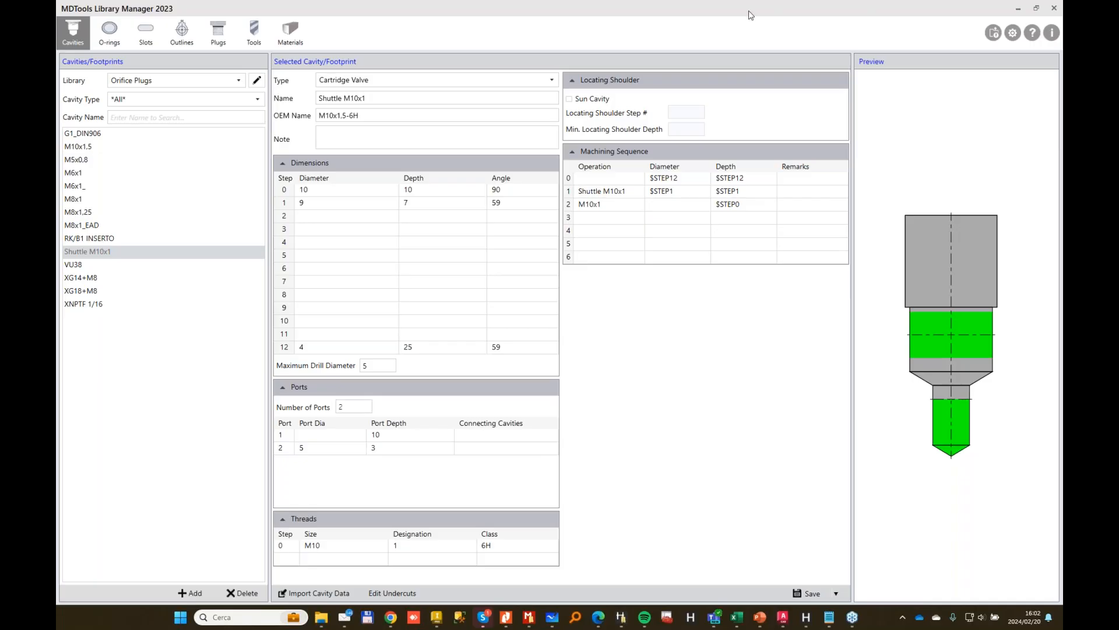
# Switch the library database to MS Access and set its folder to D:\2024\Webinar\February\MDTools Library Webinar.
pyautogui.click(1013, 34)
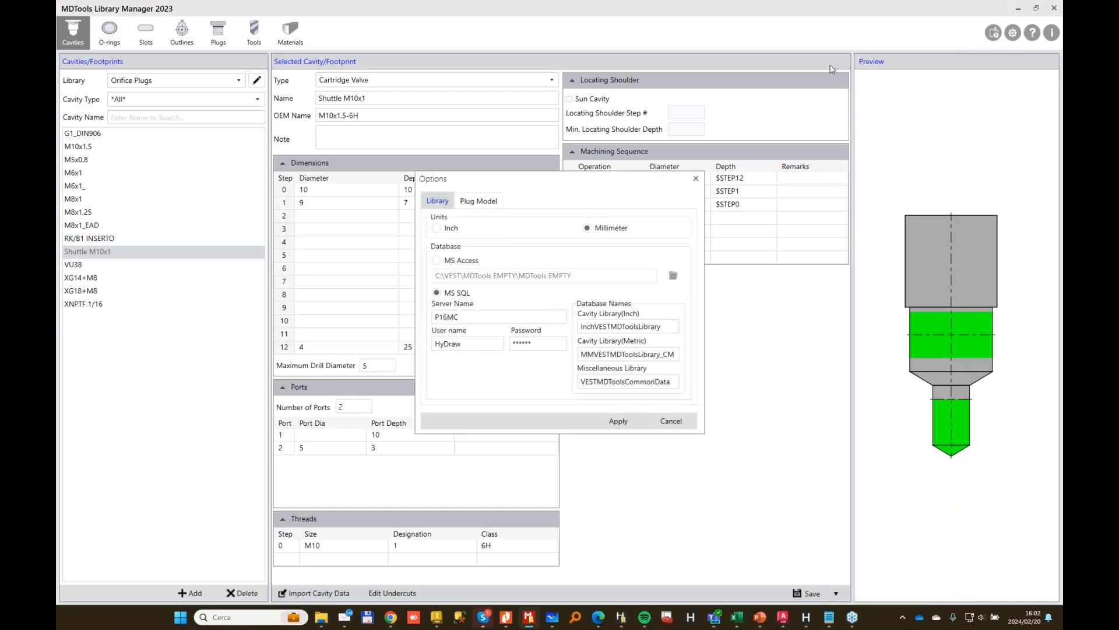
pyautogui.click(460, 260)
pyautogui.click(673, 276)
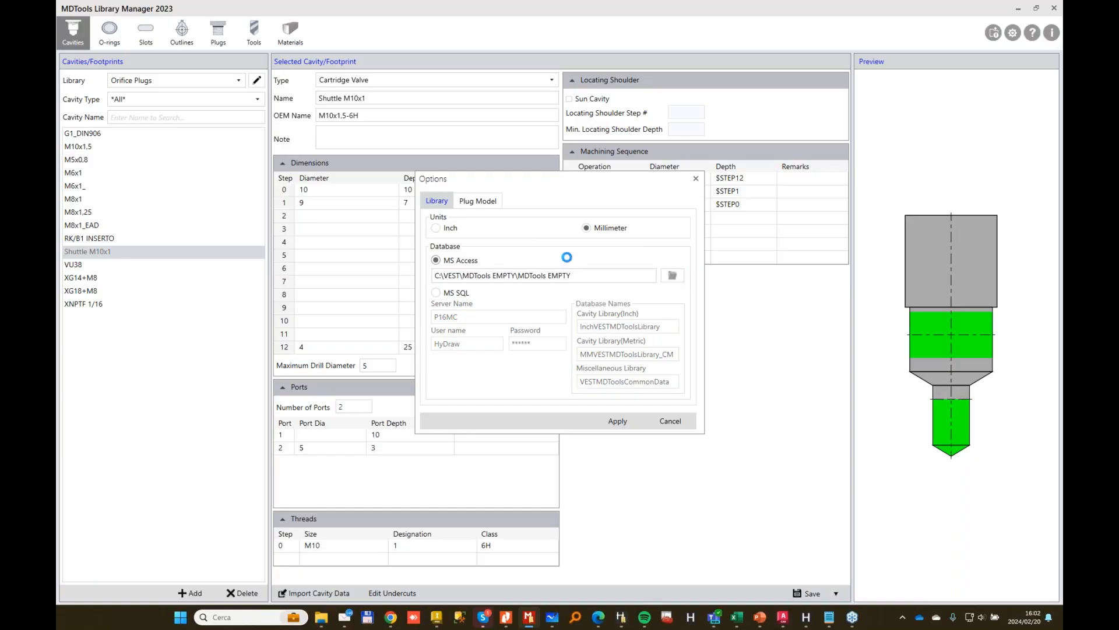
pyautogui.scroll(-10, 536, 385)
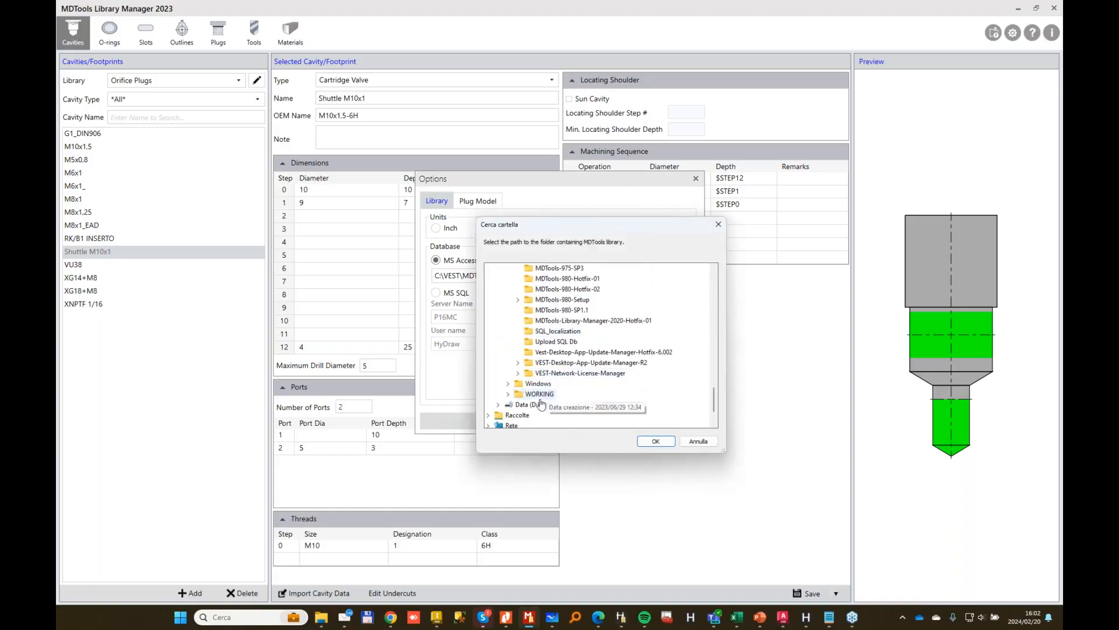
pyautogui.doubleClick(527, 404)
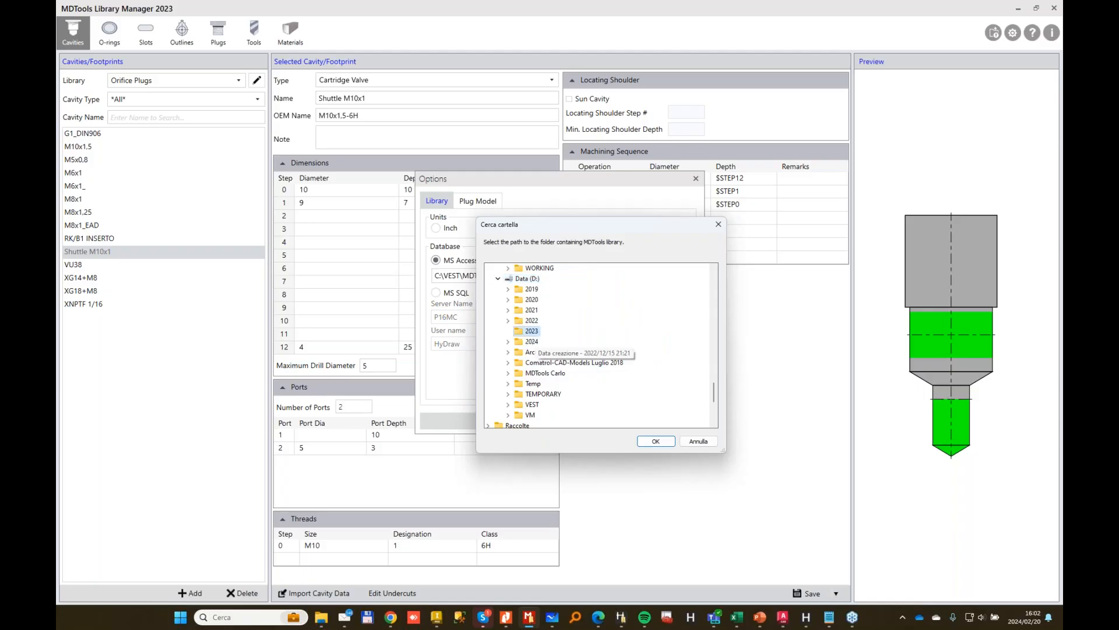
pyautogui.scroll(-3, 541, 345)
pyautogui.click(533, 332)
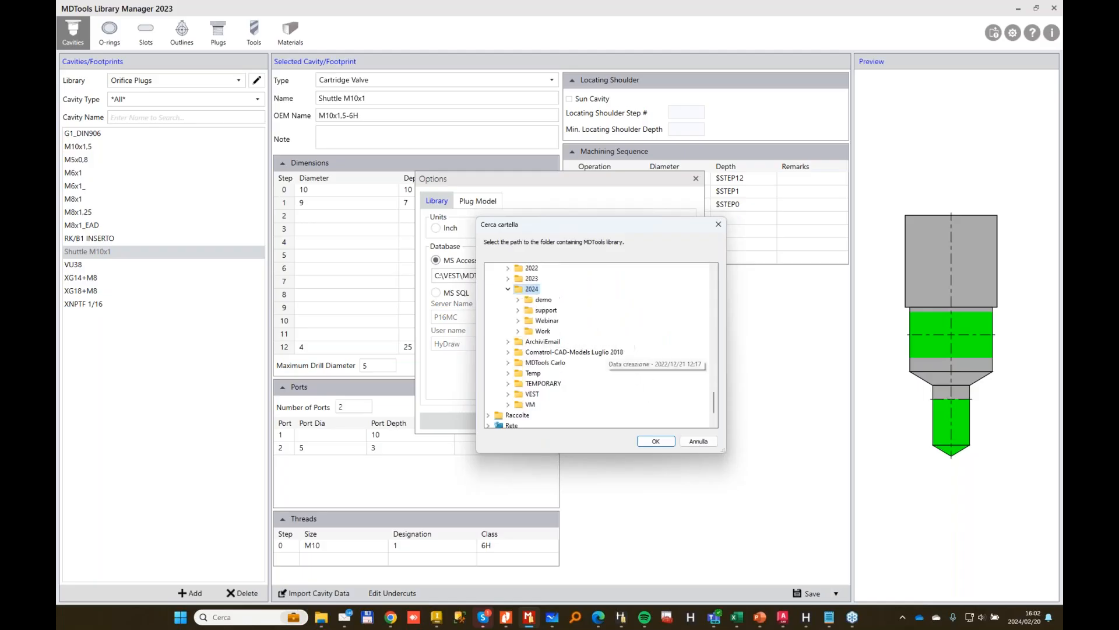
pyautogui.click(543, 312)
pyautogui.click(547, 415)
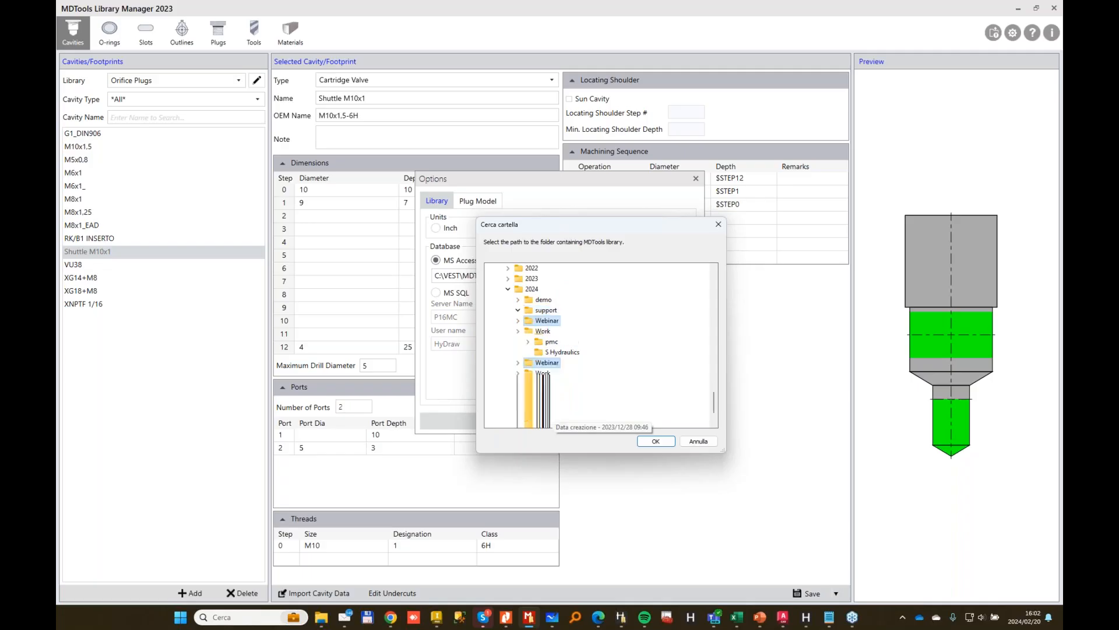
pyautogui.click(563, 301)
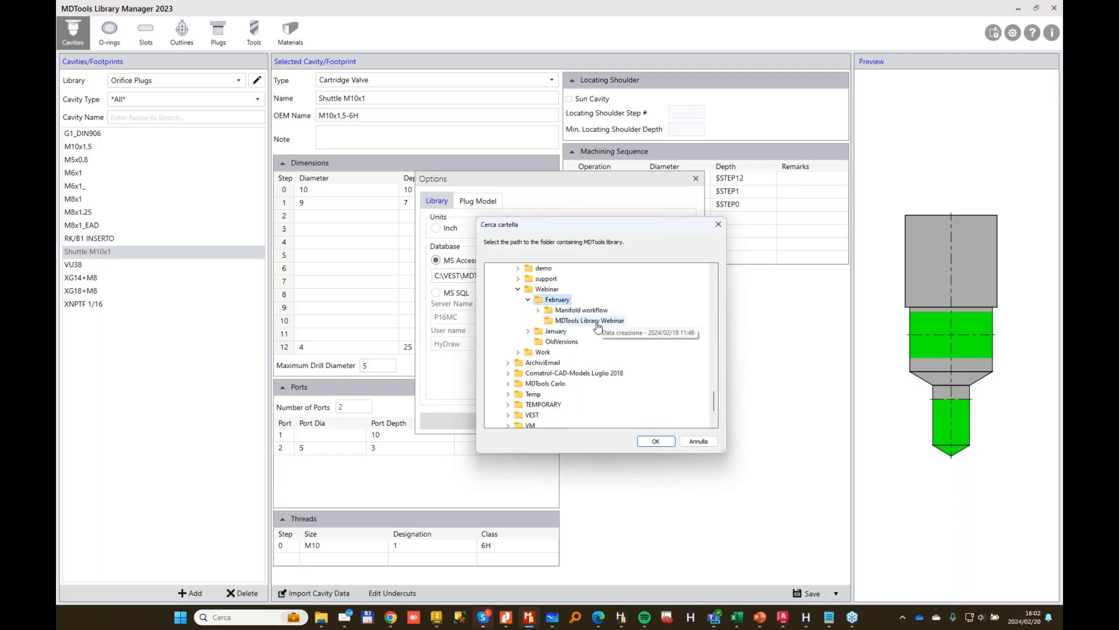
pyautogui.click(590, 321)
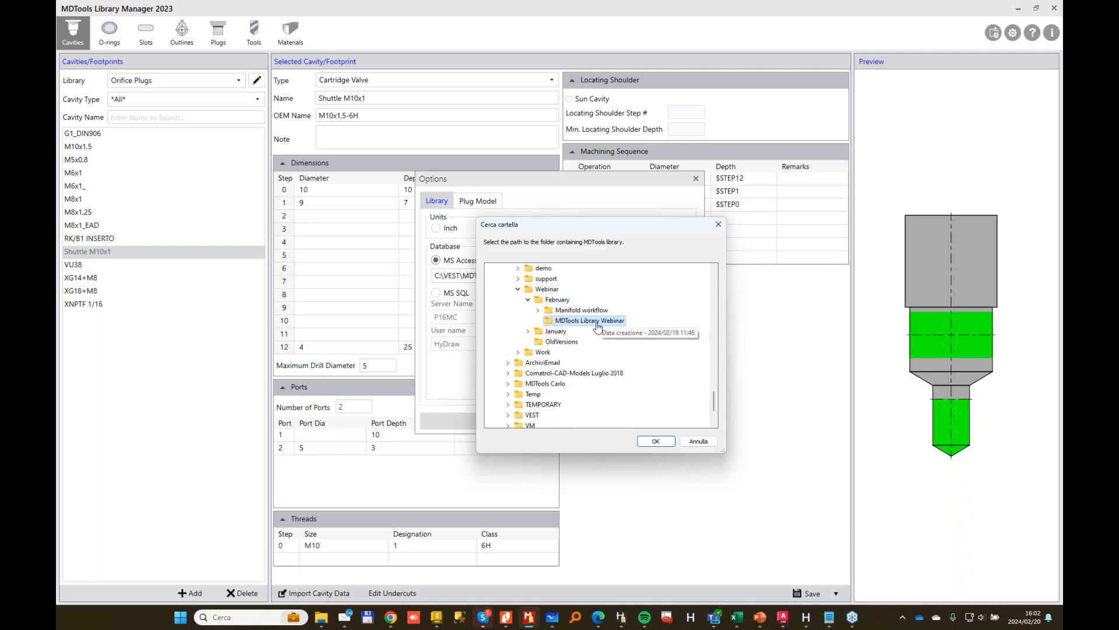
pyautogui.click(656, 442)
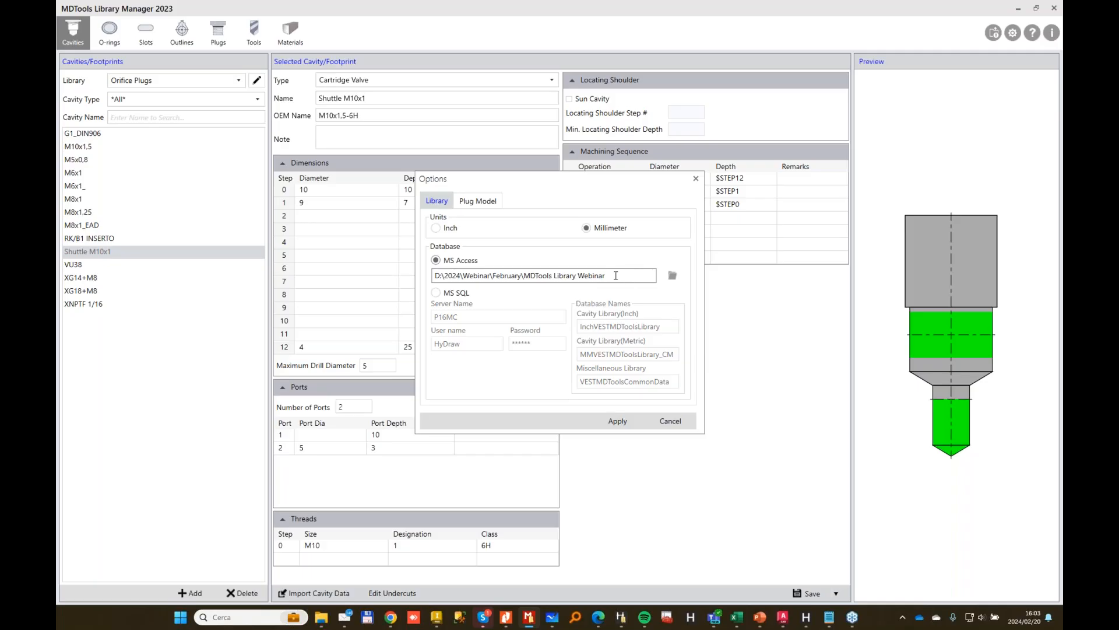
# Copy the MS Access database path and open that folder in File Explorer to view the library files.
pyautogui.click(478, 276)
pyautogui.hotkey('ctrl', 'c')
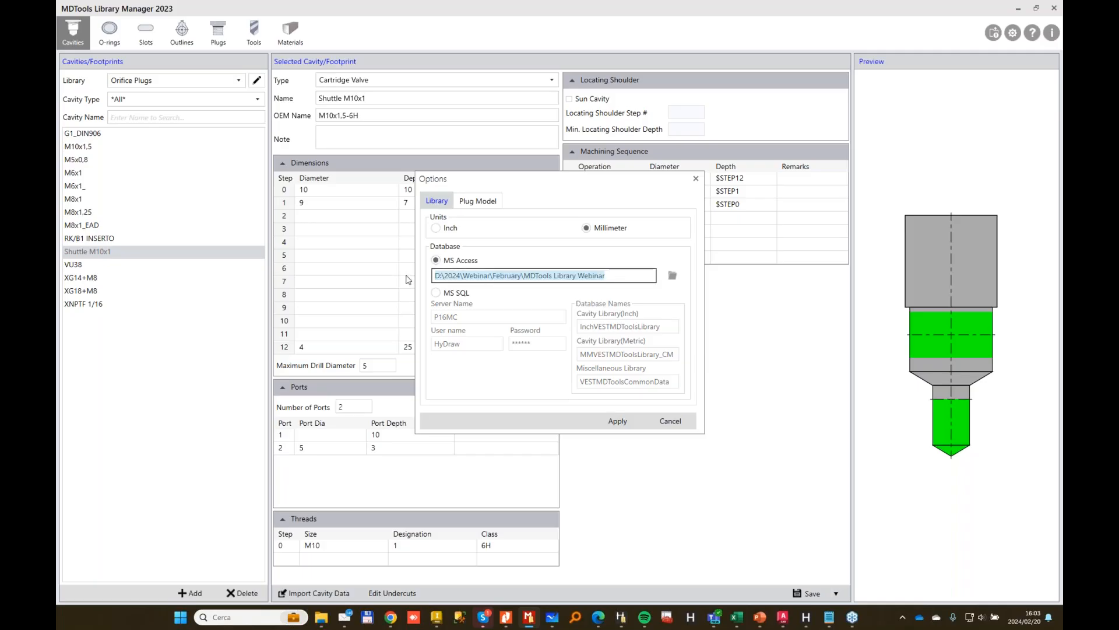
pyautogui.click(318, 619)
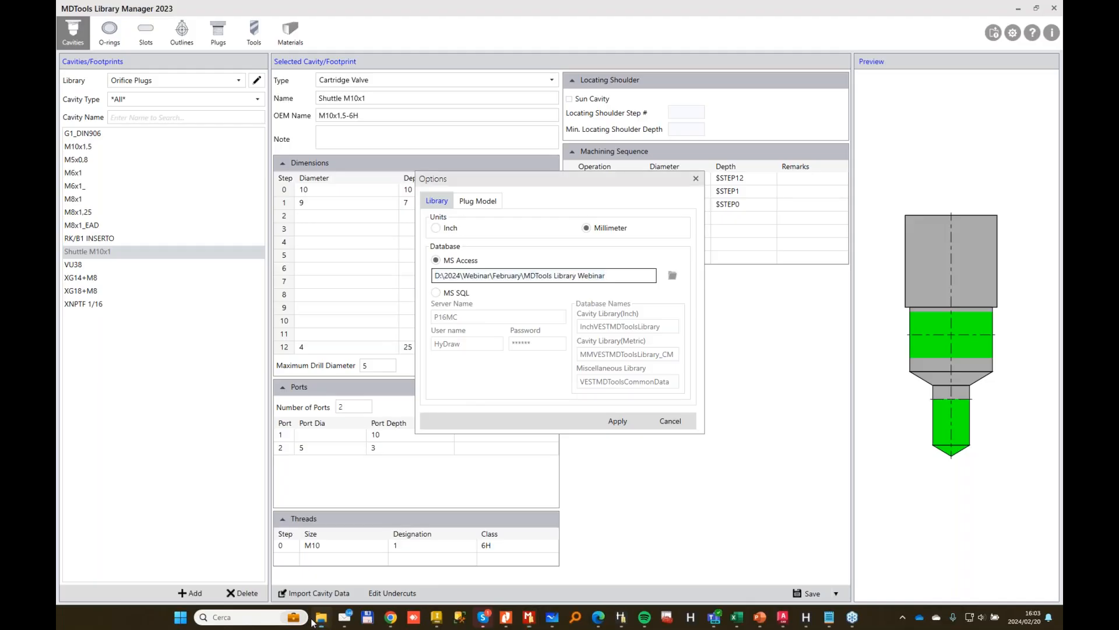
pyautogui.hotkey('alt', 'd')
pyautogui.hotkey('ctrl', 'v')
pyautogui.press('Return')
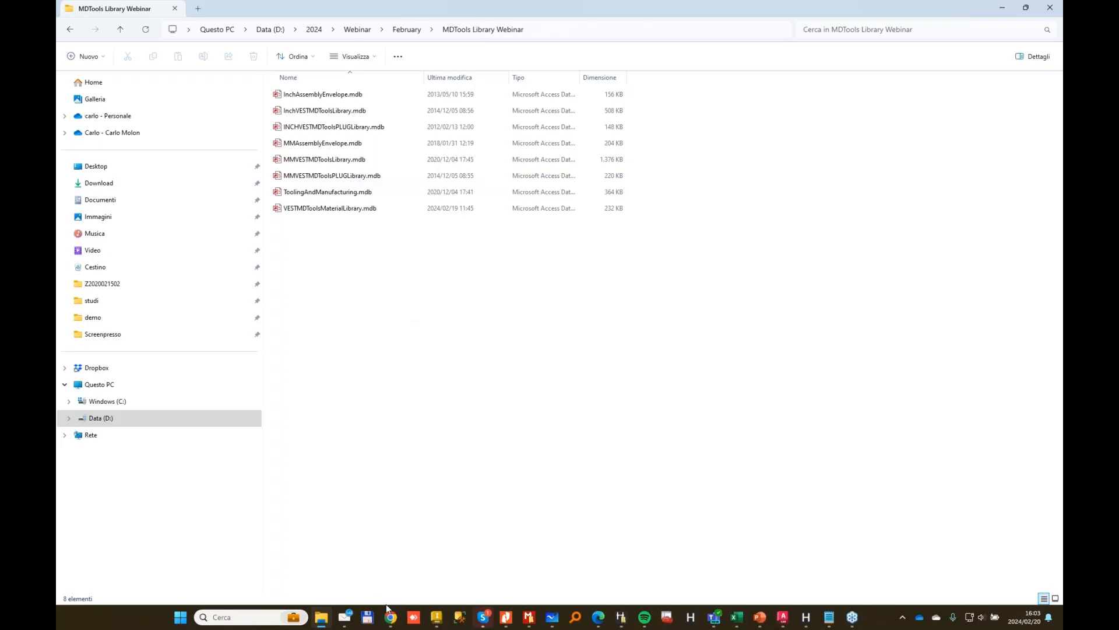
# Switch to Chrome, load vestusa.com/HyDraw-CAD-2024-s.htm and maximize the browser window.
pyautogui.moveTo(390, 612)
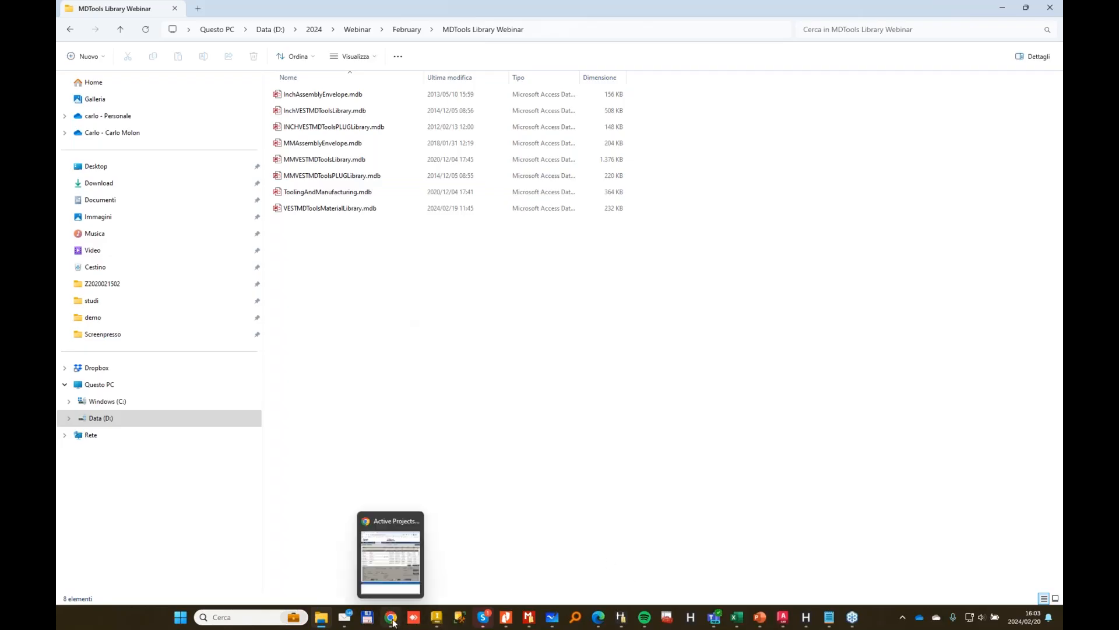
pyautogui.click(376, 518)
pyautogui.click(304, 31)
pyautogui.write('vestusa.com/HyDraw-CAD-2024-s.htm')
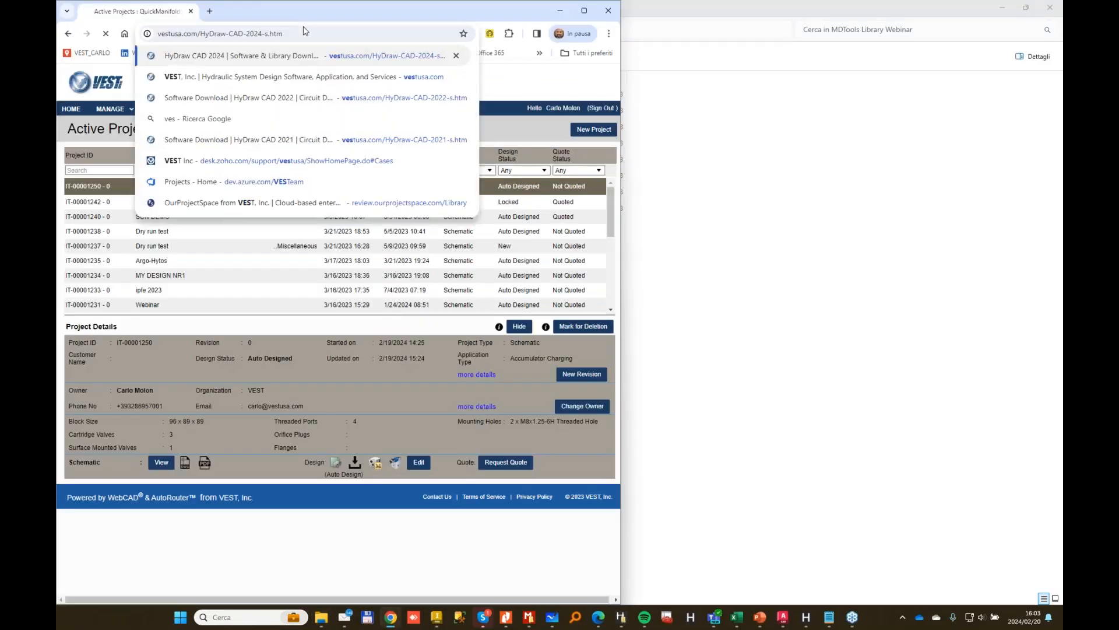
pyautogui.press('Return')
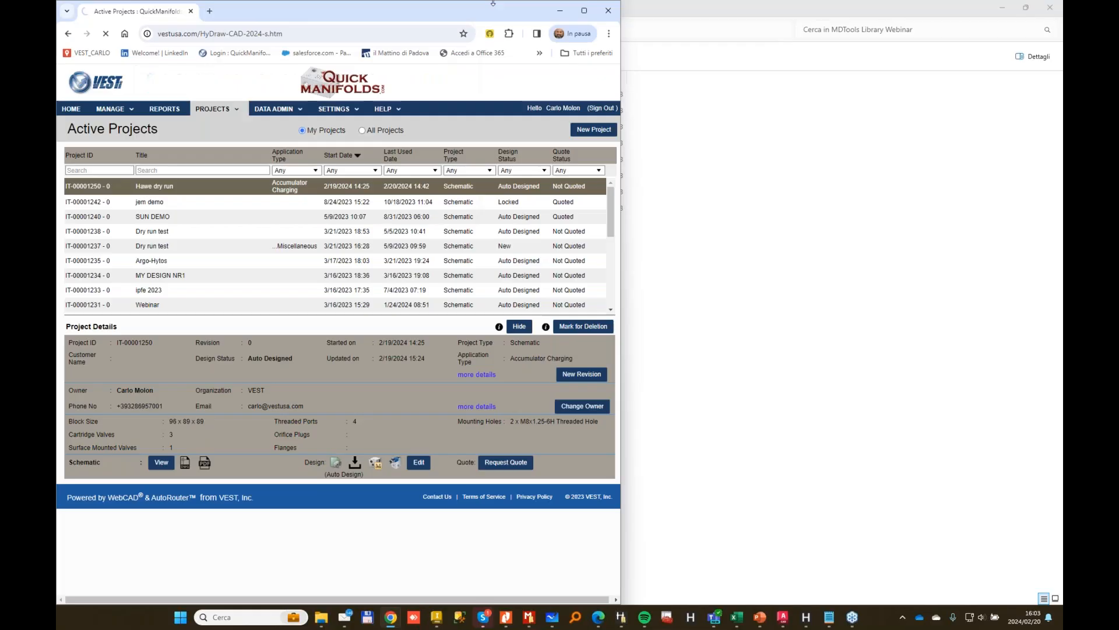
pyautogui.click(584, 10)
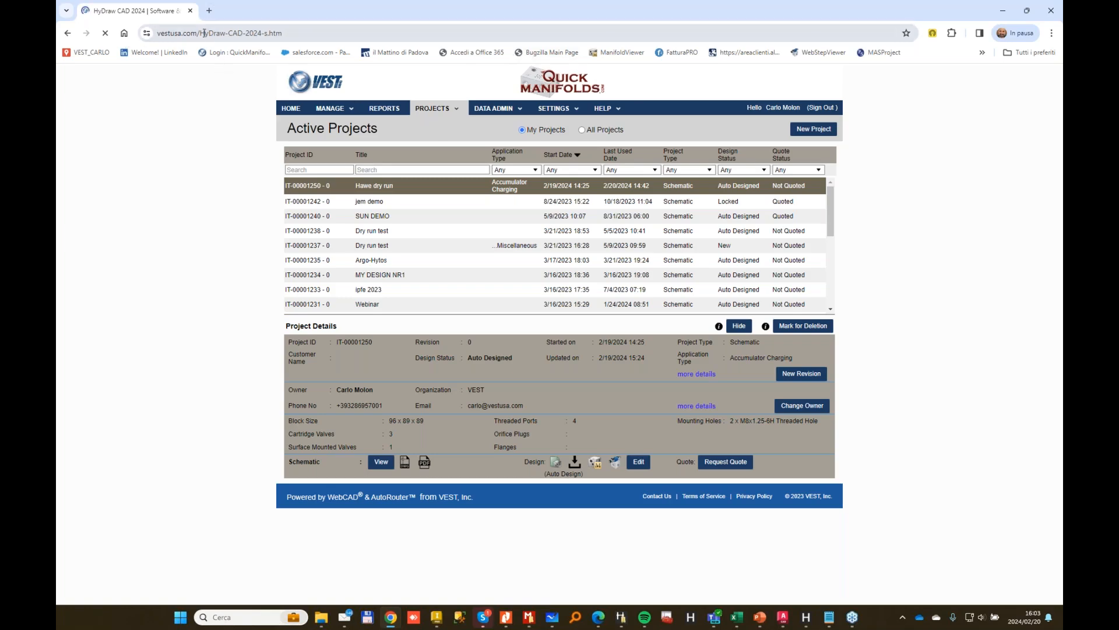
# Go to the VEST Service Packs page, open the MDTools Library Manager service packs for Autodesk Inventor, and open the MDTools library downloads page.
pyautogui.moveTo(202, 33); pyautogui.dragTo(292, 33)
pyautogui.moveTo(506, 80)
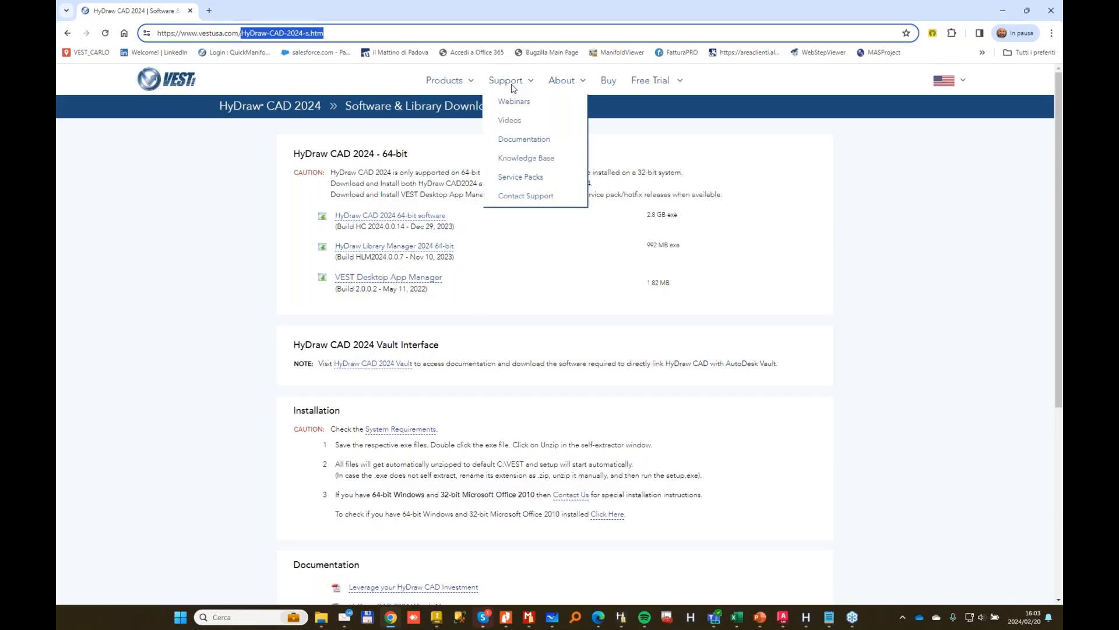
pyautogui.click(531, 176)
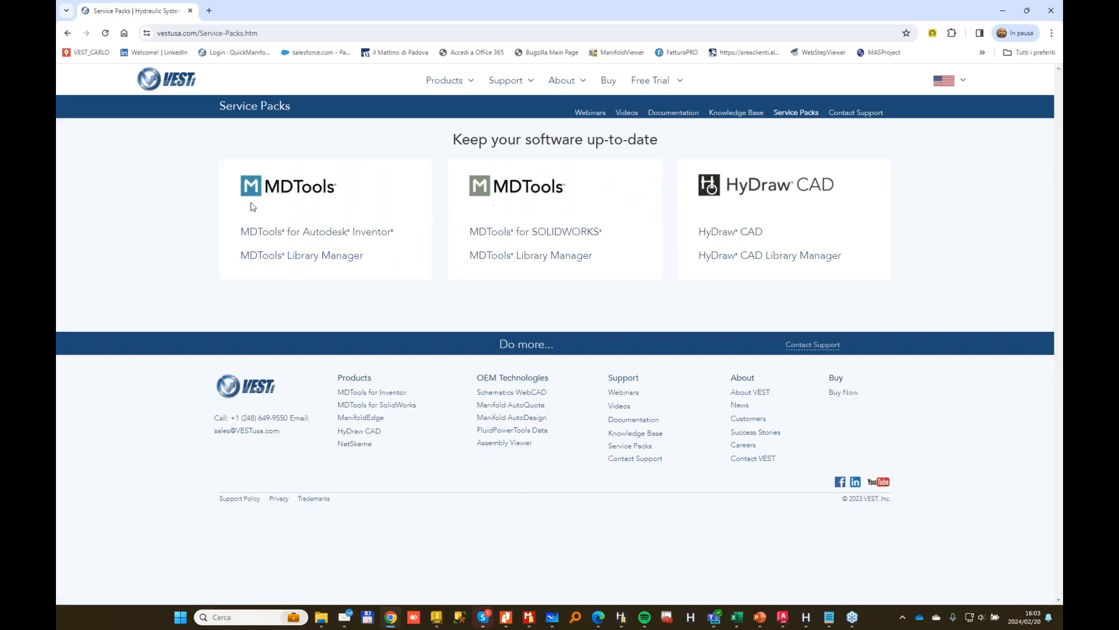
pyautogui.click(334, 261)
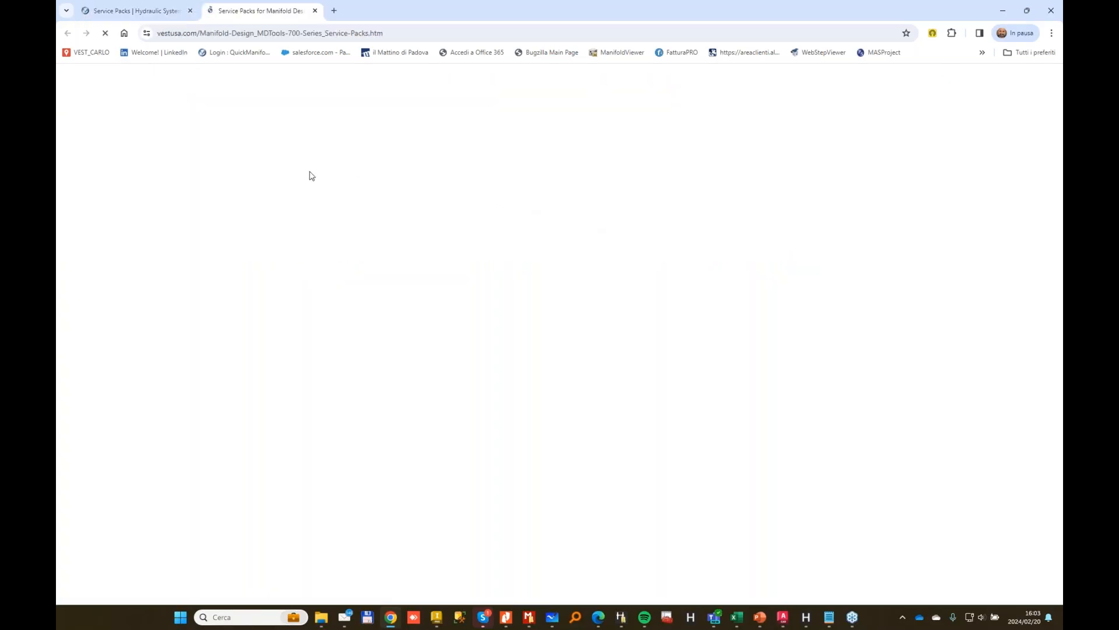
pyautogui.click(853, 124)
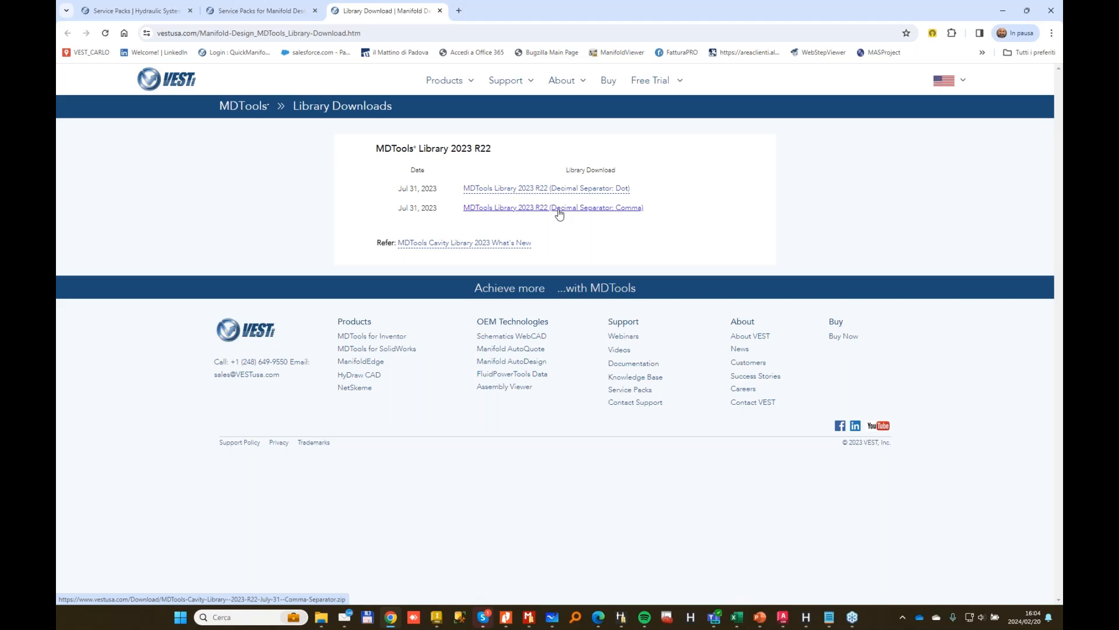
# Minimize the browser, return to MDTools Library Manager and apply the MS Access database options.
pyautogui.click(1008, 8)
pyautogui.moveTo(741, 603)
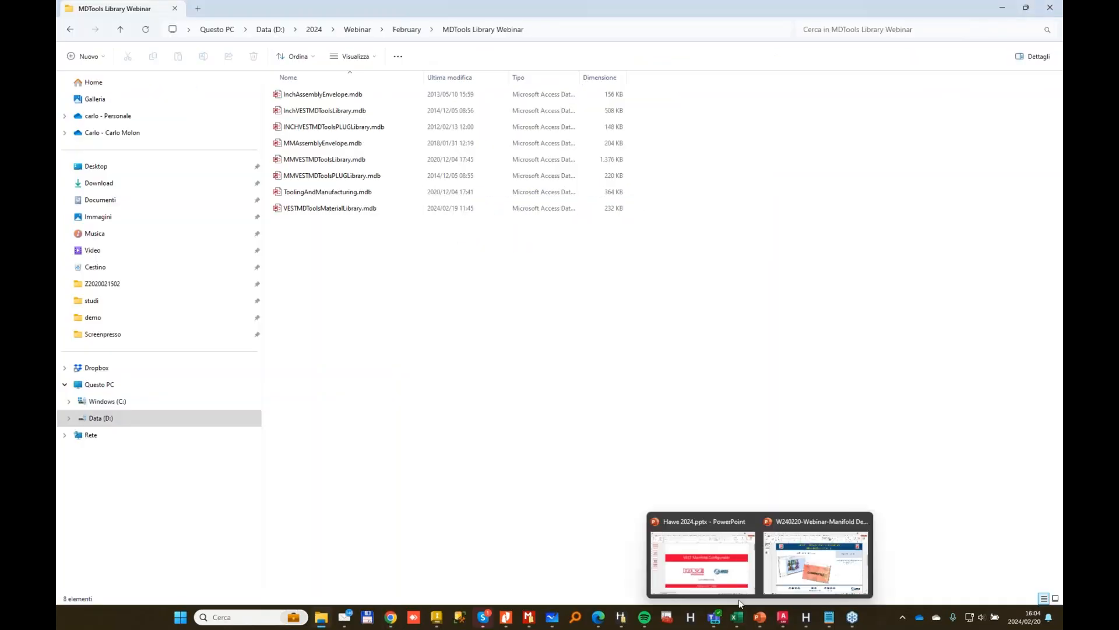
pyautogui.click(531, 617)
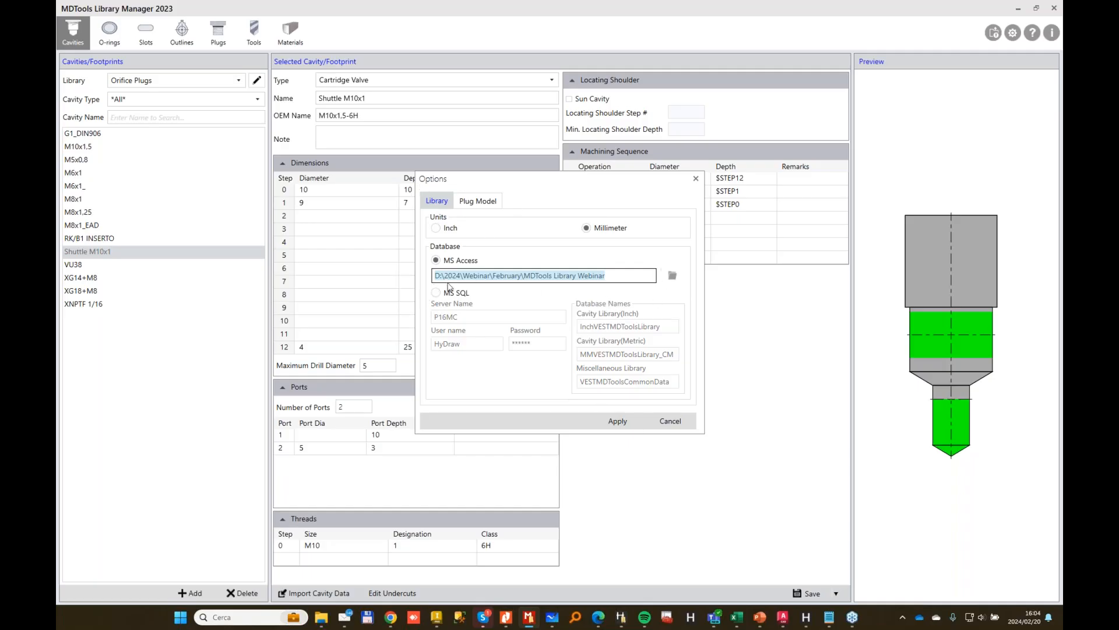
pyautogui.click(630, 428)
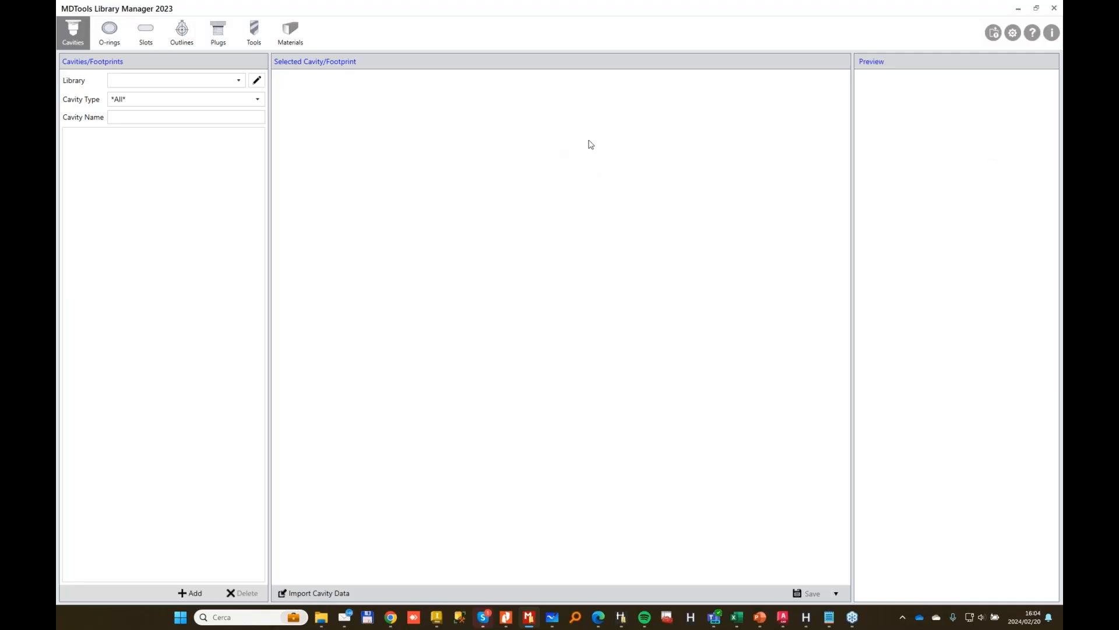
# Review the library database options and the cavity import dialog, leaving both without changes.
pyautogui.click(1012, 34)
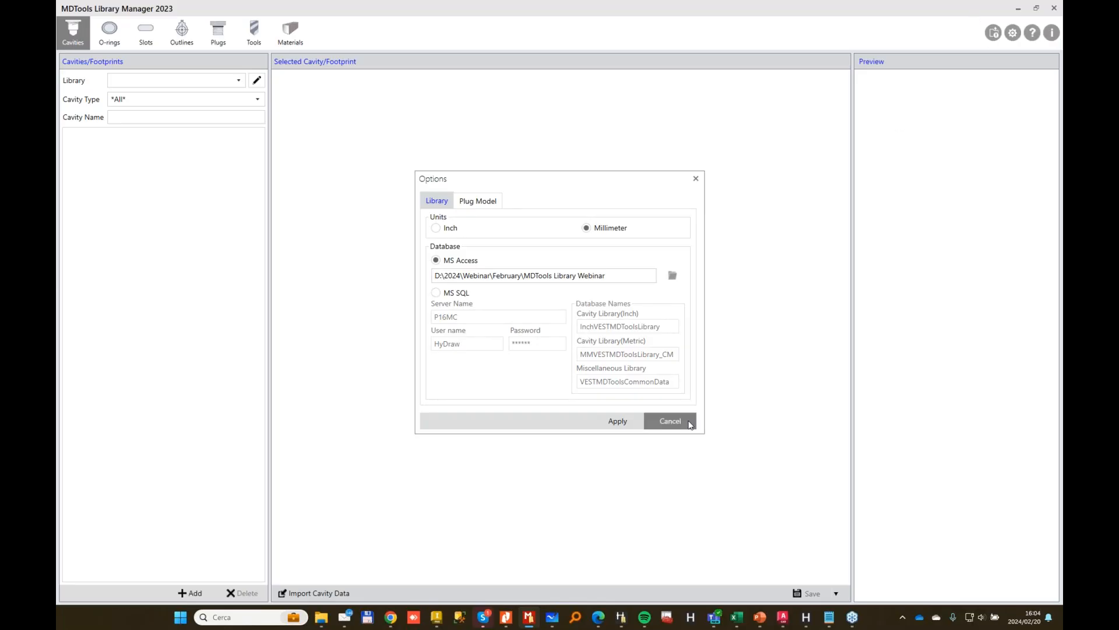
pyautogui.click(670, 421)
pyautogui.click(994, 33)
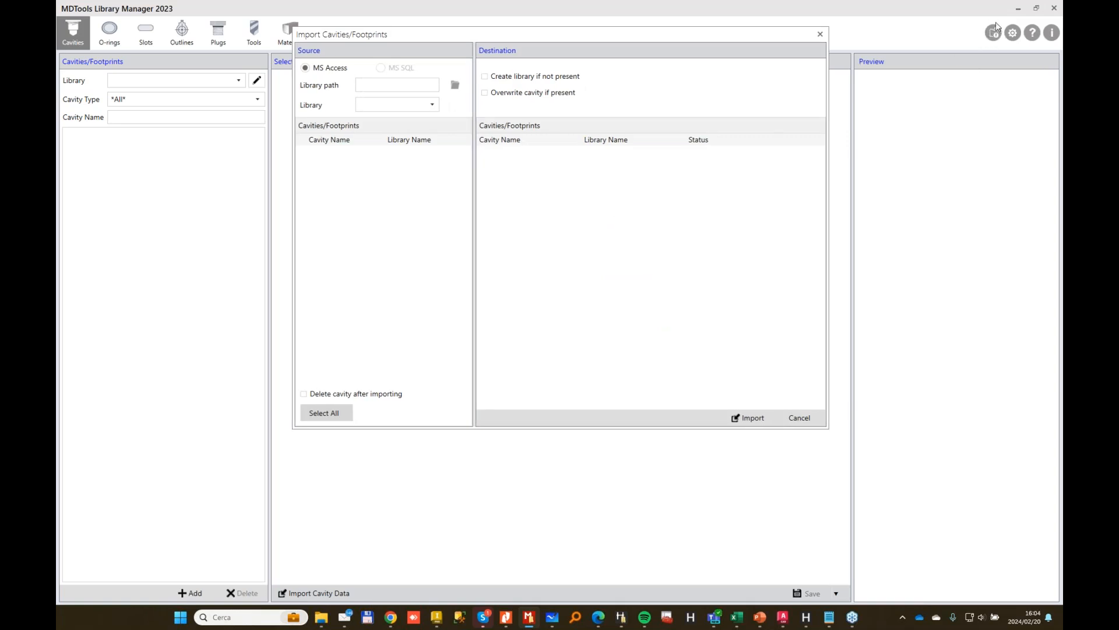
pyautogui.click(820, 34)
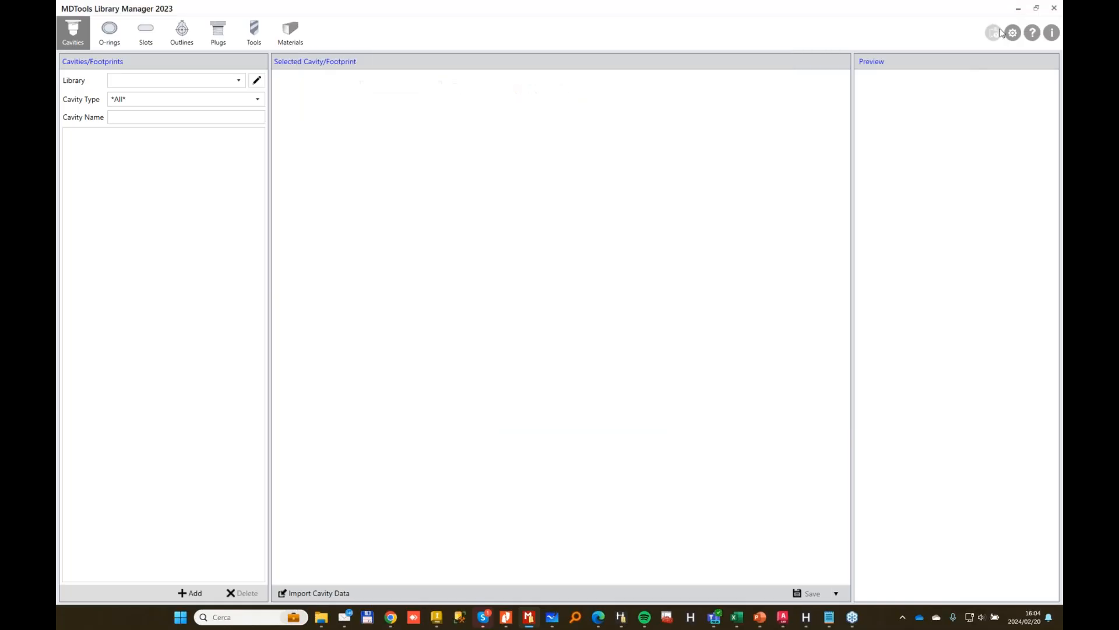
# Start a cavity/footprint import and set the MS Access source library path to C:\VEST\MDTools Library.
pyautogui.click(994, 33)
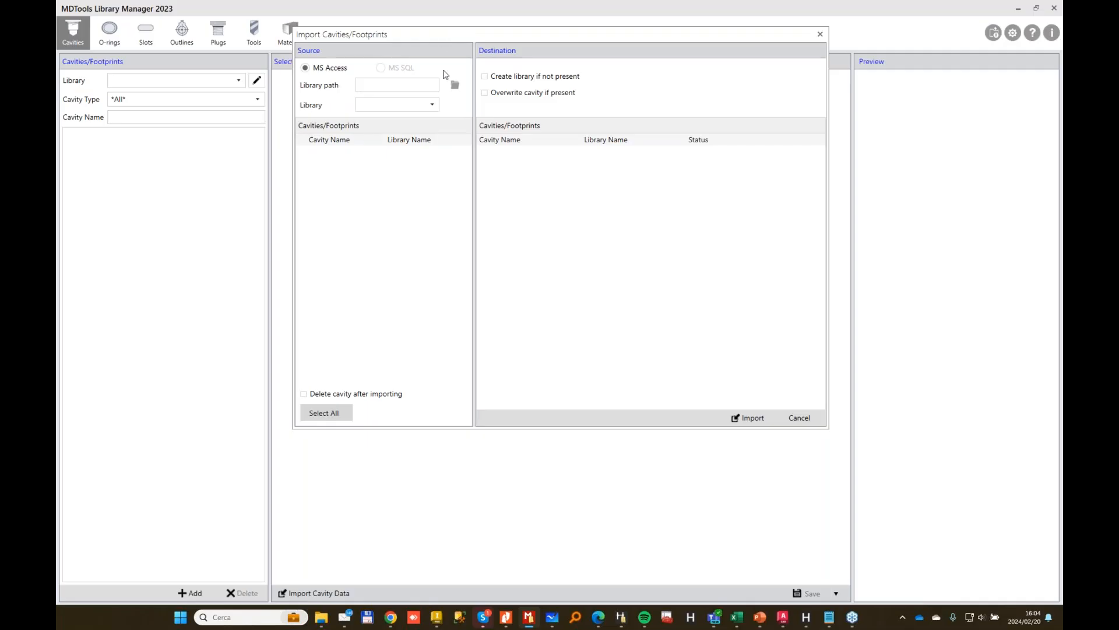
pyautogui.moveTo(455, 41); pyautogui.dragTo(451, 104)
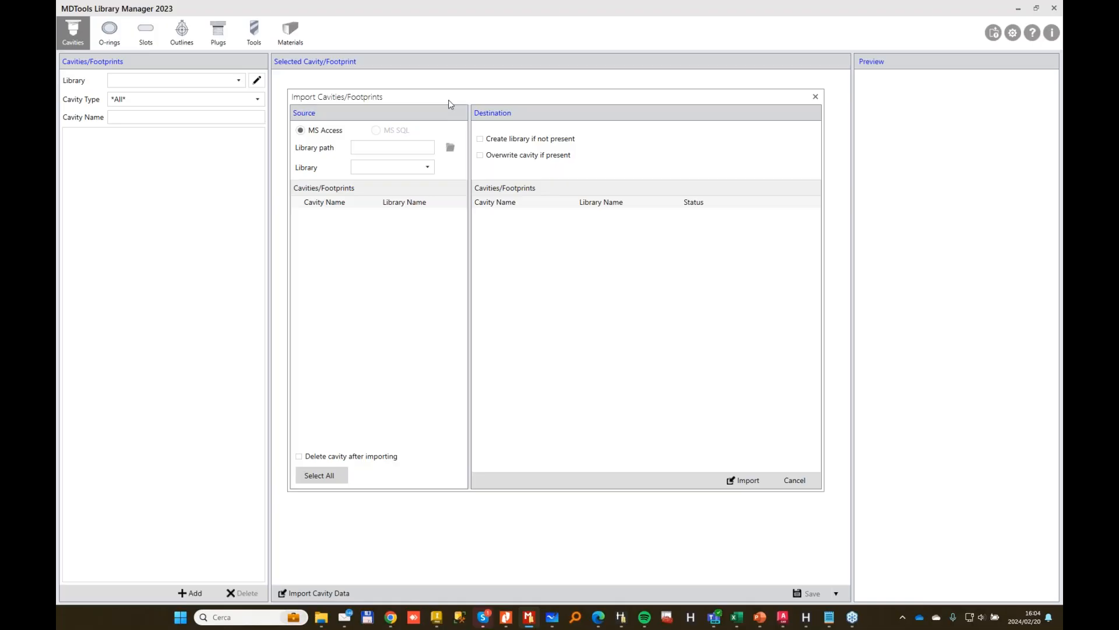
pyautogui.click(450, 147)
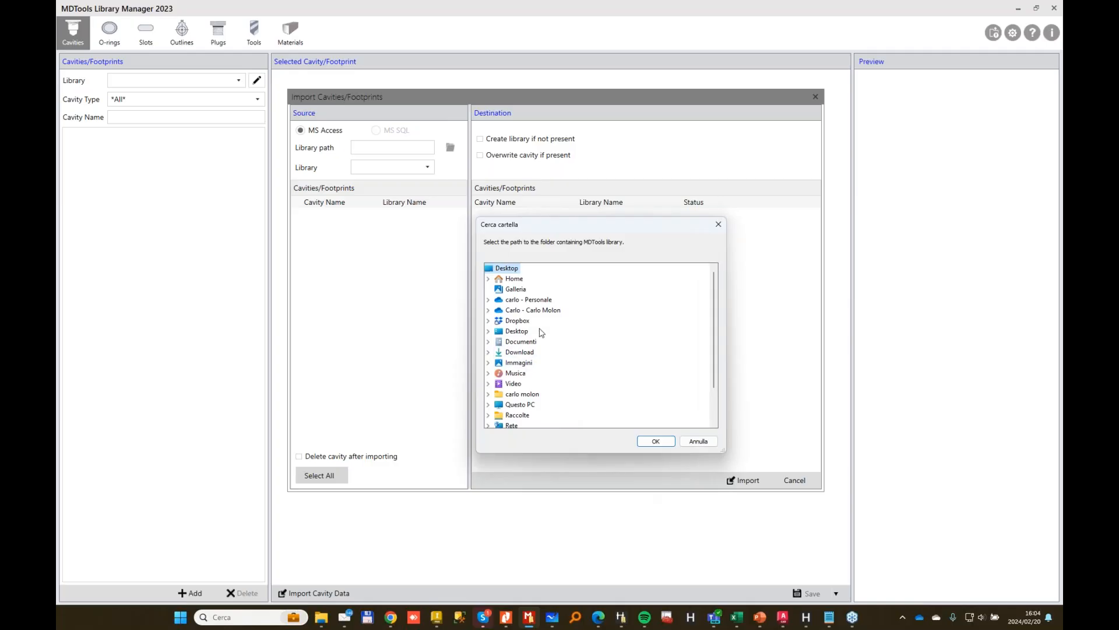
pyautogui.scroll(-1, 541, 333)
pyautogui.doubleClick(520, 372)
pyautogui.scroll(-2, 583, 353)
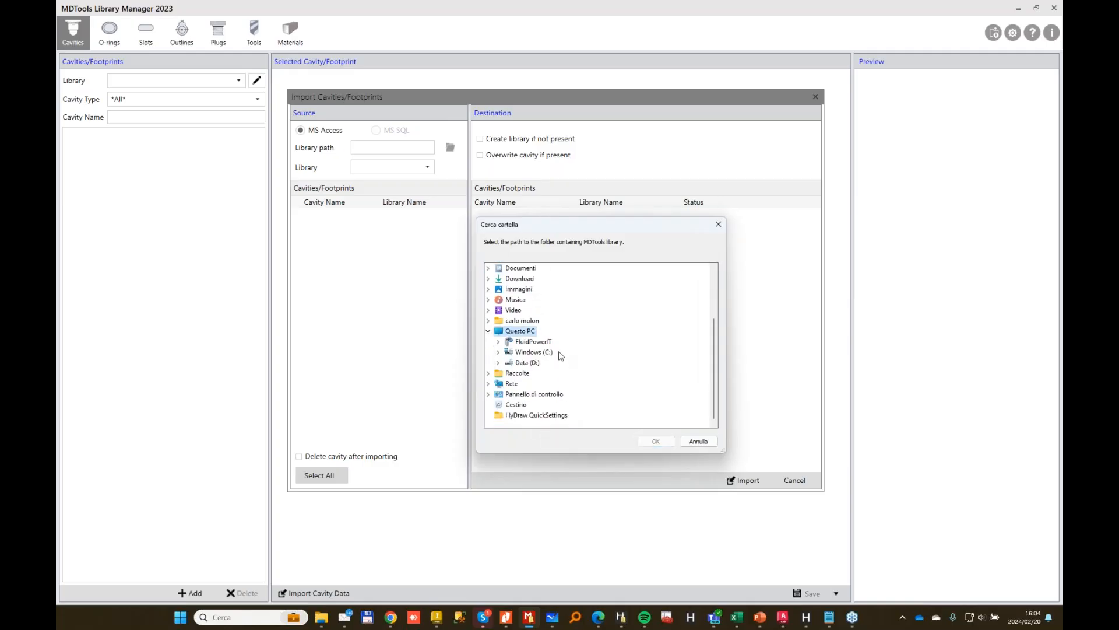
pyautogui.doubleClick(535, 352)
pyautogui.scroll(-2, 617, 352)
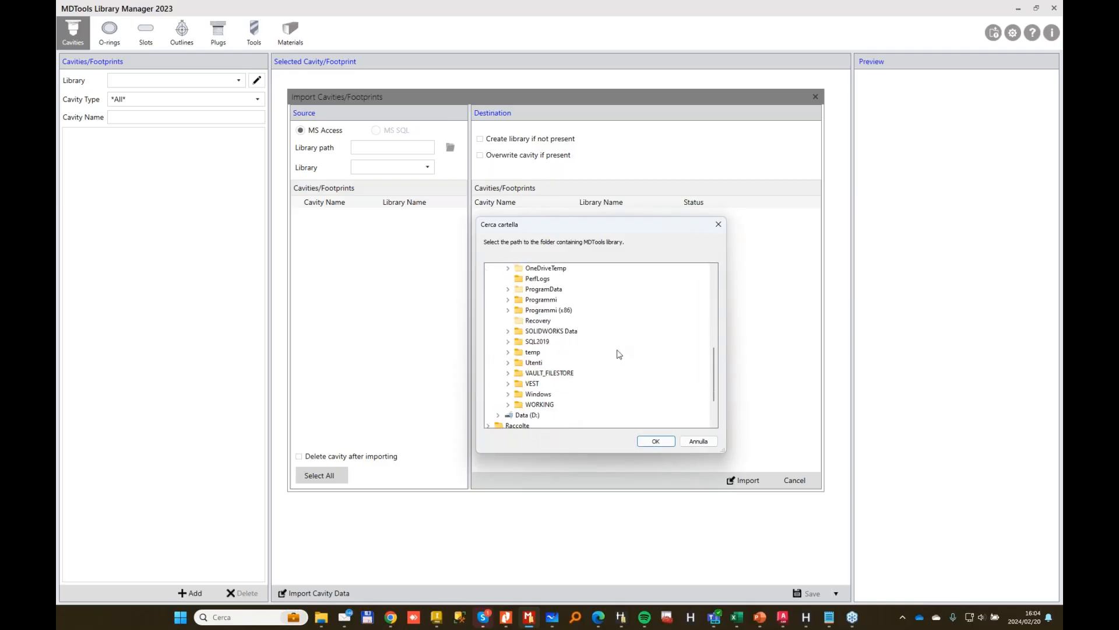
pyautogui.doubleClick(535, 384)
pyautogui.scroll(-3, 676, 353)
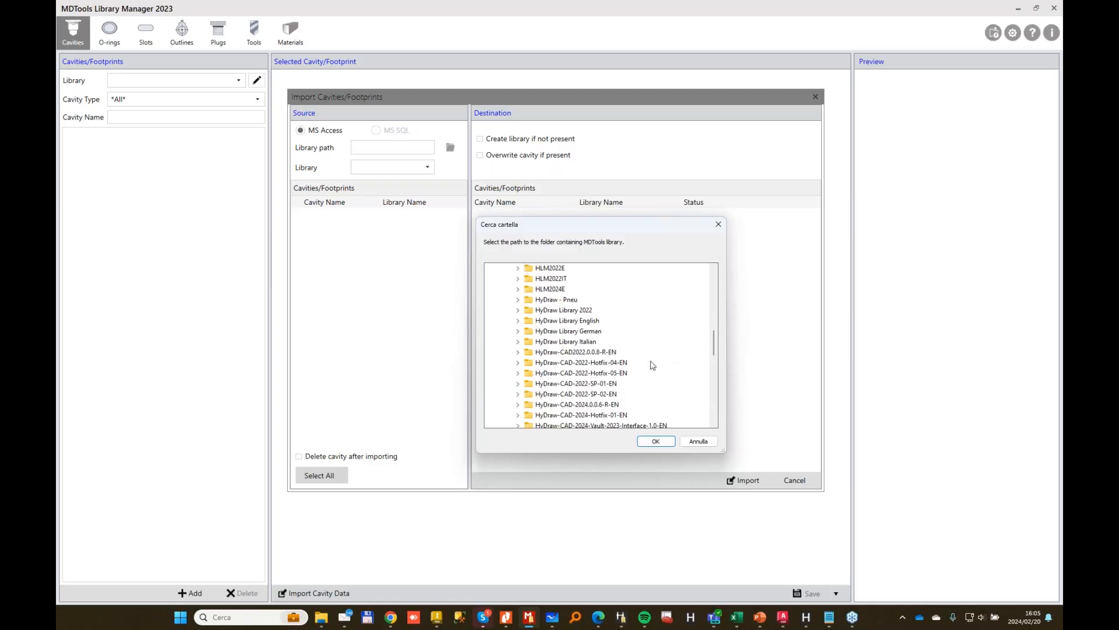
pyautogui.scroll(-5, 665, 353)
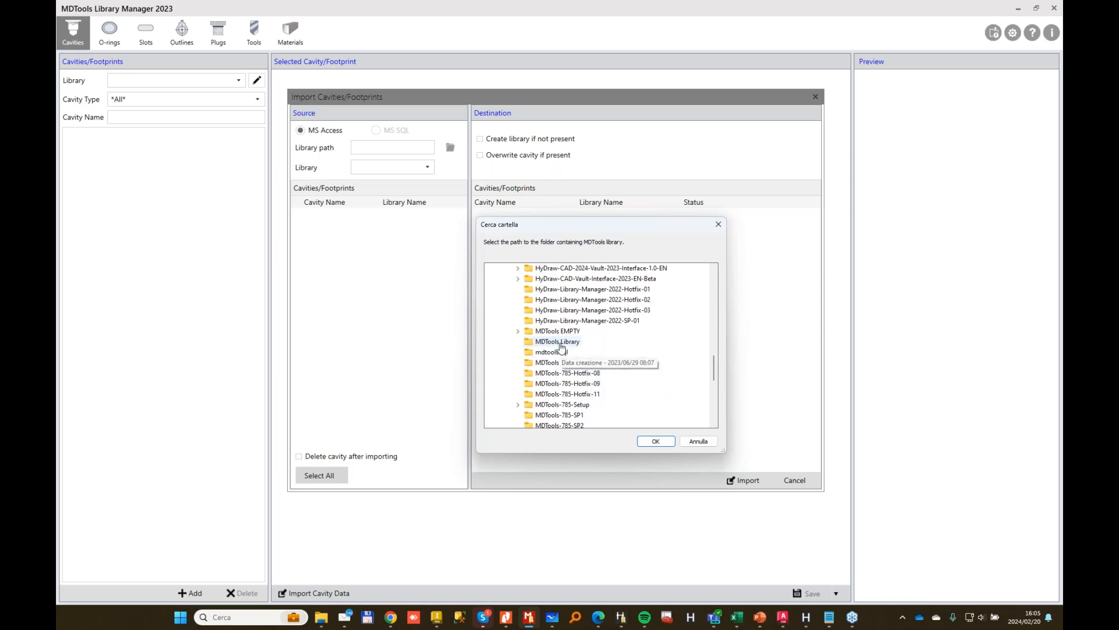
pyautogui.click(559, 342)
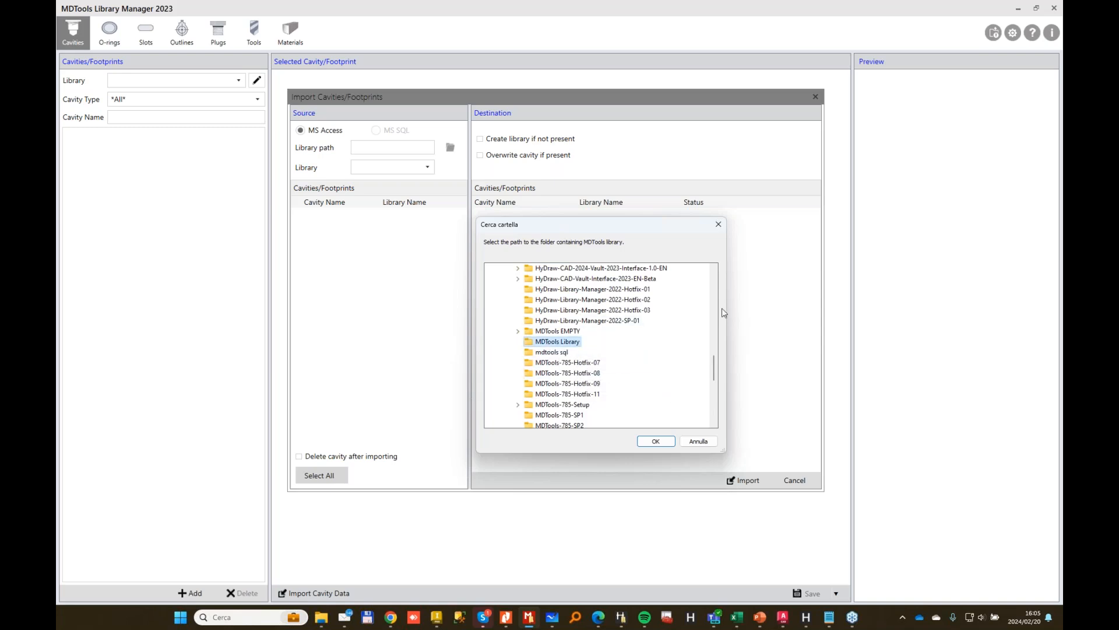
pyautogui.click(656, 442)
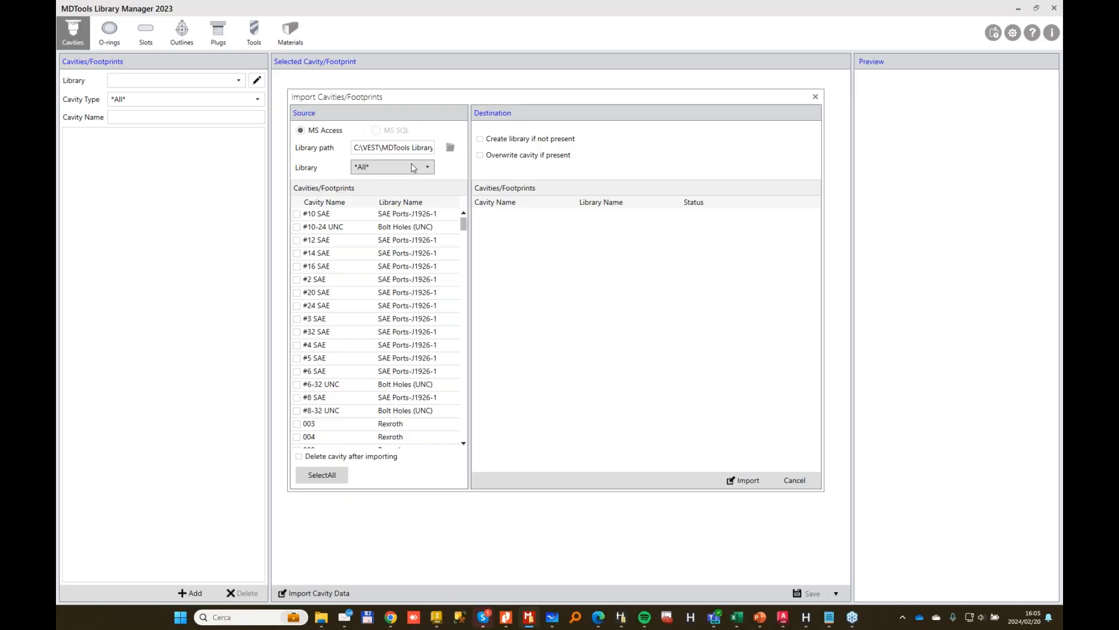
# Import all Bolt Holes (Metric) cavities from the source library, creating the destination library if not present.
pyautogui.click(427, 168)
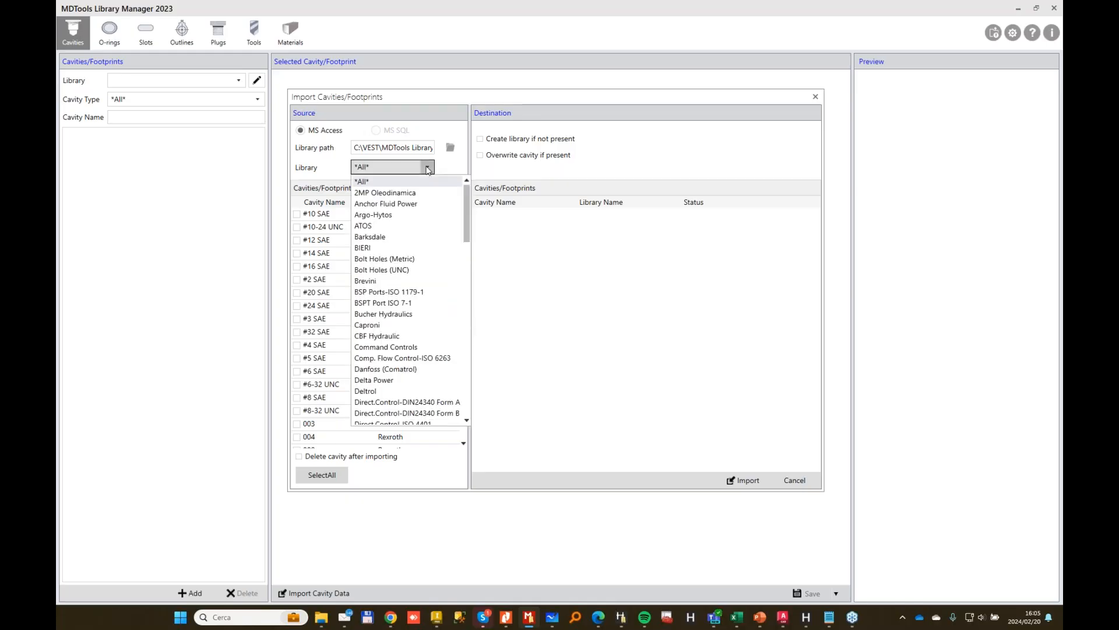
pyautogui.click(406, 260)
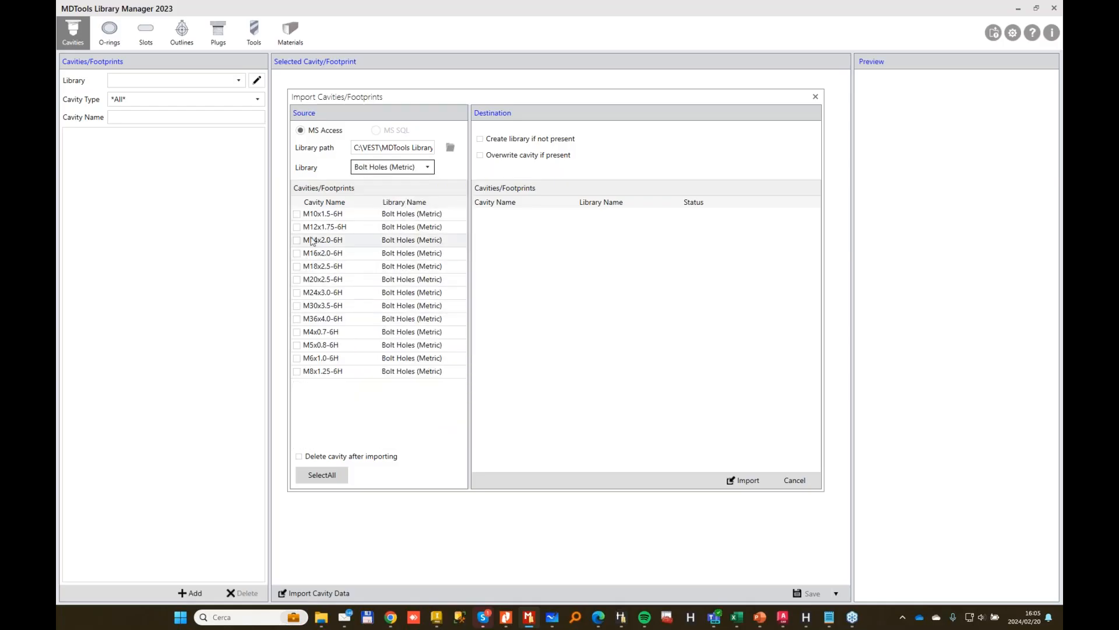
pyautogui.click(297, 226)
pyautogui.click(297, 253)
pyautogui.click(297, 279)
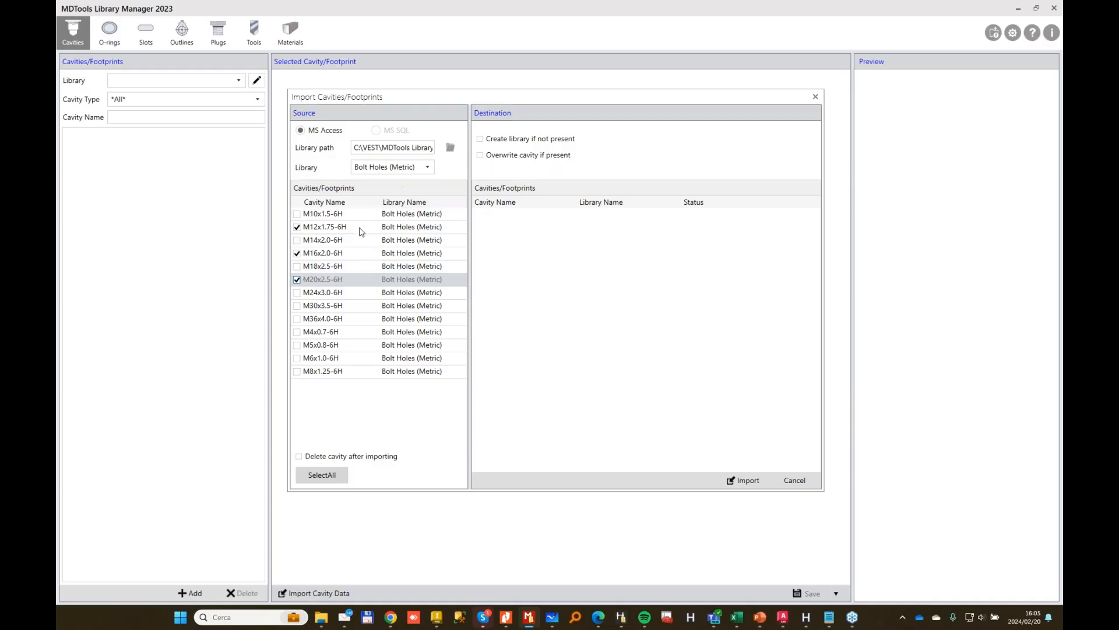
pyautogui.click(320, 474)
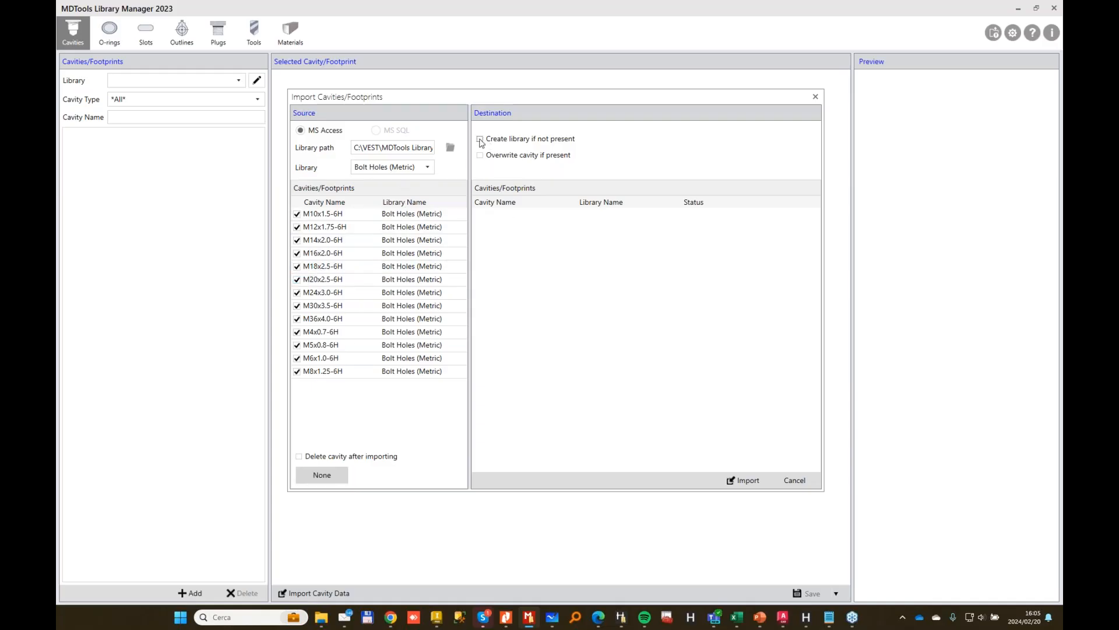
pyautogui.click(760, 480)
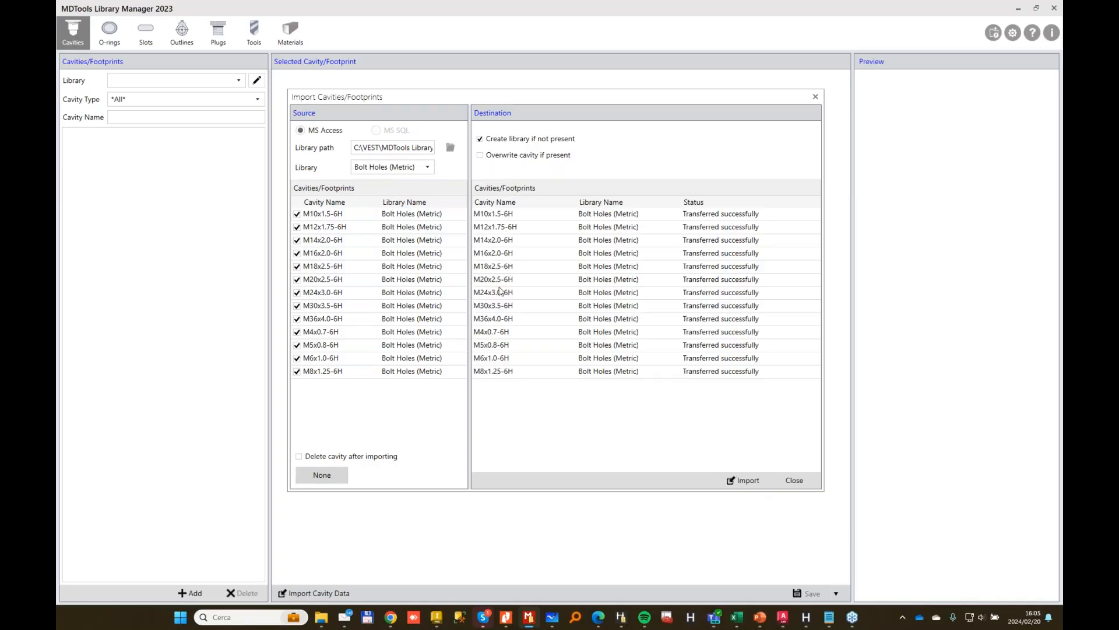
# Import all cavities of the BSP Ports-ISO 1179-1 source library.
pyautogui.click(428, 167)
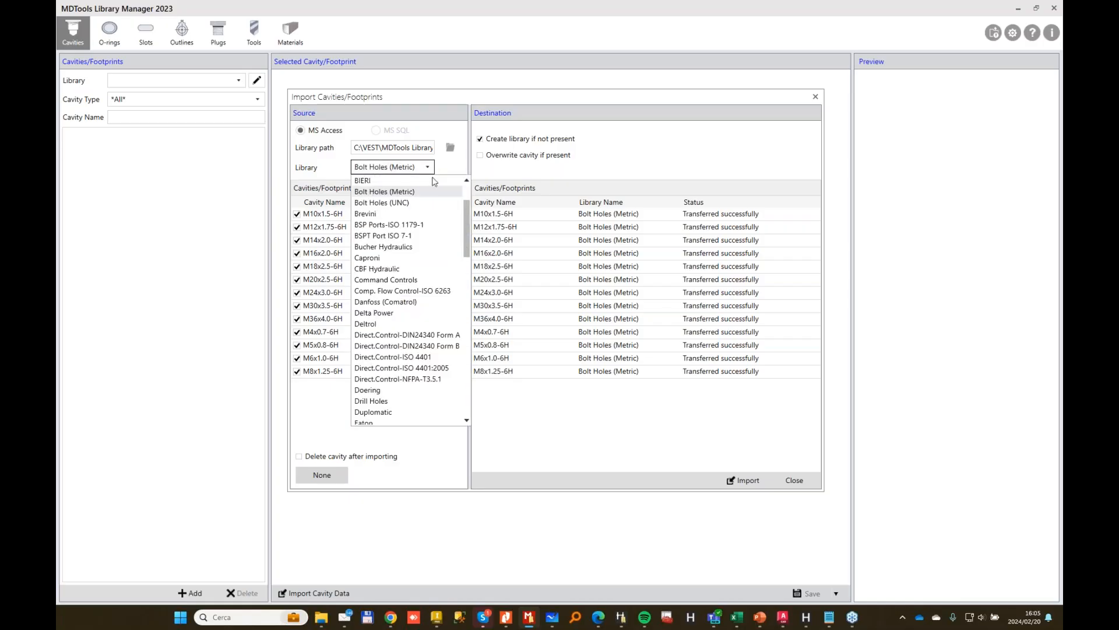
pyautogui.click(389, 226)
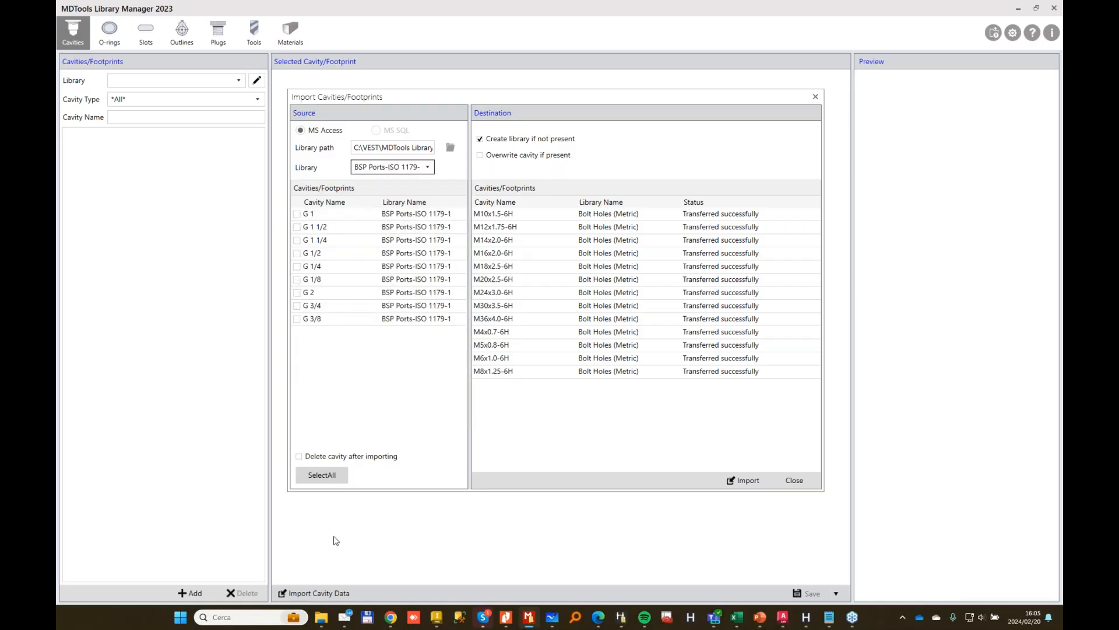
pyautogui.click(320, 477)
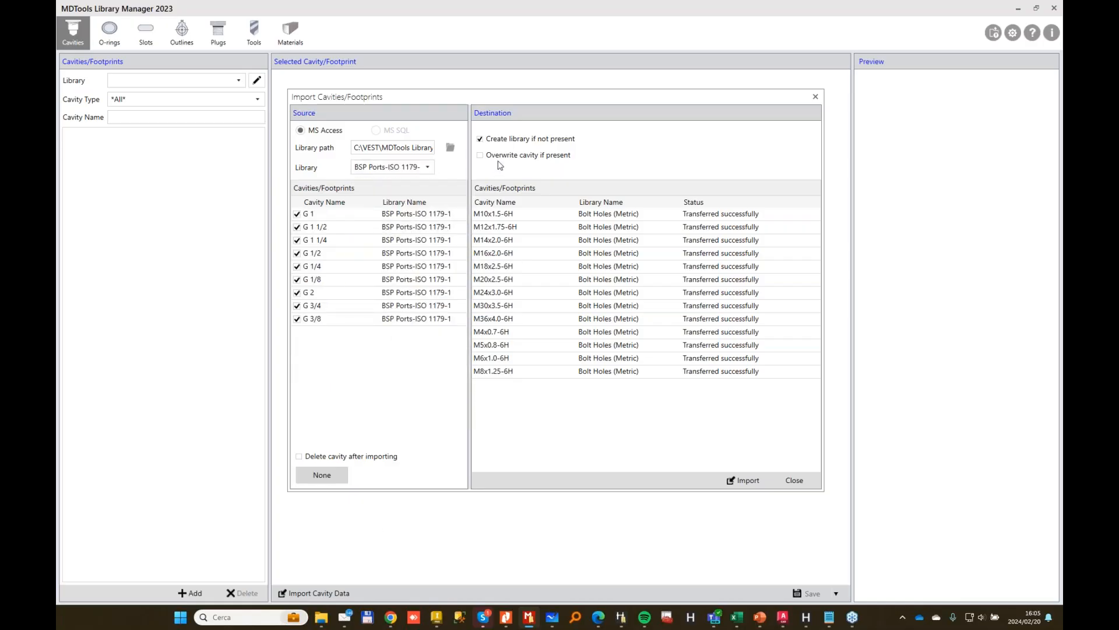
pyautogui.click(746, 481)
# Import all cavities of the HYDAC source library.
pyautogui.click(429, 166)
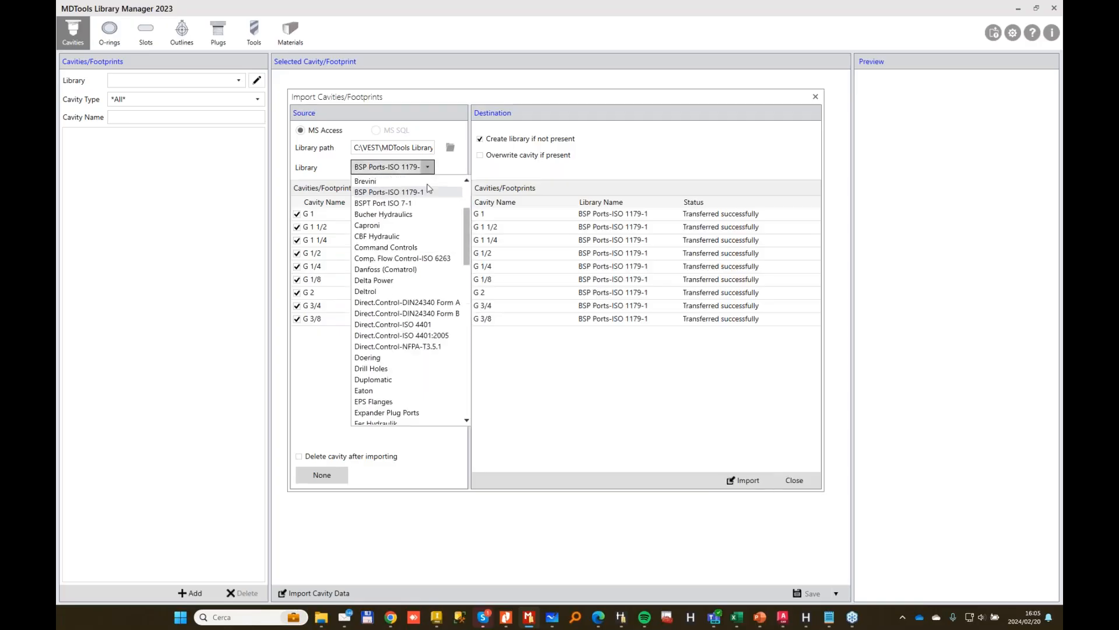
pyautogui.scroll(-2, 433, 315)
pyautogui.scroll(-2, 433, 319)
pyautogui.click(408, 372)
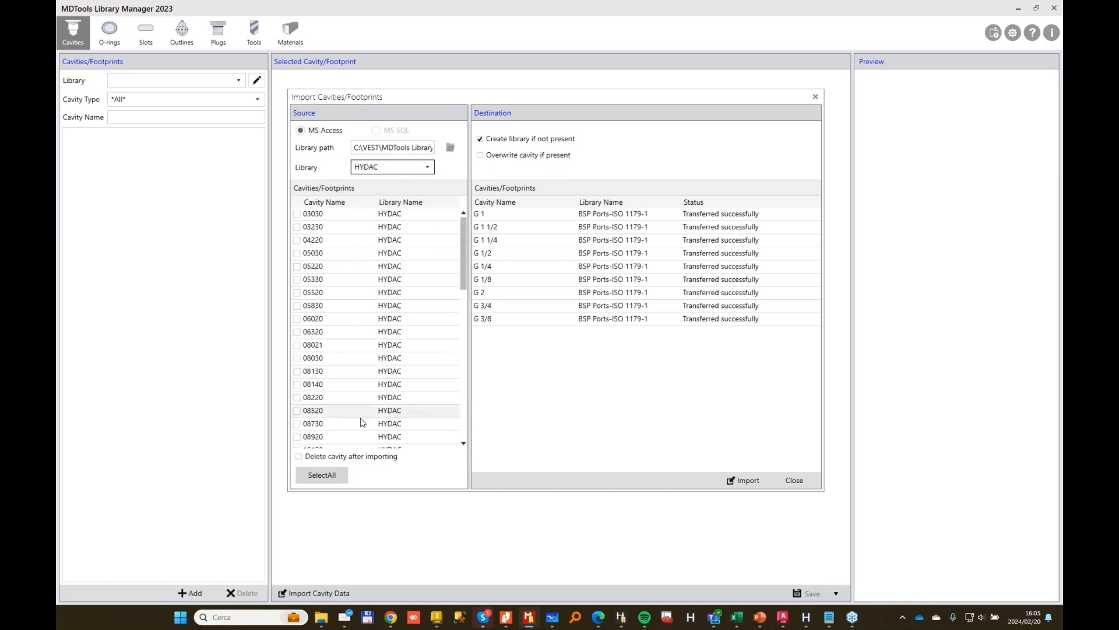
pyautogui.click(321, 475)
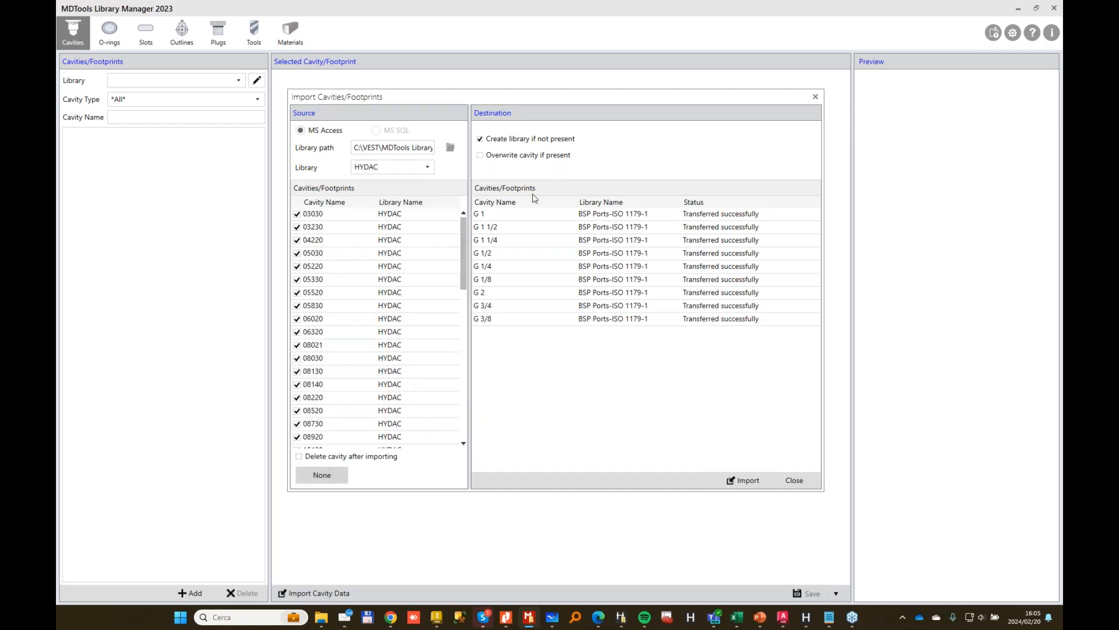
pyautogui.click(743, 480)
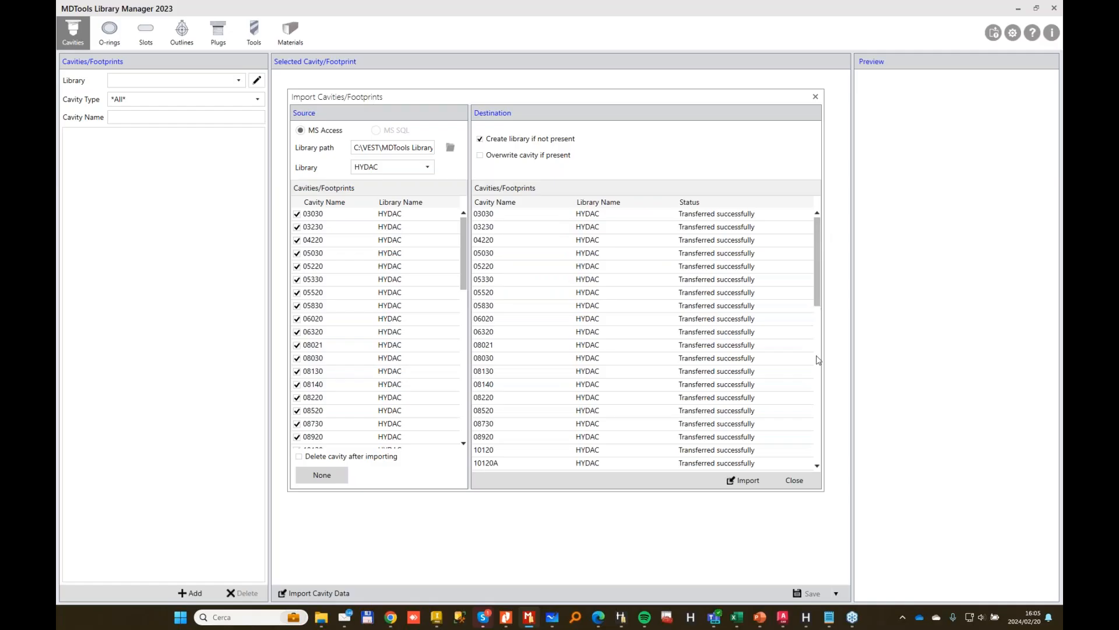
# Import all cavities of the Orifice Plugs source library and close the import dialog.
pyautogui.click(429, 168)
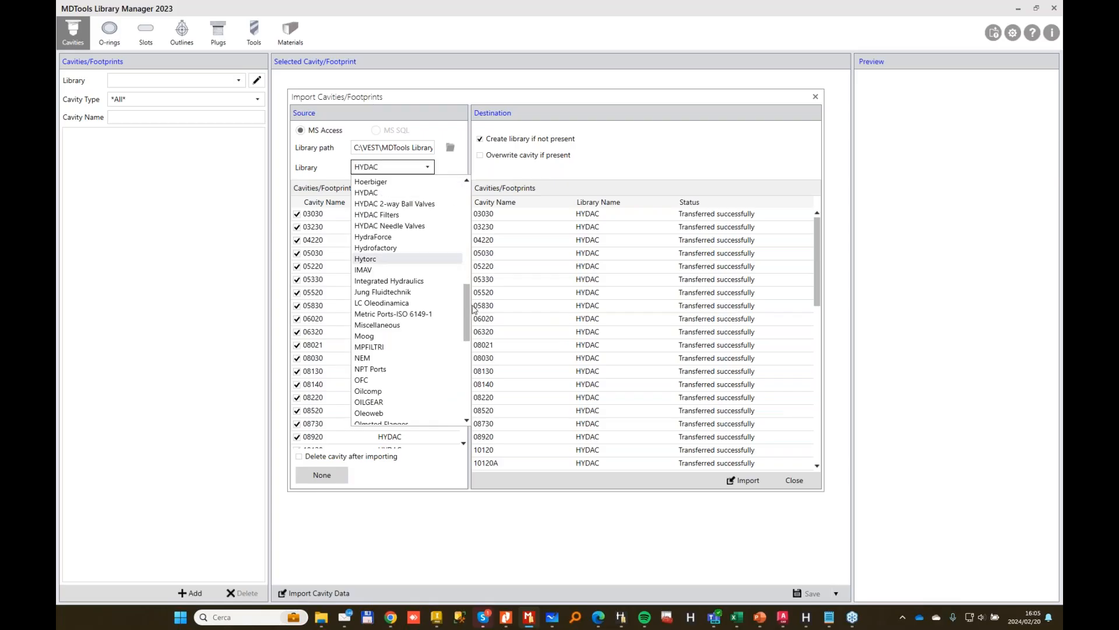
pyautogui.moveTo(470, 297); pyautogui.dragTo(467, 326)
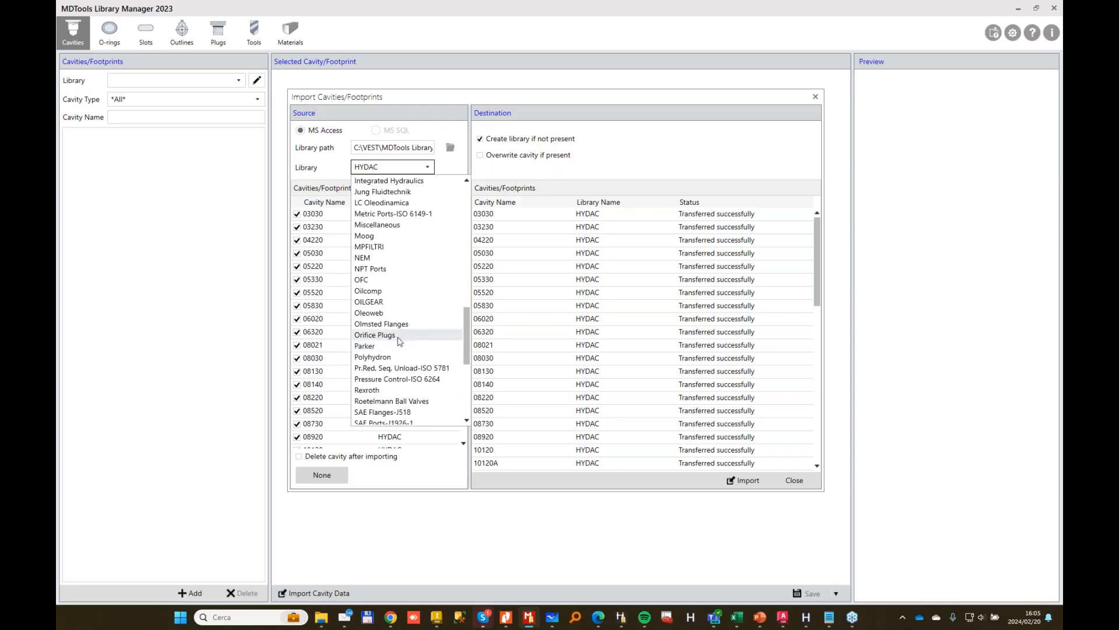
pyautogui.click(397, 336)
pyautogui.click(322, 475)
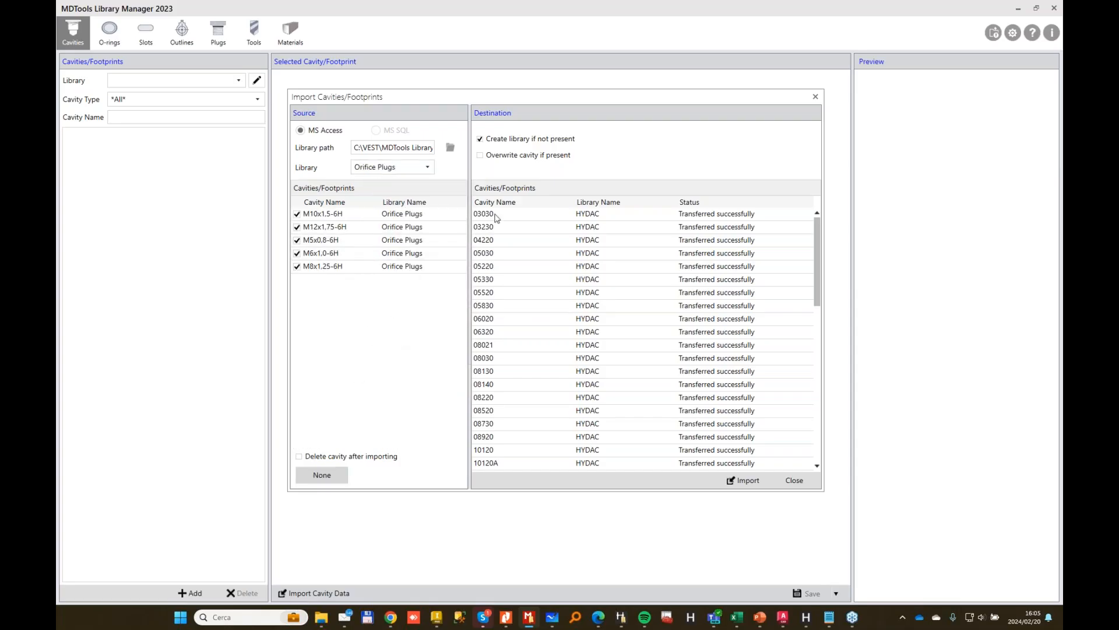
pyautogui.click(742, 480)
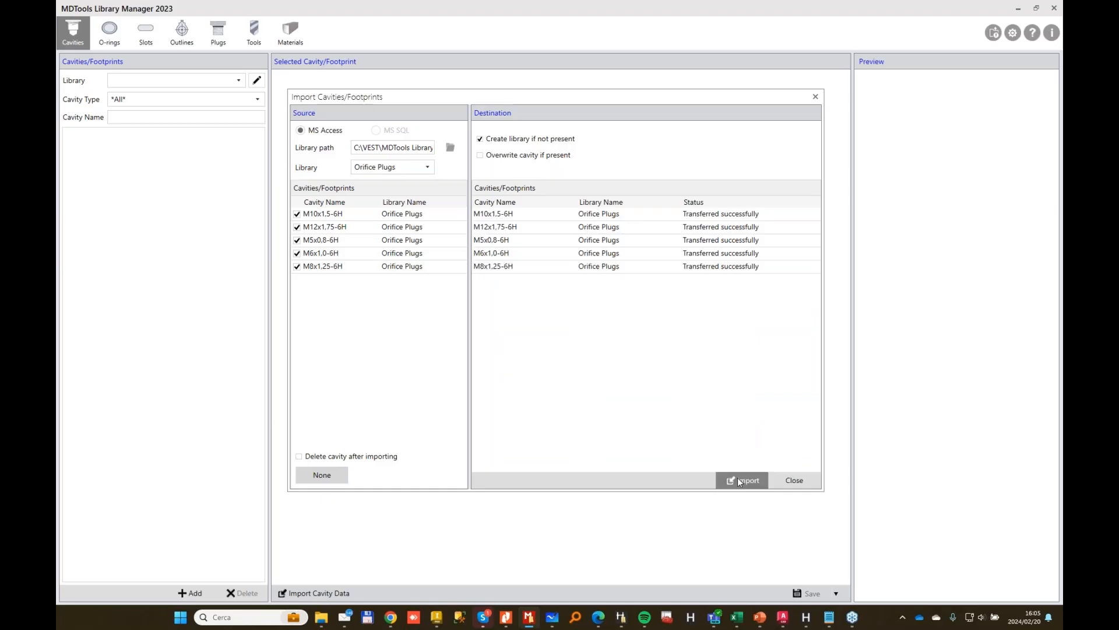
pyautogui.click(795, 475)
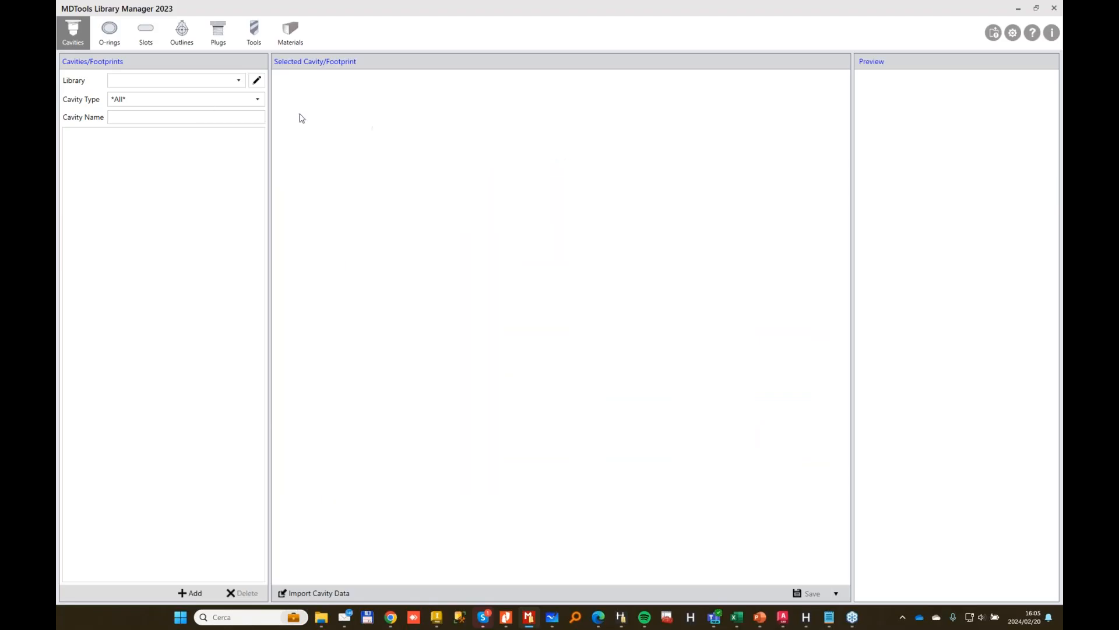
# Open the library management dialog and rename the Bolt Holes (Metric) library to "0- Bolt Holes (Metric)".
pyautogui.click(239, 80)
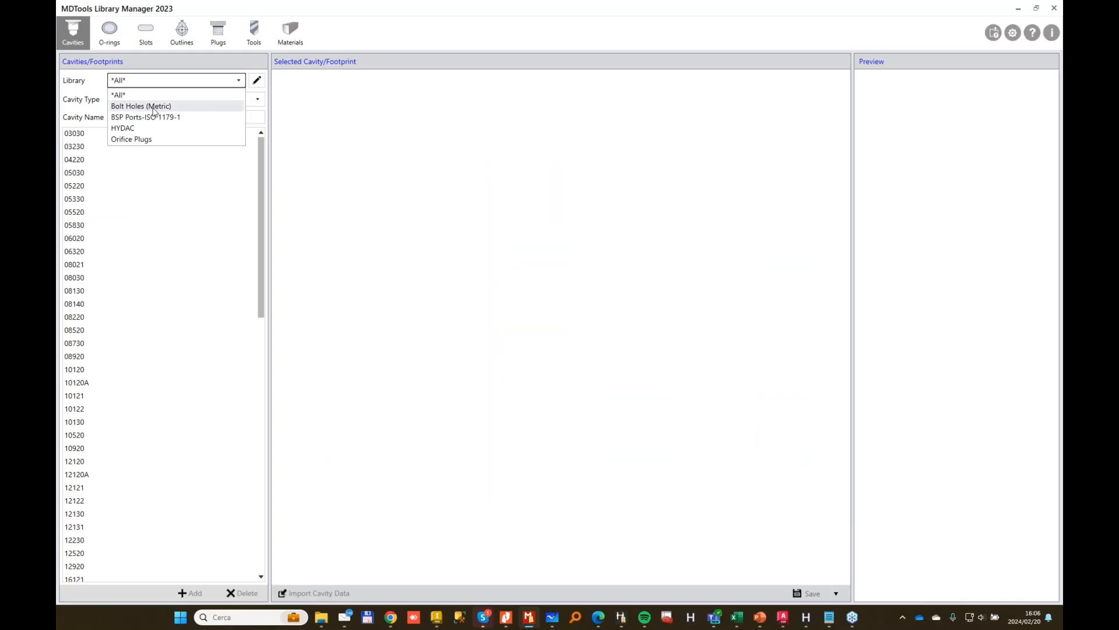
pyautogui.click(257, 81)
pyautogui.click(257, 81)
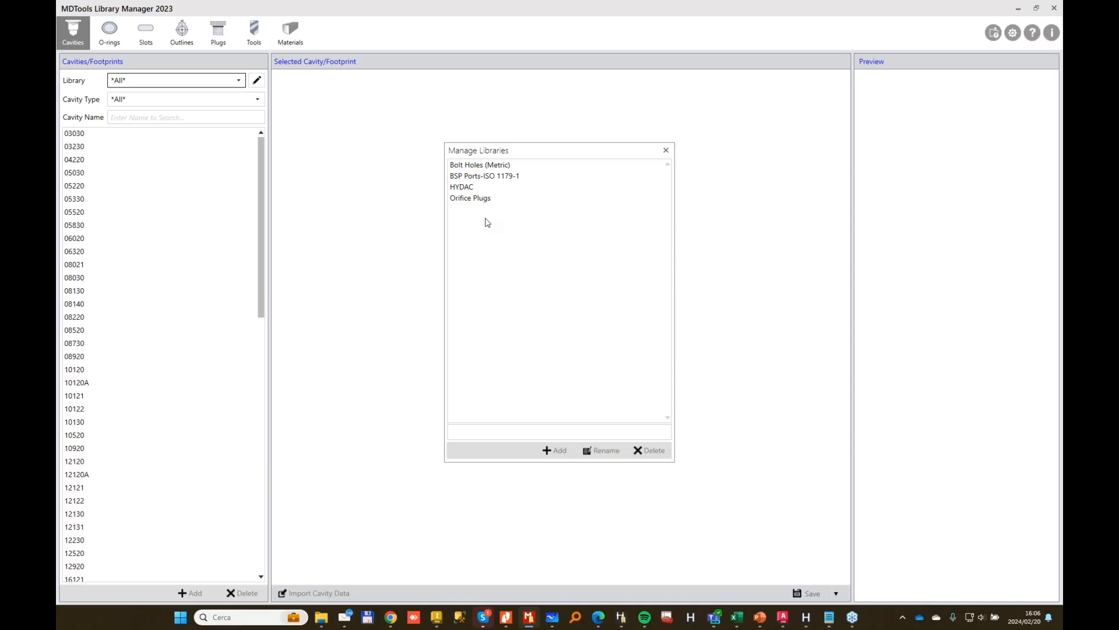
pyautogui.click(490, 166)
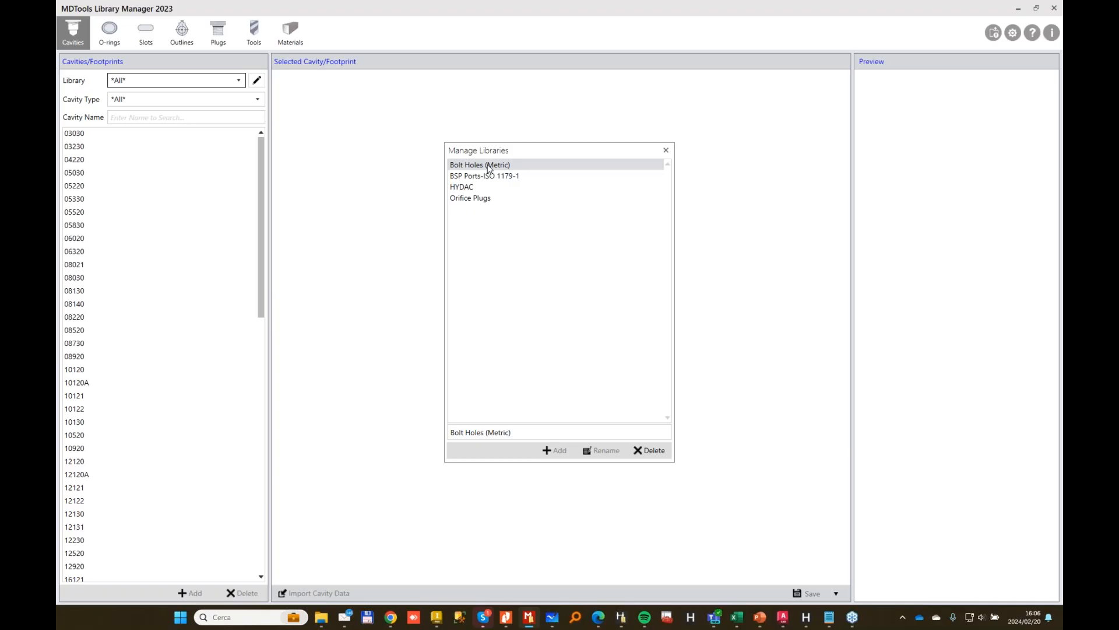
pyautogui.click(460, 433)
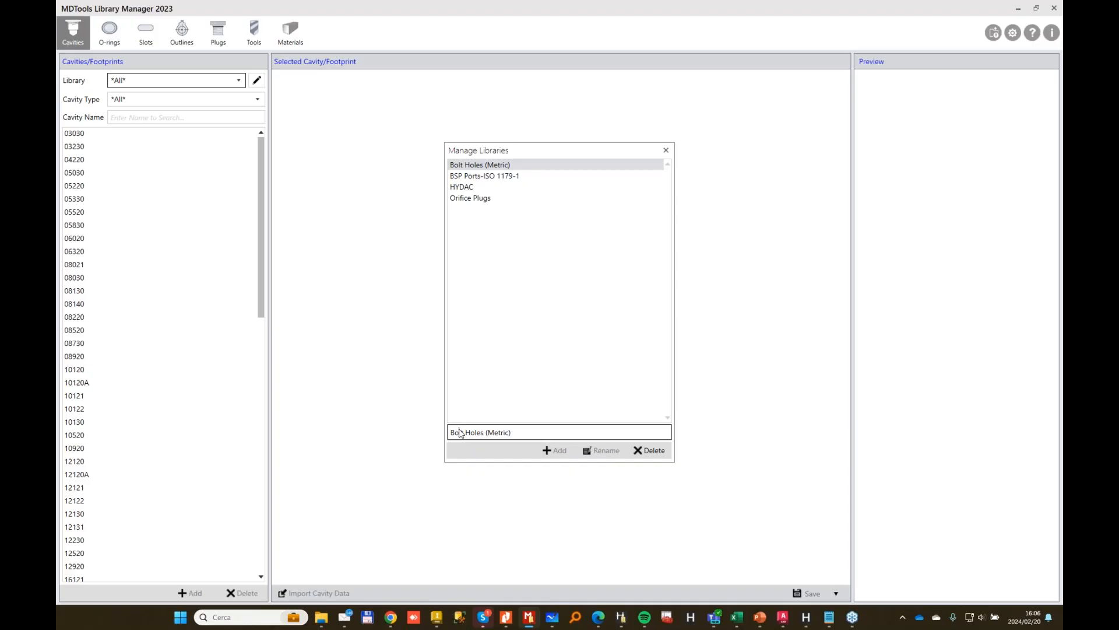
pyautogui.write('0-')
pyautogui.click(607, 453)
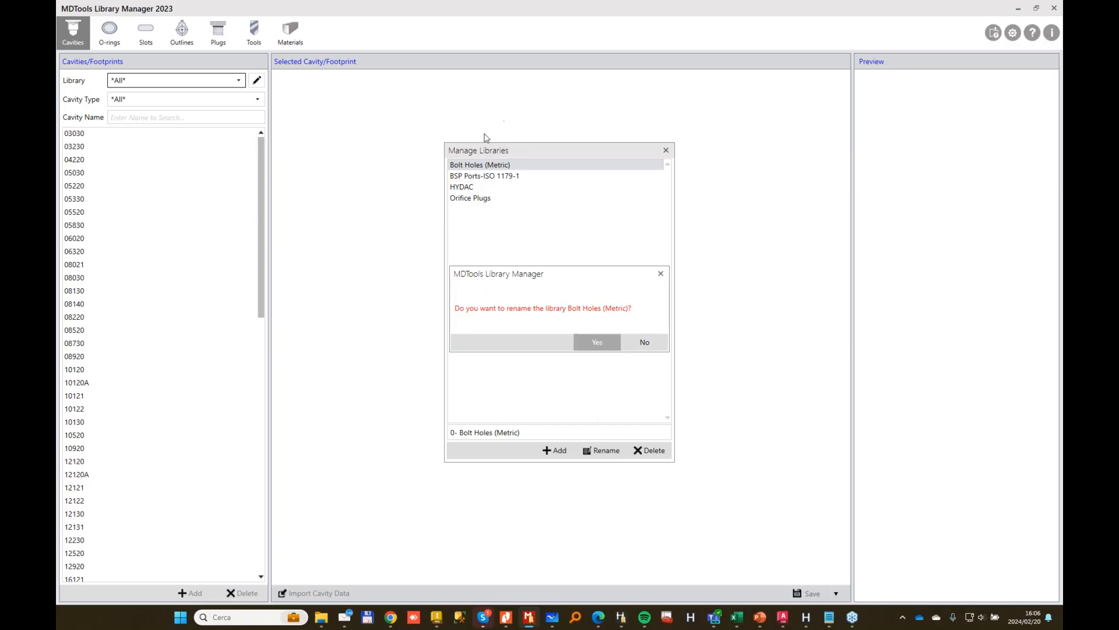
pyautogui.click(598, 341)
# Rename the BSP Ports-ISO 1179-1 library to "1- BSP Ports-ISO 1179-1" and close the library management dialog.
pyautogui.click(479, 174)
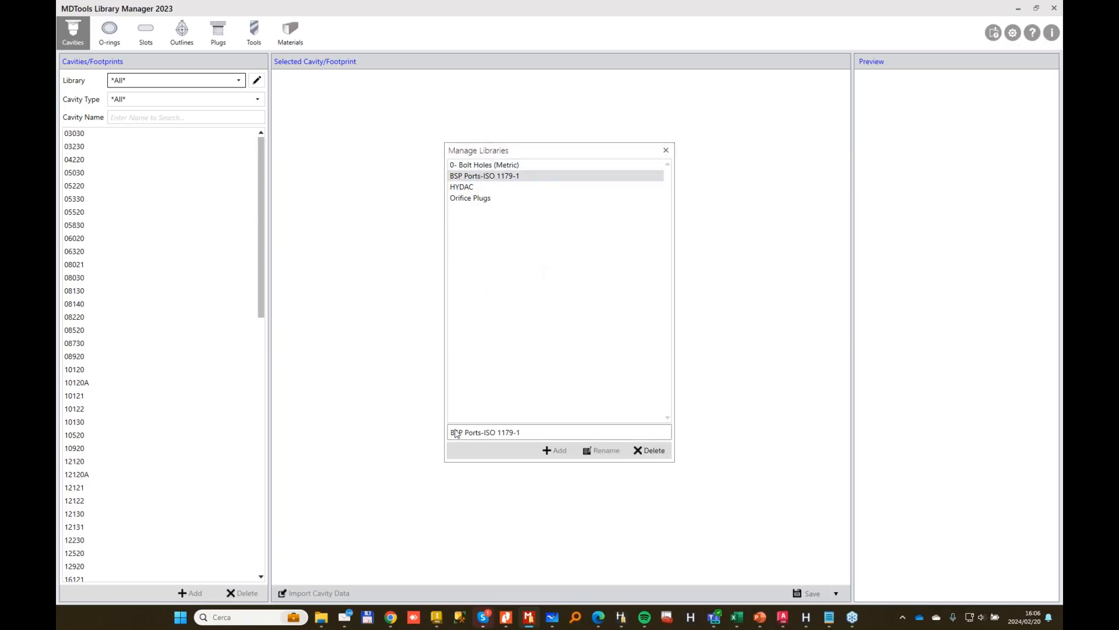
pyautogui.click(453, 432)
pyautogui.write('1-')
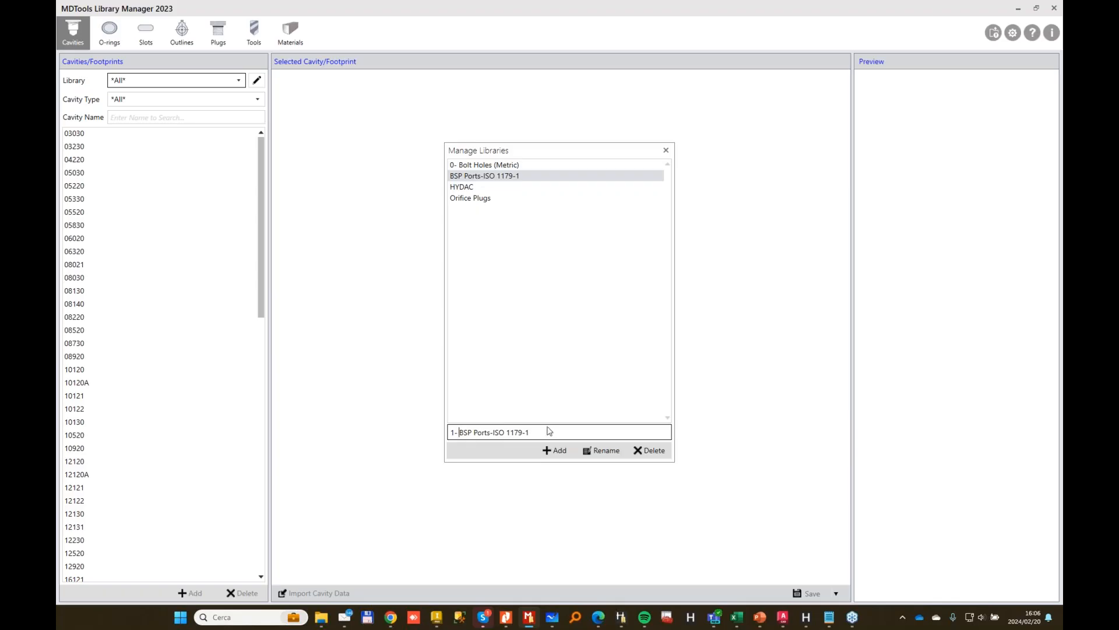
pyautogui.click(601, 450)
pyautogui.click(593, 343)
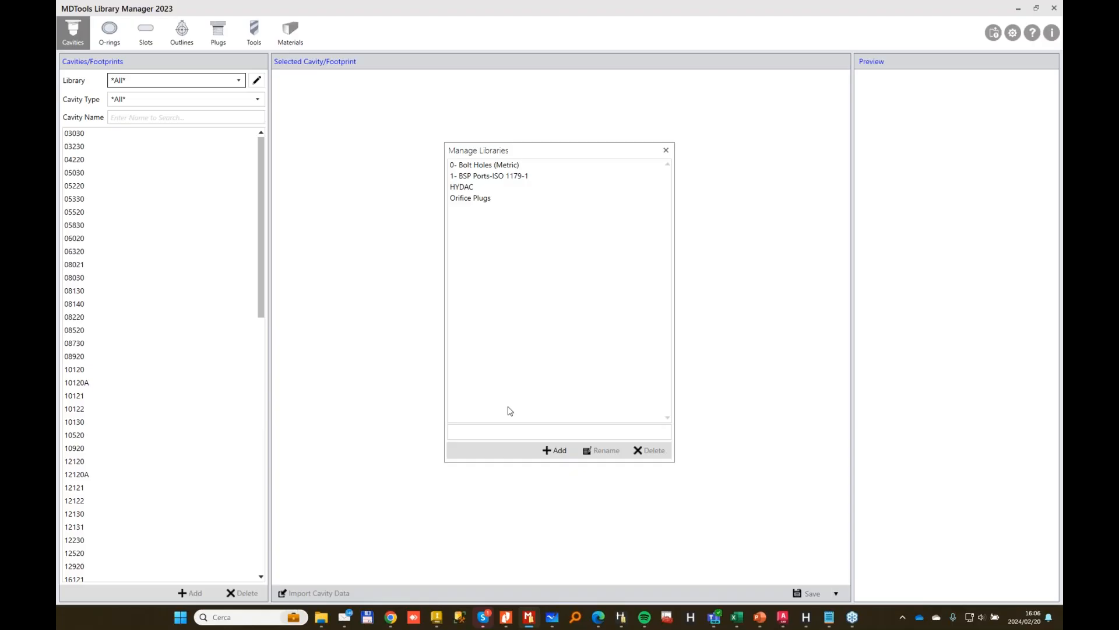
pyautogui.click(666, 149)
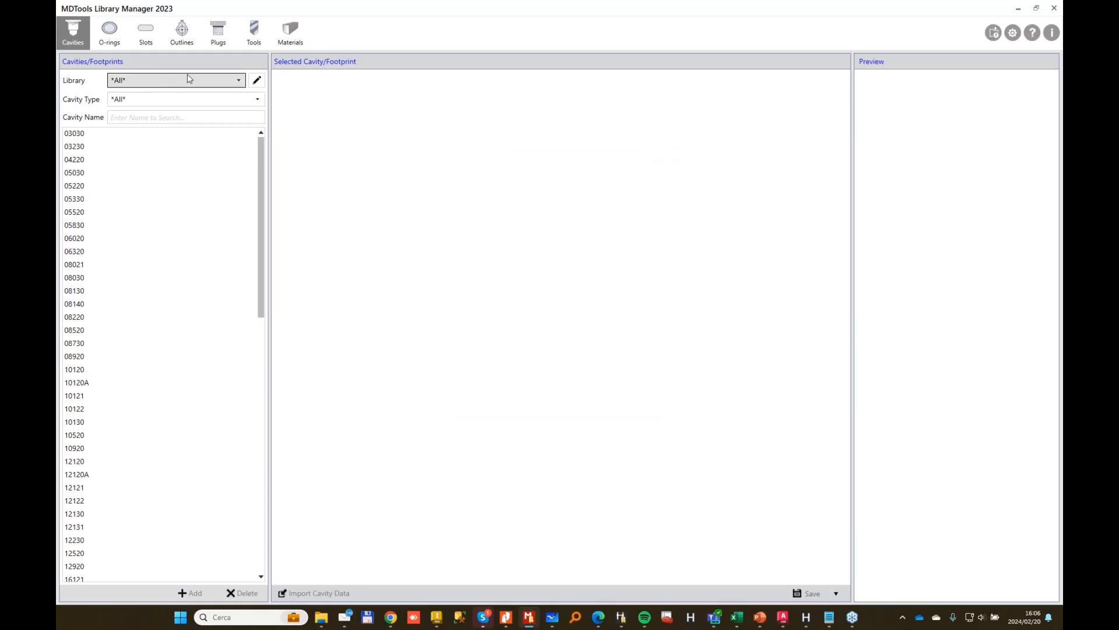
# Filter the cavities by the 1- BSP Ports-ISO 1179-1 library and examine the G 1/4 cavity data.
pyautogui.click(233, 79)
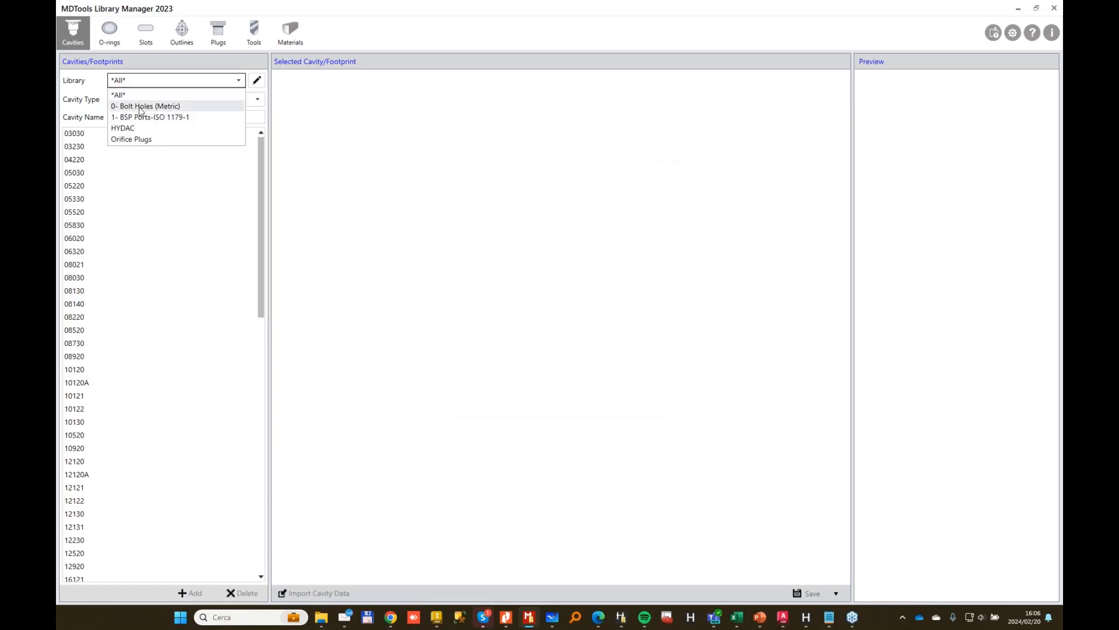
pyautogui.click(140, 116)
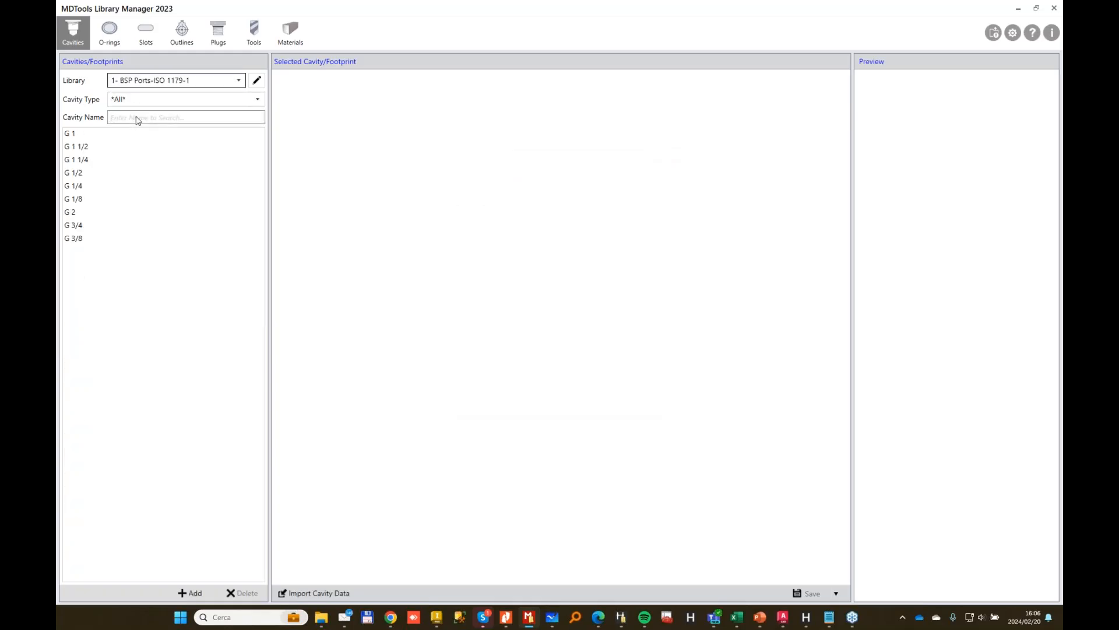
pyautogui.click(81, 186)
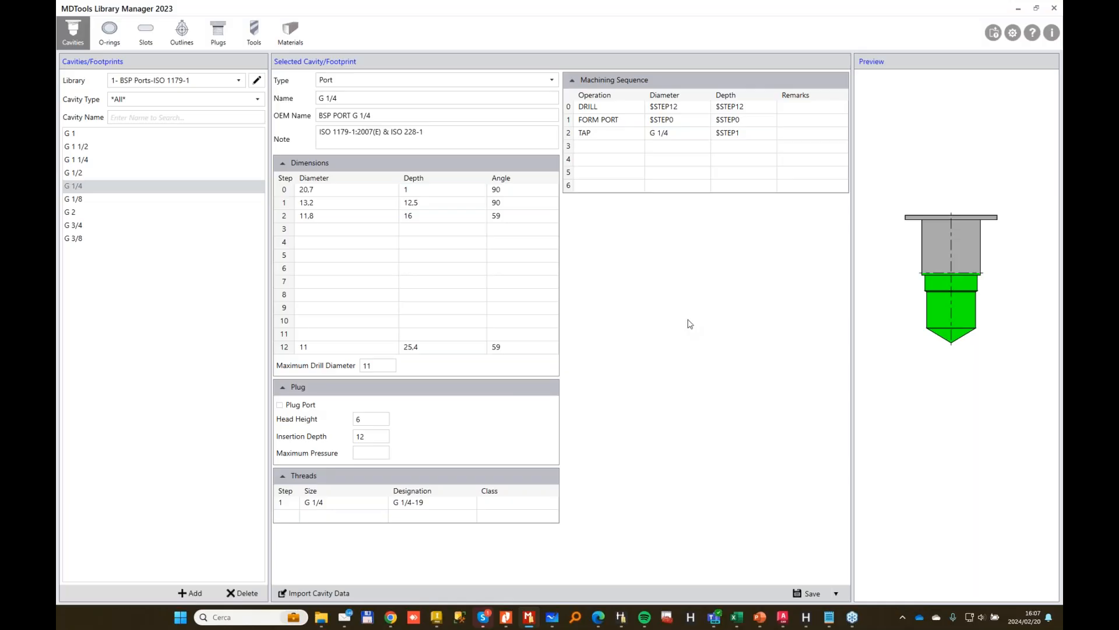
# Switch to Autodesk Inventor, create a new part and bring up the MDTools 790 commands.
pyautogui.click(437, 618)
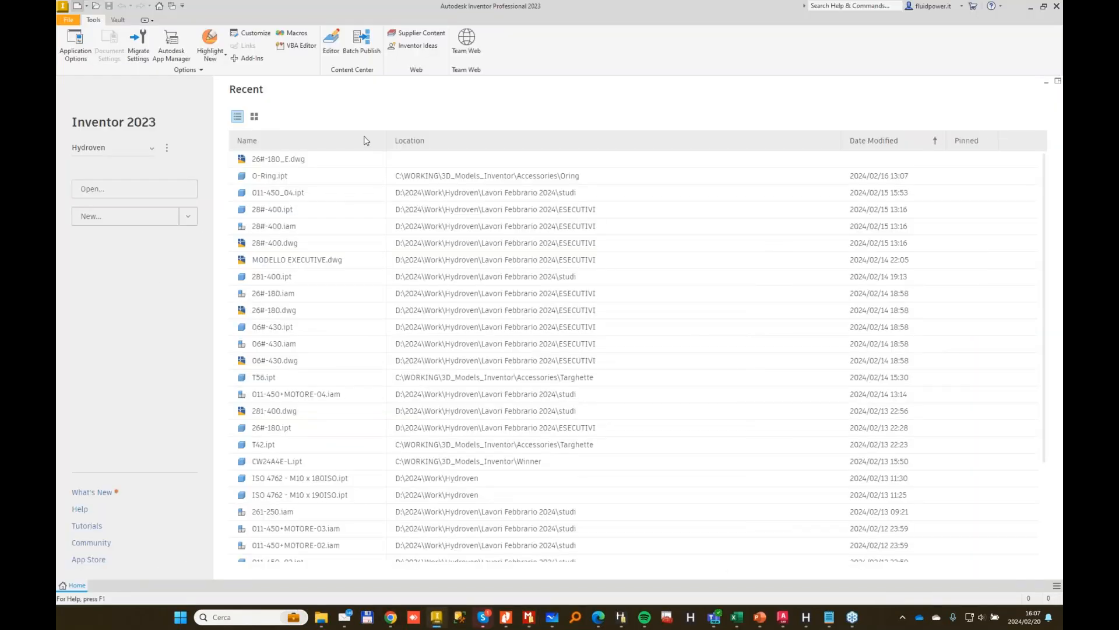
pyautogui.doubleClick(639, 209)
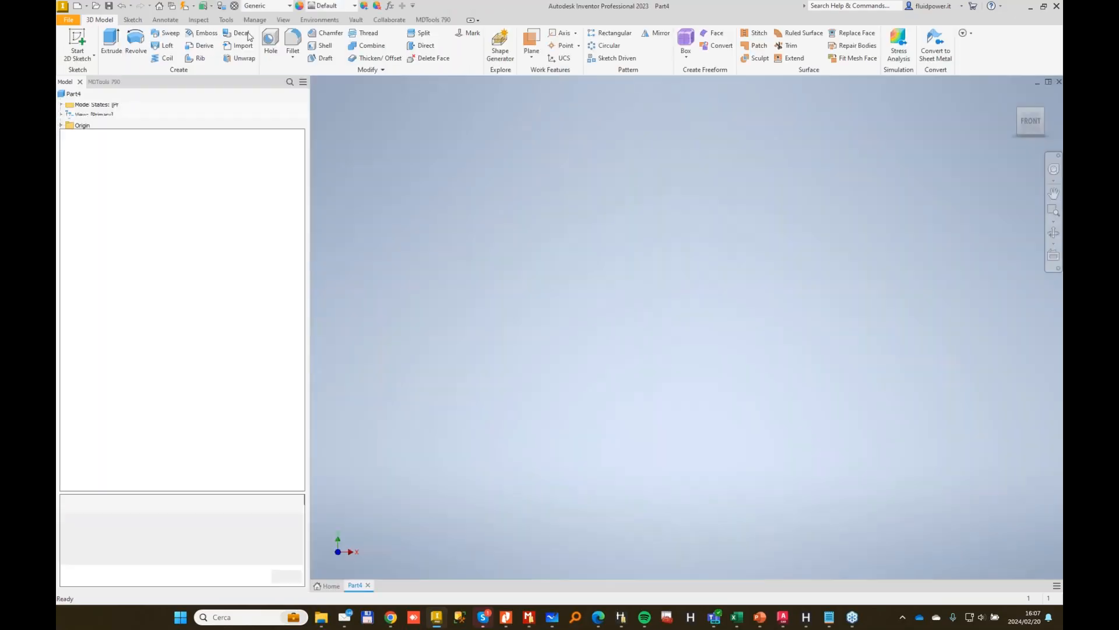
pyautogui.click(435, 20)
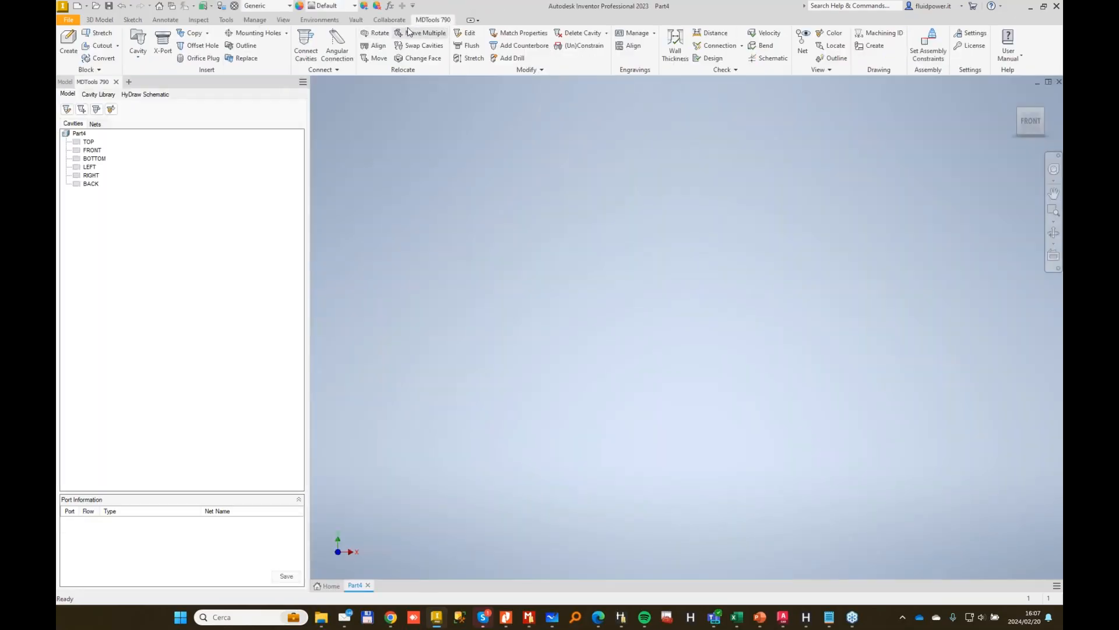
# Set the MDTools MS Access library path to D:\2024\Webinar\February\MDTools Library Webinar and apply the settings.
pyautogui.click(980, 36)
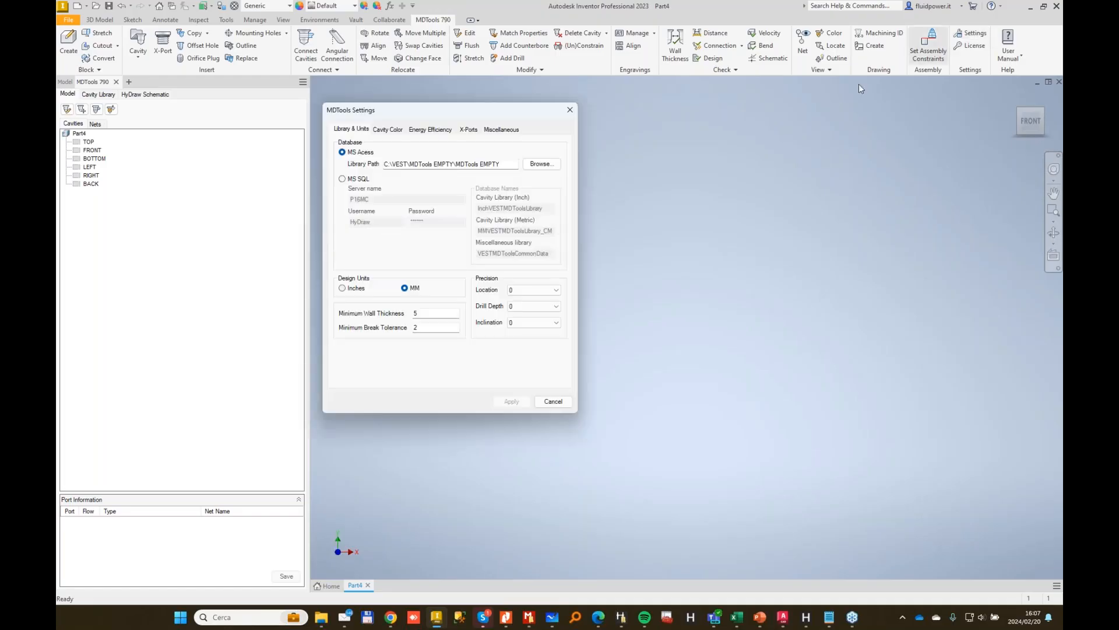
pyautogui.click(542, 165)
pyautogui.scroll(-10, 513, 305)
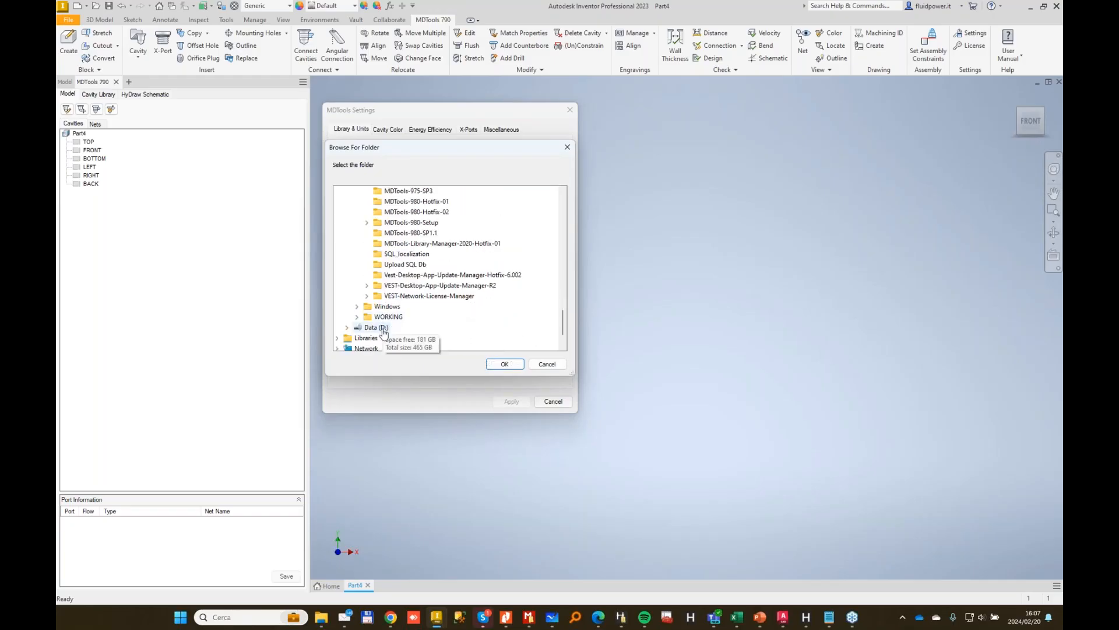
pyautogui.doubleClick(373, 327)
pyautogui.doubleClick(382, 266)
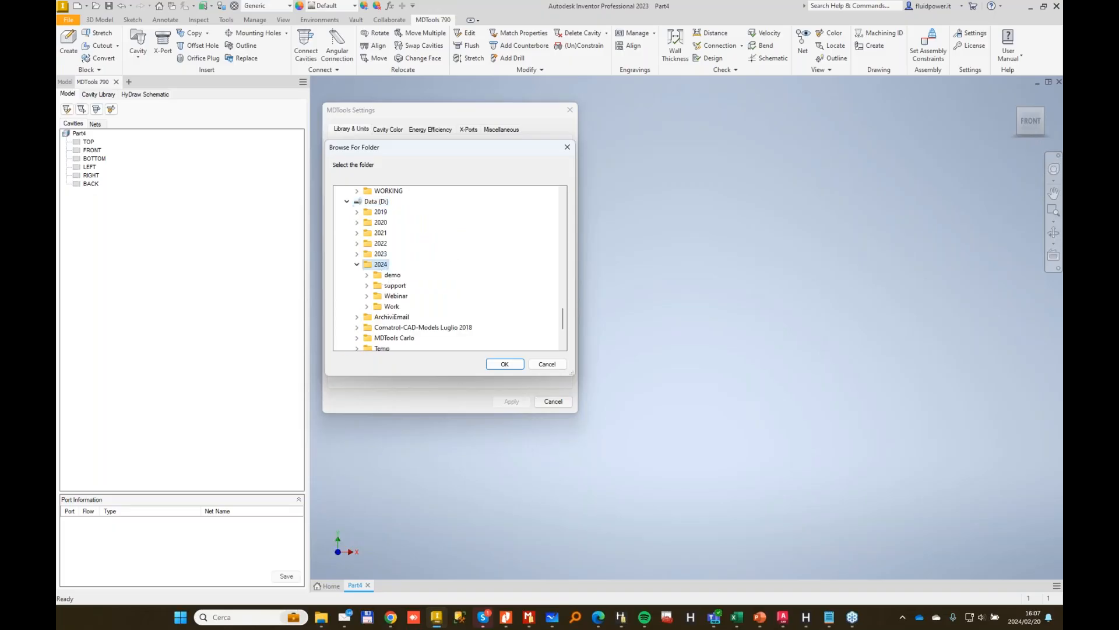
pyautogui.doubleClick(400, 299)
pyautogui.doubleClick(415, 305)
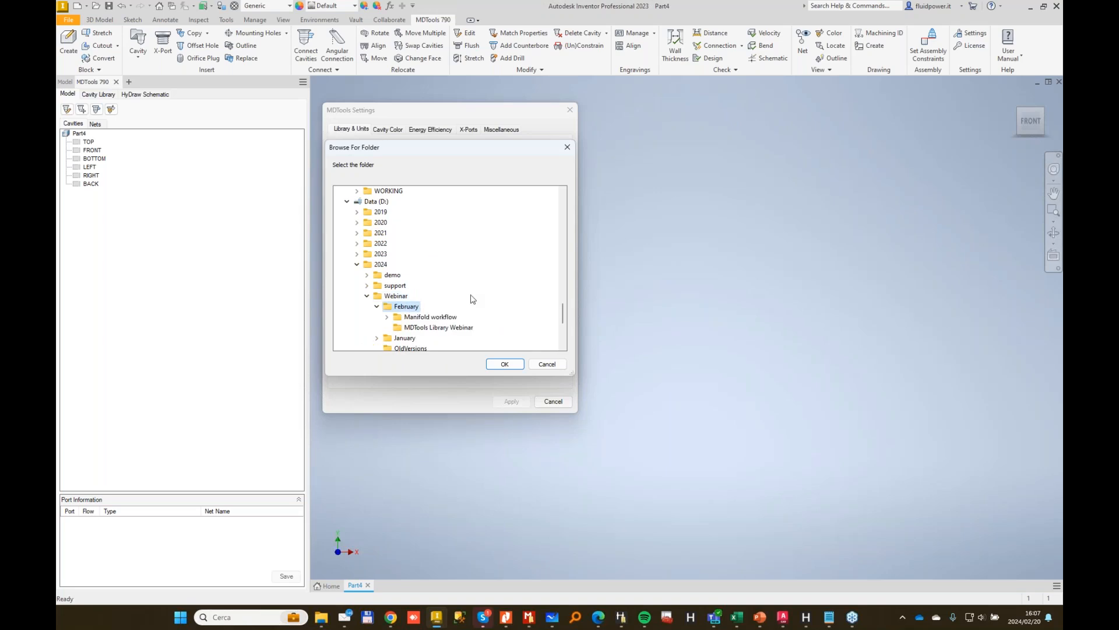
pyautogui.click(435, 328)
pyautogui.click(505, 364)
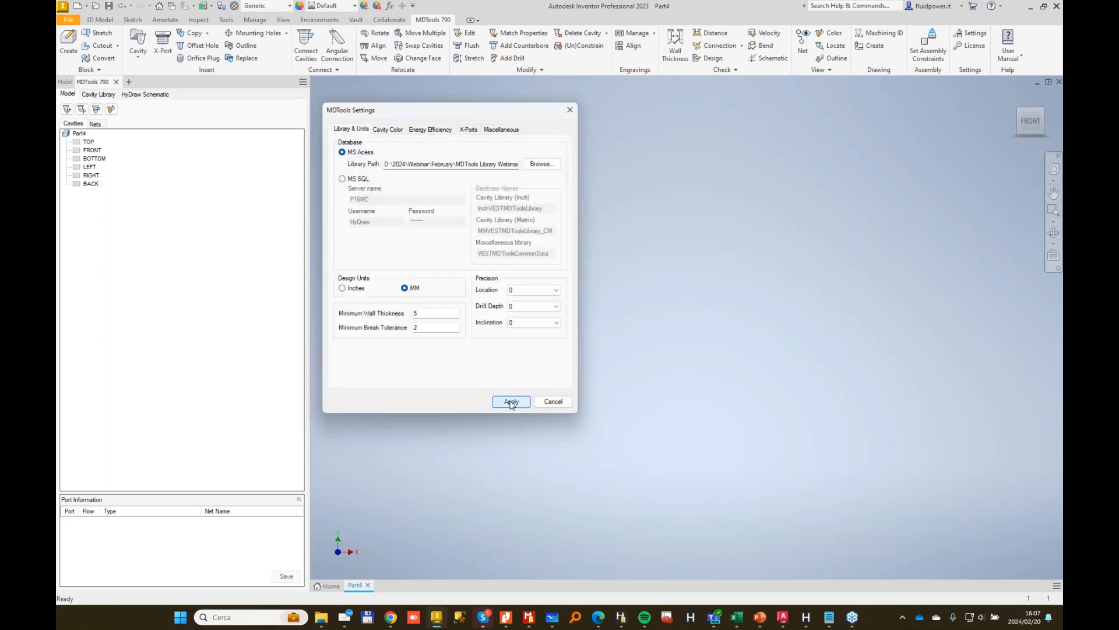
pyautogui.click(553, 402)
# Create an aluminum manifold block measuring 100 x 100 x 100 mm.
pyautogui.click(68, 41)
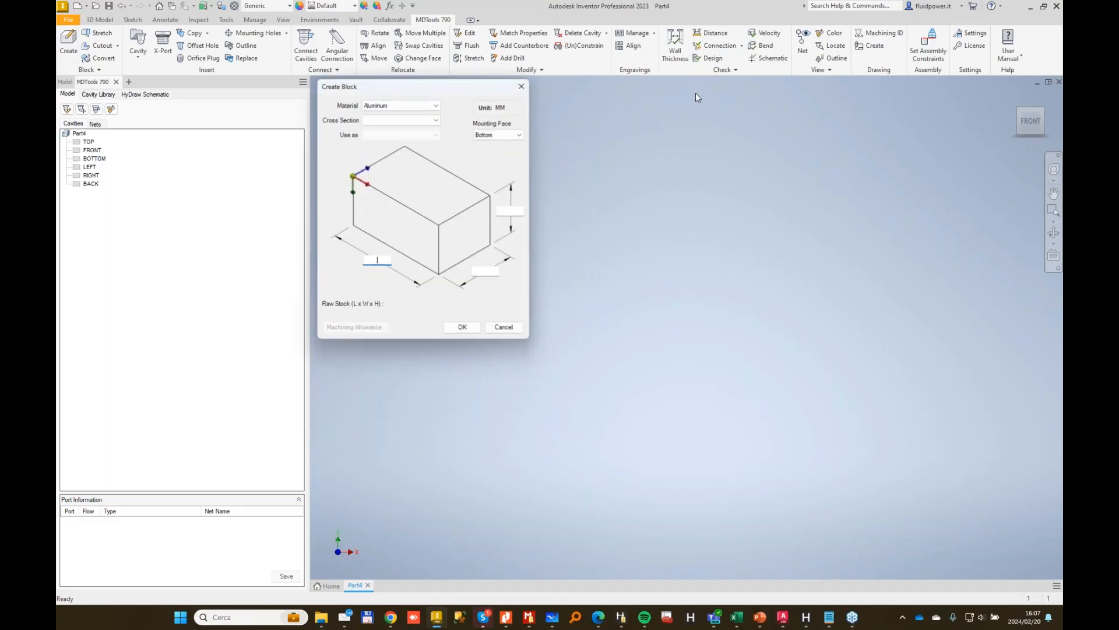
pyautogui.press('Tab')
pyautogui.write('100')
pyautogui.press('Tab')
pyautogui.write('100')
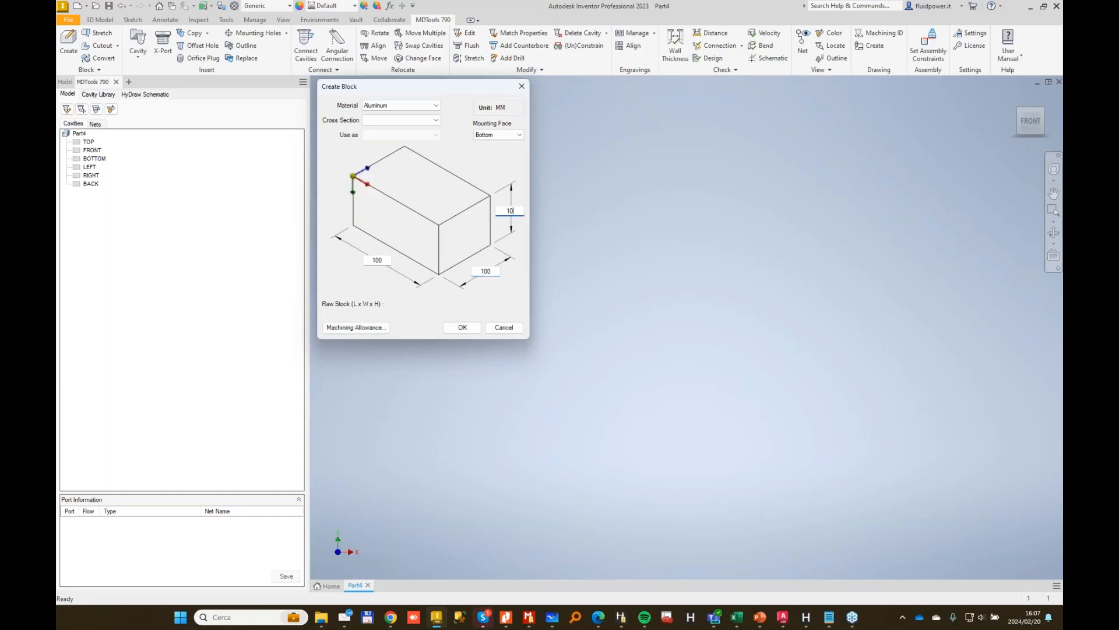
pyautogui.press('Return')
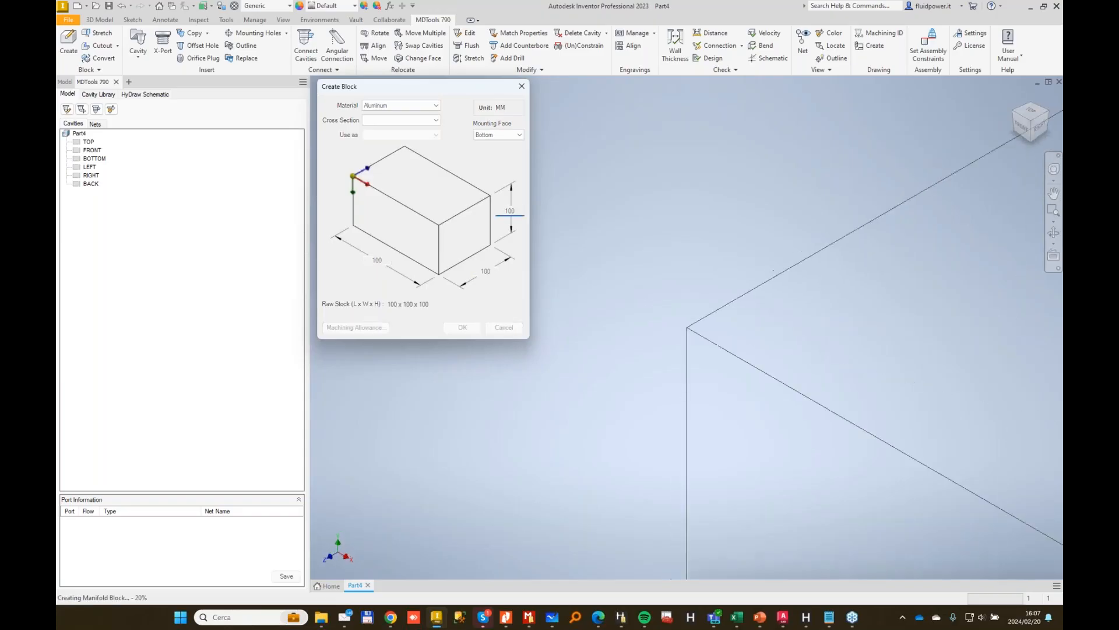
# Insert a G 1/2 cavity from the 1- BSP Ports-ISO 1179-1 library on the block's top face with component ID P.
pyautogui.click(98, 94)
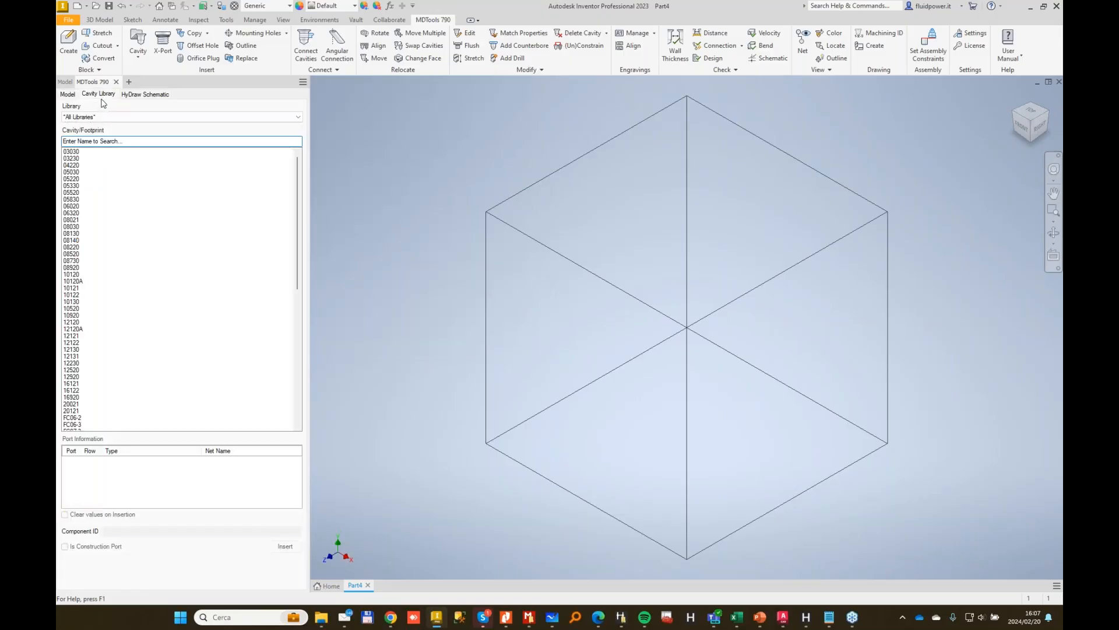
pyautogui.click(129, 117)
pyautogui.click(96, 140)
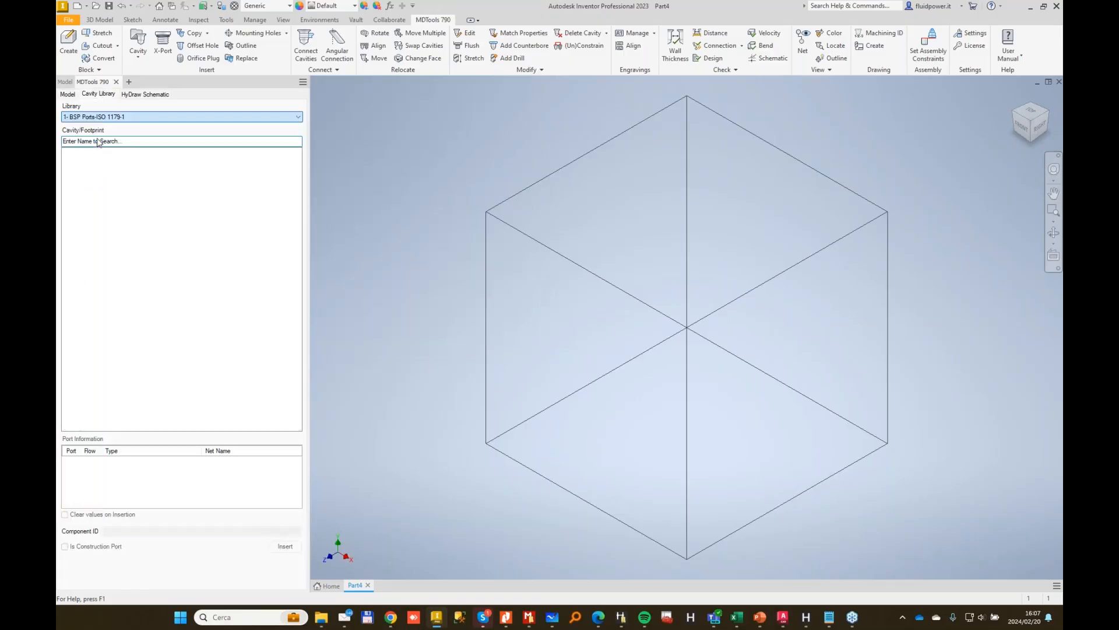
pyautogui.click(77, 172)
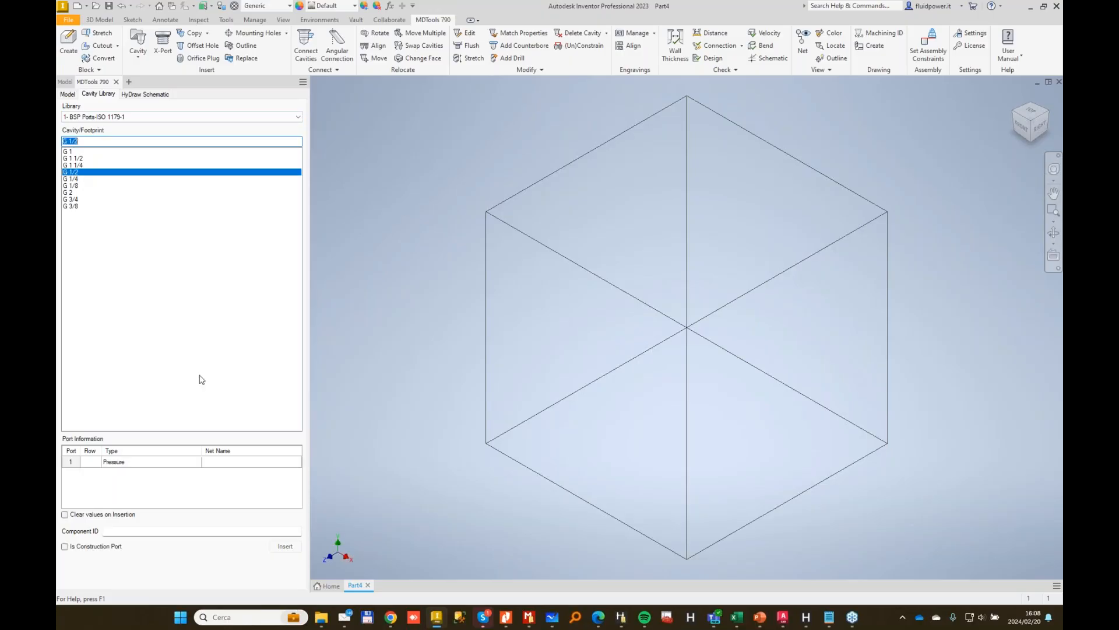
pyautogui.click(130, 530)
pyautogui.write('1')
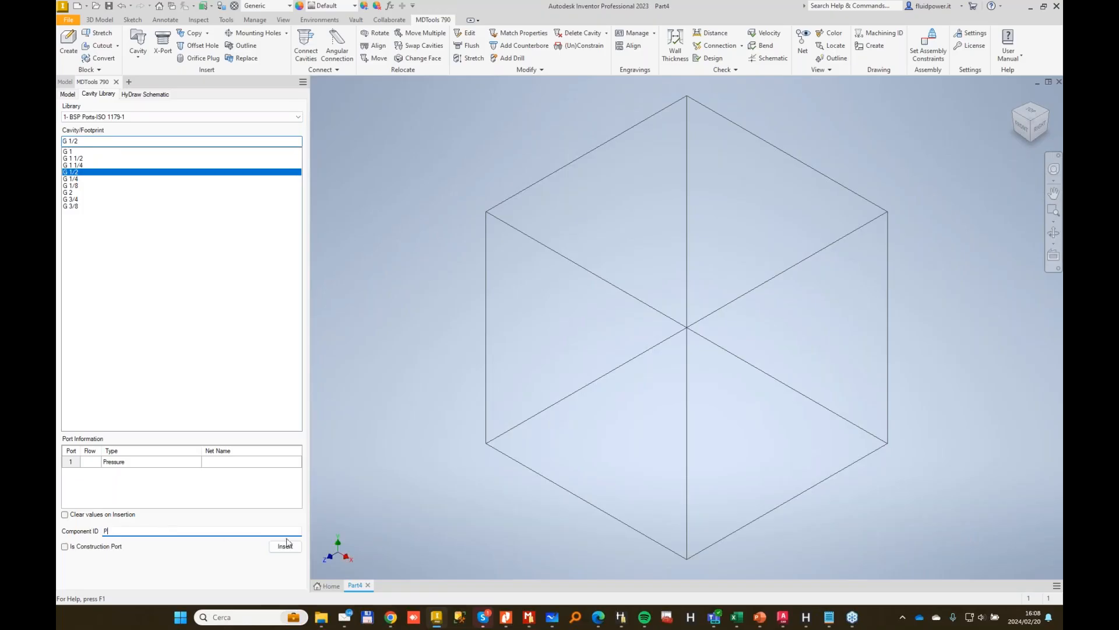
pyautogui.click(285, 546)
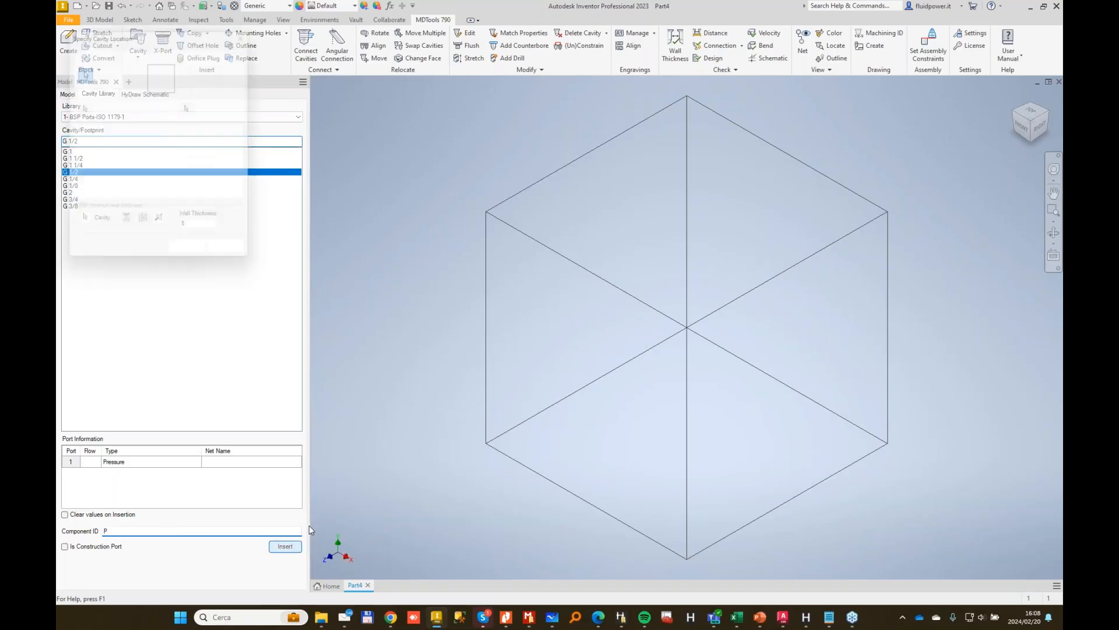
pyautogui.click(680, 202)
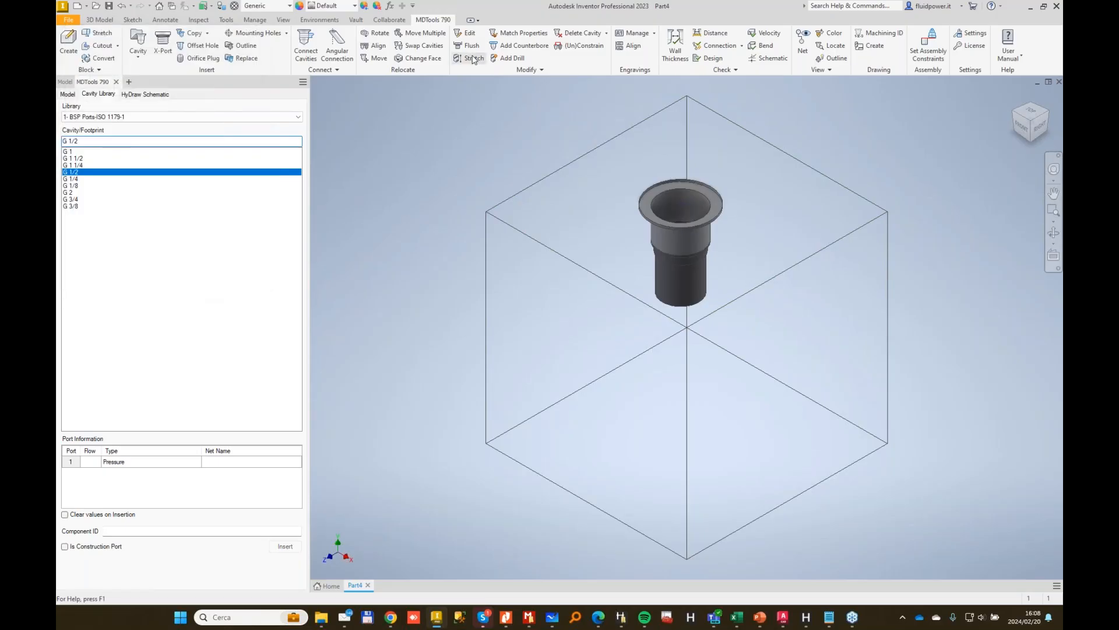
# Stretch the drill of the G 1/2 cavity to diameter 15 and depth 50.
pyautogui.click(472, 58)
pyautogui.click(716, 221)
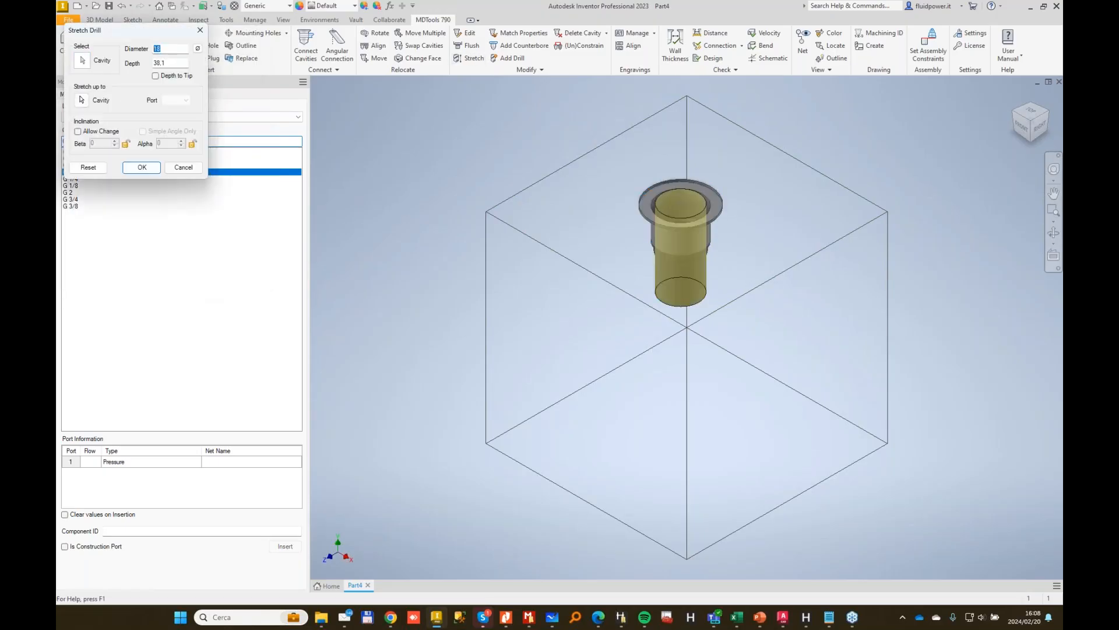
pyautogui.write('15')
pyautogui.press('Tab')
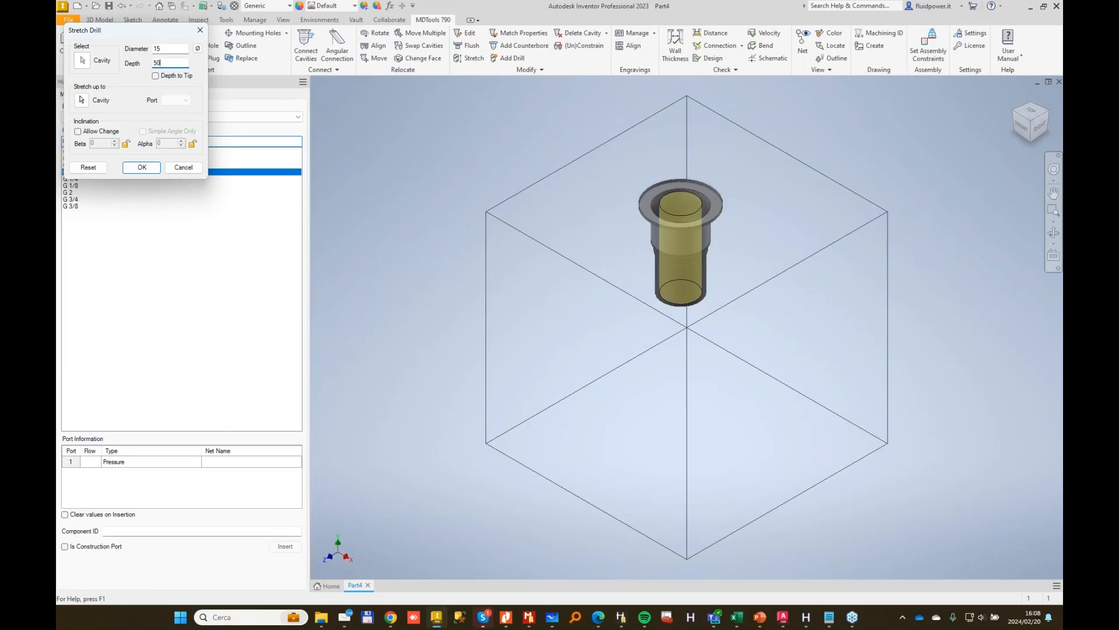
pyautogui.press('Return')
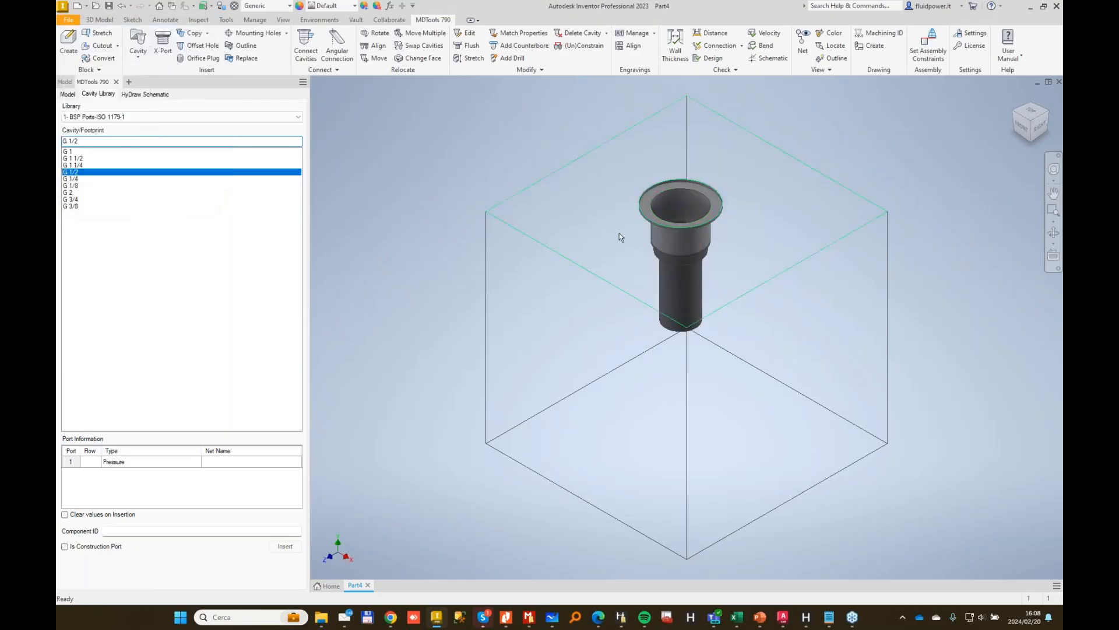
# Save the part as BLOCK1 in the 2024\Webinar\February\MDTools Library Webinar folder, accepting the location outside the active project.
pyautogui.hotkey('ctrl', 's')
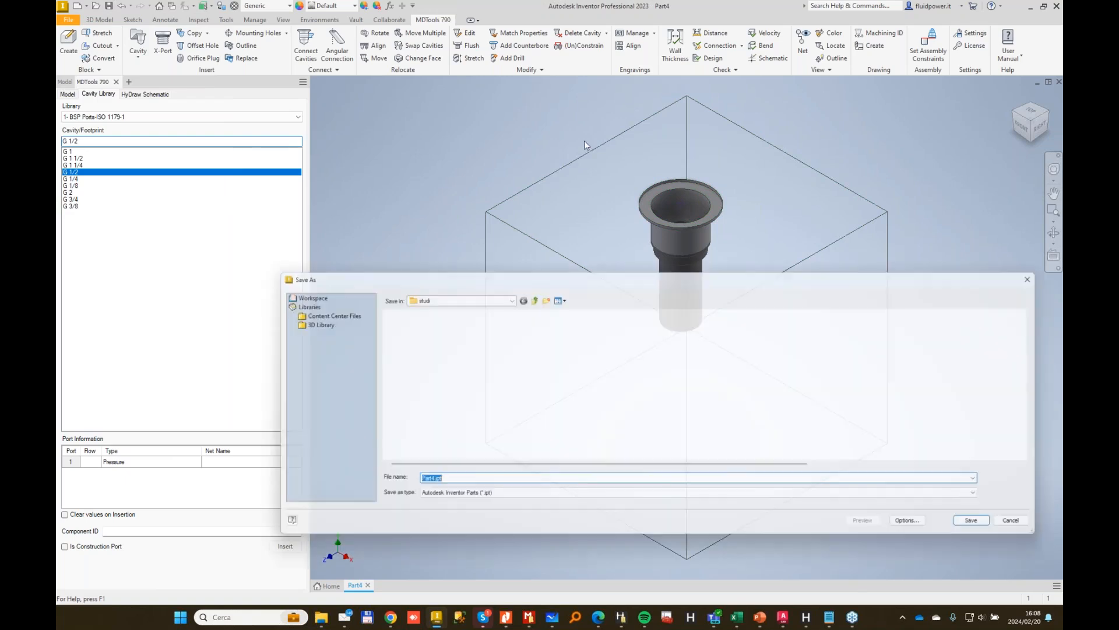
pyautogui.click(505, 296)
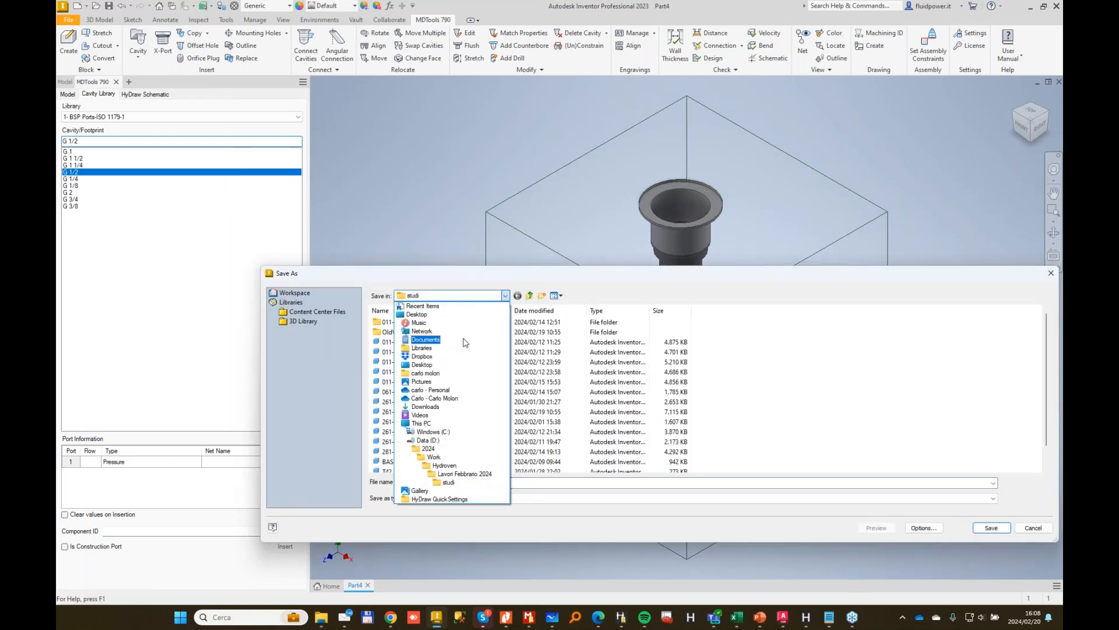
pyautogui.click(428, 448)
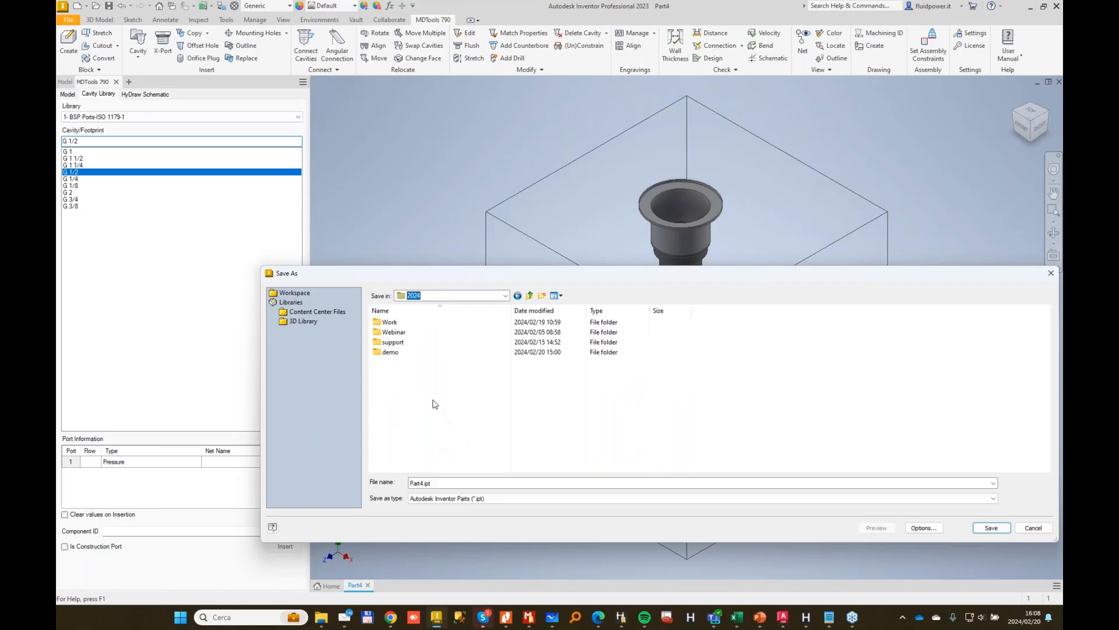
pyautogui.doubleClick(395, 332)
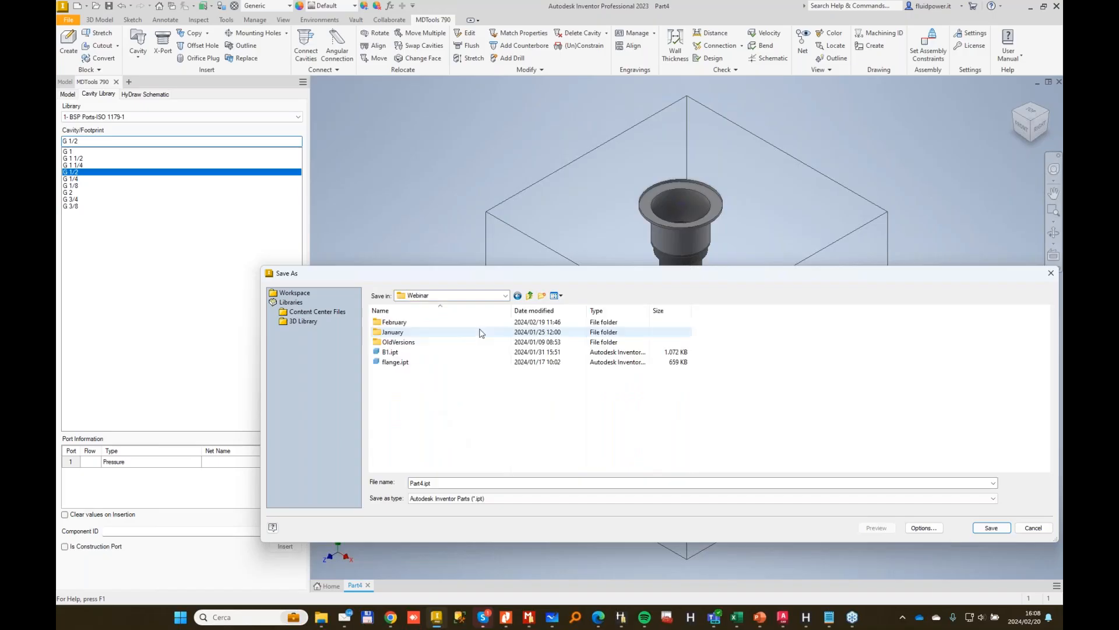
pyautogui.doubleClick(402, 322)
pyautogui.click(406, 335)
pyautogui.doubleClick(406, 332)
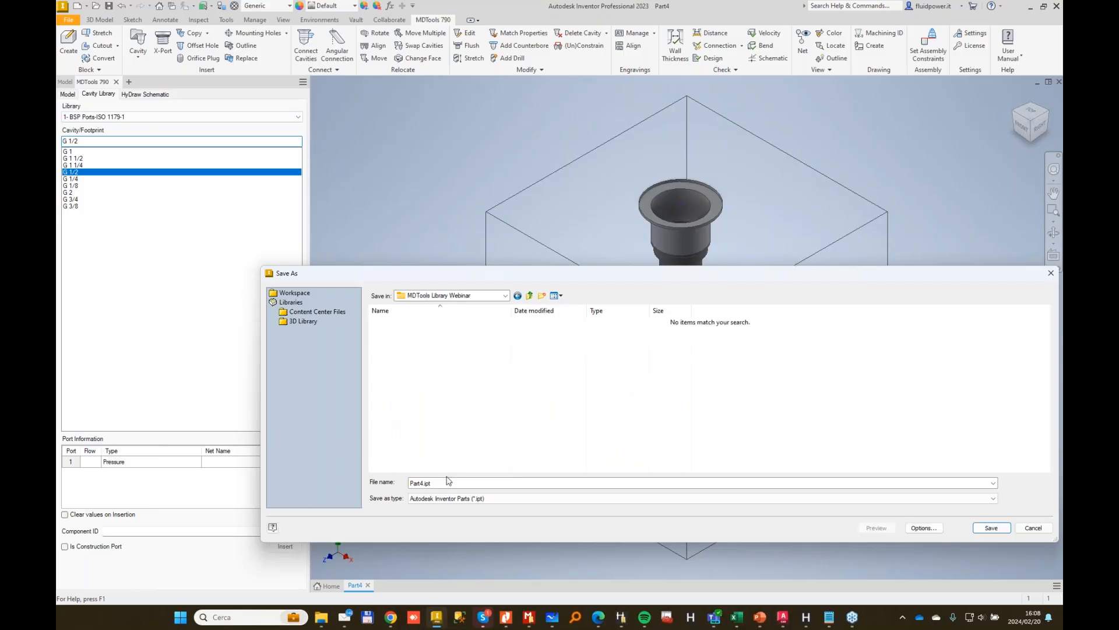
pyautogui.doubleClick(420, 482)
pyautogui.write('BLOCK1')
pyautogui.press('Return')
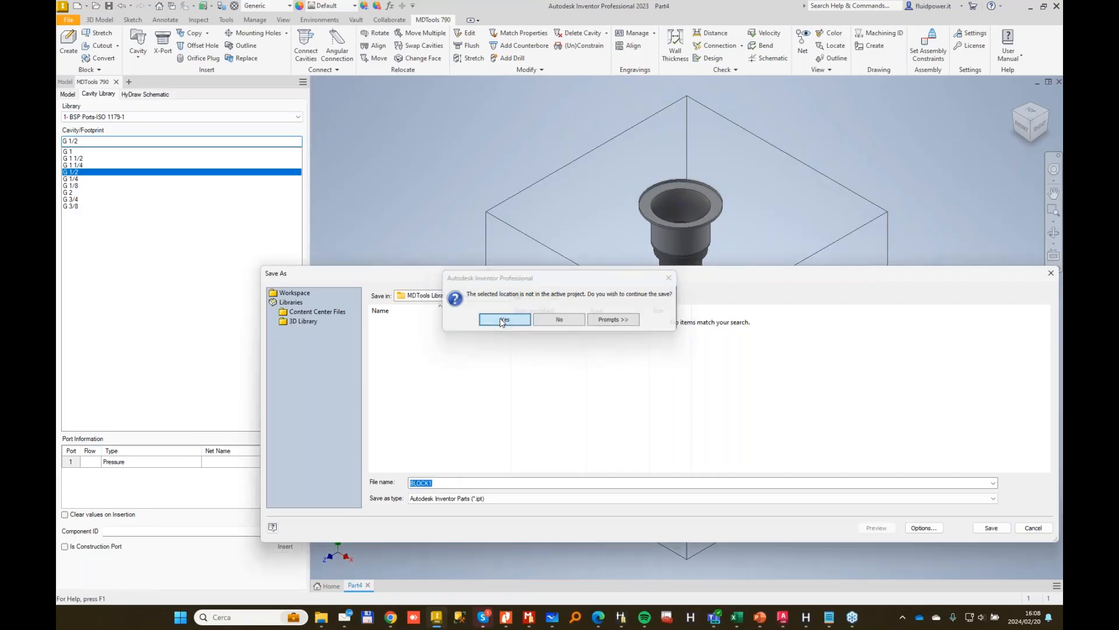
pyautogui.click(502, 320)
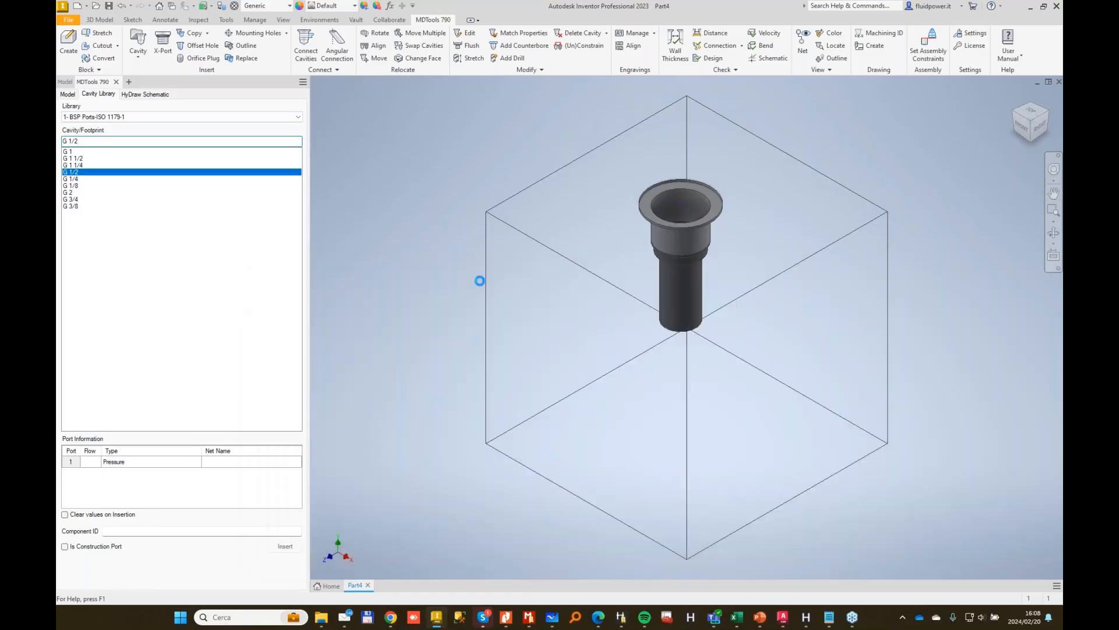
# Create a new drawing and generate the MDTools views of BLOCK1 with Front as the base view and automatic positioning.
pyautogui.click(77, 7)
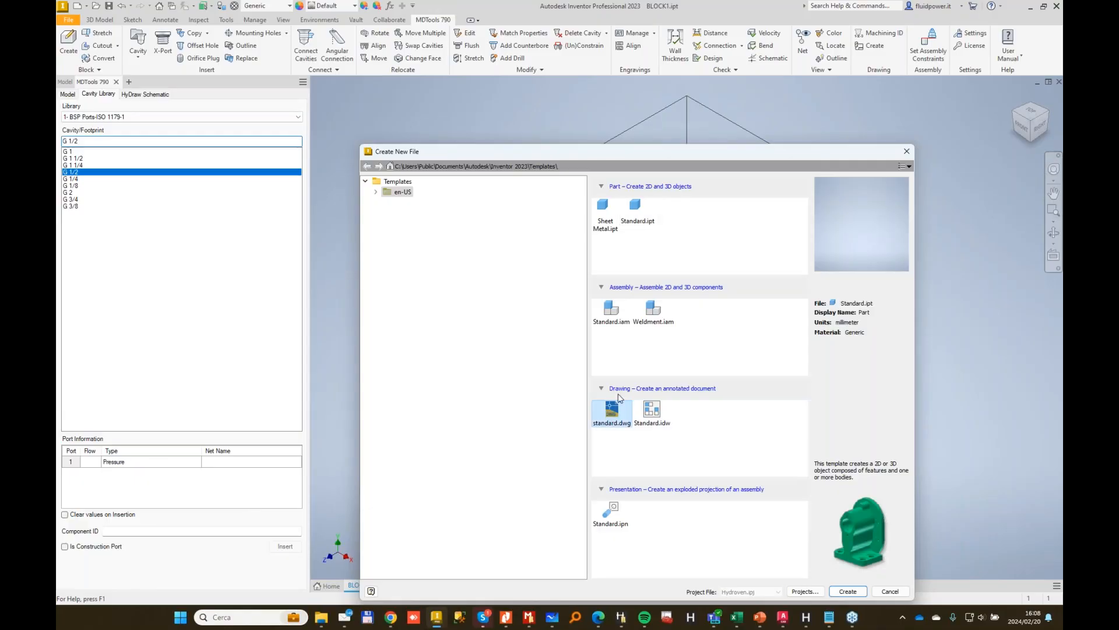
pyautogui.click(849, 591)
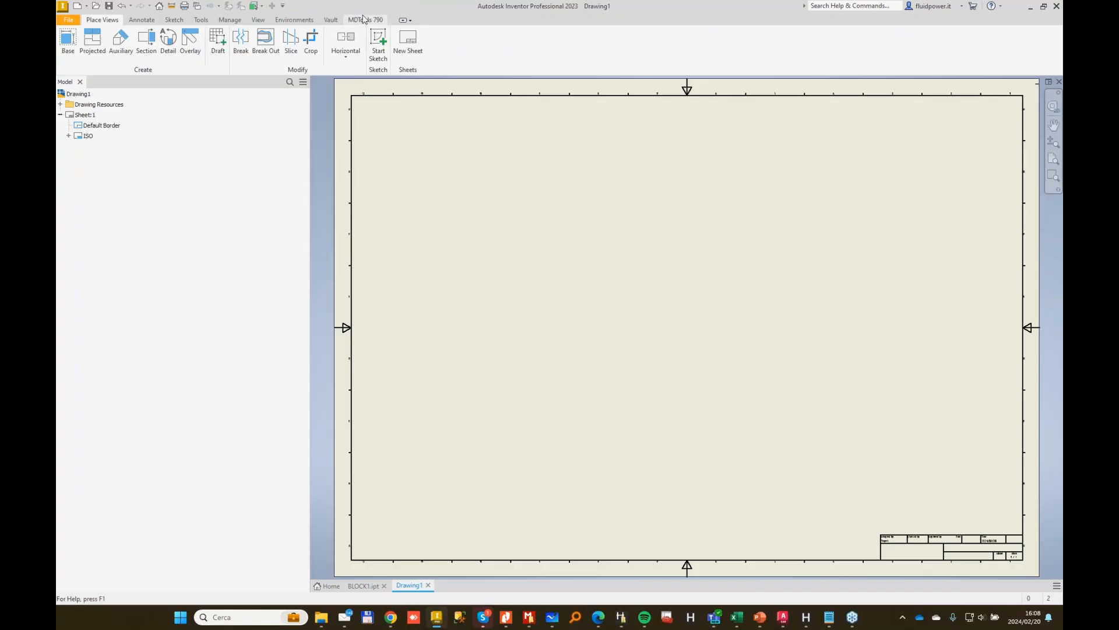
pyautogui.click(362, 19)
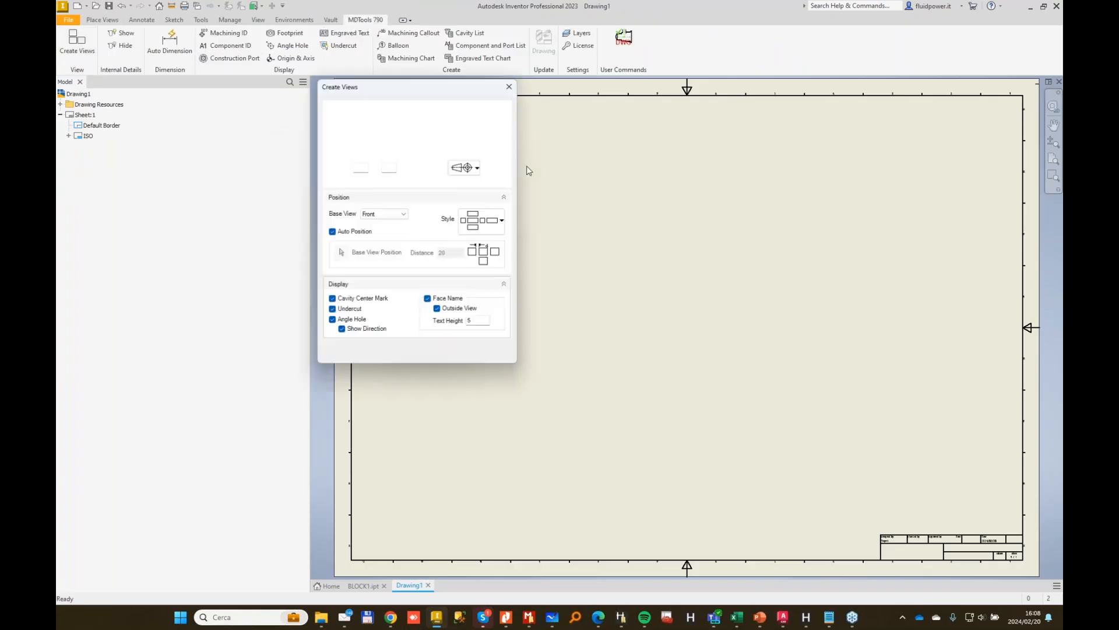
pyautogui.click(451, 353)
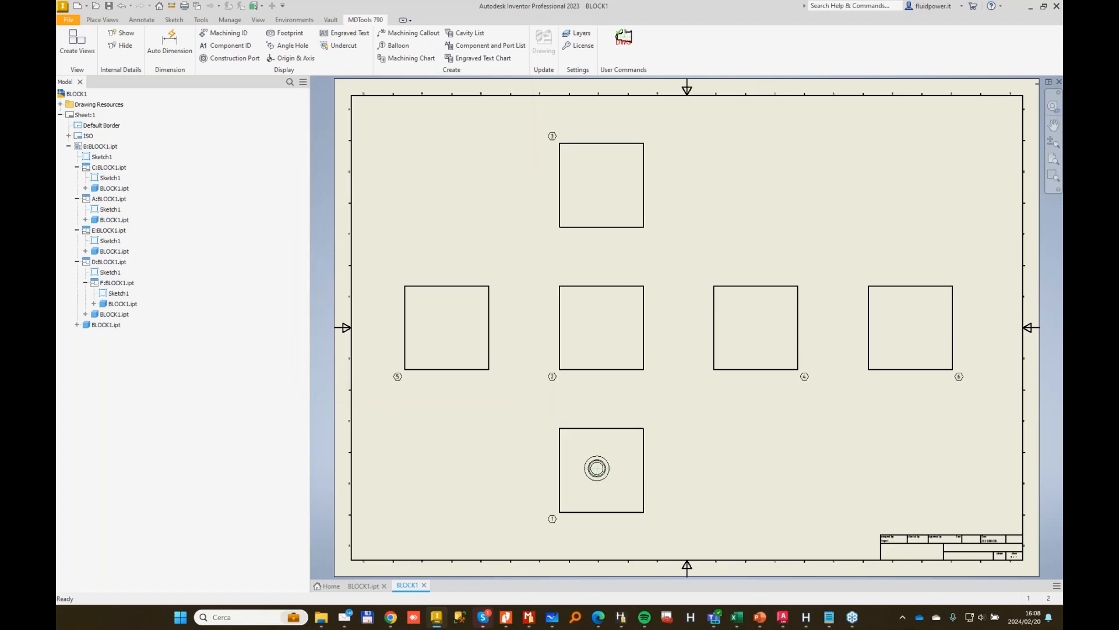
# Create machining callouts for all cavities in the drawing.
pyautogui.click(411, 33)
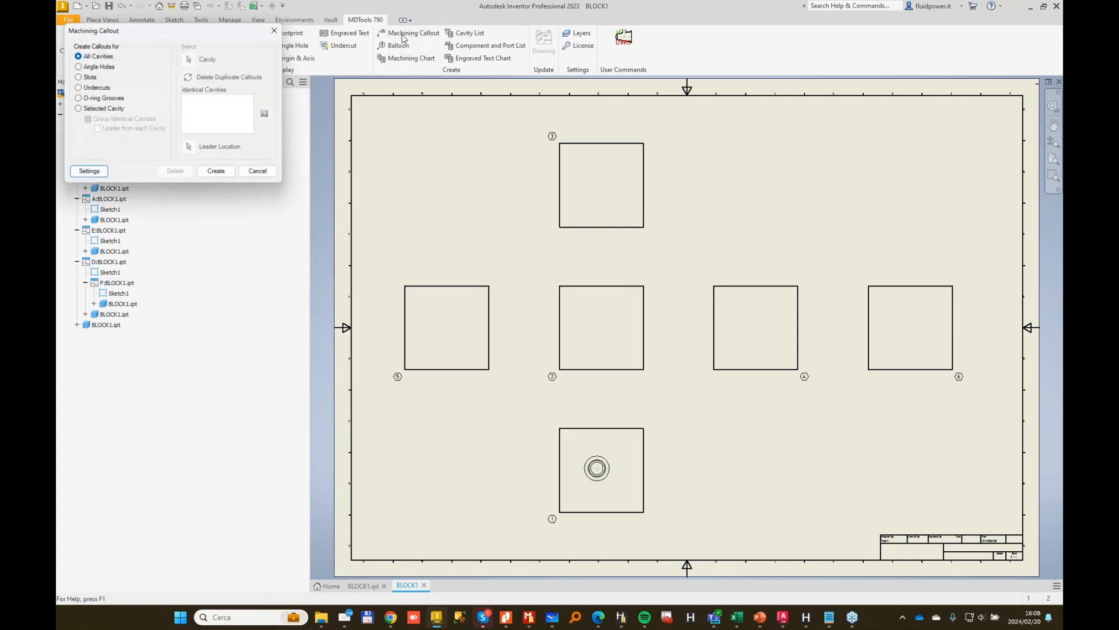
pyautogui.click(225, 173)
pyautogui.scroll(-8, 619, 457)
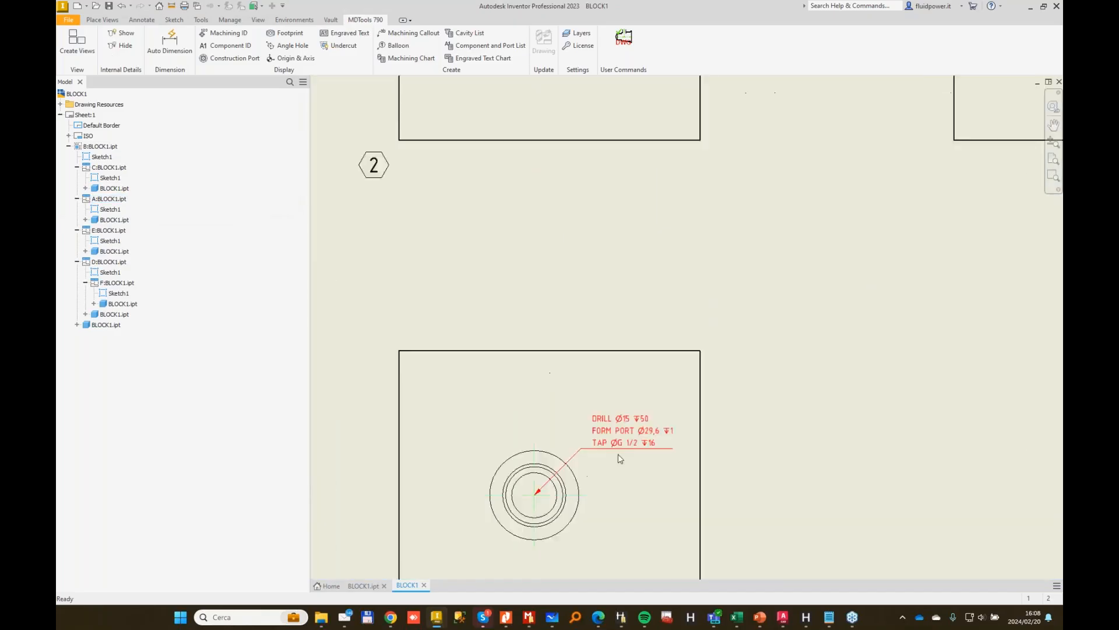
# Move the G 1/2 cavity's machining callout above the outline of view 1, clear of the block.
pyautogui.scroll(5, 575, 412)
pyautogui.moveTo(575, 411); pyautogui.dragTo(639, 161)
pyautogui.moveTo(803, 137); pyautogui.dragTo(757, 235, button='middle')
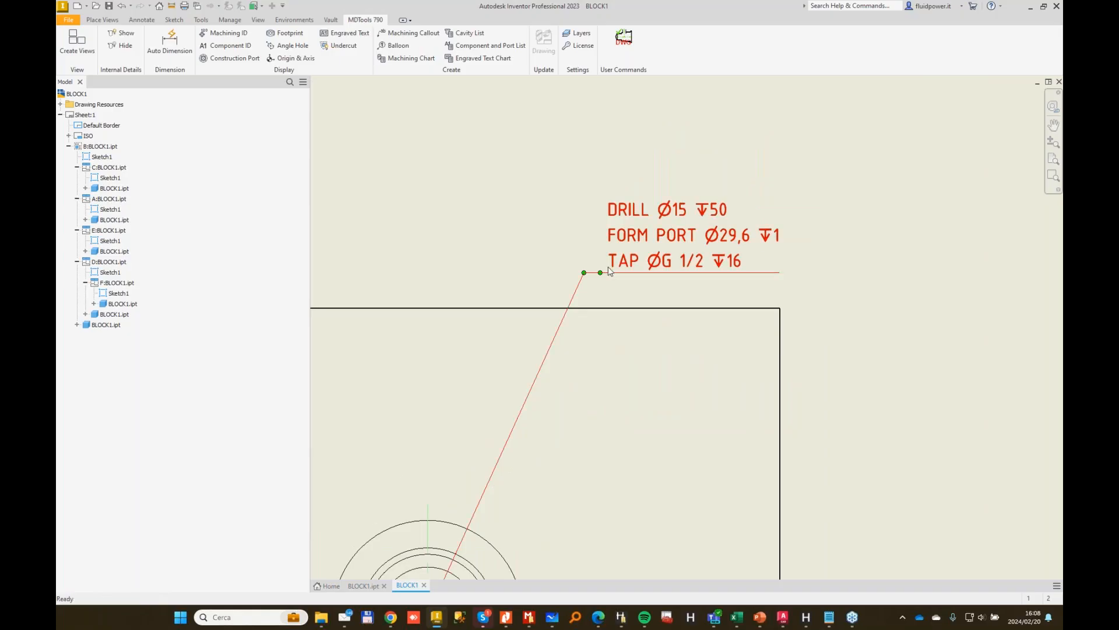
pyautogui.scroll(3, 695, 340)
pyautogui.scroll(2, 695, 344)
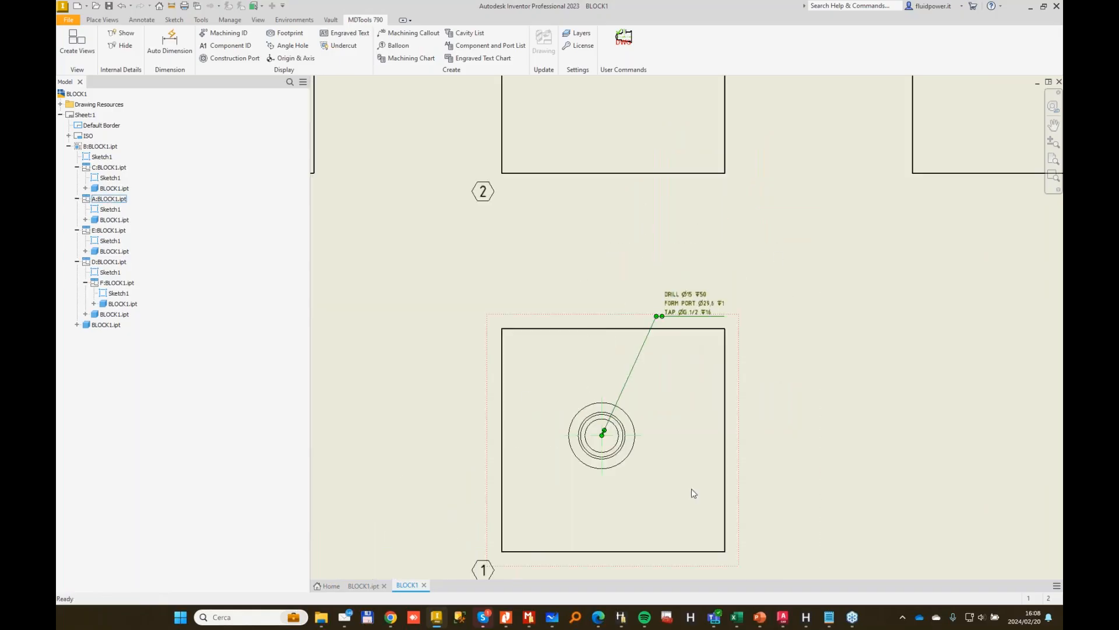
pyautogui.scroll(2, 695, 497)
pyautogui.scroll(1, 662, 567)
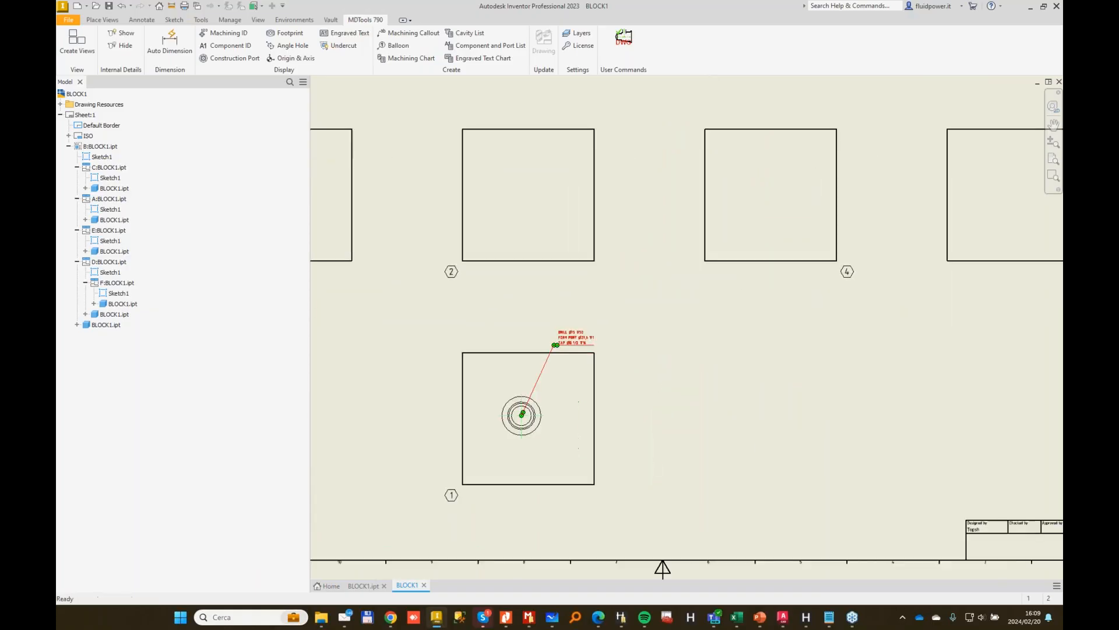
pyautogui.scroll(-5, 524, 349)
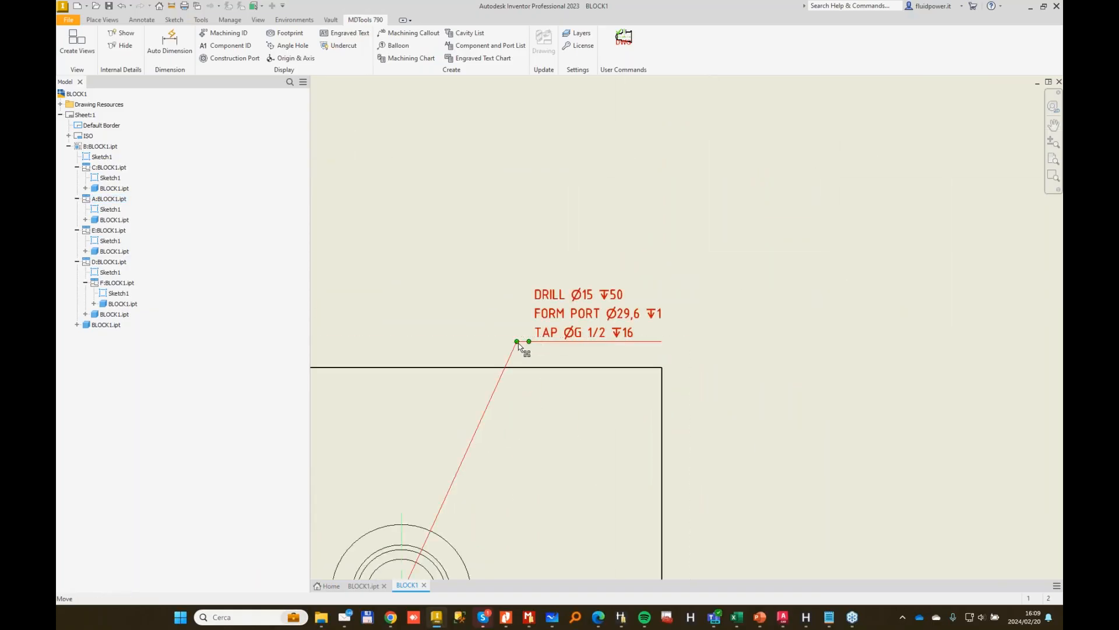
pyautogui.moveTo(519, 343); pyautogui.dragTo(526, 316)
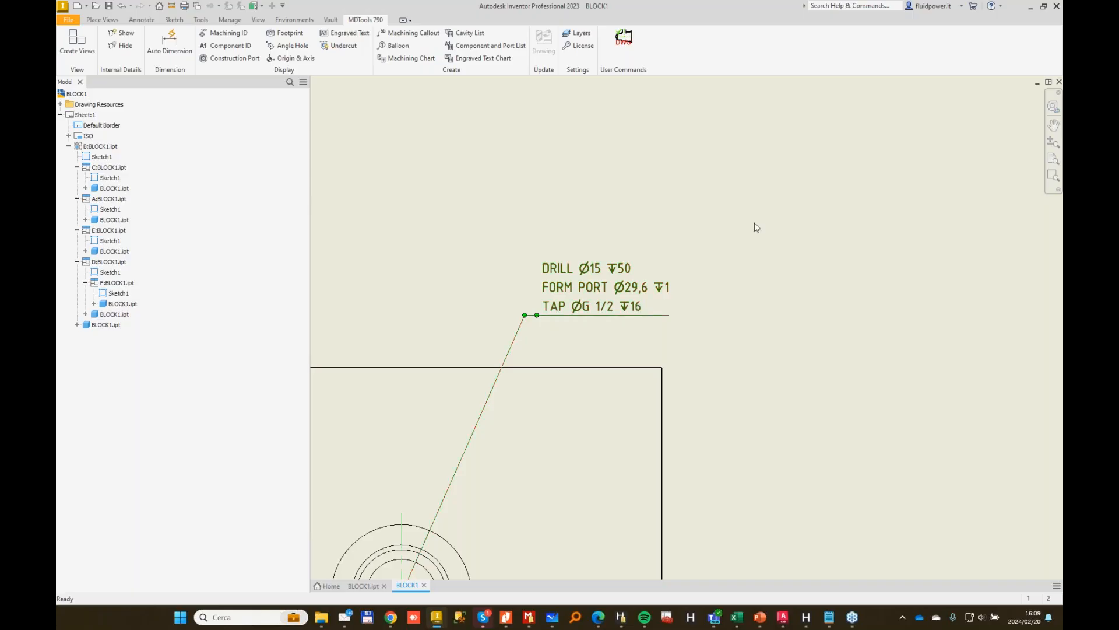
# Switch to MDTools Library Manager and clear the DRILL operation name from the G 1/4 port's machining sequence.
pyautogui.scroll(-5, 627, 324)
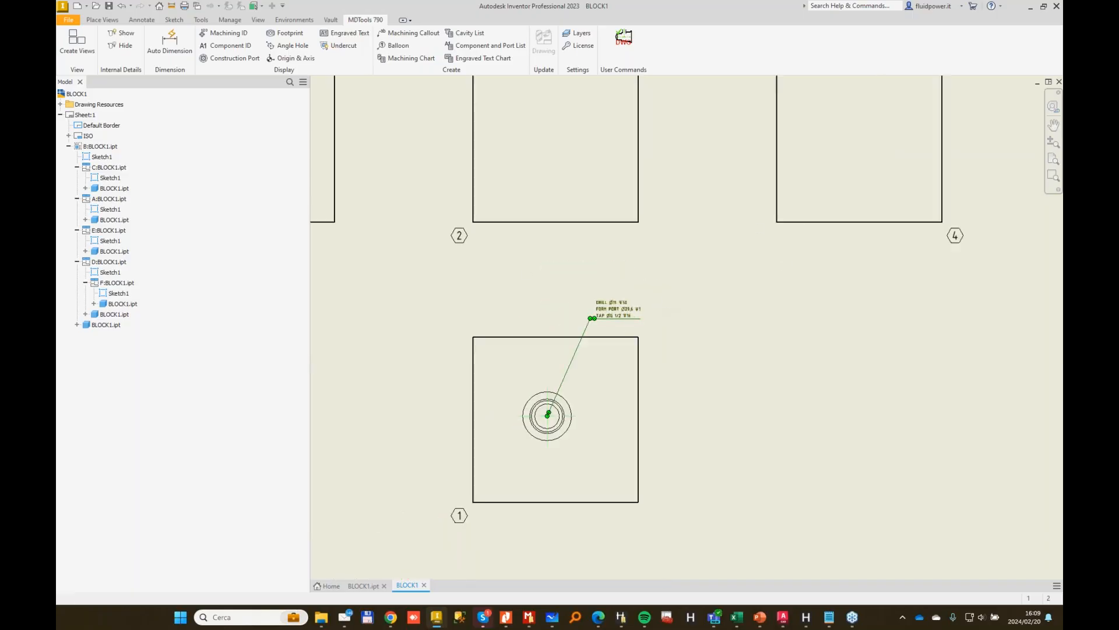
pyautogui.scroll(-2, 490, 399)
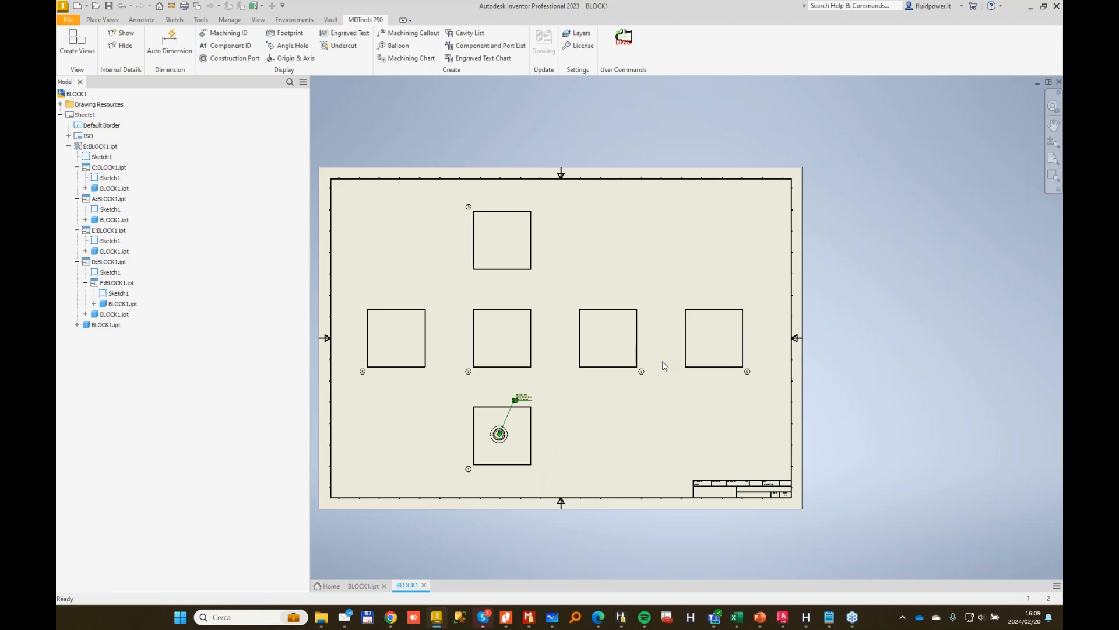
pyautogui.scroll(5, 546, 380)
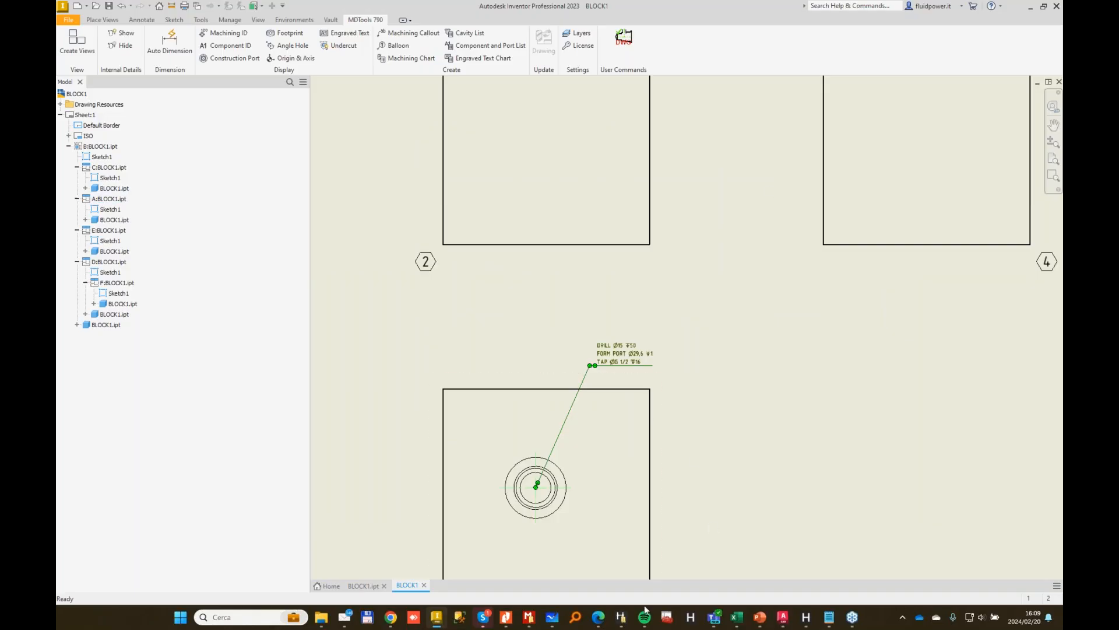
pyautogui.moveTo(533, 622)
pyautogui.click(528, 556)
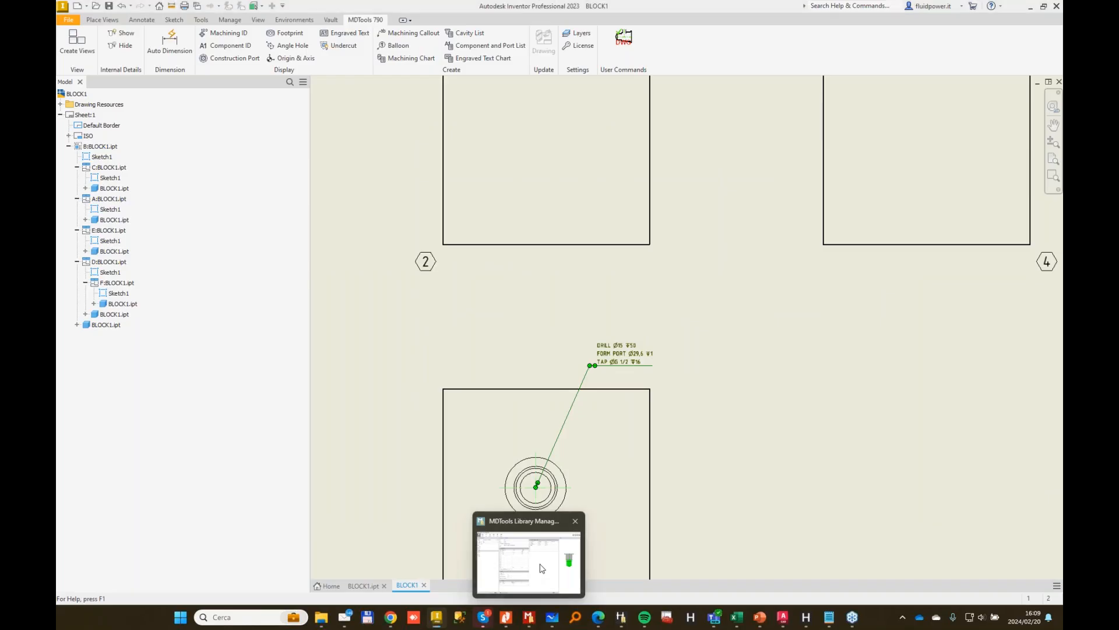
pyautogui.doubleClick(617, 107)
pyautogui.press('BackSpace')
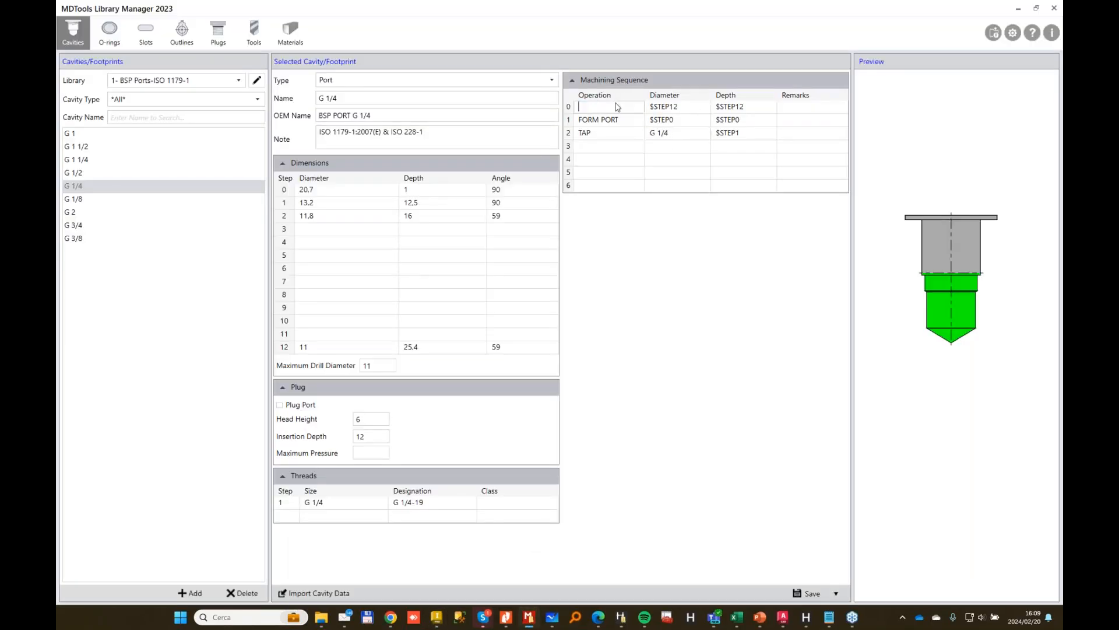
# Rename the FORM PORT operation of the G 1/4 machining sequence as "Lam.".
pyautogui.doubleClick(635, 122)
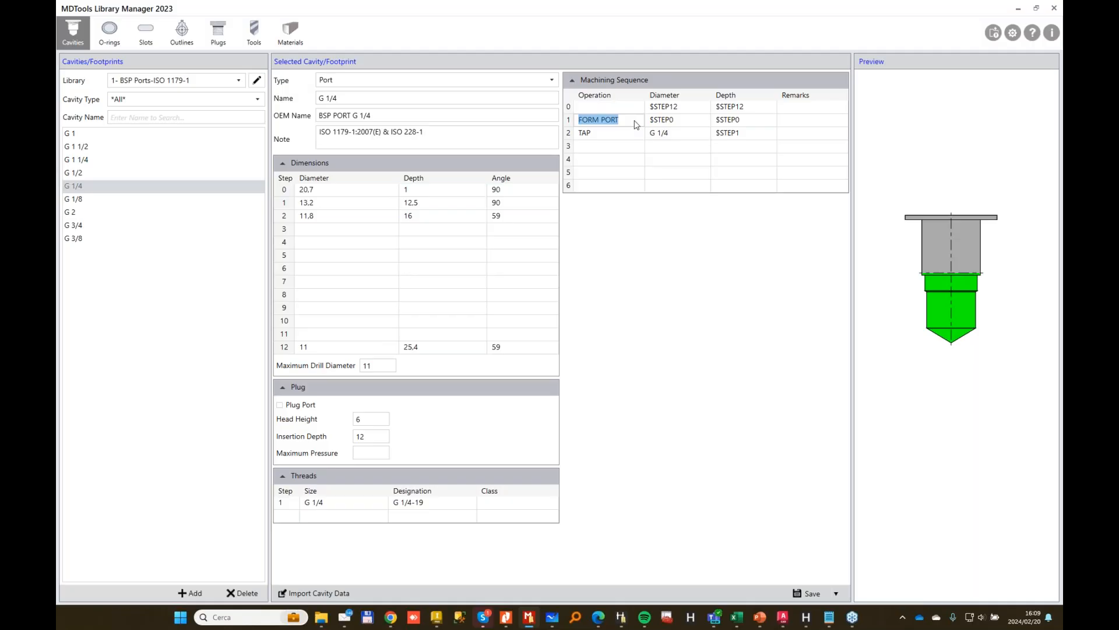
pyautogui.press('BackSpace')
pyautogui.press('capslock')
pyautogui.write('Lam.')
# Replace the TAP operation name with the G 1/4 designation, moving it out of that row's diameter.
pyautogui.doubleClick(623, 134)
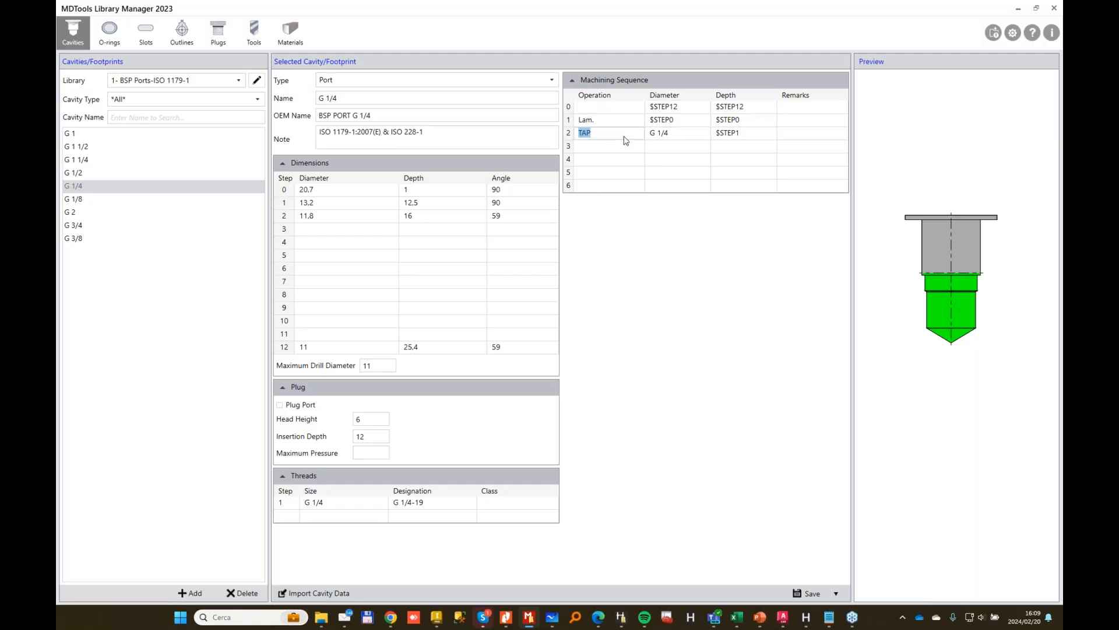
pyautogui.press('BackSpace')
pyautogui.doubleClick(676, 134)
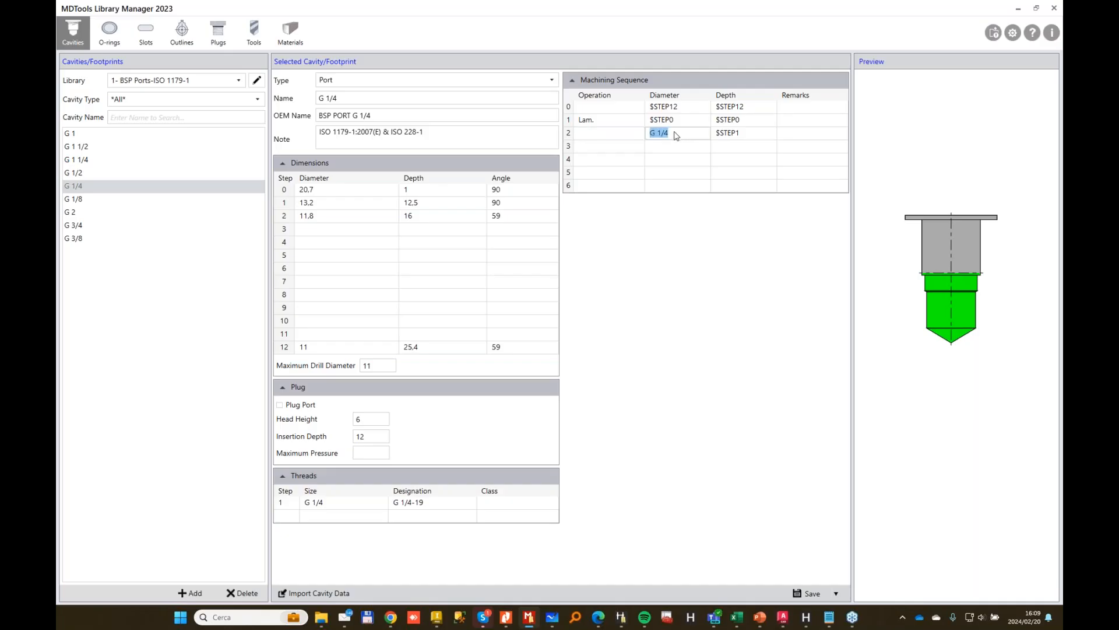
pyautogui.hotkey('ctrl', 'x')
pyautogui.click(609, 138)
pyautogui.hotkey('ctrl', 'v')
pyautogui.click(751, 131)
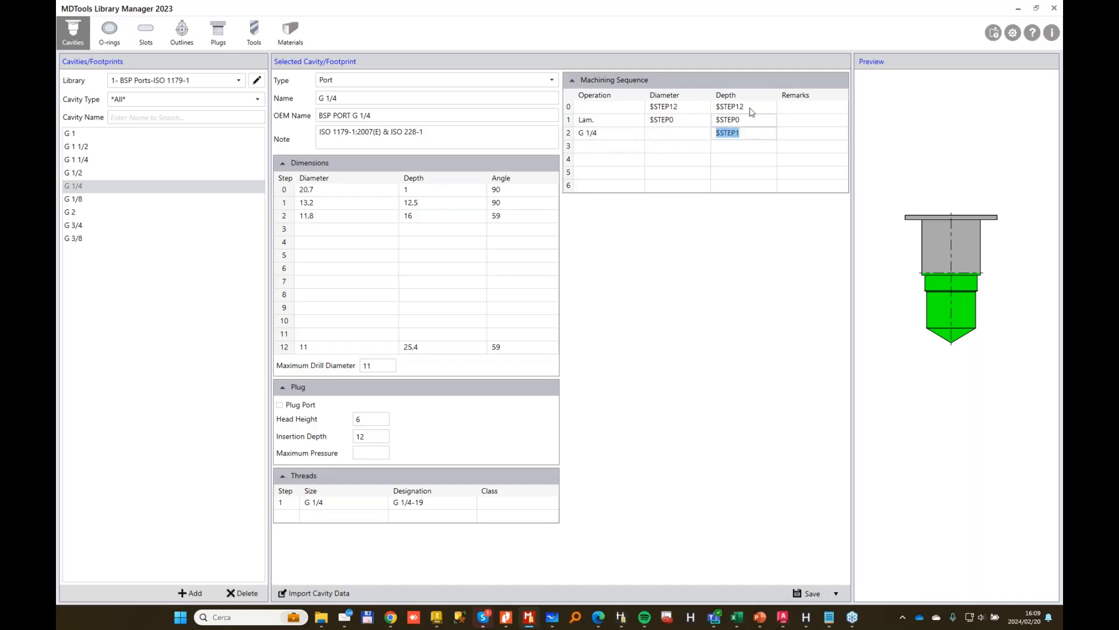
pyautogui.click(750, 108)
# Move the G 1/4 operation and its $STEP1 depth from row 2 to row 3 of the machining sequence.
pyautogui.doubleClick(609, 133)
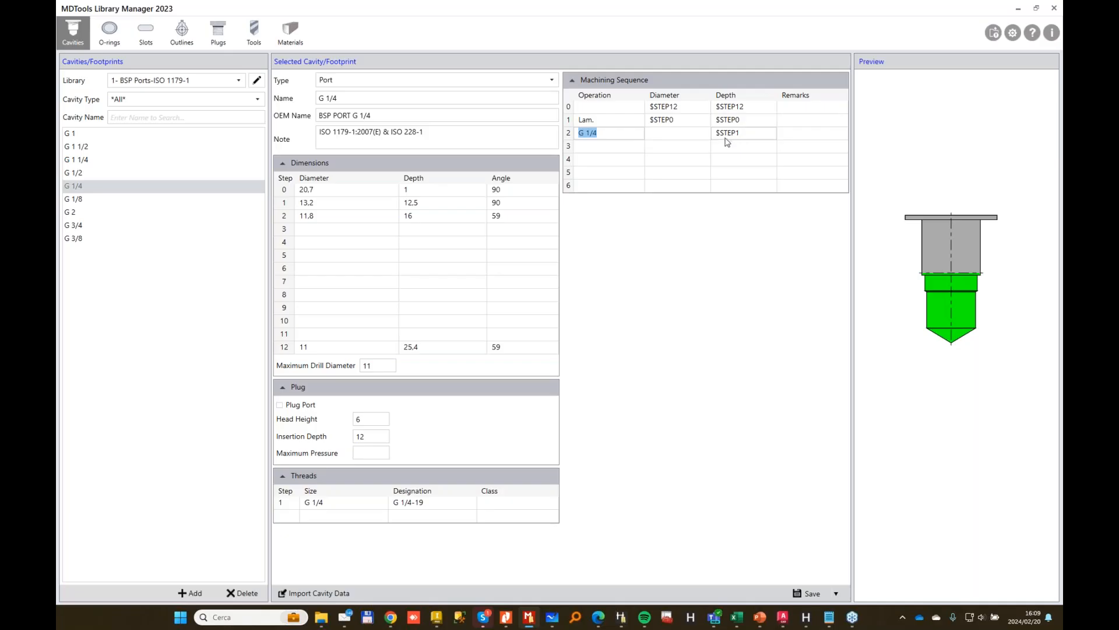
pyautogui.click(686, 144)
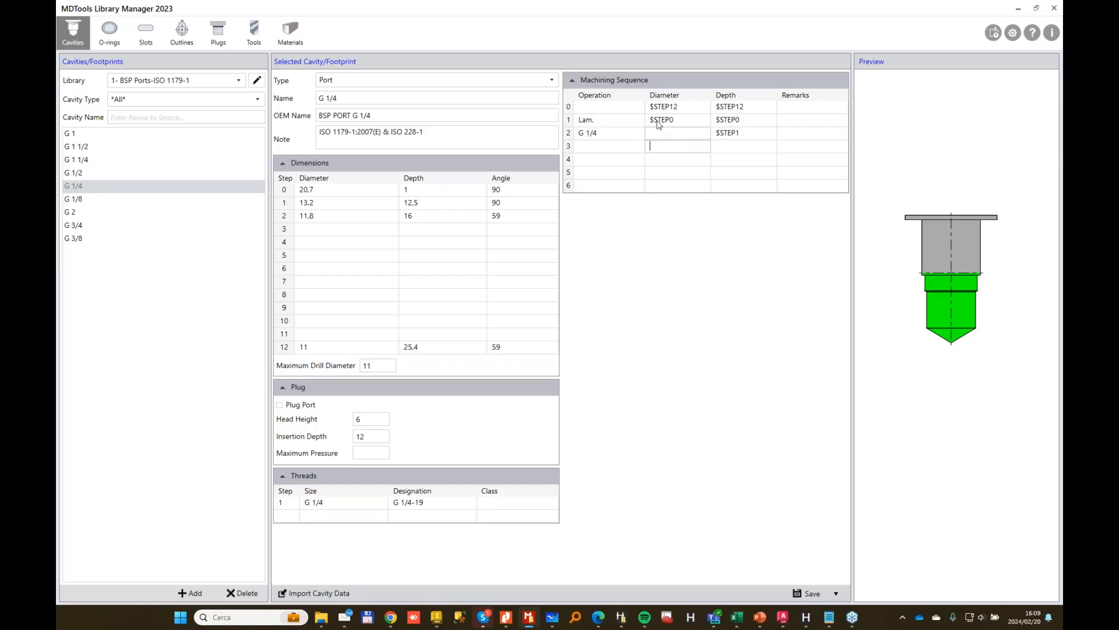
pyautogui.click(602, 138)
pyautogui.hotkey('ctrl', 'x')
pyautogui.click(596, 147)
pyautogui.hotkey('ctrl', 'v')
pyautogui.click(733, 136)
pyautogui.hotkey('ctrl', 'x')
pyautogui.click(721, 146)
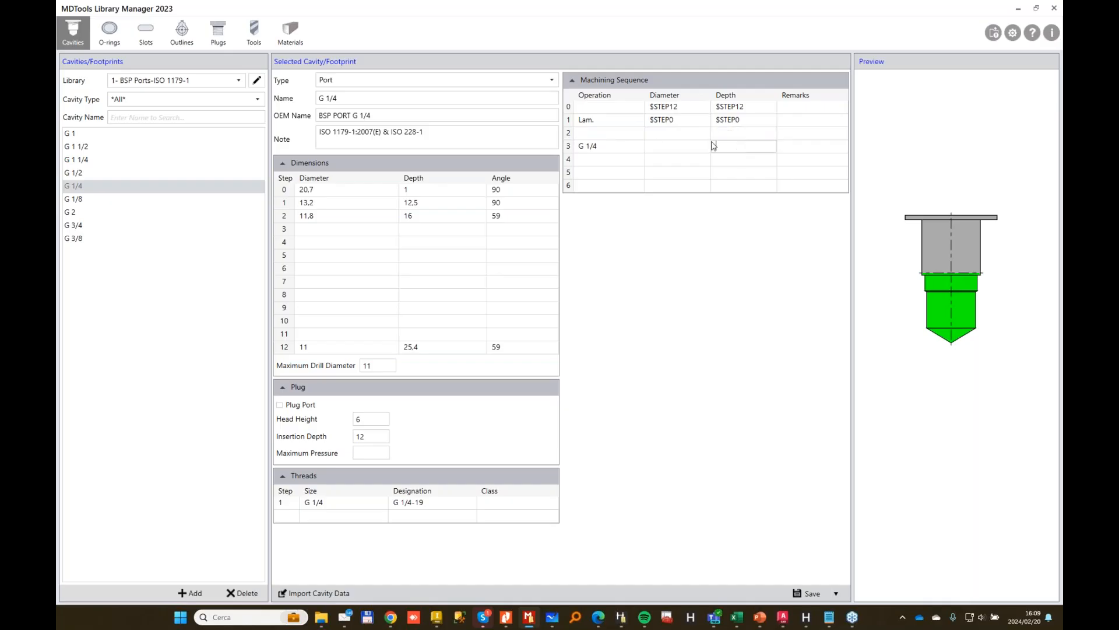
pyautogui.hotkey('ctrl', 'v')
# Move the Lam. operation with its $STEP0 diameter and $STEP0 depth from row 1 to row 2.
pyautogui.click(601, 121)
pyautogui.hotkey('ctrl', 'x')
pyautogui.click(597, 135)
pyautogui.hotkey('ctrl', 'v')
pyautogui.click(670, 121)
pyautogui.hotkey('ctrl', 'x')
pyautogui.click(685, 136)
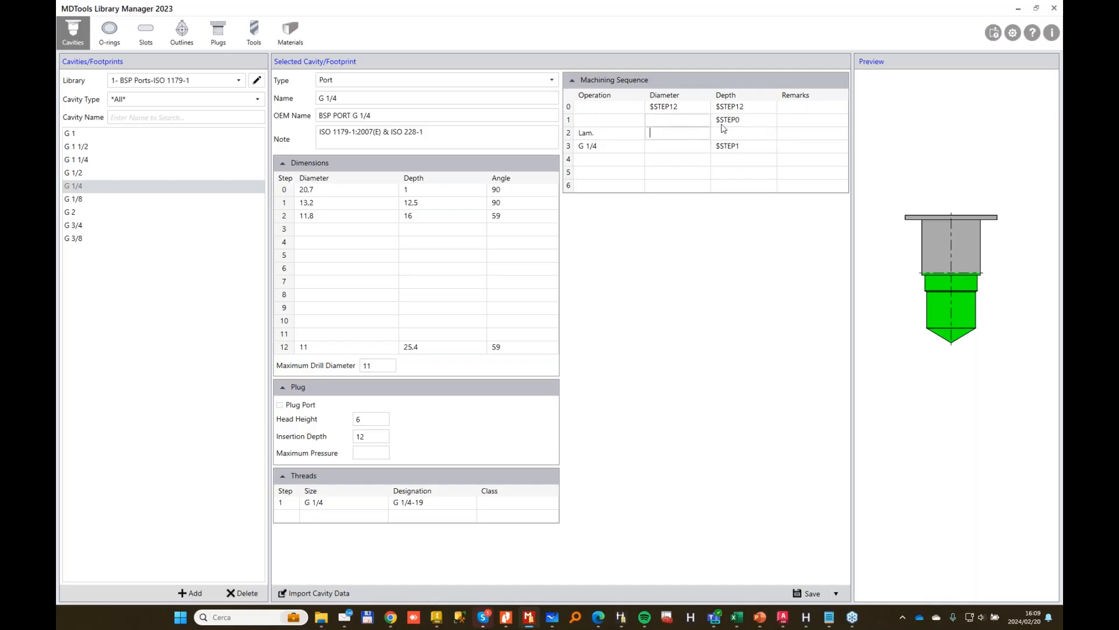
pyautogui.hotkey('ctrl', 'v')
pyautogui.click(740, 122)
pyautogui.hotkey('ctrl', 'x')
pyautogui.click(735, 133)
pyautogui.hotkey('ctrl', 'v')
# Fill the empty row 1 of the machining sequence with $STEP2 as both diameter and depth, keeping $STEP12 in row 0.
pyautogui.click(671, 107)
pyautogui.hotkey('ctrl', 'c')
pyautogui.click(678, 119)
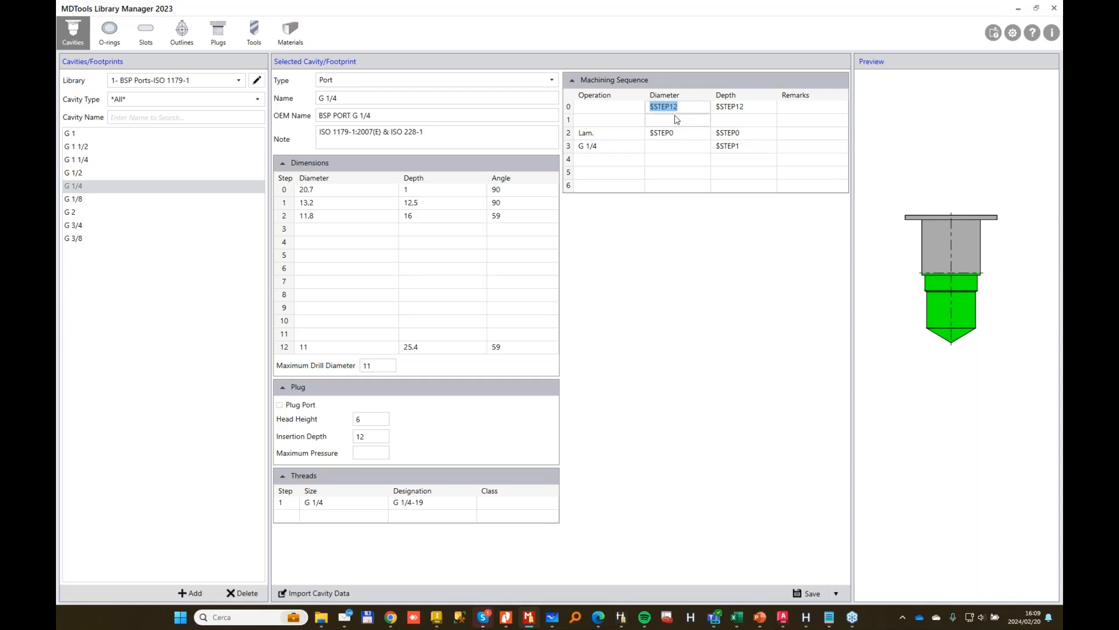
pyautogui.hotkey('ctrl', 'v')
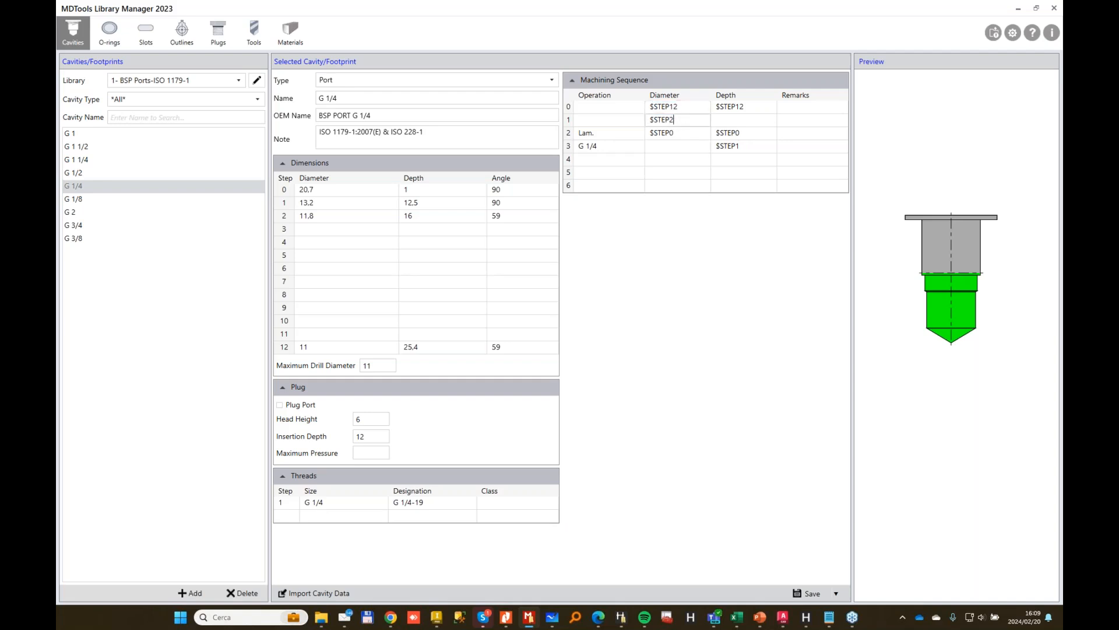
pyautogui.click(736, 120)
pyautogui.click(754, 107)
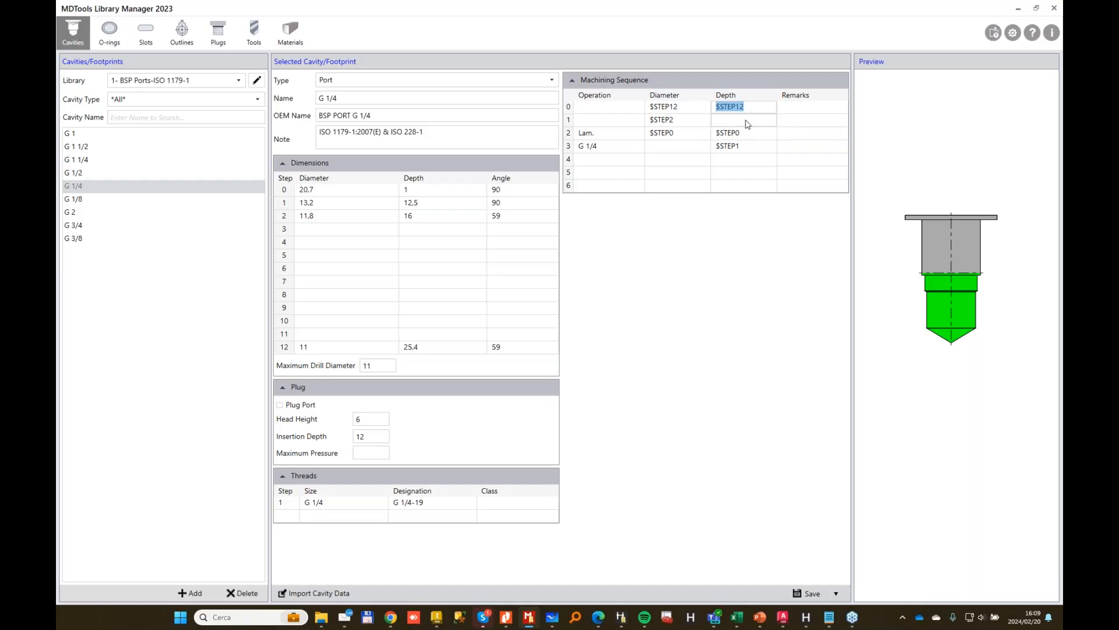
pyautogui.hotkey('ctrl', 'x')
pyautogui.click(747, 122)
pyautogui.hotkey('ctrl', 'v')
pyautogui.click(745, 109)
pyautogui.hotkey('ctrl', 'v')
pyautogui.click(760, 119)
pyautogui.click(760, 119)
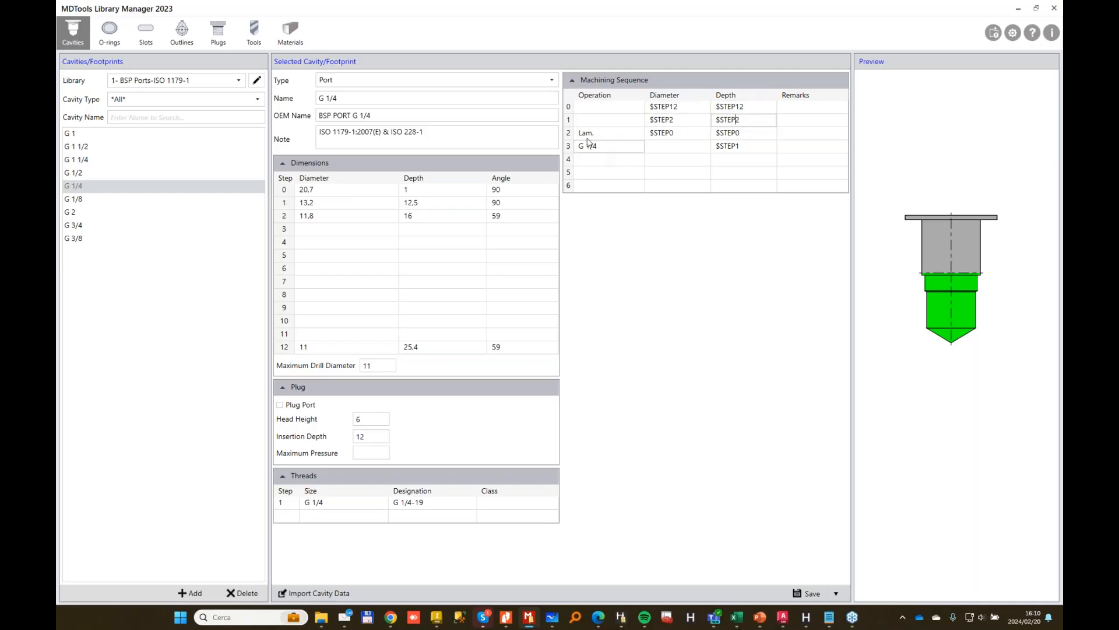
# Save the G 1/4 cavity with its edited machining sequence and display the G 1/8 cavity.
pyautogui.click(675, 121)
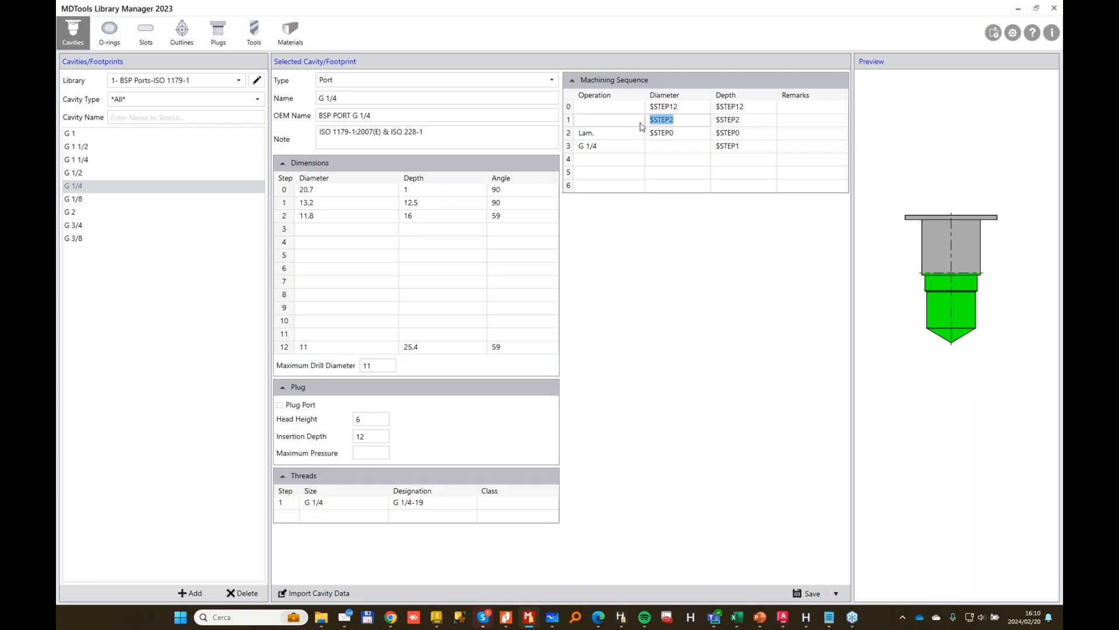
pyautogui.click(324, 217)
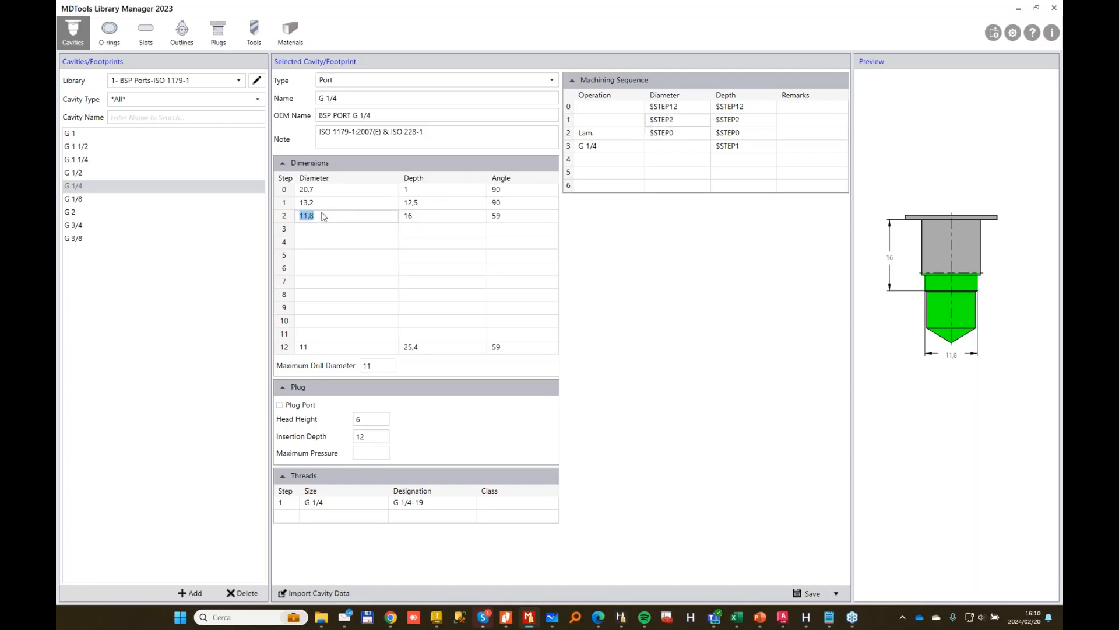
pyautogui.click(771, 119)
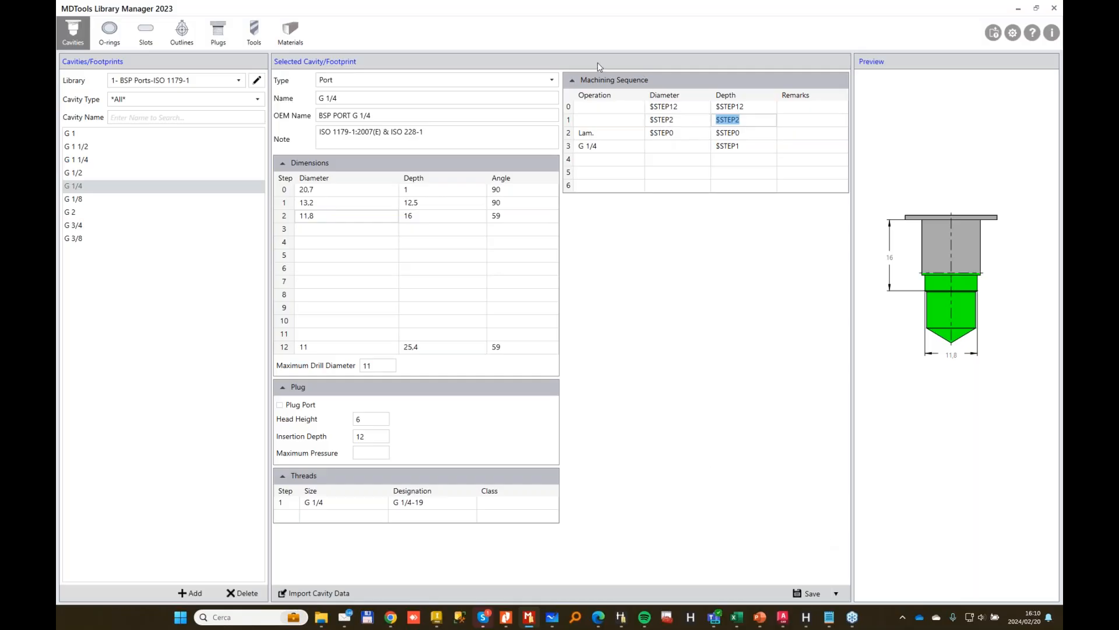
pyautogui.click(808, 593)
pyautogui.click(129, 201)
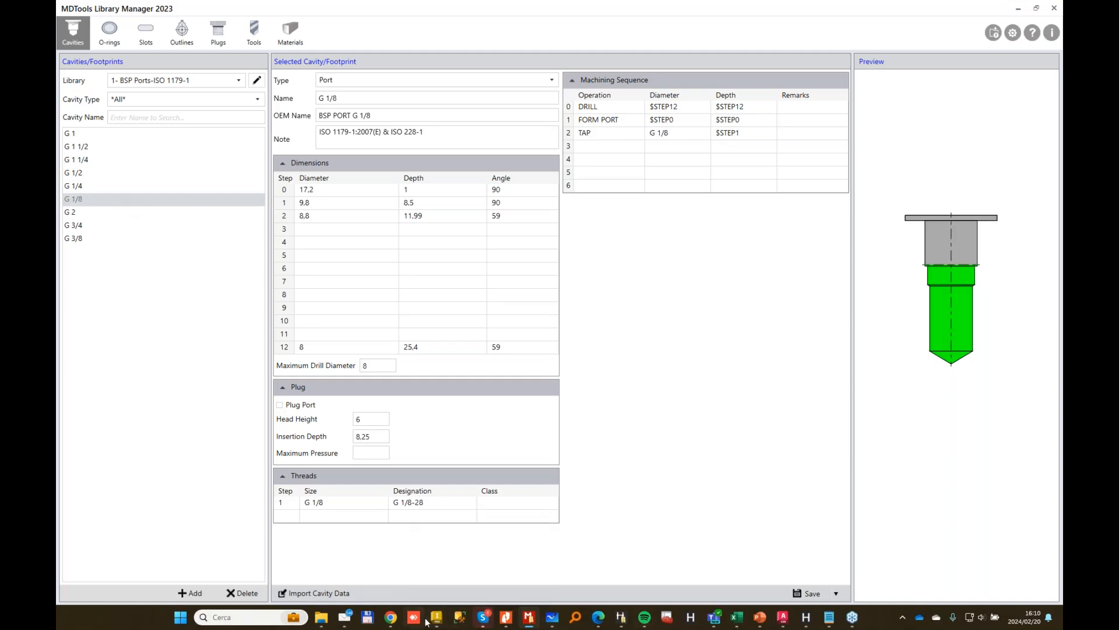
# In Inventor, insert a G 1/4 cavity with component ID 2 on BLOCK1's top face at about X 75, Y 74.
pyautogui.click(442, 569)
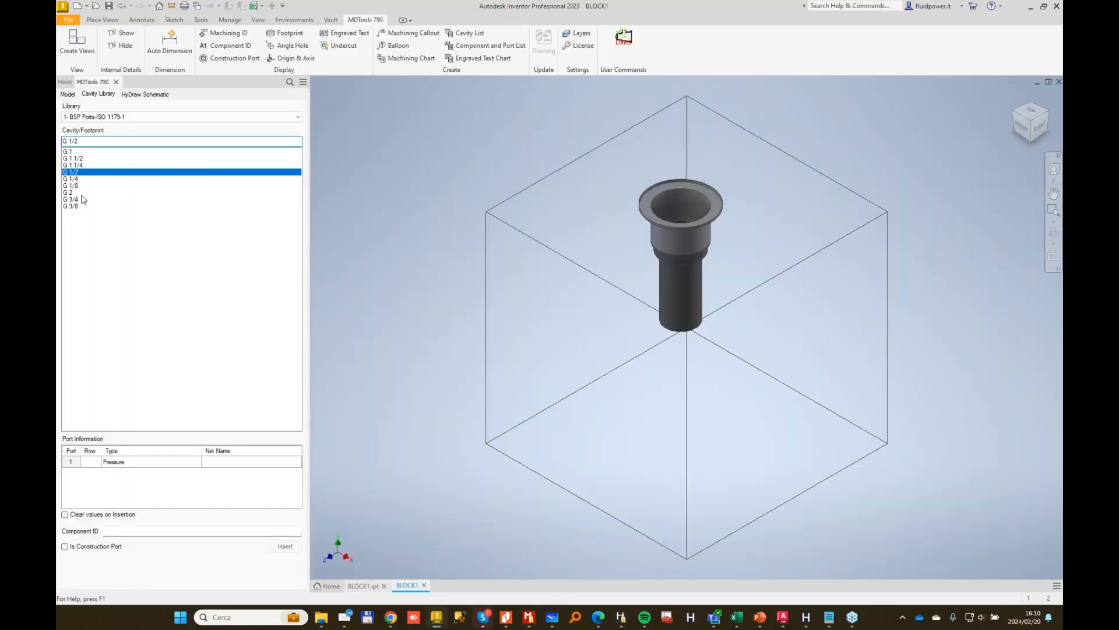
pyautogui.click(71, 179)
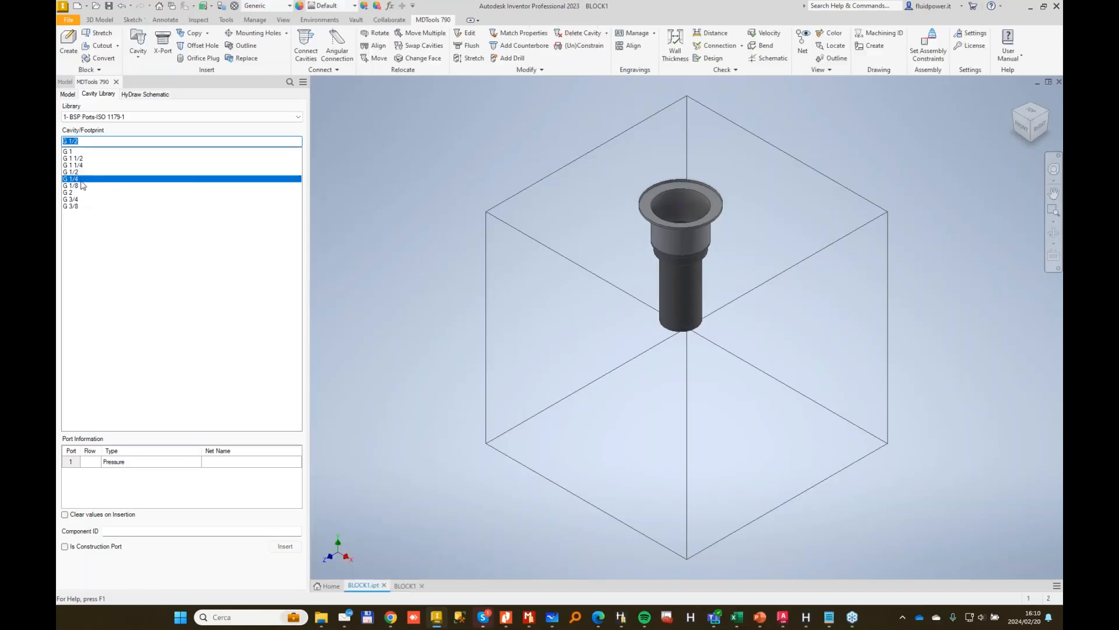
pyautogui.click(120, 531)
pyautogui.write('2')
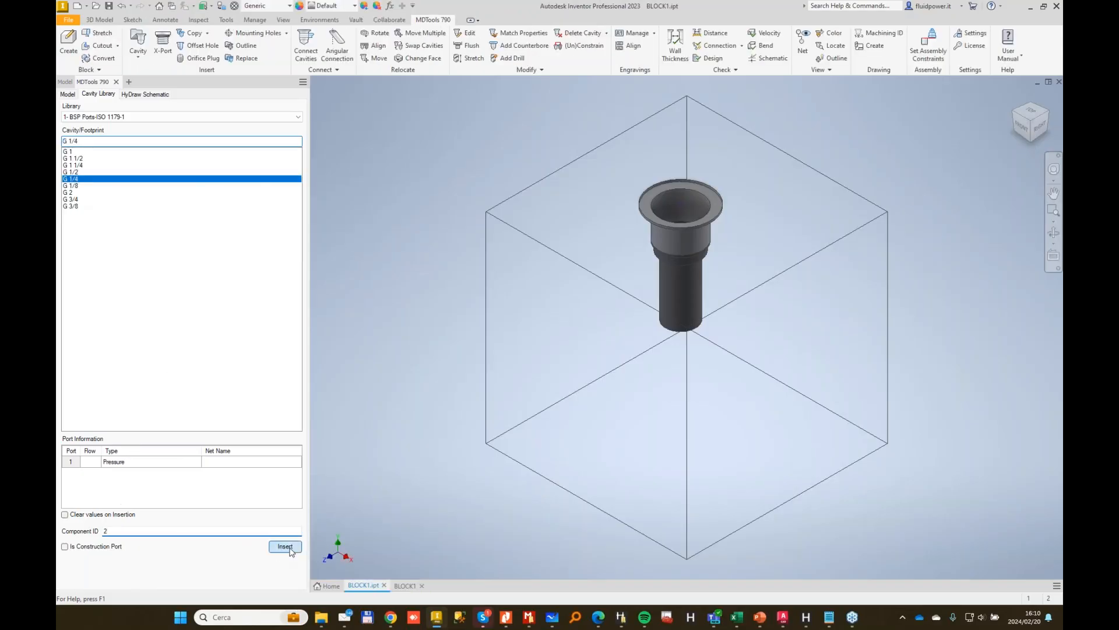
pyautogui.click(285, 546)
pyautogui.click(807, 351)
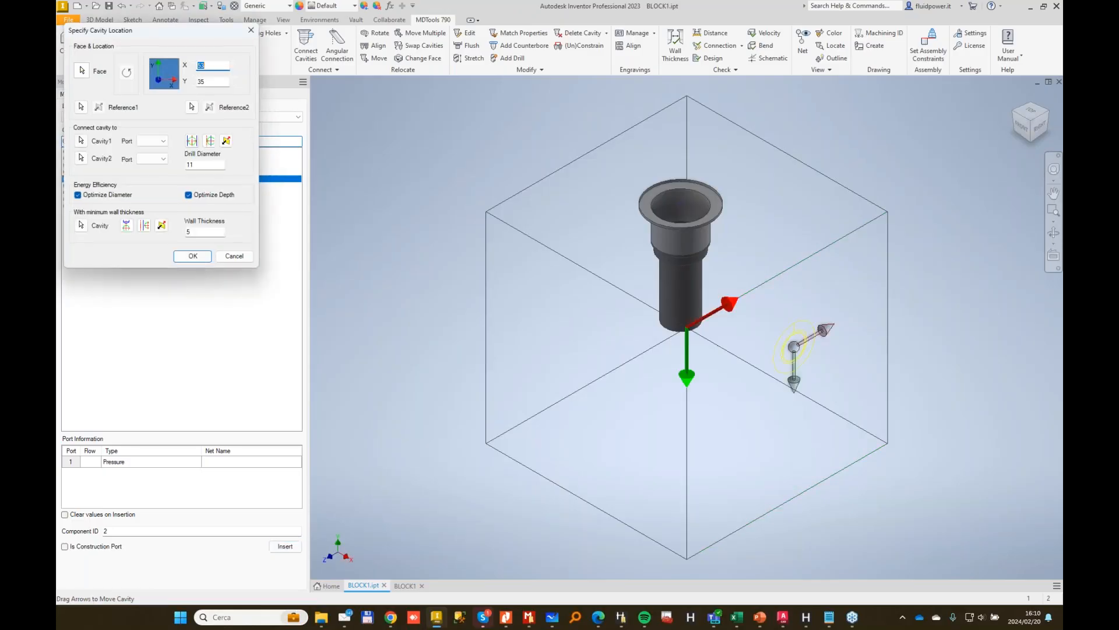
pyautogui.click(785, 213)
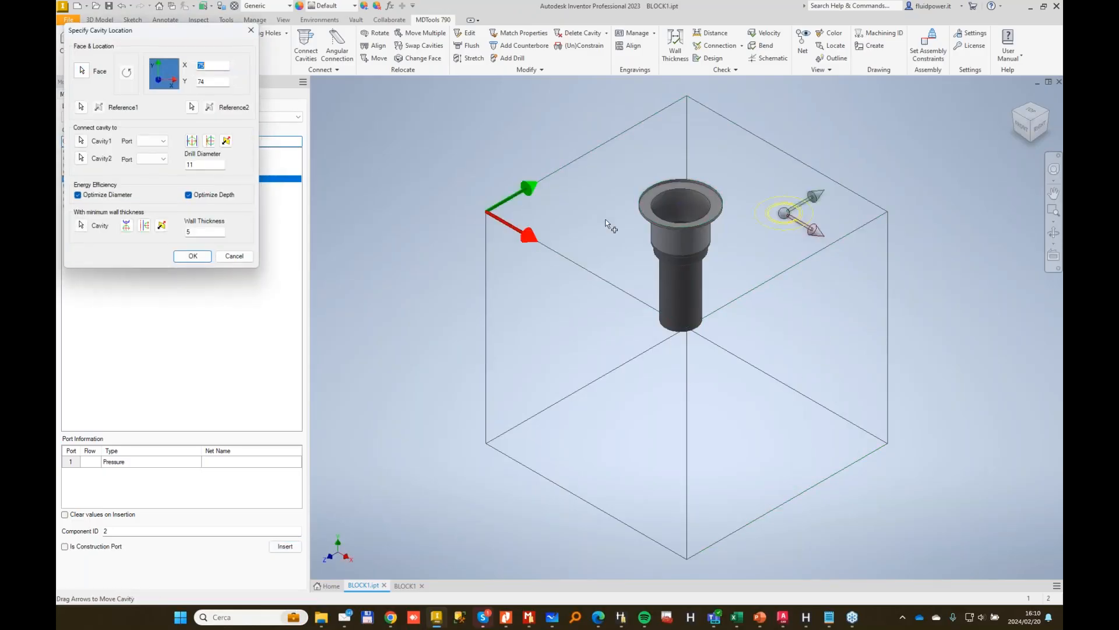
pyautogui.click(198, 255)
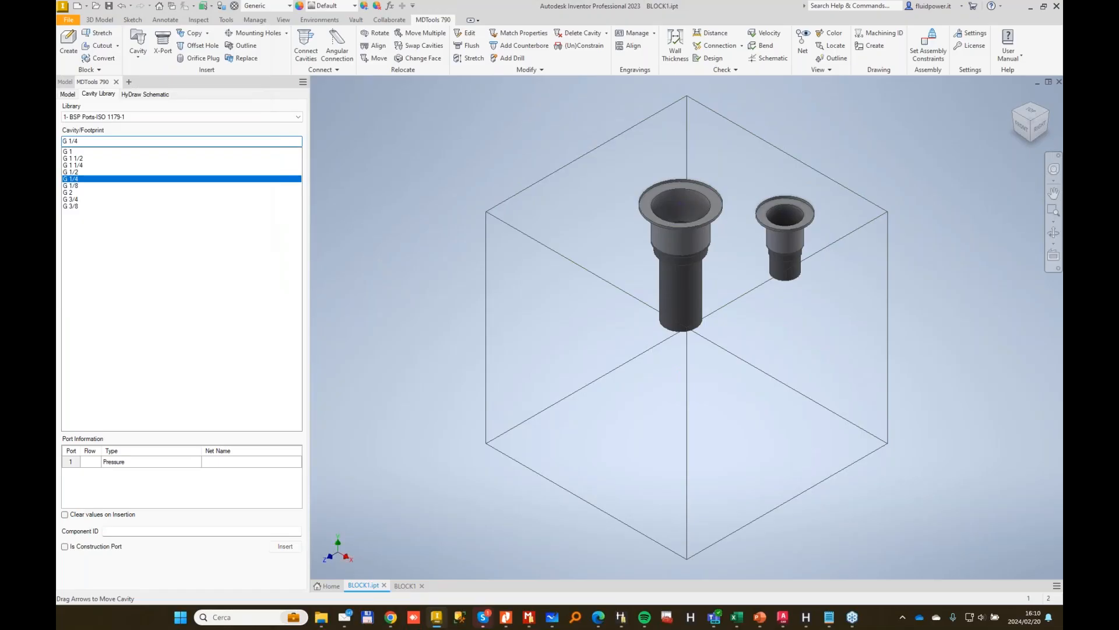
# Stretch the G 1/4 cavity's drill to diameter 8 and depth 50.
pyautogui.click(470, 58)
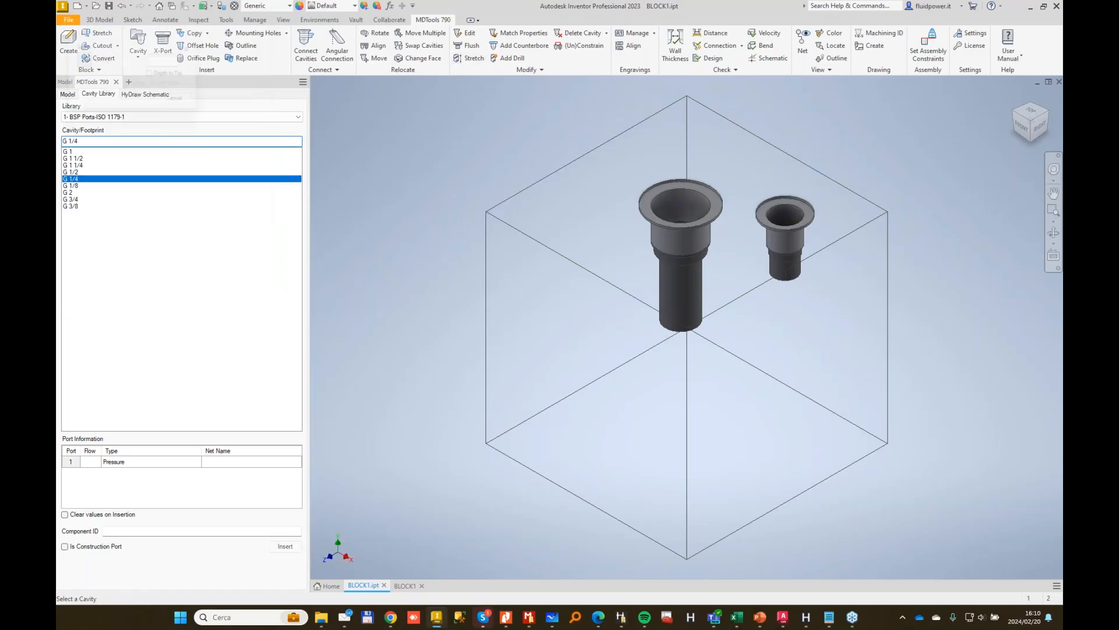
pyautogui.click(779, 228)
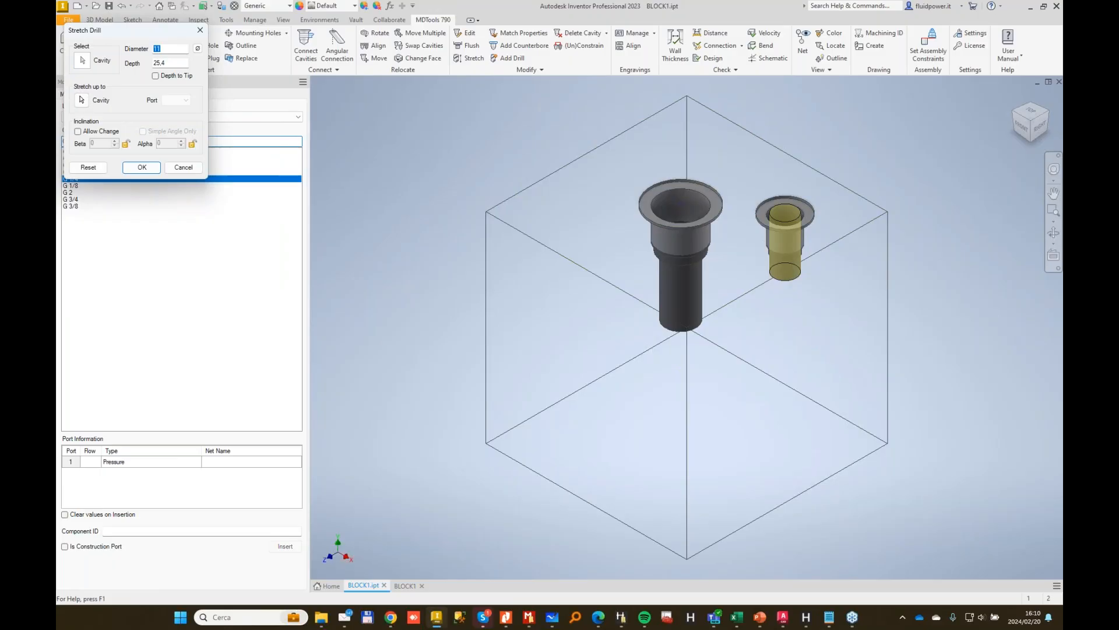
pyautogui.press('Tab')
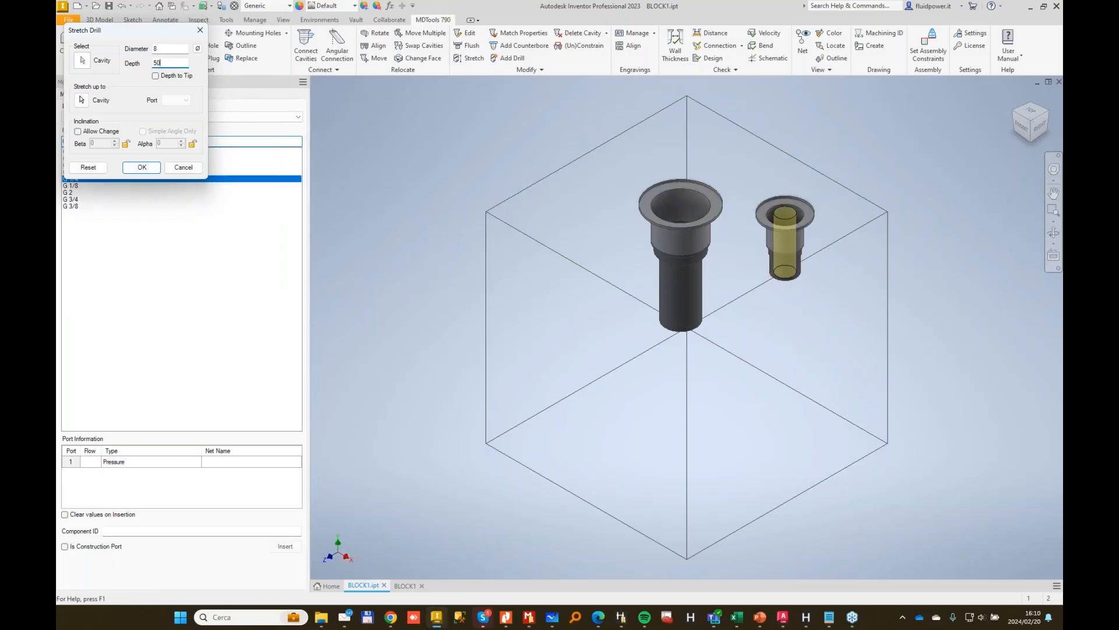
pyautogui.write('50')
pyautogui.press('Return')
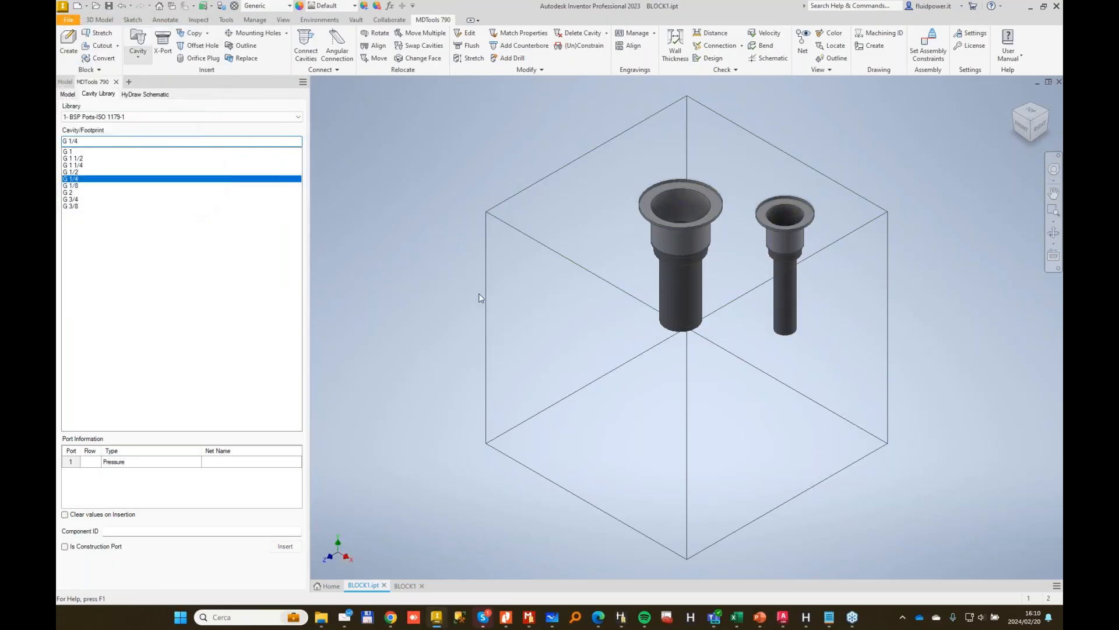
# Update the BLOCK1 drawing so its machining callouts include the new G 1/4 cavity.
pyautogui.click(405, 586)
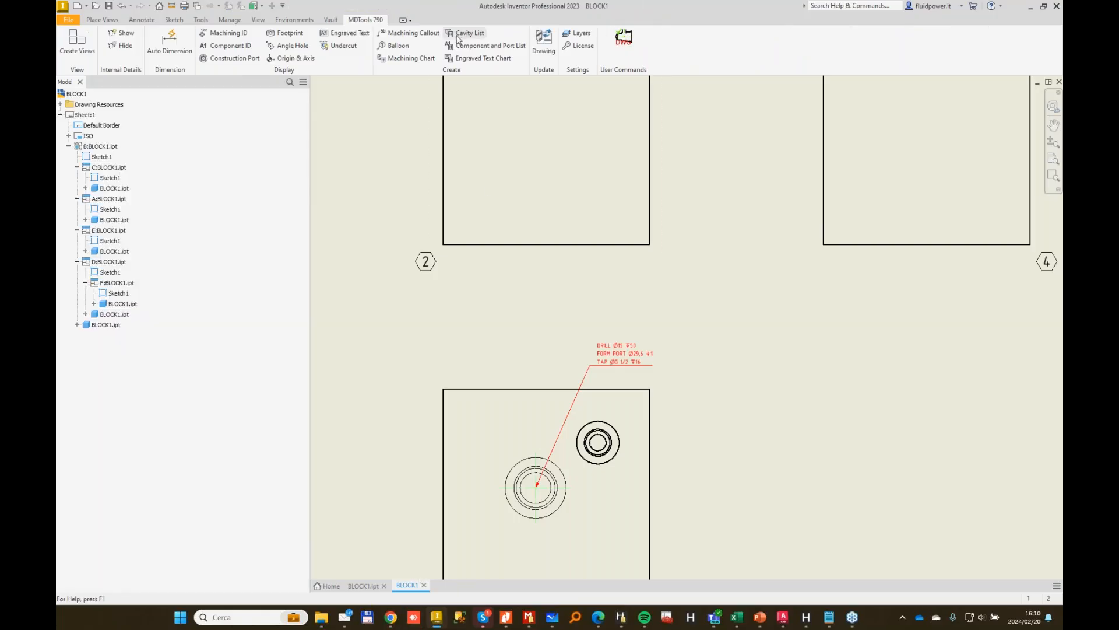
pyautogui.click(542, 42)
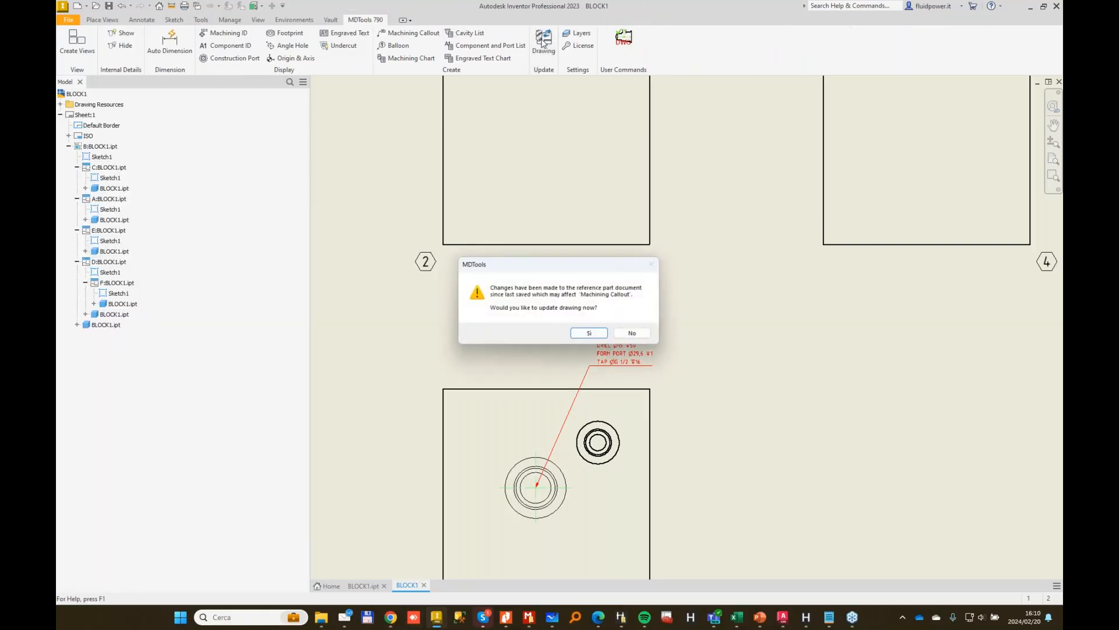
pyautogui.click(577, 333)
# Move the G 1/4 machining callout outside the block outline, to the right of the drawing view.
pyautogui.scroll(-8, 588, 341)
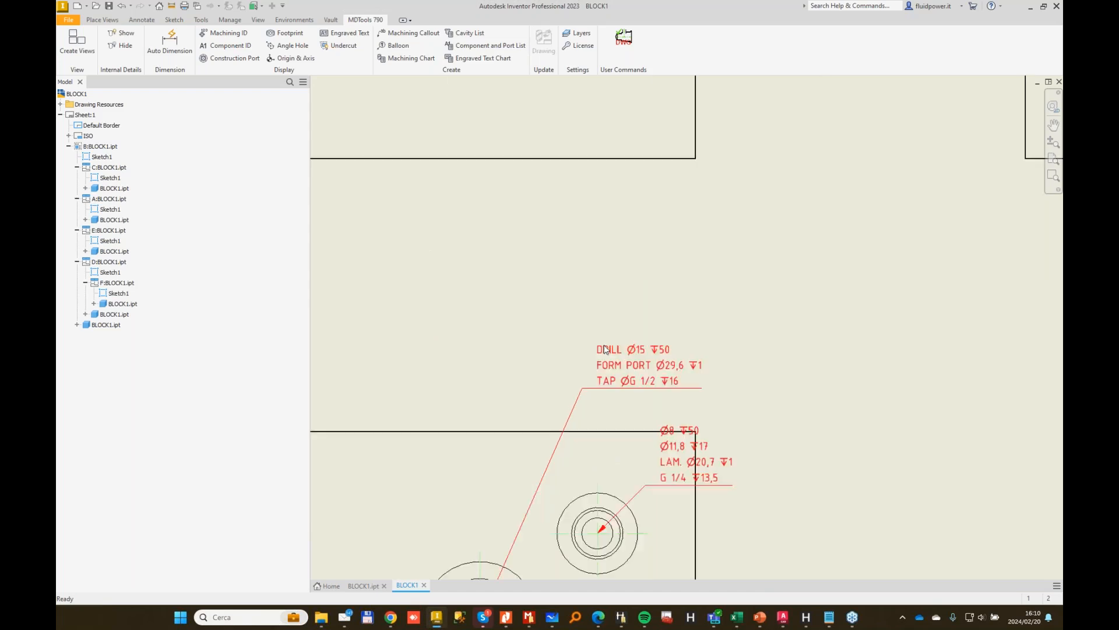
pyautogui.click(691, 346)
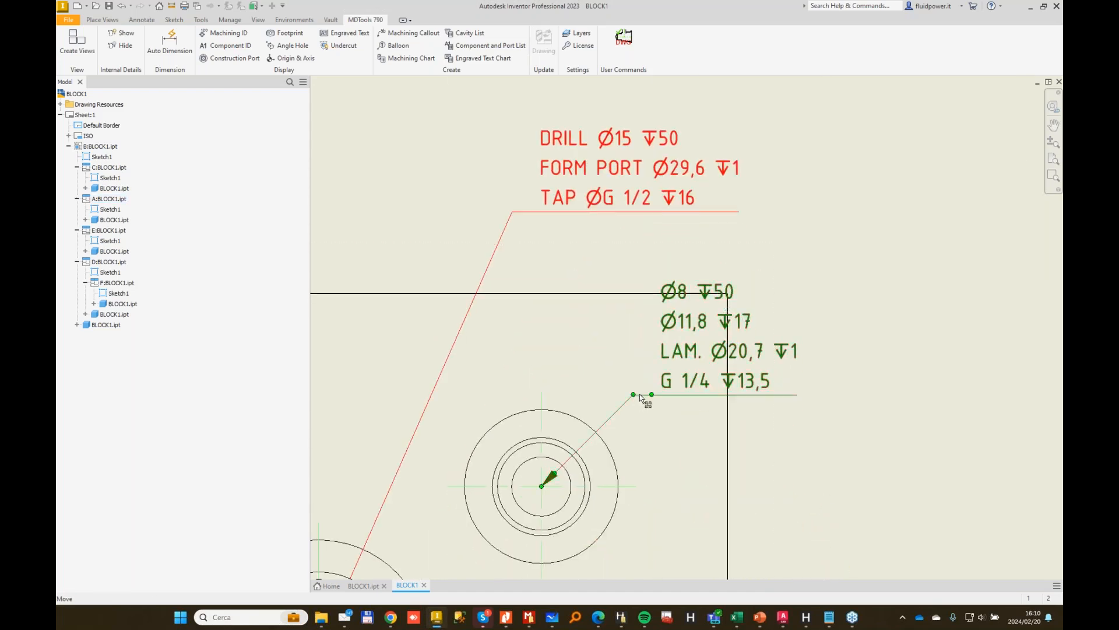
pyautogui.moveTo(633, 395); pyautogui.dragTo(775, 400)
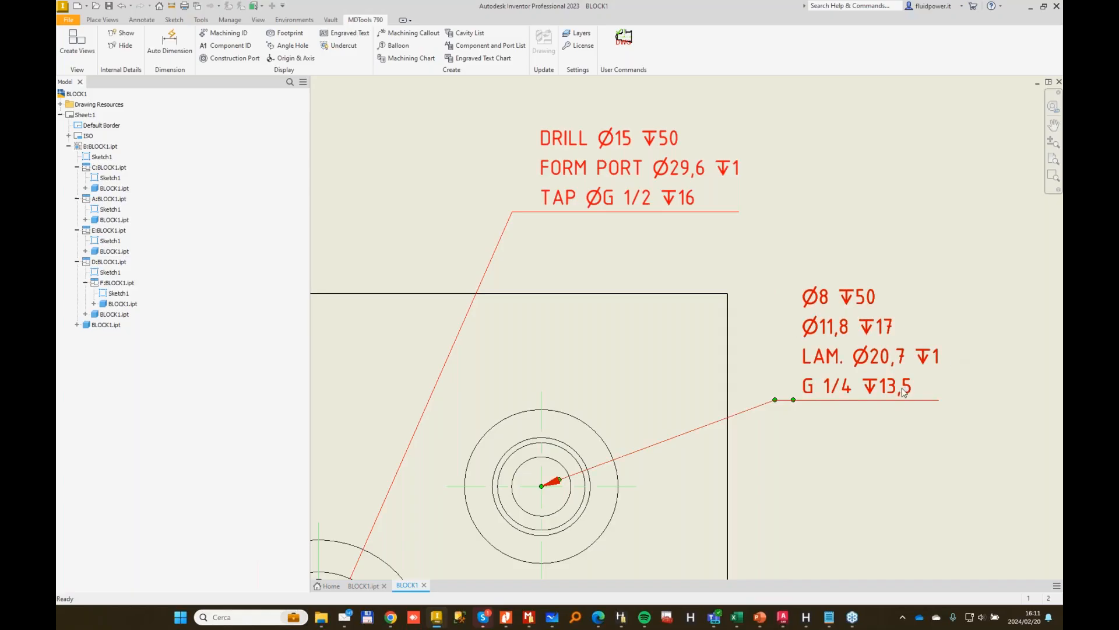
pyautogui.scroll(3, 879, 407)
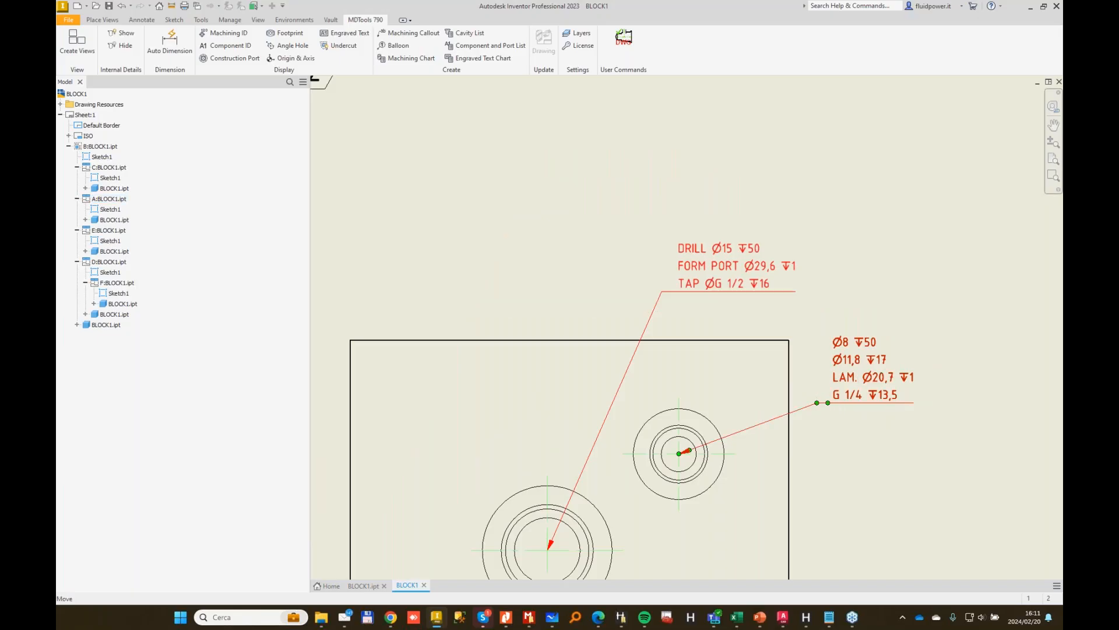
pyautogui.moveTo(820, 405); pyautogui.dragTo(813, 476)
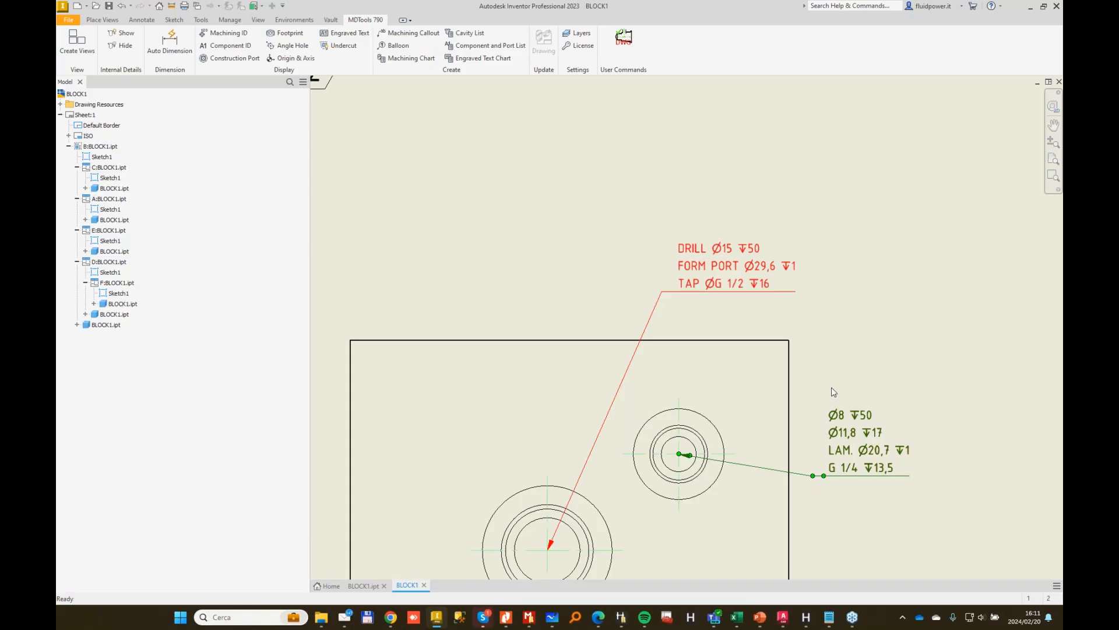
# Reposition the G 1/4 callout lower beside the view and the G 1/2 callout above the view's upper-left corner.
pyautogui.moveTo(663, 293); pyautogui.dragTo(668, 268)
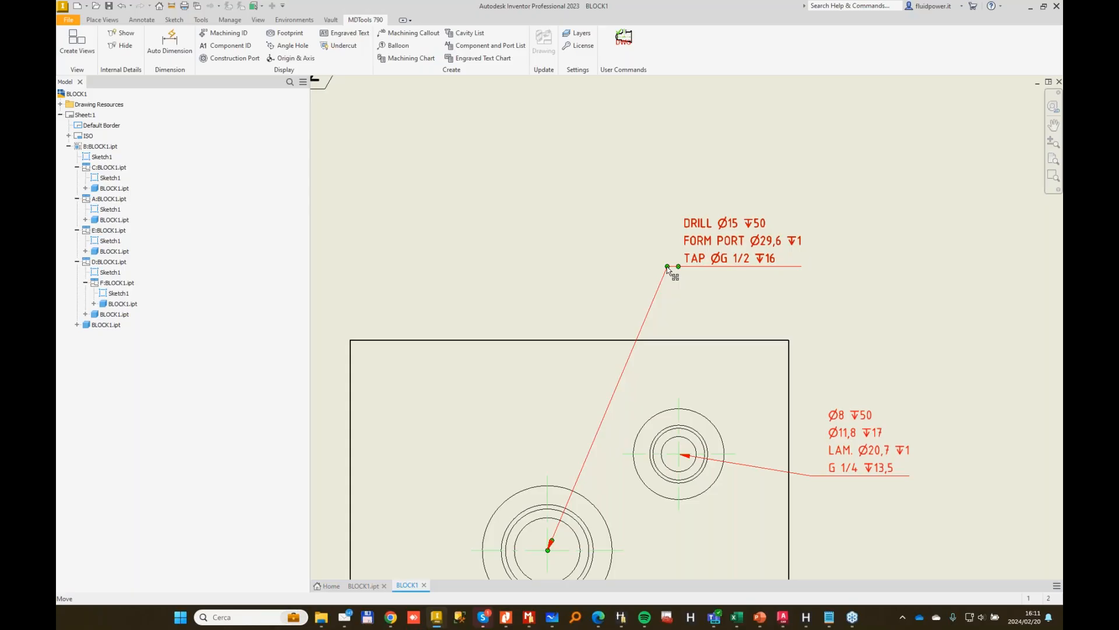
pyautogui.moveTo(668, 268); pyautogui.dragTo(668, 268)
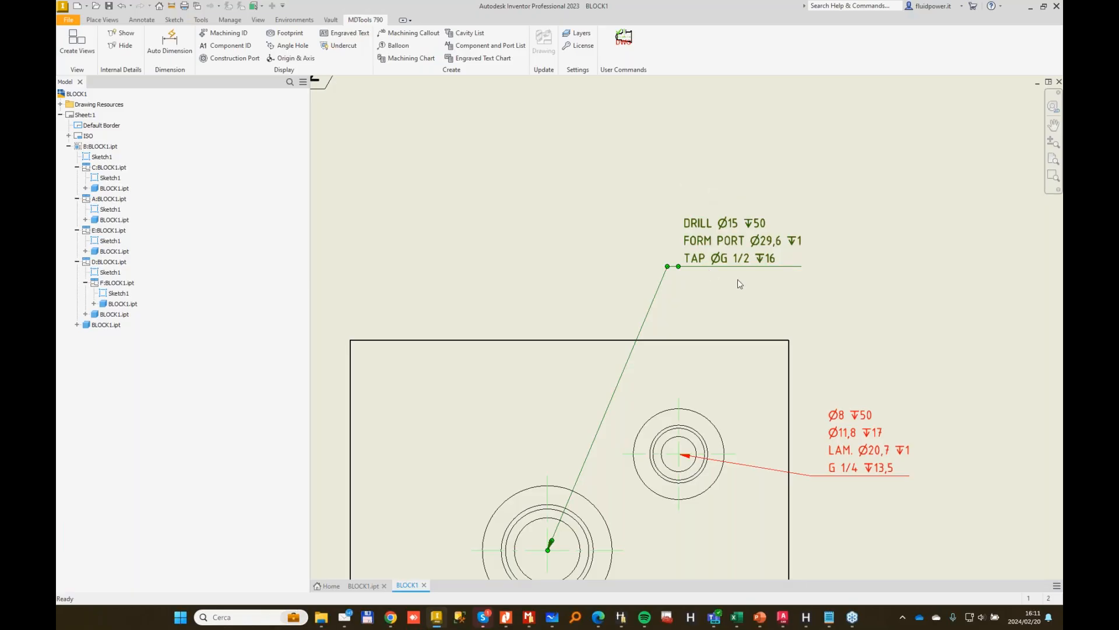
pyautogui.scroll(2, 742, 283)
pyautogui.click(805, 270)
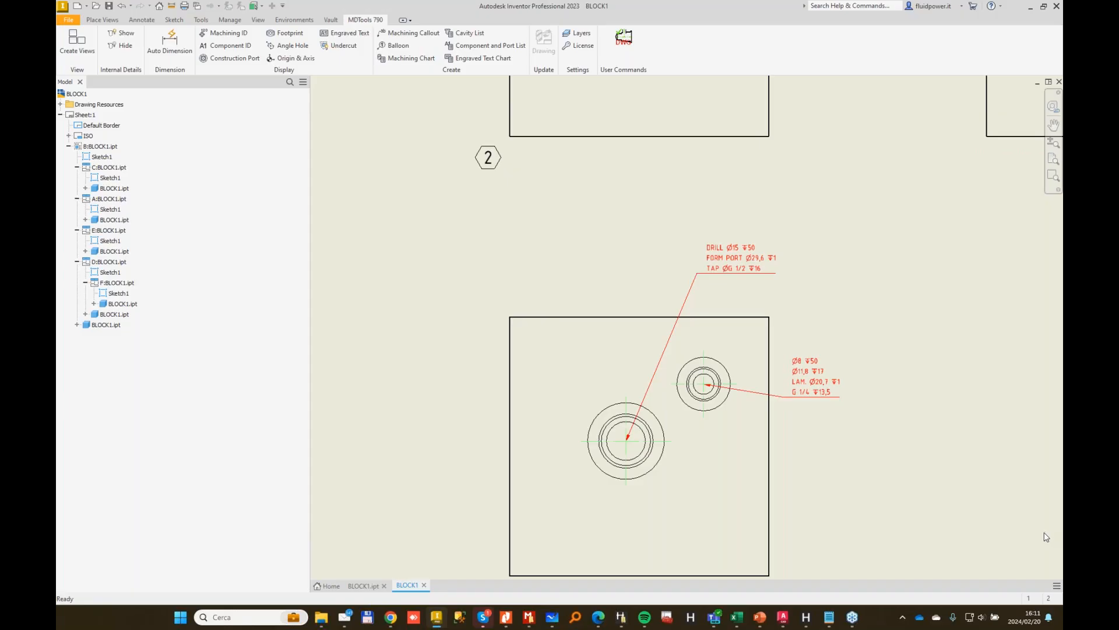
pyautogui.moveTo(787, 403); pyautogui.dragTo(803, 419)
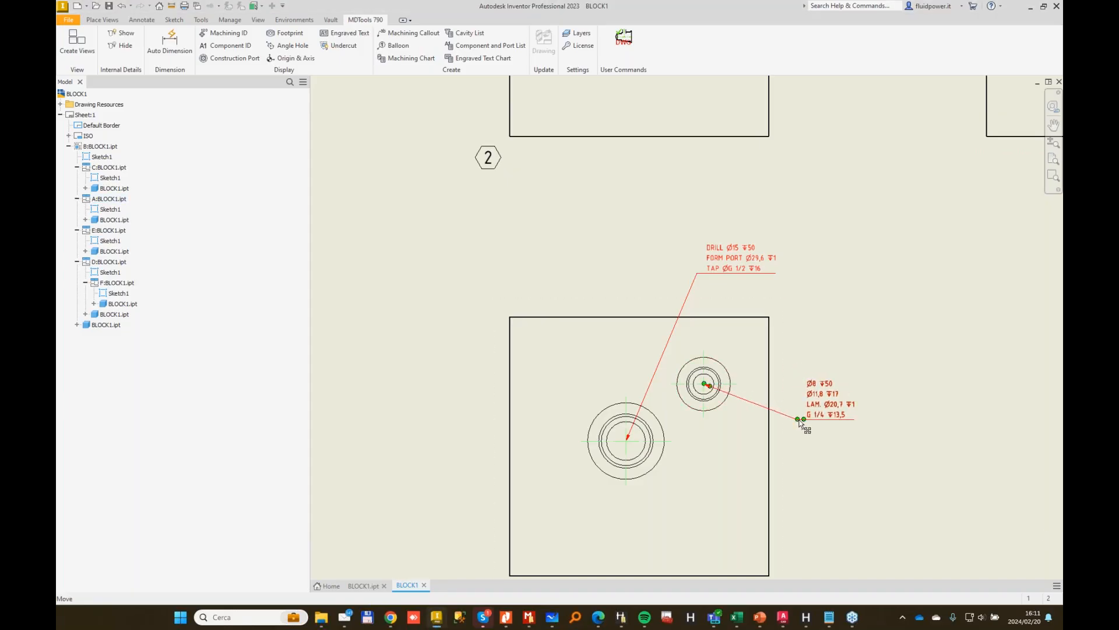
pyautogui.click(693, 274)
pyautogui.moveTo(692, 273); pyautogui.dragTo(549, 282)
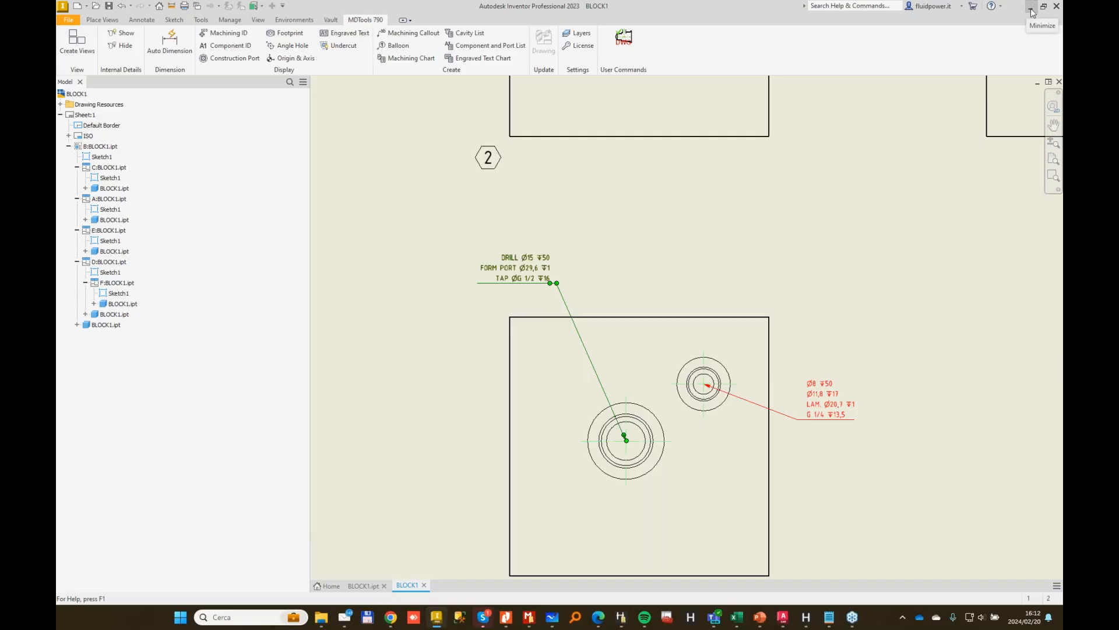
pyautogui.press('Escape')
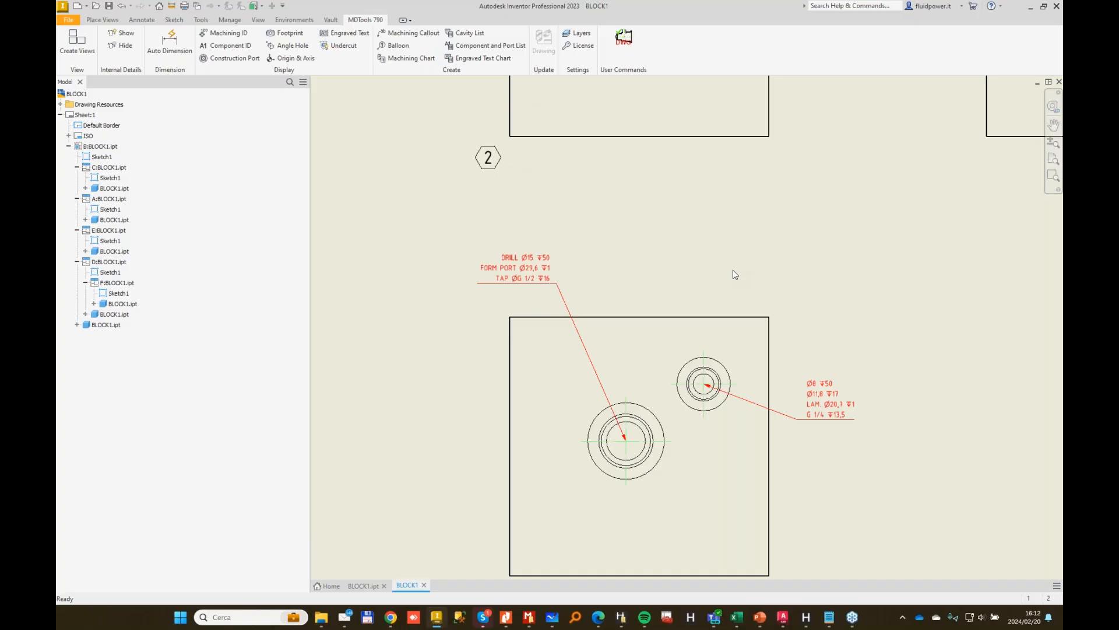
# Switch to AutoCAD and examine the filter outline in the FHB_050_2_F1_xxx_x_x_P01 drawing.
pyautogui.click(1035, 7)
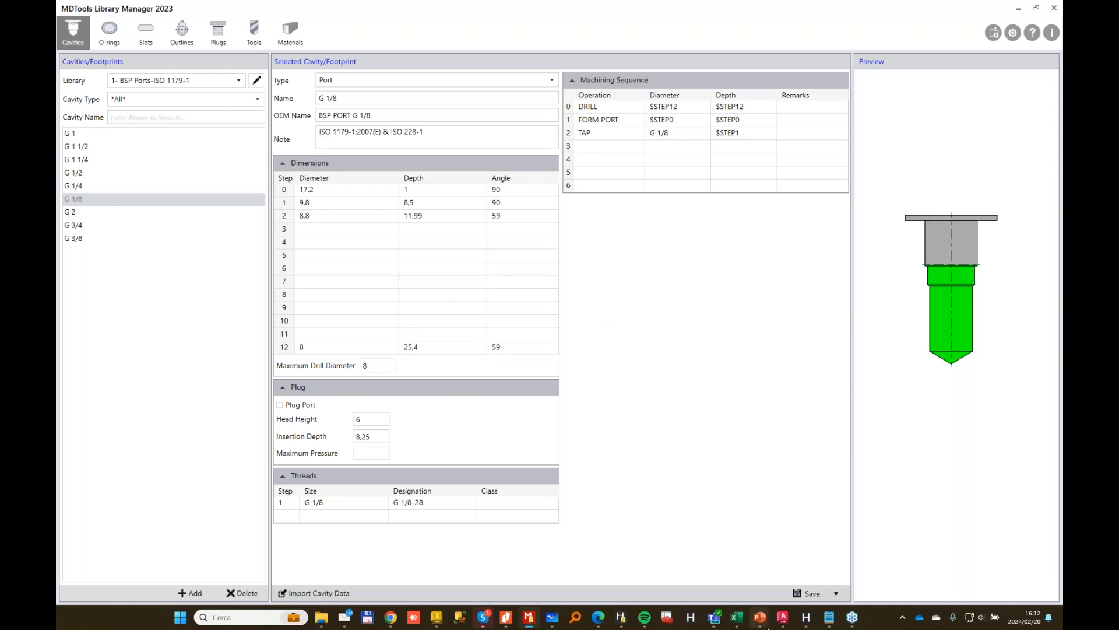
pyautogui.moveTo(782, 619)
pyautogui.click(767, 551)
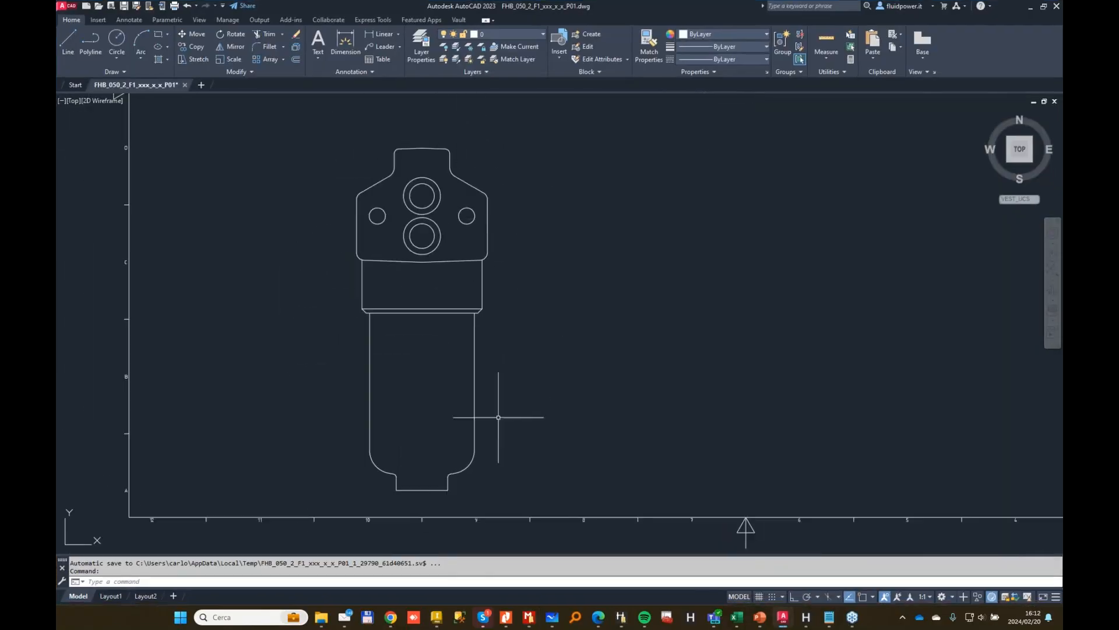
pyautogui.scroll(2, 450, 207)
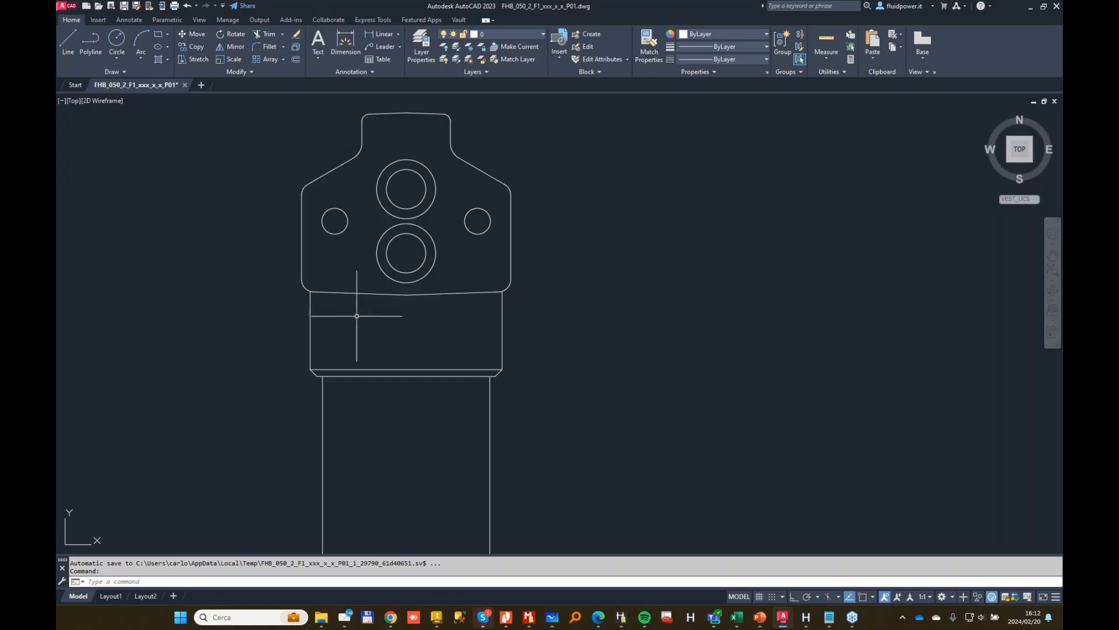
pyautogui.scroll(-2, 368, 320)
pyautogui.click(513, 552)
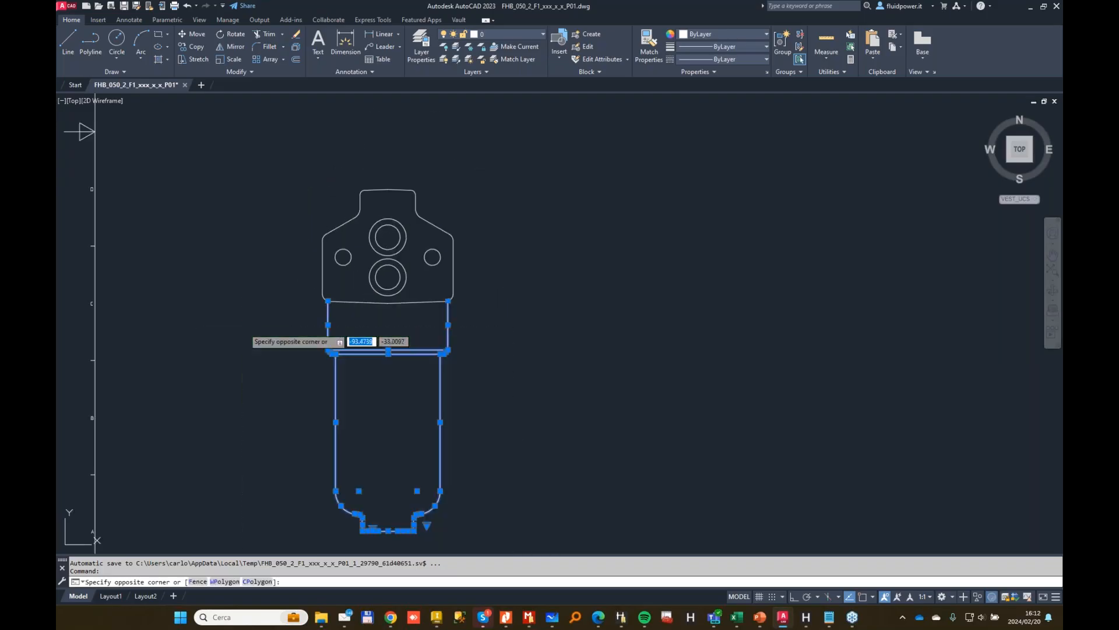
pyautogui.press('Escape')
pyautogui.click(305, 155)
pyautogui.click(467, 297)
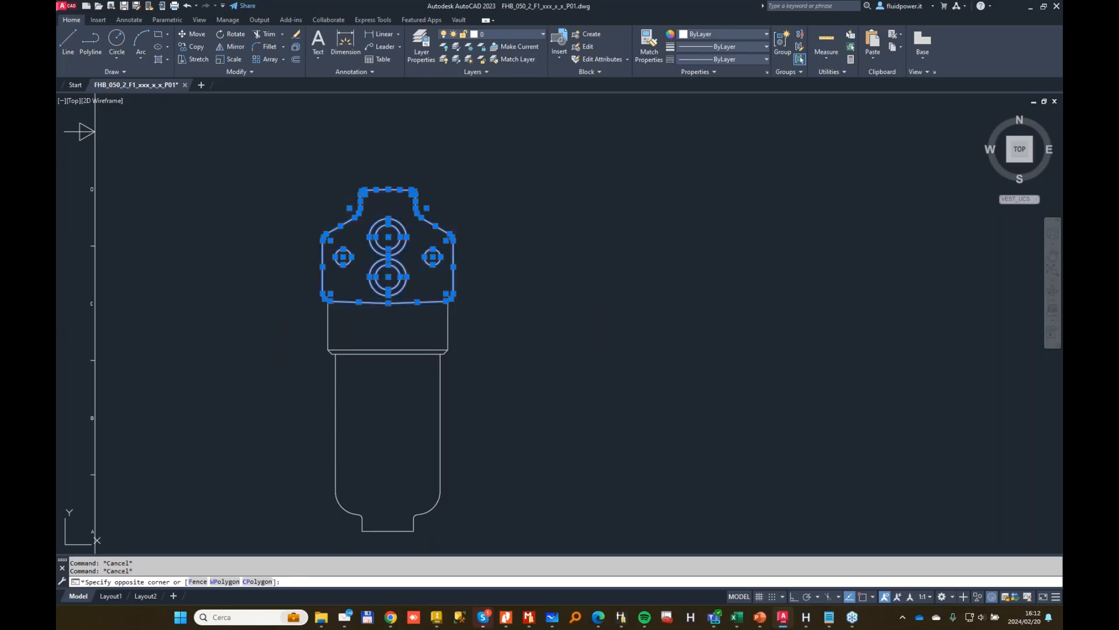
pyautogui.press('Escape')
pyautogui.press('Escape')
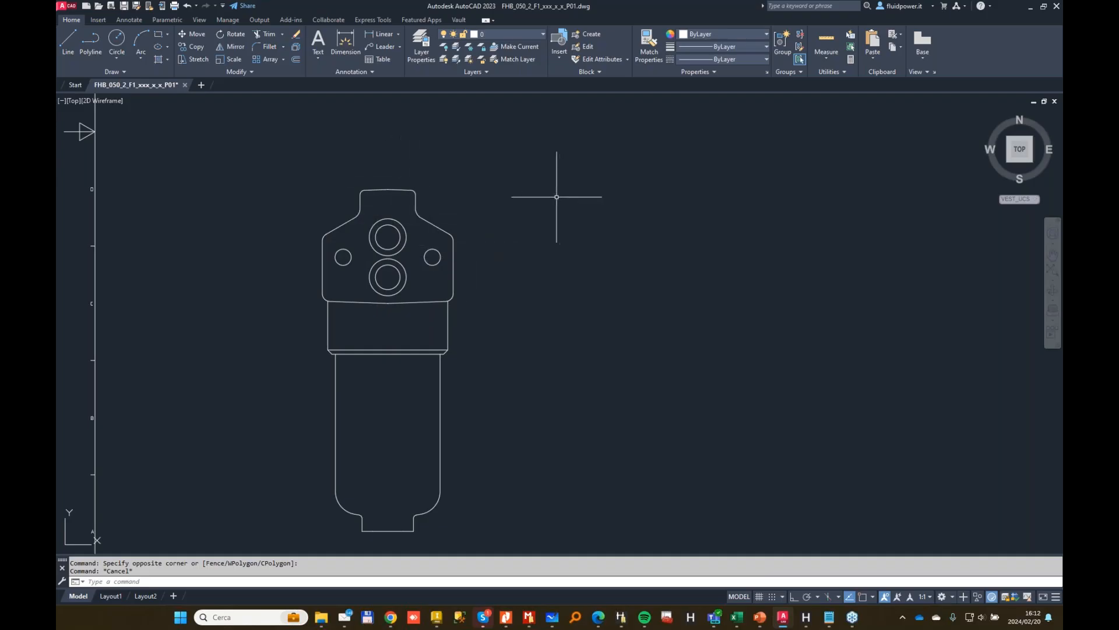
pyautogui.press('Escape')
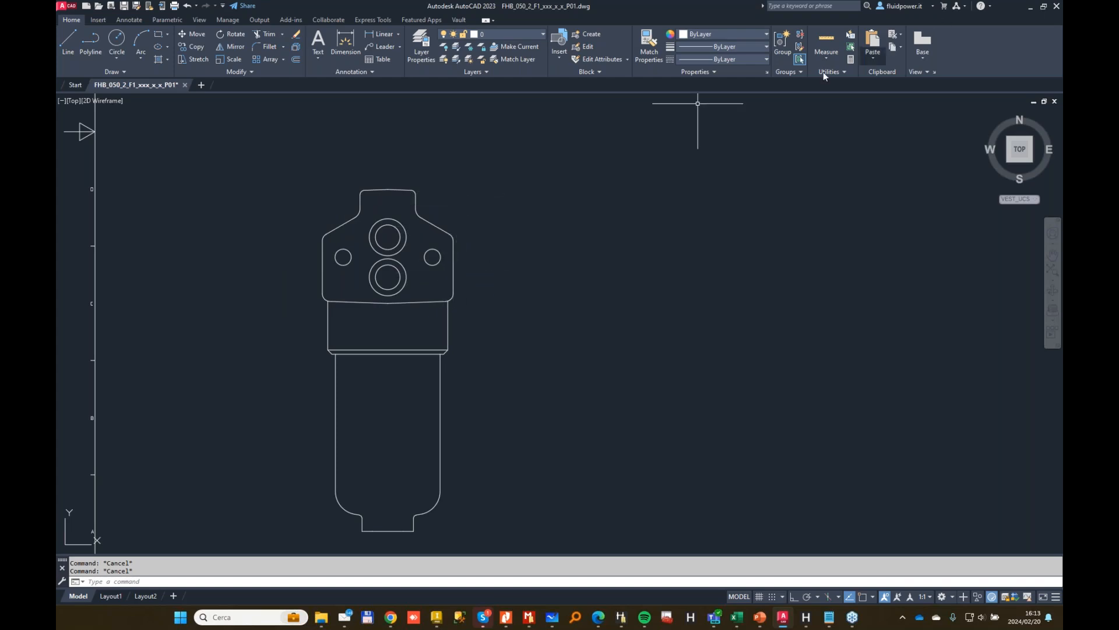
# Add a horizontal linear dimension between the centres of the filter head's two small mounting holes, placed above the head.
pyautogui.scroll(2, 359, 217)
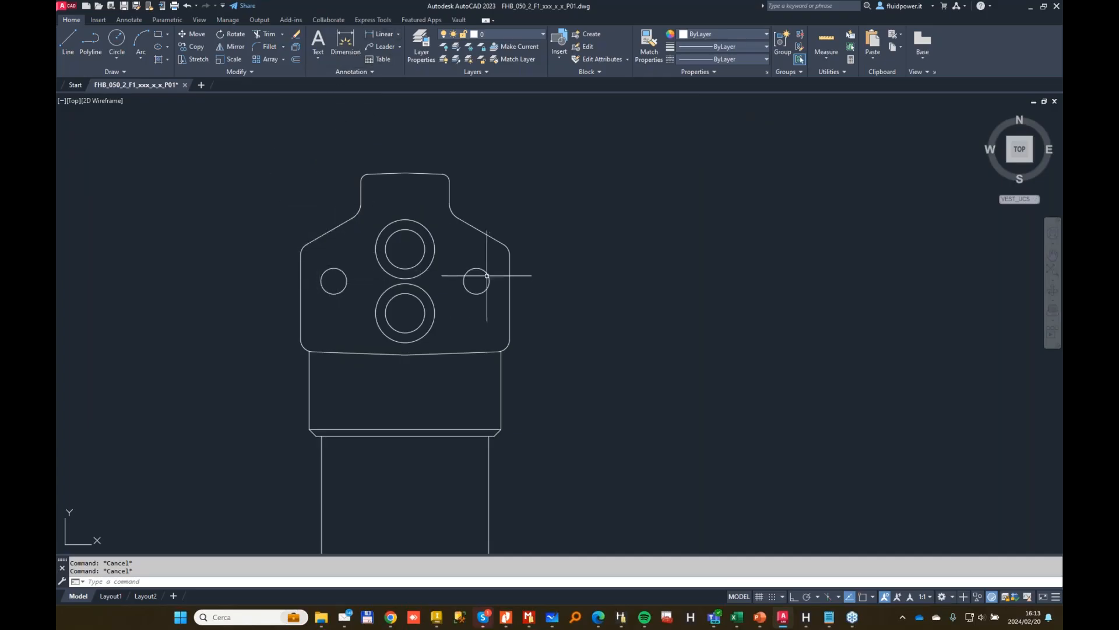
pyautogui.click(384, 35)
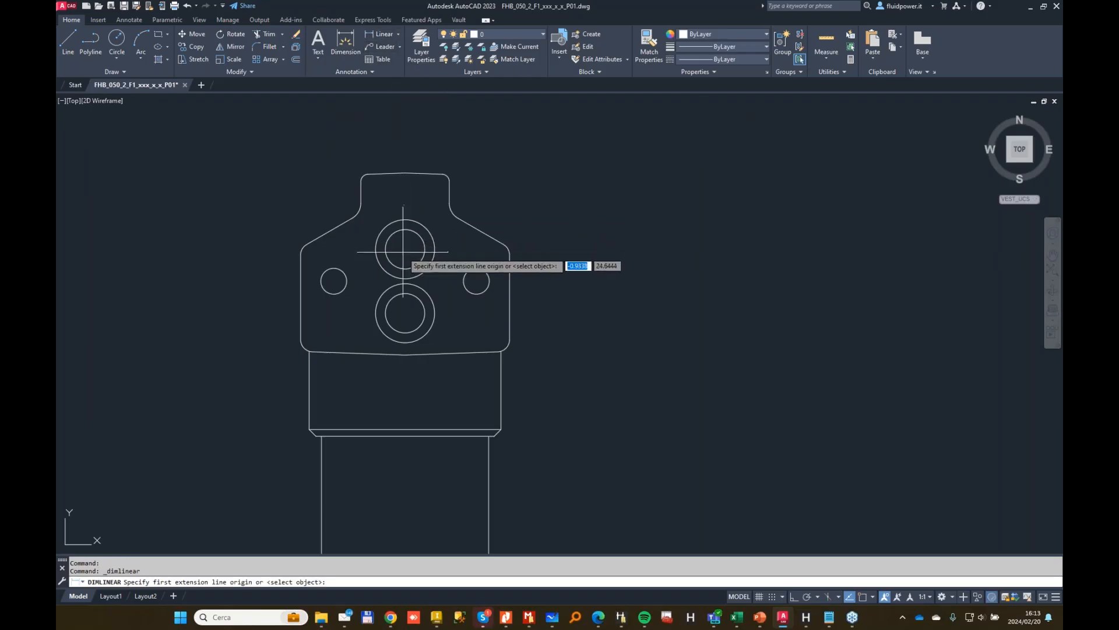
pyautogui.click(333, 281)
pyautogui.click(476, 281)
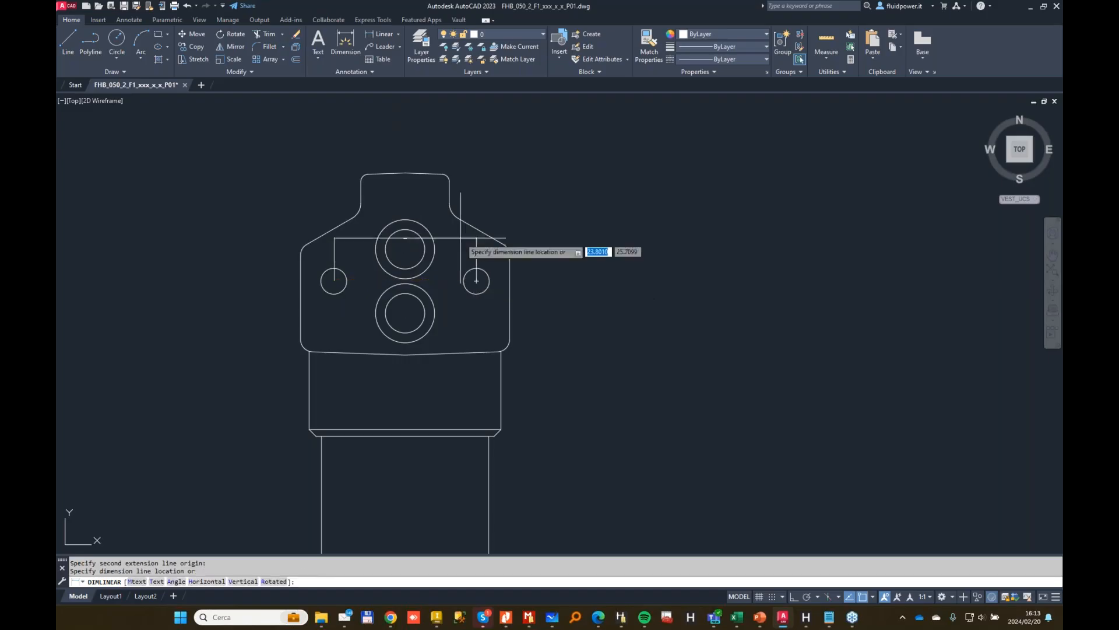
pyautogui.click(430, 143)
pyautogui.scroll(9, 393, 122)
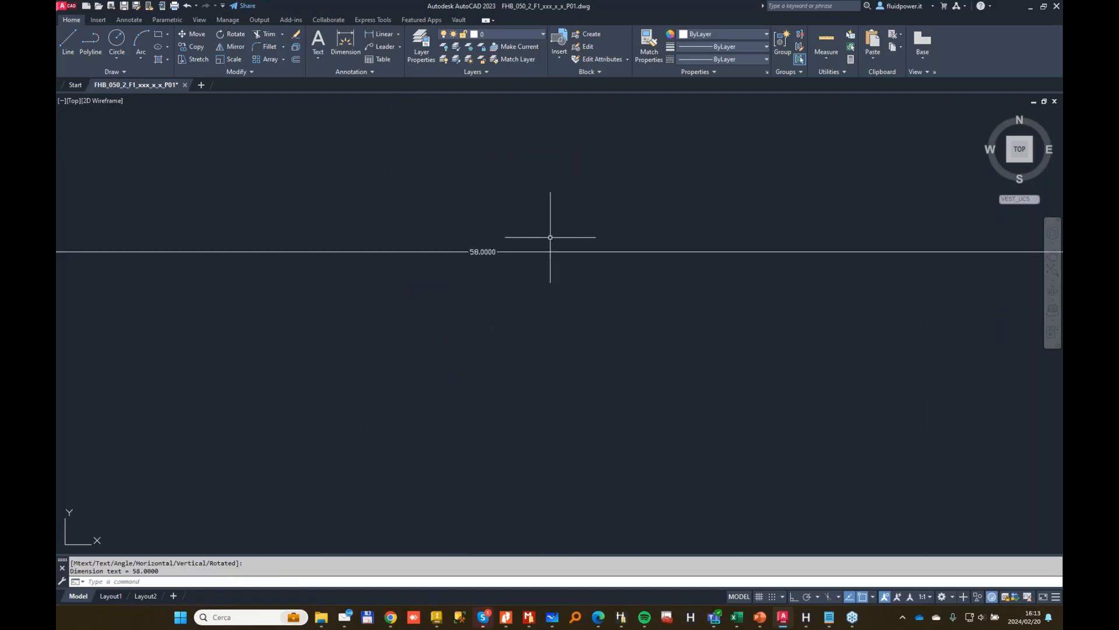
pyautogui.scroll(-5, 550, 237)
pyautogui.moveTo(583, 325); pyautogui.dragTo(530, 165, button='middle')
pyautogui.scroll(-3, 555, 220)
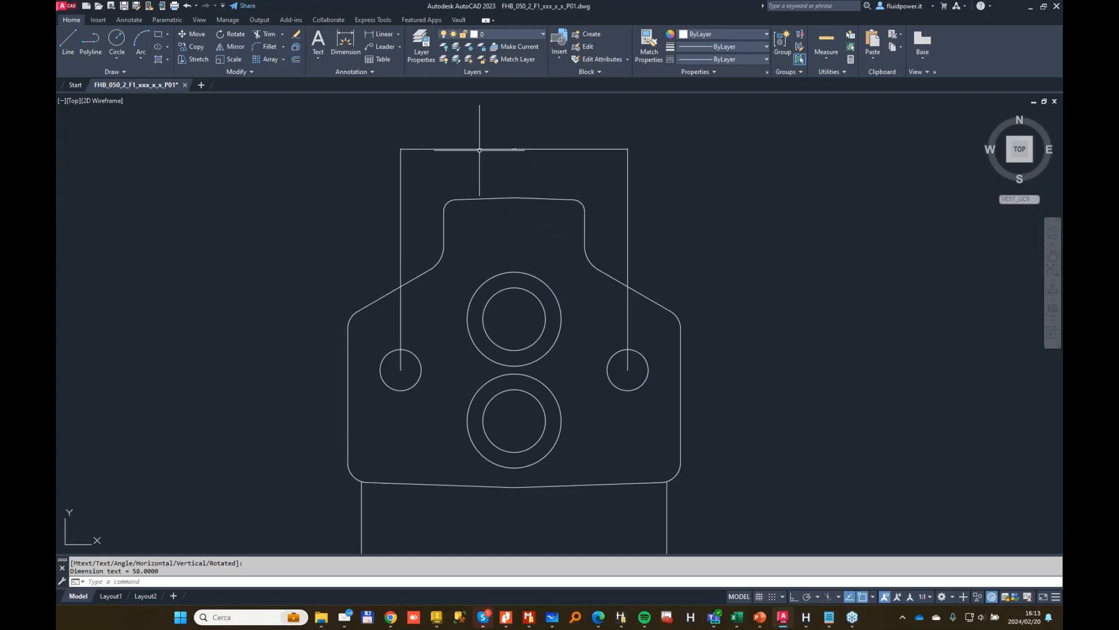
# Add a vertical linear dimension between the centres of the filter head's two large ports, placed to the right of the head.
pyautogui.click(382, 33)
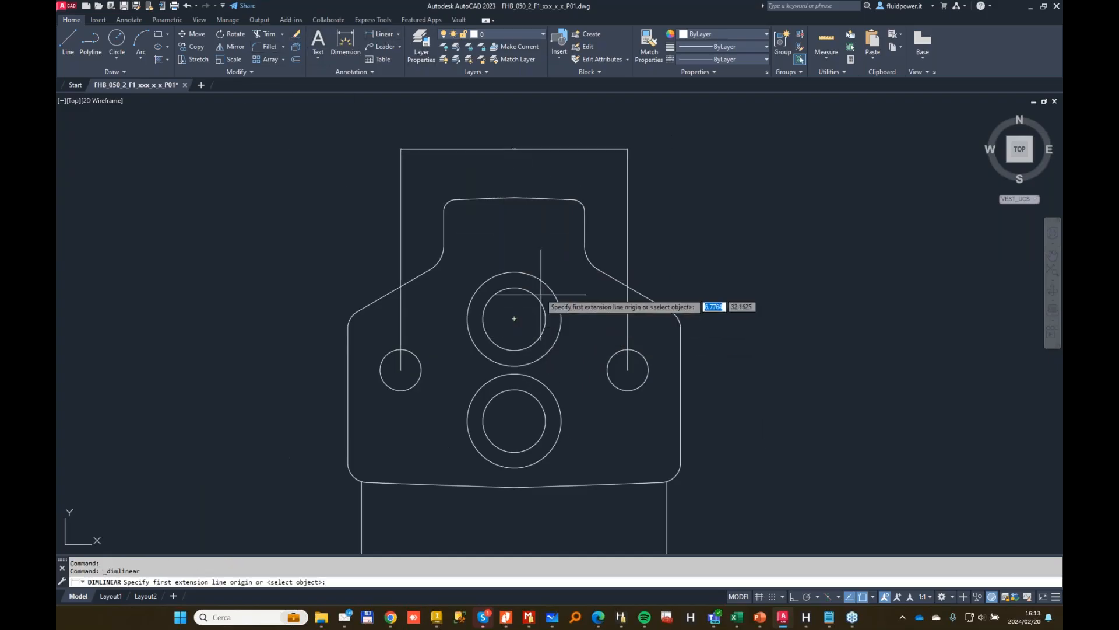
pyautogui.click(514, 318)
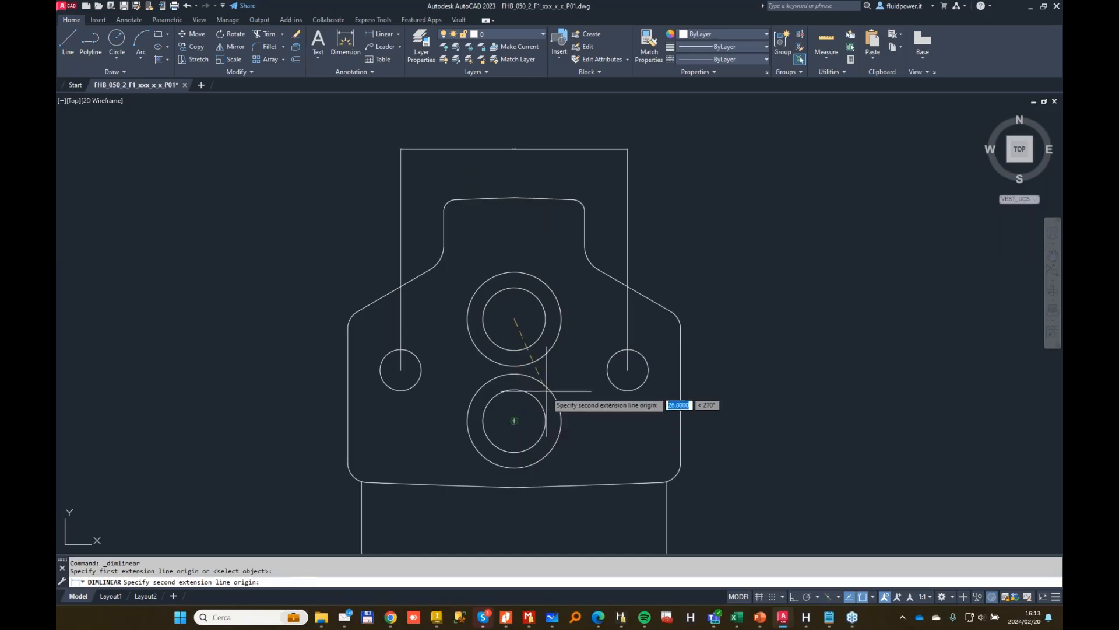
pyautogui.click(514, 420)
pyautogui.click(707, 371)
pyautogui.scroll(2, 707, 372)
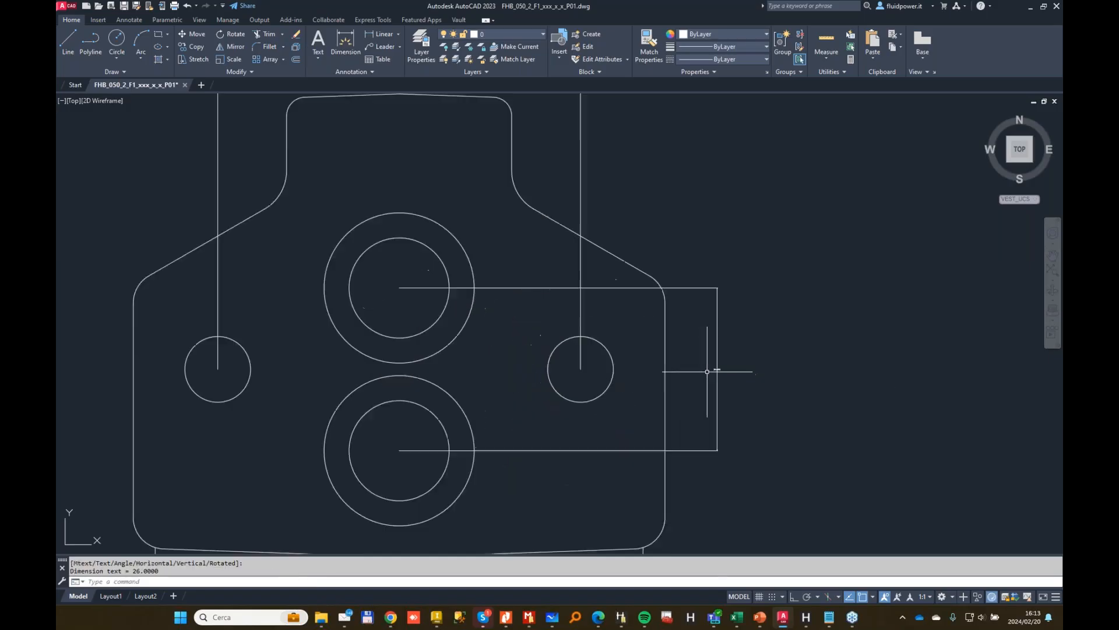
pyautogui.scroll(-2, 676, 363)
pyautogui.press('Escape')
pyautogui.press('Escape')
pyautogui.scroll(8, 713, 417)
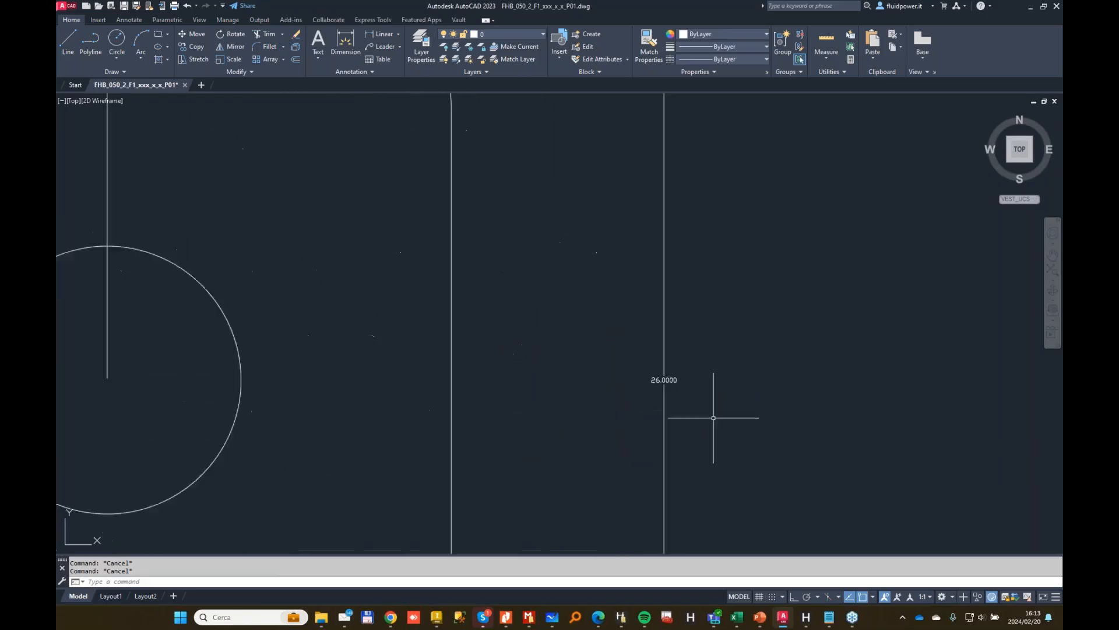
pyautogui.scroll(-6, 612, 379)
pyautogui.moveTo(474, 393); pyautogui.dragTo(630, 333, button='middle')
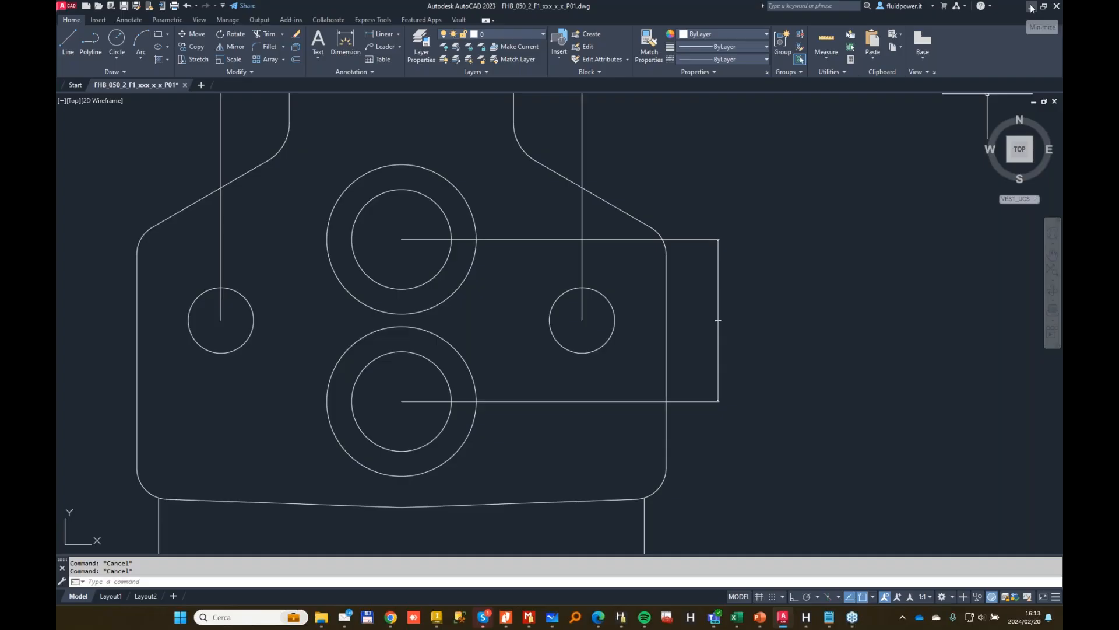
# Switch to MDTools Library Manager and add a new cavity library named MPFILTRI.
pyautogui.click(1030, 8)
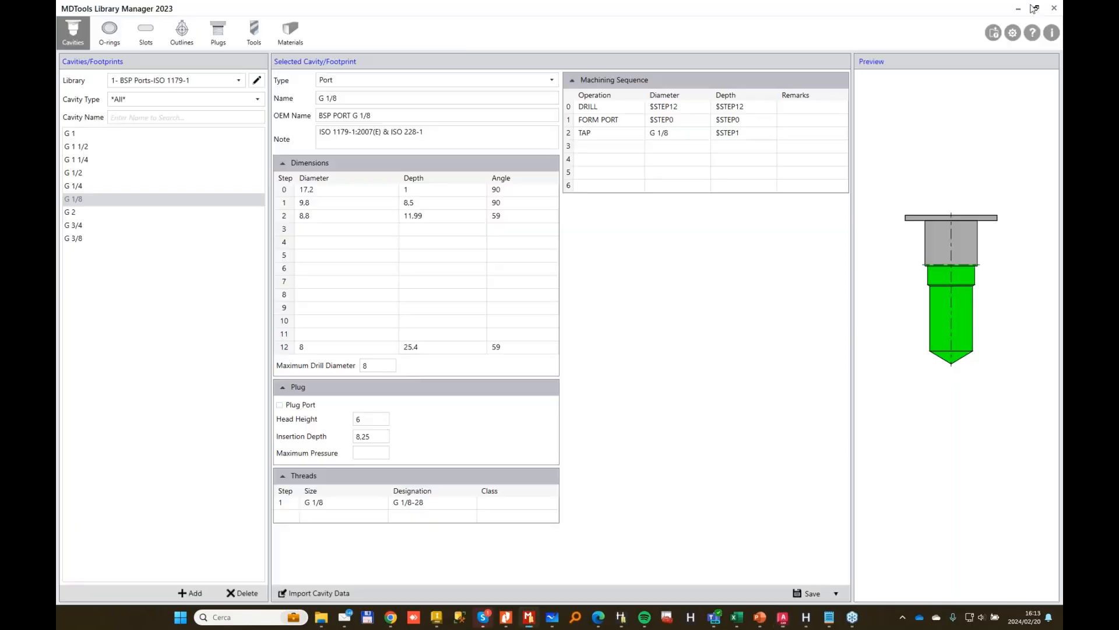
pyautogui.click(257, 80)
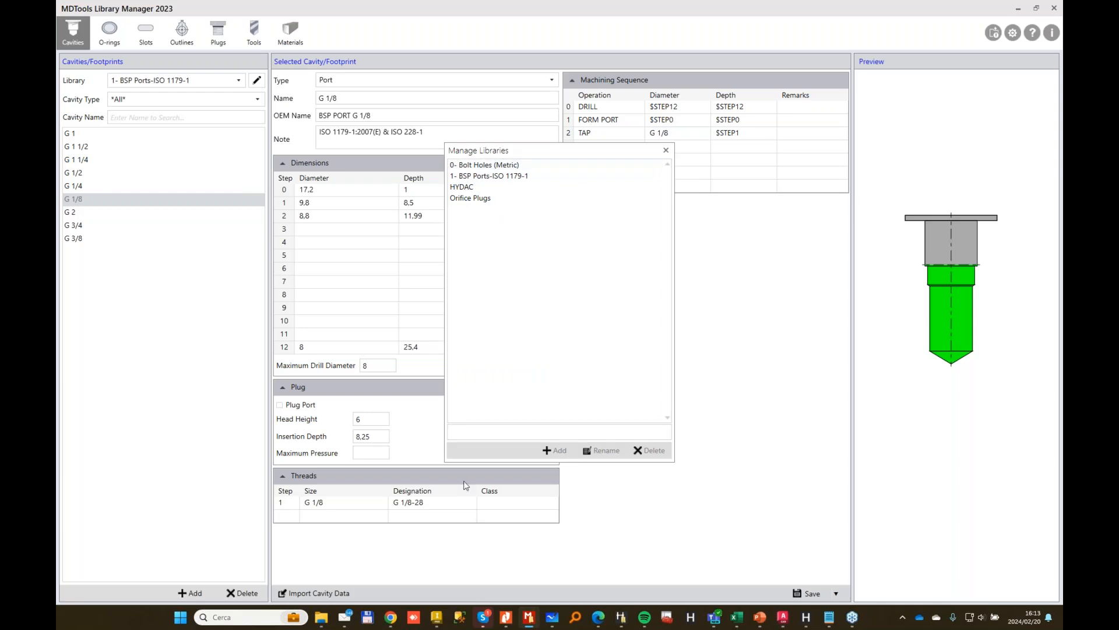
pyautogui.click(503, 432)
pyautogui.press('capslock')
pyautogui.write('MP')
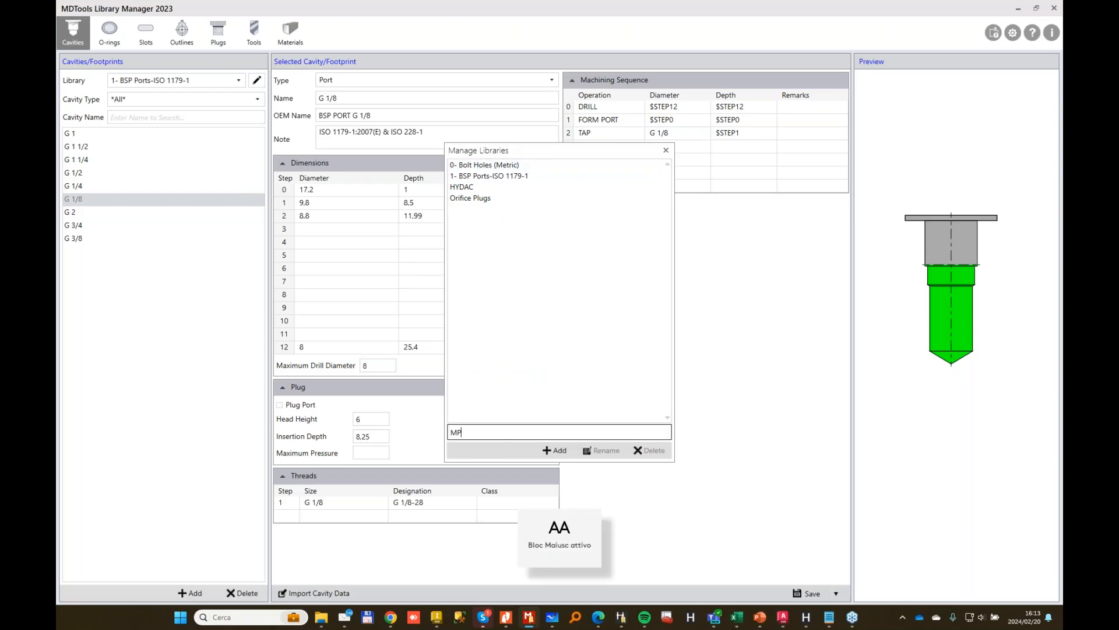
pyautogui.write('FILTRI')
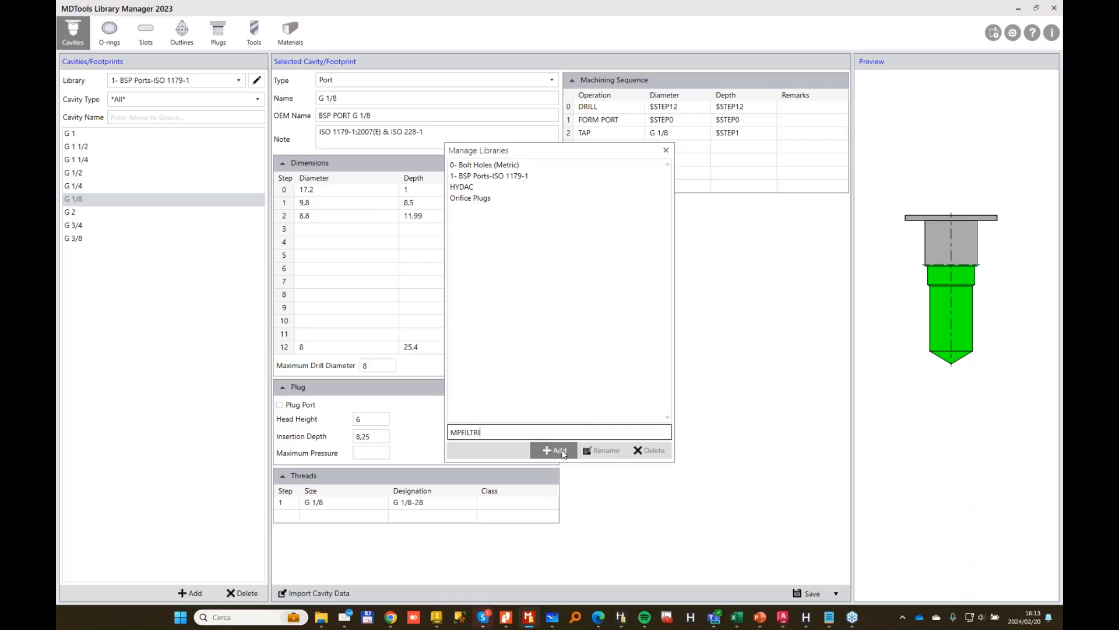
pyautogui.click(555, 450)
pyautogui.click(470, 199)
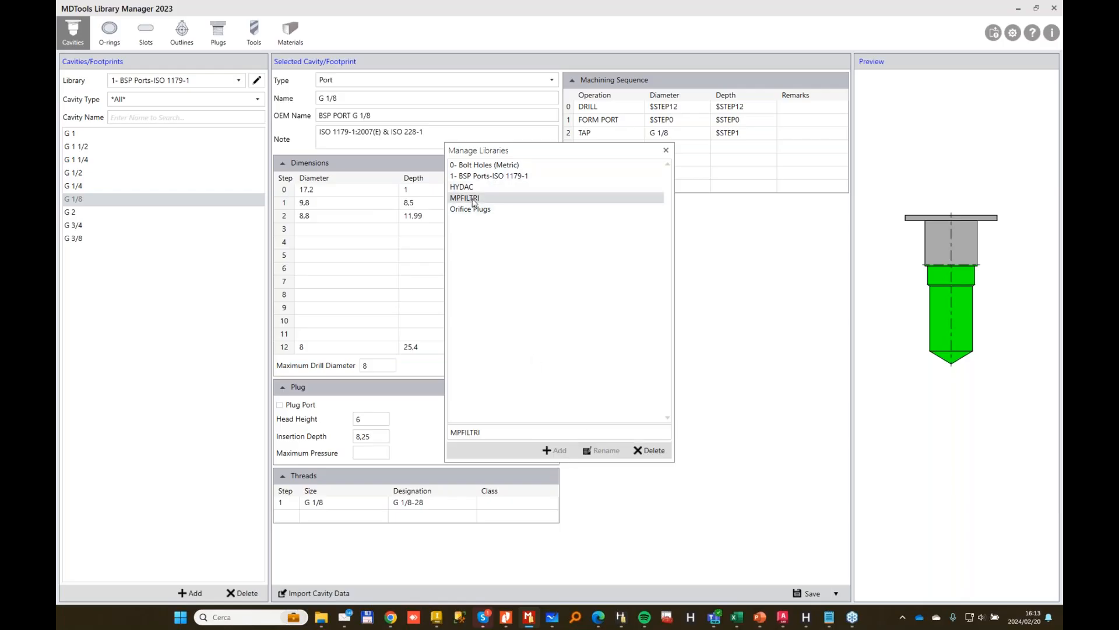
# Finish managing the libraries and display the MPFILTRI library's cavities.
pyautogui.click(666, 151)
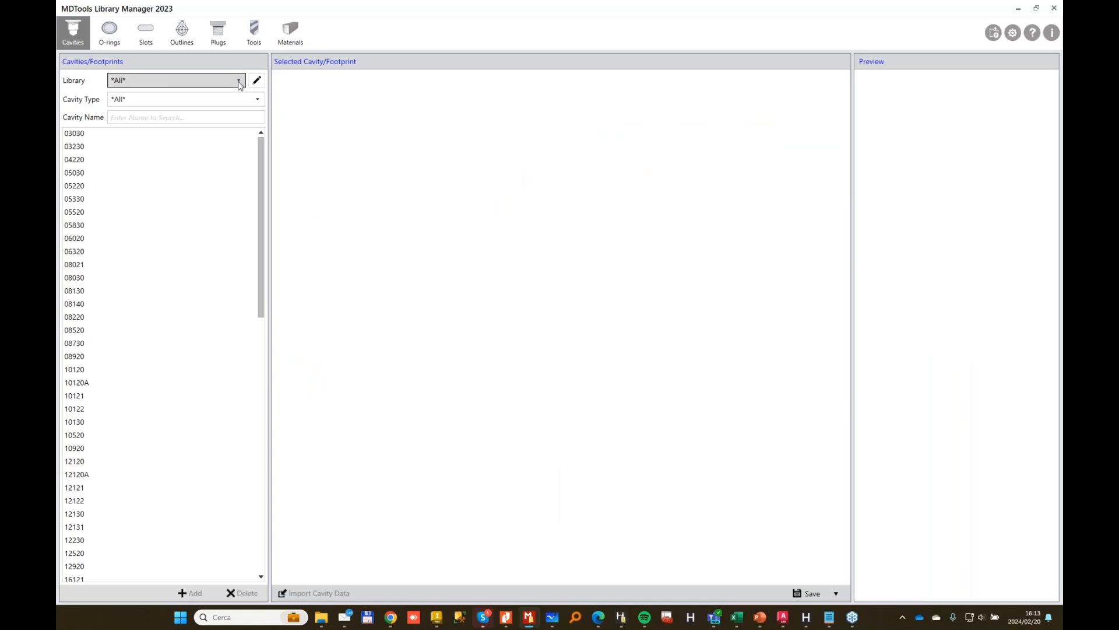
pyautogui.click(239, 80)
pyautogui.click(126, 139)
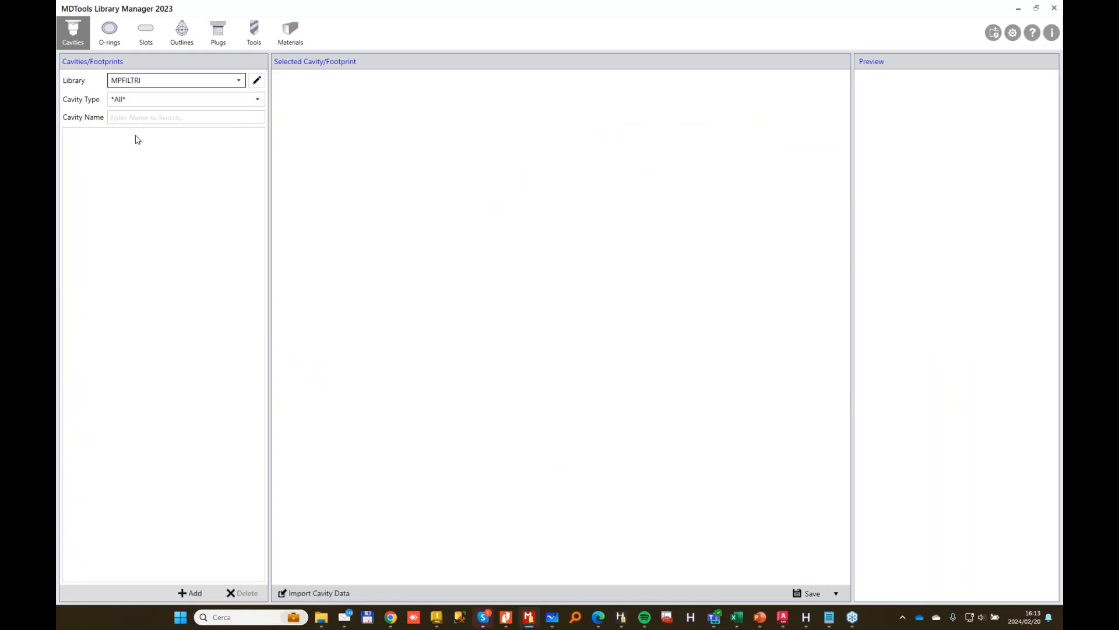
# Add a new cavity of type Interface Pattern to the MPFILTRI library with the name and OEM name FB500.
pyautogui.click(188, 593)
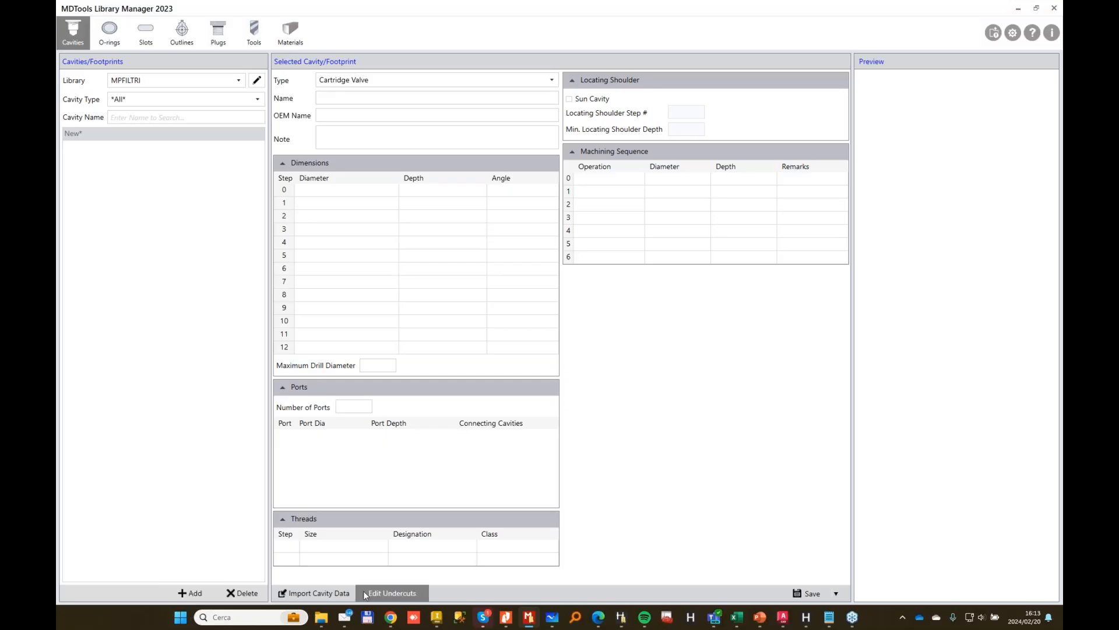
pyautogui.click(553, 80)
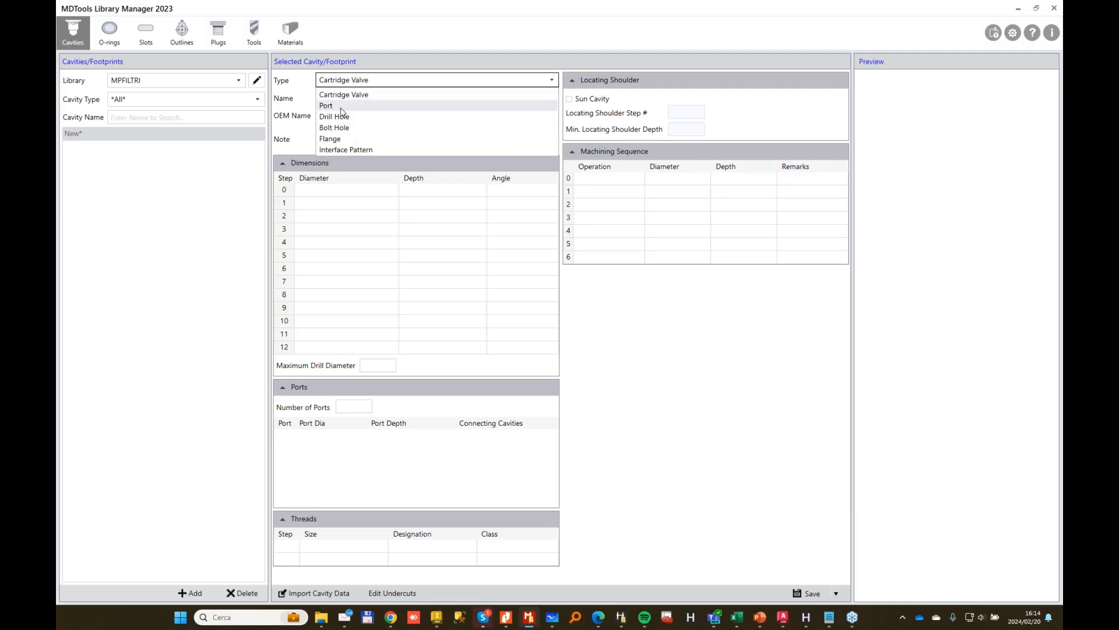
pyautogui.click(345, 149)
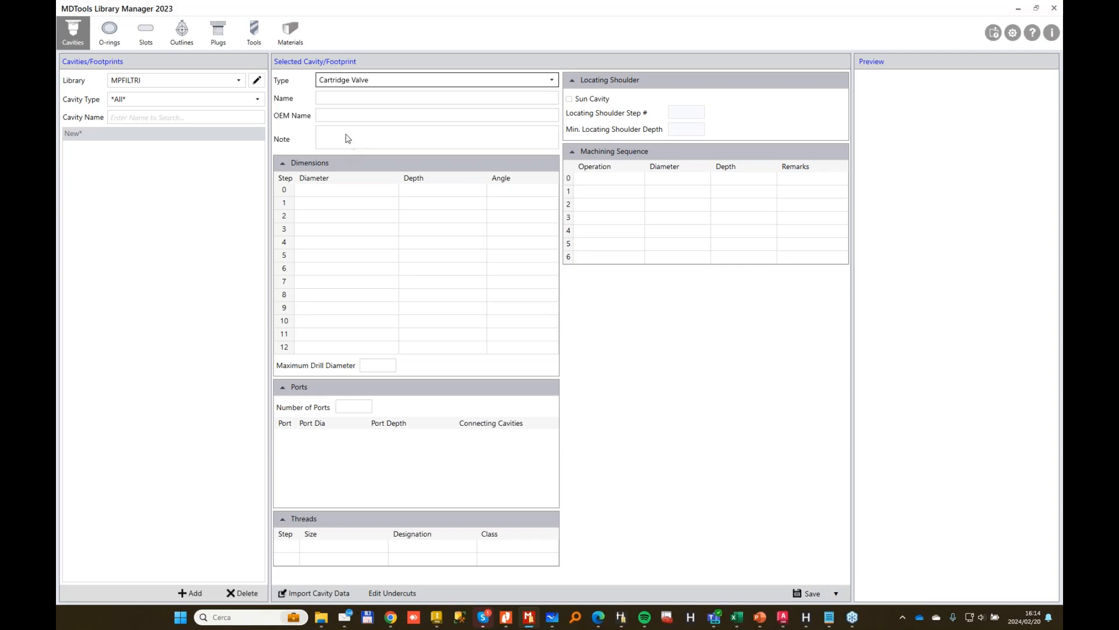
pyautogui.click(400, 100)
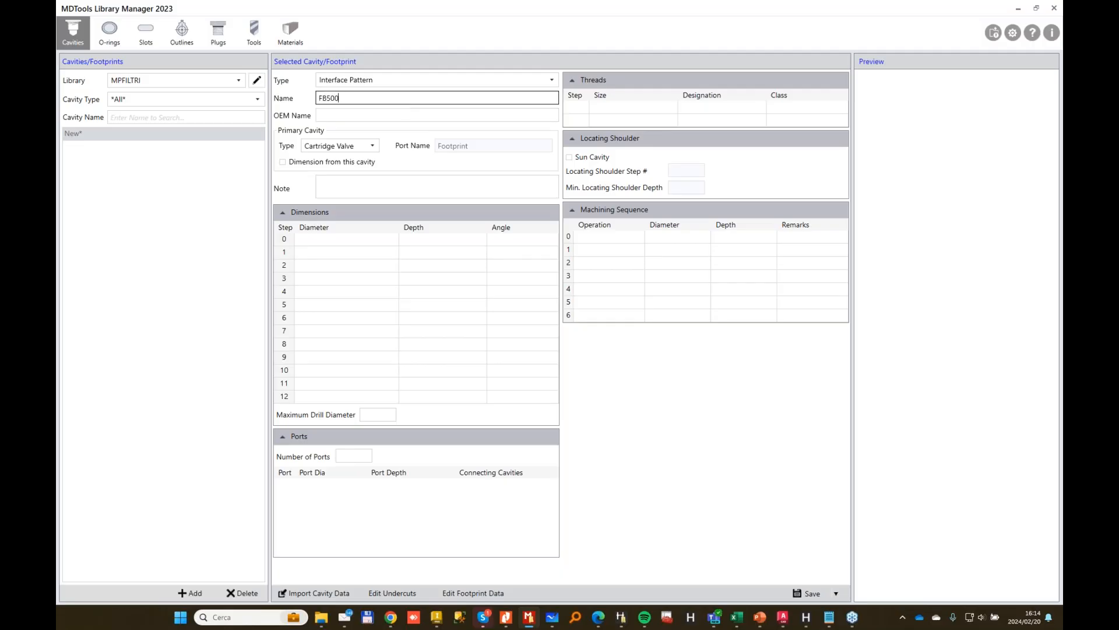
pyautogui.click(362, 117)
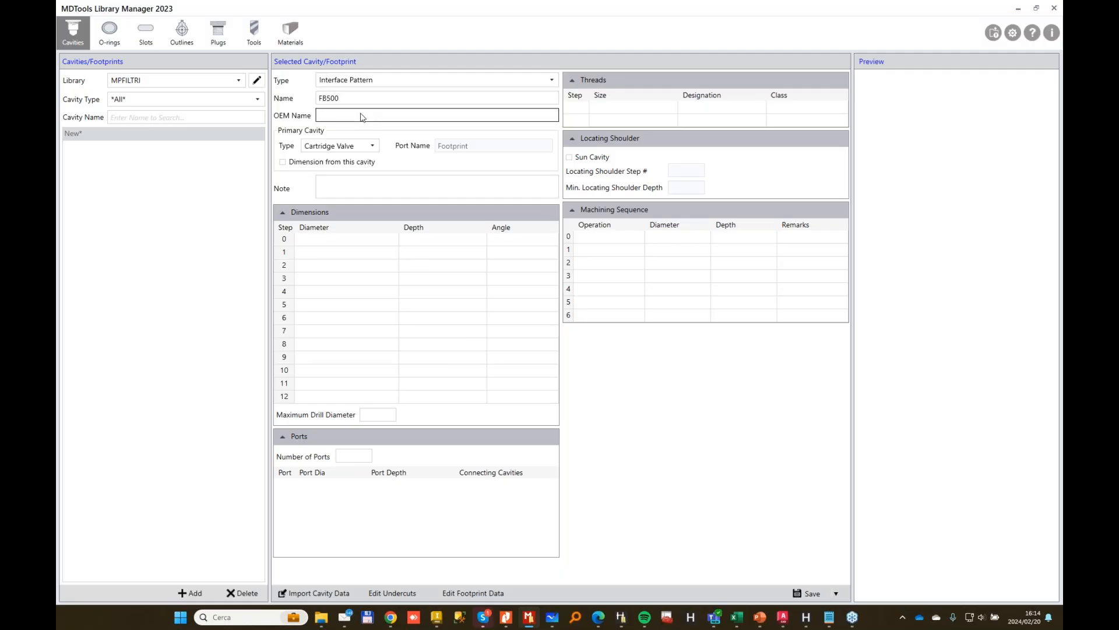
pyautogui.write('FB500')
# Set FB500's primary cavity to Drill Hole with port name IN and add the note CATALOG 12345135.
pyautogui.click(372, 147)
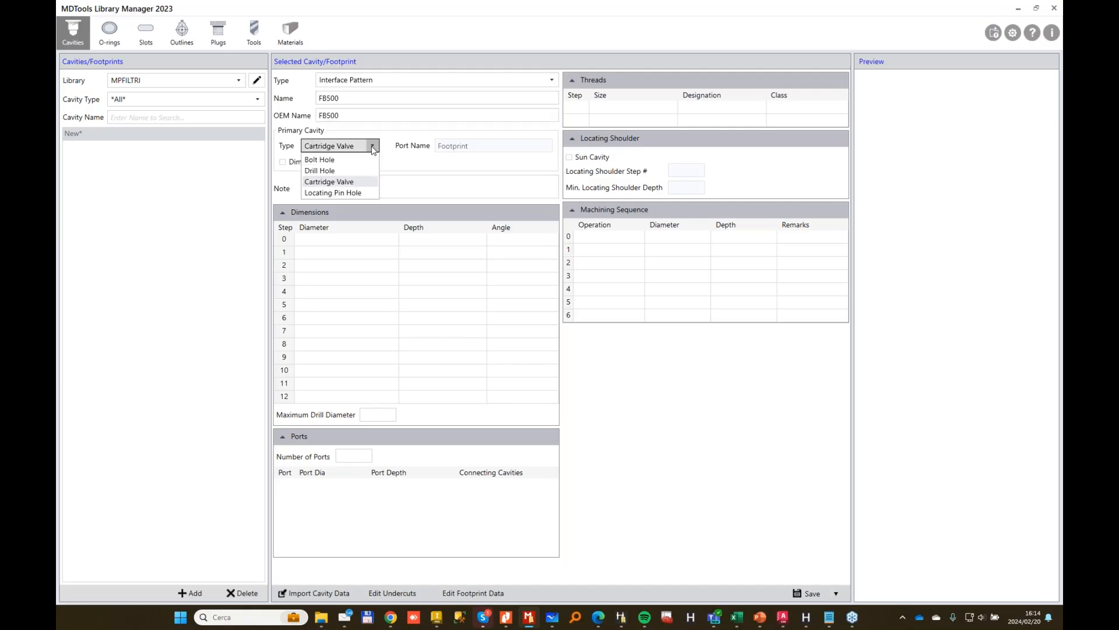
pyautogui.click(343, 172)
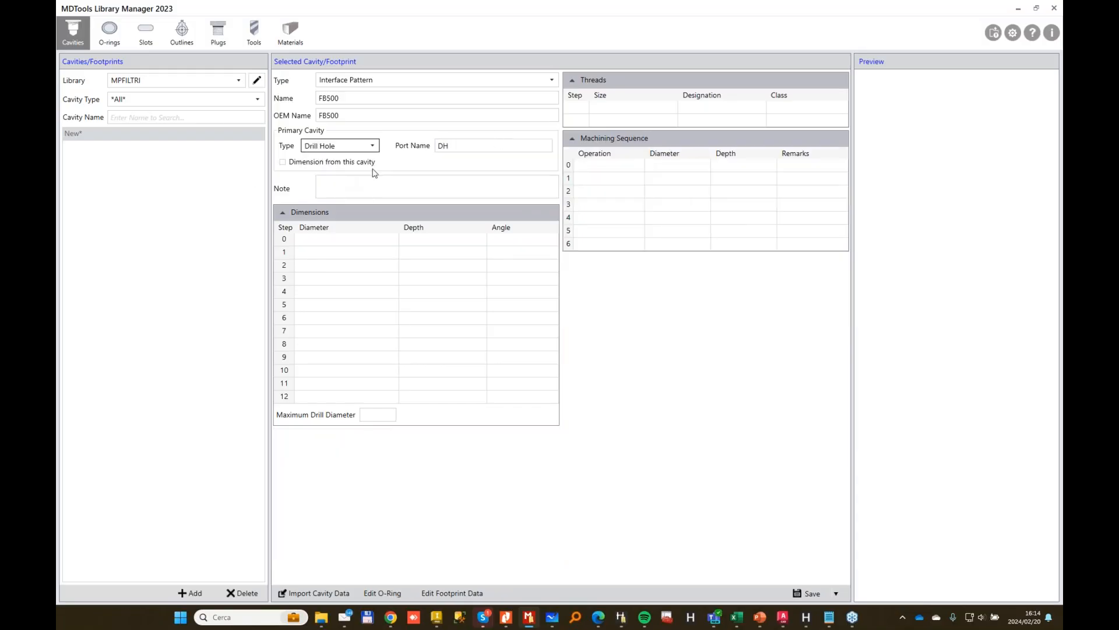
pyautogui.doubleClick(468, 147)
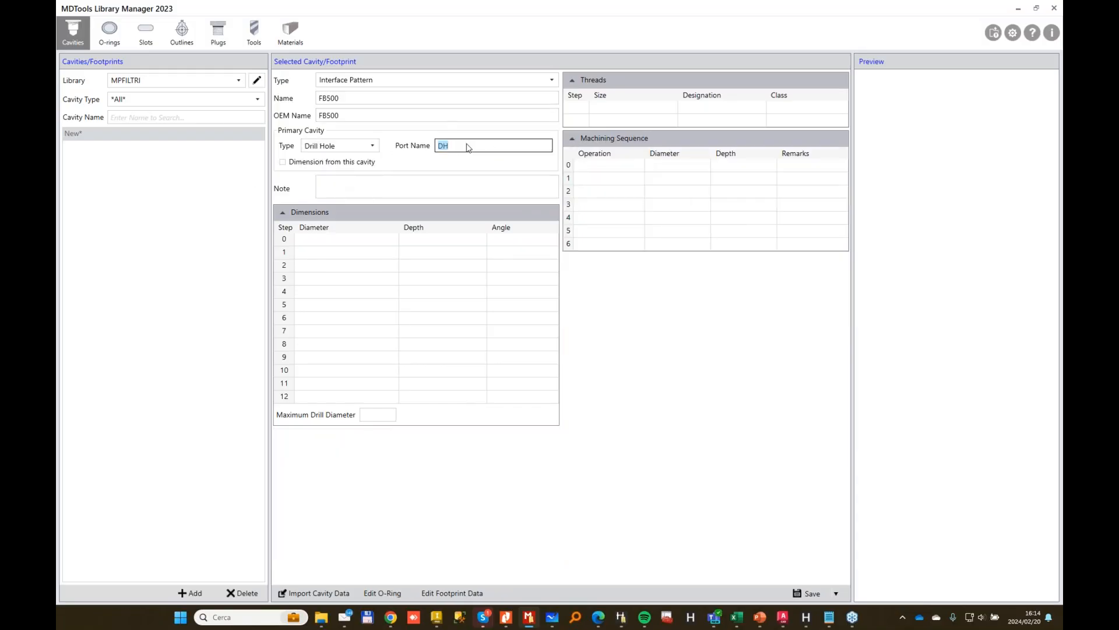
pyautogui.press('BackSpace')
pyautogui.click(333, 240)
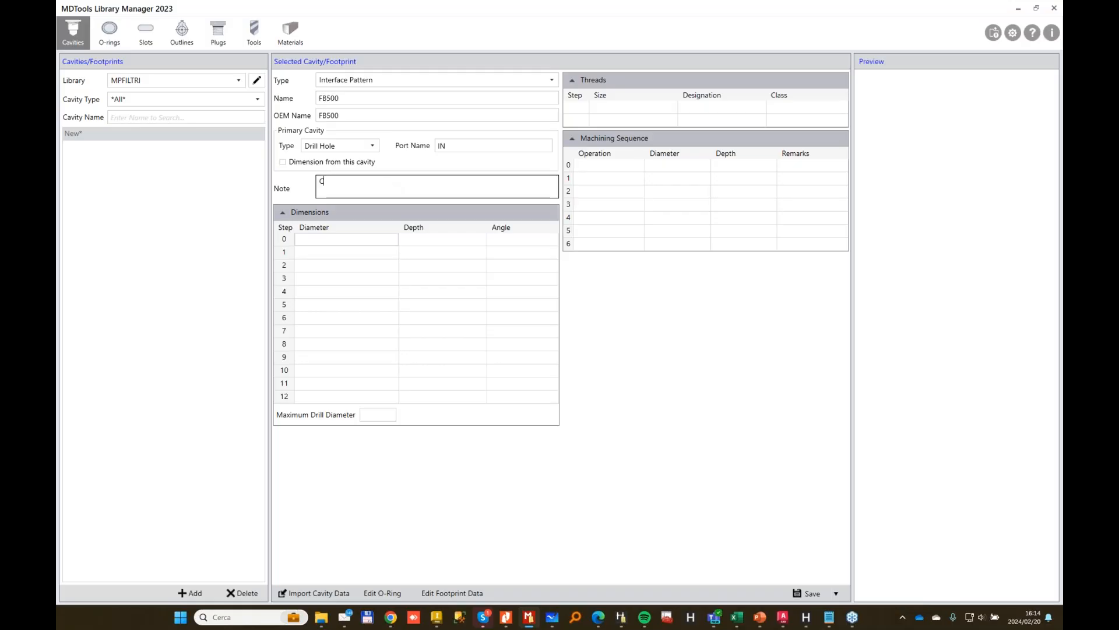
pyautogui.write('CATALOG 12345135')
# Define step 0 of the IN hole with diameter 16, depth 20 and angle 59, and set its maximum drill diameter to 16.
pyautogui.click(333, 242)
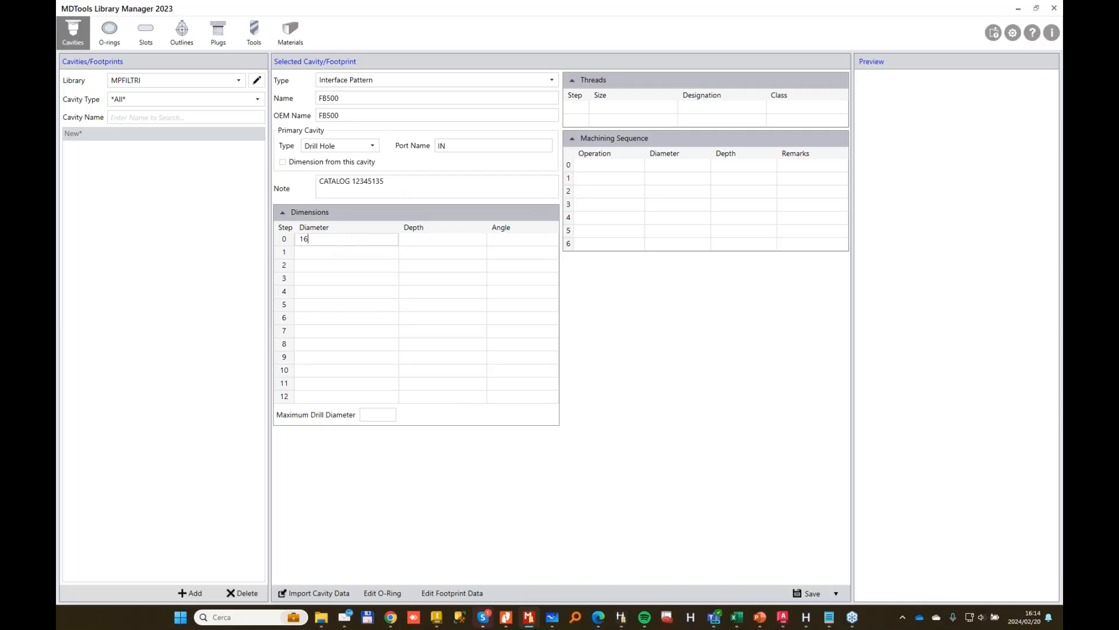
pyautogui.click(467, 239)
pyautogui.write('20')
pyautogui.click(489, 244)
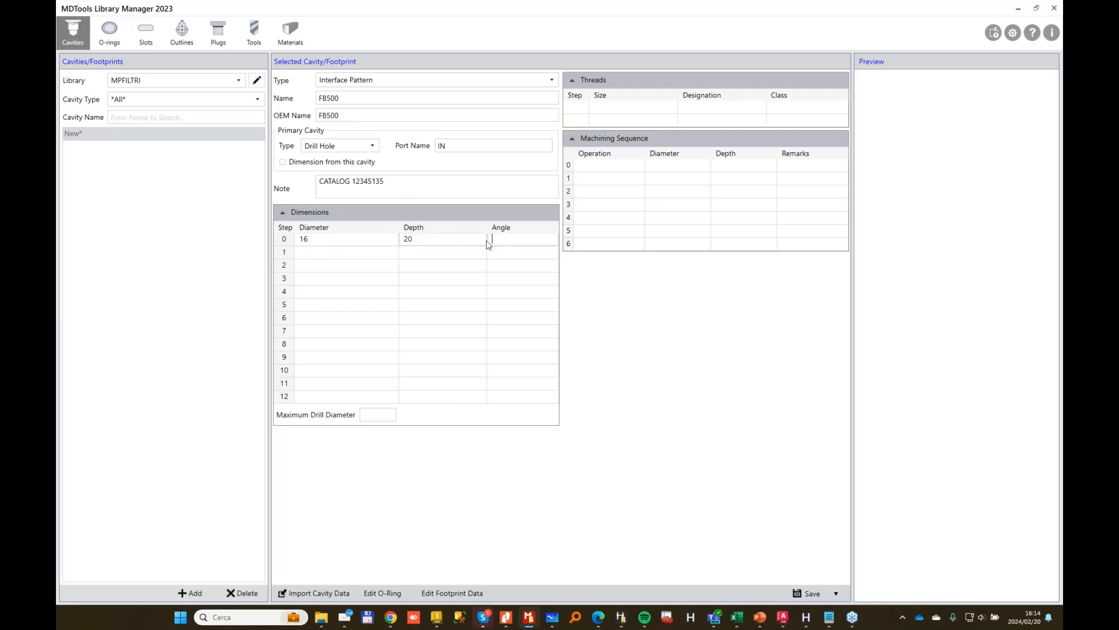
pyautogui.write('59')
pyautogui.click(376, 415)
pyautogui.click(368, 415)
pyautogui.write('16')
# Set the first machining operation's diameter and depth to $STEP0, save FB500, and turn on dimensioning from this cavity.
pyautogui.click(680, 165)
pyautogui.write('$STEP0')
pyautogui.hotkey('ctrl', 'a')
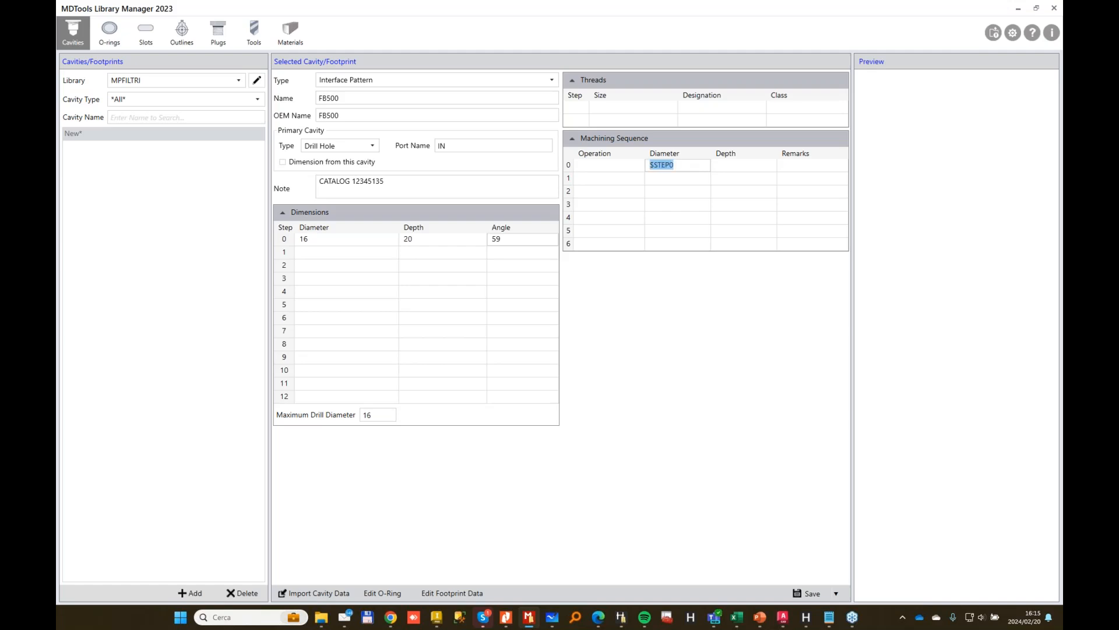
pyautogui.hotkey('ctrl', 'c')
pyautogui.press('Tab')
pyautogui.hotkey('ctrl', 'v')
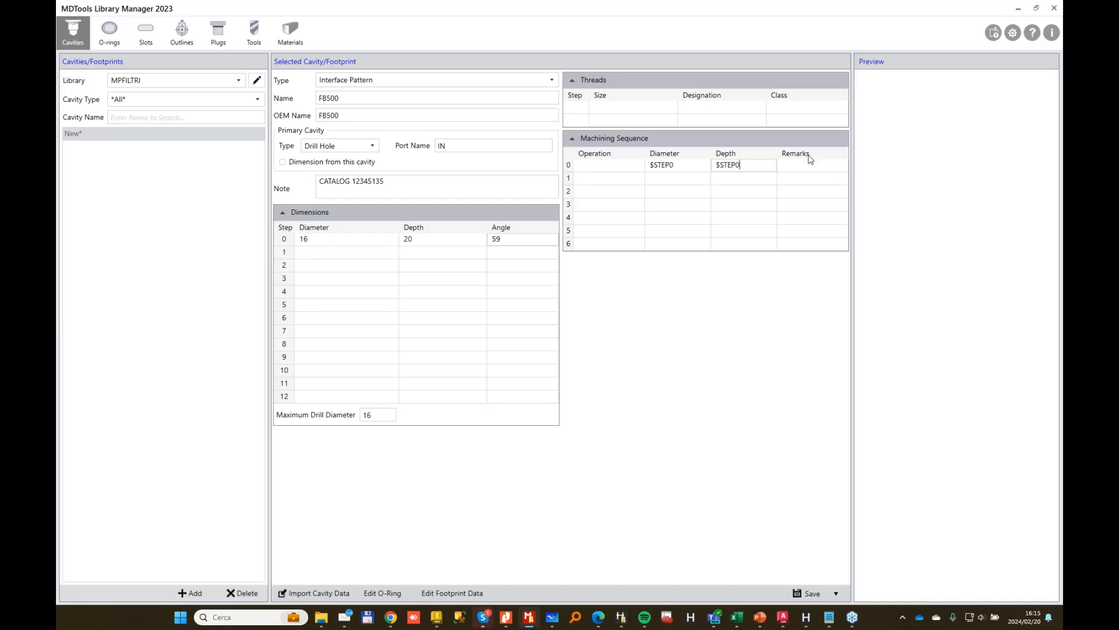
pyautogui.click(806, 593)
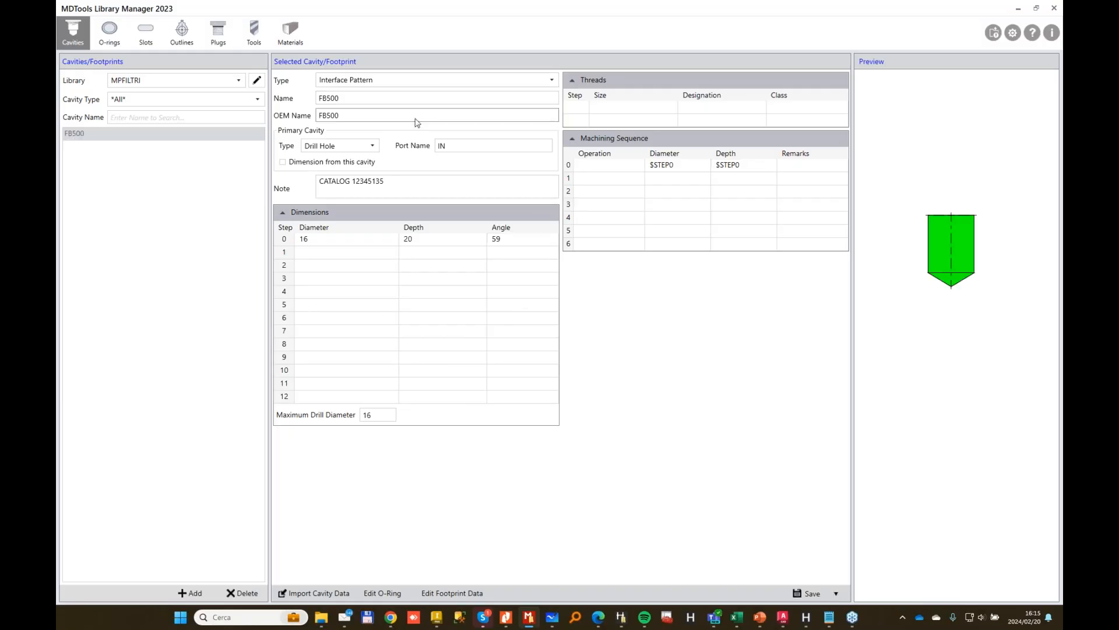
pyautogui.click(283, 162)
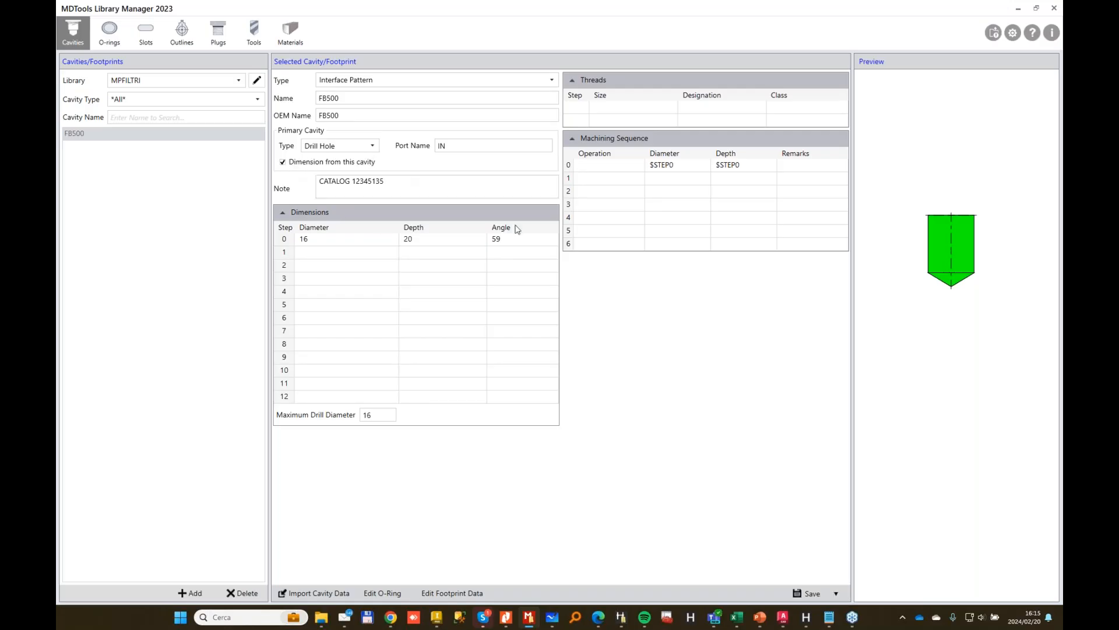
# In FB500's footprint data, add a drill hole with port name OUT at X 0 and Y 26.
pyautogui.click(452, 593)
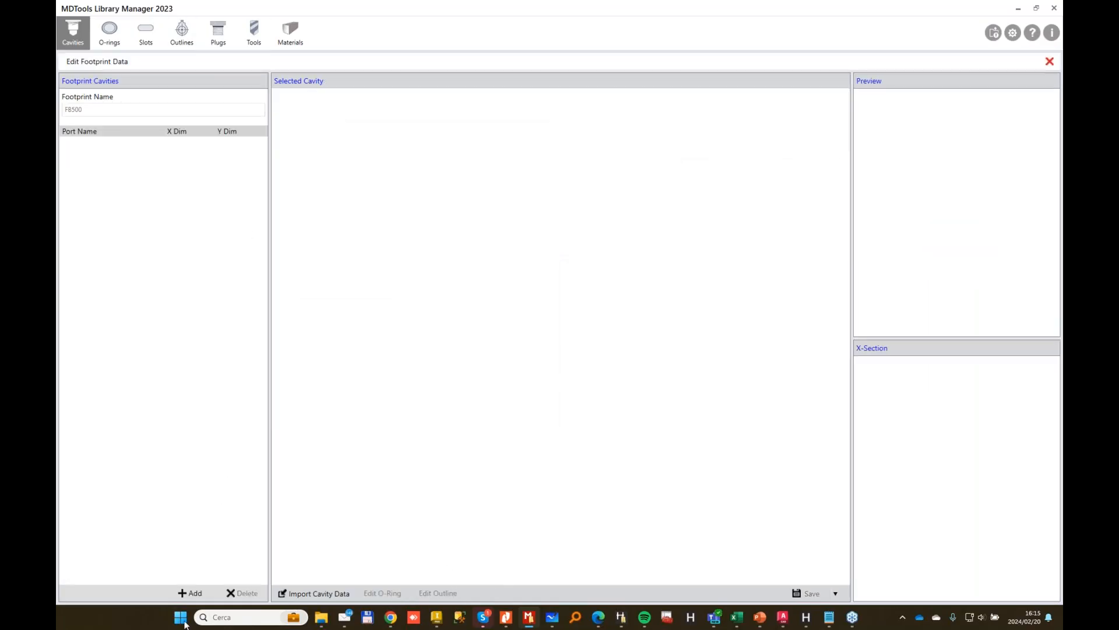
pyautogui.click(197, 594)
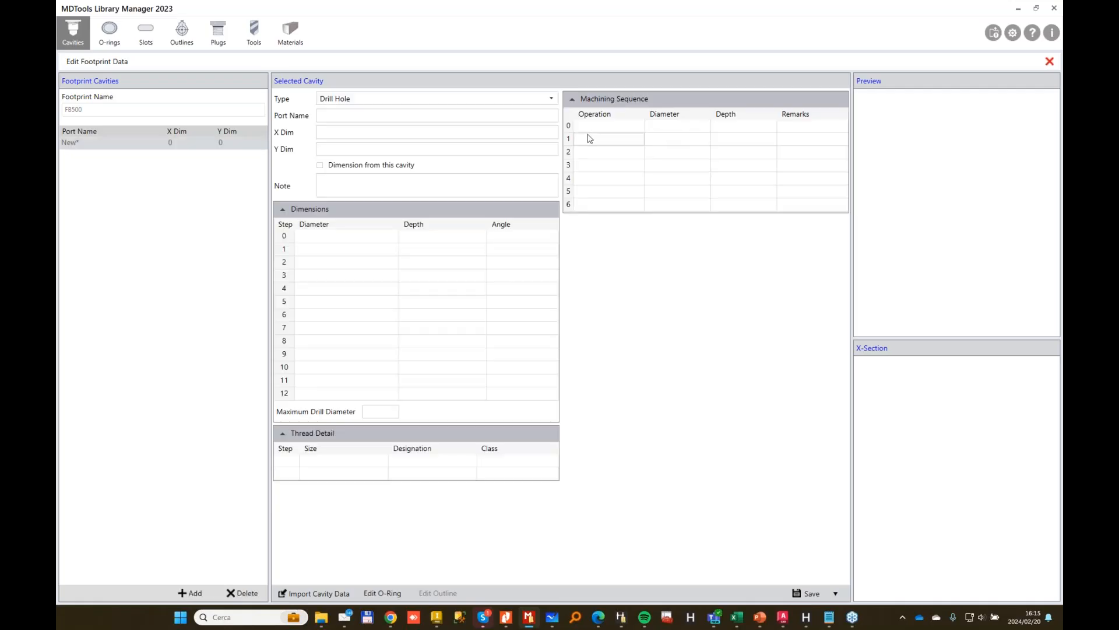
pyautogui.click(358, 115)
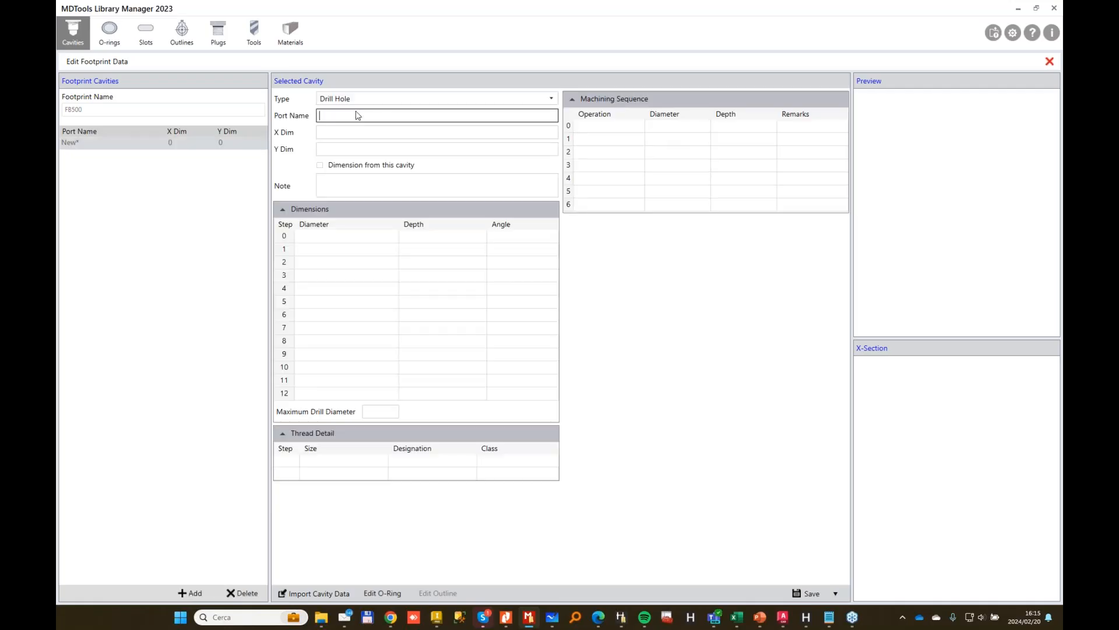
pyautogui.press('capslock')
pyautogui.write('out')
pyautogui.press('BackSpace')
pyautogui.press('BackSpace')
pyautogui.press('BackSpace')
pyautogui.press('capslock')
pyautogui.write('OUT')
pyautogui.press('Tab')
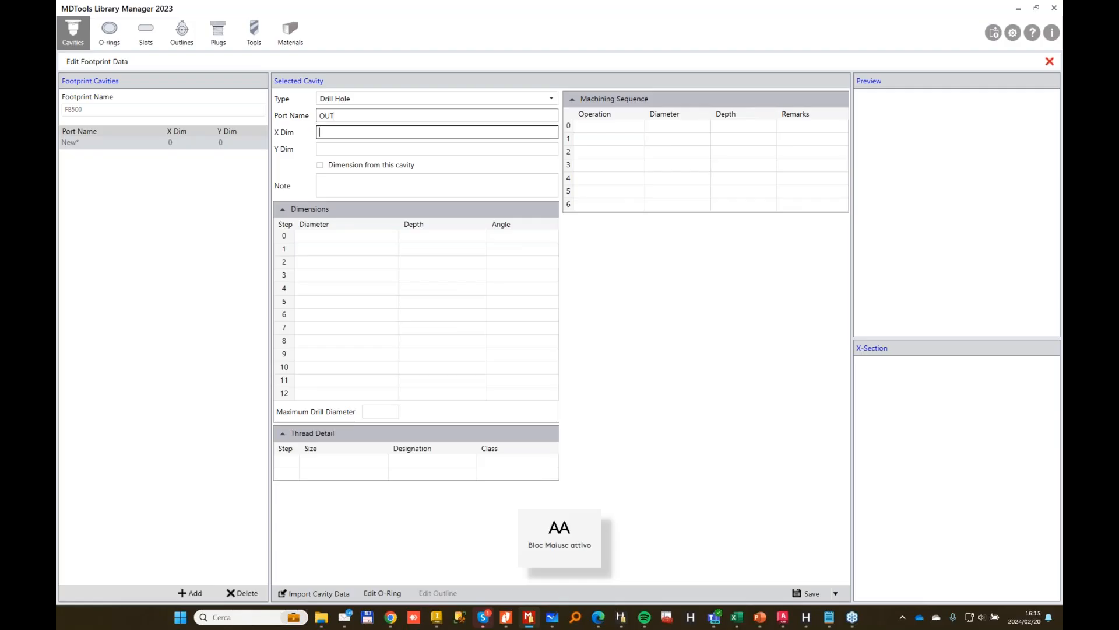
pyautogui.write('0')
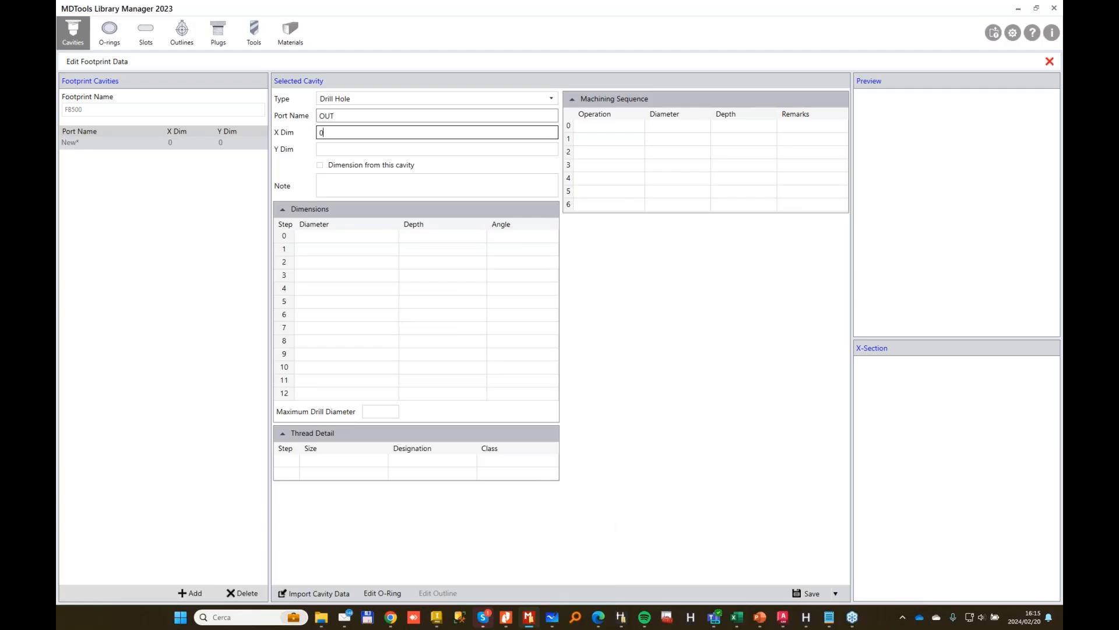
pyautogui.press('Tab')
pyautogui.write('26')
pyautogui.press('Tab')
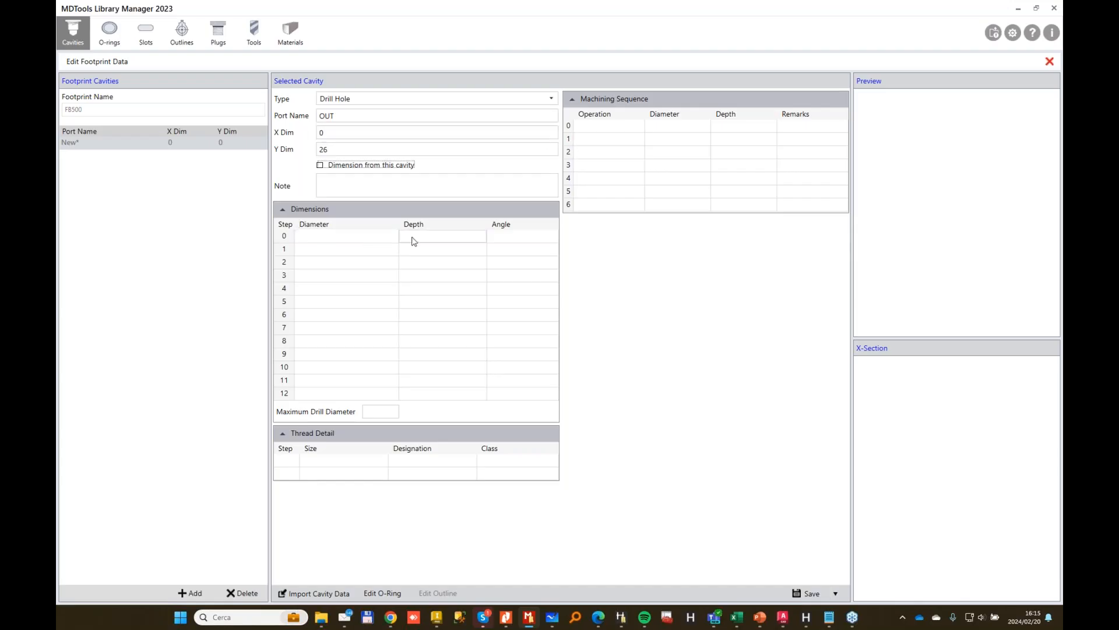
# Define step 0 of the OUT hole with diameter 16, depth 20 and angle 59, and set its maximum drill diameter to 16.
pyautogui.click(367, 237)
pyautogui.write('16')
pyautogui.press('Tab')
pyautogui.write('20')
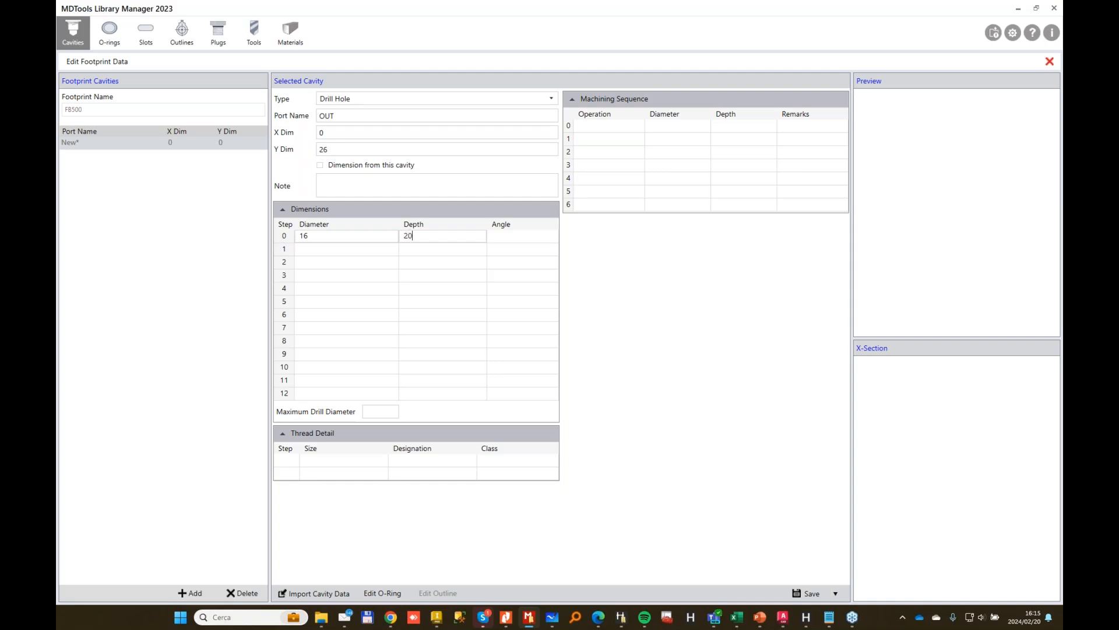
pyautogui.press('Tab')
pyautogui.write('58')
pyautogui.press('BackSpace')
pyautogui.write('9')
pyautogui.click(380, 411)
pyautogui.write('16')
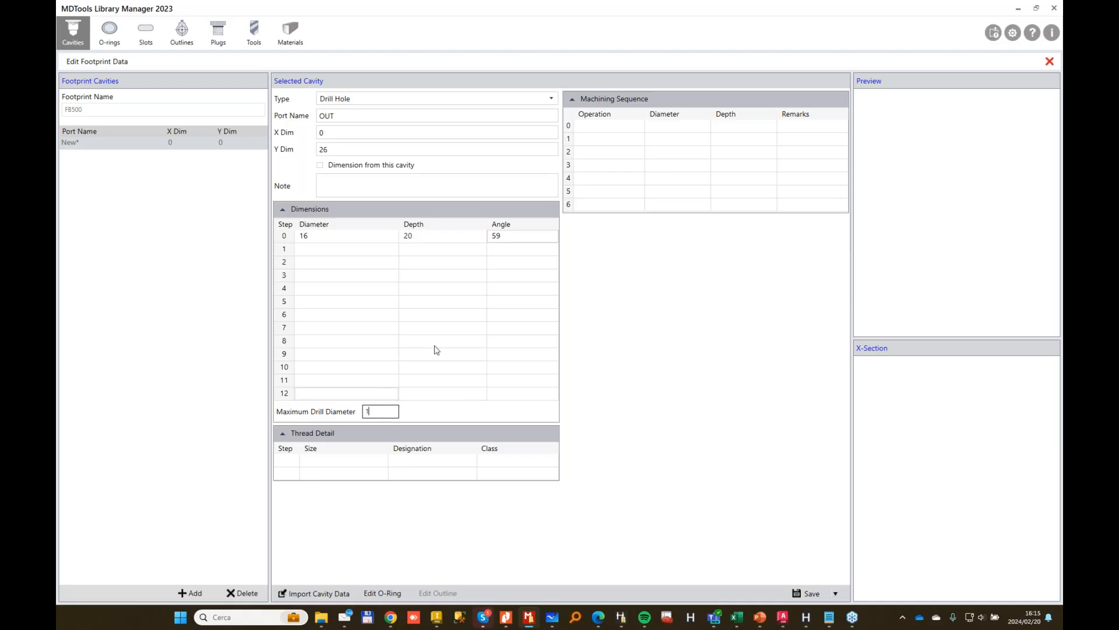
# Set the OUT hole's first machining operation to $STEP0 for both diameter and depth, and save the hole.
pyautogui.click(664, 127)
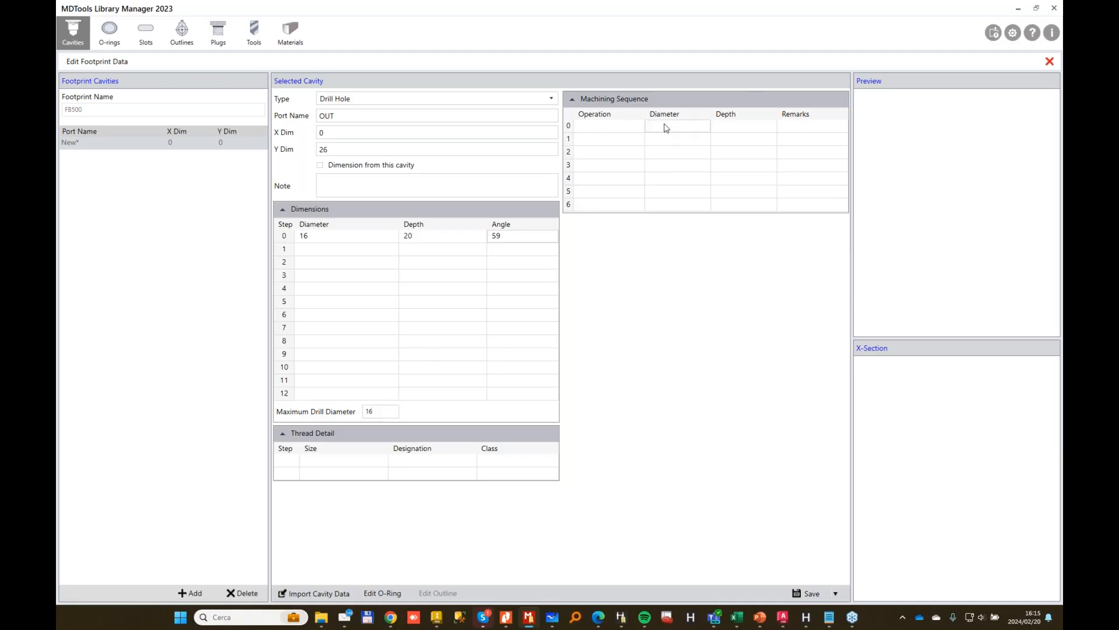
pyautogui.write('$STEP0')
pyautogui.hotkey('ctrl', 'a')
pyautogui.hotkey('ctrl', 'c')
pyautogui.click(736, 126)
pyautogui.hotkey('ctrl', 'v')
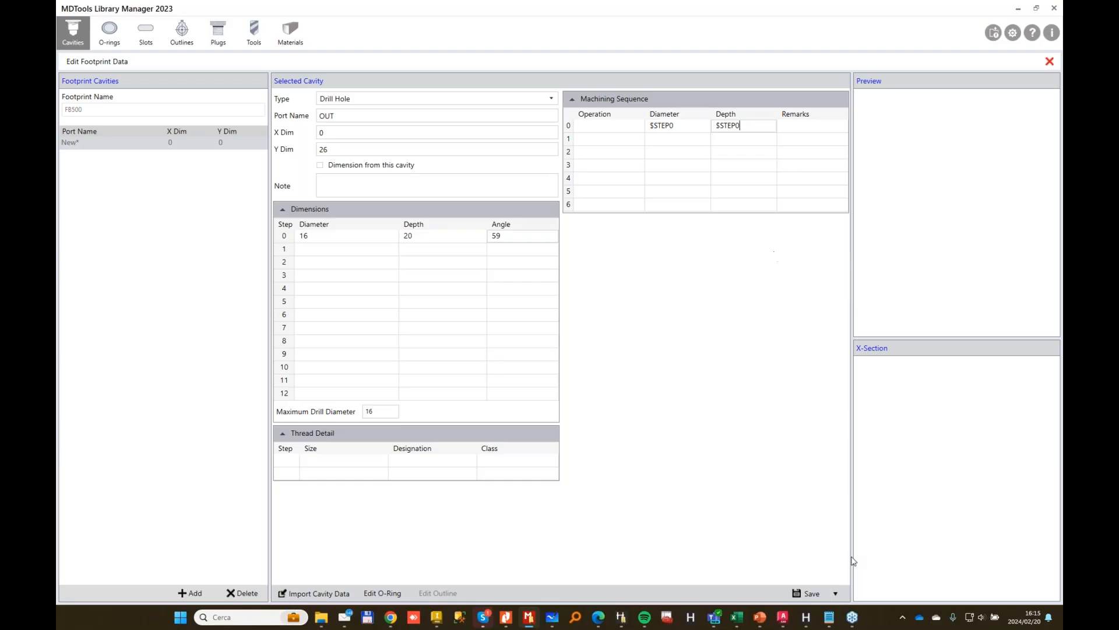
pyautogui.click(814, 594)
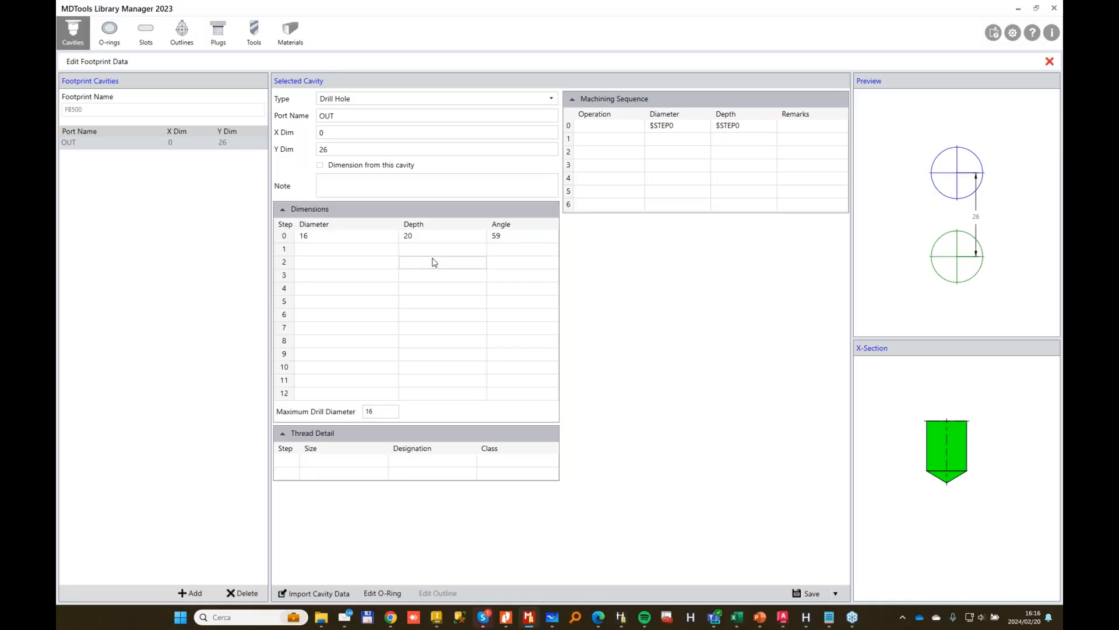
# Try to add another cavity to the footprint by importing the M12x1.75 bolt hole data.
pyautogui.click(191, 591)
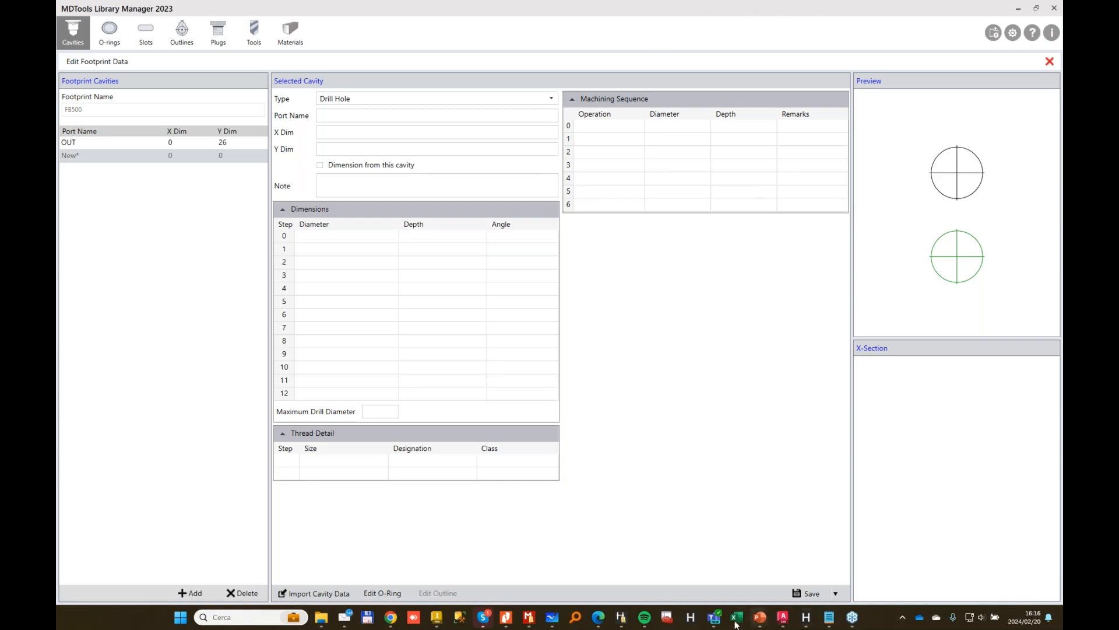
pyautogui.moveTo(530, 621)
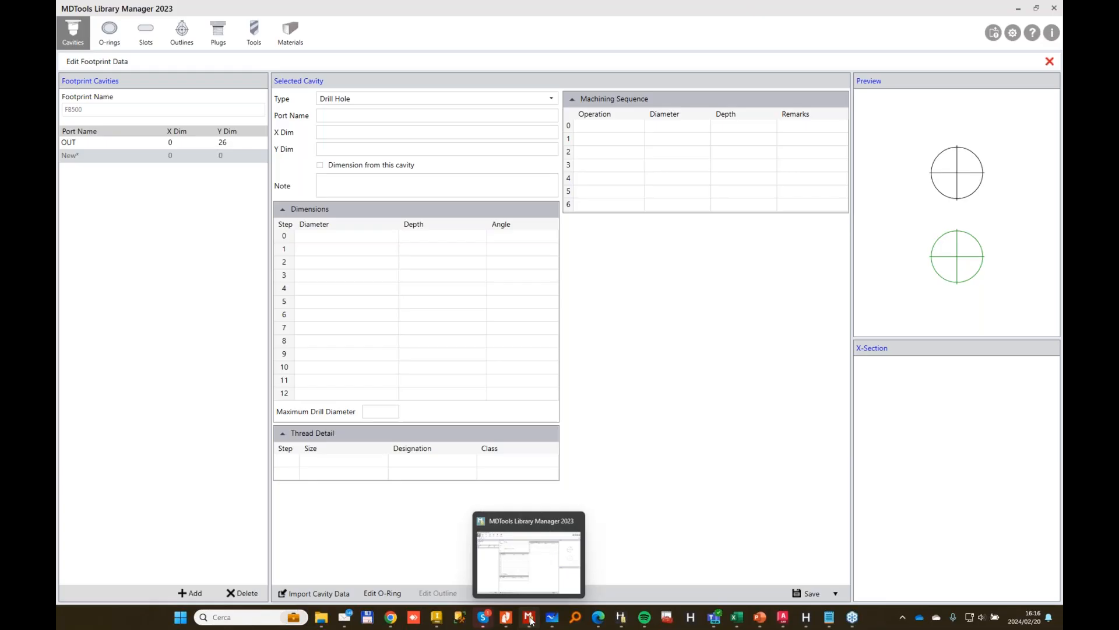
pyautogui.click(570, 568)
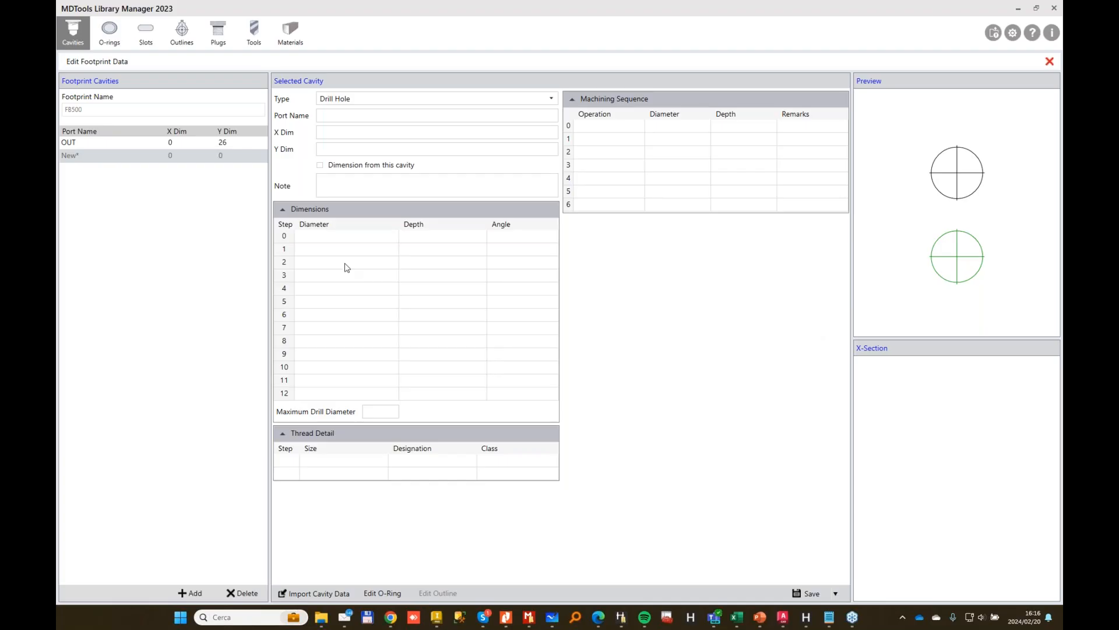
pyautogui.click(315, 593)
pyautogui.hotkey('alt', 'Tab')
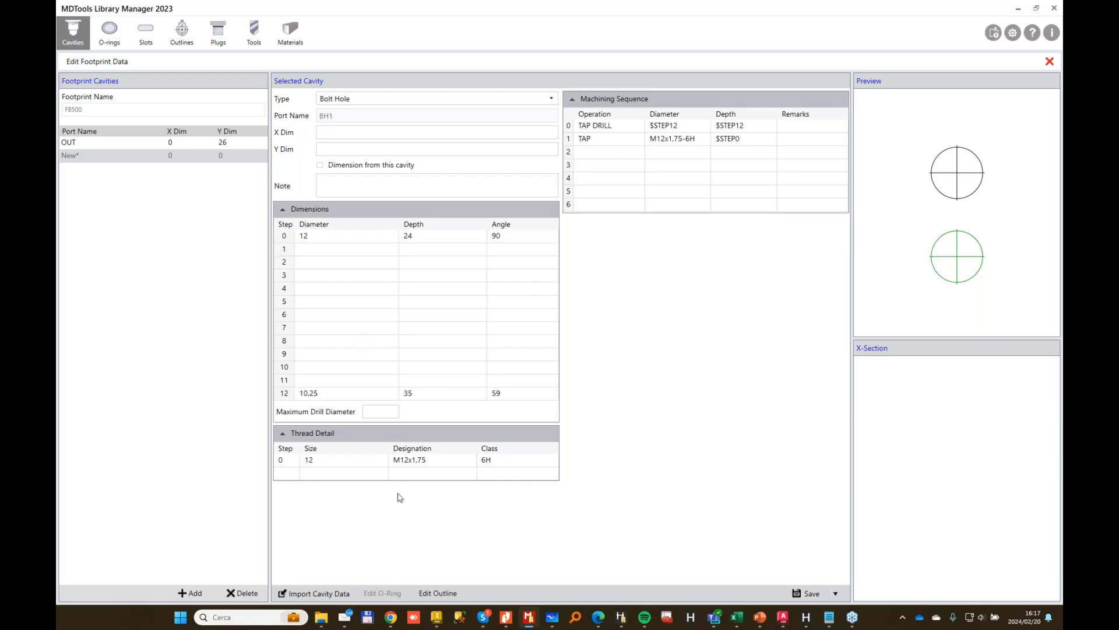
pyautogui.click(325, 596)
pyautogui.click(1055, 9)
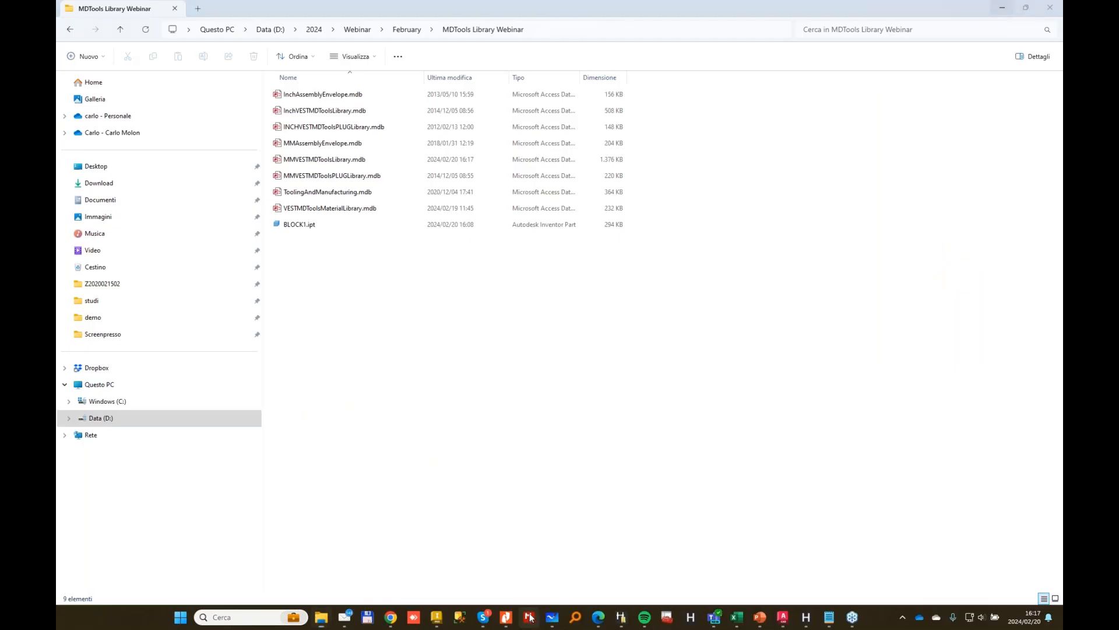
# Return to MDTools Library Manager, display the MPFILTRI library's cavities and select the FB500 footprint.
pyautogui.click(1004, 5)
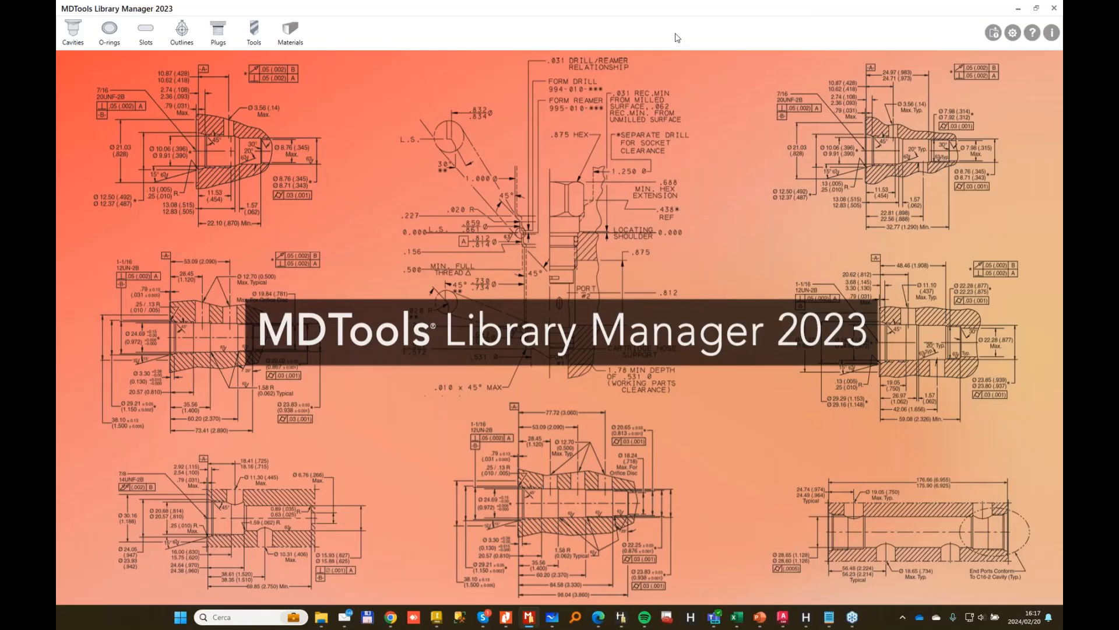
pyautogui.click(72, 30)
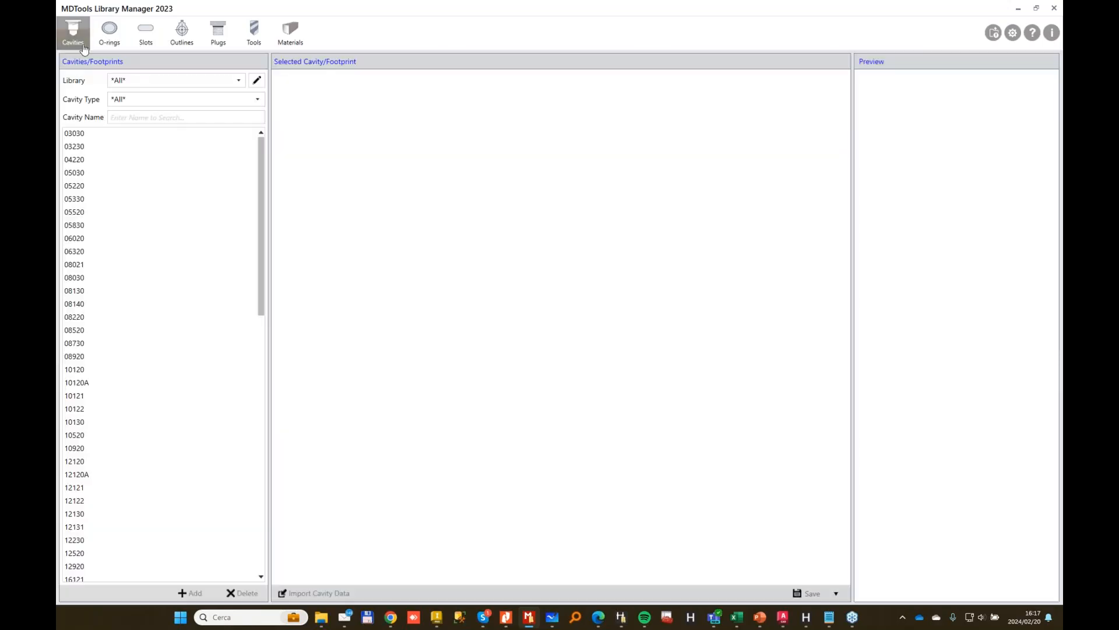
pyautogui.click(210, 82)
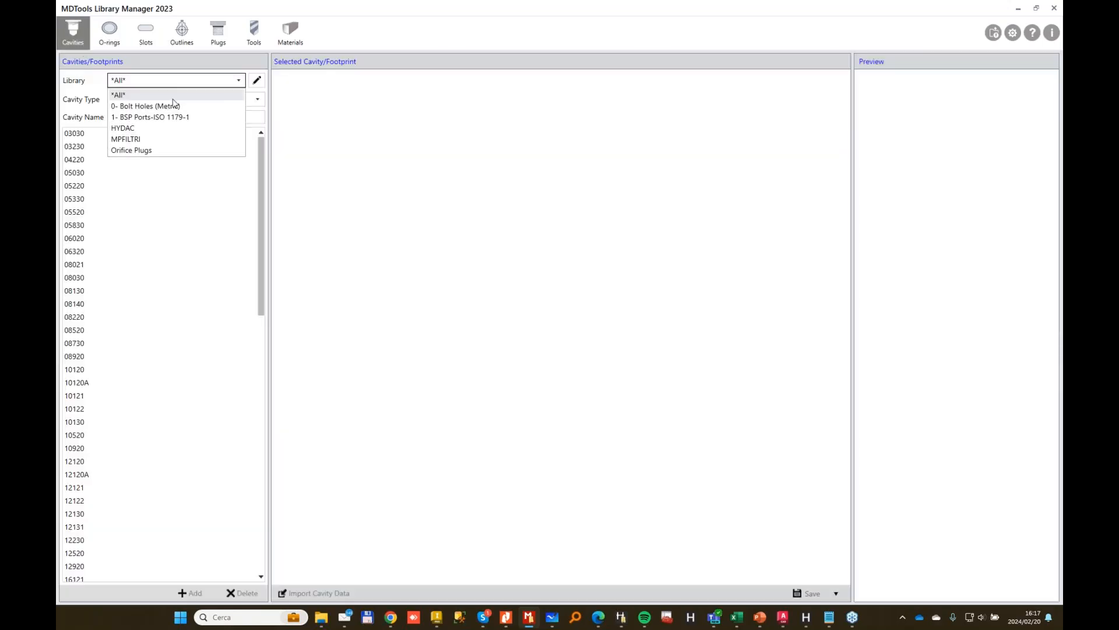
pyautogui.click(146, 139)
pyautogui.click(114, 135)
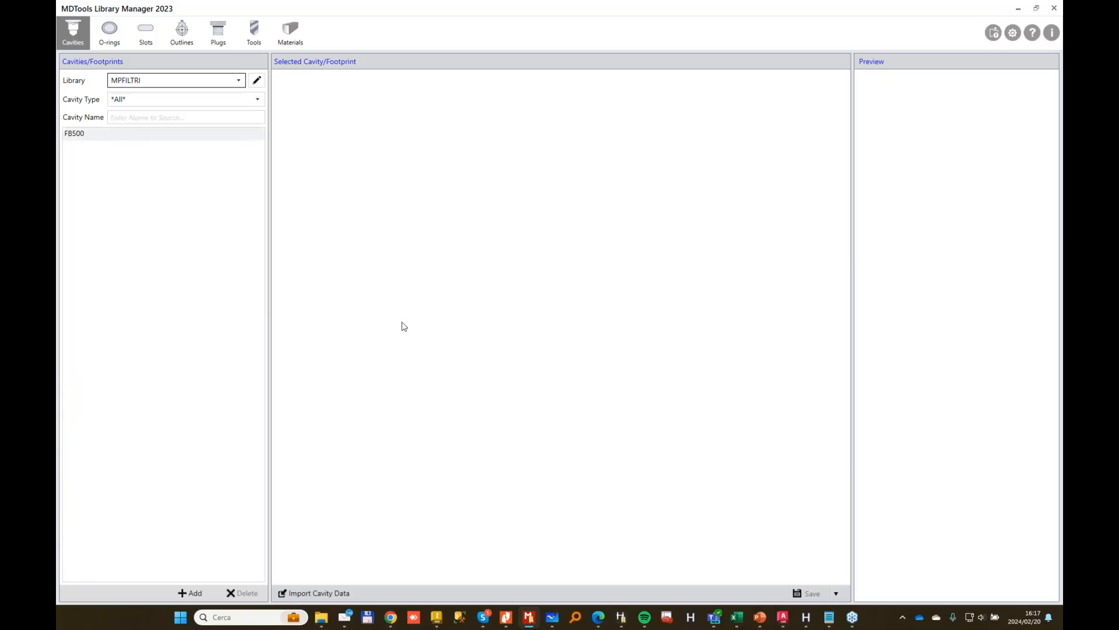
# Open the FB500 footprint data and add a cavity with imported M12x1.75-6H data from the 0- Bolt Holes (Metric) library.
pyautogui.click(450, 589)
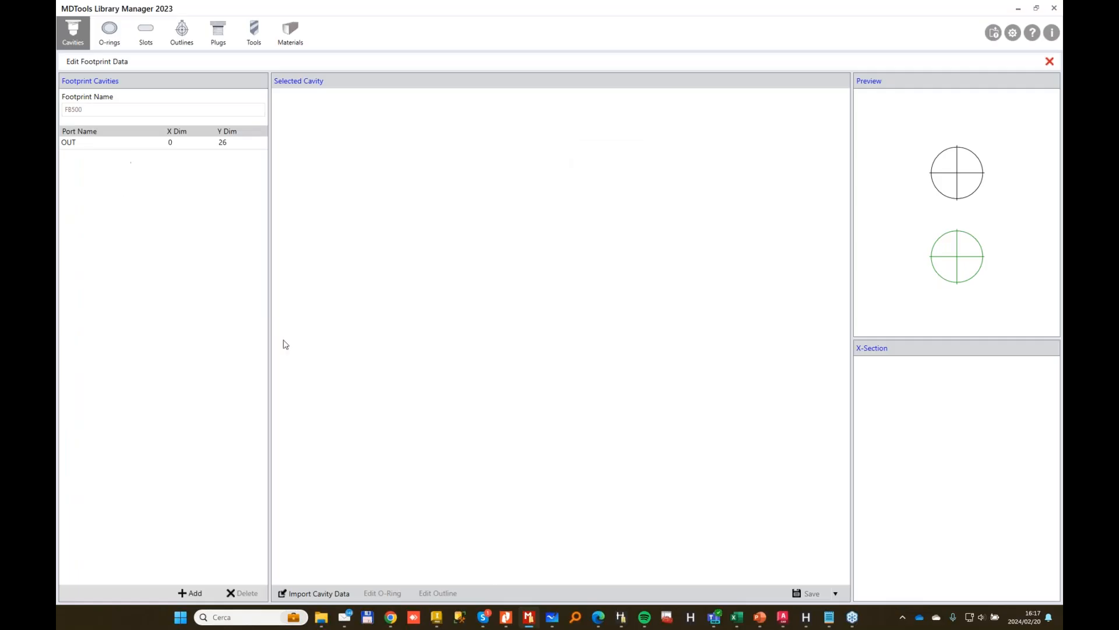
pyautogui.click(191, 592)
pyautogui.click(312, 594)
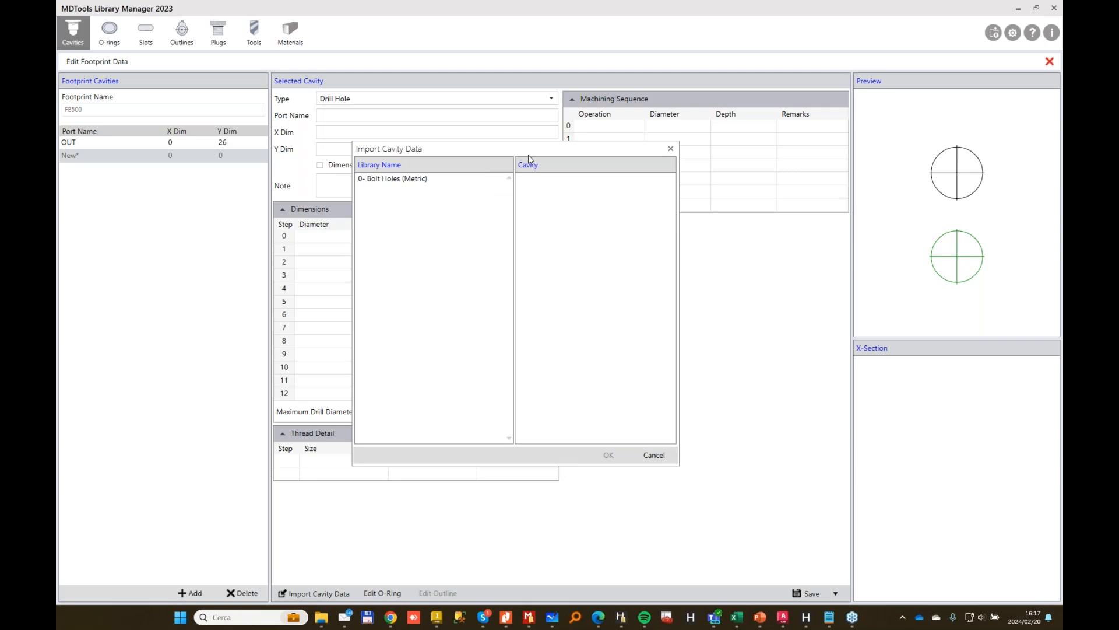
pyautogui.click(420, 180)
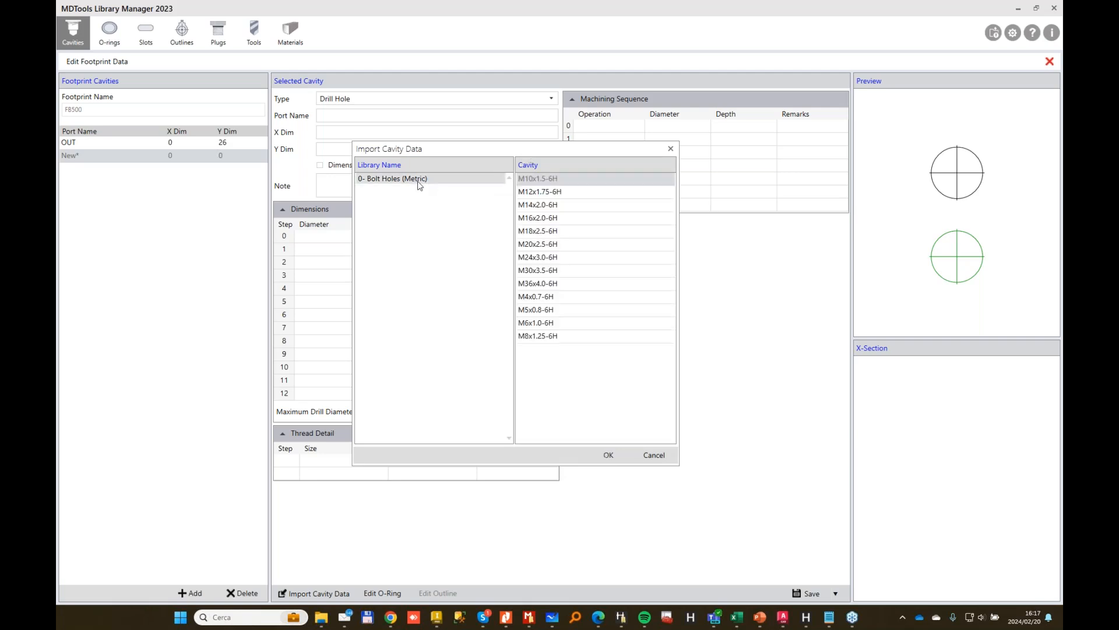
pyautogui.click(538, 191)
pyautogui.click(608, 455)
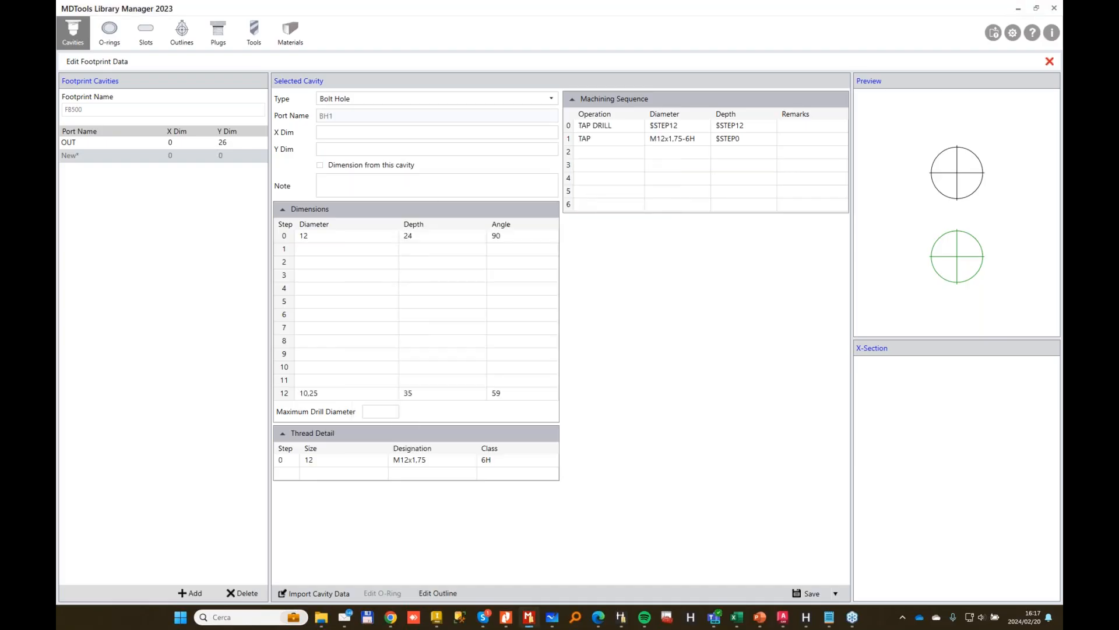
# Save the new bolt hole BH1 at X -29 and Y 0, and correct its Y dimension to 13.5.
pyautogui.click(352, 132)
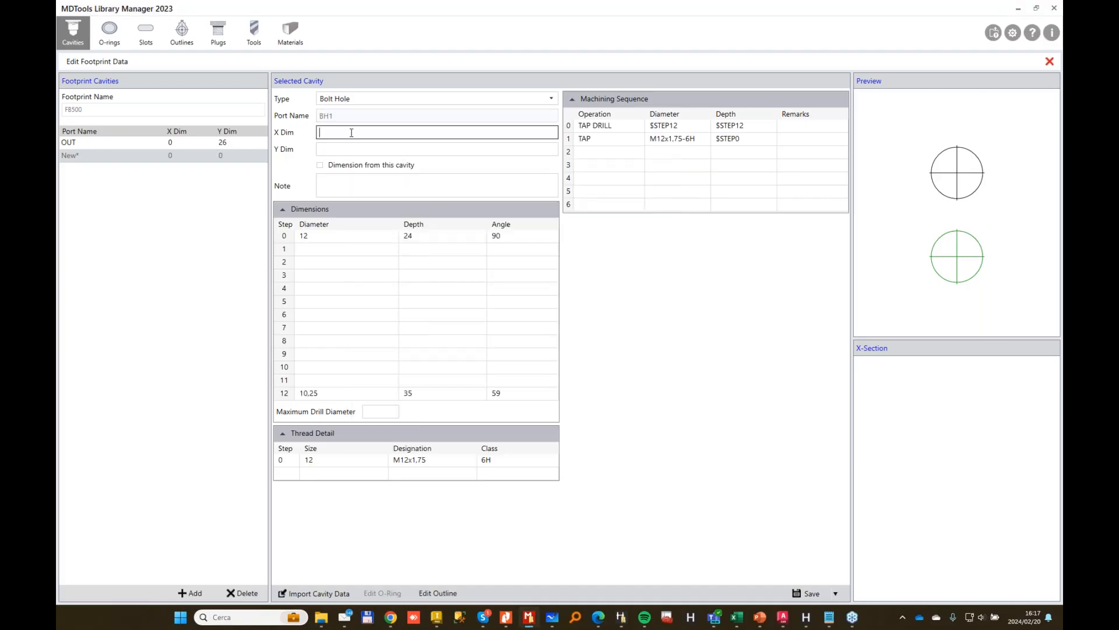
pyautogui.write('-29')
pyautogui.press('Tab')
pyautogui.write('0')
pyautogui.press('Tab')
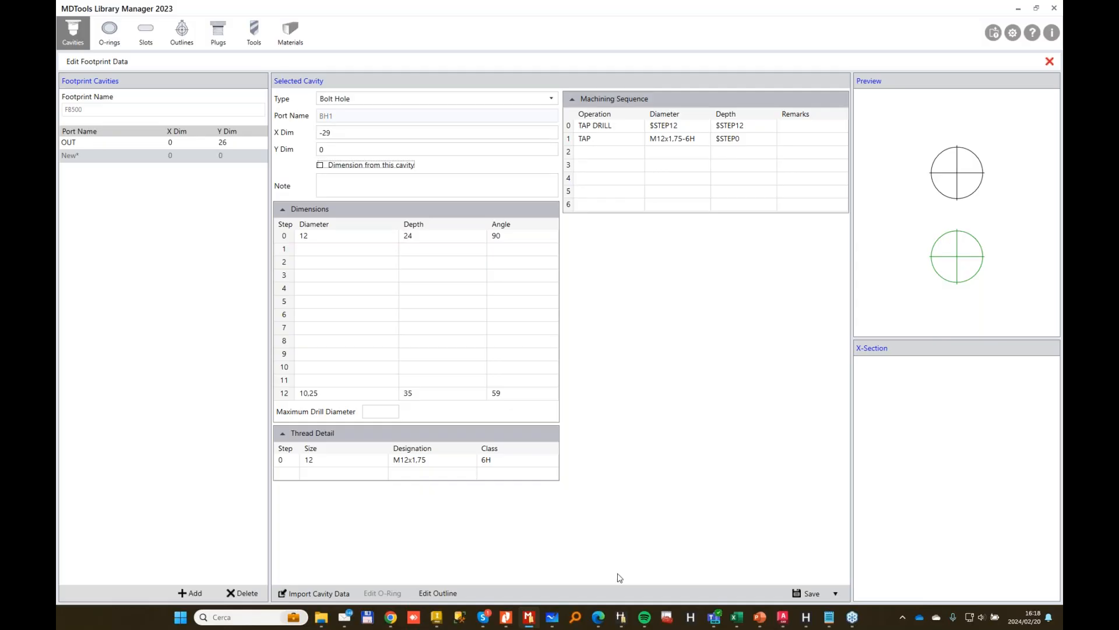
pyautogui.click(809, 594)
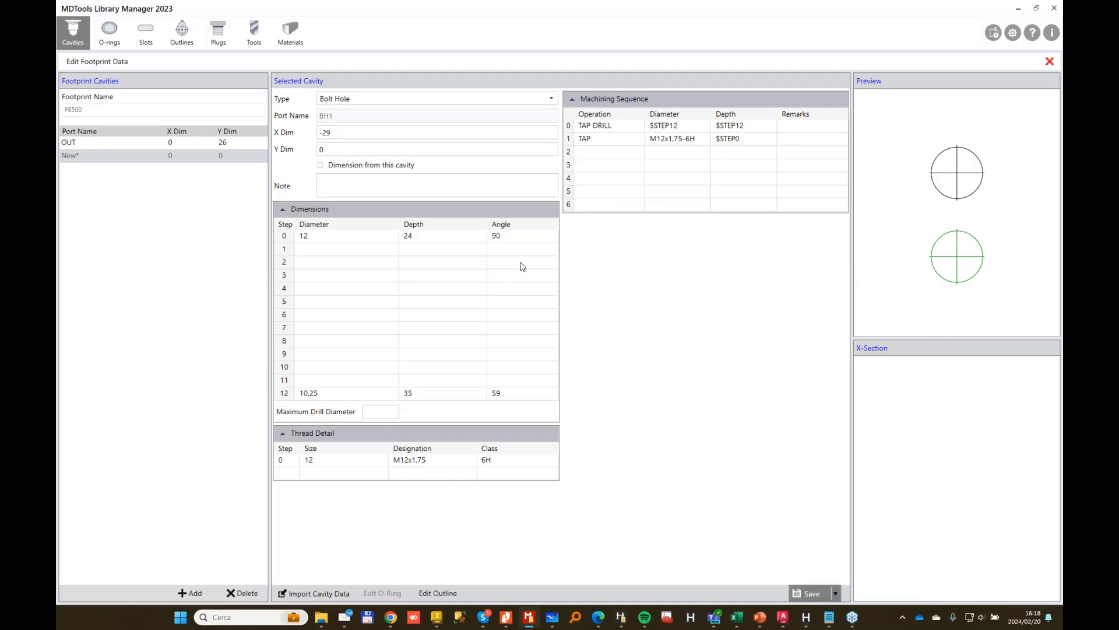
pyautogui.click(335, 145)
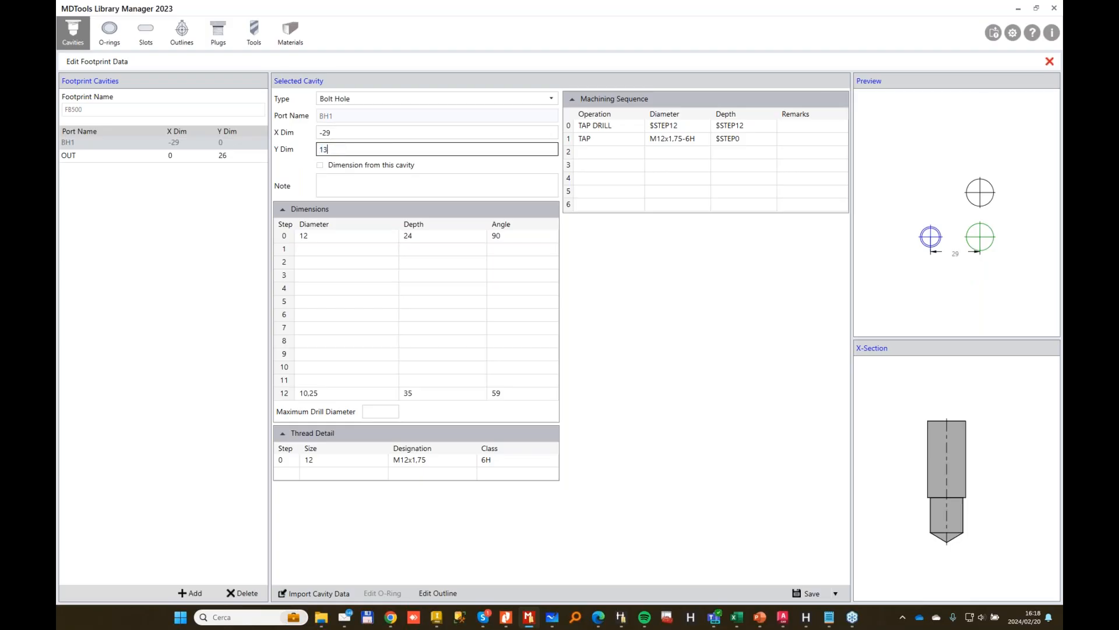
pyautogui.click(795, 598)
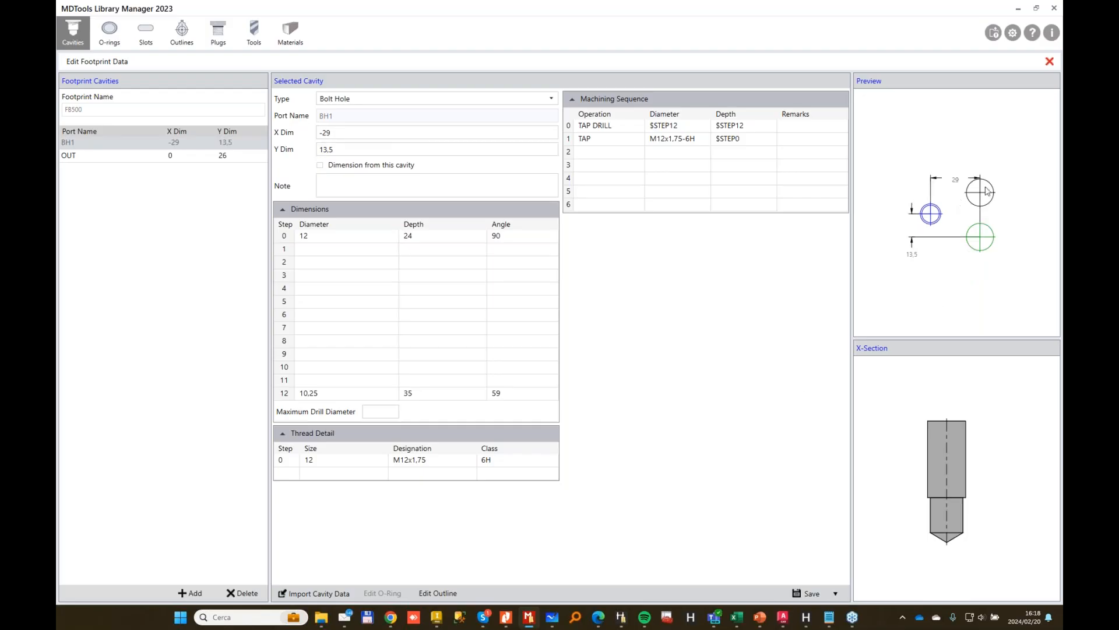
# Save a copy of bolt hole BH1 at X +29 and Y 13.5 as a second bolt hole, and close the footprint data.
pyautogui.click(339, 136)
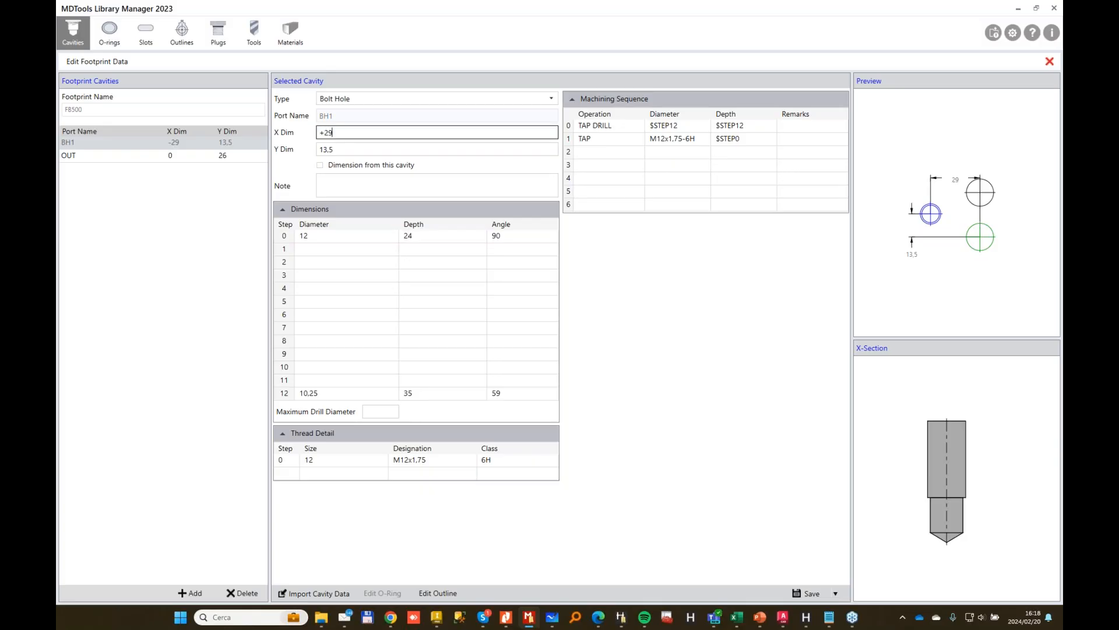
pyautogui.write('+29')
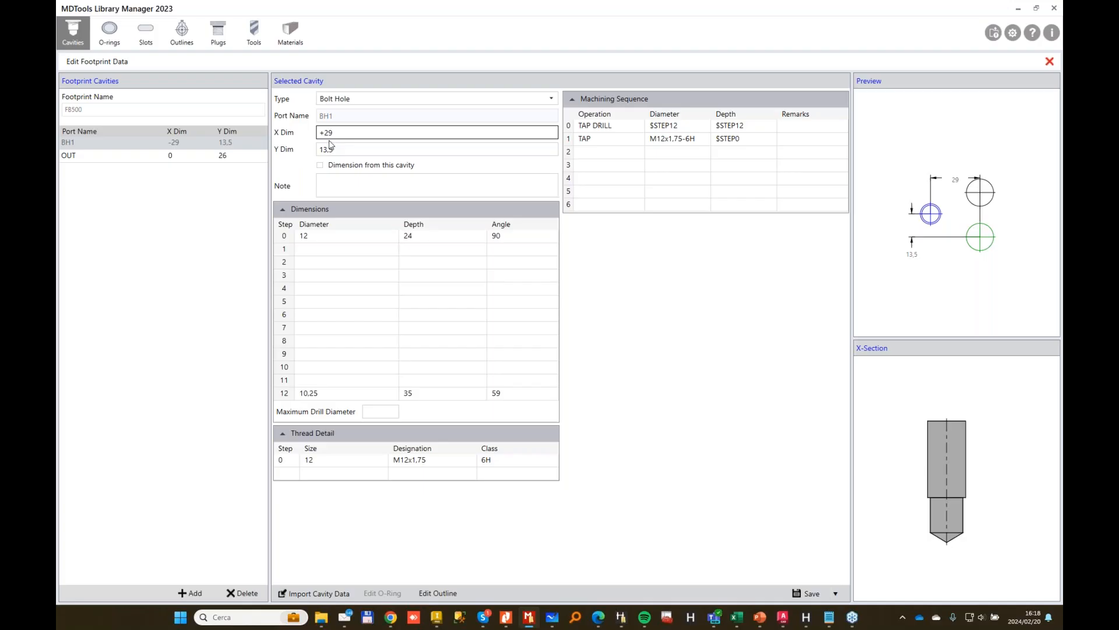
pyautogui.click(835, 593)
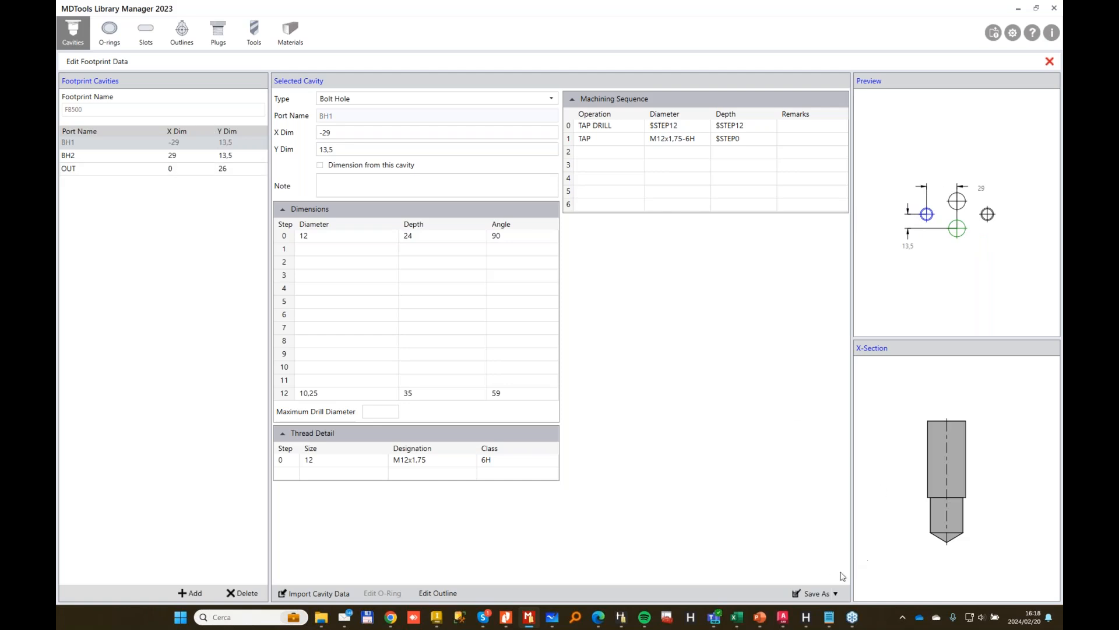
pyautogui.click(835, 592)
pyautogui.click(810, 559)
pyautogui.click(1050, 61)
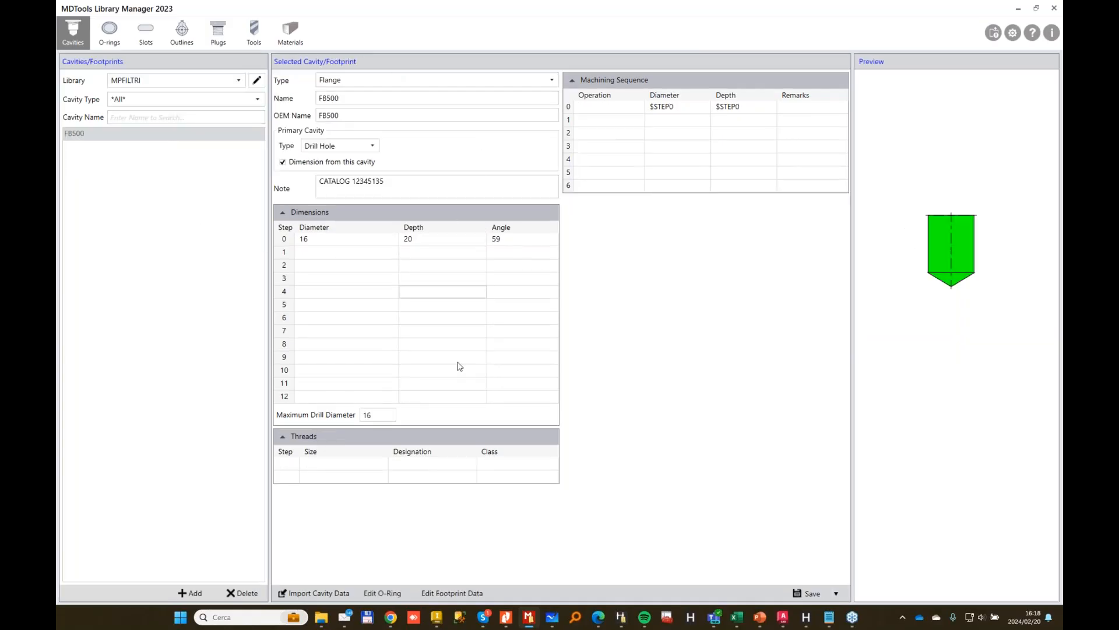
# Reopen the FB500 footprint data, select bolt hole BH1 and open the outline for editing.
pyautogui.click(447, 594)
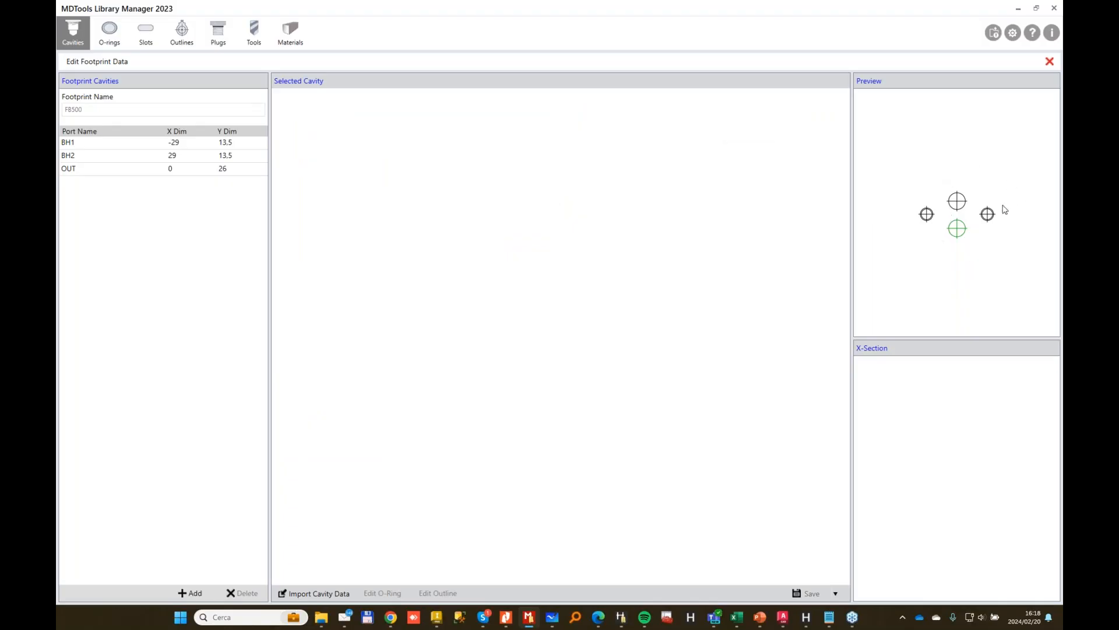
pyautogui.click(147, 146)
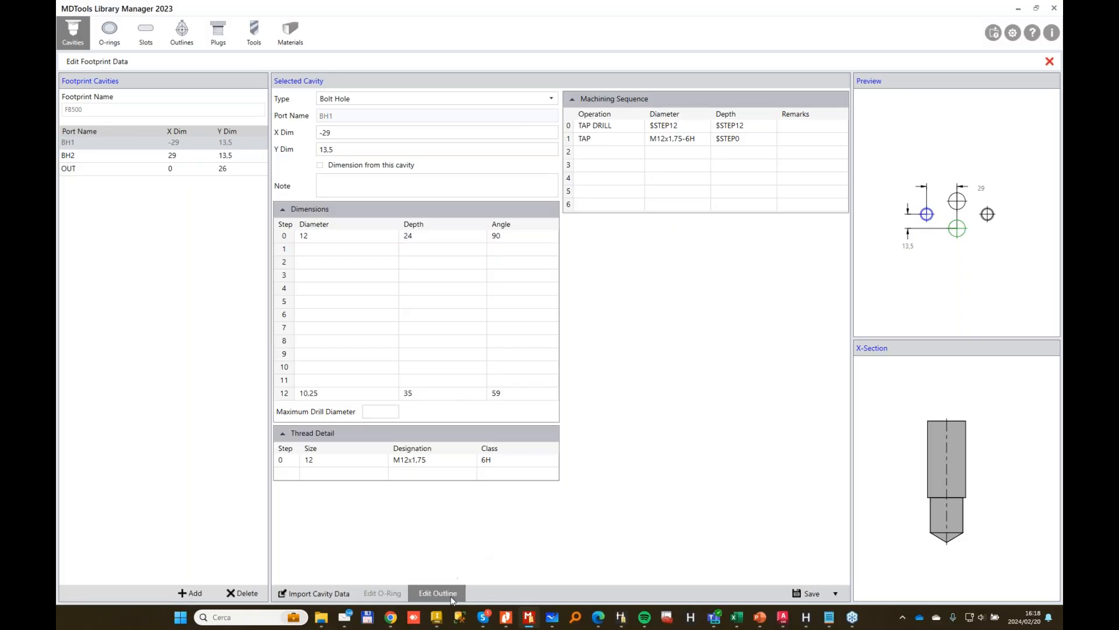
pyautogui.click(475, 578)
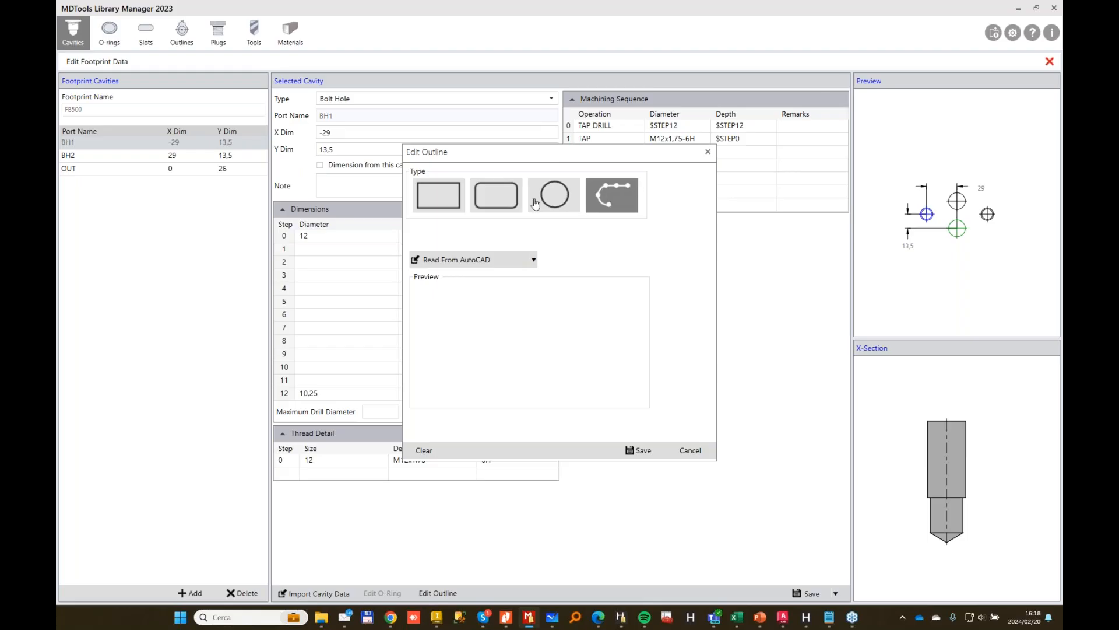
pyautogui.click(476, 264)
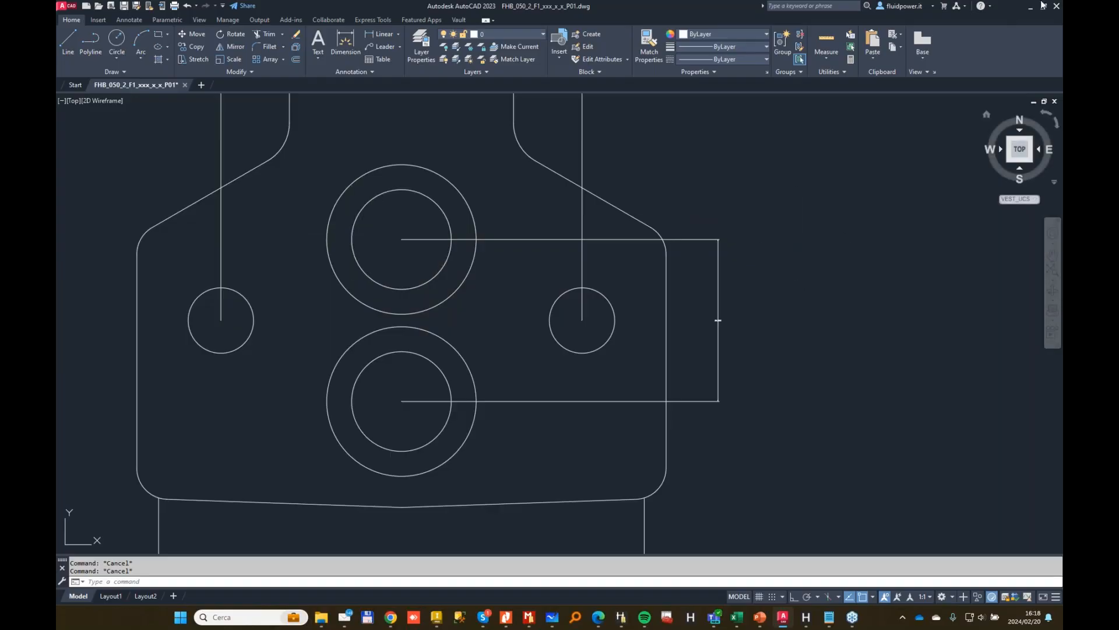
pyautogui.scroll(-4, 700, 431)
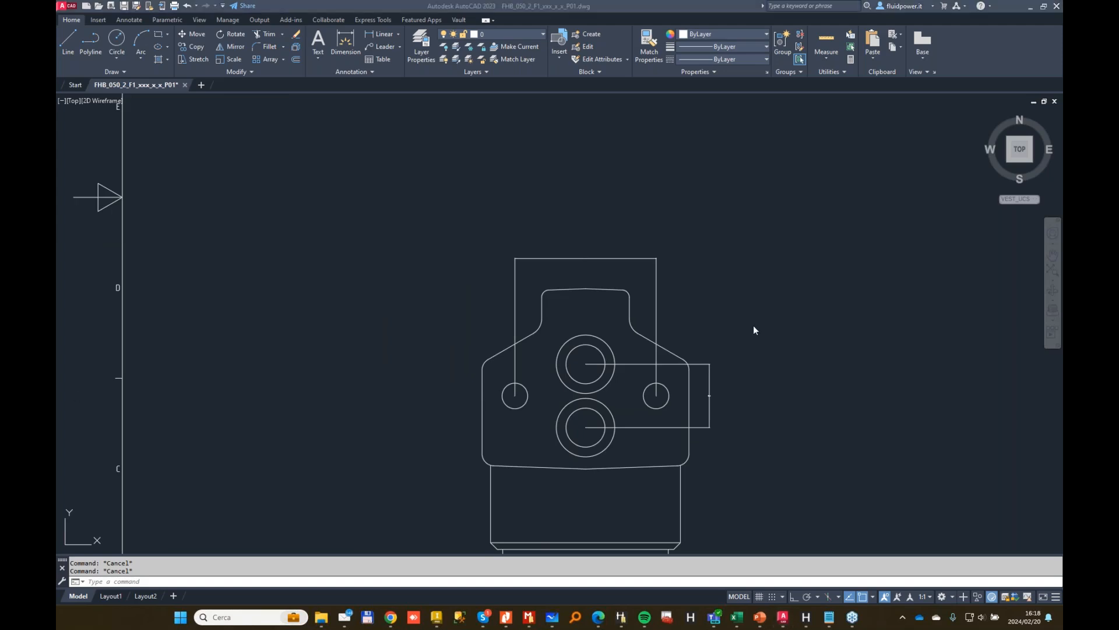
pyautogui.click(1008, 4)
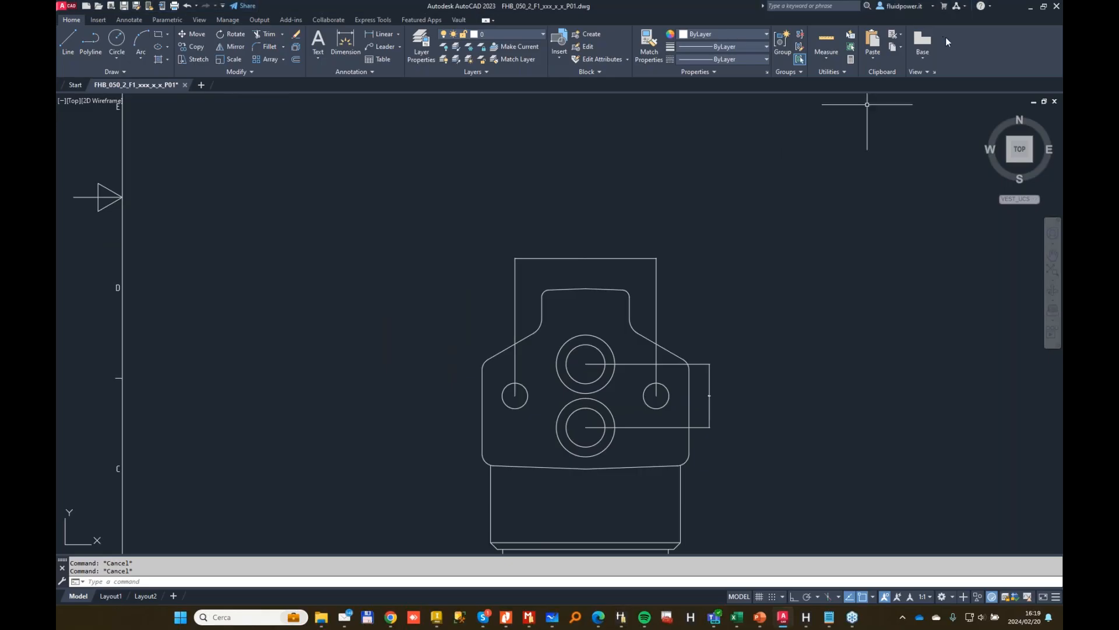
pyautogui.hotkey('alt', 'space')
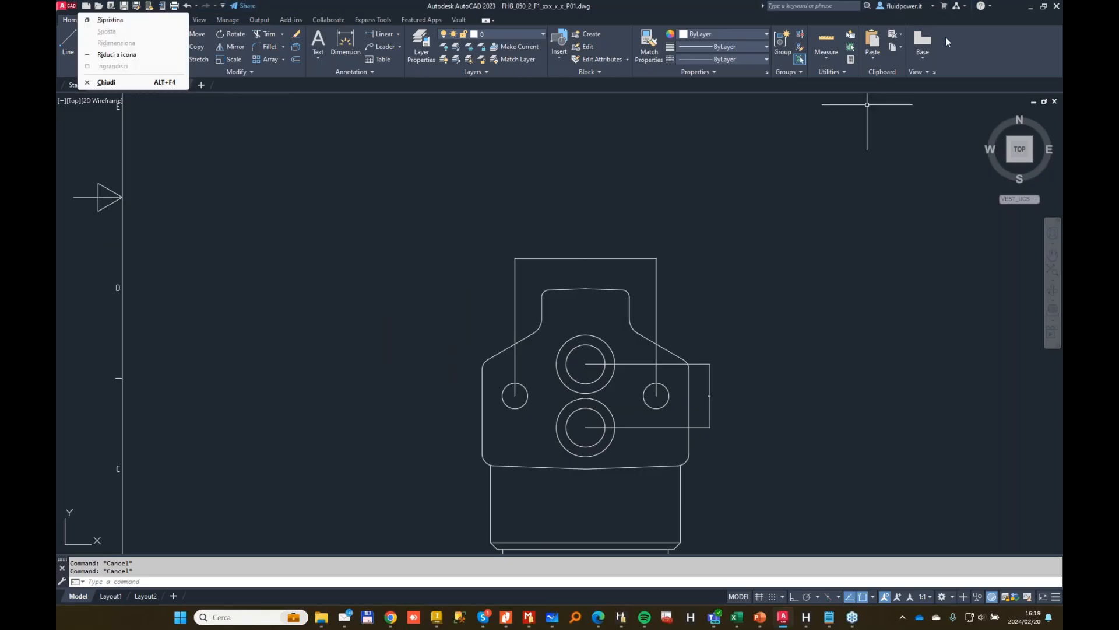
pyautogui.click(406, 187)
pyautogui.press('Escape')
pyautogui.click(1031, 7)
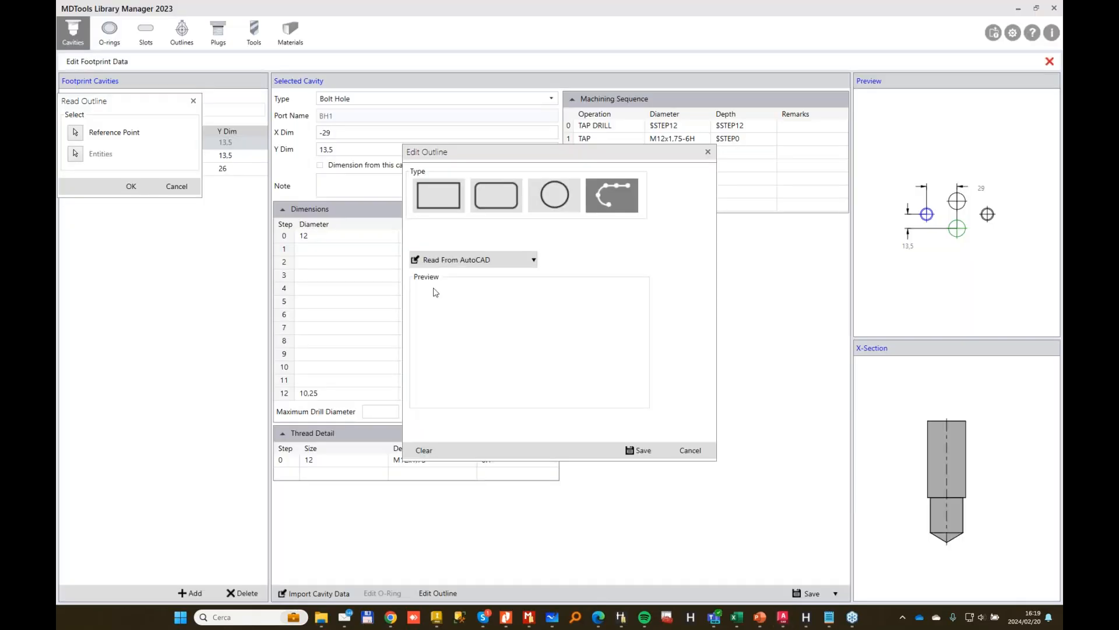
pyautogui.moveTo(193, 108); pyautogui.dragTo(419, 72)
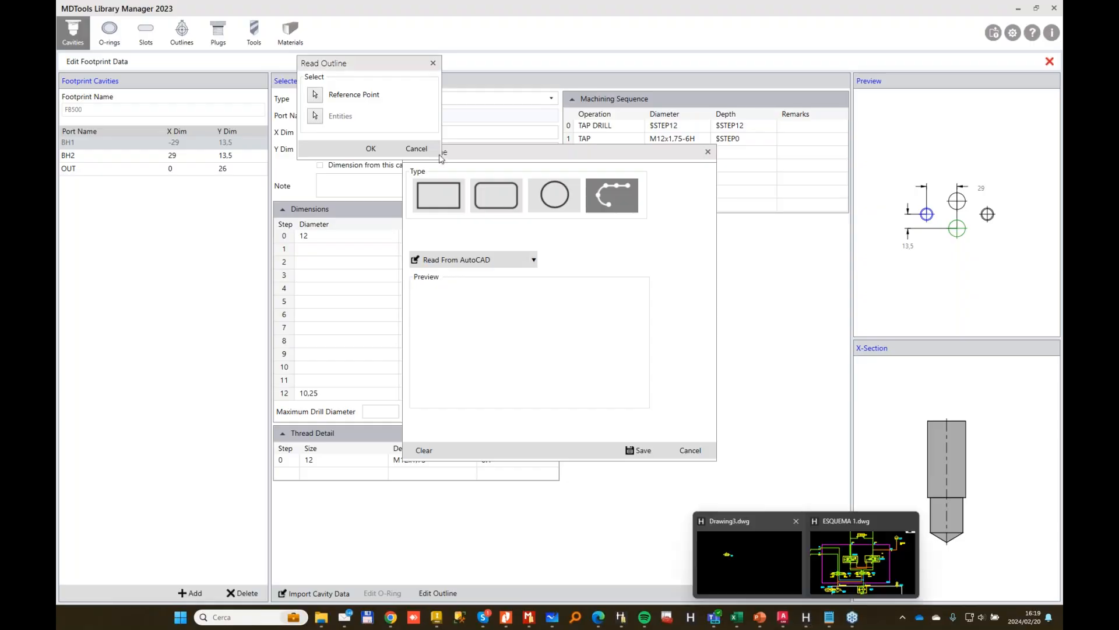
pyautogui.click(783, 617)
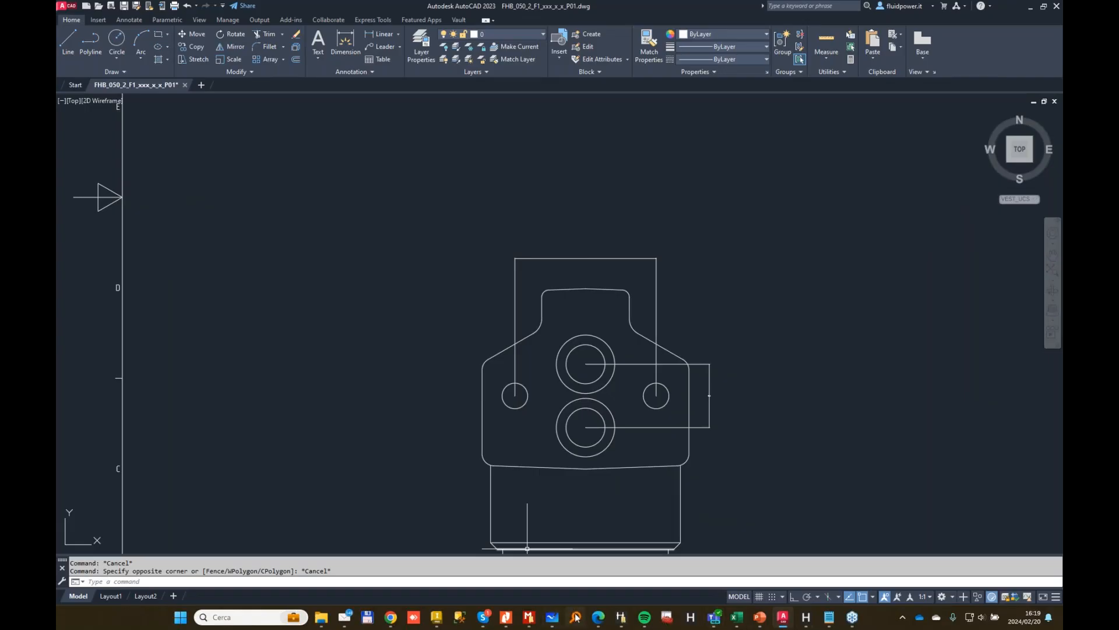
pyautogui.click(530, 618)
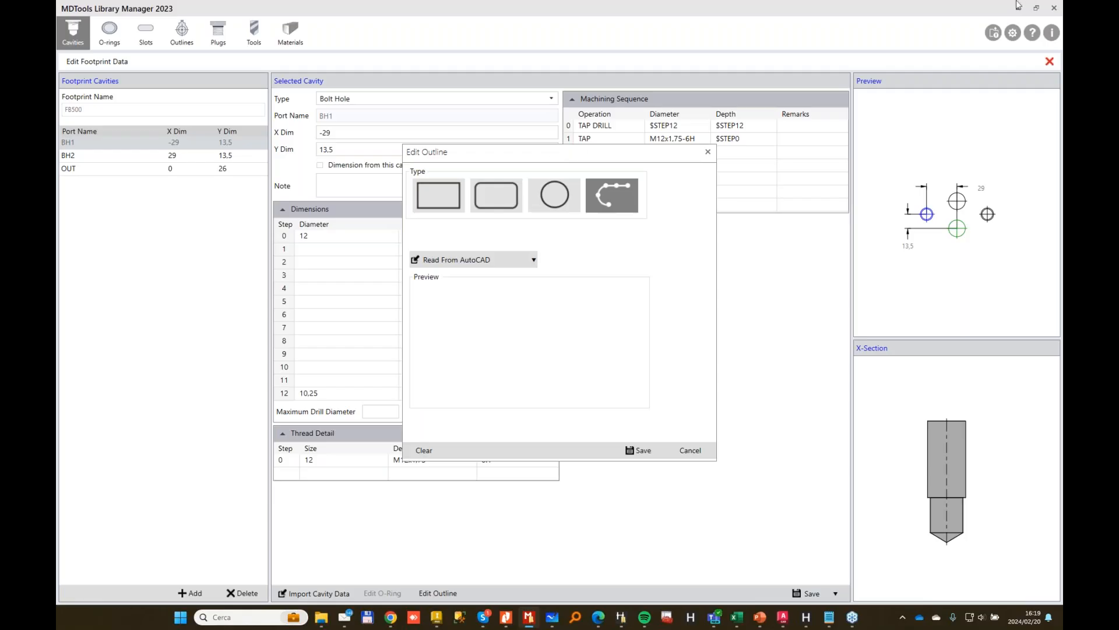
pyautogui.click(690, 450)
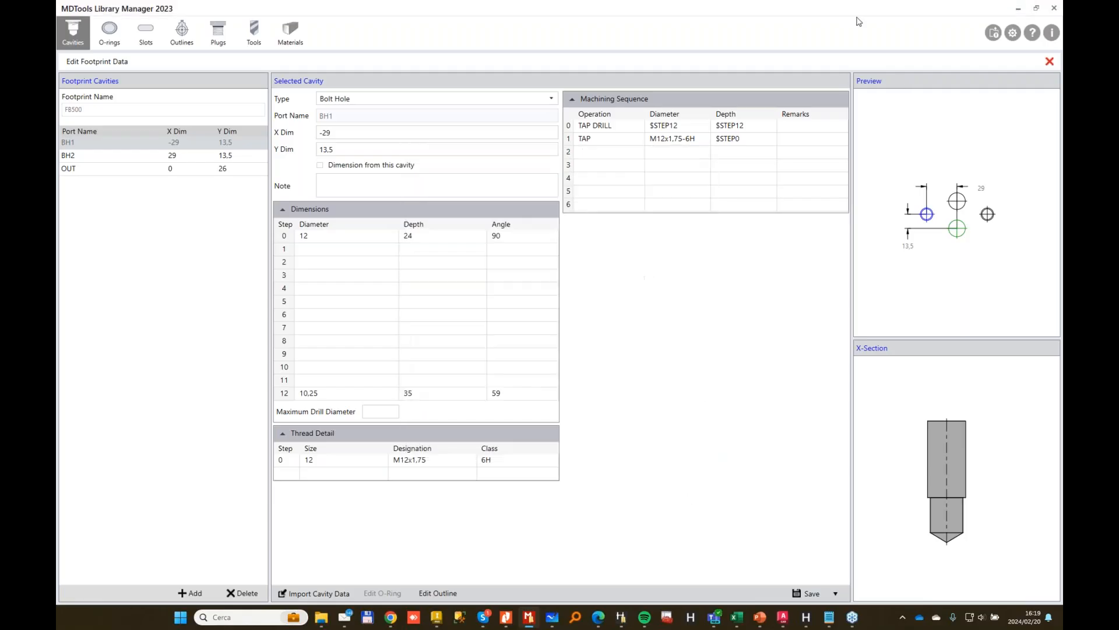
# Move the Library Manager off the AutoCAD drawing and read the outline from AutoCAD, using the lower port's centre as reference point.
pyautogui.moveTo(888, 9); pyautogui.dragTo(8, 44)
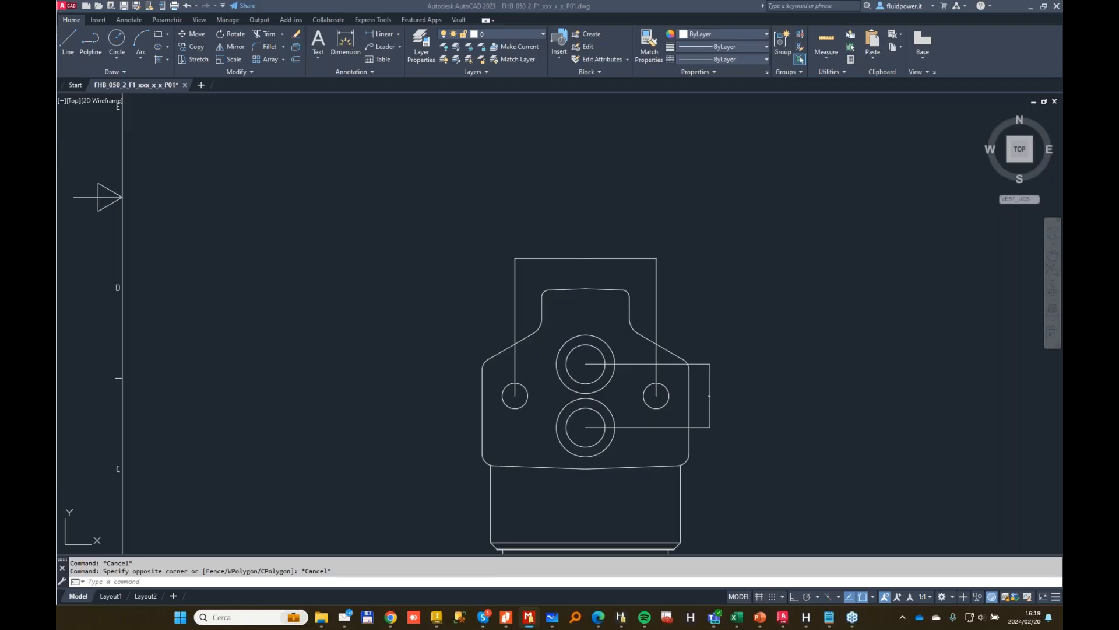
pyautogui.click(268, 275)
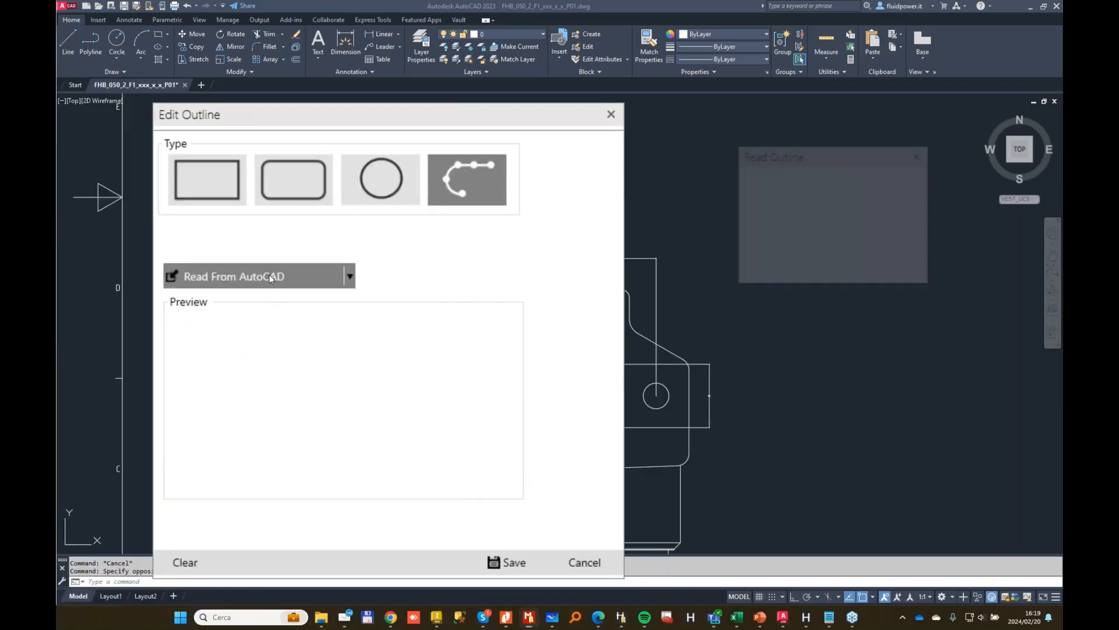
pyautogui.click(757, 199)
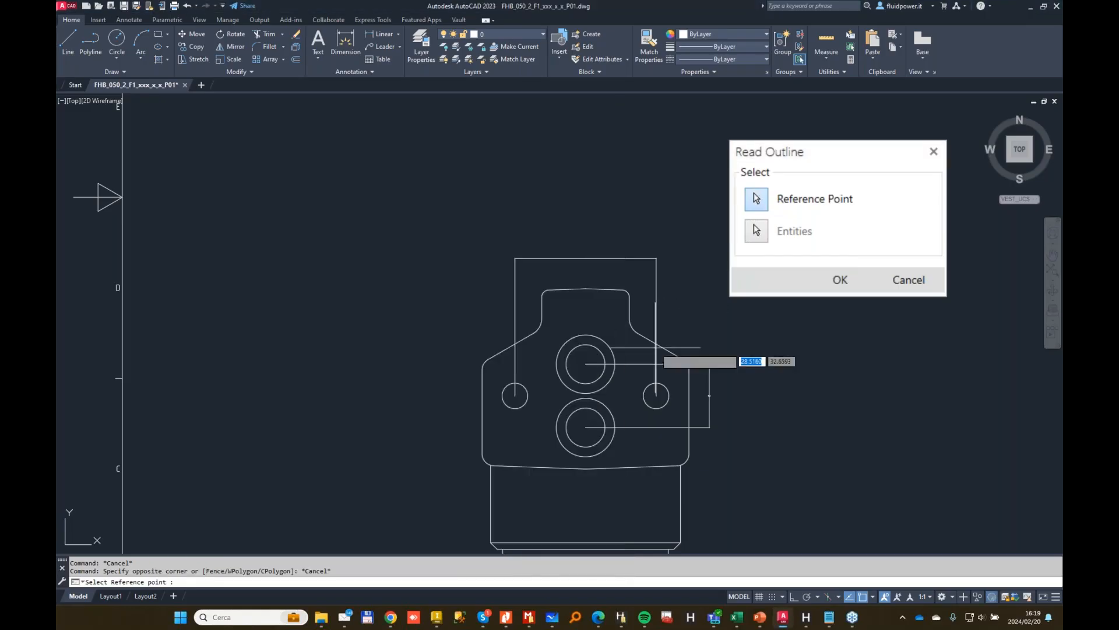
pyautogui.click(586, 427)
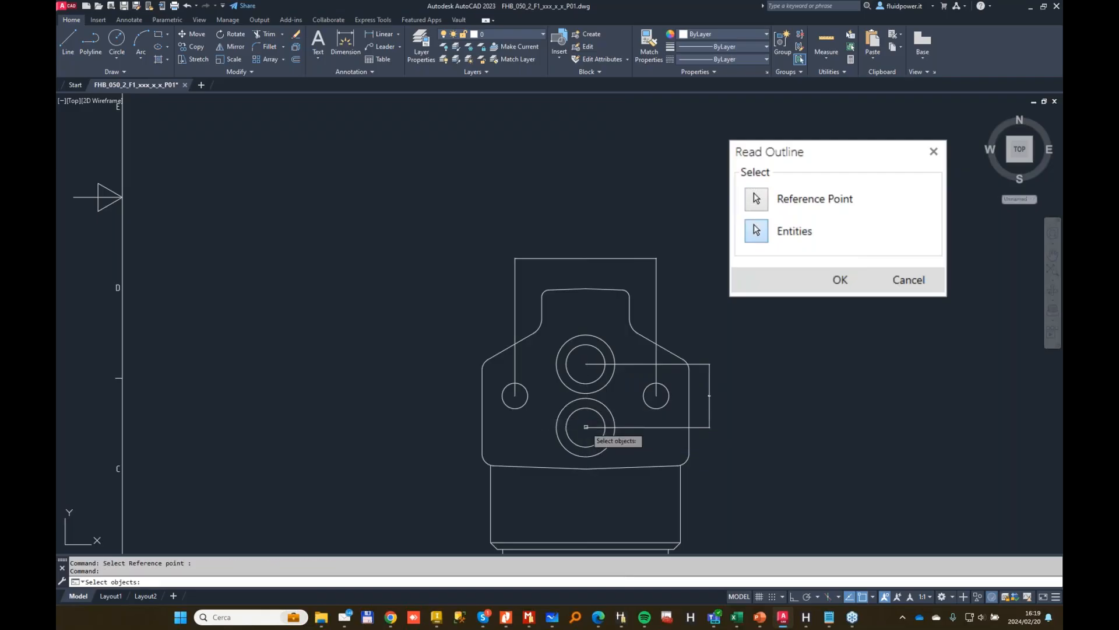
# Pick the lines and arcs of the filter outline's right half, from the top centre to the bottom centre, as outline entities.
pyautogui.click(602, 289)
pyautogui.click(629, 297)
pyautogui.click(629, 308)
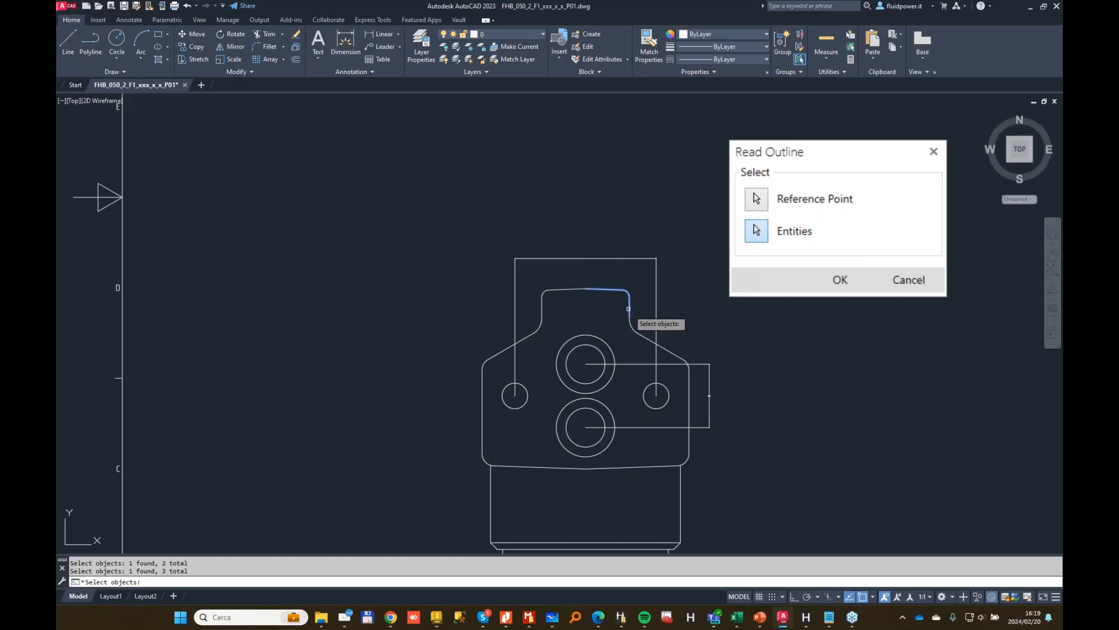
pyautogui.click(632, 325)
pyautogui.click(669, 351)
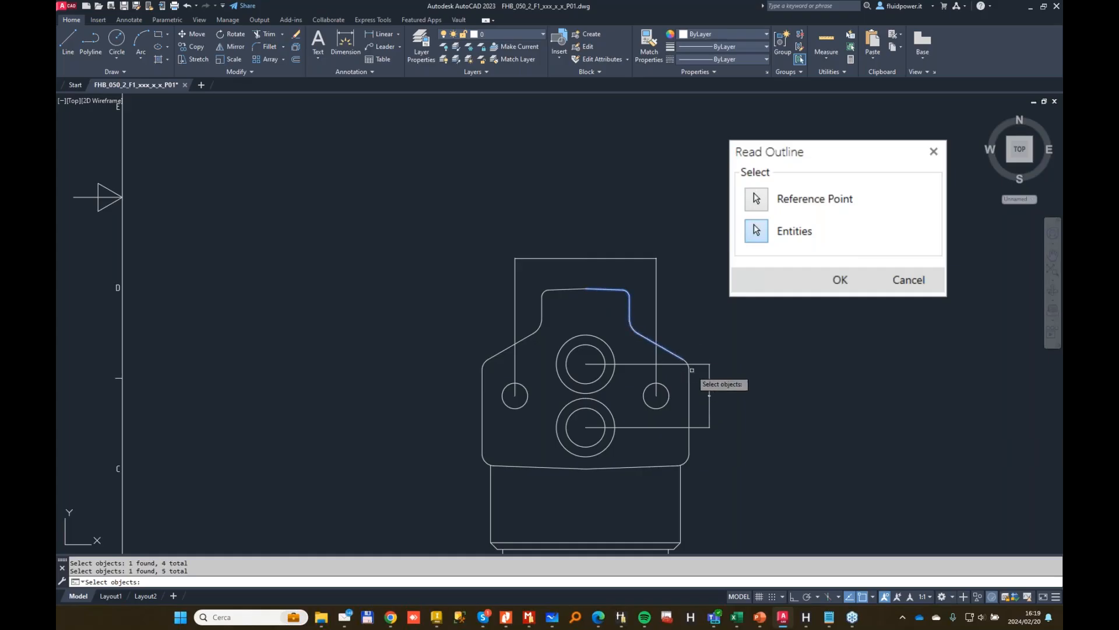
pyautogui.click(687, 365)
pyautogui.click(690, 382)
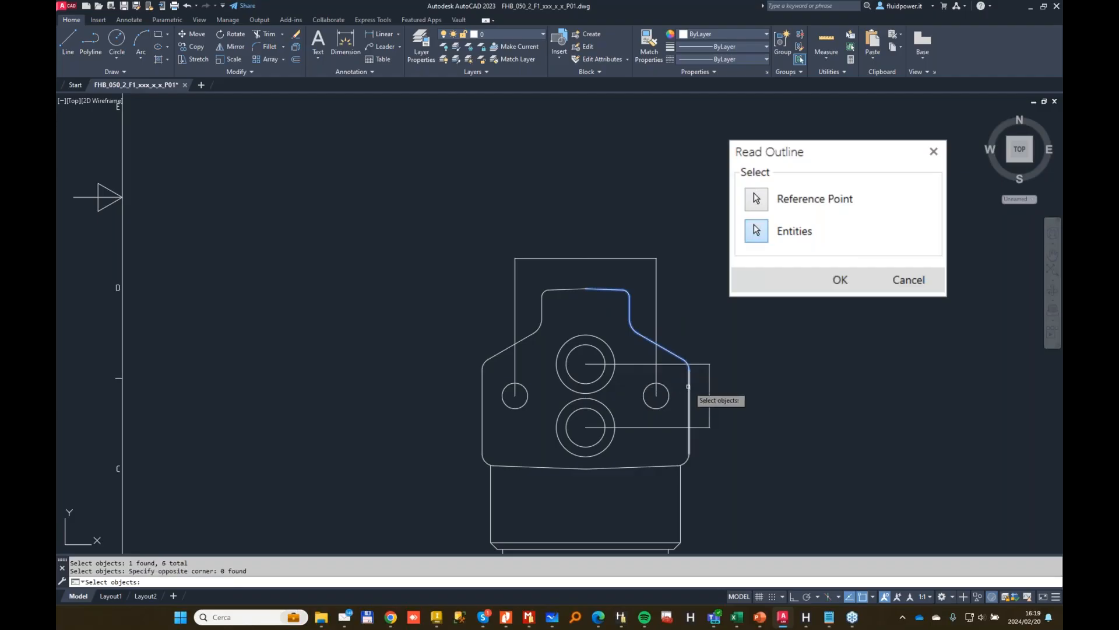
pyautogui.click(686, 386)
pyautogui.click(684, 460)
pyautogui.click(668, 466)
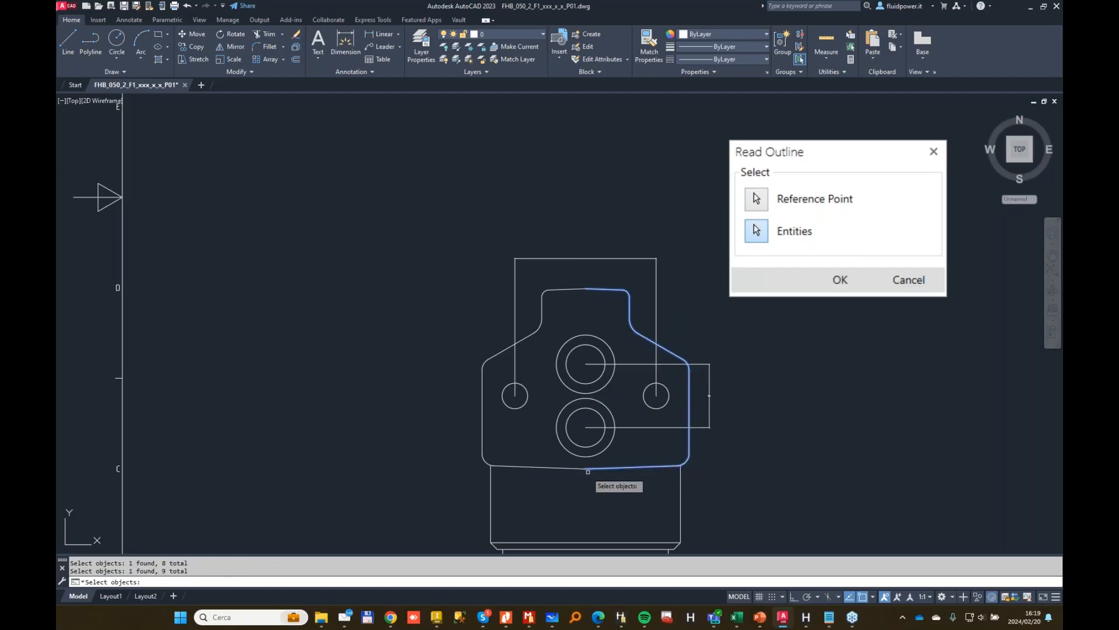
# Add the lines and arcs of the outline's left half to the selection and accept the closed contour for reading.
pyautogui.click(568, 468)
pyautogui.click(485, 462)
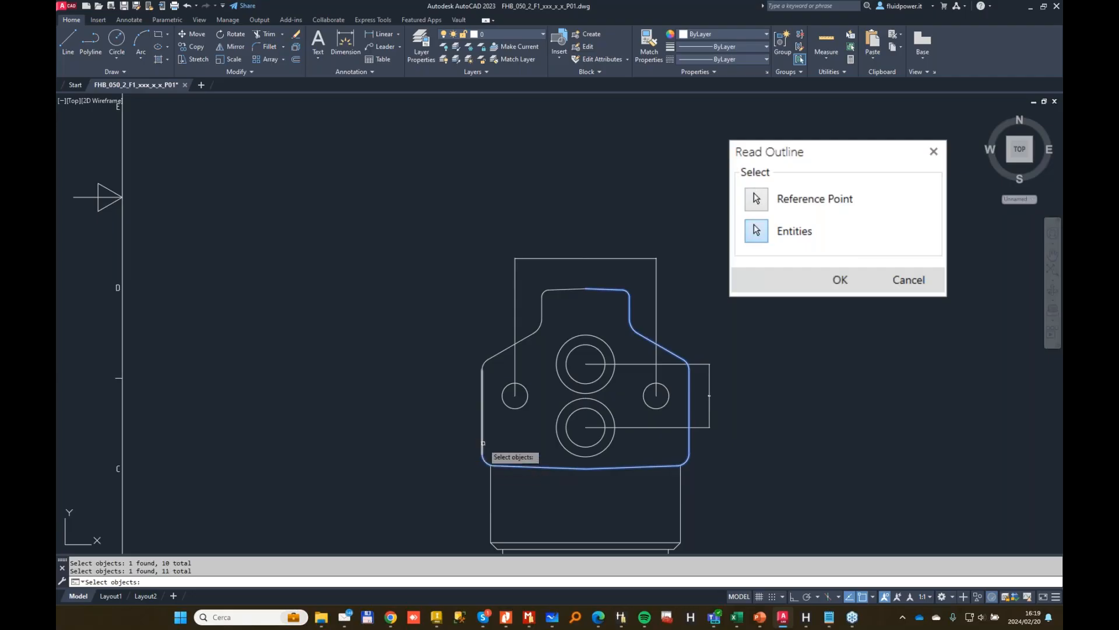
pyautogui.click(482, 433)
pyautogui.click(484, 364)
pyautogui.click(497, 354)
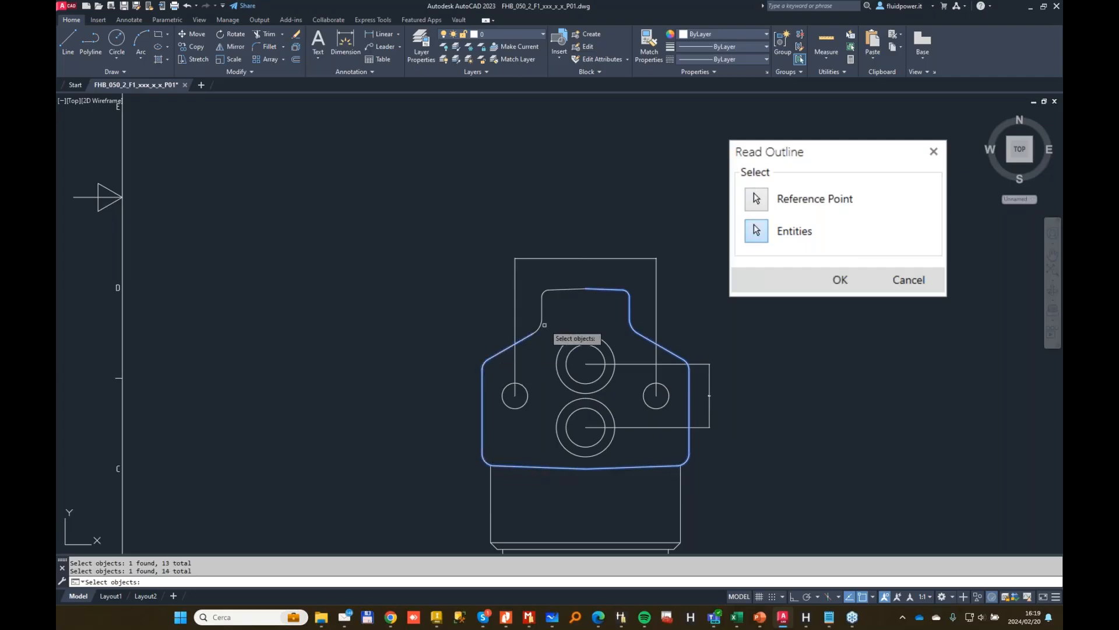
pyautogui.click(537, 326)
pyautogui.click(543, 309)
pyautogui.click(544, 293)
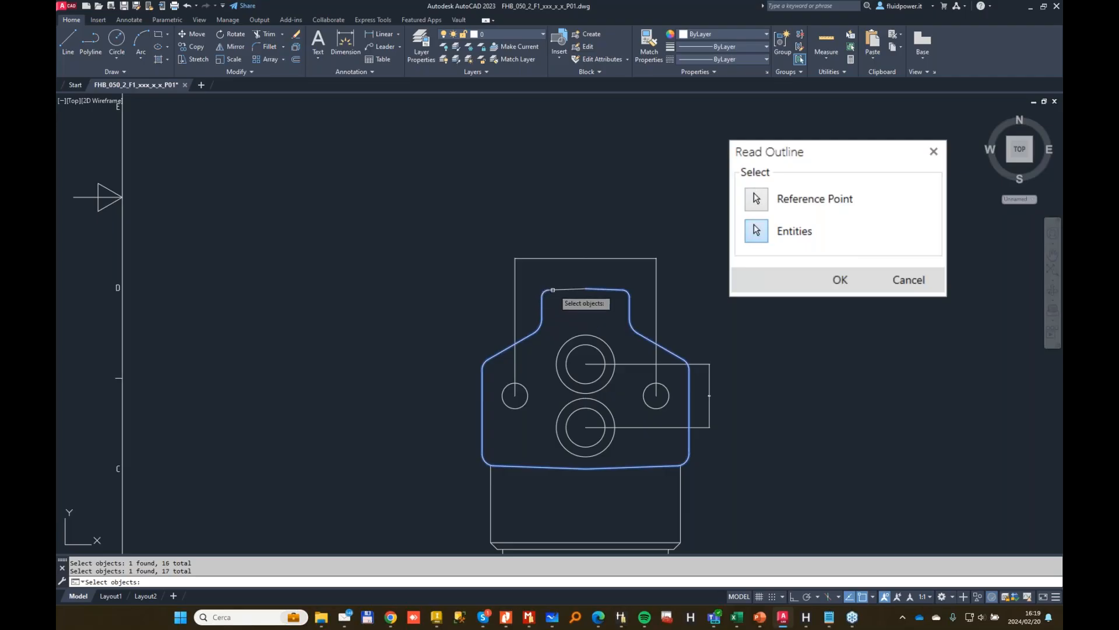
pyautogui.click(563, 288)
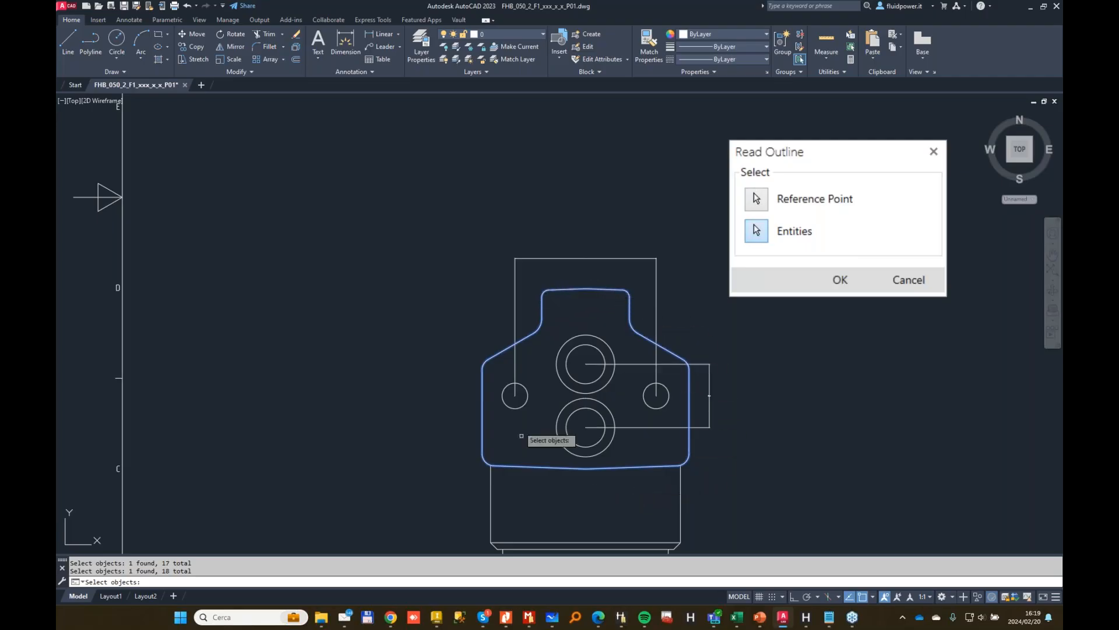
pyautogui.press('Return')
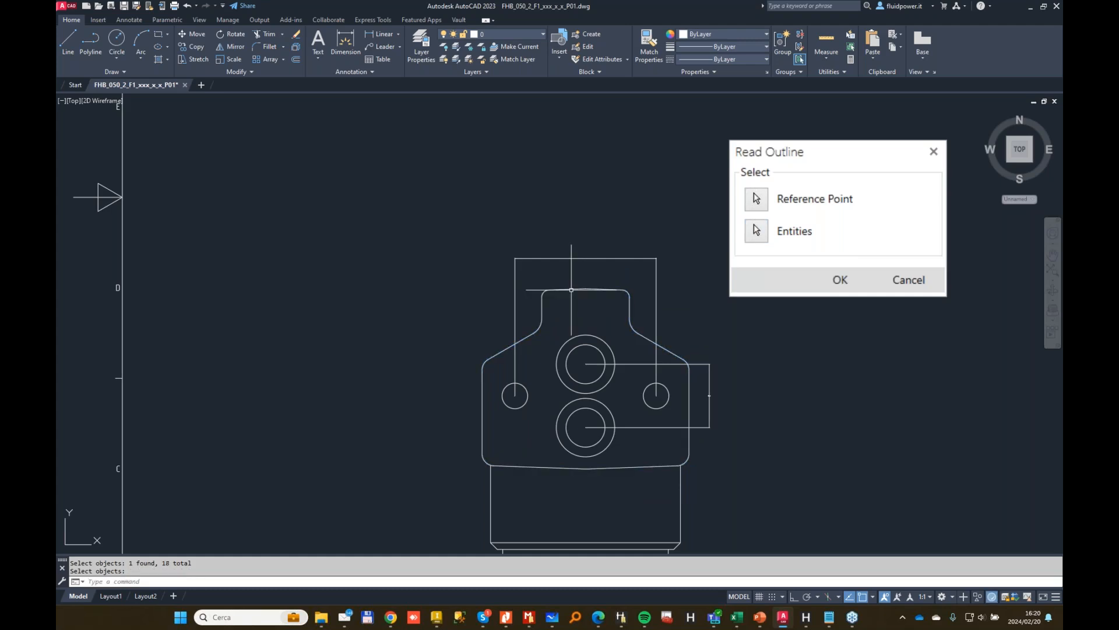
pyautogui.click(840, 279)
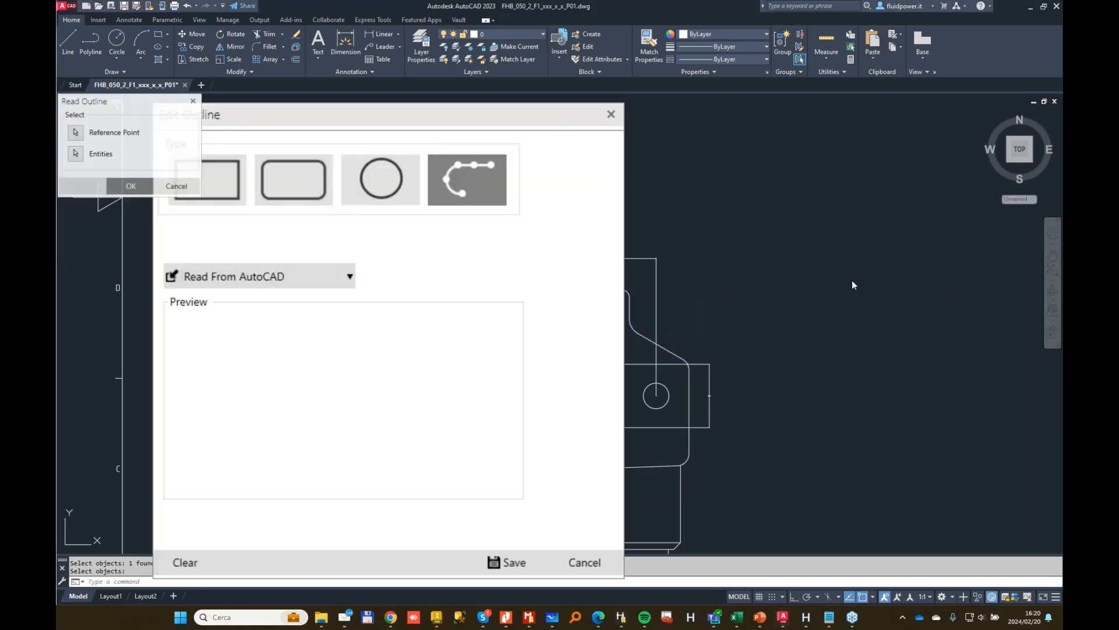
# Save the outline read from AutoCAD and bring the Library Manager back over the drawing, maximized.
pyautogui.moveTo(430, 108); pyautogui.dragTo(514, 77)
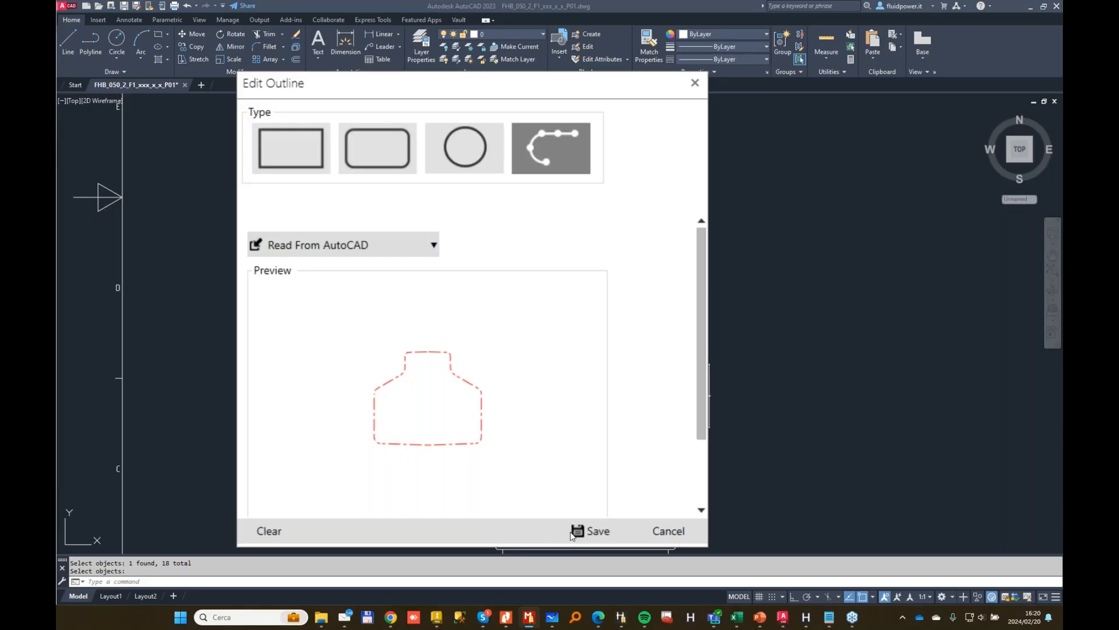
pyautogui.moveTo(549, 79); pyautogui.dragTo(59, 116)
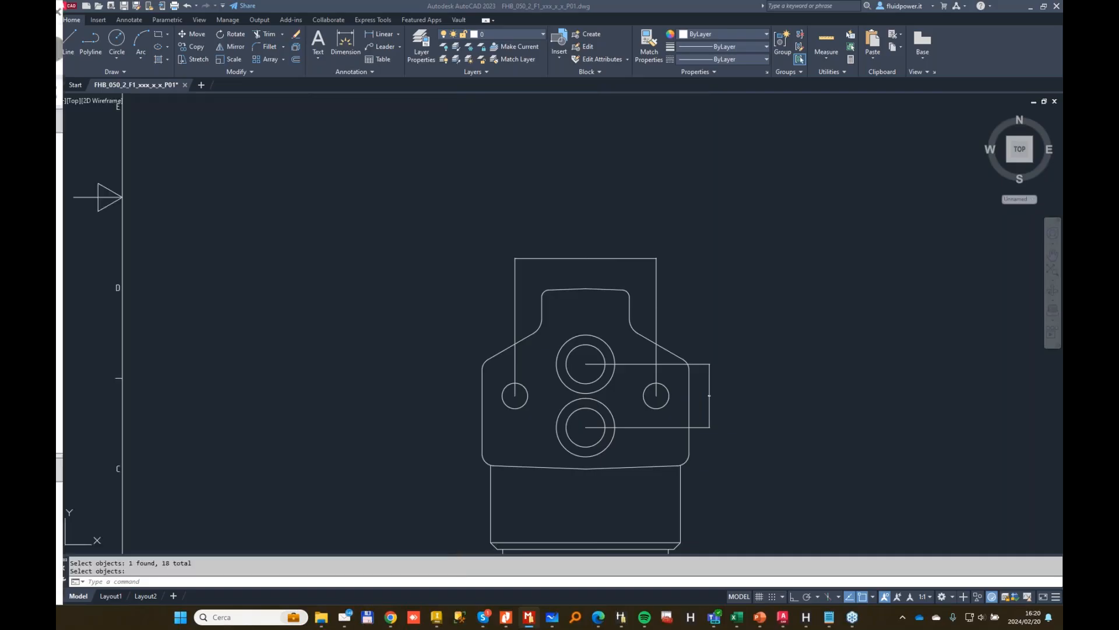
pyautogui.moveTo(58, 185); pyautogui.dragTo(682, 112)
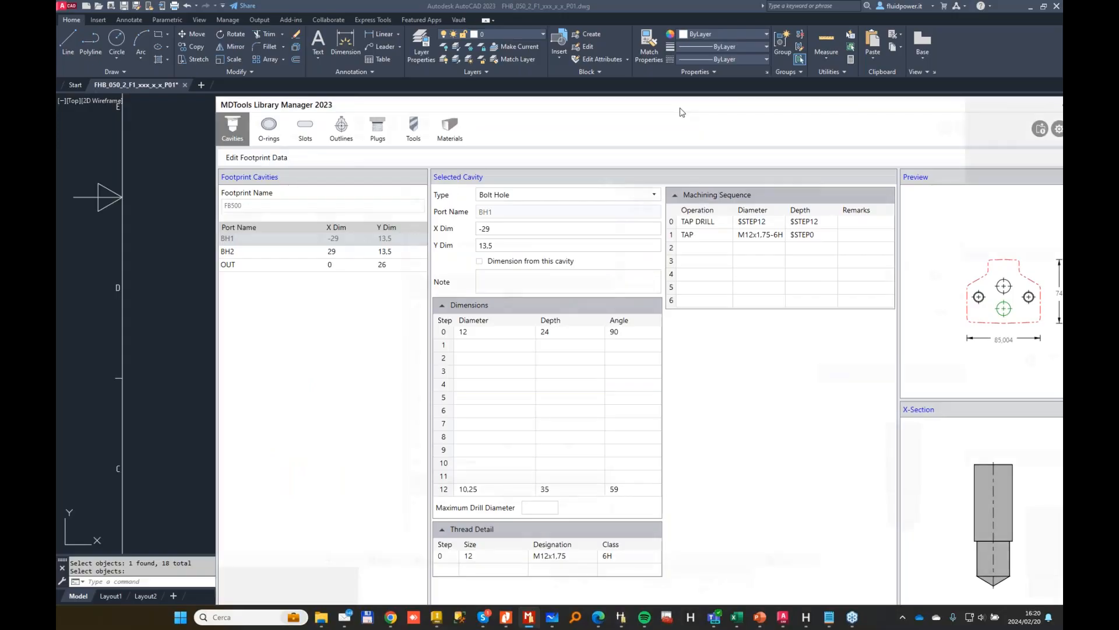
pyautogui.doubleClick(681, 110)
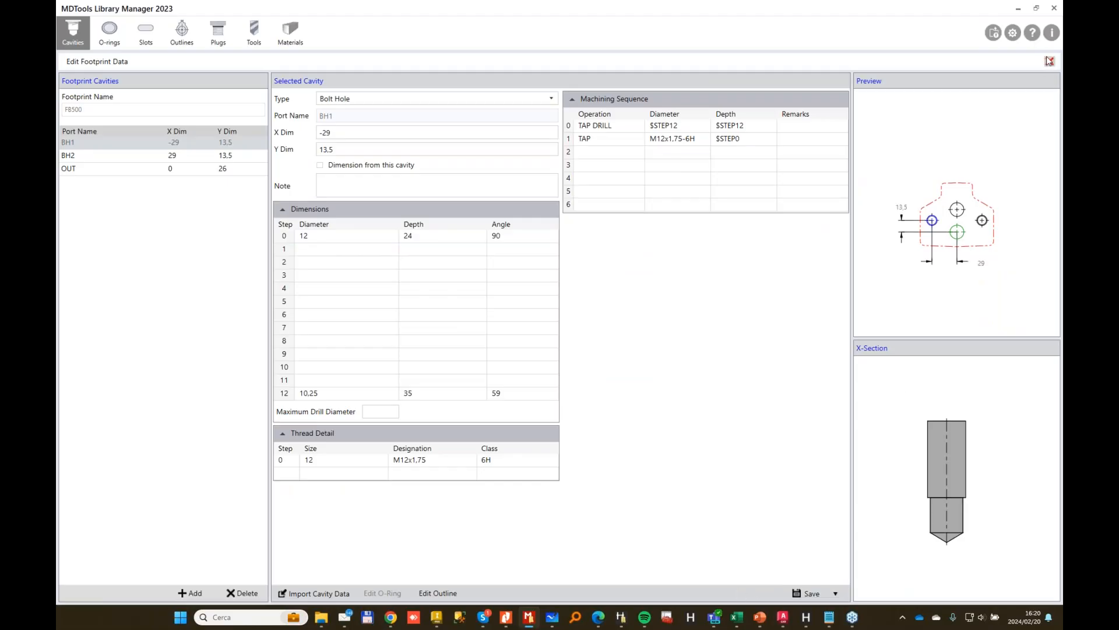
# Close the FB500 footprint data and list the cavities of all libraries.
pyautogui.click(1049, 62)
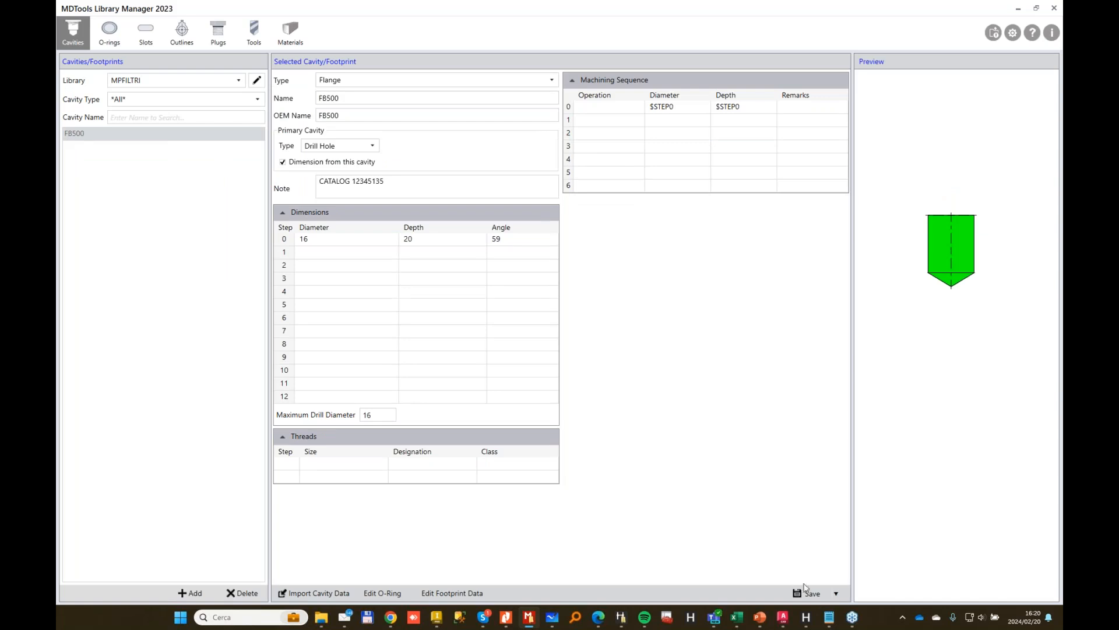
pyautogui.click(227, 82)
pyautogui.click(140, 95)
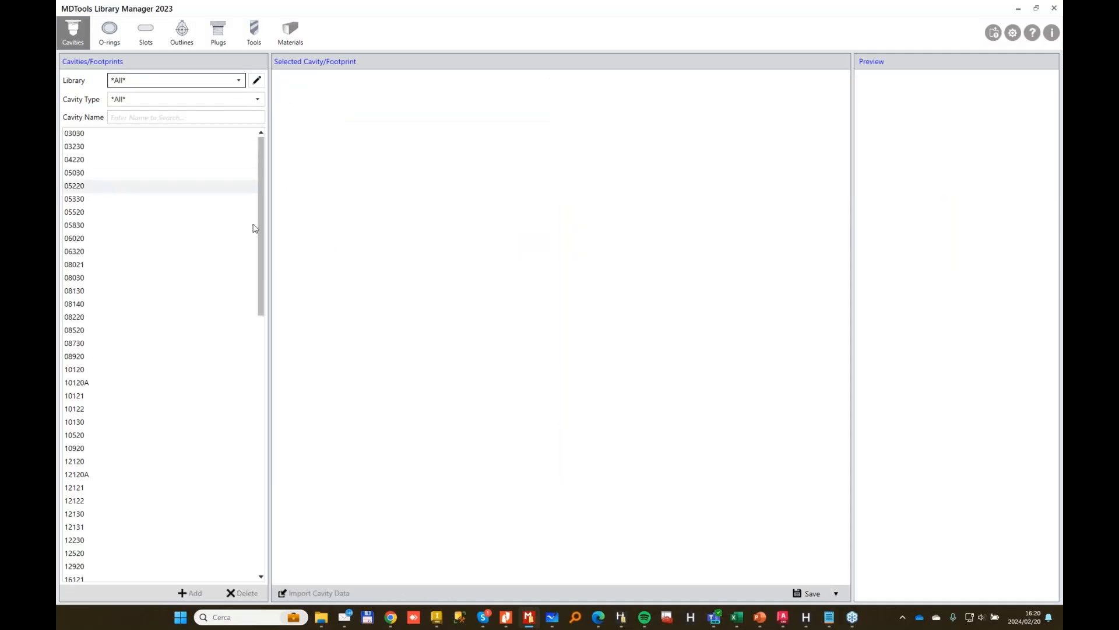
# Switch to Inventor, set the cavity library to all libraries, and search it for MB and the new filter library.
pyautogui.click(436, 616)
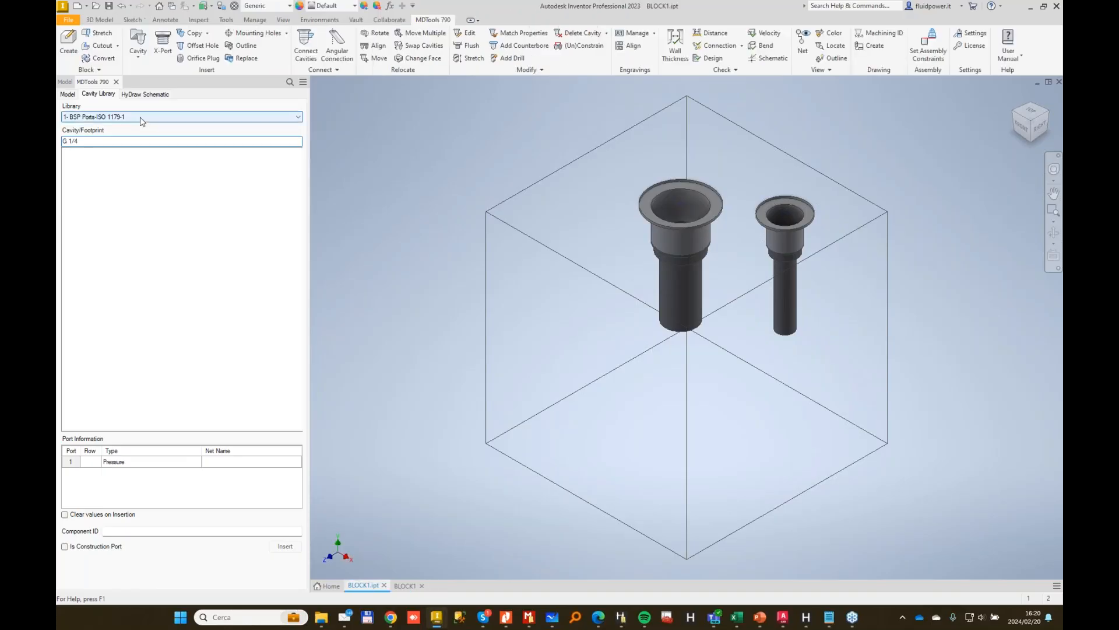
pyautogui.click(142, 119)
pyautogui.click(103, 128)
pyautogui.click(91, 144)
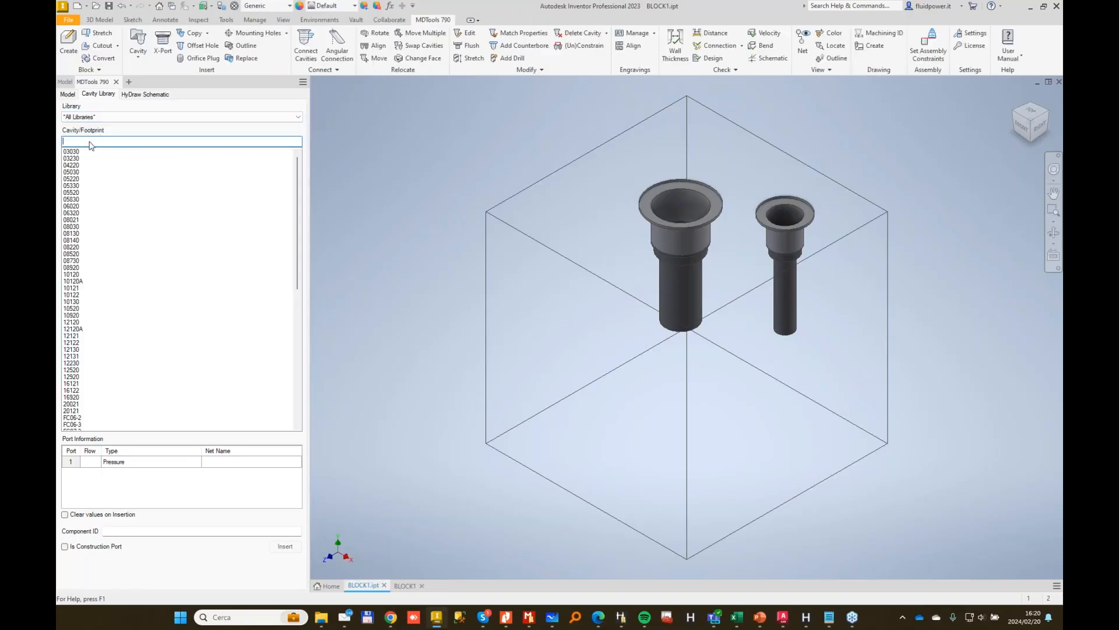
pyautogui.write('MB')
pyautogui.scroll(-12, 131, 302)
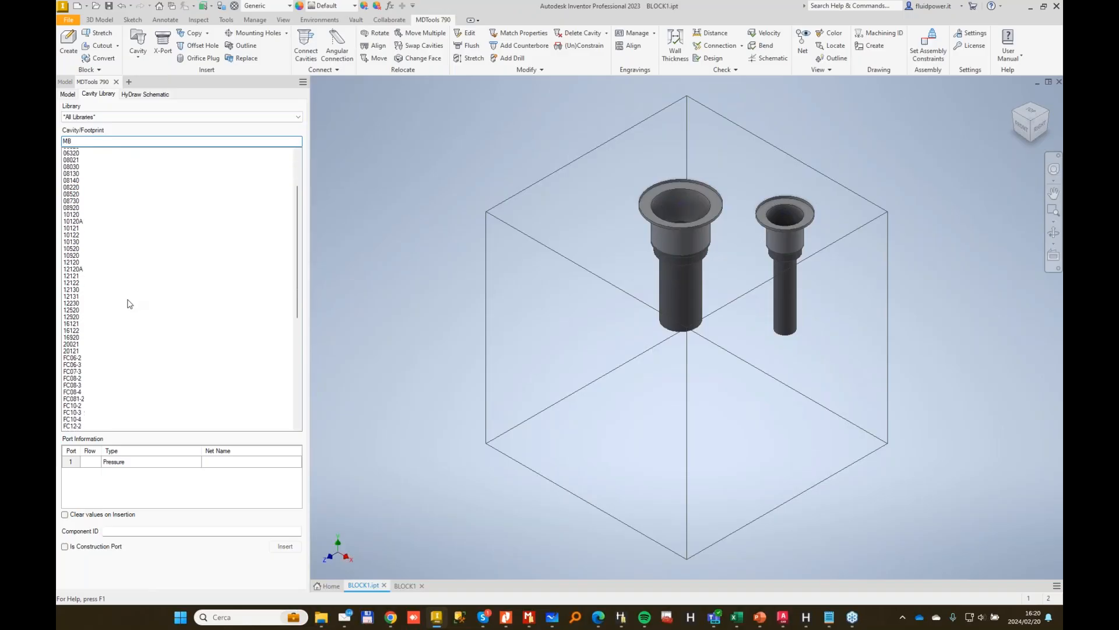
pyautogui.scroll(8, 126, 304)
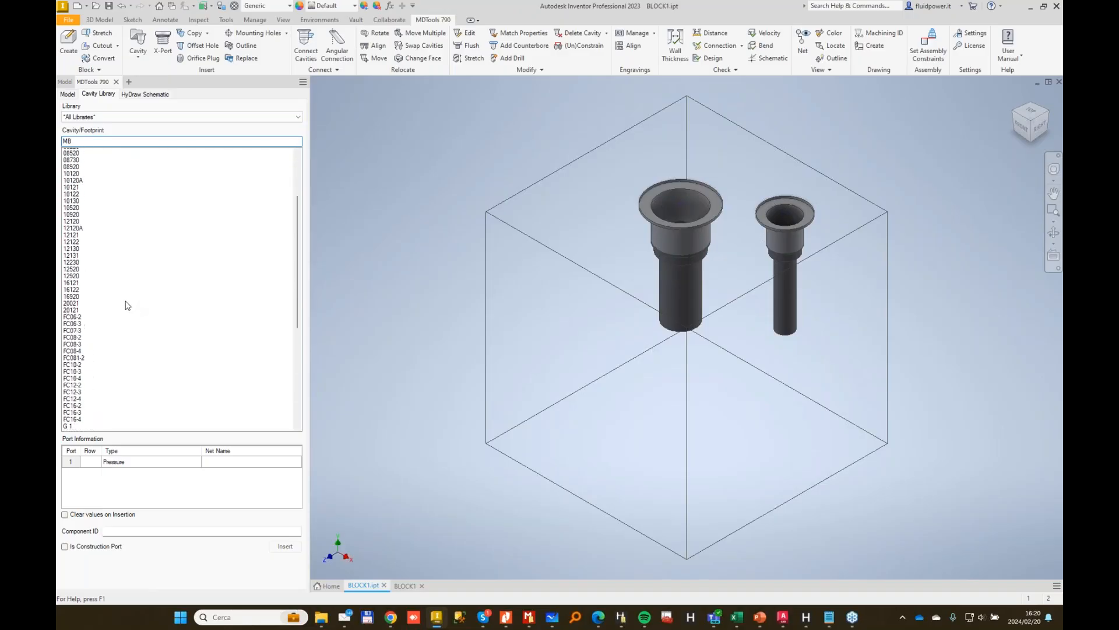
pyautogui.click(130, 117)
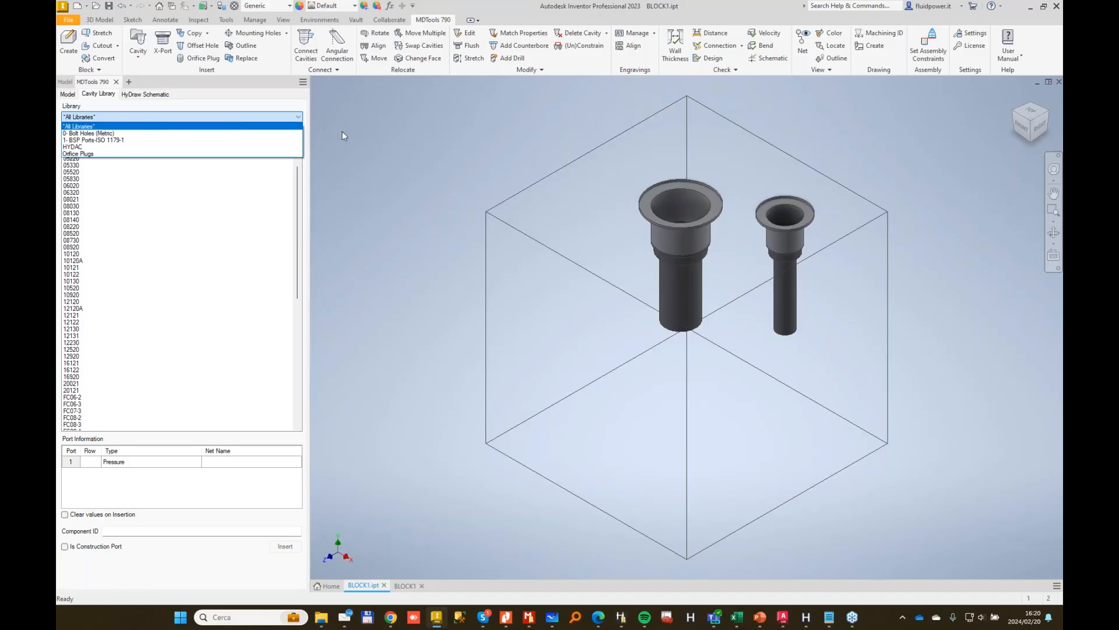
pyautogui.click(130, 126)
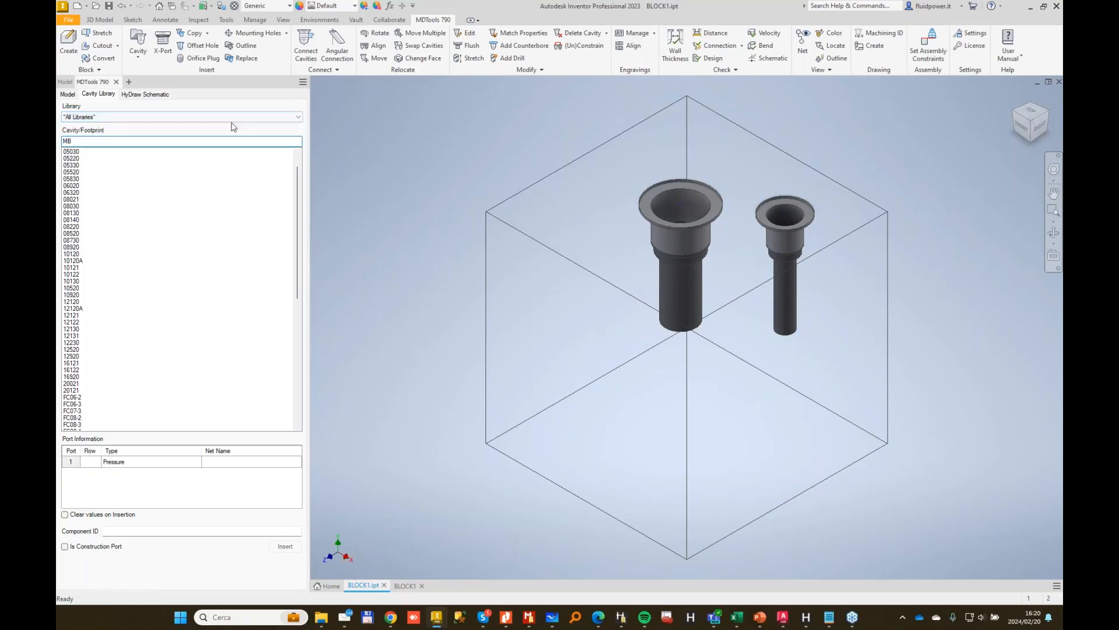
# Reload the cavity library by applying the MS SQL database in the MDTools settings and reapplying the MS Access database.
pyautogui.click(974, 33)
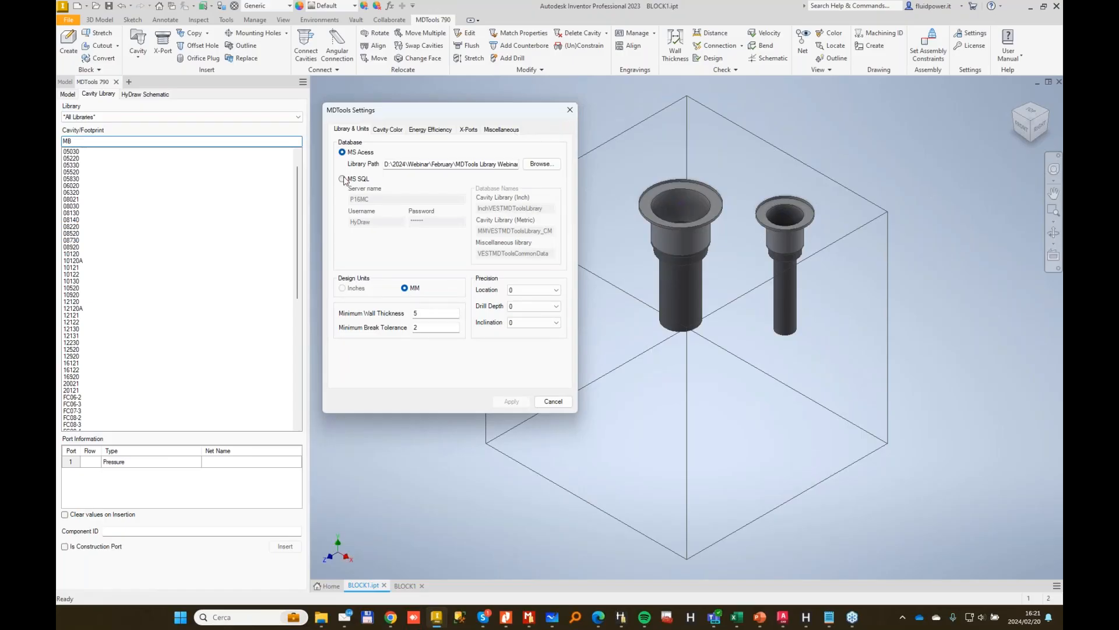
pyautogui.click(512, 402)
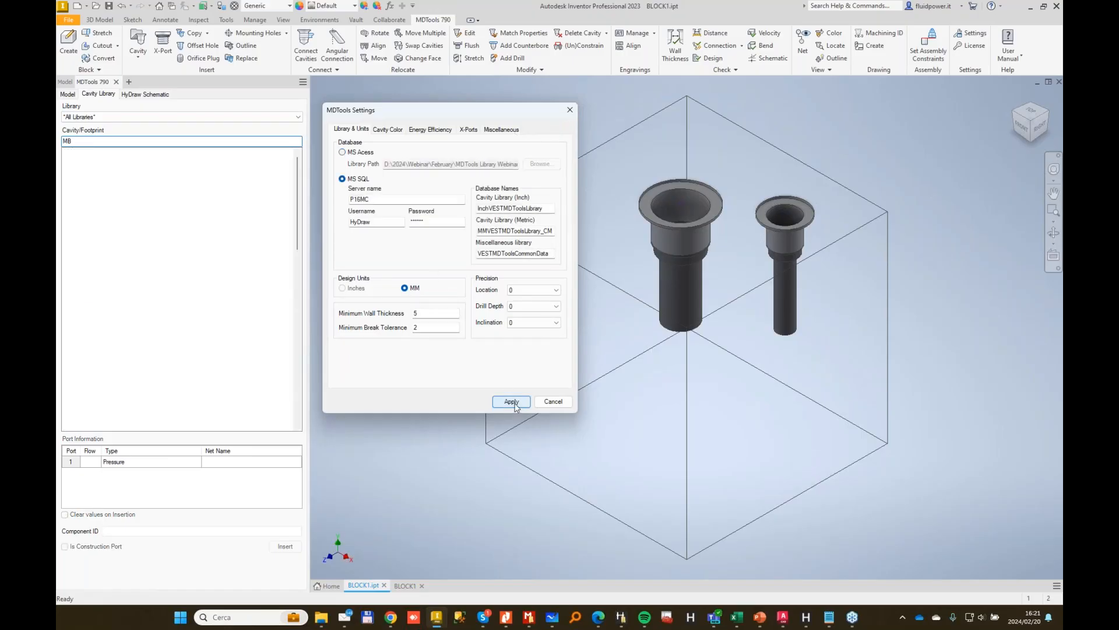
pyautogui.click(342, 153)
pyautogui.click(510, 402)
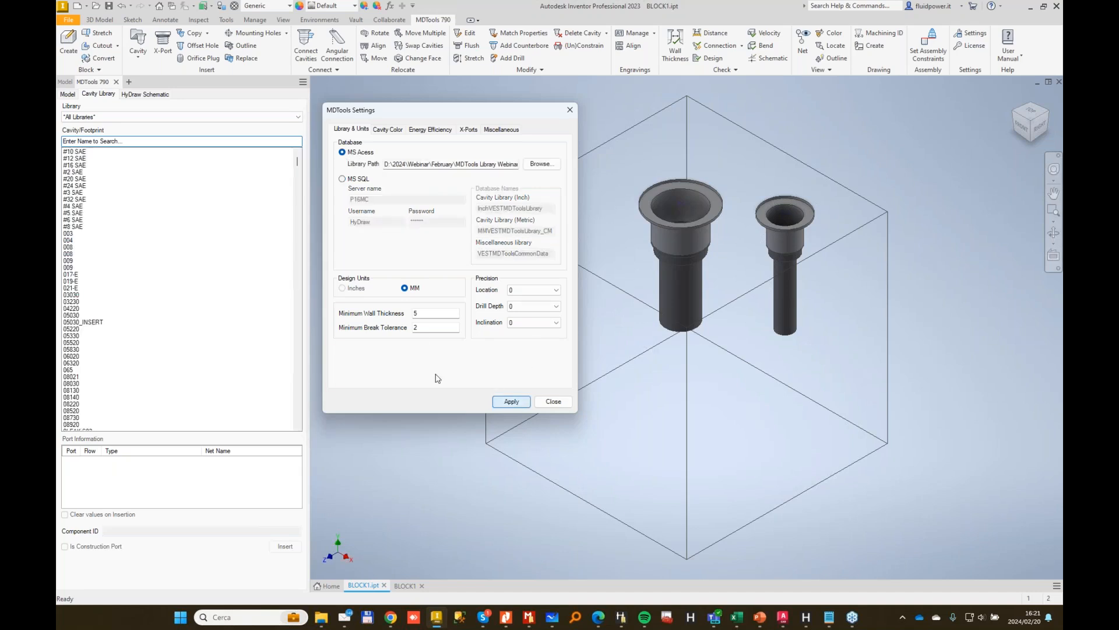
pyautogui.click(553, 401)
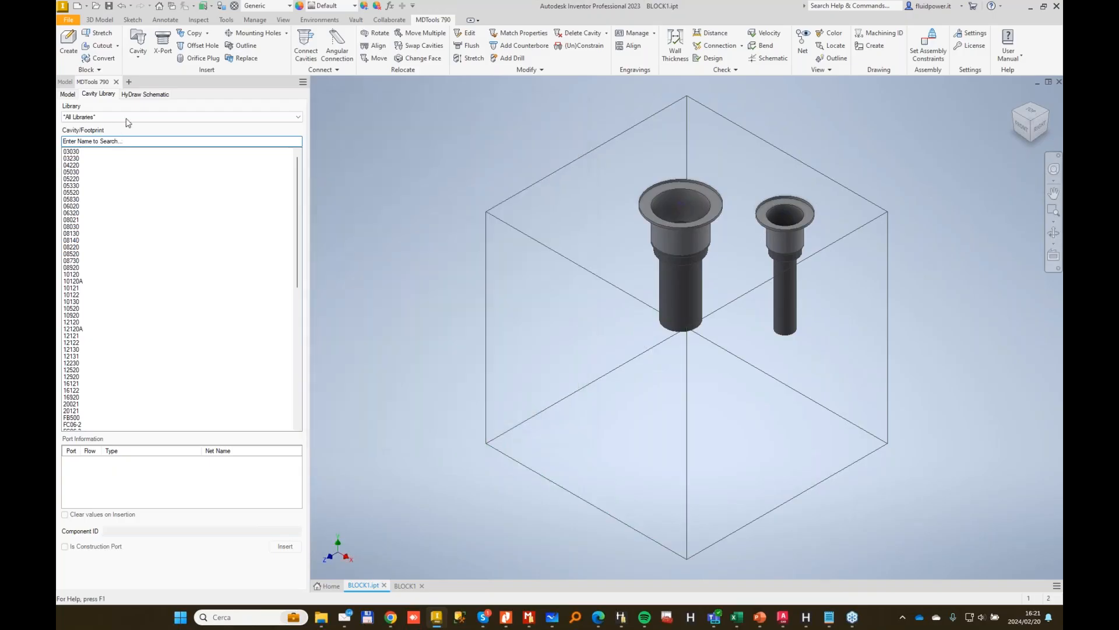
# Insert the FB500 footprint from the MPFILTRI library with component ID 23 on the block's right face at X 53, Y 73.
pyautogui.click(130, 118)
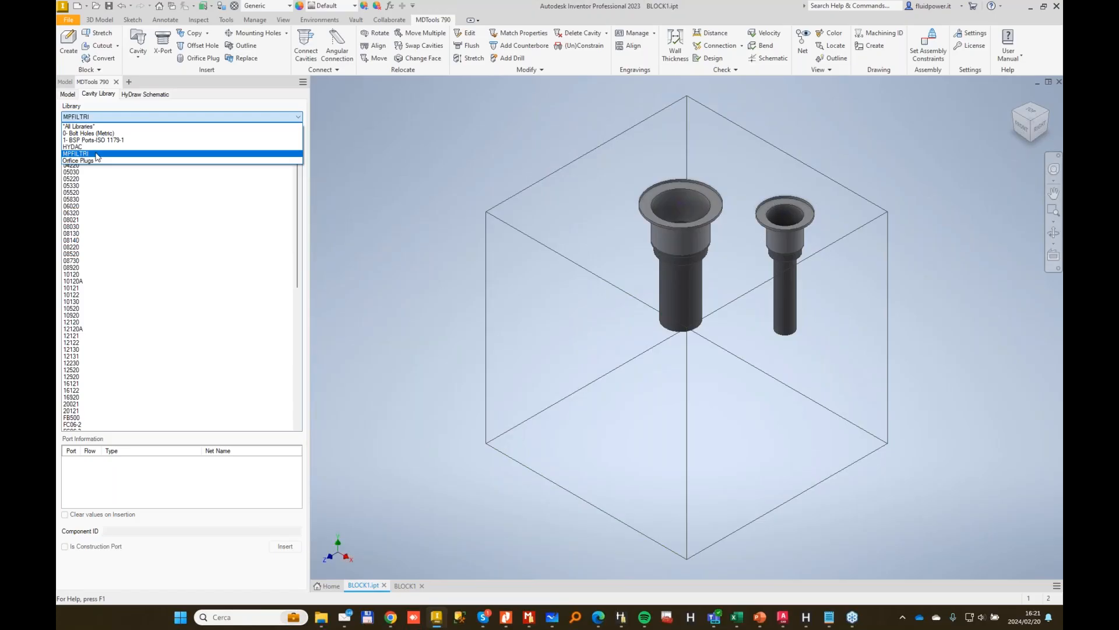
pyautogui.click(76, 153)
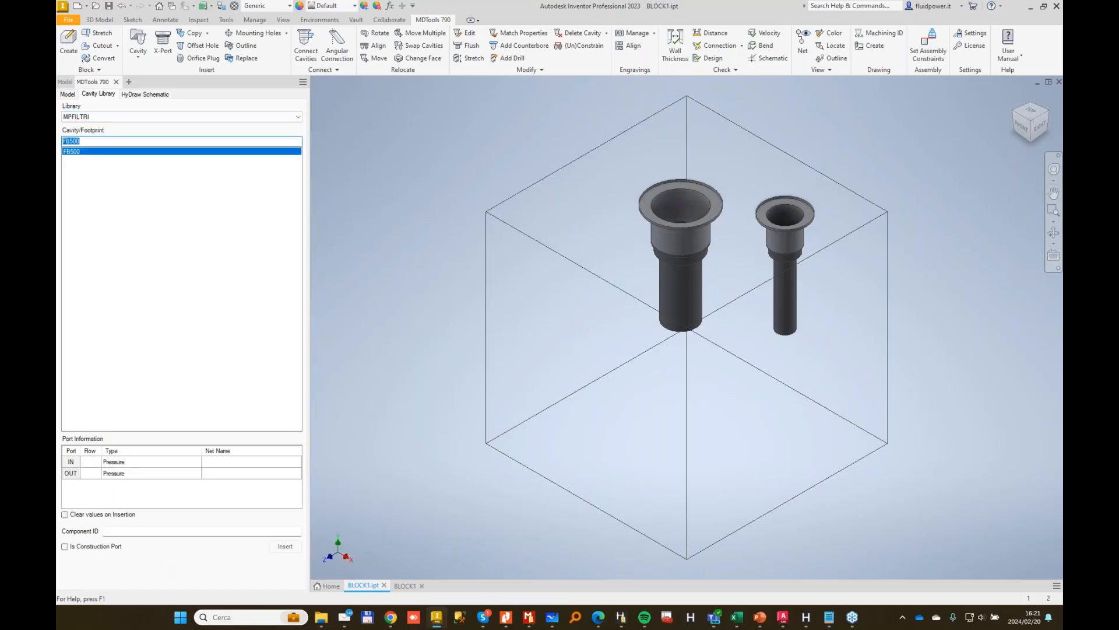
pyautogui.click(133, 531)
pyautogui.write('23')
pyautogui.click(285, 547)
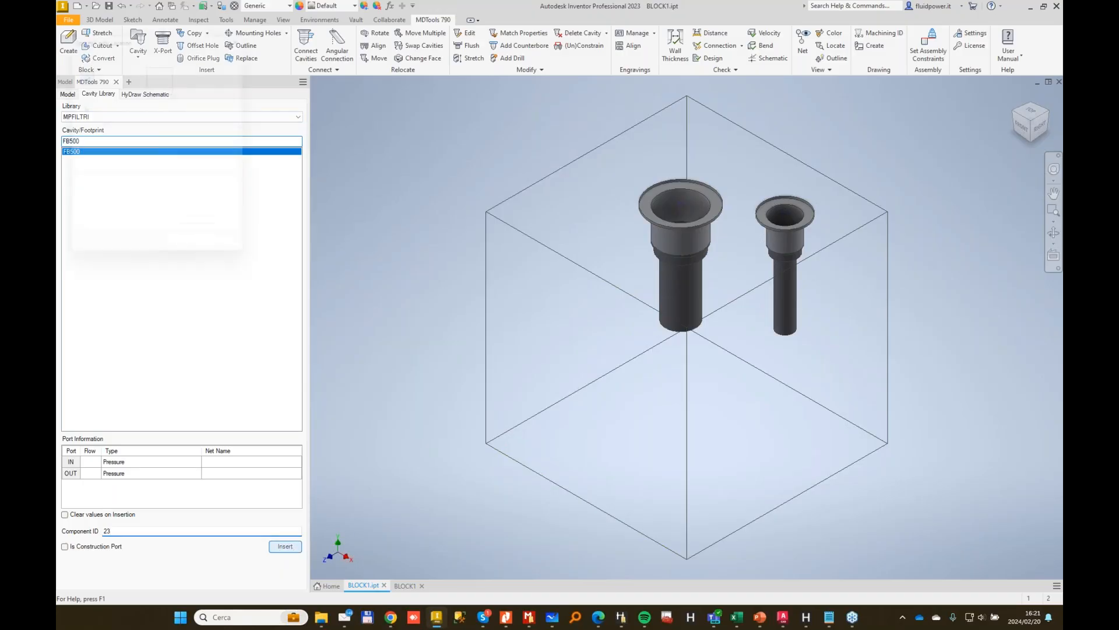
pyautogui.click(801, 384)
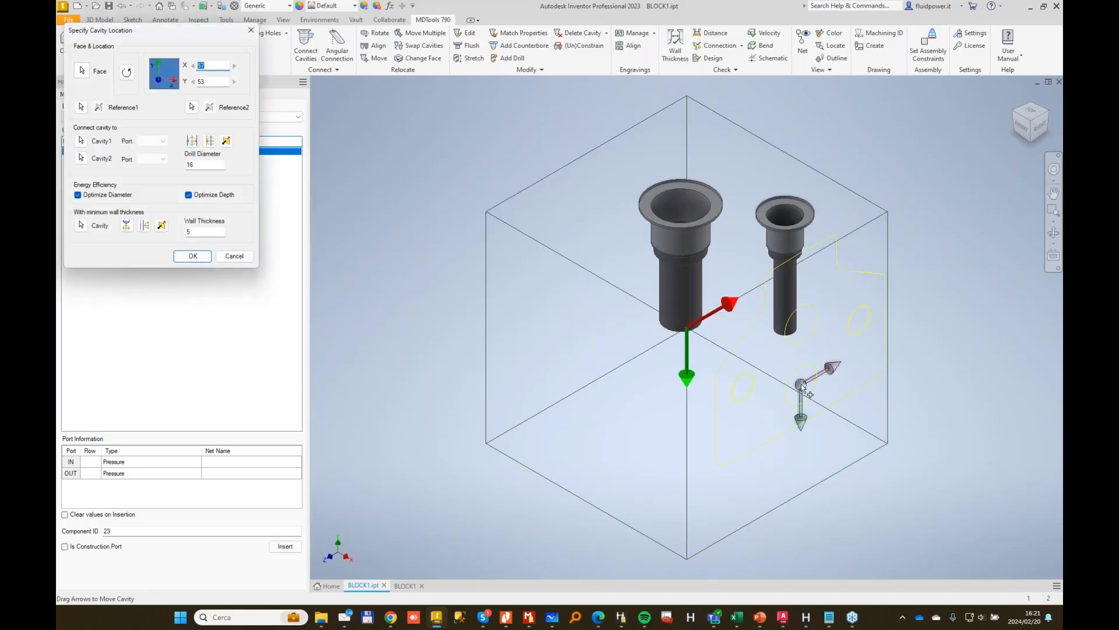
pyautogui.moveTo(811, 395); pyautogui.dragTo(794, 444)
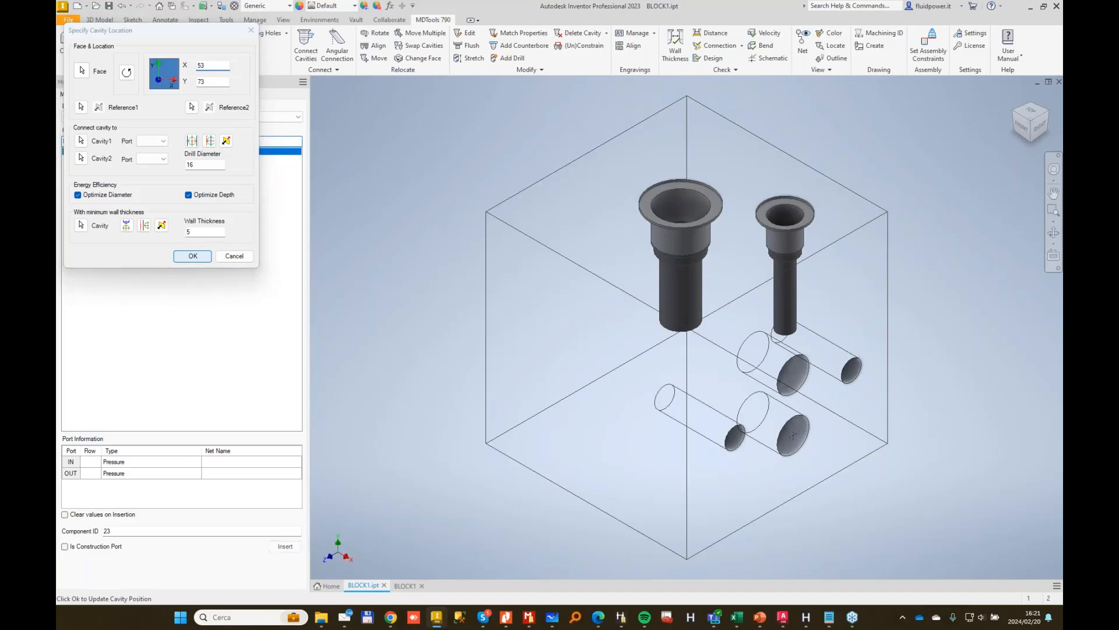
pyautogui.press('Return')
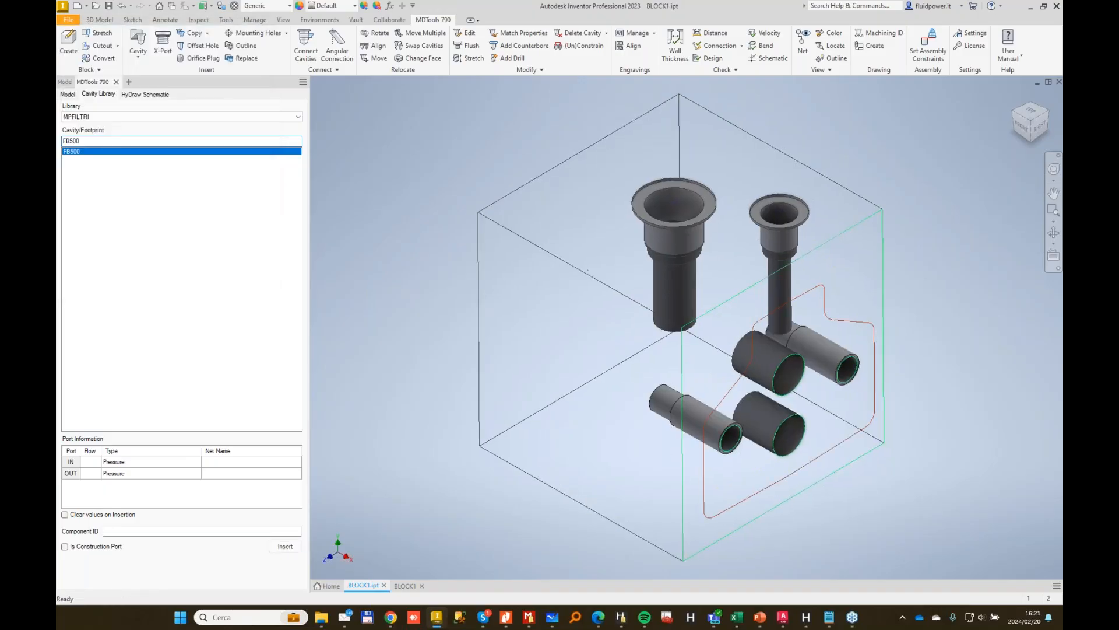
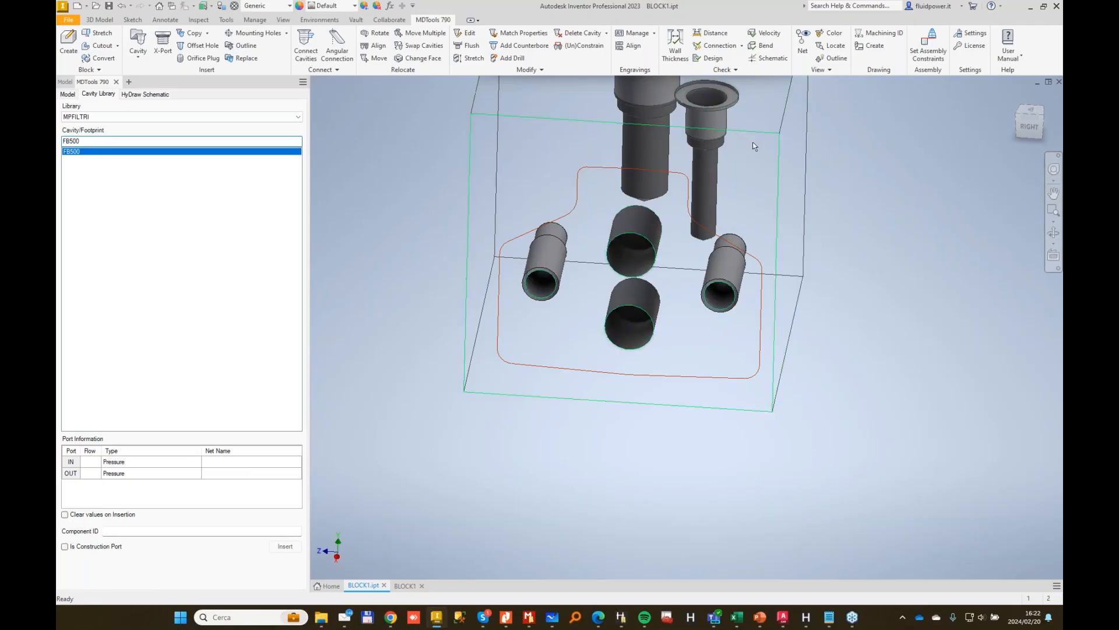
# Inspect the inserted FB500 footprint on the block and switch back to the MDTools Library Manager.
pyautogui.keyDown('shift'); pyautogui.moveTo(950, 170); pyautogui.dragTo(661, 487, button='middle'); pyautogui.keyUp('shift')
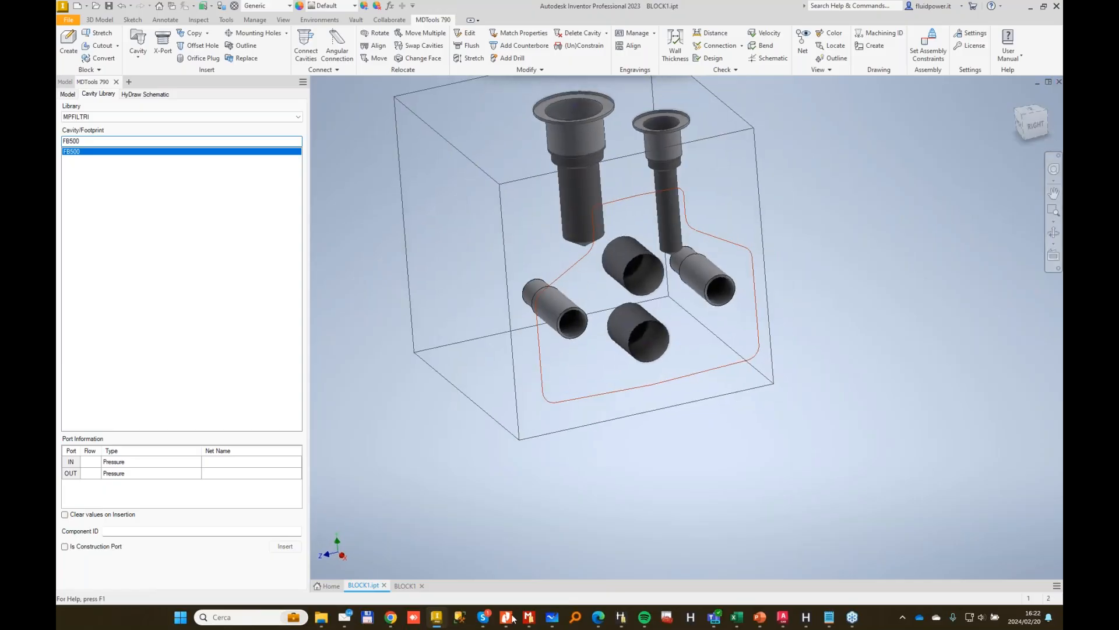
pyautogui.click(528, 618)
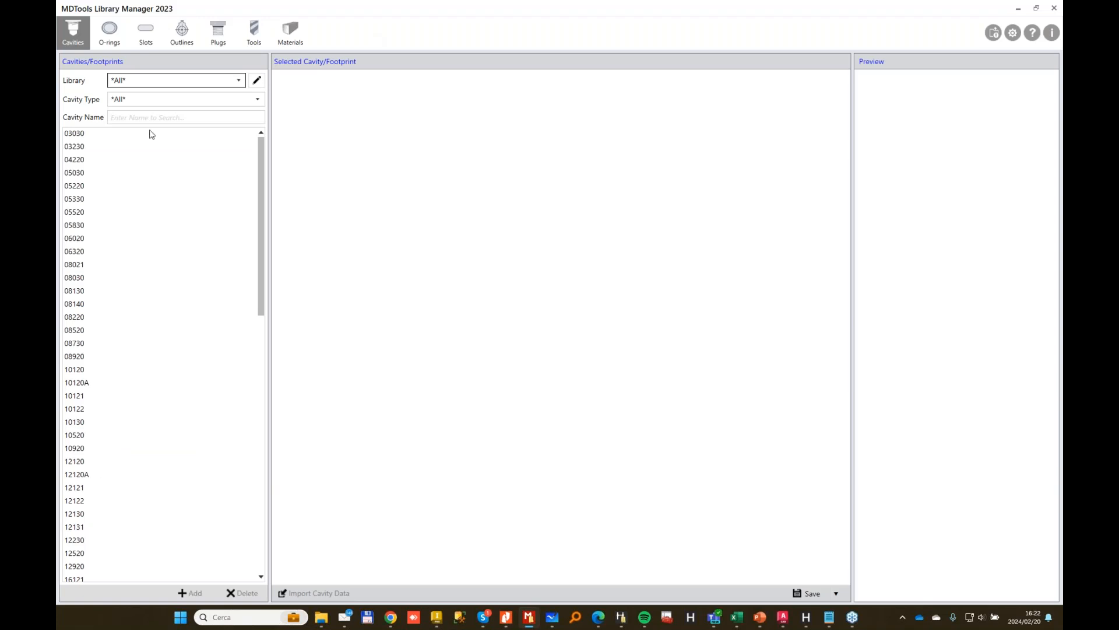
# Filter the cavity list to the MPFILTRI library.
pyautogui.click(238, 82)
pyautogui.click(163, 138)
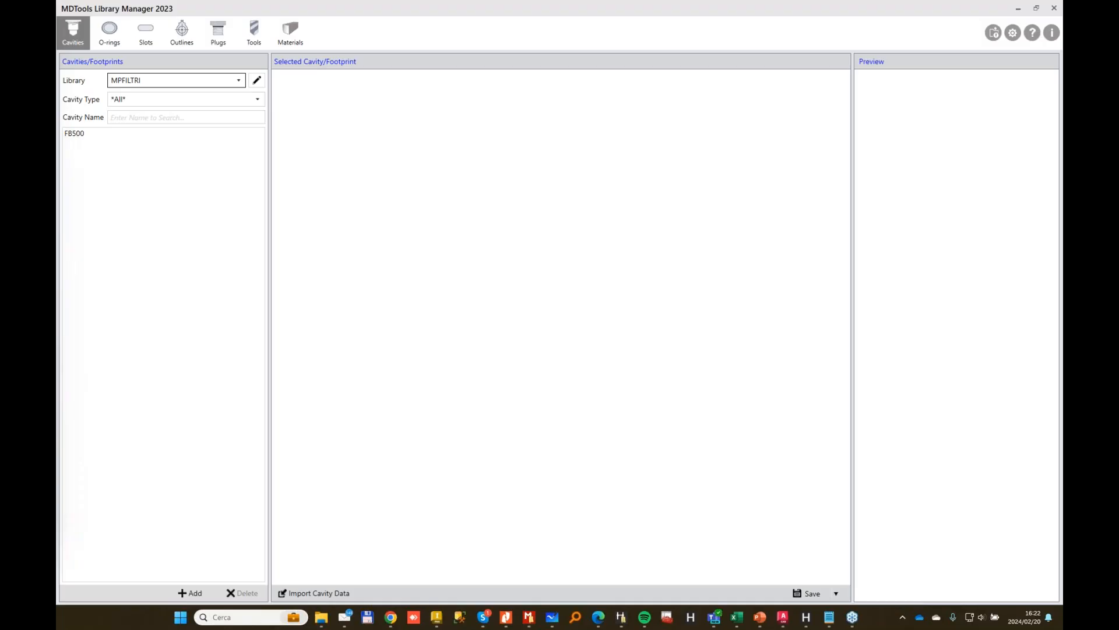
pyautogui.click(394, 215)
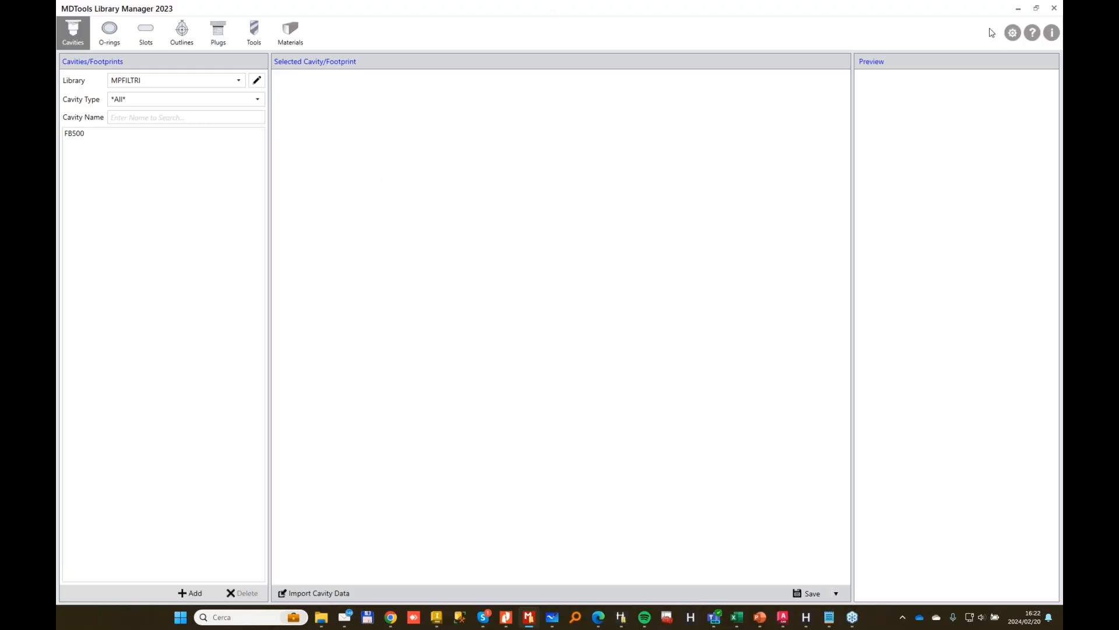
# Start importing cavities from an MS Access database and set the source library path to C:\VEST\MDTools Library.
pyautogui.click(992, 33)
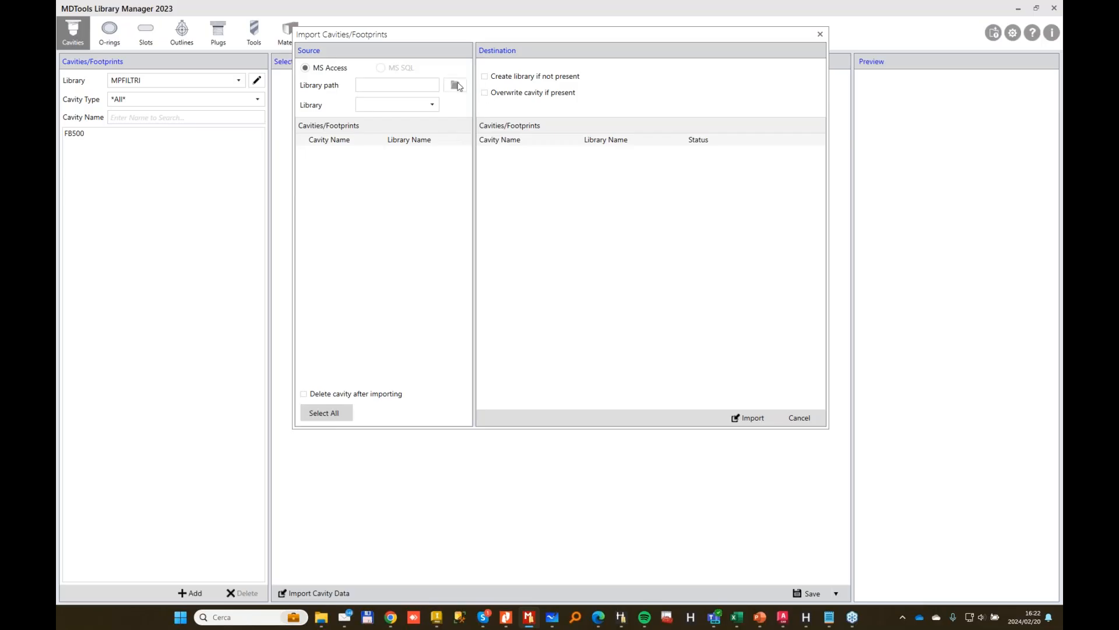
pyautogui.click(456, 86)
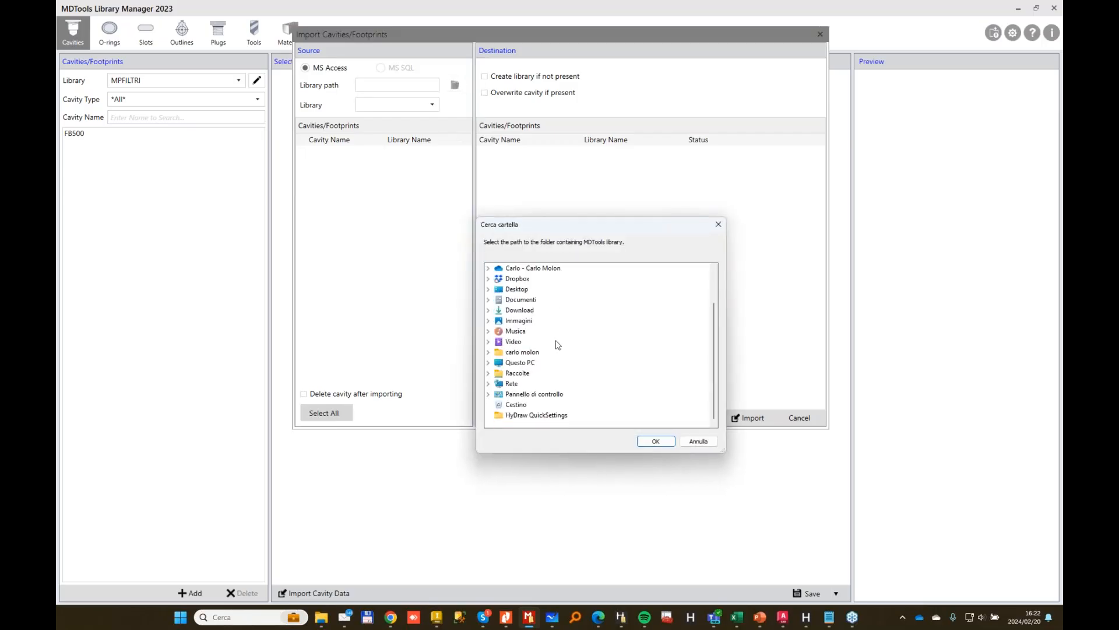
pyautogui.doubleClick(556, 362)
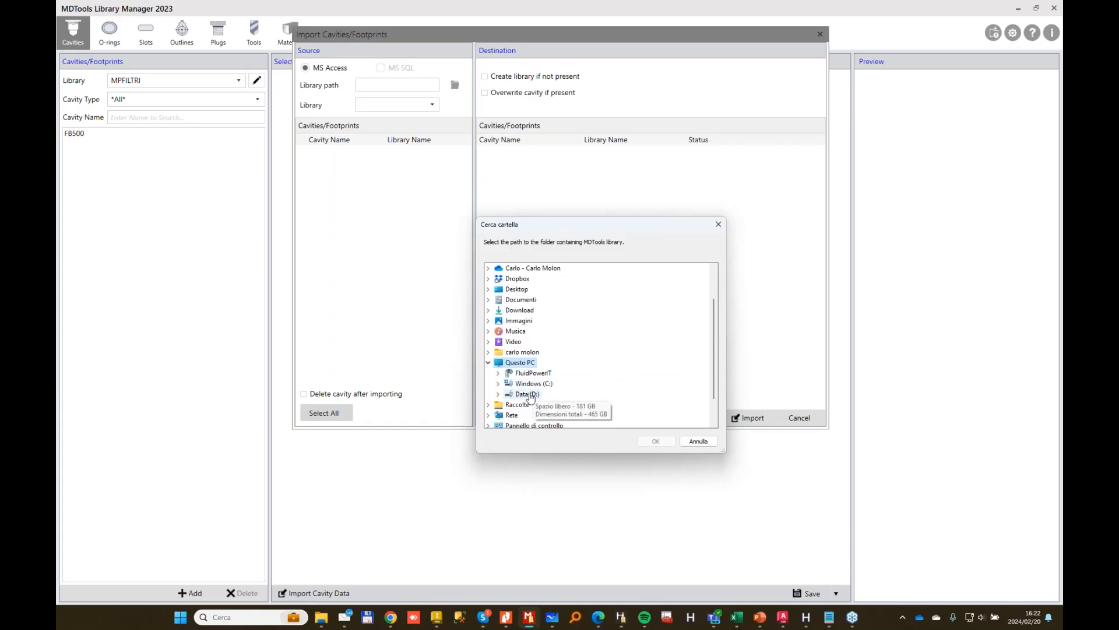
pyautogui.doubleClick(534, 383)
pyautogui.click(551, 383)
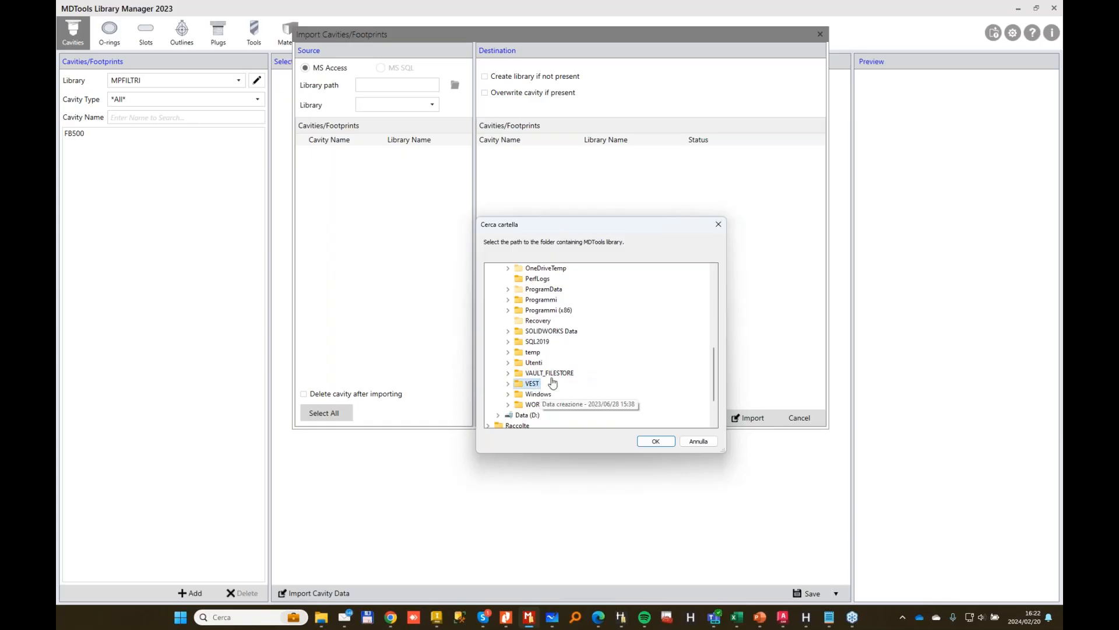
pyautogui.doubleClick(551, 383)
pyautogui.scroll(-5, 569, 324)
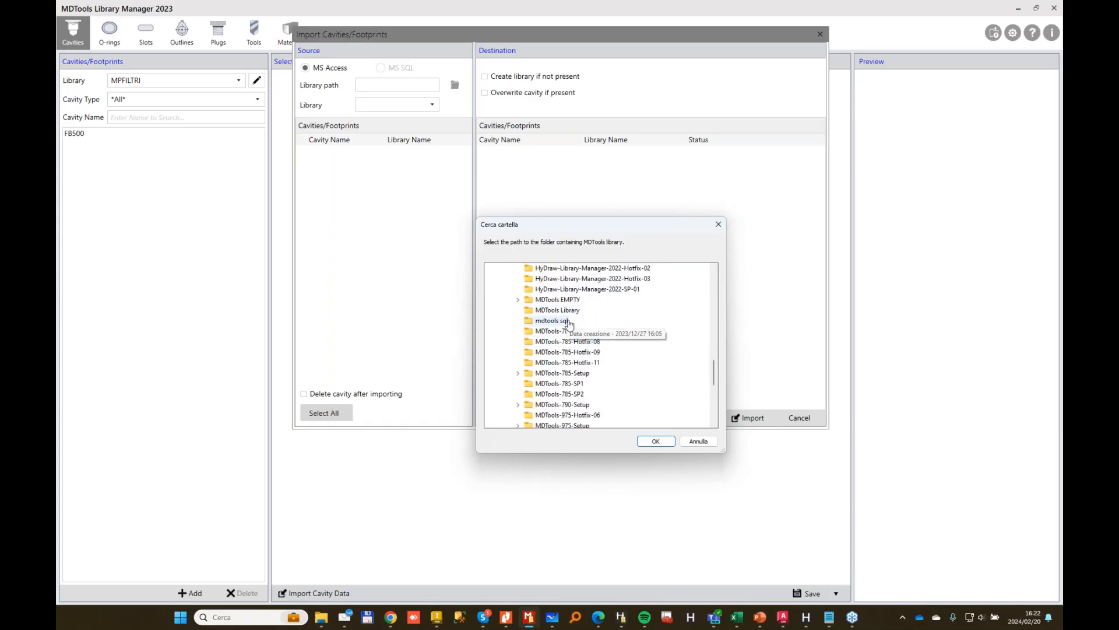
pyautogui.click(551, 321)
pyautogui.click(655, 441)
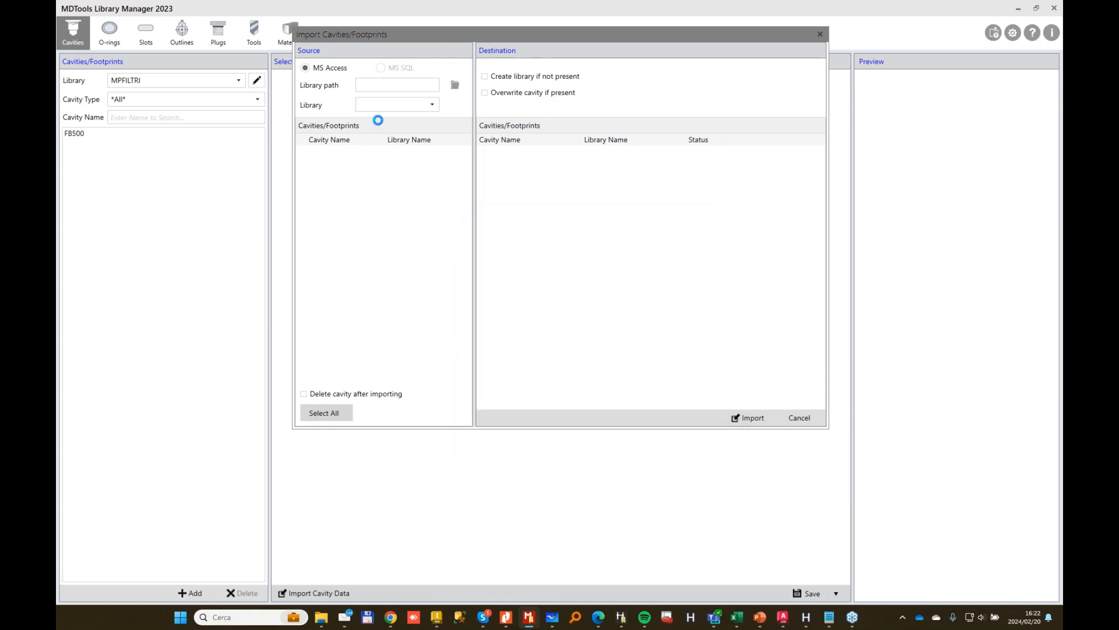
# Try to import all Sun Hydraulics cavities without creating the missing library, and close the import dialog.
pyautogui.click(432, 104)
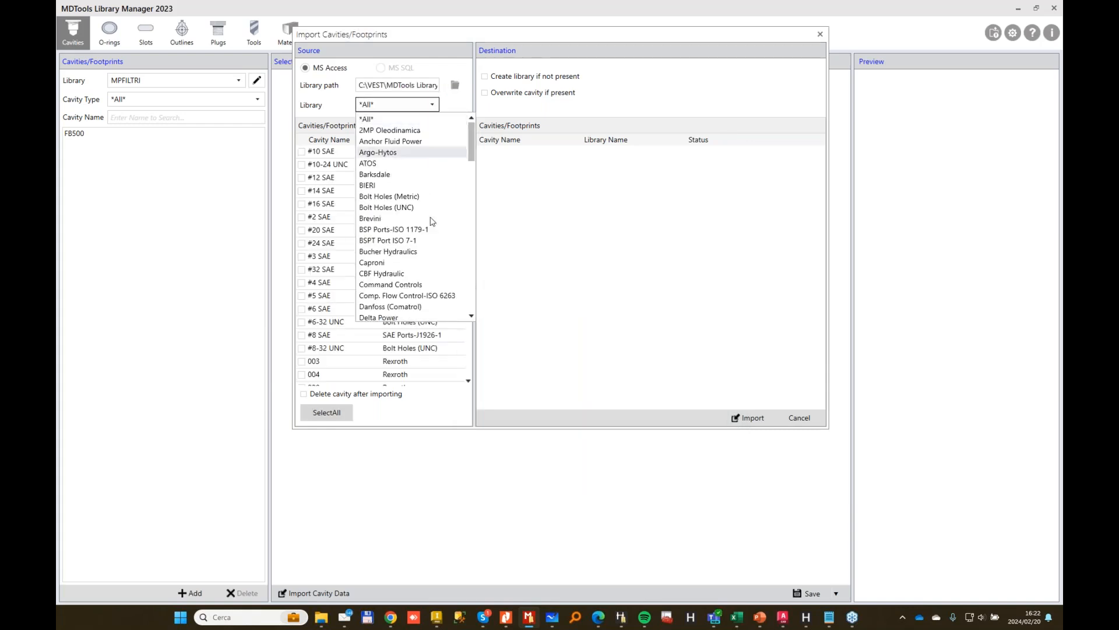
pyautogui.scroll(-13, 432, 221)
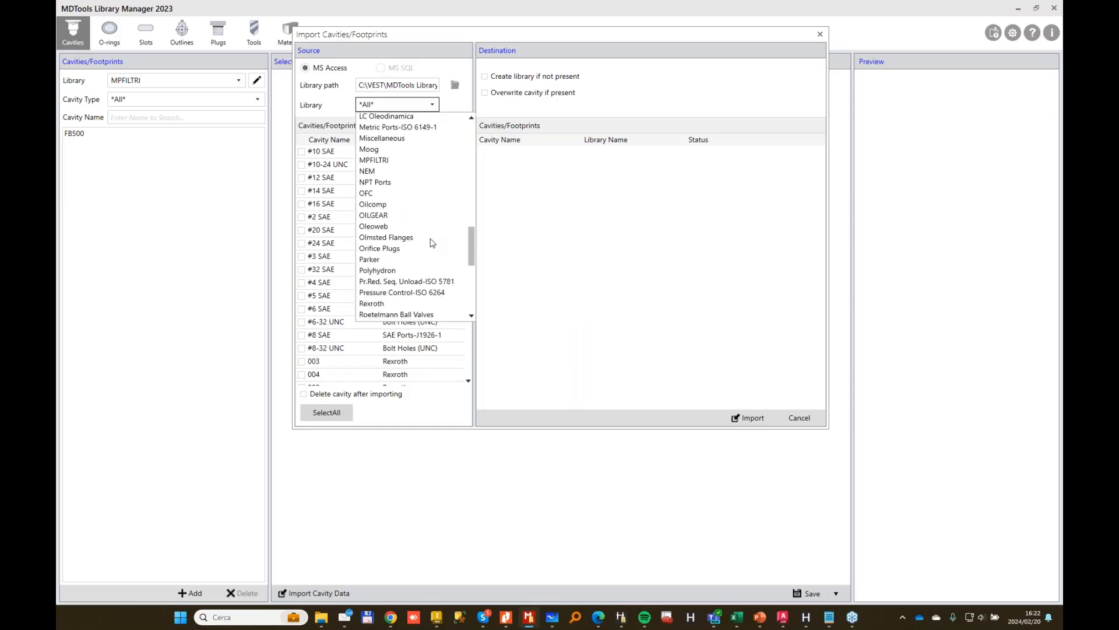
pyautogui.scroll(-5, 432, 242)
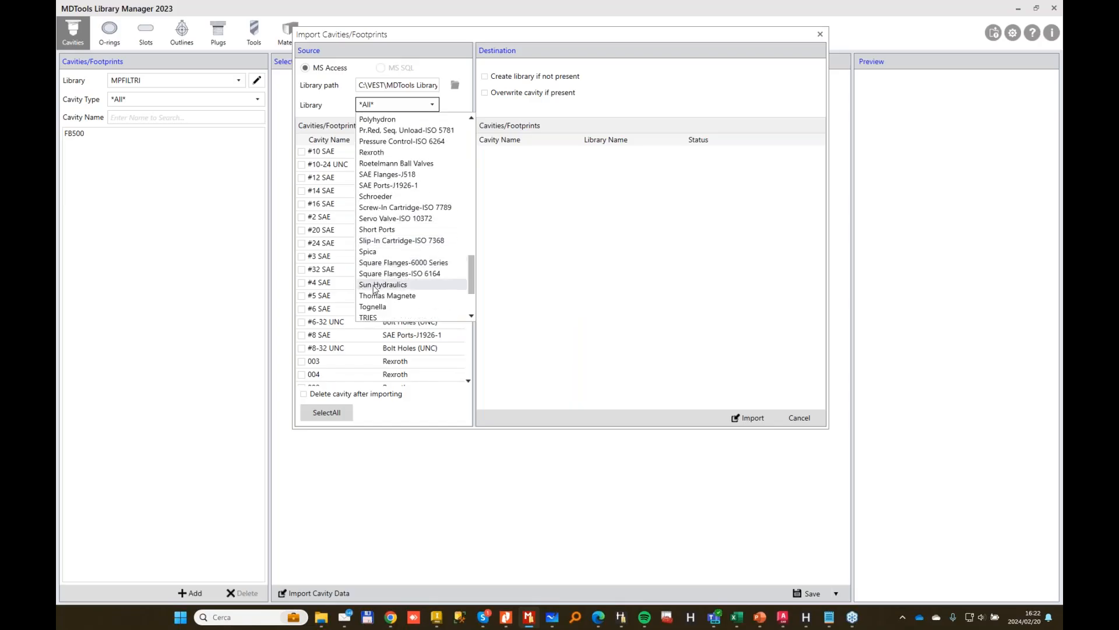
pyautogui.click(383, 284)
pyautogui.click(326, 412)
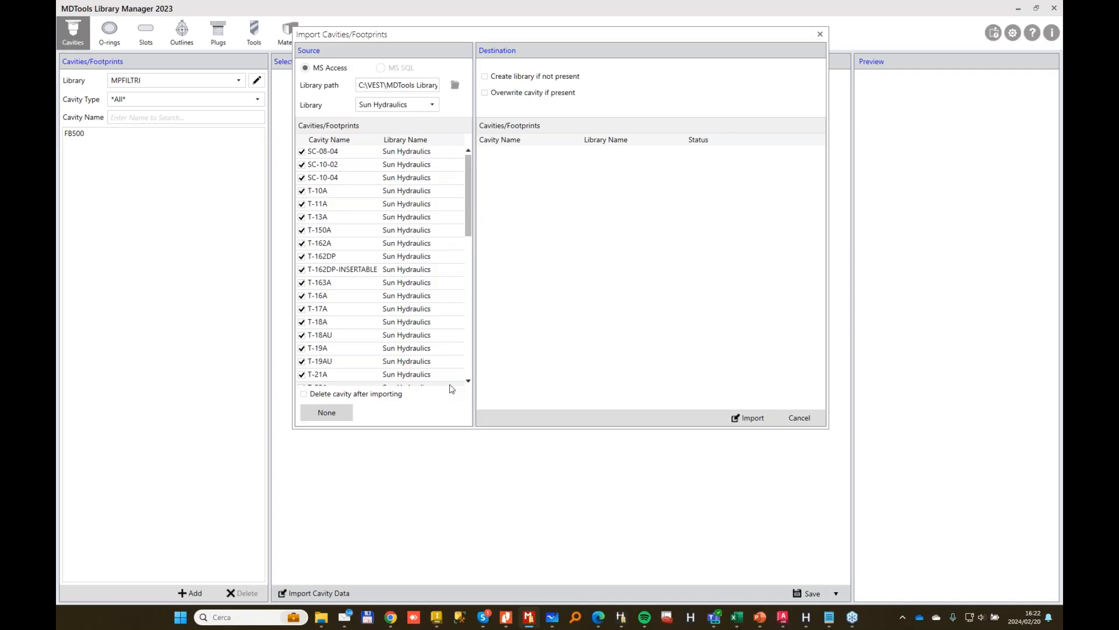
pyautogui.click(752, 419)
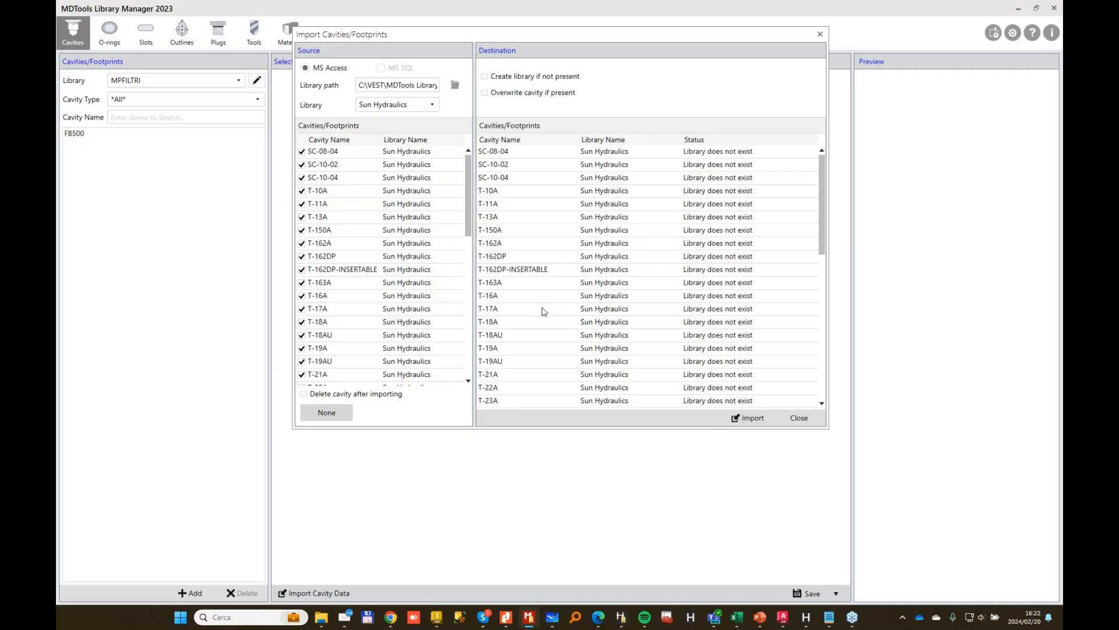
pyautogui.click(805, 417)
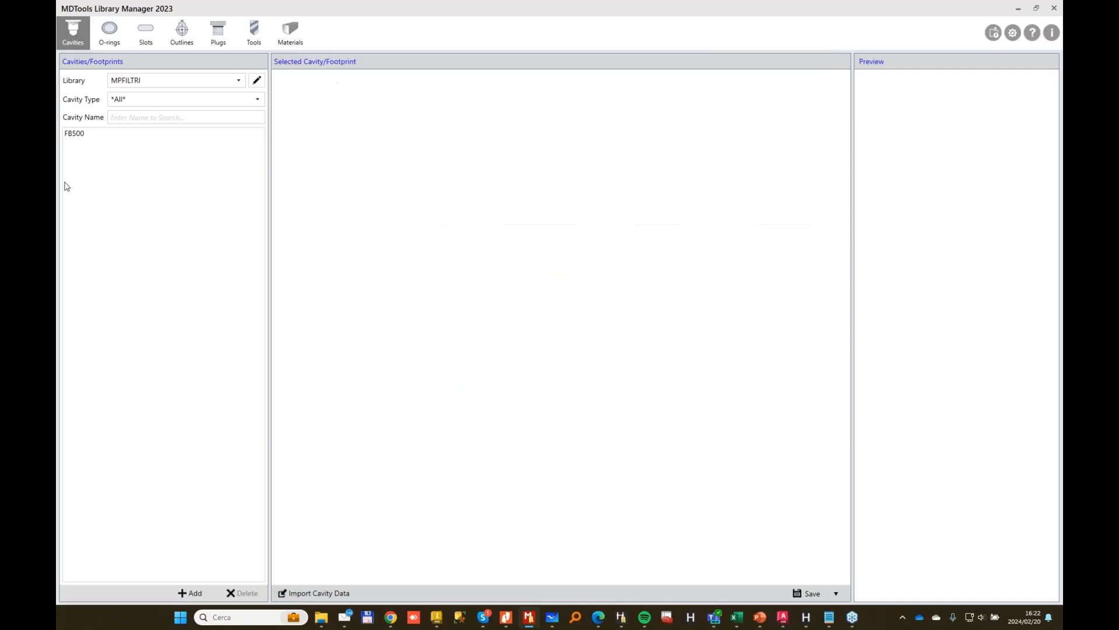
# List the cavities of all libraries, restart the cavity import and select C:\VEST\MDTools Library as its source folder.
pyautogui.click(240, 81)
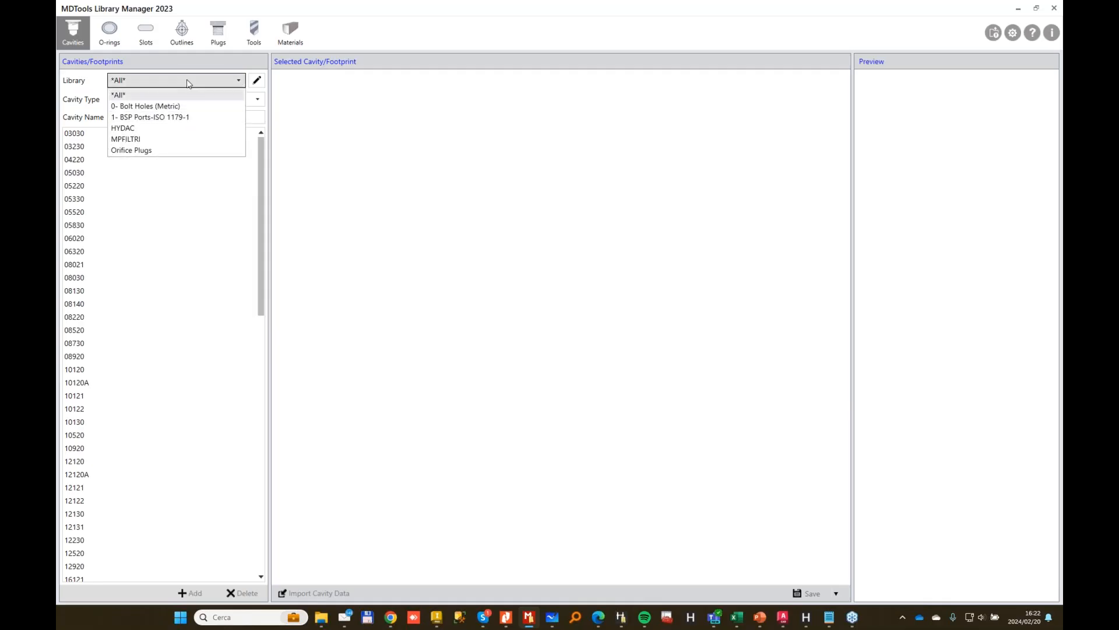
pyautogui.click(517, 138)
pyautogui.click(990, 32)
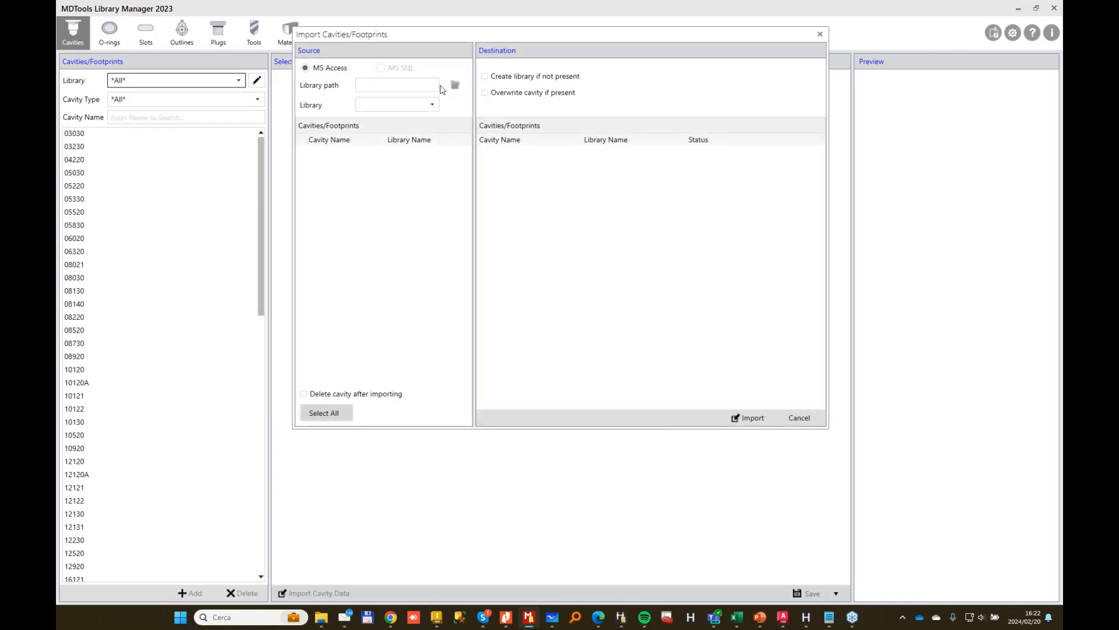
pyautogui.click(454, 85)
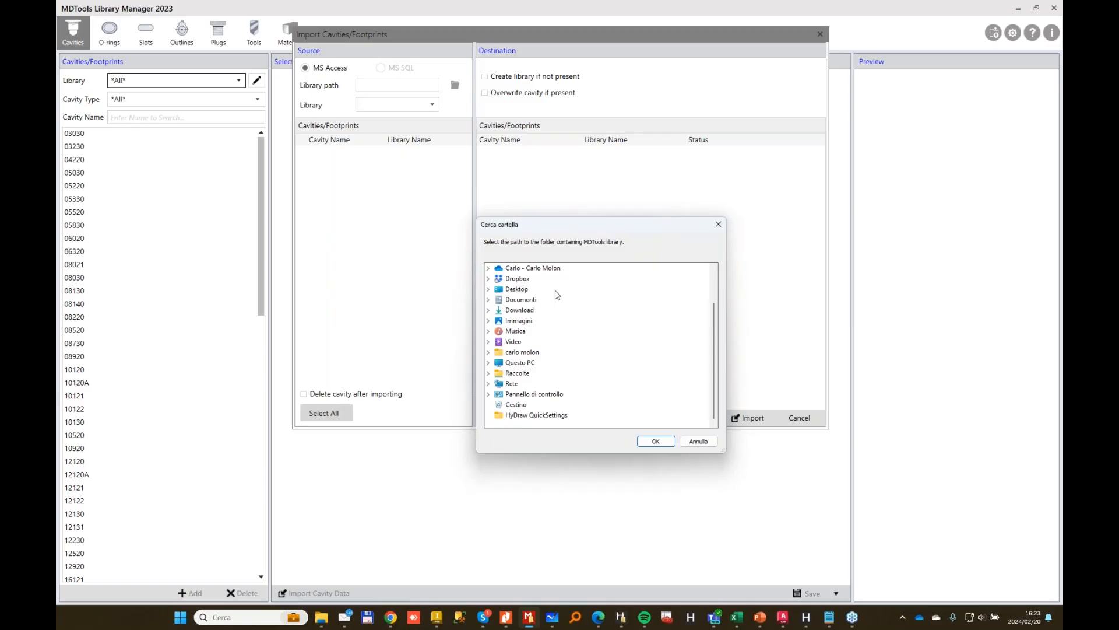
pyautogui.doubleClick(521, 363)
pyautogui.click(543, 384)
pyautogui.scroll(-5, 598, 372)
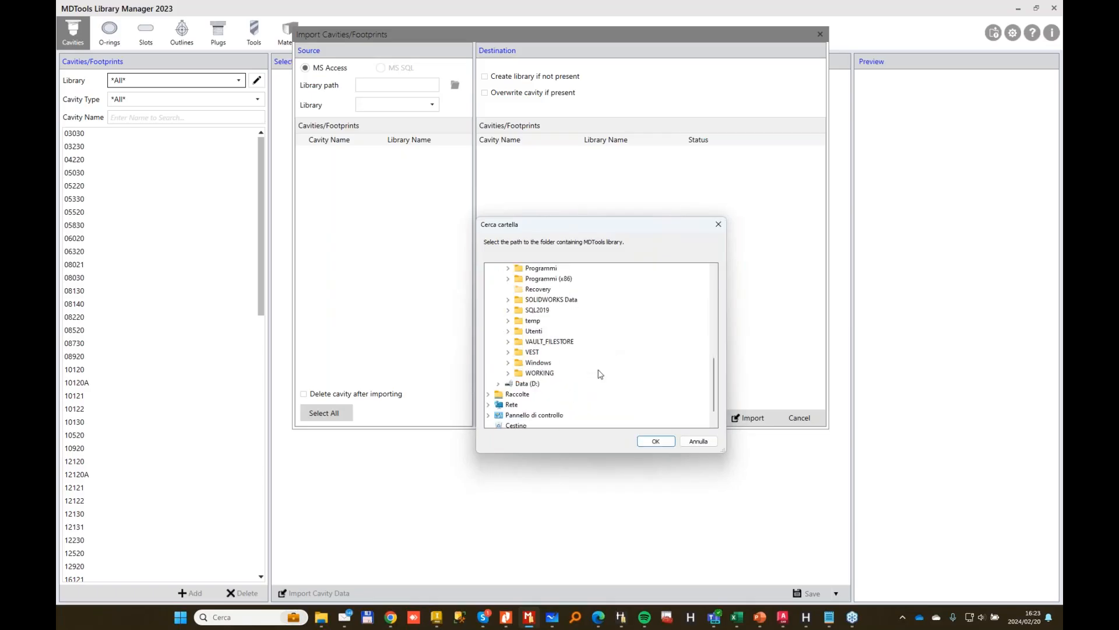
pyautogui.click(531, 353)
pyautogui.scroll(-2, 646, 360)
pyautogui.scroll(-5, 646, 362)
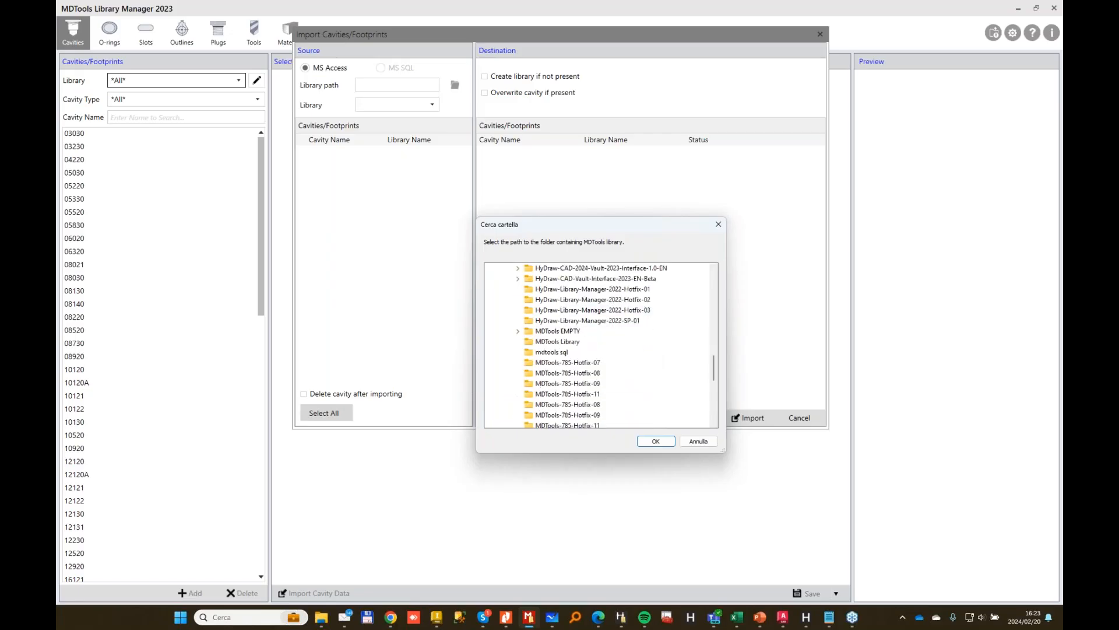
pyautogui.click(558, 310)
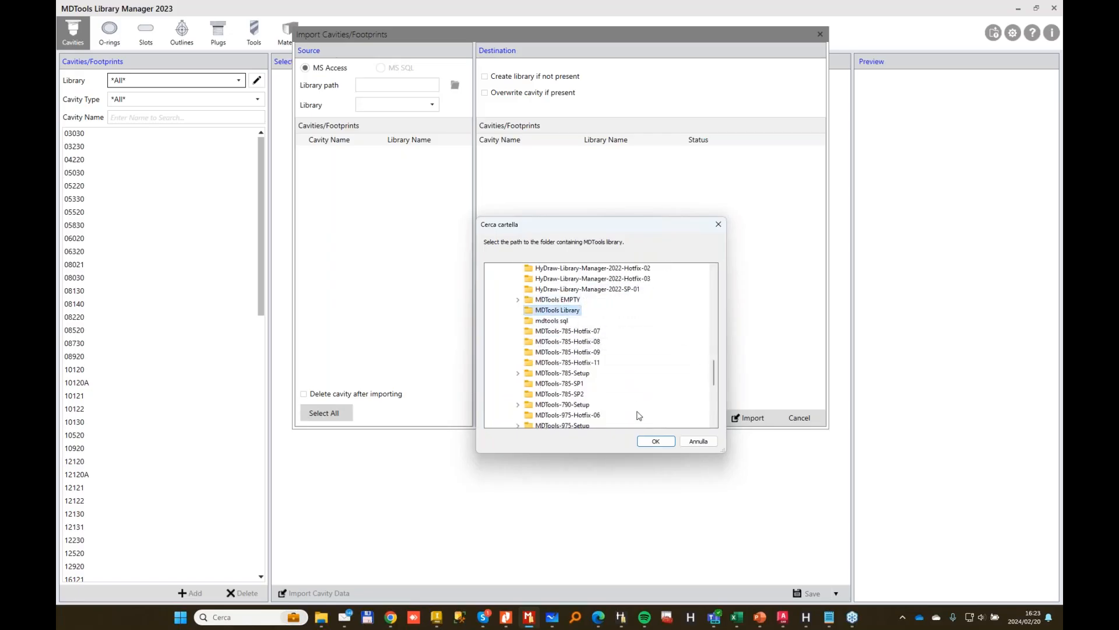
# Load the MDTools Library folder as the import source and choose its Sun Hydraulics library.
pyautogui.click(655, 442)
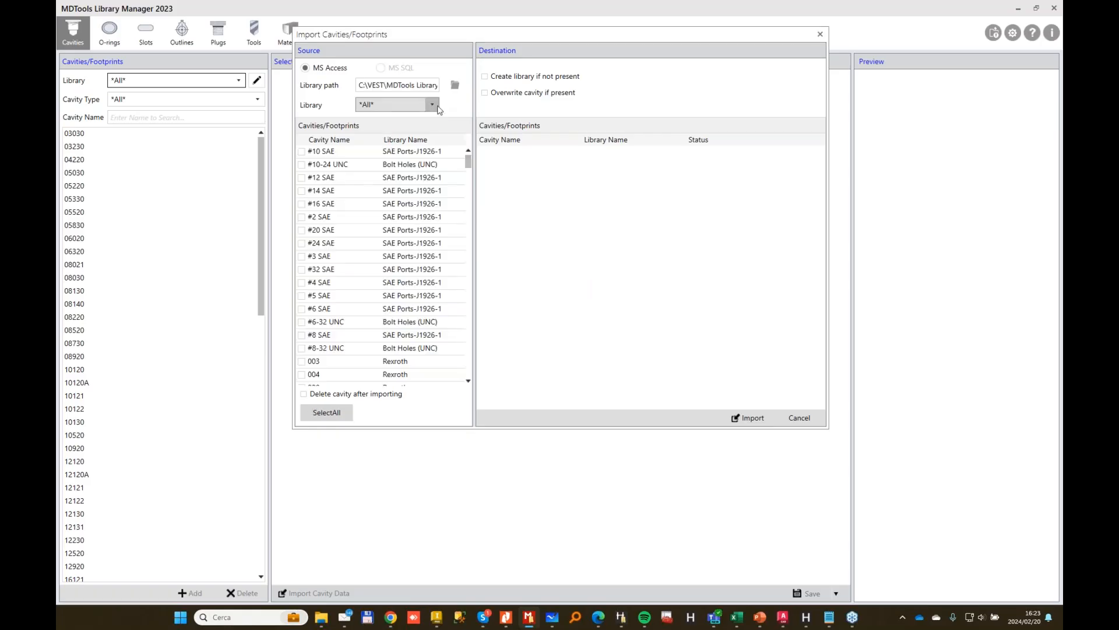
pyautogui.click(431, 105)
pyautogui.scroll(-2, 465, 175)
pyautogui.moveTo(472, 153); pyautogui.dragTo(473, 291)
pyautogui.click(406, 194)
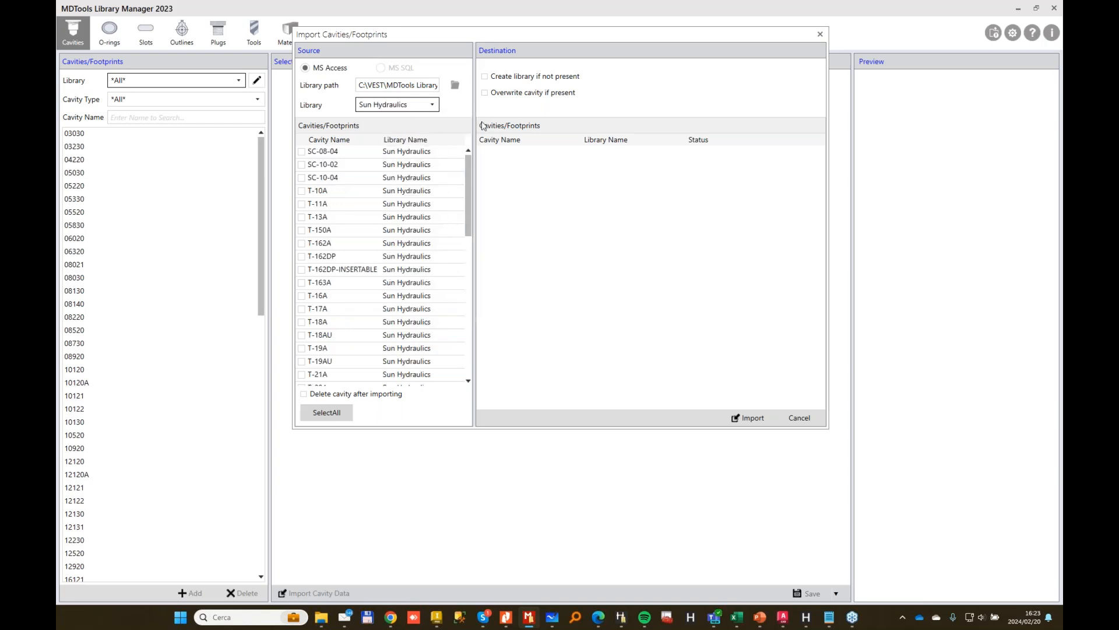
# Import all Sun Hydraulics cavities with the option to create the library if not present, and close the import dialog.
pyautogui.click(486, 77)
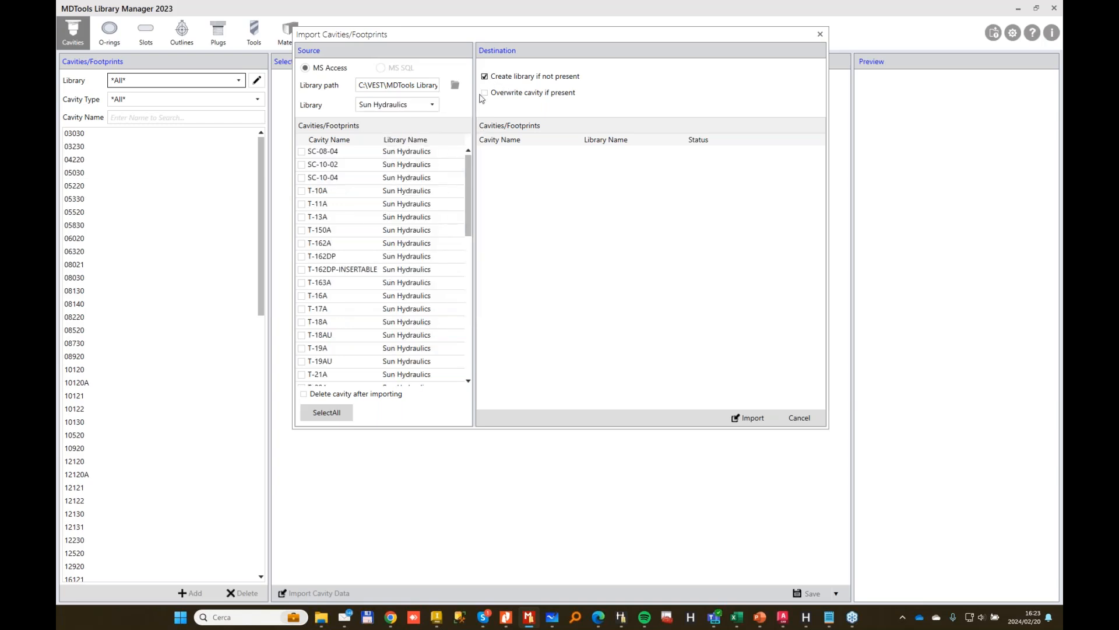
pyautogui.click(341, 414)
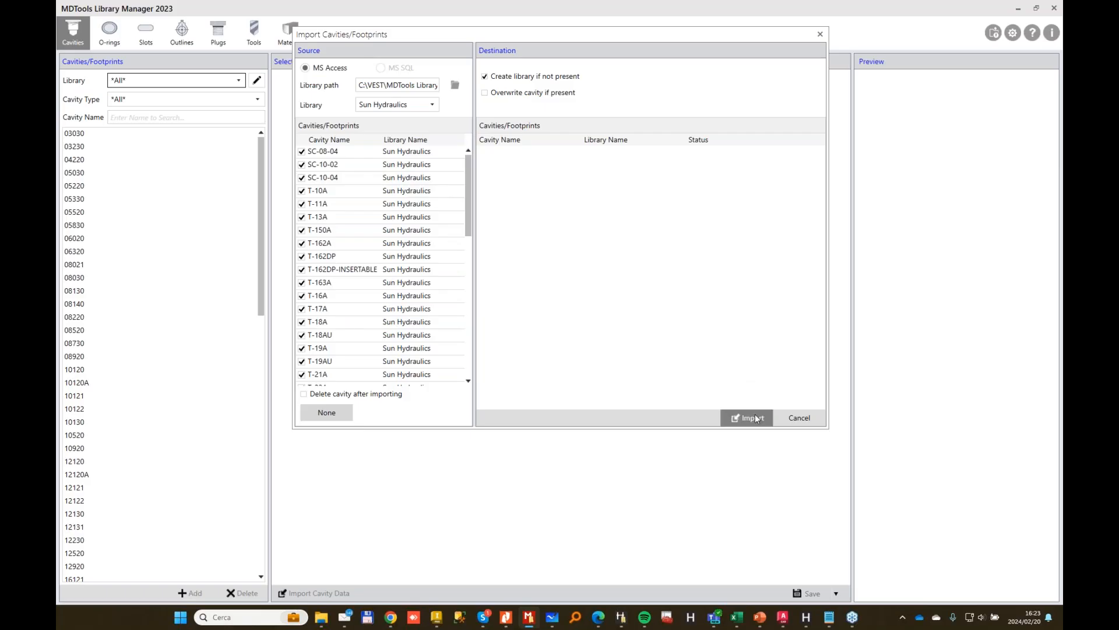
pyautogui.click(756, 416)
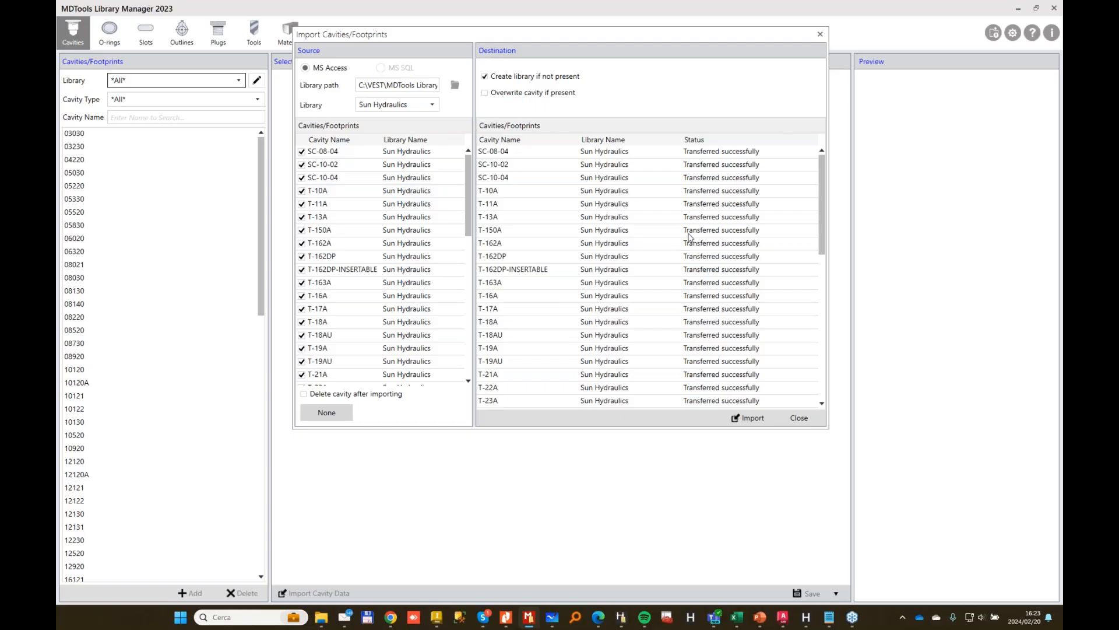
pyautogui.click(798, 418)
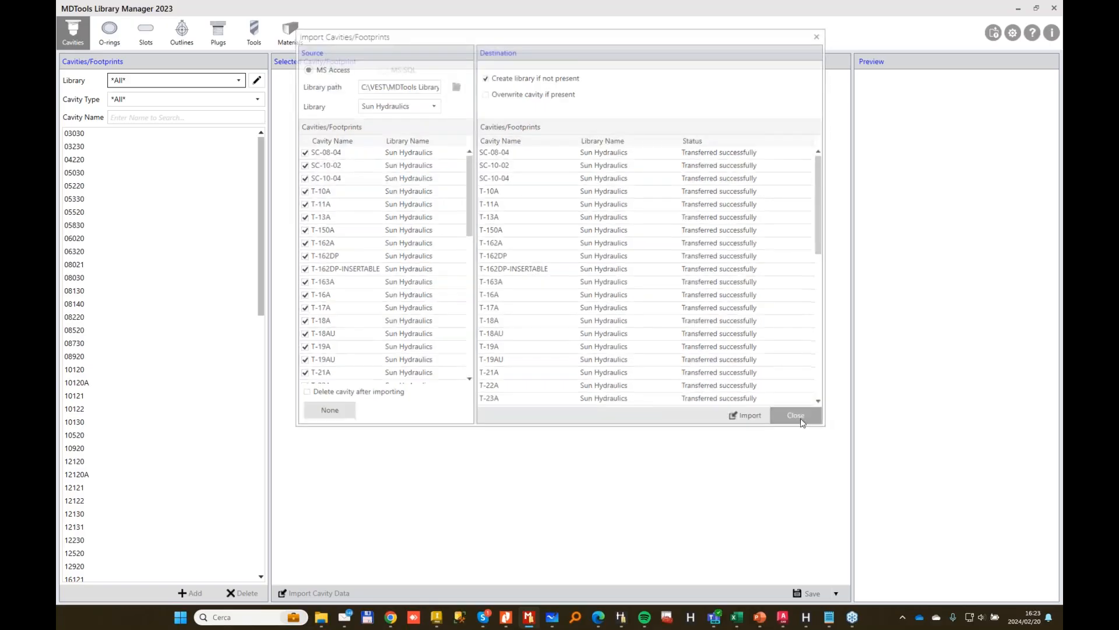
# Open cavity T-11A, change the $STEP0 operation in its machining sequence to CBORE, and save the cavity.
pyautogui.moveTo(263, 151); pyautogui.dragTo(115, 399)
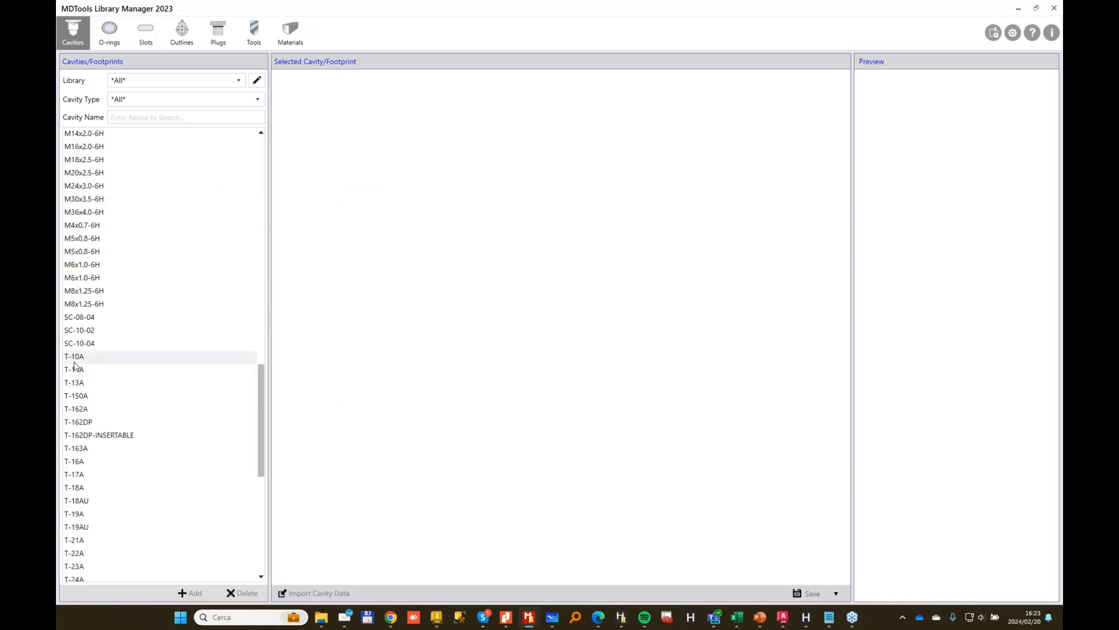
pyautogui.click(84, 372)
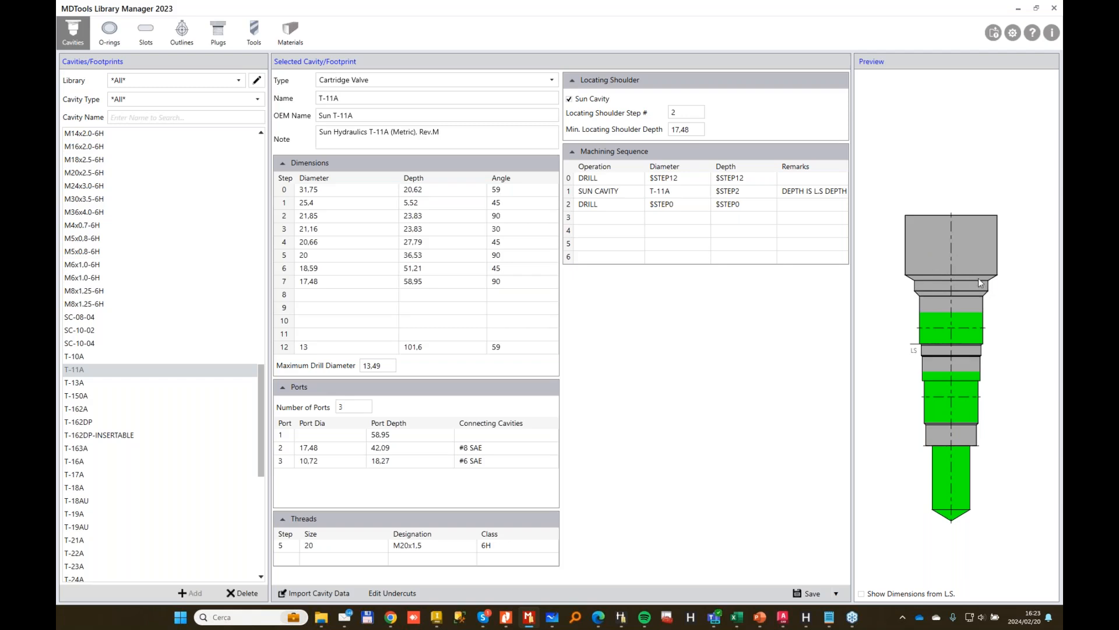
pyautogui.click(601, 219)
pyautogui.press('Tab')
pyautogui.click(600, 217)
pyautogui.click(603, 205)
pyautogui.press('BackSpace')
pyautogui.write('CBO')
pyautogui.click(612, 217)
pyautogui.press('BackSpace')
pyautogui.click(591, 205)
pyautogui.click(671, 205)
pyautogui.click(742, 207)
pyautogui.click(319, 187)
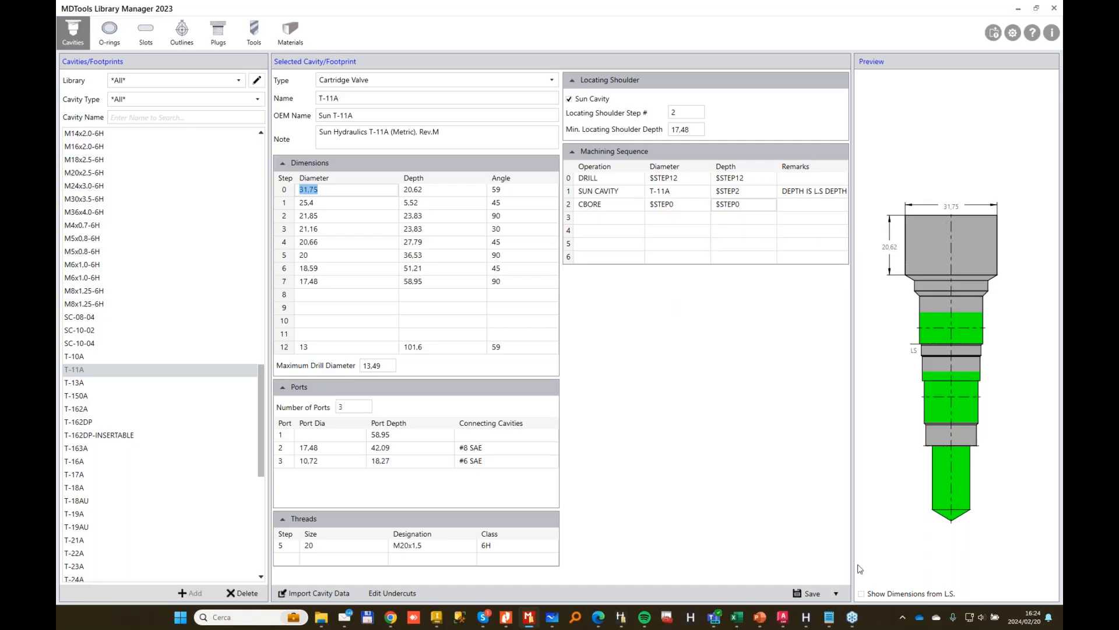
pyautogui.click(810, 593)
# Check the operation, diameter and depth entries of the T-11A CBORE row and save the cavity again.
pyautogui.click(578, 207)
pyautogui.click(675, 204)
pyautogui.click(731, 205)
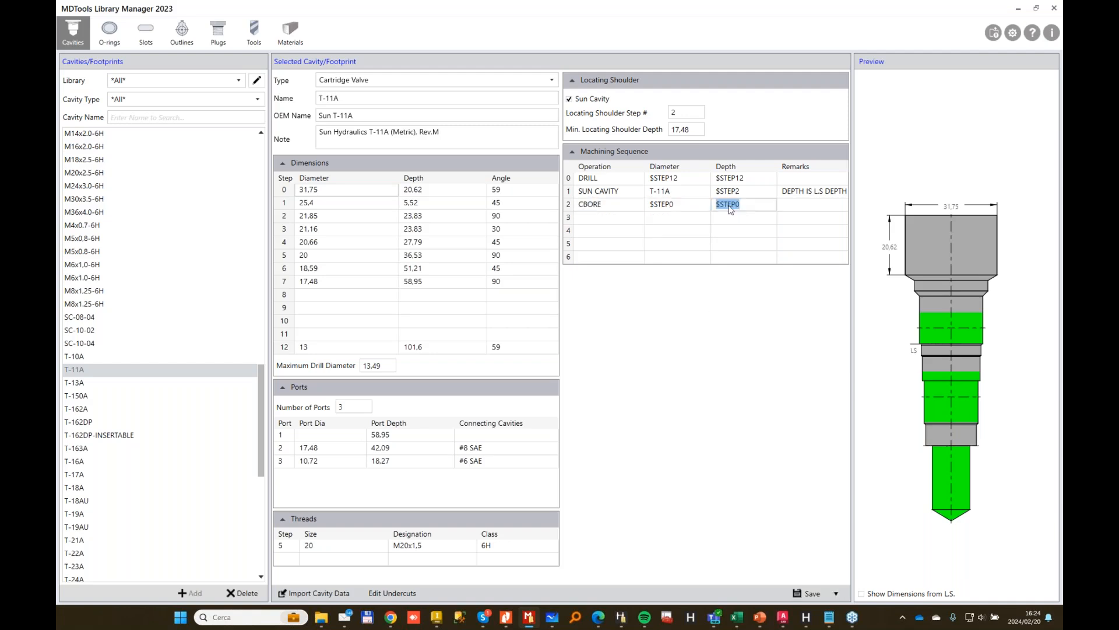
pyautogui.click(584, 206)
pyautogui.click(674, 206)
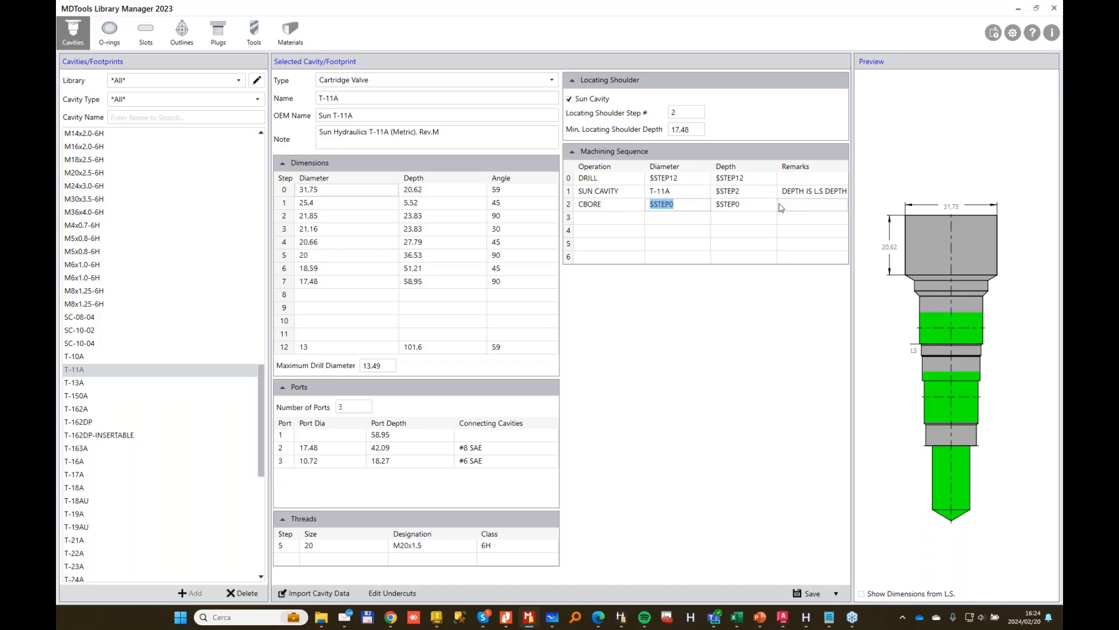
pyautogui.click(731, 205)
pyautogui.click(812, 592)
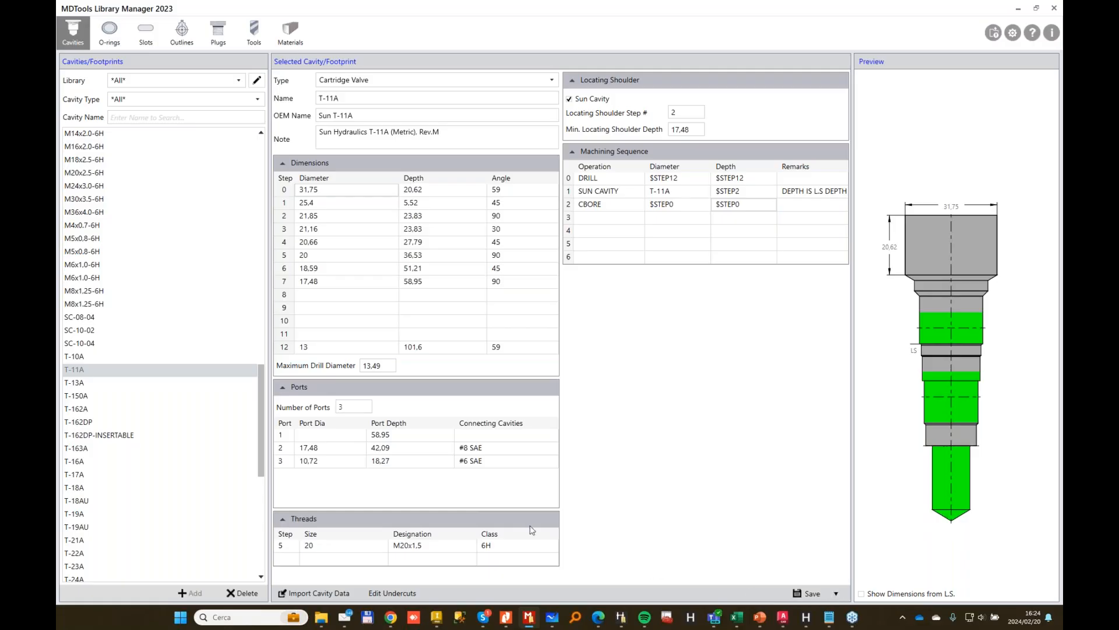
# Switch to Autodesk Inventor and set the MDTools database to the MS Access library in the MDTools settings.
pyautogui.click(437, 616)
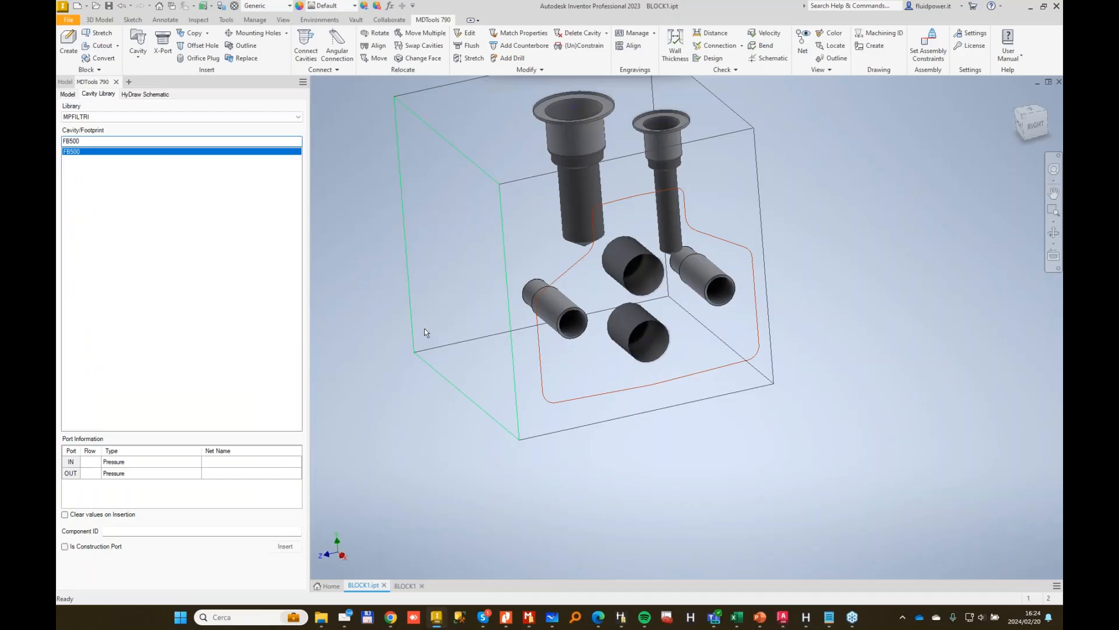
pyautogui.click(68, 95)
pyautogui.click(98, 93)
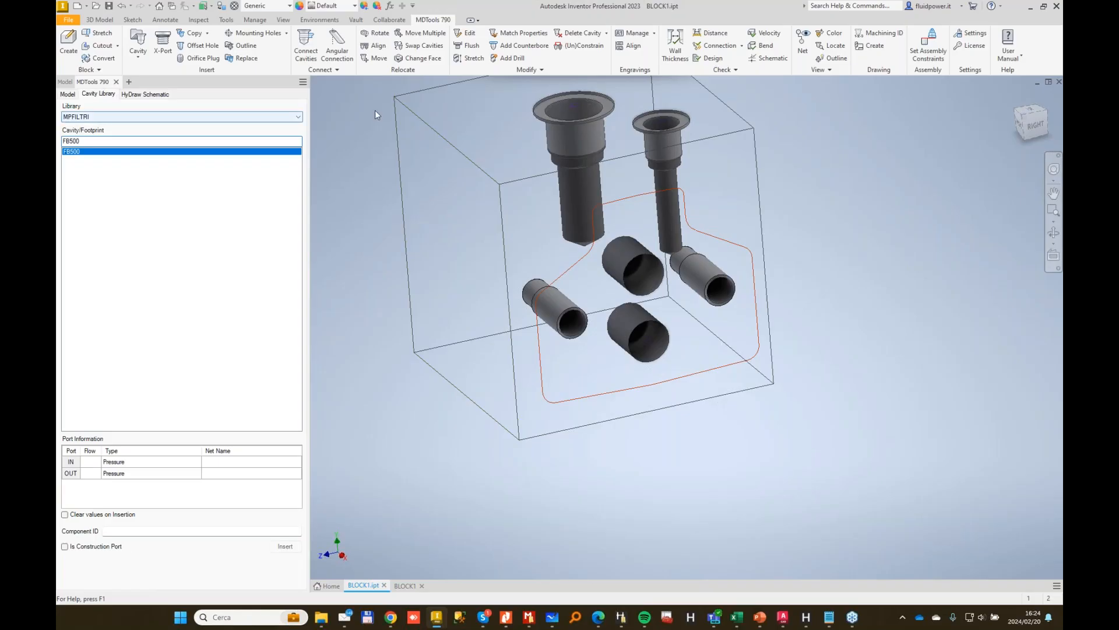
pyautogui.click(970, 33)
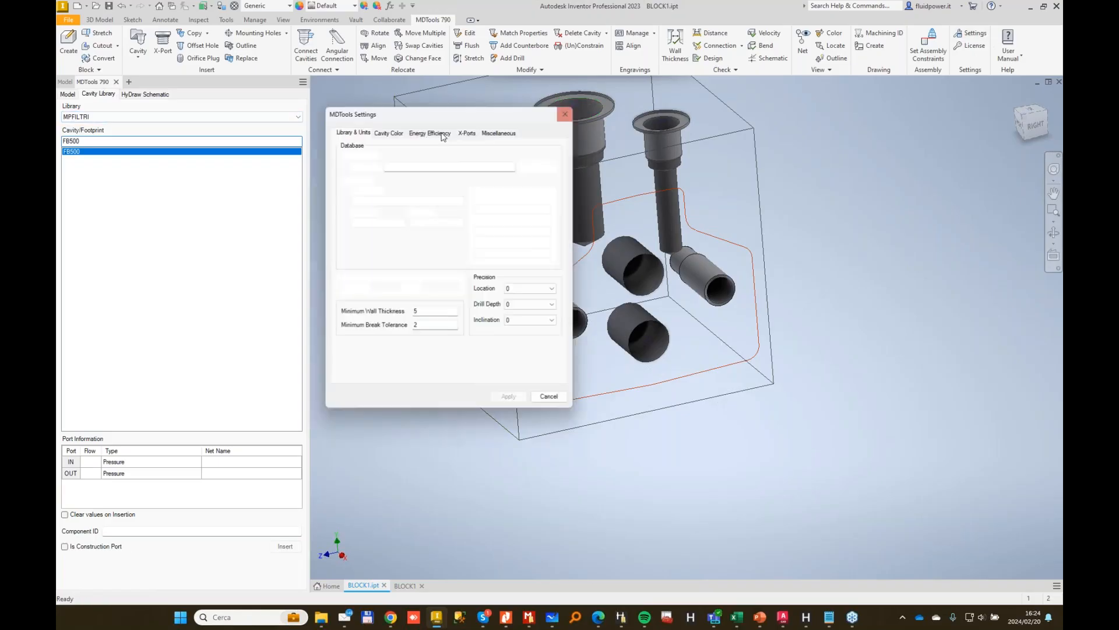
pyautogui.click(352, 181)
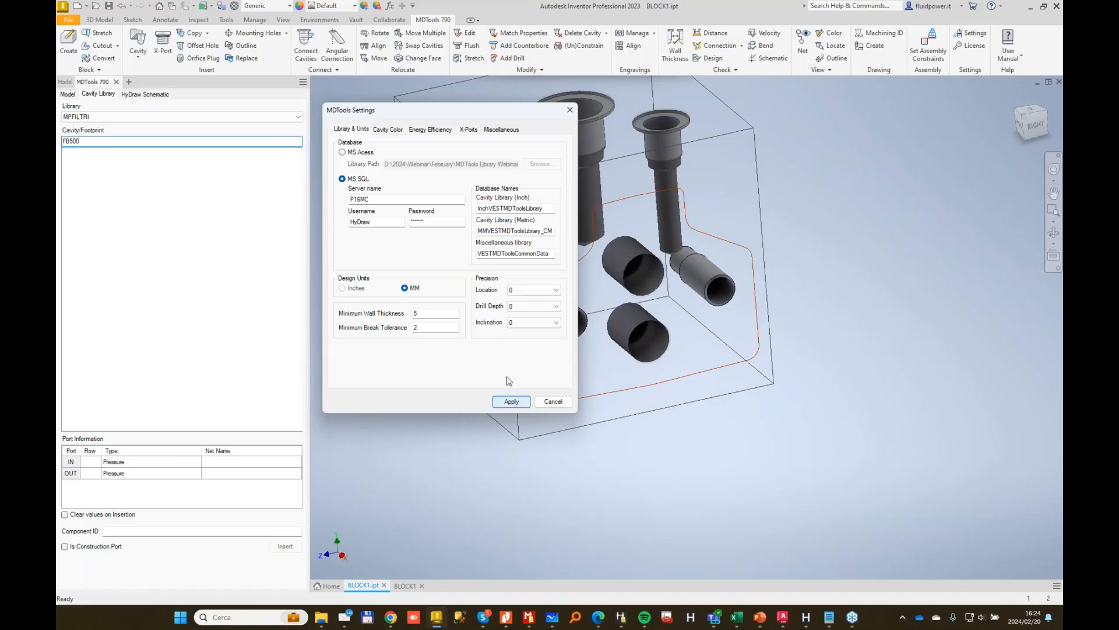
pyautogui.click(342, 152)
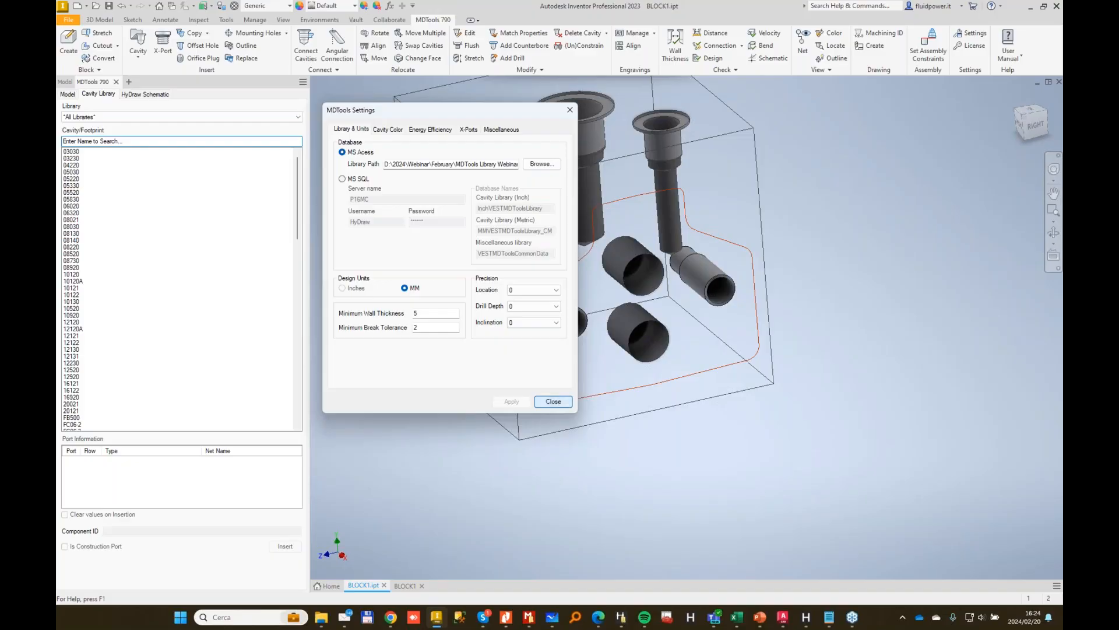
pyautogui.click(552, 402)
# Find the T-11A cavity in the cavity library and select it for insertion.
pyautogui.click(114, 141)
pyautogui.write('T-11A')
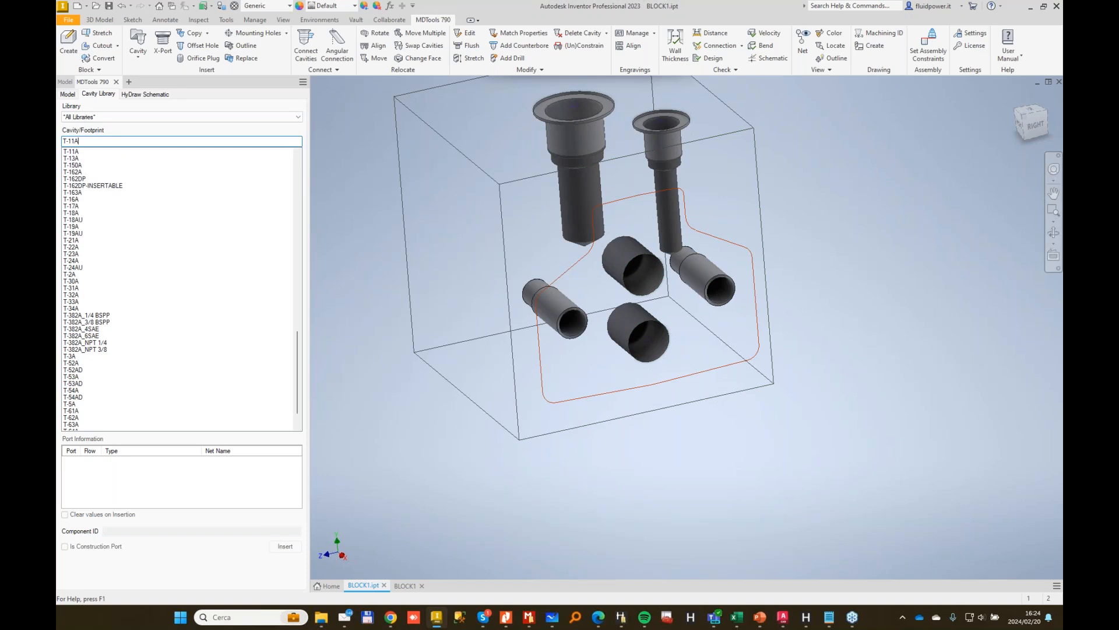
pyautogui.click(74, 159)
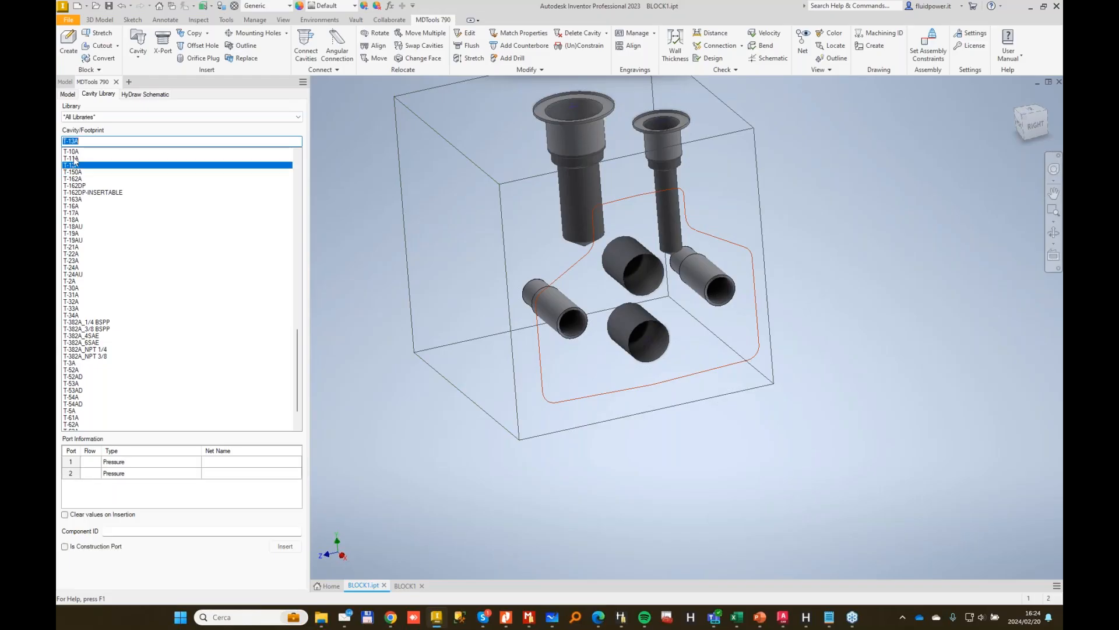
# Insert the T-11A cavity with component ID 234 on the block's top face at about X 14, Y 29.
pyautogui.click(119, 530)
pyautogui.write('23')
pyautogui.click(285, 546)
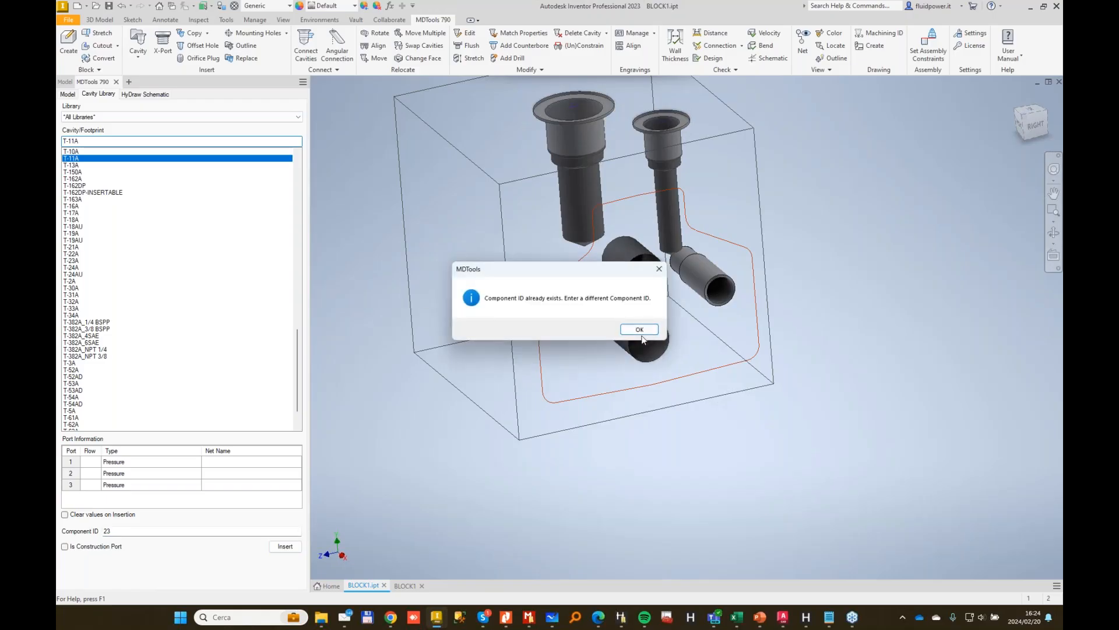
pyautogui.click(639, 329)
pyautogui.write('4')
pyautogui.press('Return')
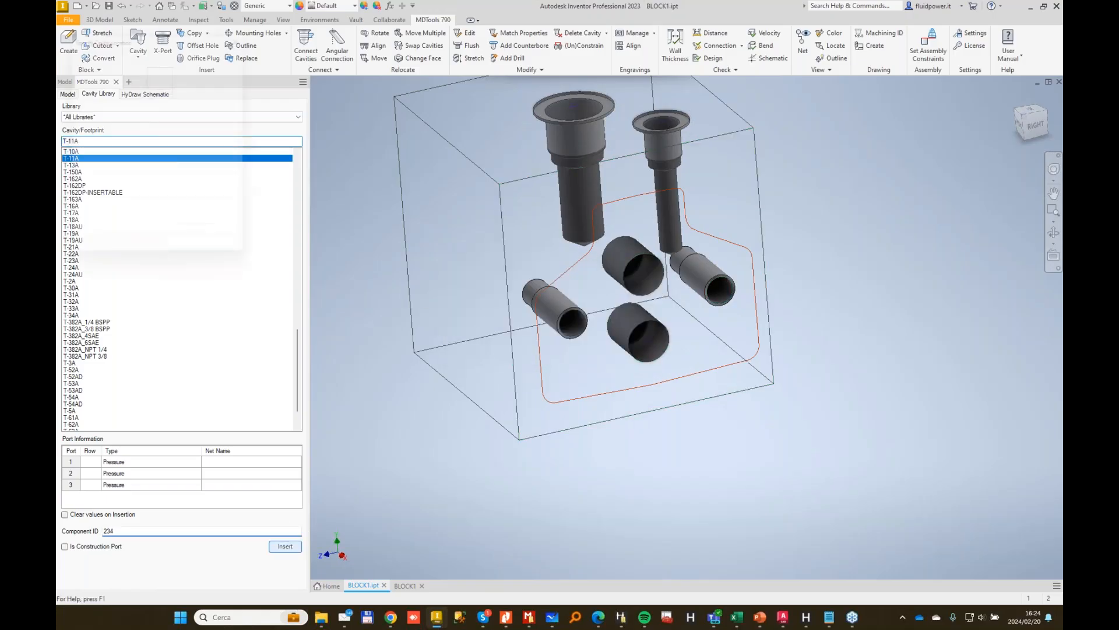
pyautogui.click(482, 92)
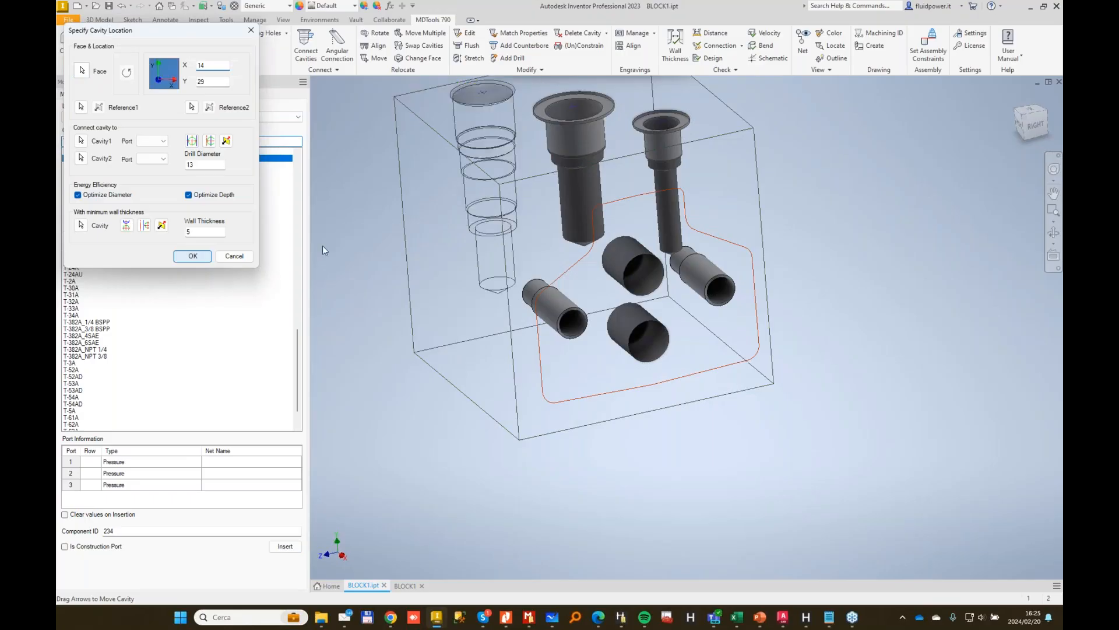
pyautogui.press('Return')
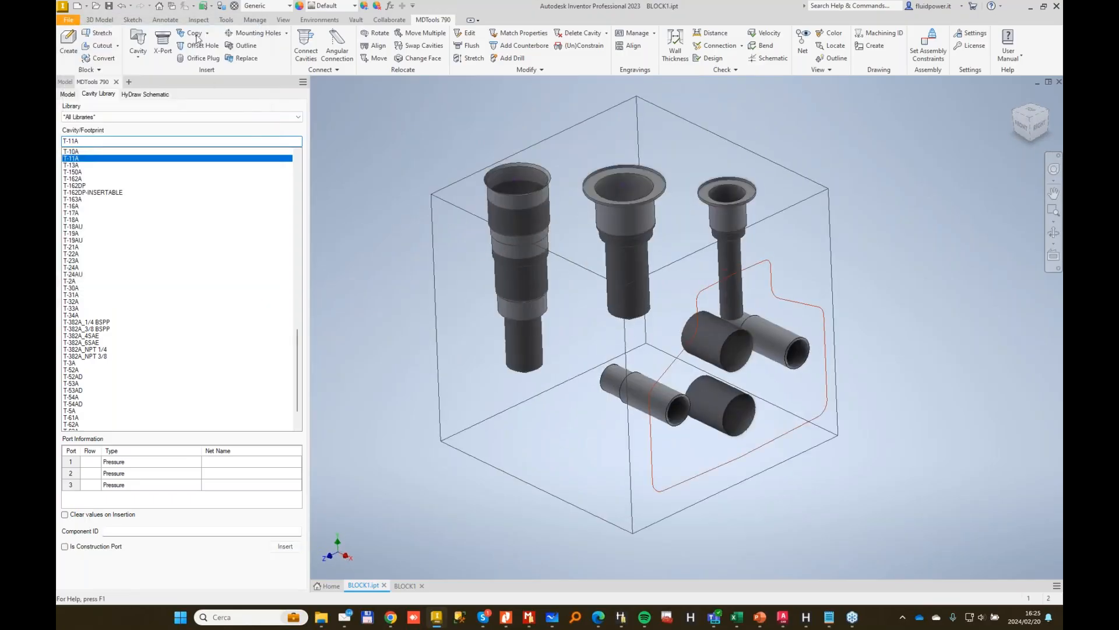
# Copy the inserted T-11A cavity to the back of the top face at about X 17, Y 79.
pyautogui.click(192, 35)
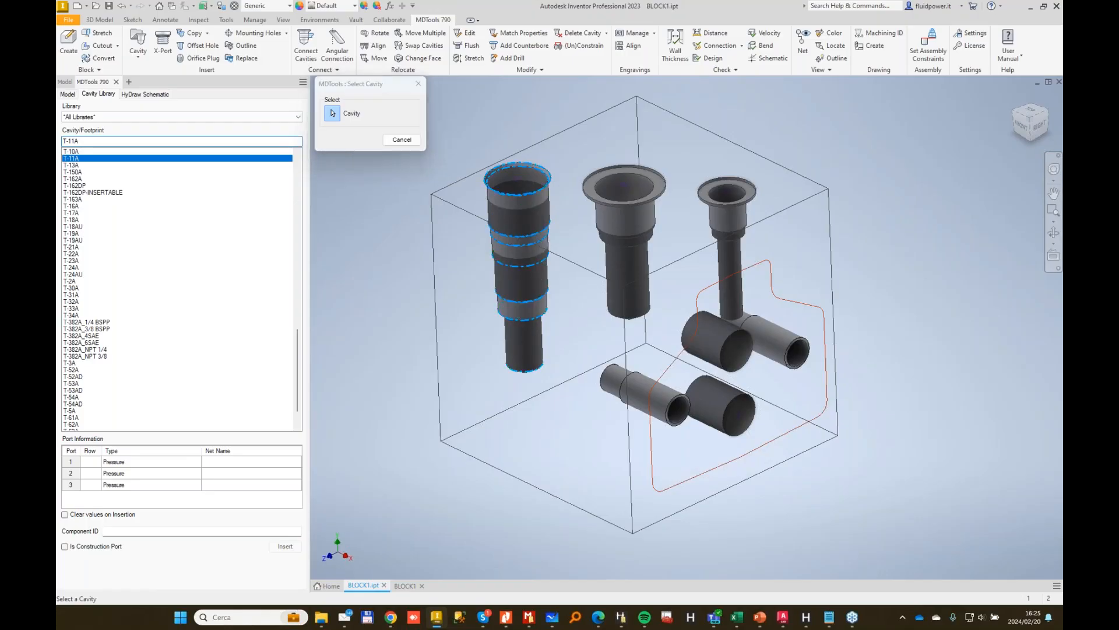
pyautogui.click(517, 257)
pyautogui.click(360, 167)
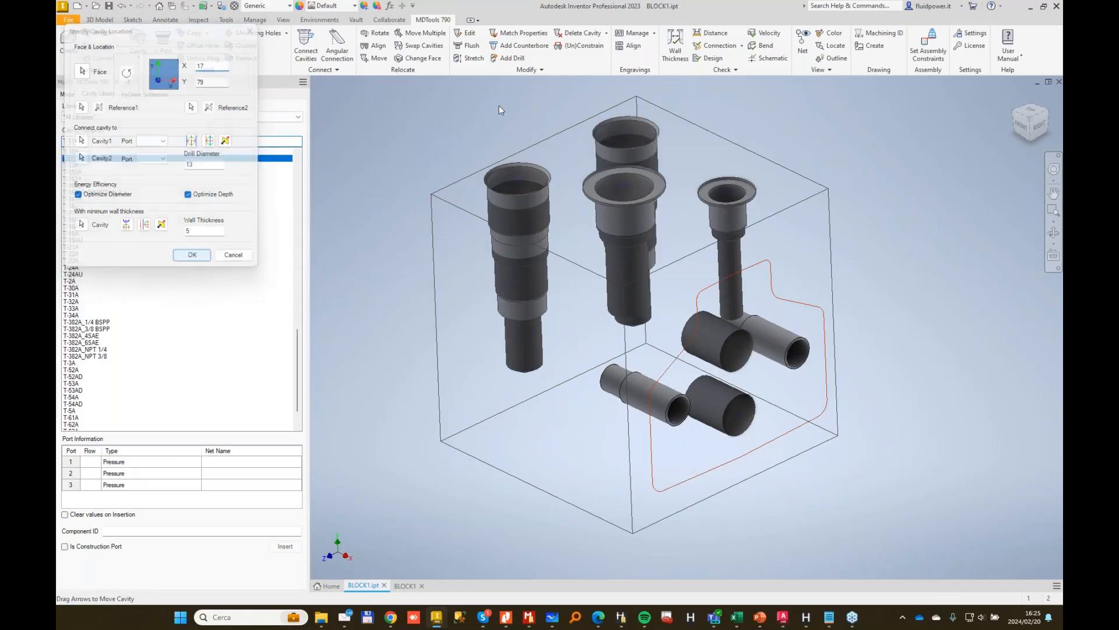
# Edit the copied T-11A cavity and set its locating shoulder depth to 25.
pyautogui.click(519, 45)
pyautogui.click(624, 137)
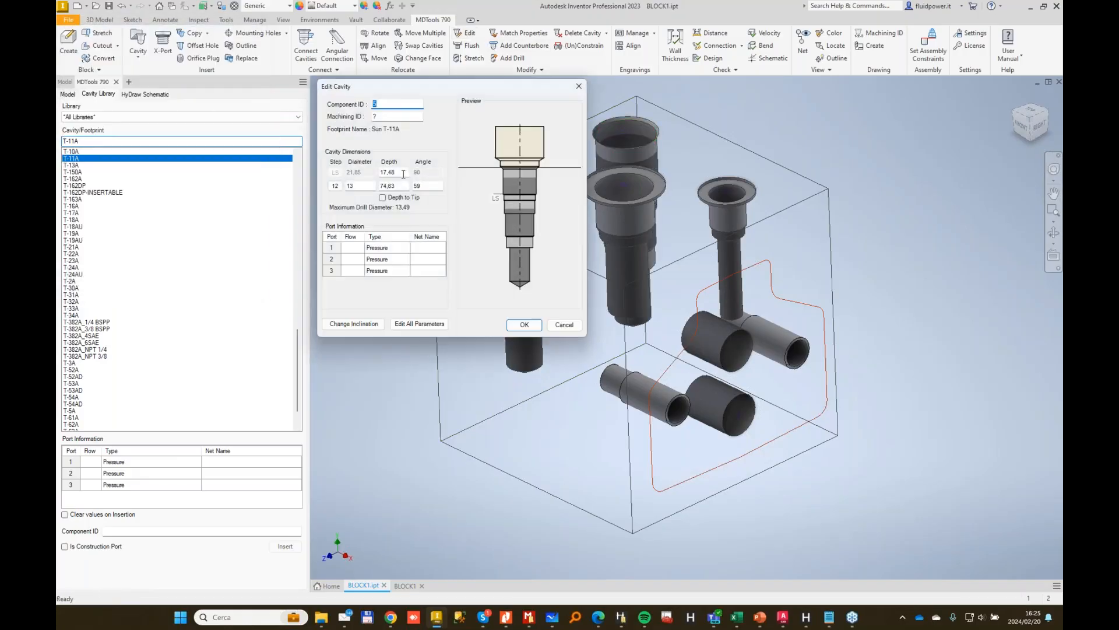
pyautogui.doubleClick(402, 173)
pyautogui.write('25')
pyautogui.press('Tab')
pyautogui.press('Return')
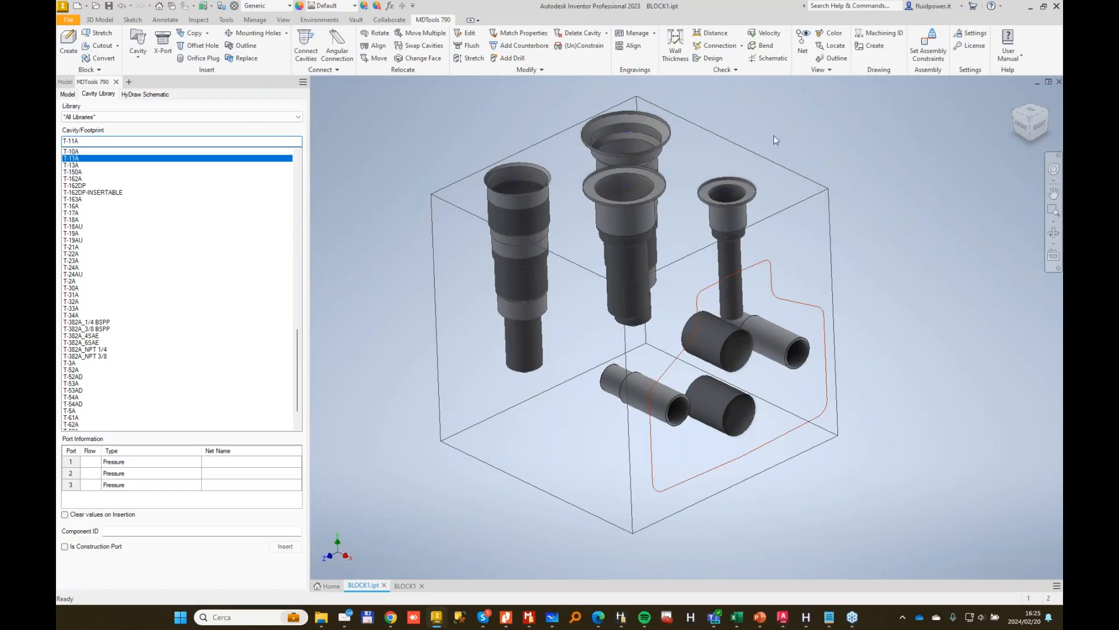
# Create machining callouts for all cavities in the BLOCK1 drawing and move the two T-11A callouts outside the view's left edge.
pyautogui.click(406, 586)
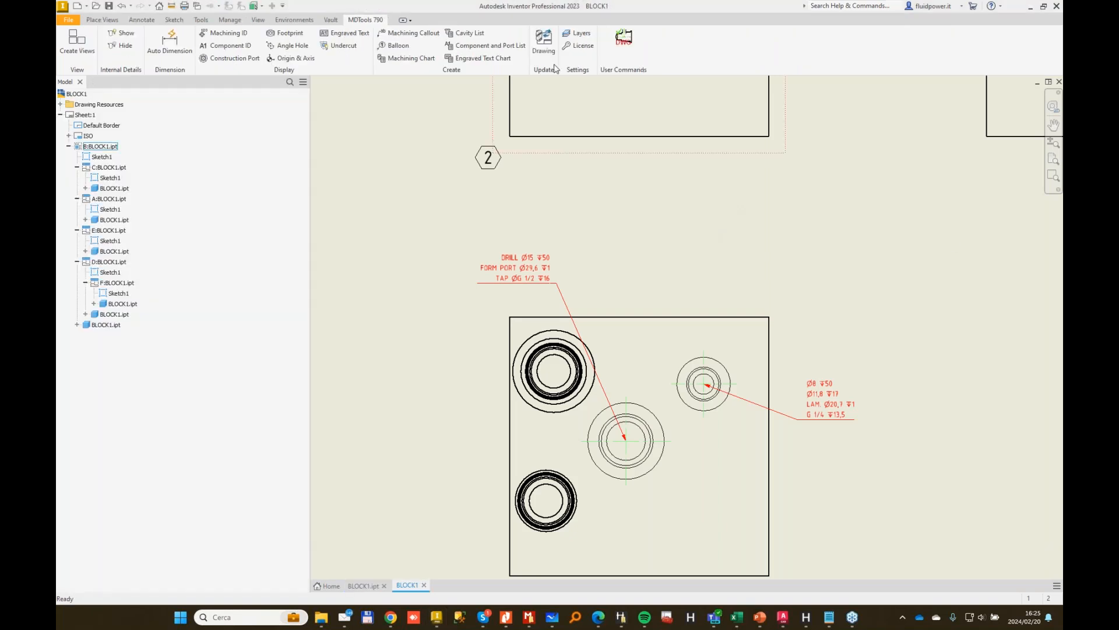
pyautogui.click(408, 33)
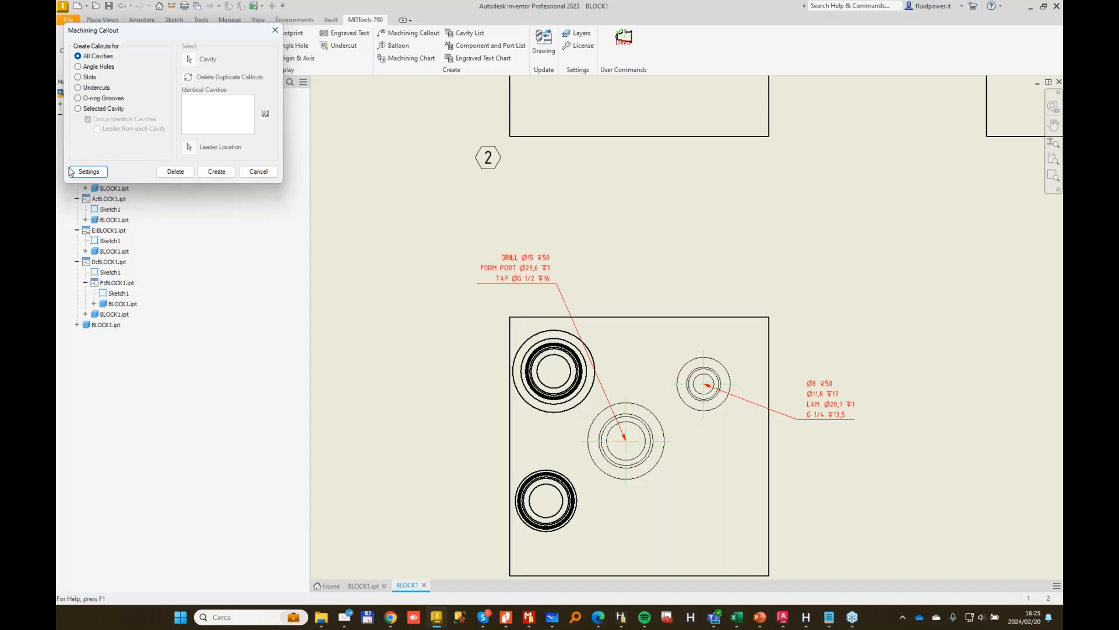
pyautogui.click(216, 171)
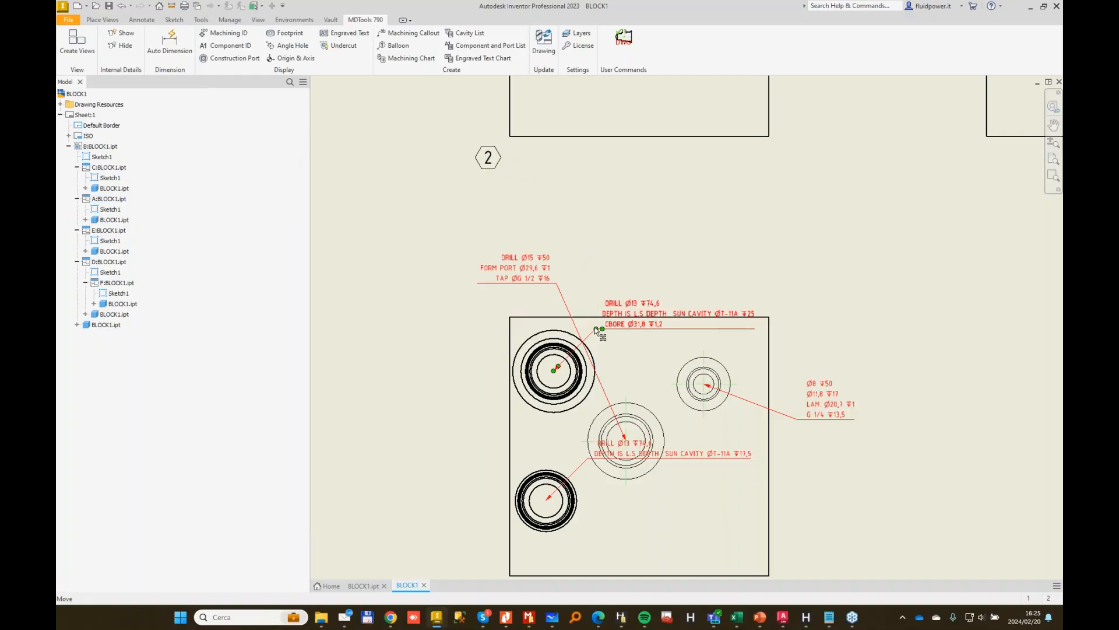
pyautogui.moveTo(596, 328); pyautogui.dragTo(431, 269)
pyautogui.moveTo(594, 458); pyautogui.dragTo(467, 447)
# Examine the drill and Sun cavity lines in the lower T-11A cavity's machining callout.
pyautogui.scroll(1, 461, 461)
pyautogui.moveTo(460, 461); pyautogui.dragTo(670, 333, button='middle')
pyautogui.scroll(-4, 670, 332)
pyautogui.scroll(-3, 673, 336)
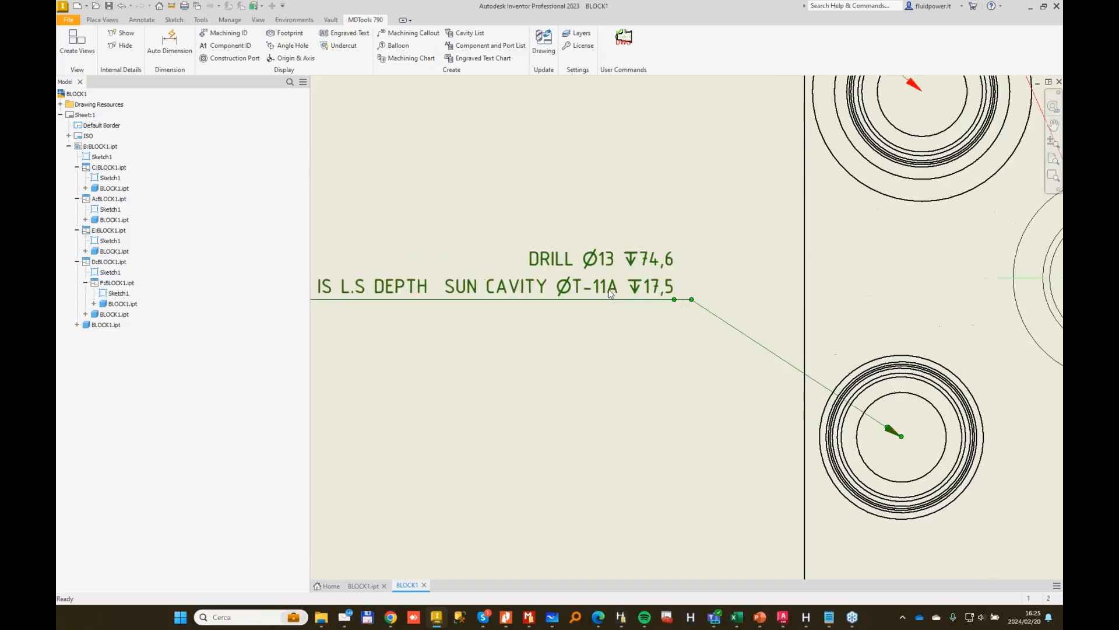
pyautogui.moveTo(618, 291); pyautogui.dragTo(705, 291, button='middle')
pyautogui.scroll(1, 708, 262)
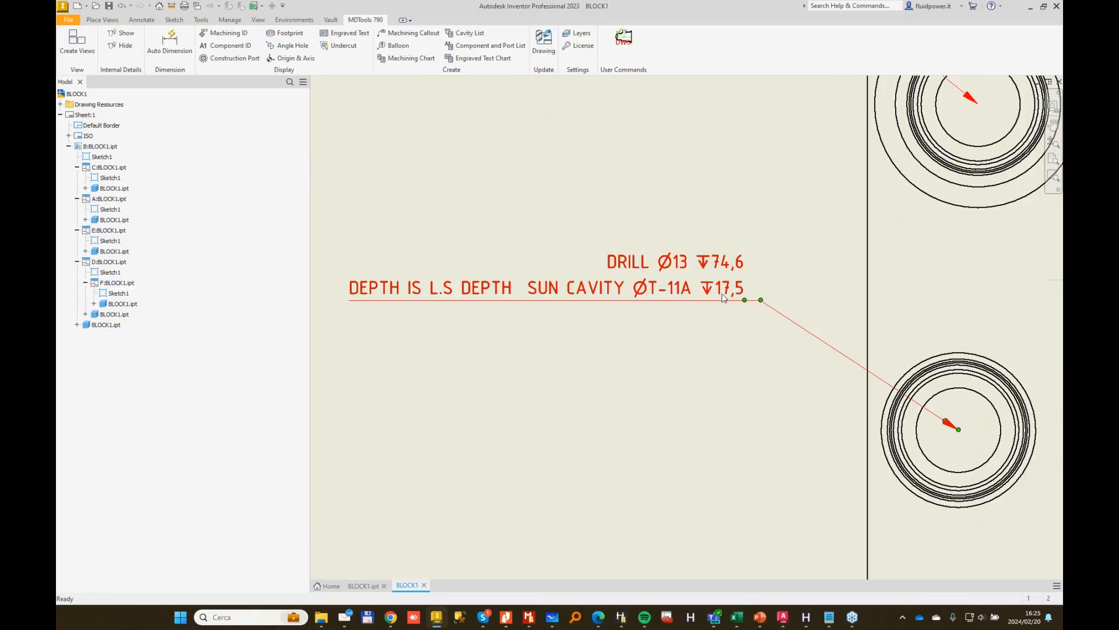
pyautogui.moveTo(775, 350); pyautogui.dragTo(721, 338, button='middle')
pyautogui.moveTo(654, 273); pyautogui.dragTo(673, 284, button='middle')
pyautogui.scroll(1, 688, 277)
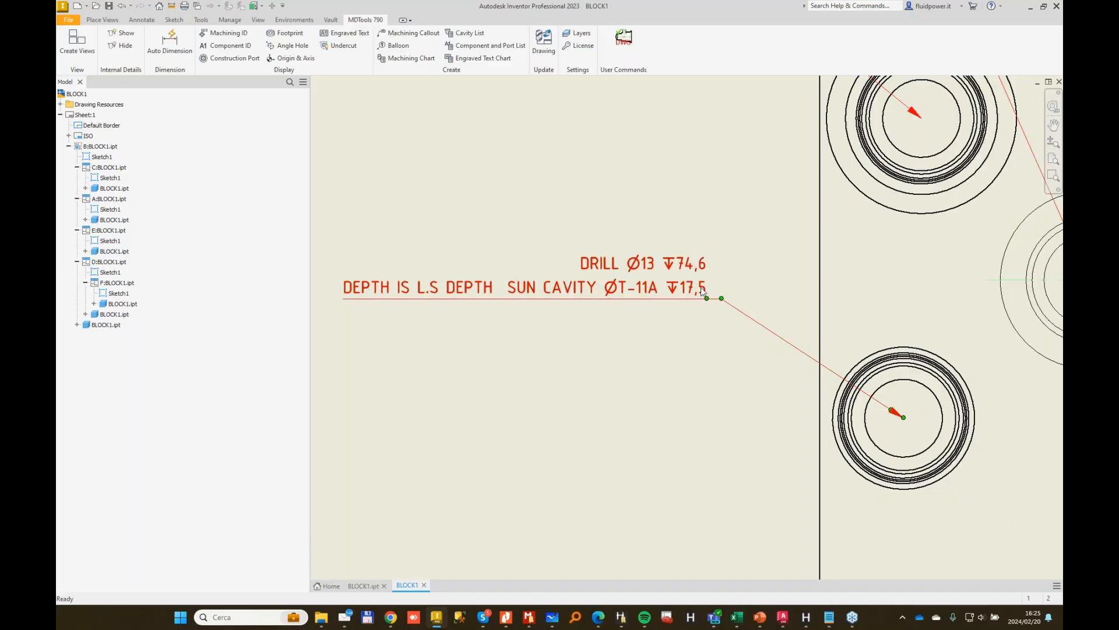
pyautogui.scroll(2, 702, 327)
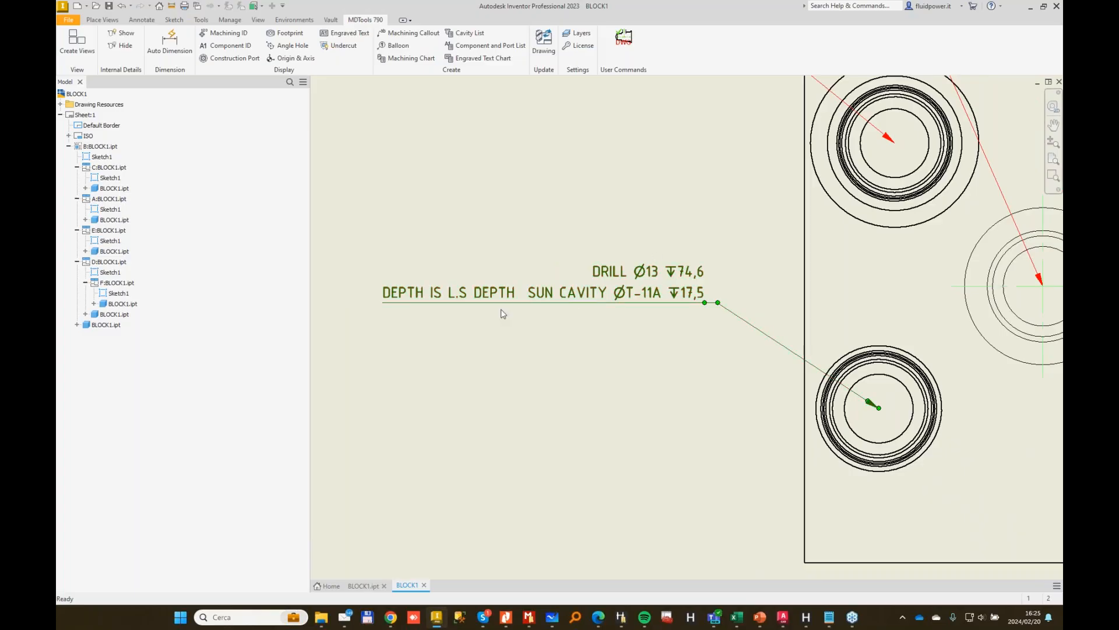
pyautogui.scroll(2, 501, 312)
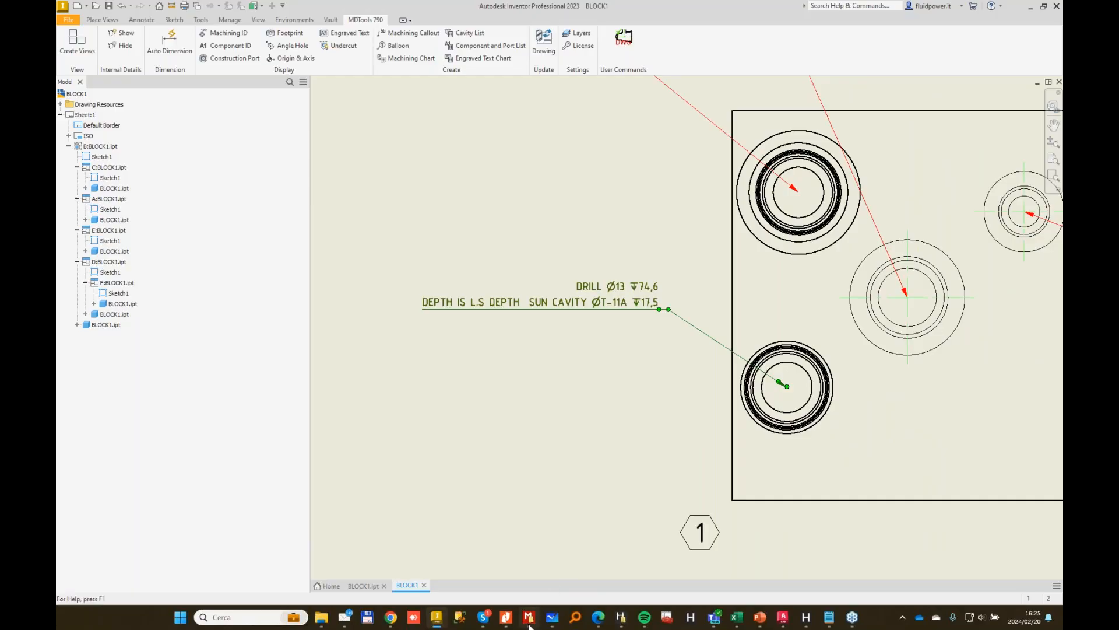
# Switch to MDTools Library Manager, clear the DRILL operation in row 0 of T-10A's machining sequence and save when opening T-11A.
pyautogui.moveTo(530, 619)
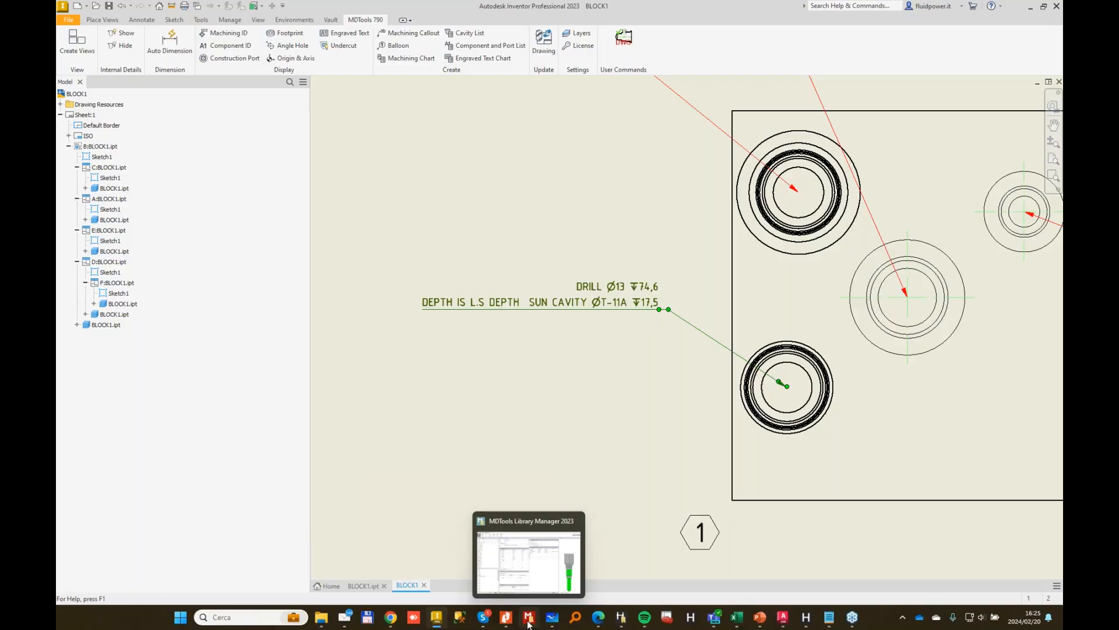
pyautogui.click(538, 575)
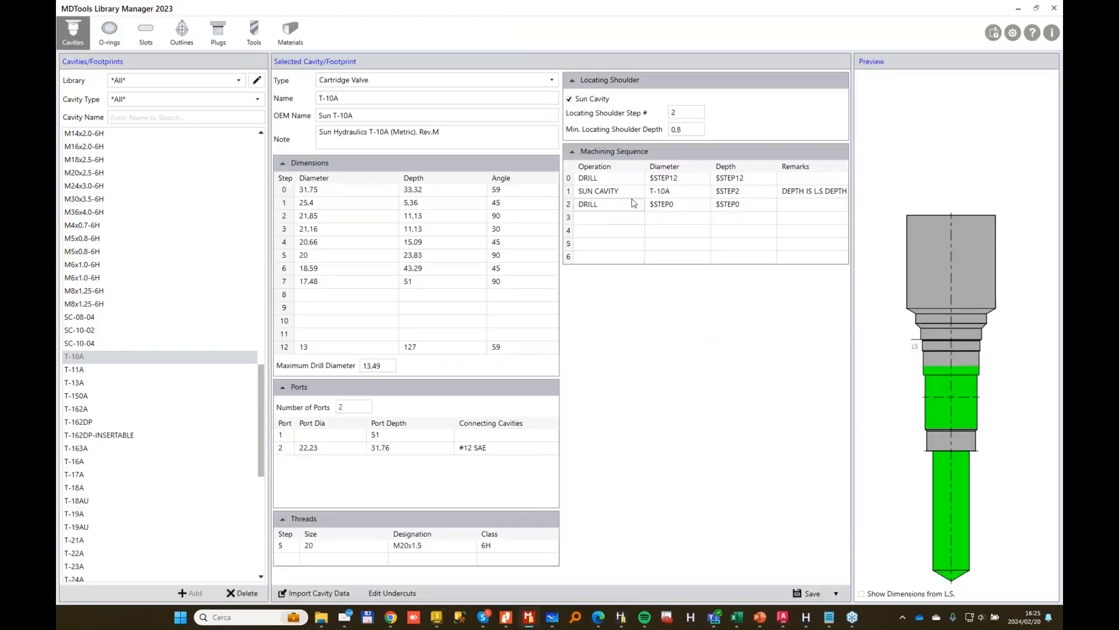
pyautogui.doubleClick(605, 180)
pyautogui.press('Delete')
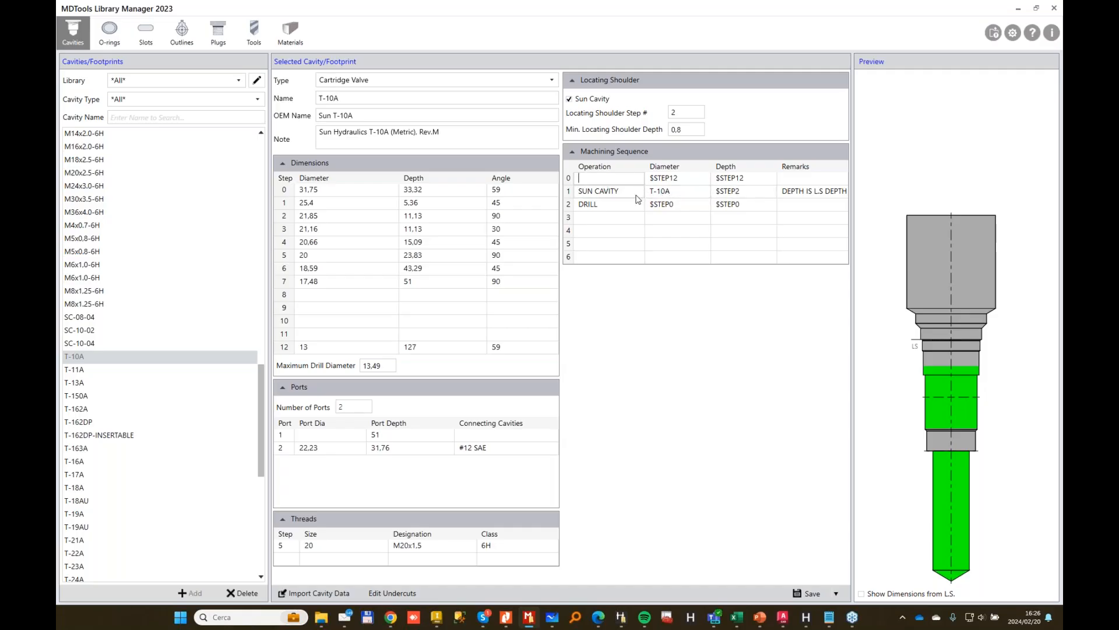
pyautogui.doubleClick(613, 205)
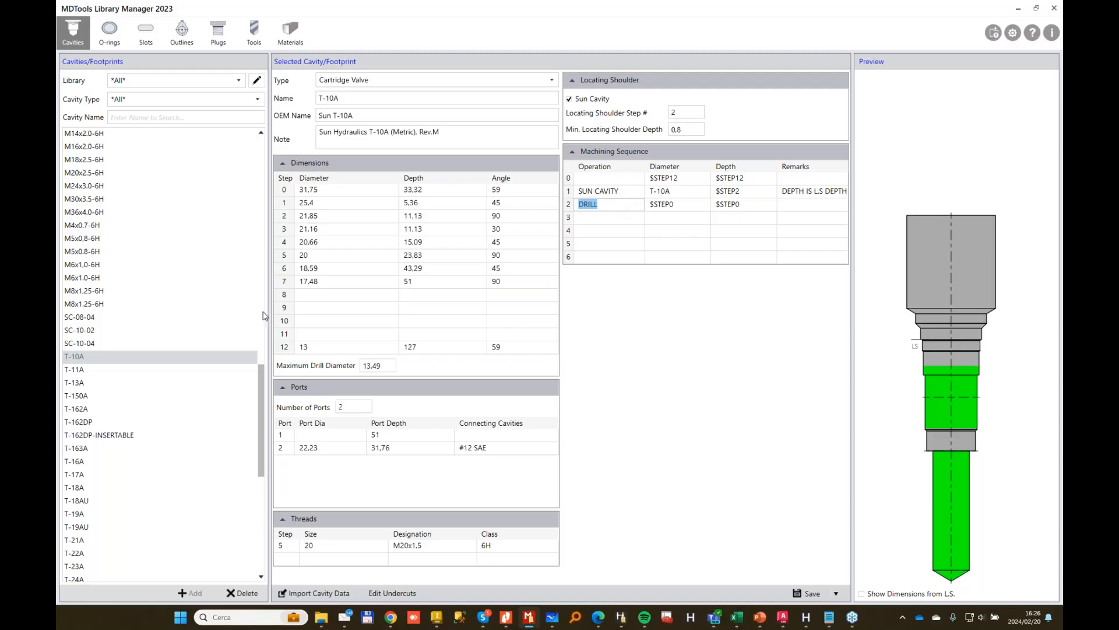
pyautogui.click(95, 374)
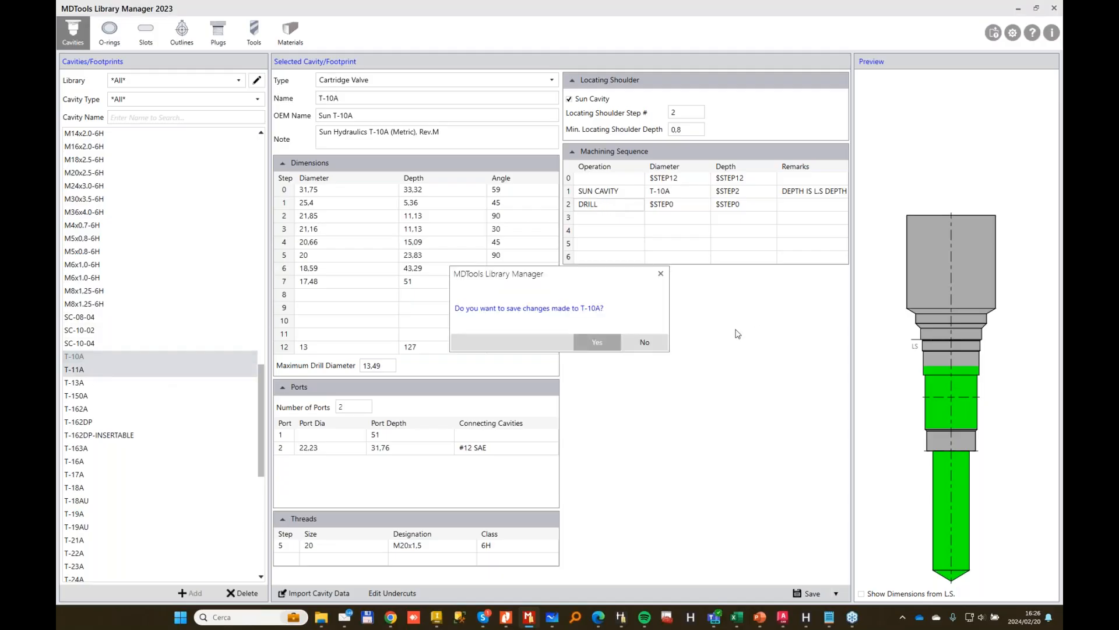
pyautogui.click(584, 344)
# Clear the DRILL operation in row 0 and the remark in row 1 of T-11A's machining sequence.
pyautogui.doubleClick(618, 178)
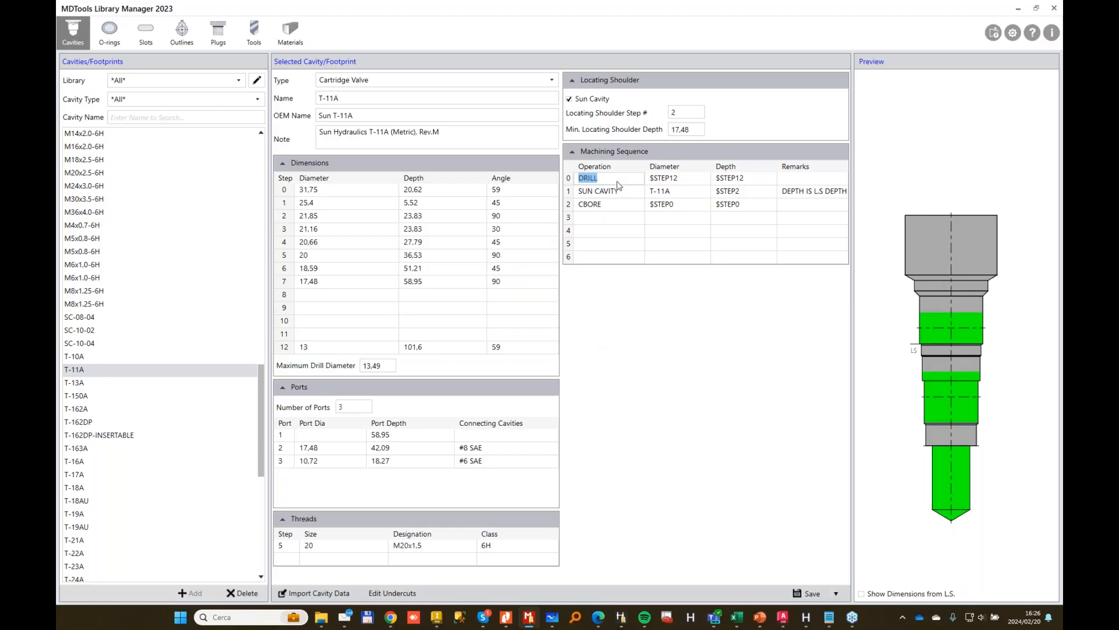
pyautogui.press('Delete')
pyautogui.doubleClick(836, 192)
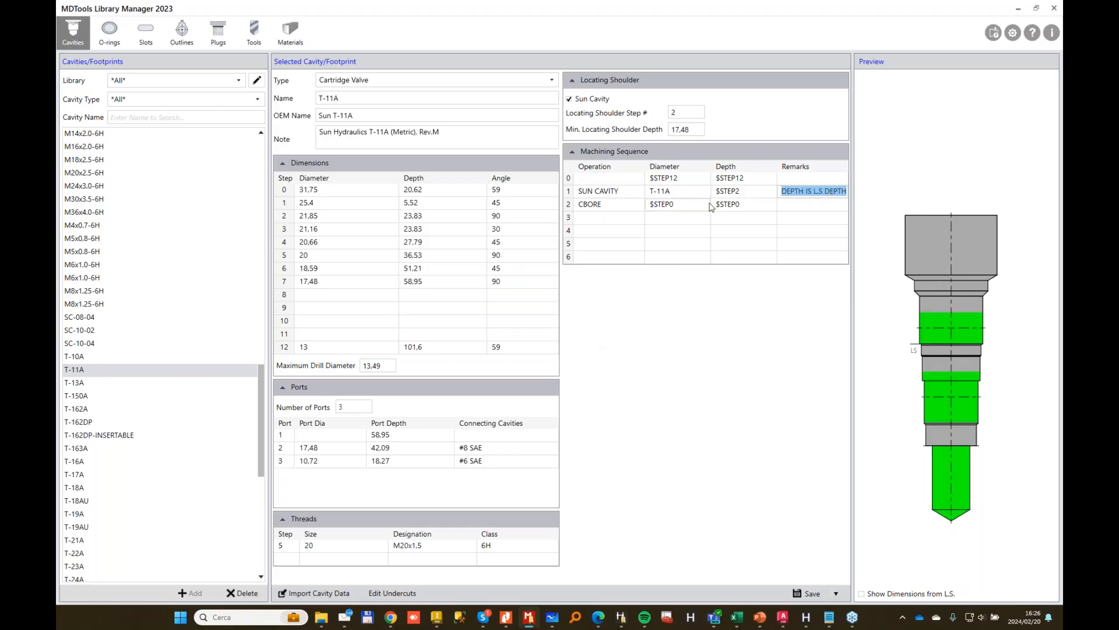
pyautogui.press('Delete')
# Move the CBORE operation with its $STEP0 diameter and depth from row 2 to row 3 of the machining sequence.
pyautogui.doubleClick(618, 204)
pyautogui.hotkey('ctrl', 'c')
pyautogui.press('Delete')
pyautogui.doubleClick(608, 218)
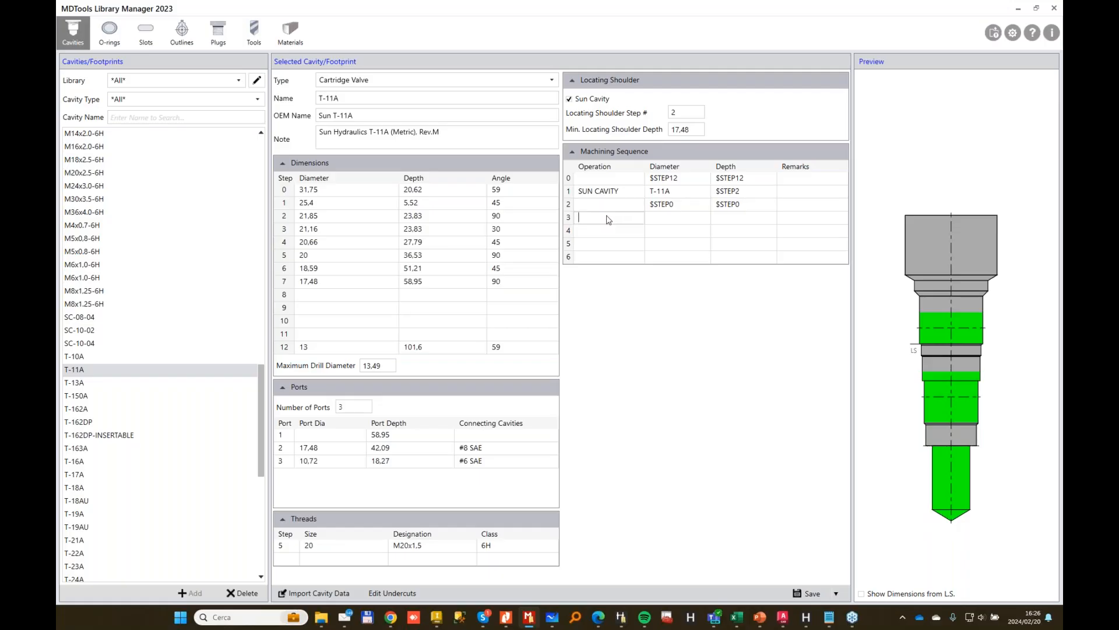
pyautogui.hotkey('ctrl', 'v')
pyautogui.doubleClick(677, 206)
pyautogui.hotkey('ctrl', 'x')
pyautogui.doubleClick(675, 218)
pyautogui.hotkey('ctrl', 'v')
pyautogui.doubleClick(745, 206)
pyautogui.hotkey('ctrl', 'x')
pyautogui.doubleClick(738, 221)
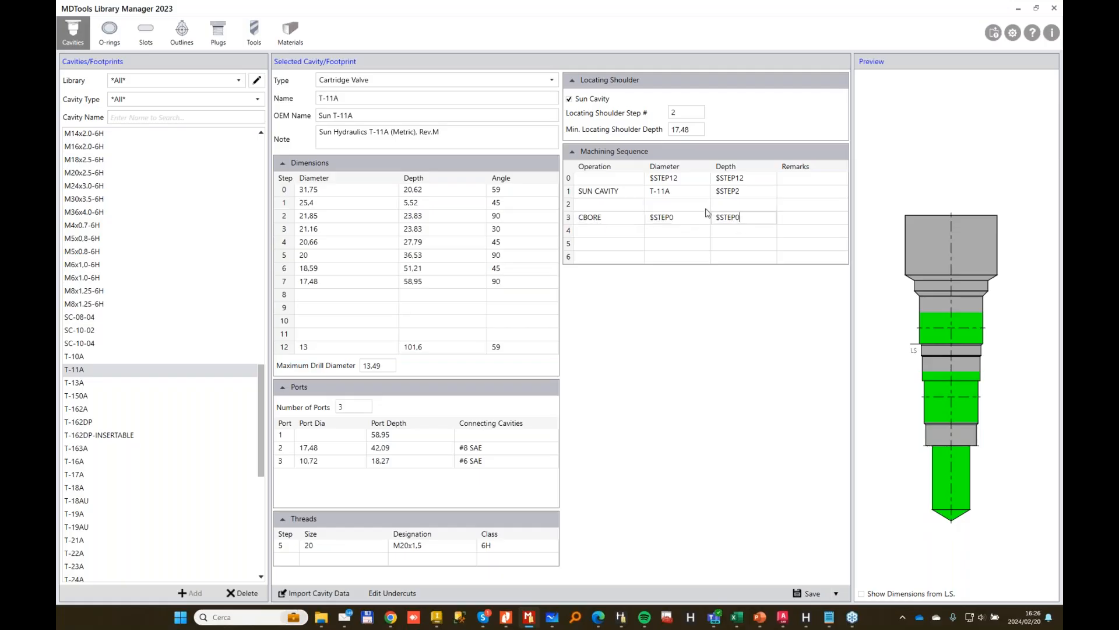
# Enter "Sun Hydraulics" as the remark of the SUN CAVITY row in T-11A's machining sequence.
pyautogui.doubleClick(626, 193)
pyautogui.doubleClick(806, 193)
pyautogui.write('s')
pyautogui.press('BackSpace')
pyautogui.press('capslock')
pyautogui.write('Sun')
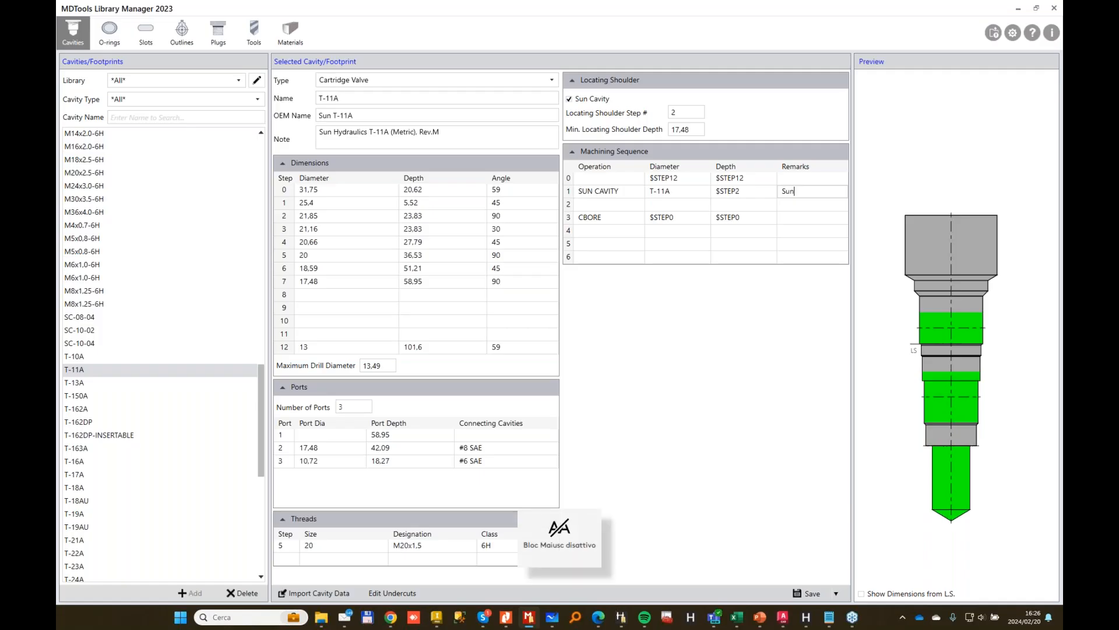
pyautogui.write(' Hydraulics')
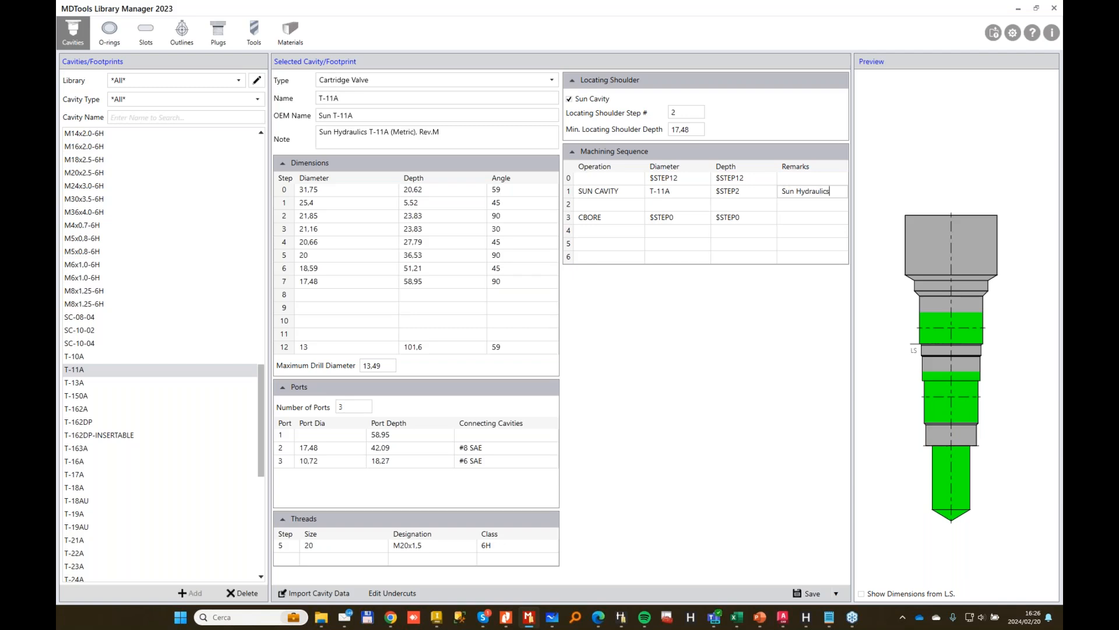
# Replace the SUN CAVITY operation in row 1 with T-11A, leaving that row's diameter and depth empty.
pyautogui.doubleClick(673, 189)
pyautogui.press('Delete')
pyautogui.doubleClick(628, 191)
pyautogui.hotkey('ctrl', 'v')
pyautogui.doubleClick(726, 190)
pyautogui.press('Delete')
# Move the CBORE operation with its $STEP0 diameter and depth up to the empty row 2.
pyautogui.click(606, 205)
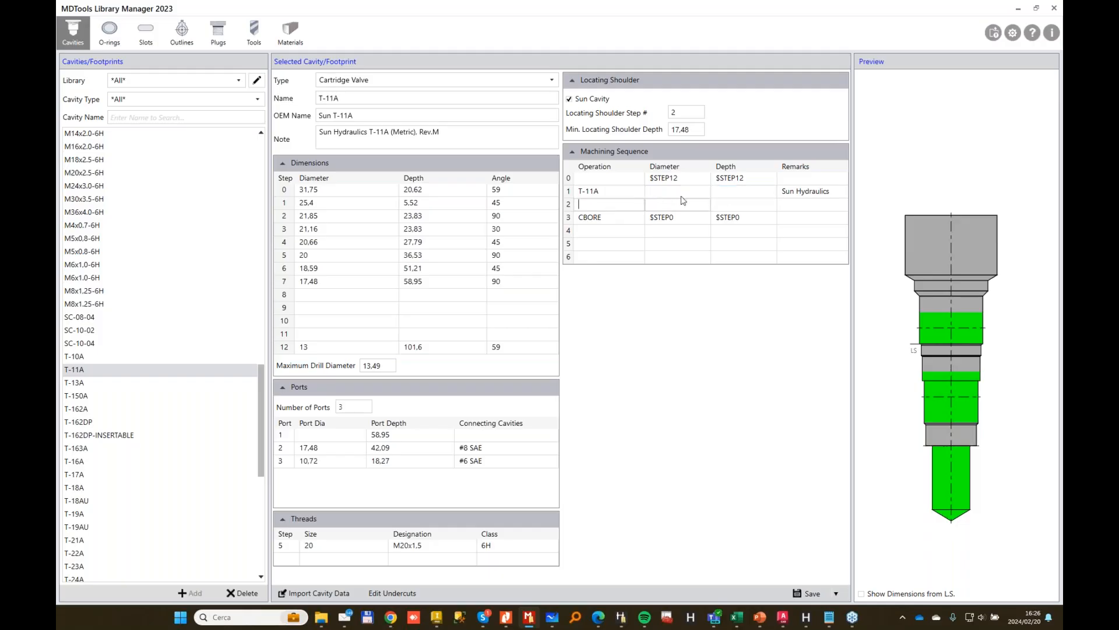
pyautogui.doubleClick(602, 217)
pyautogui.hotkey('ctrl', 'x')
pyautogui.click(605, 204)
pyautogui.hotkey('ctrl', 'v')
pyautogui.doubleClick(680, 215)
pyautogui.hotkey('ctrl', 'x')
pyautogui.click(681, 205)
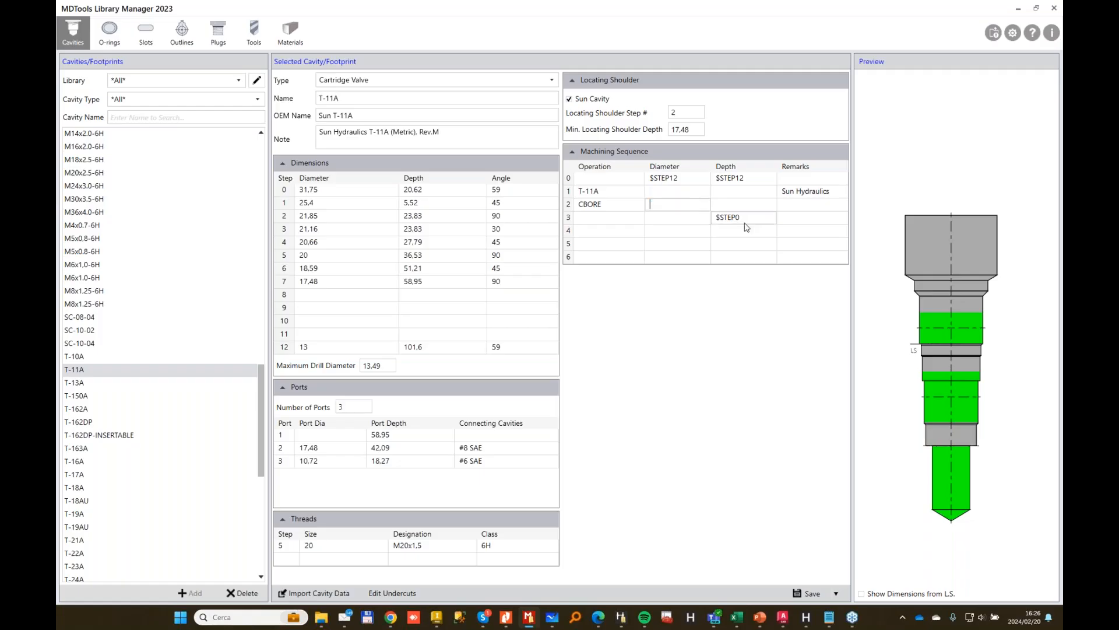
pyautogui.hotkey('ctrl', 'v')
pyautogui.doubleClick(745, 215)
pyautogui.hotkey('ctrl', 'x')
pyautogui.click(745, 204)
pyautogui.hotkey('ctrl', 'v')
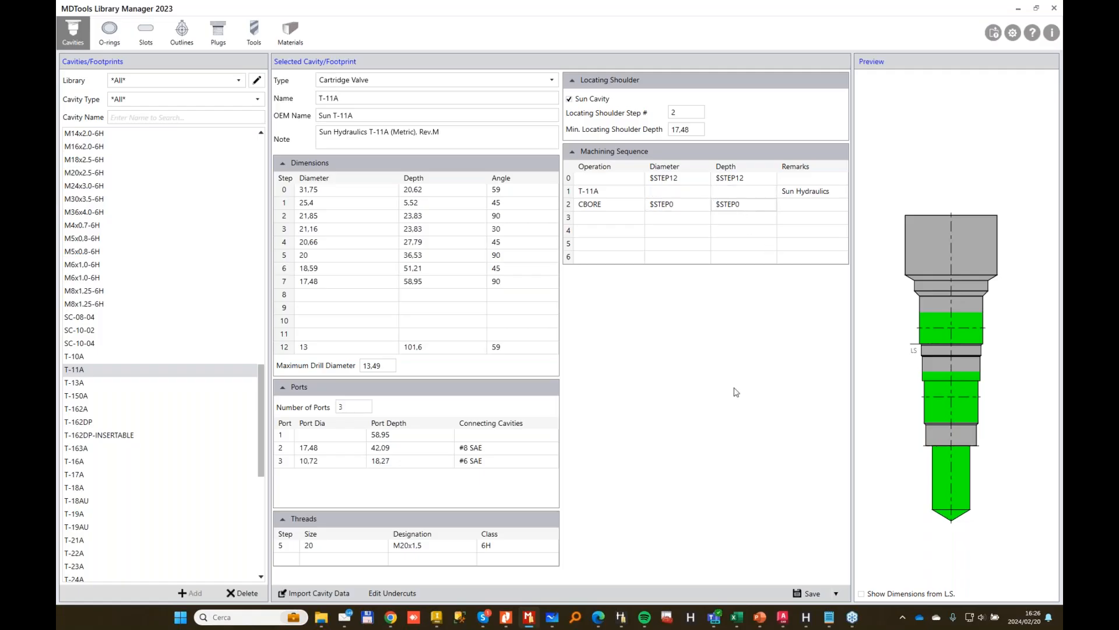
# Move the CBORE operation with its diameter and depth back down to row 3, freeing row 2.
pyautogui.moveTo(854, 615)
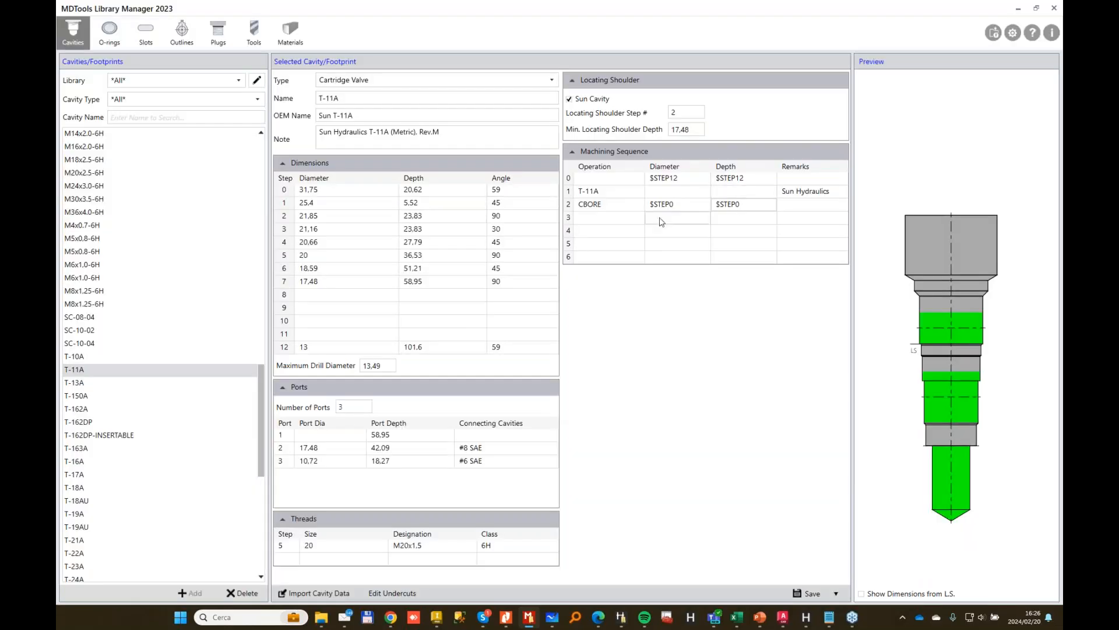
pyautogui.click(576, 208)
pyautogui.doubleClick(613, 206)
pyautogui.hotkey('ctrl', 'x')
pyautogui.click(607, 217)
pyautogui.hotkey('ctrl', 'v')
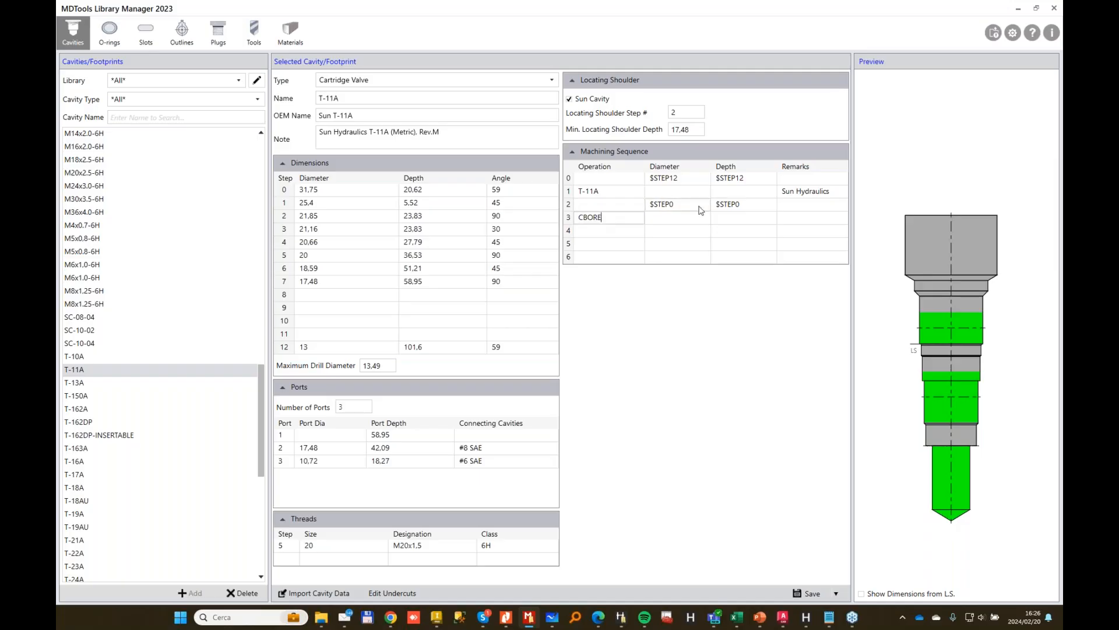
pyautogui.doubleClick(699, 207)
pyautogui.hotkey('ctrl', 'x')
pyautogui.click(660, 220)
pyautogui.hotkey('ctrl', 'v')
pyautogui.doubleClick(729, 204)
pyautogui.hotkey('ctrl', 'x')
pyautogui.click(741, 220)
pyautogui.hotkey('ctrl', 'v')
# Add an L.S. operation with depth $STEP2 in row 2 of the machining sequence and save the T-11A cavity.
pyautogui.click(607, 204)
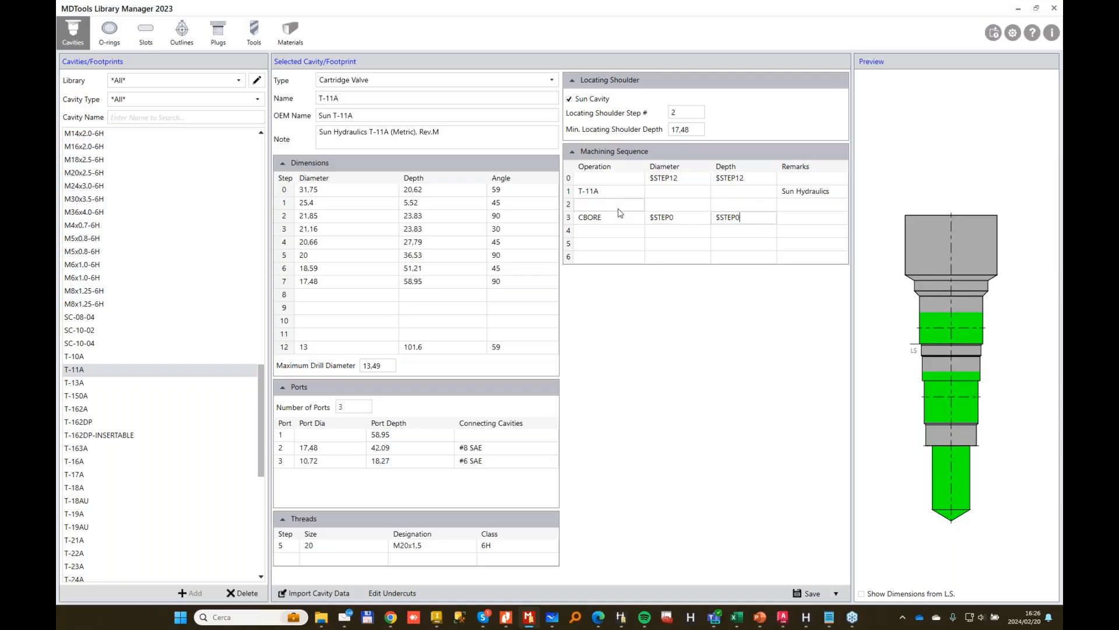
pyautogui.press('capslock')
pyautogui.write('L')
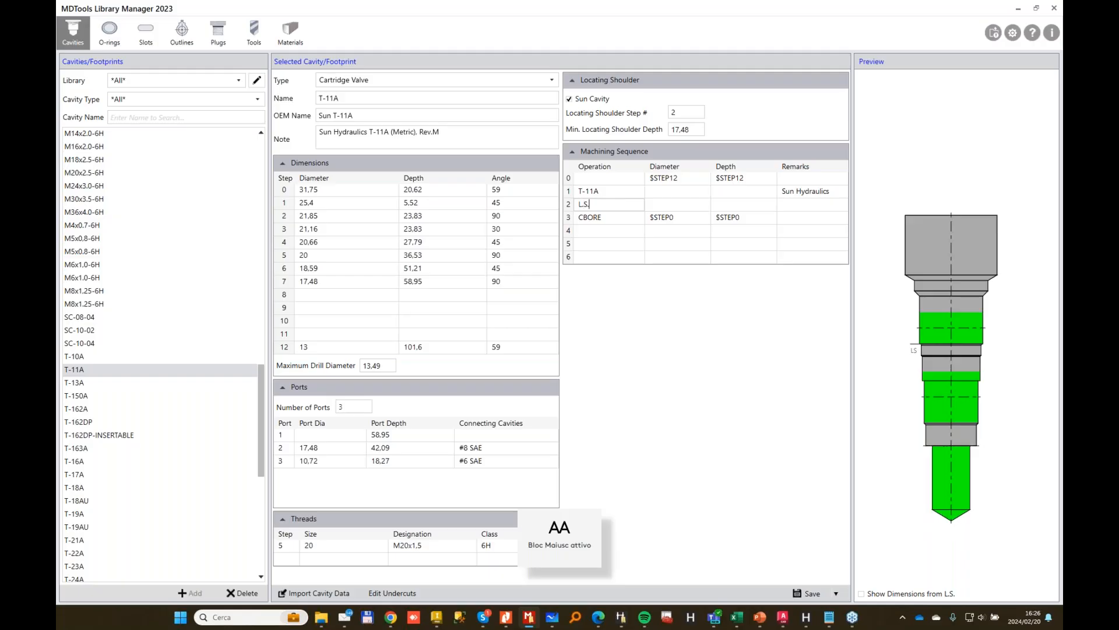
pyautogui.write('S.')
pyautogui.press('Tab')
pyautogui.press('Tab')
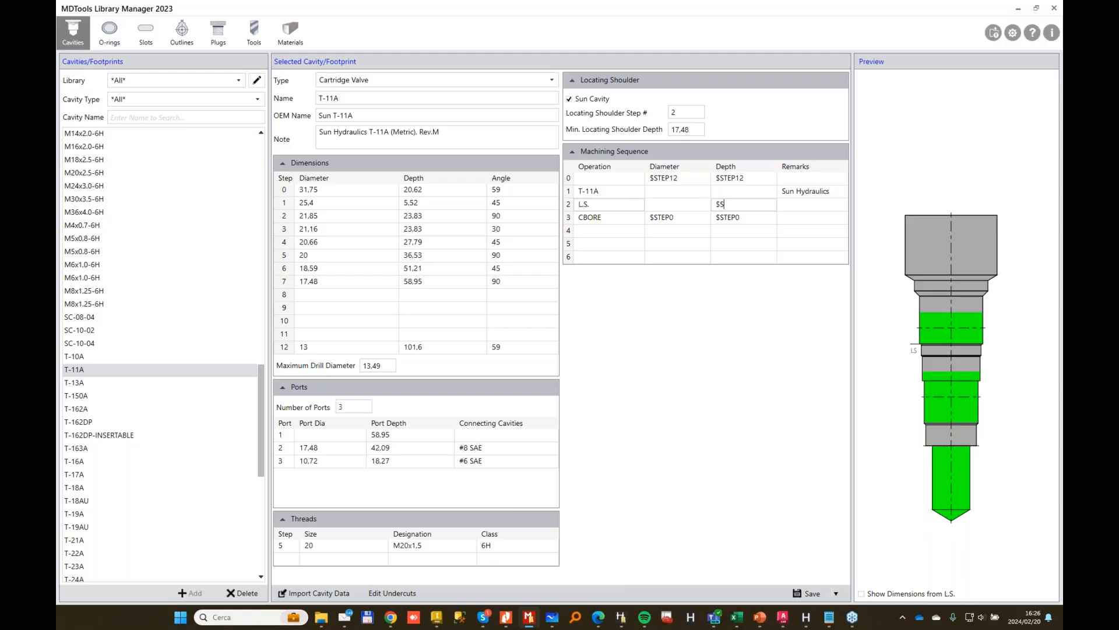
pyautogui.write('$STEP2')
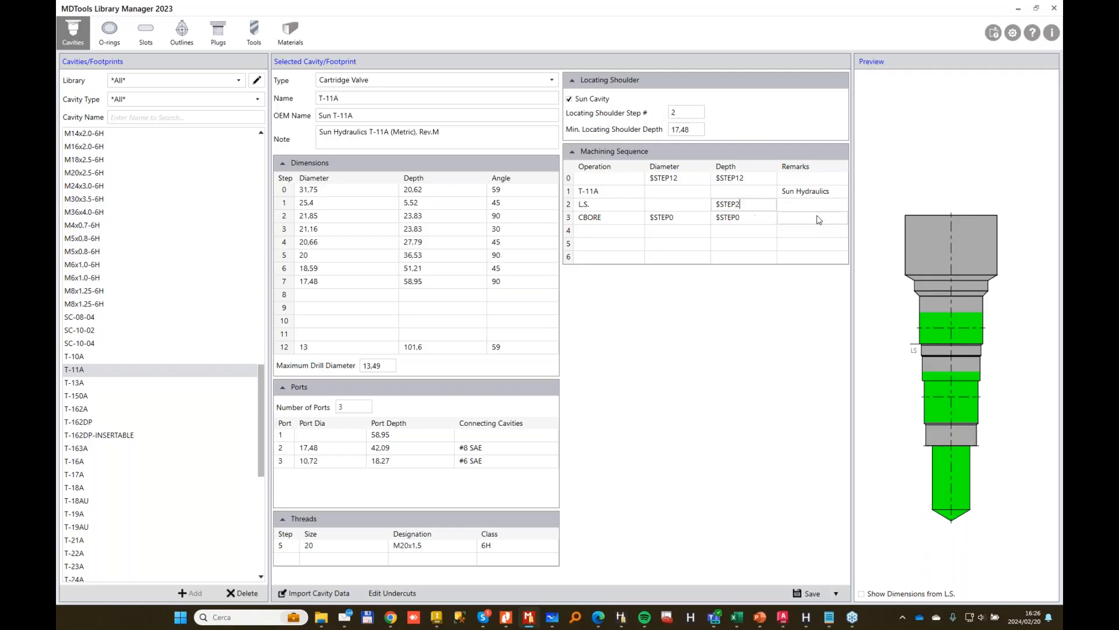
pyautogui.click(810, 594)
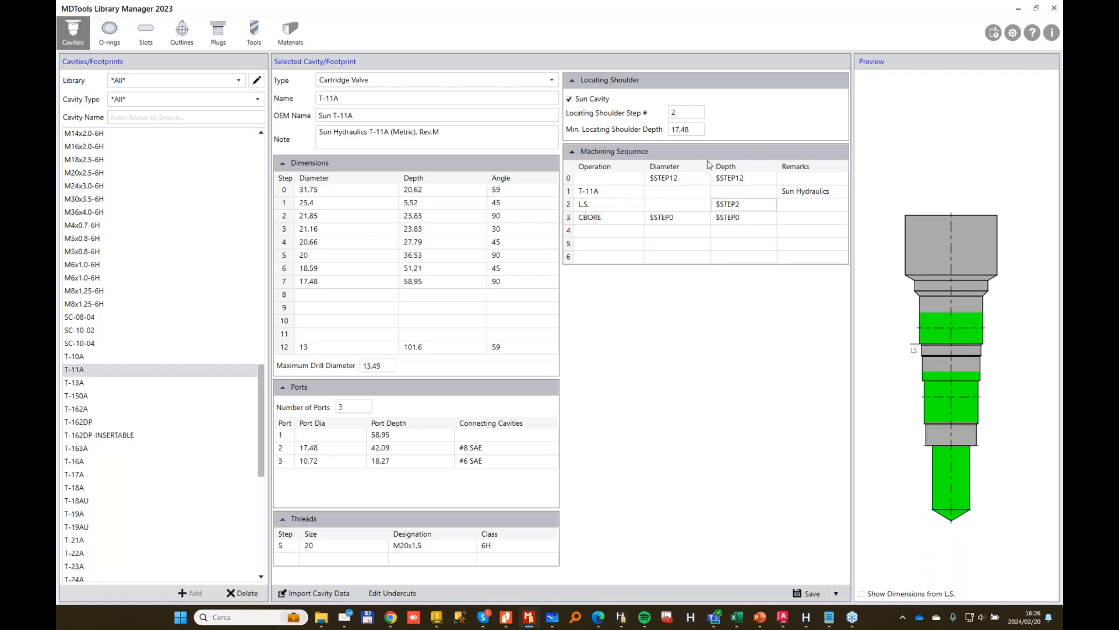
# Return to Inventor's BLOCK1.ipt and replace the T-11A cavities with the Sun Hydraulics library version, including all similar cavities.
pyautogui.click(1019, 9)
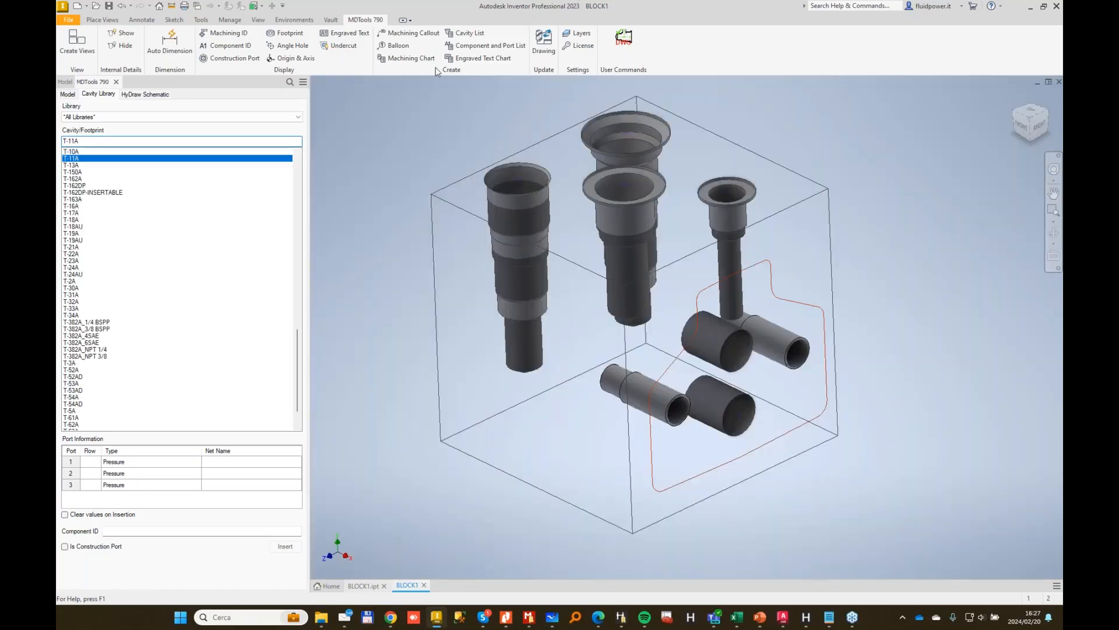
pyautogui.click(246, 57)
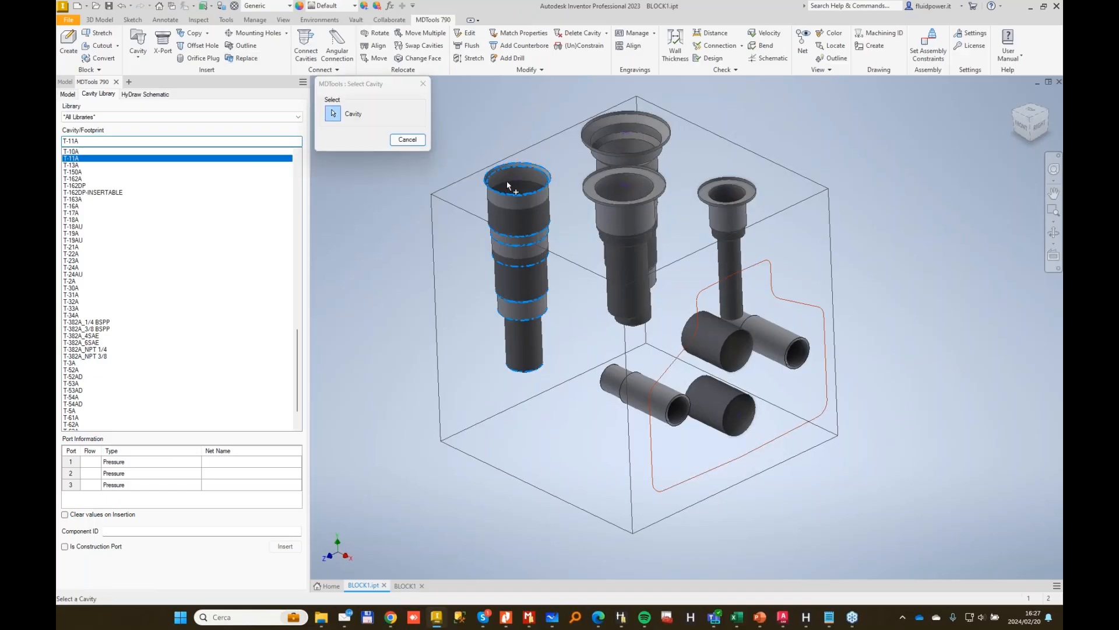
pyautogui.click(506, 181)
pyautogui.click(96, 106)
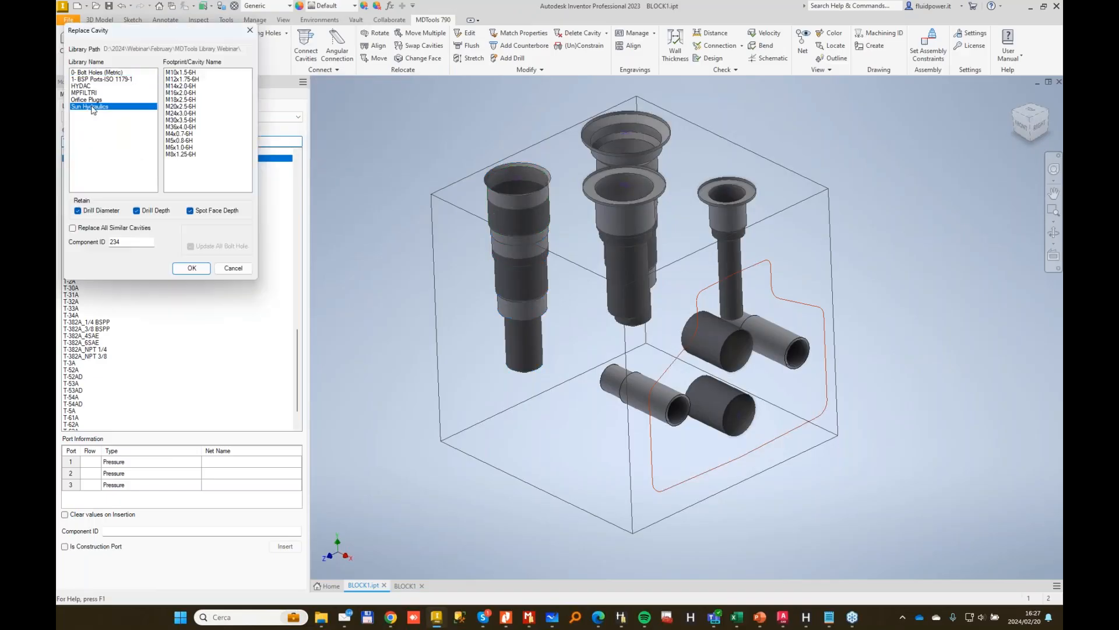
pyautogui.click(175, 100)
pyautogui.click(72, 228)
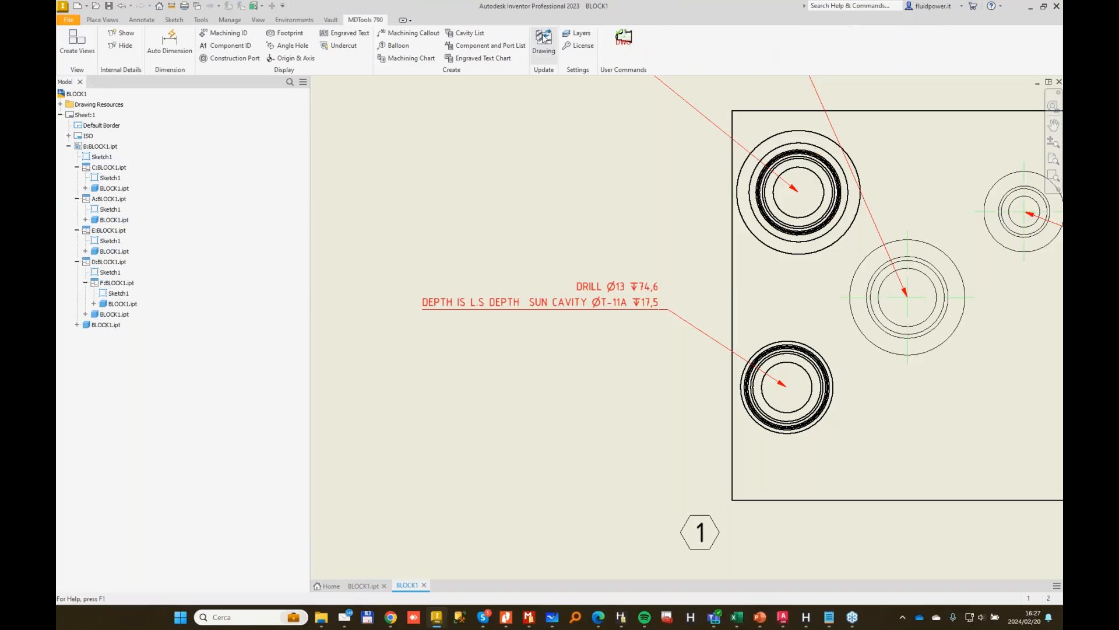
# Update the BLOCK1 drawing's machining callouts and inspect the revised callouts of both T-11A cavities.
pyautogui.click(591, 335)
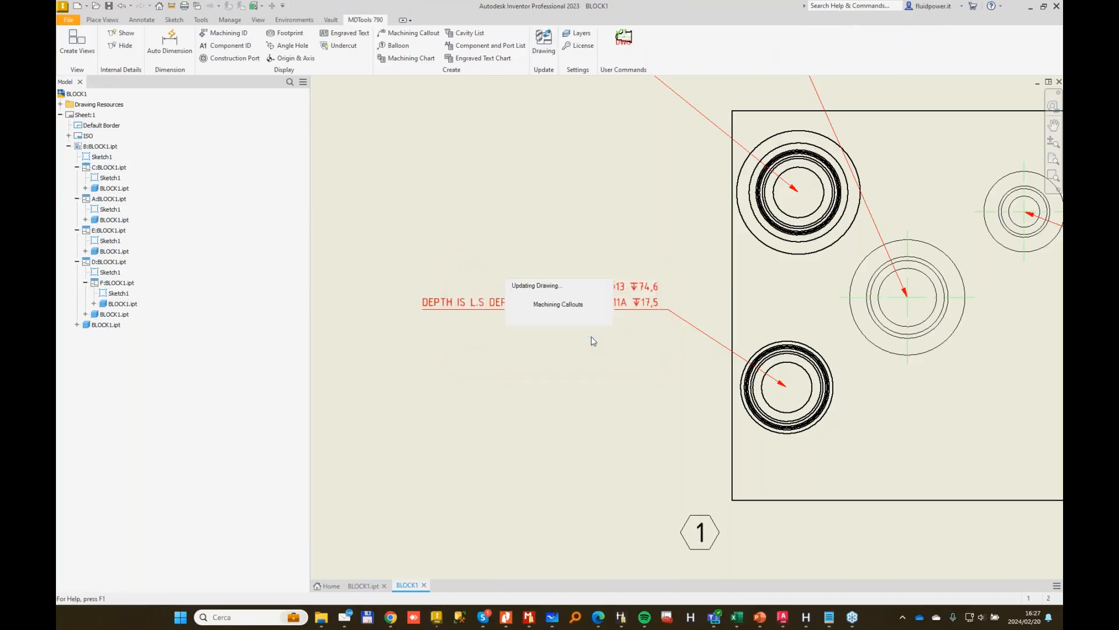
pyautogui.scroll(-3, 672, 290)
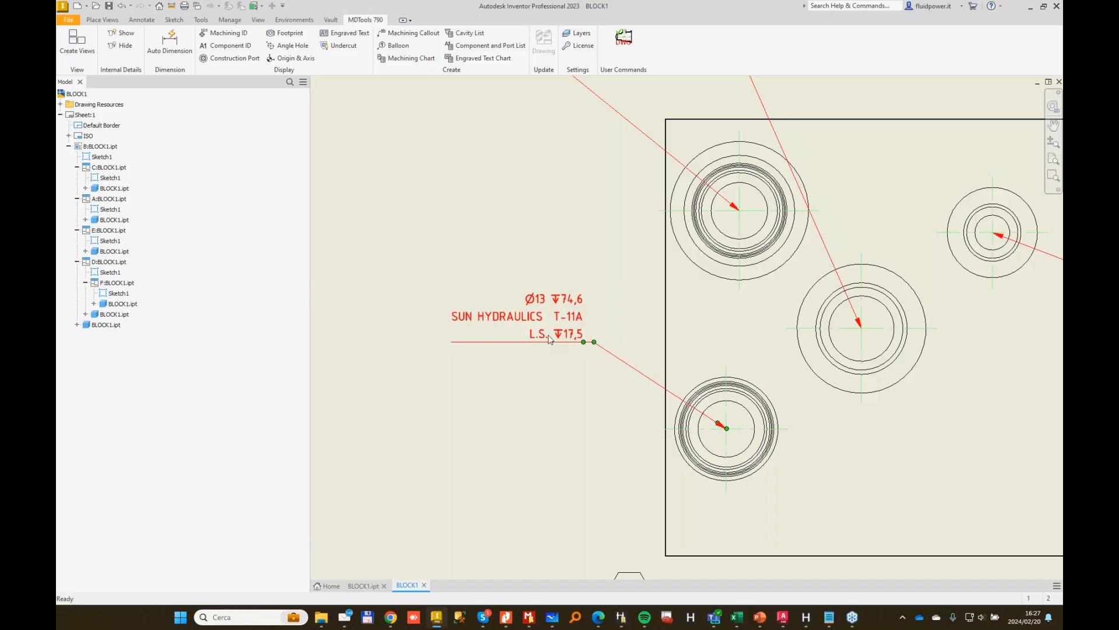
pyautogui.scroll(-4, 650, 311)
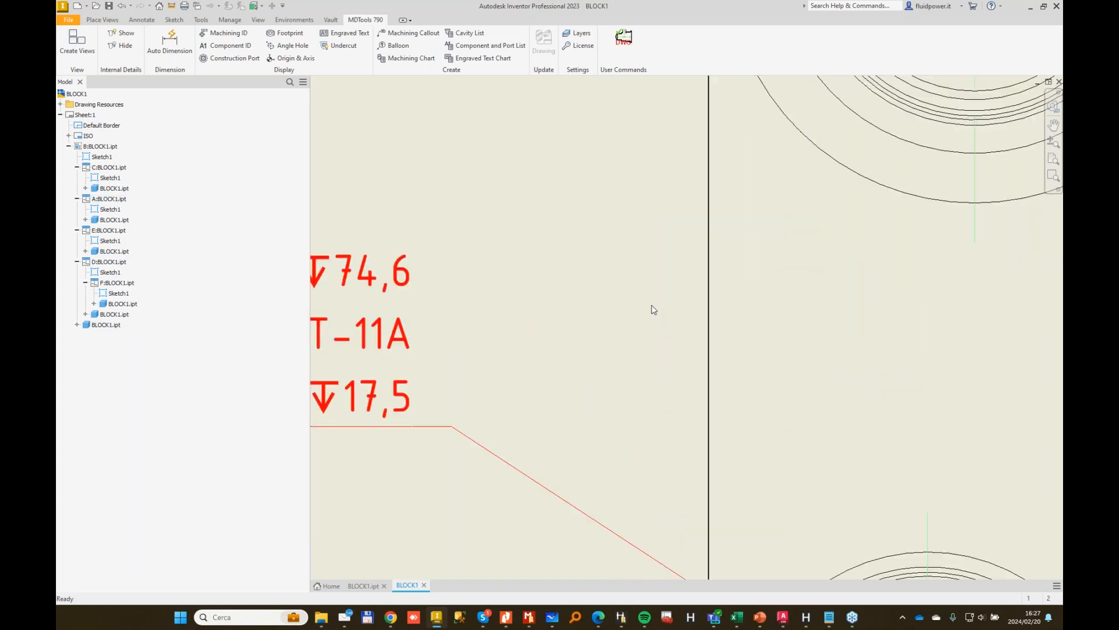
pyautogui.scroll(5, 689, 260)
pyautogui.scroll(-4, 669, 443)
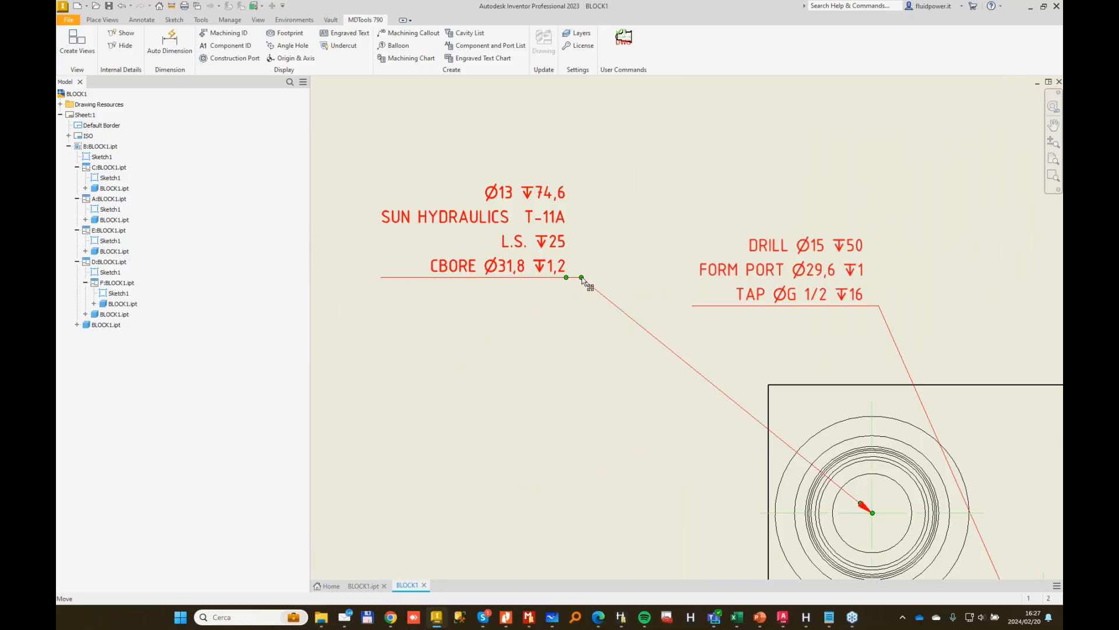
# Move the upper T-11A callout closer to the view and place the G 1/2 port callout above its cavity.
pyautogui.moveTo(582, 278); pyautogui.dragTo(662, 398)
pyautogui.scroll(3, 696, 383)
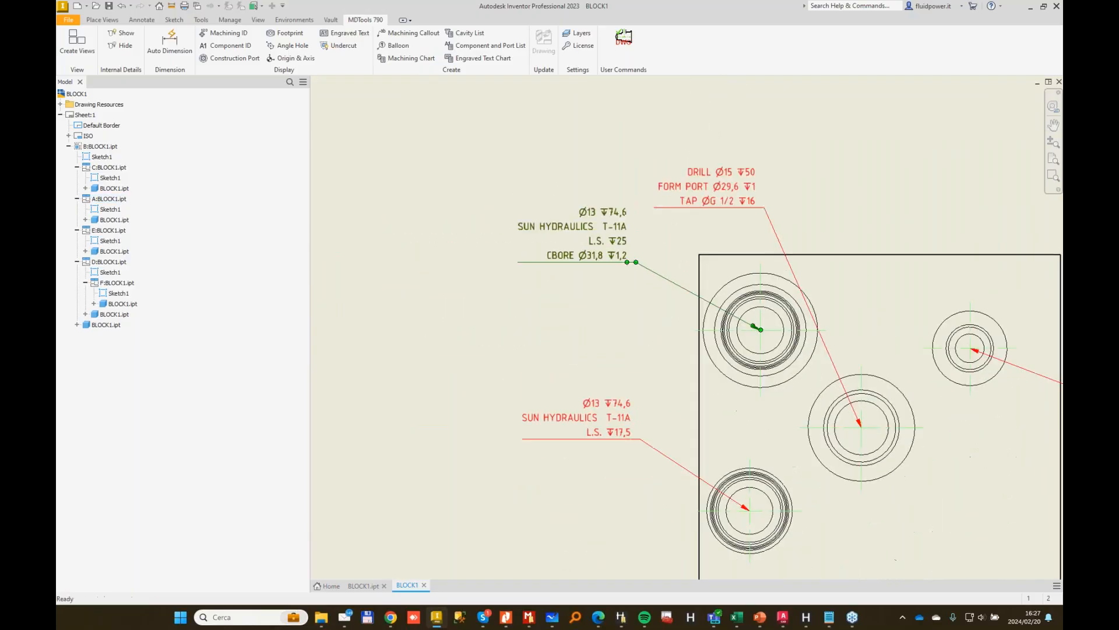
pyautogui.moveTo(719, 214); pyautogui.dragTo(812, 190)
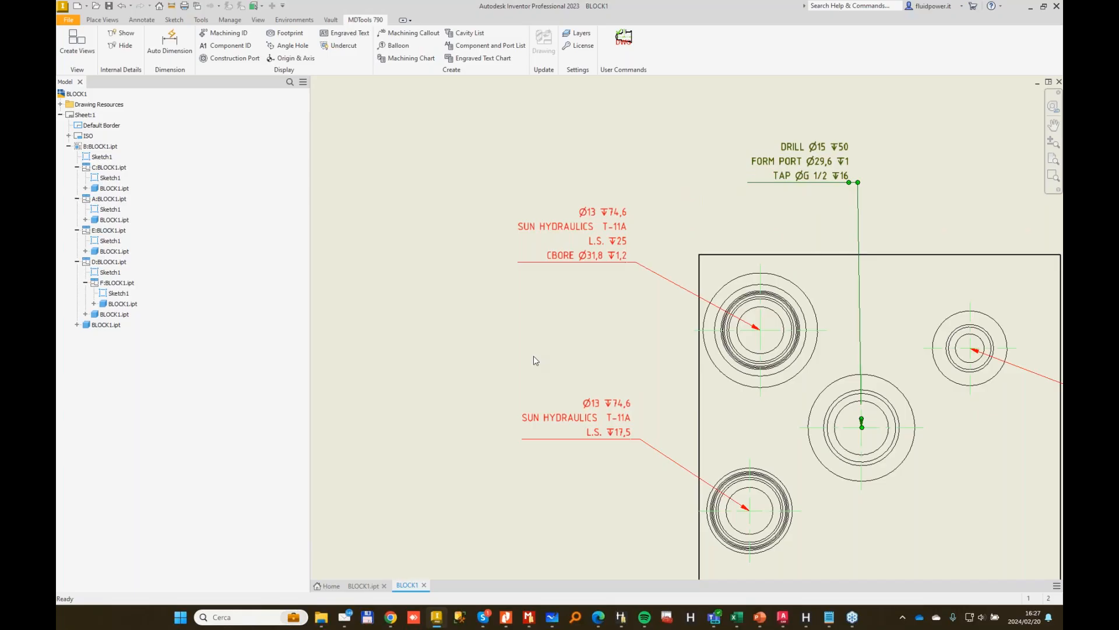
pyautogui.scroll(3, 632, 320)
pyautogui.moveTo(631, 320)
pyautogui.mouseDown(button='middle')
pyautogui.moveTo(625, 254)
pyautogui.moveTo(599, 212)
pyautogui.mouseUp(button='middle')
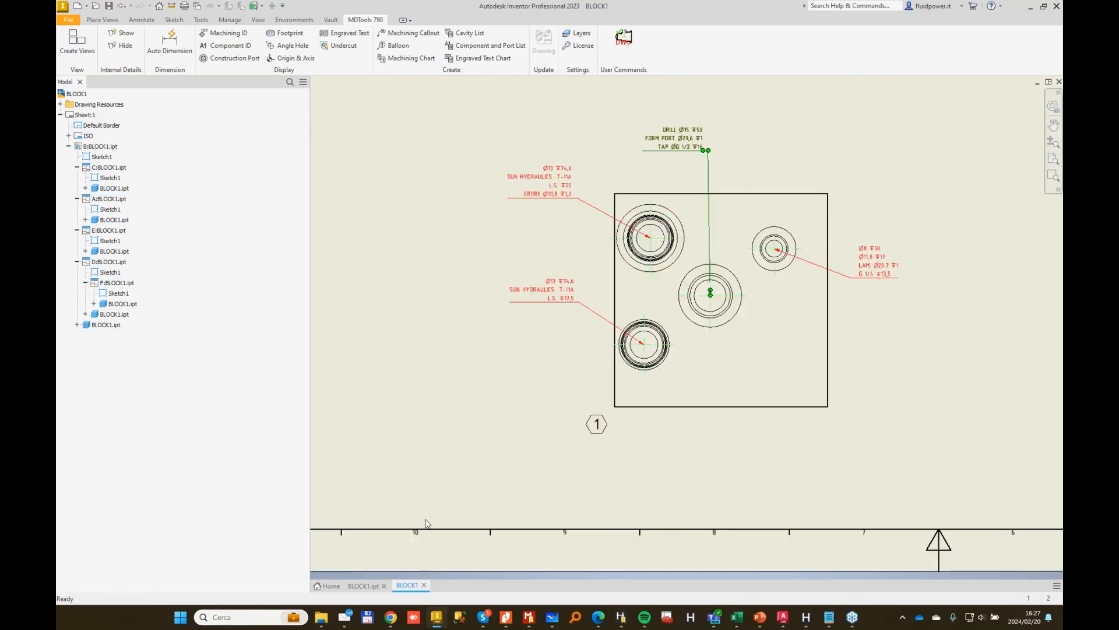
pyautogui.click(582, 304)
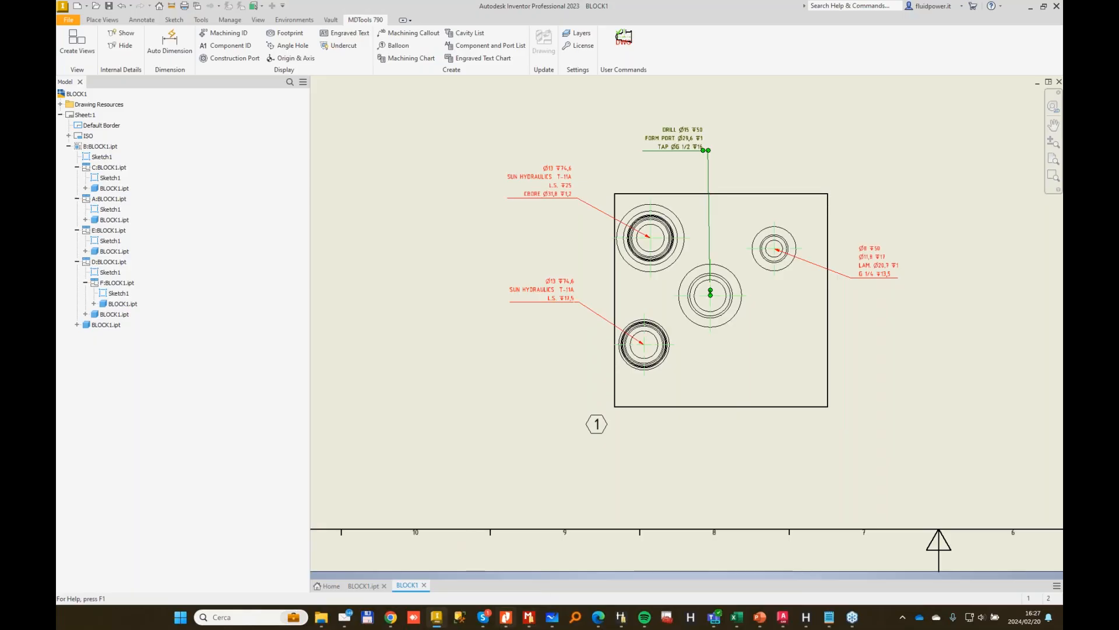
# Switch to MDTools Library Manager and set the cavity import source to the C:\VEST\MDTools Library folder.
pyautogui.click(530, 619)
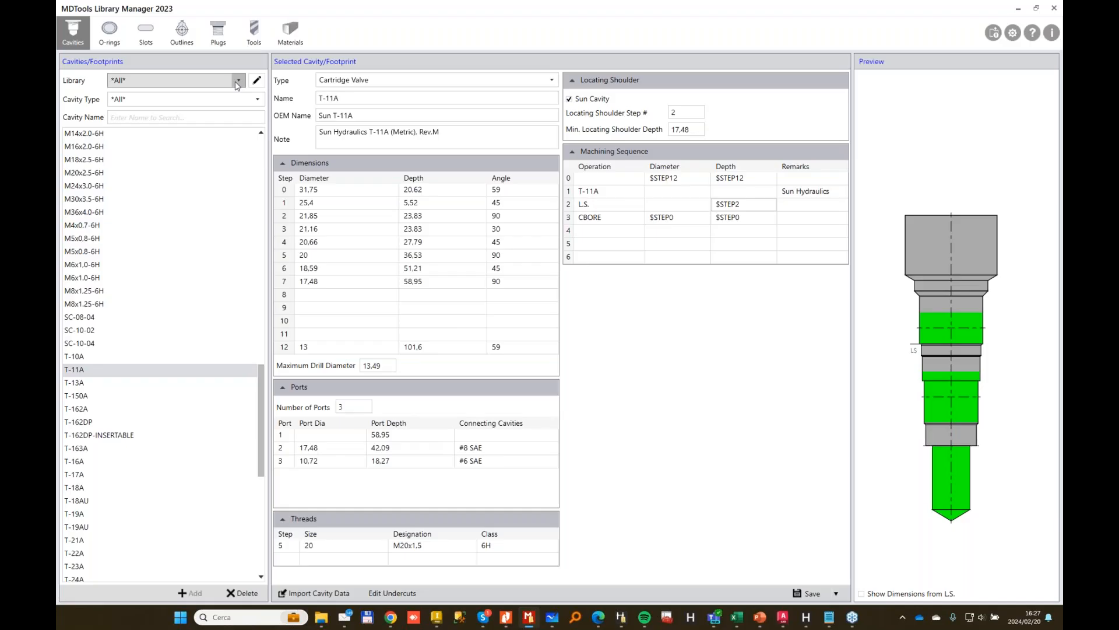
pyautogui.click(993, 34)
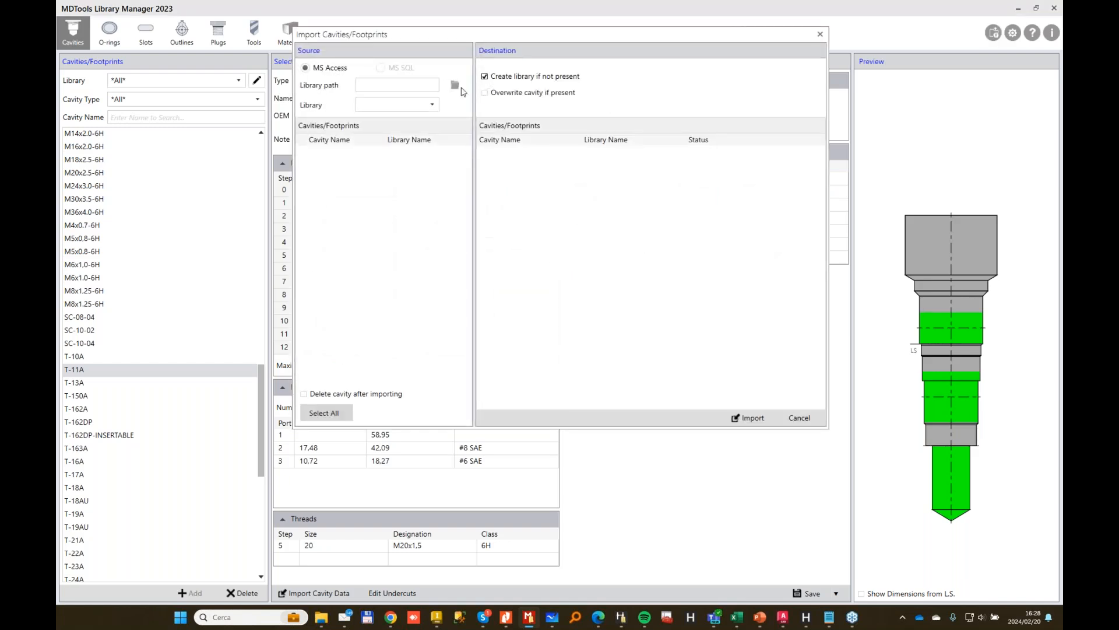
pyautogui.click(455, 86)
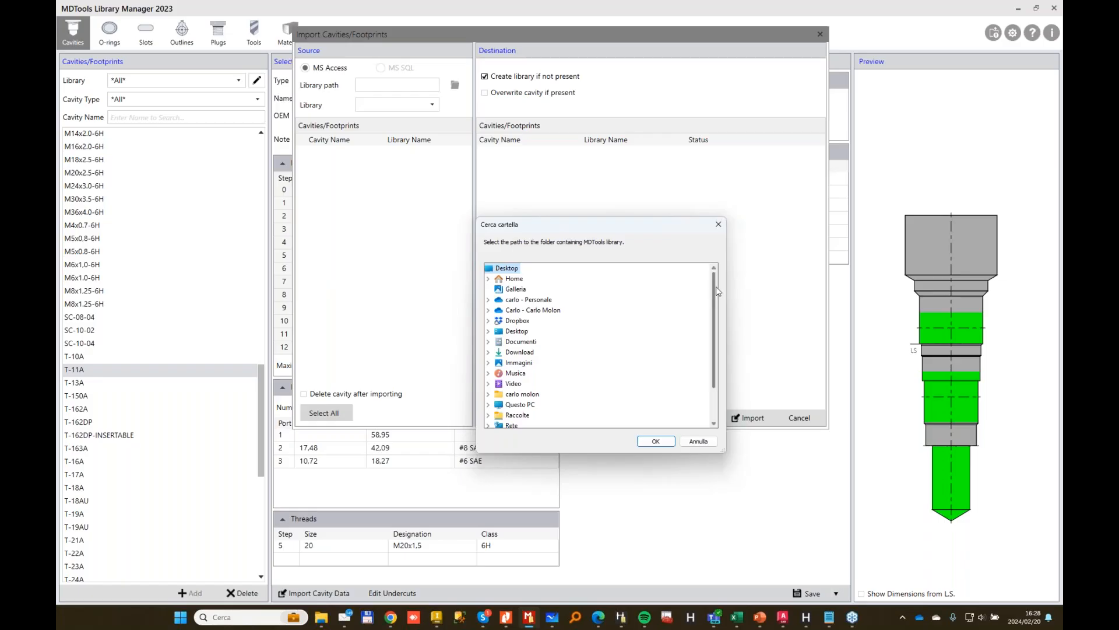
pyautogui.scroll(-1, 563, 402)
pyautogui.click(488, 362)
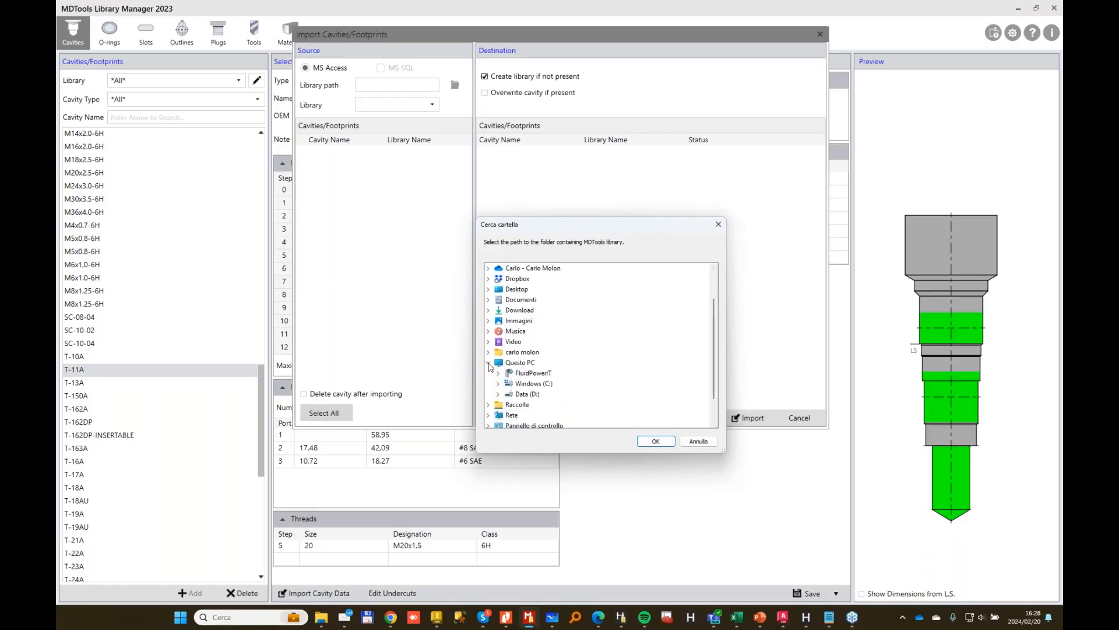
pyautogui.scroll(-2, 573, 382)
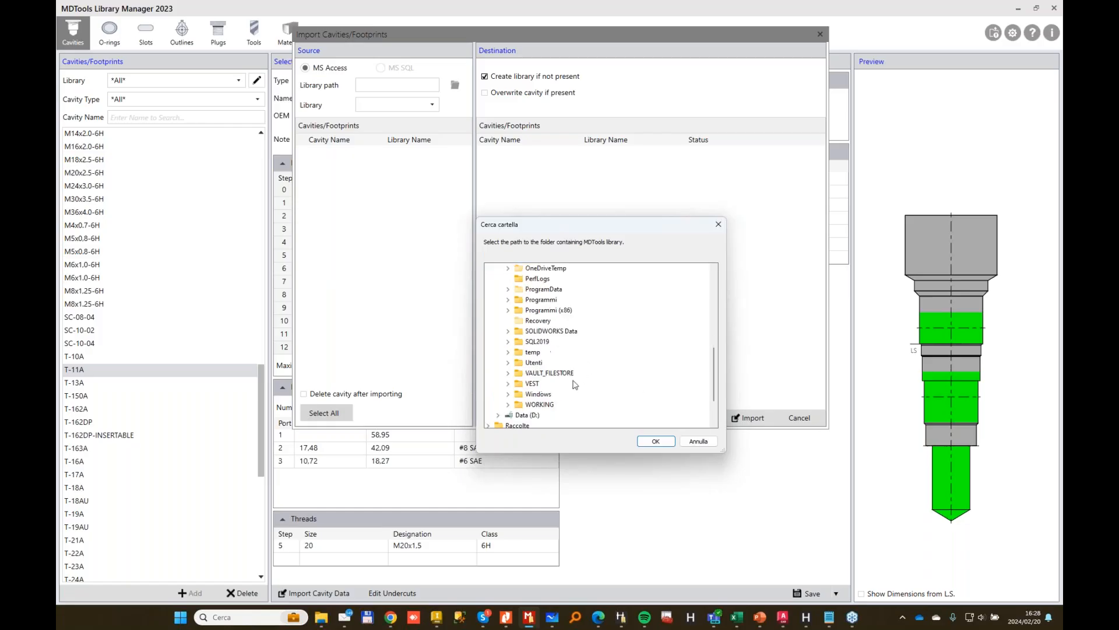
pyautogui.click(535, 385)
pyautogui.scroll(-2, 614, 325)
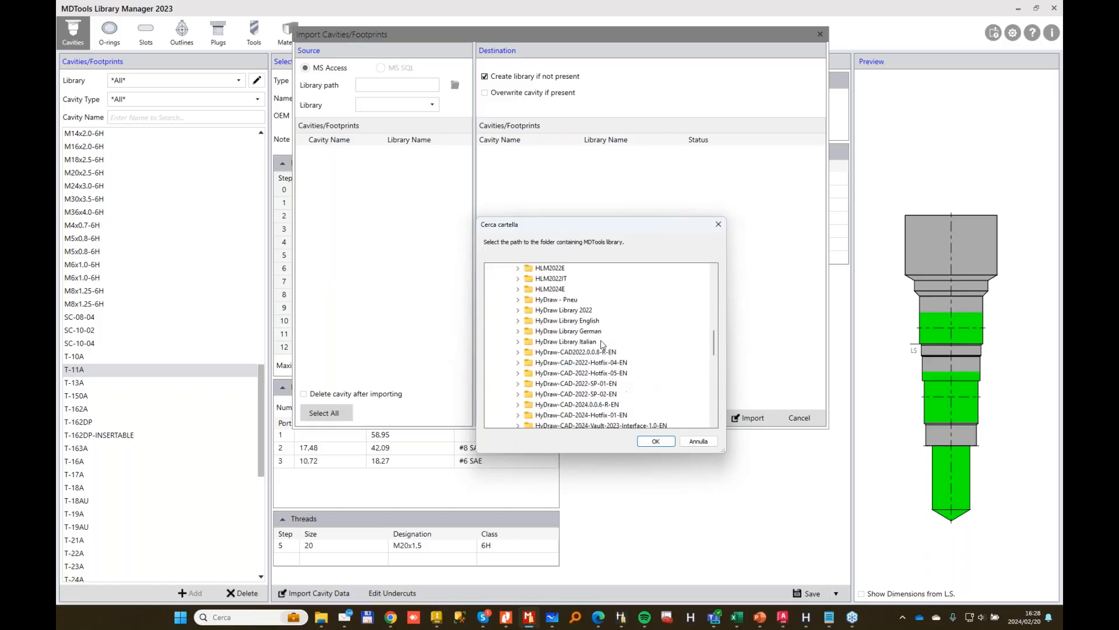
pyautogui.scroll(-10, 602, 317)
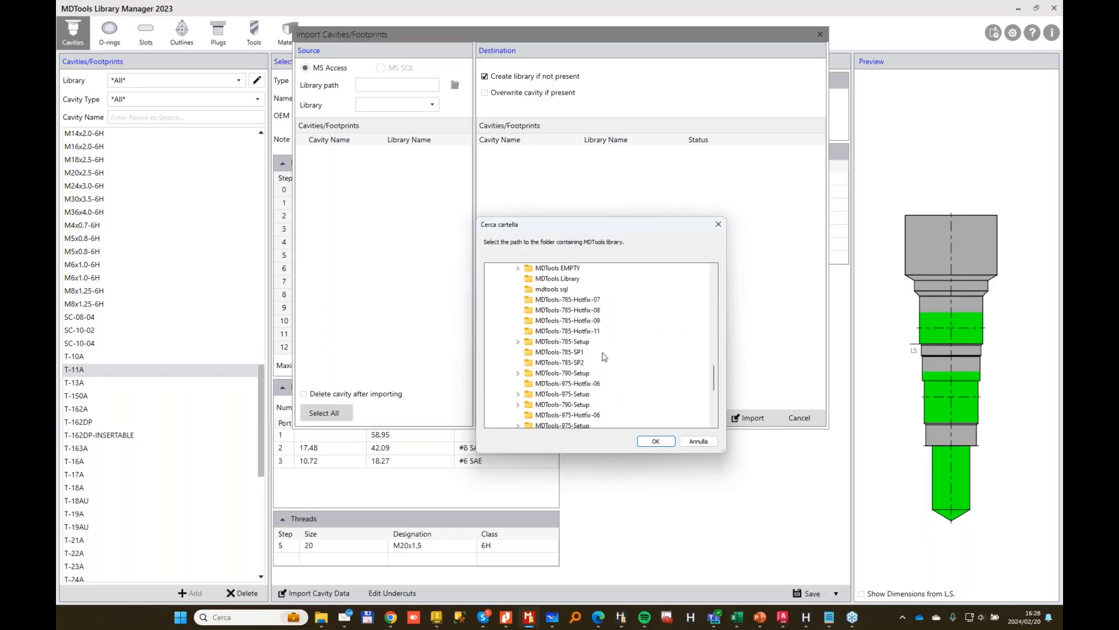
pyautogui.scroll(4, 623, 330)
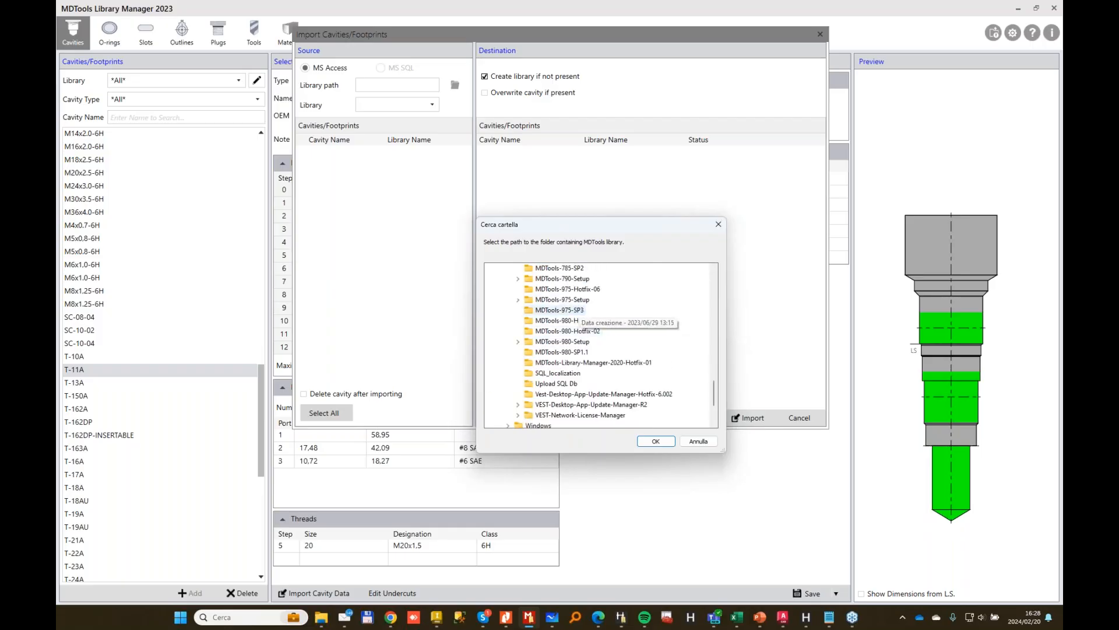
pyautogui.scroll(4, 621, 341)
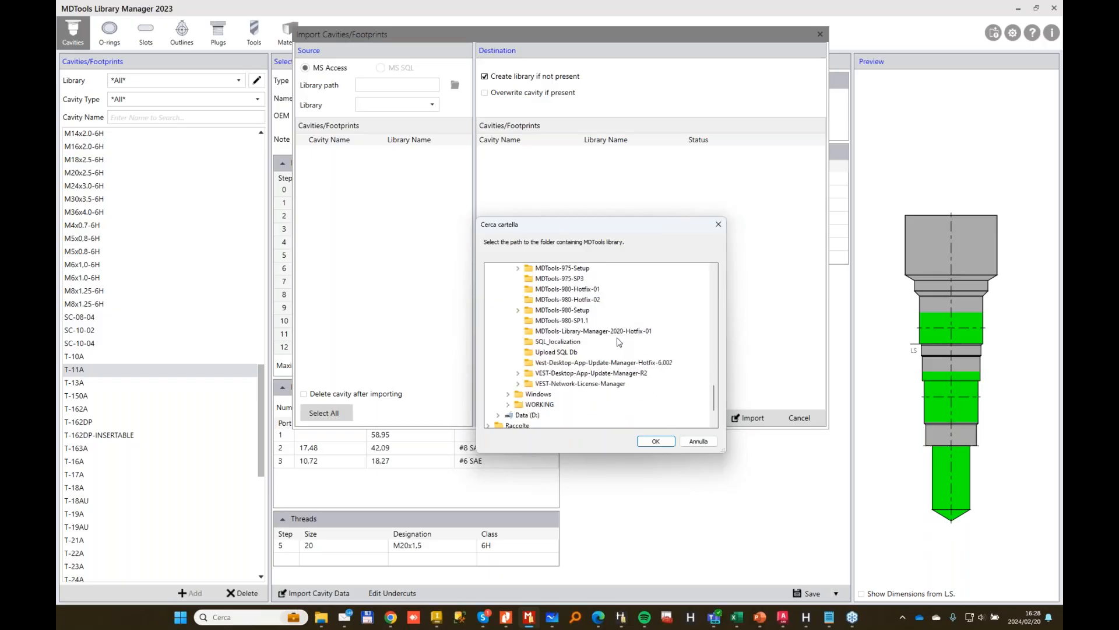
pyautogui.click(569, 373)
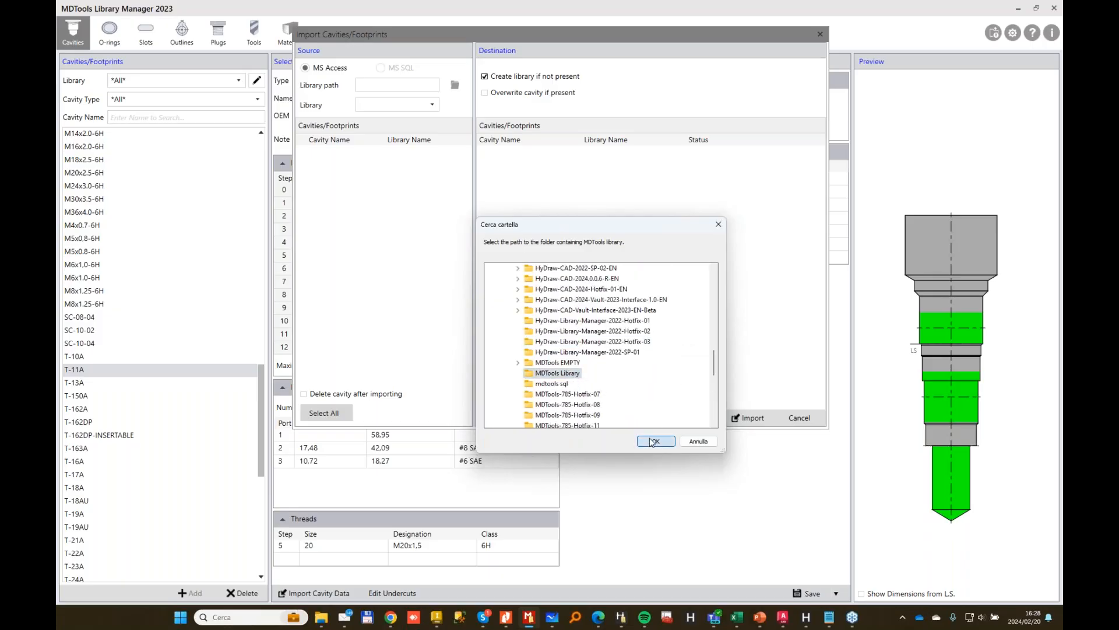
pyautogui.click(655, 441)
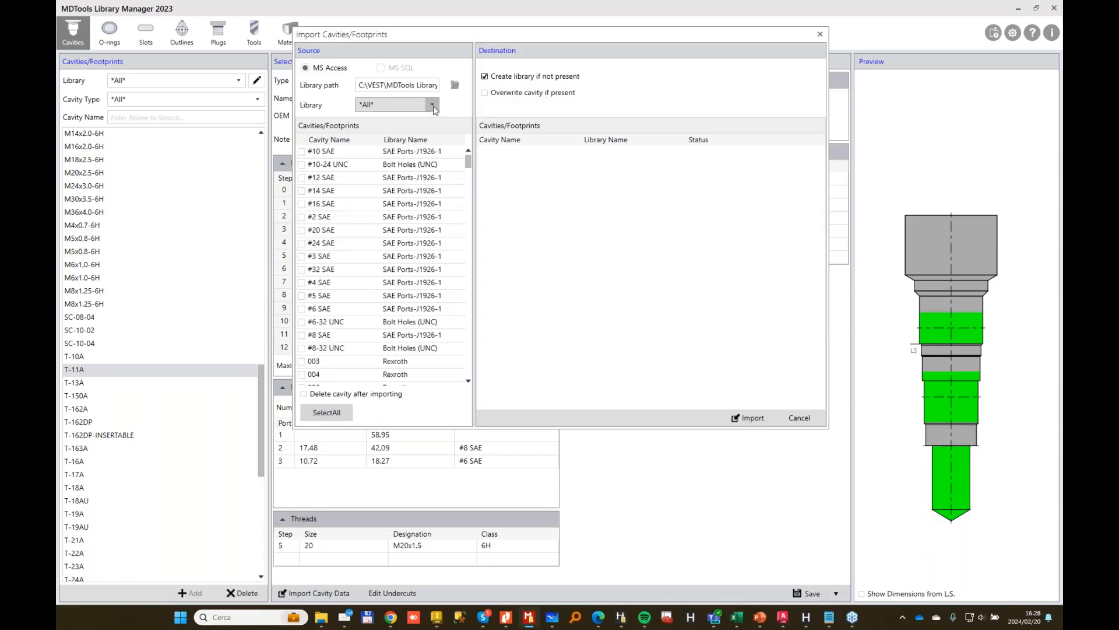
# Filter the import source to the Rexroth library and browse its cavities for the DBD types.
pyautogui.click(433, 104)
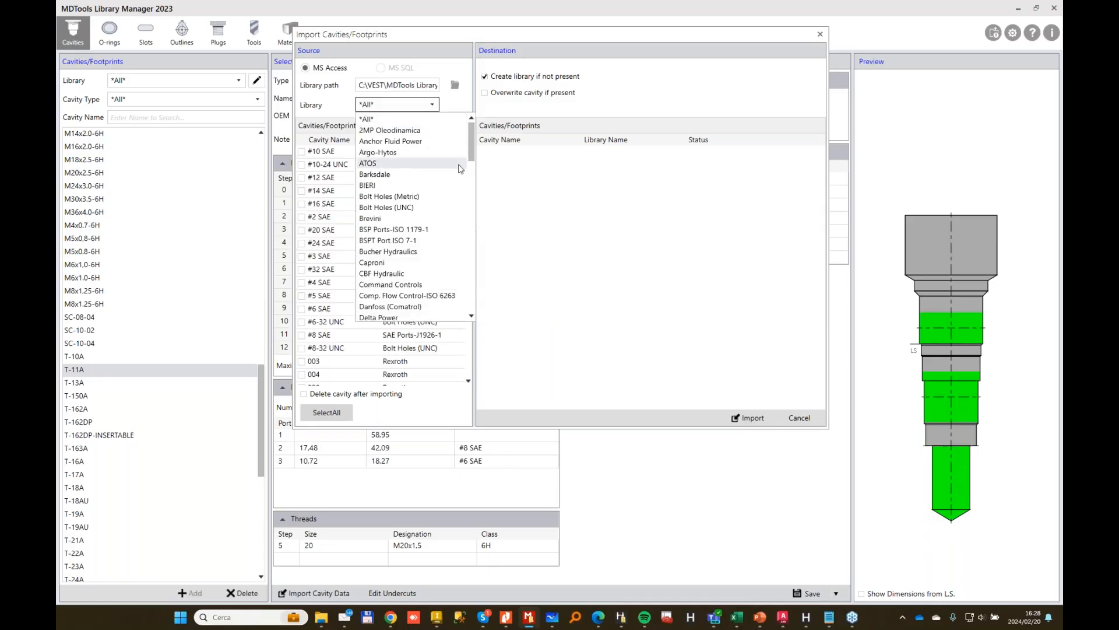
pyautogui.moveTo(469, 139); pyautogui.dragTo(482, 257)
pyautogui.click(407, 233)
pyautogui.scroll(-10, 359, 327)
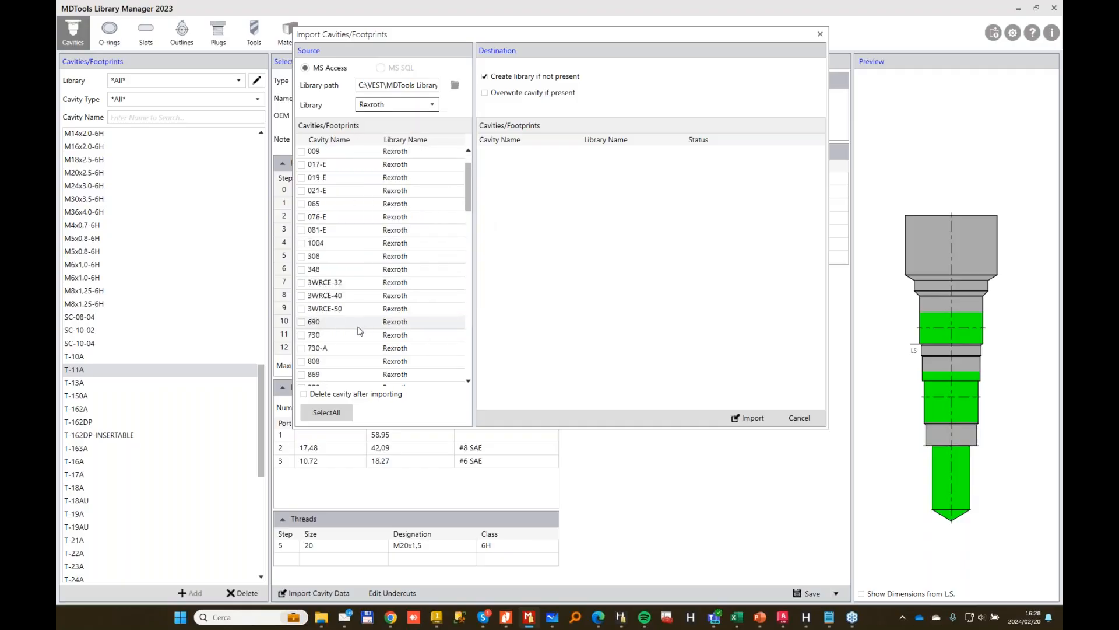
pyautogui.scroll(-8, 350, 330)
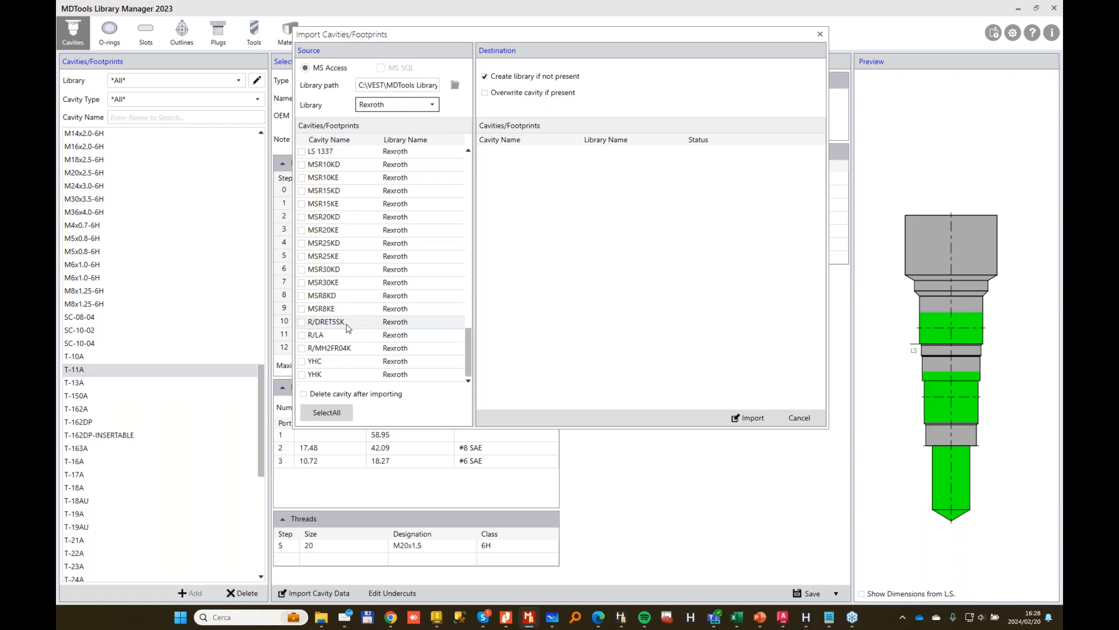
pyautogui.scroll(8, 332, 330)
# Import the Rexroth cavities DBD10K, DBD20K, DBD30K and DBD6K, and close the import dialog.
pyautogui.click(302, 230)
pyautogui.click(302, 243)
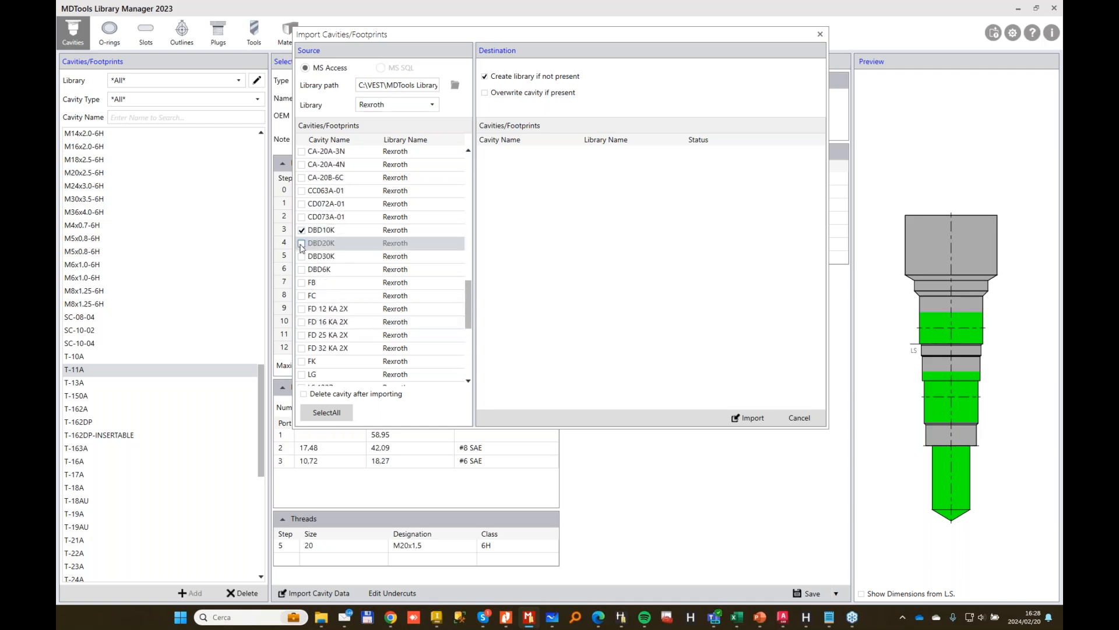
pyautogui.click(302, 256)
pyautogui.click(302, 269)
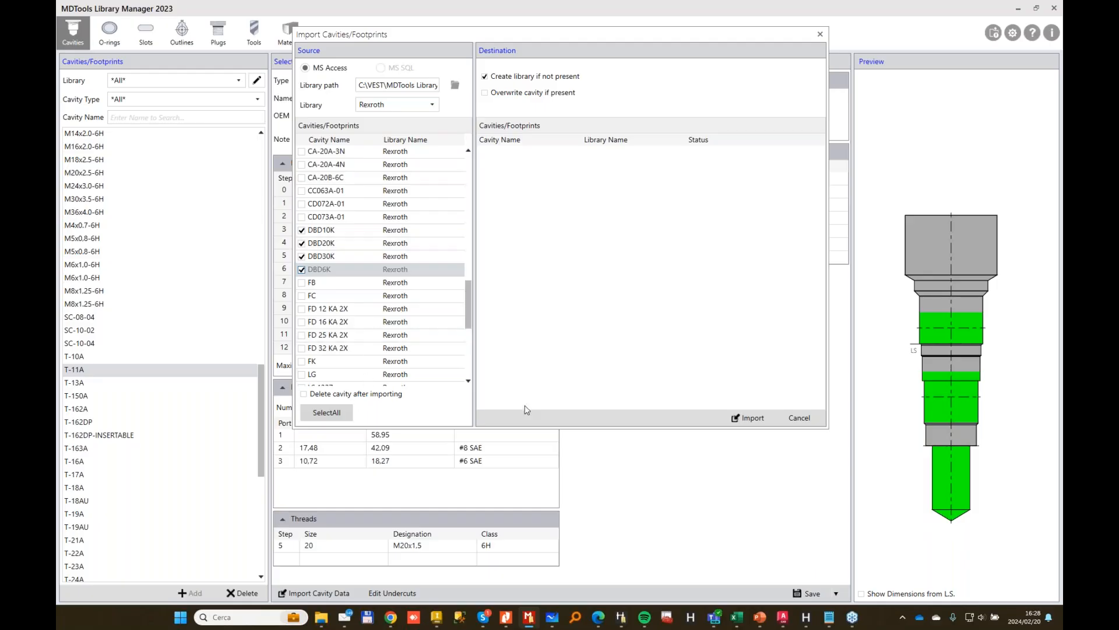
pyautogui.click(749, 418)
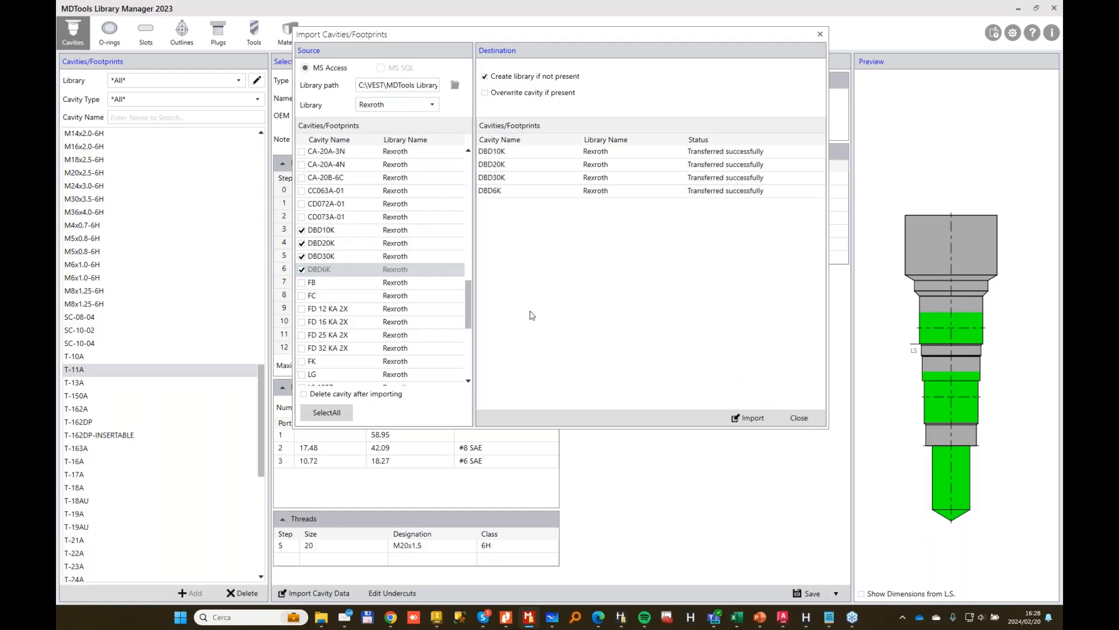
pyautogui.click(799, 417)
# Search the cavities for "DB" and examine the step 0 dimensions of DBD10K in the preview.
pyautogui.click(187, 117)
pyautogui.write('D')
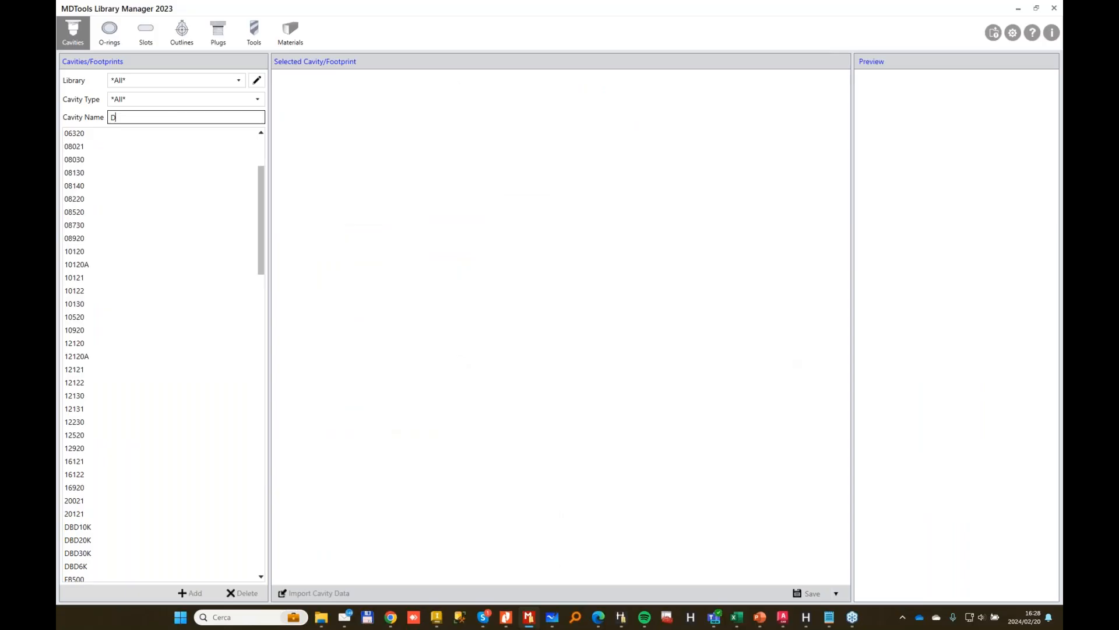
pyautogui.write('B')
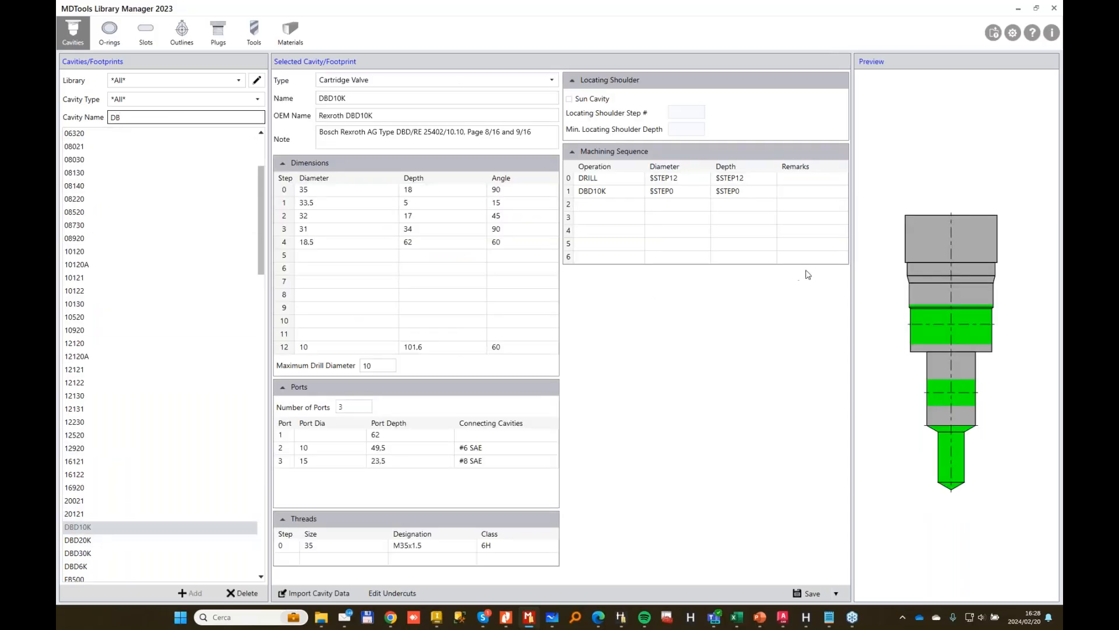
pyautogui.click(335, 190)
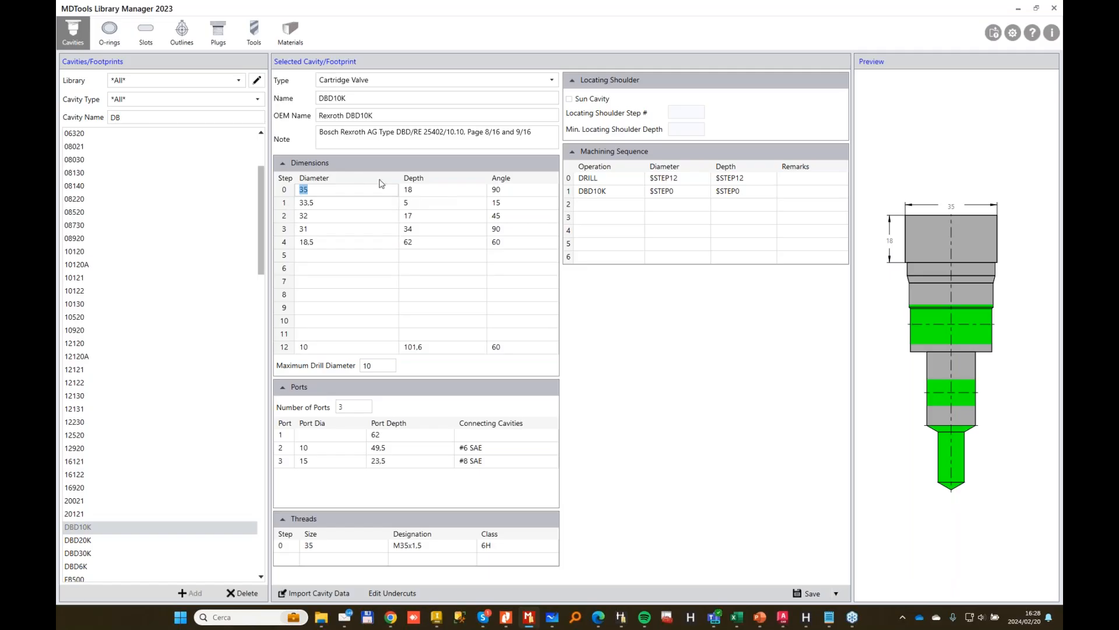
# Try to define DBD10K as a Sun Cavity with locating shoulder step 3.
pyautogui.click(570, 100)
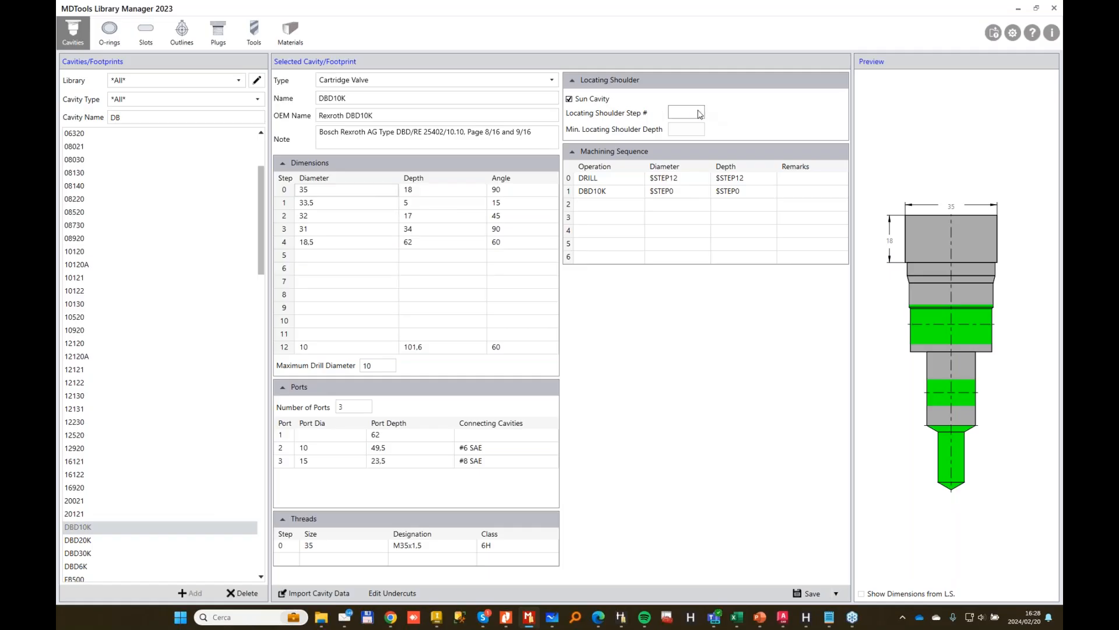
pyautogui.click(334, 240)
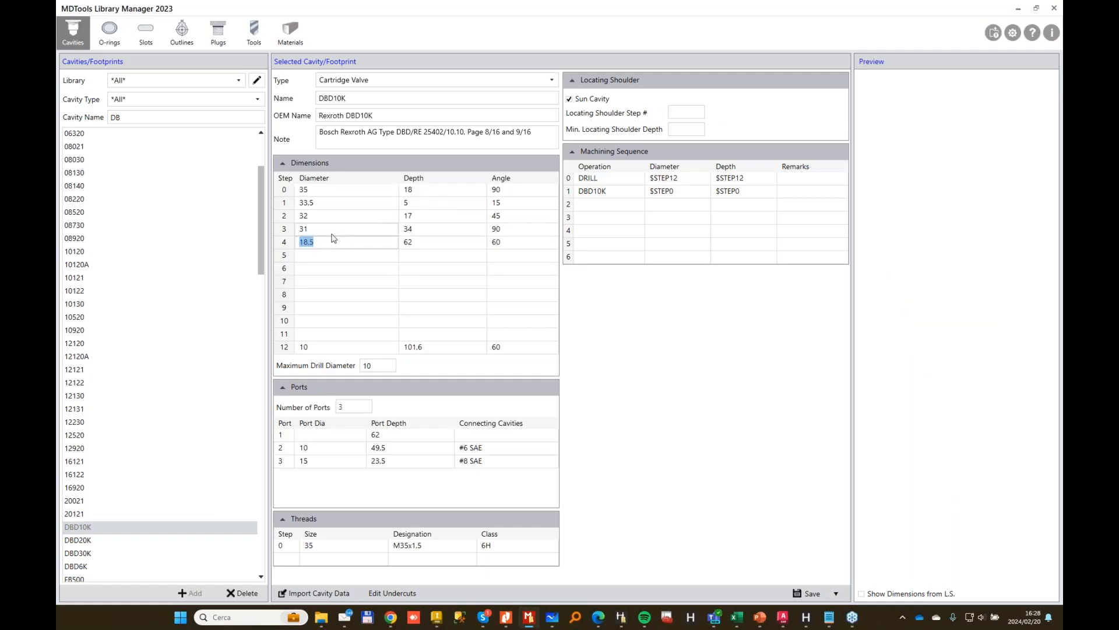
pyautogui.click(686, 114)
pyautogui.write('3')
pyautogui.click(695, 128)
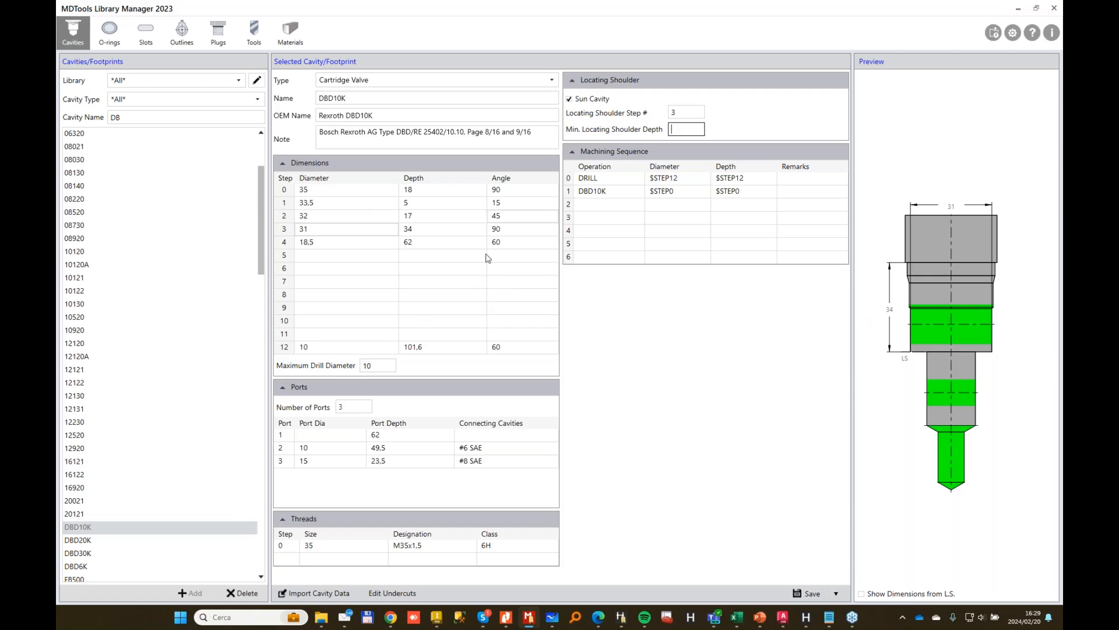
pyautogui.click(669, 293)
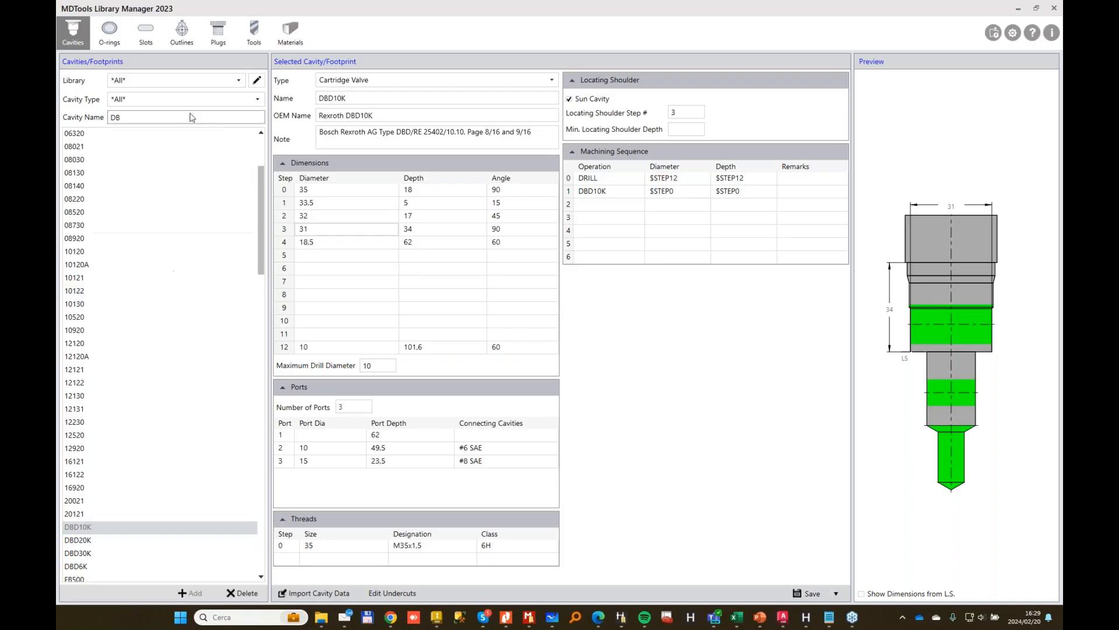
# Filter the cavities to the MPFILTRI library, discarding the changes made to DBD10K.
pyautogui.click(254, 82)
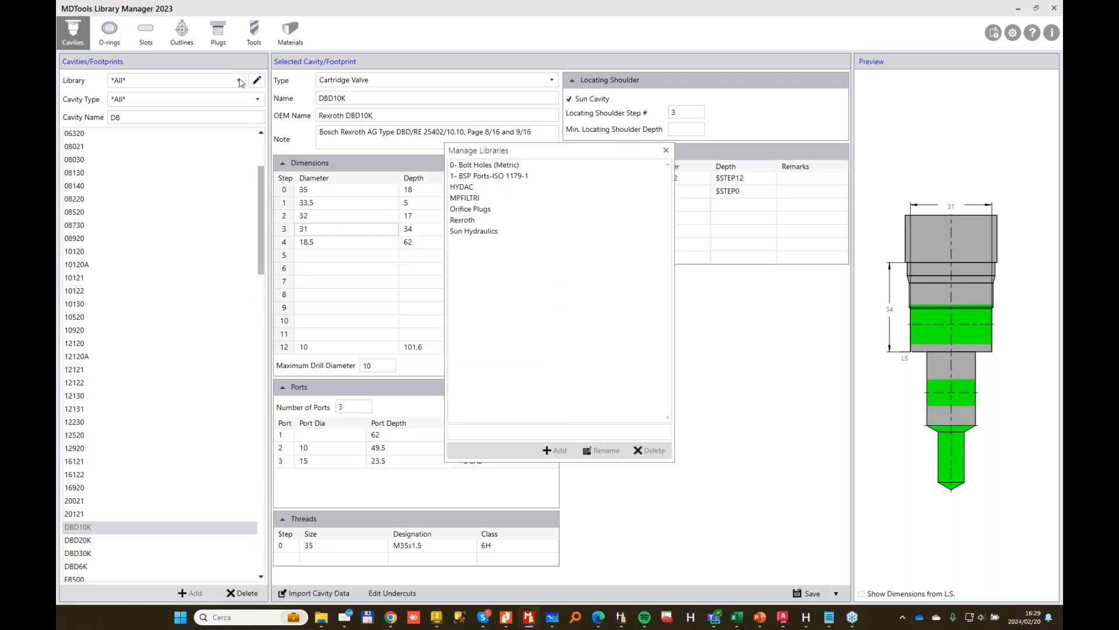
pyautogui.click(666, 149)
pyautogui.click(198, 80)
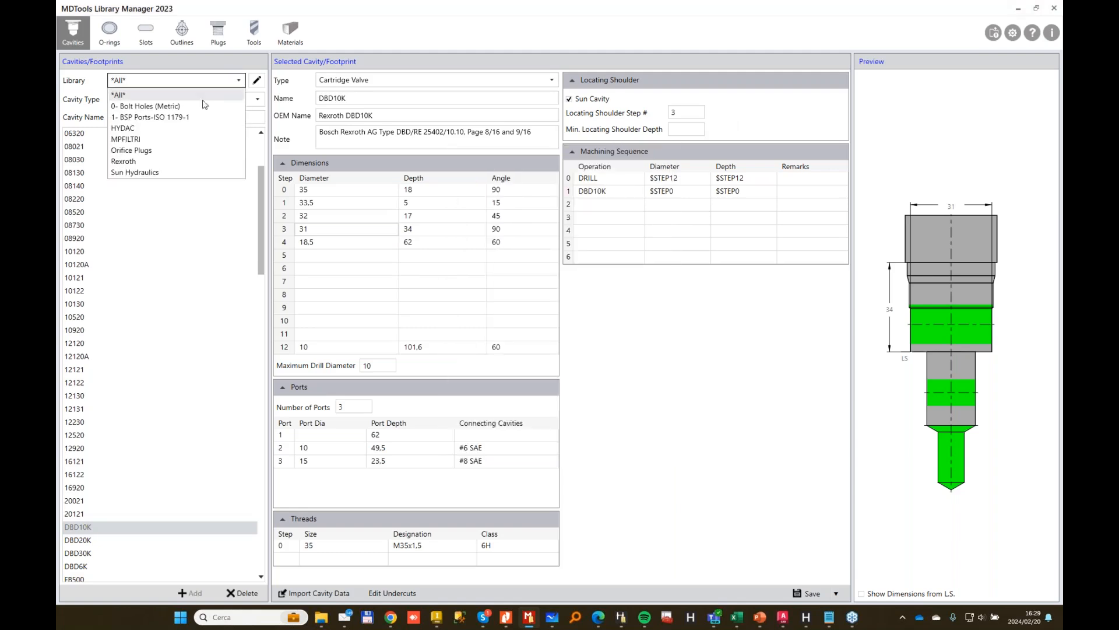
pyautogui.click(134, 138)
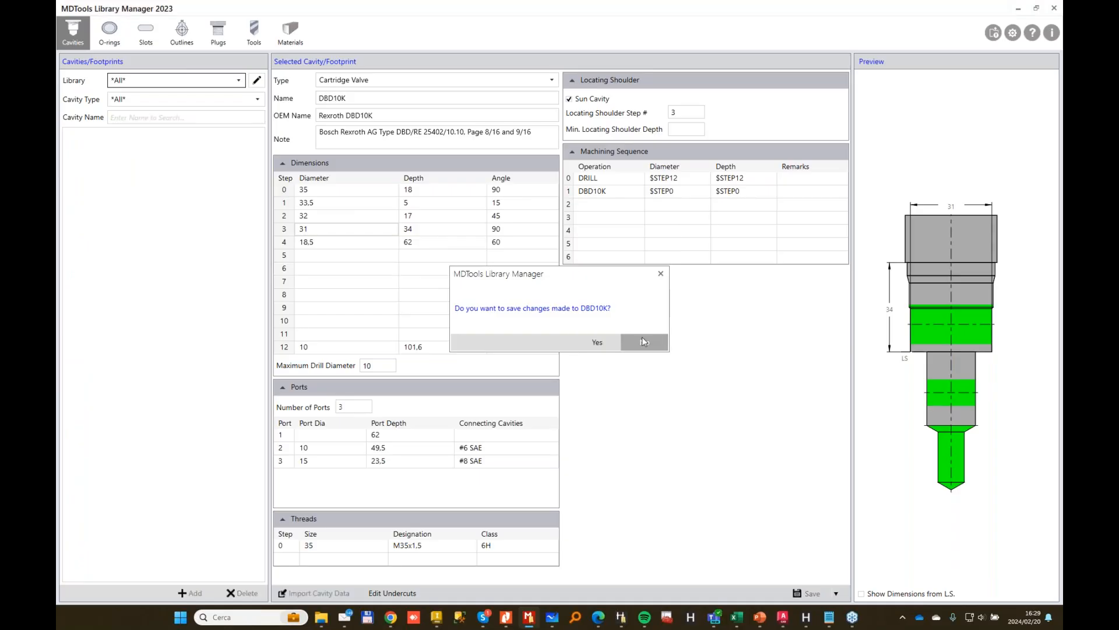
pyautogui.click(642, 339)
# Examine the FB500 footprint data for BH1 and the options for reading its outline from a drawing, without changing anything.
pyautogui.click(464, 590)
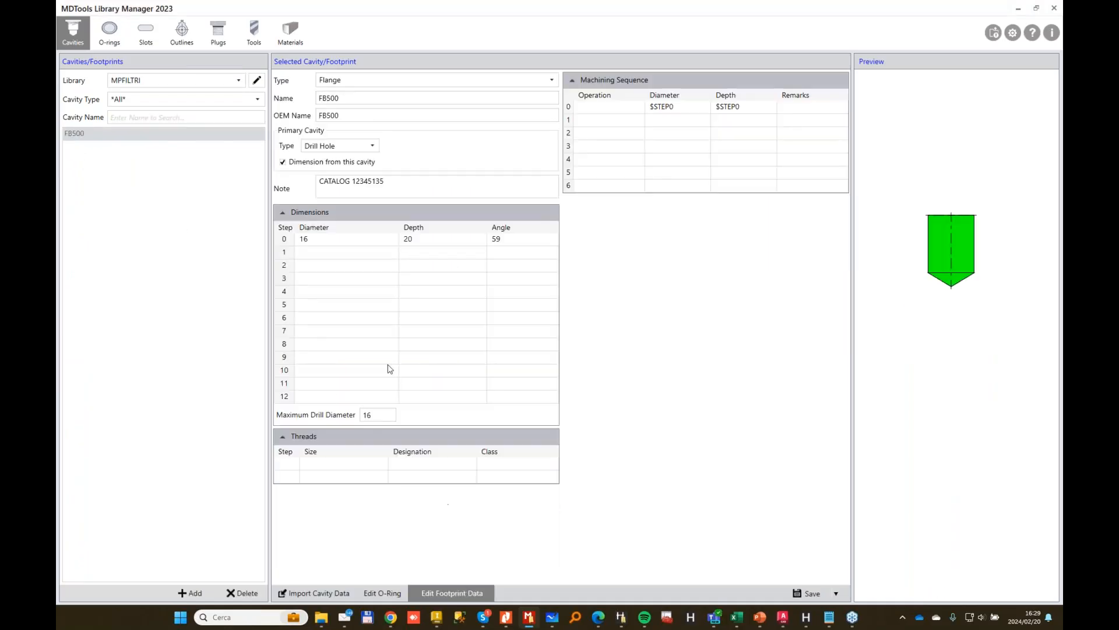
pyautogui.click(163, 146)
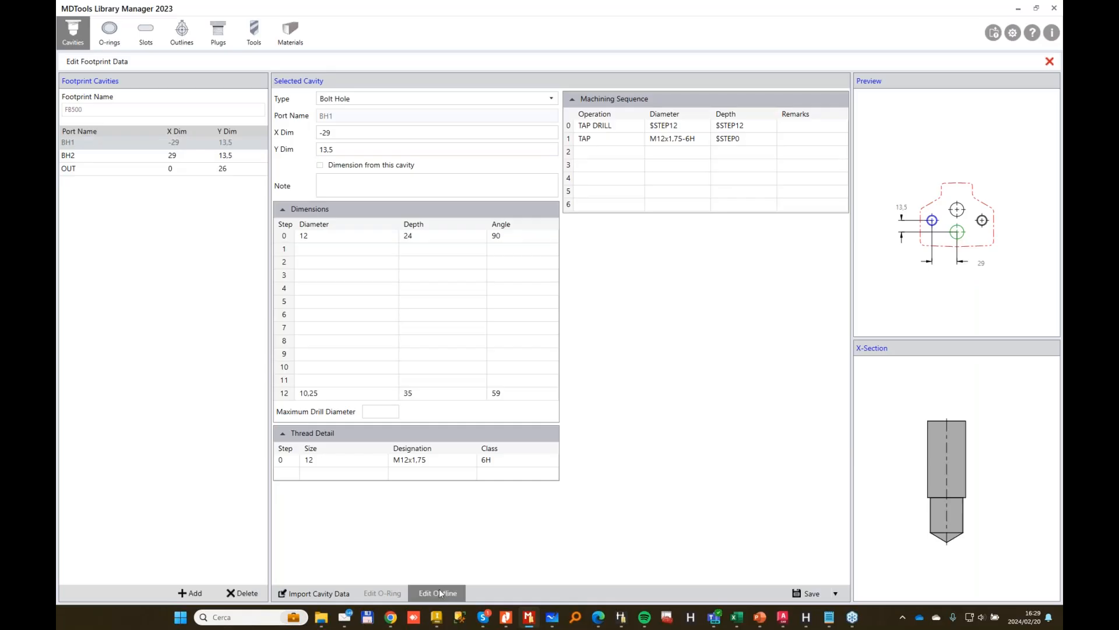
pyautogui.click(439, 590)
pyautogui.click(533, 260)
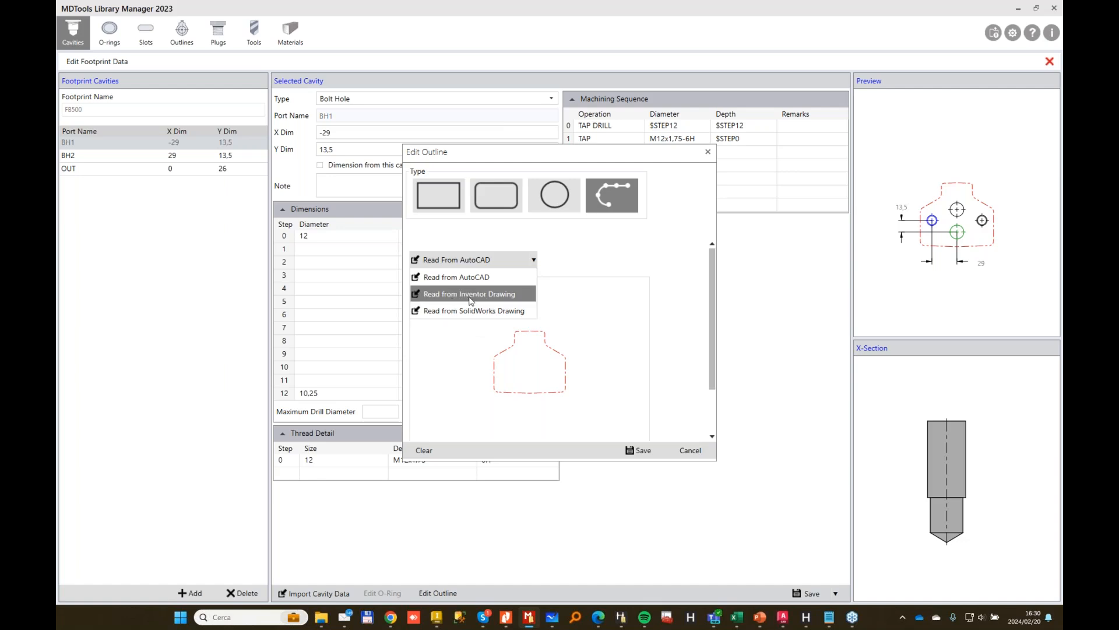
pyautogui.click(630, 240)
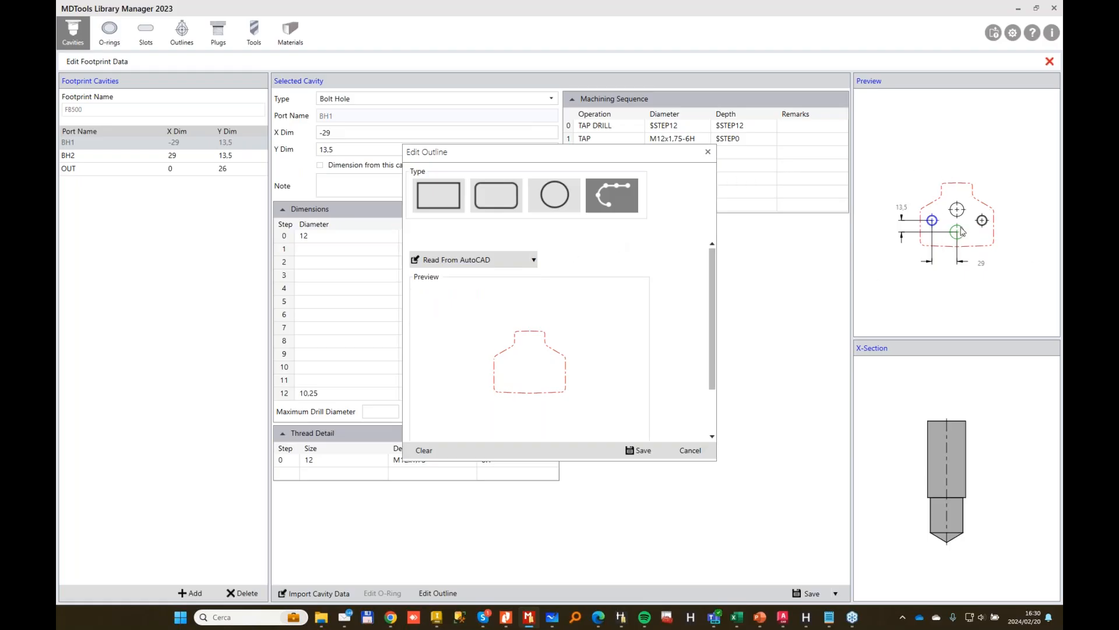
pyautogui.click(697, 451)
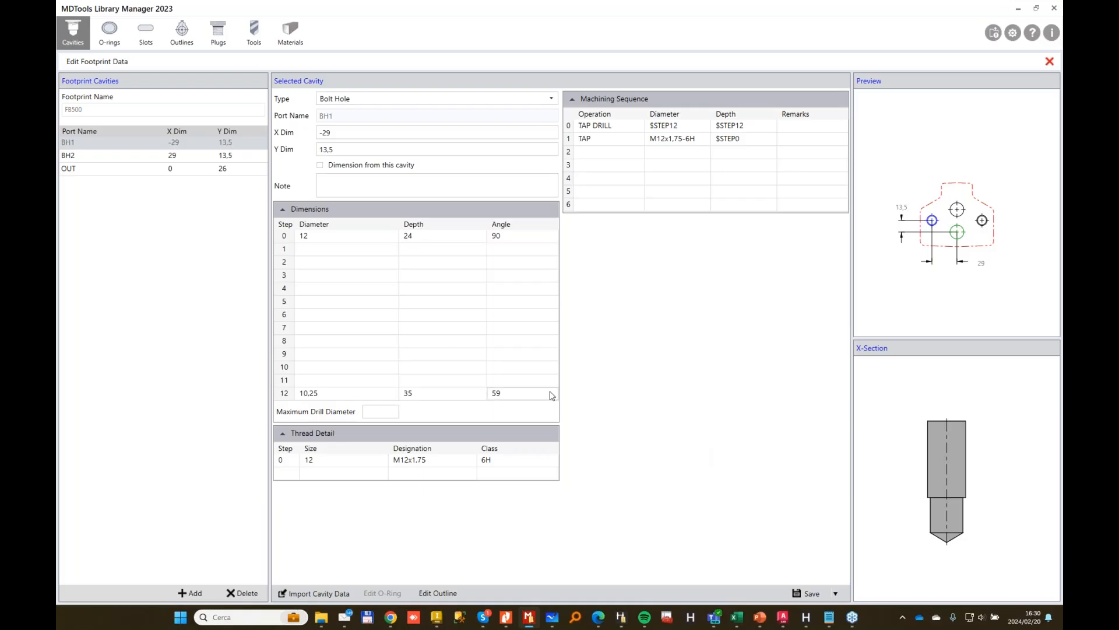
pyautogui.click(1049, 61)
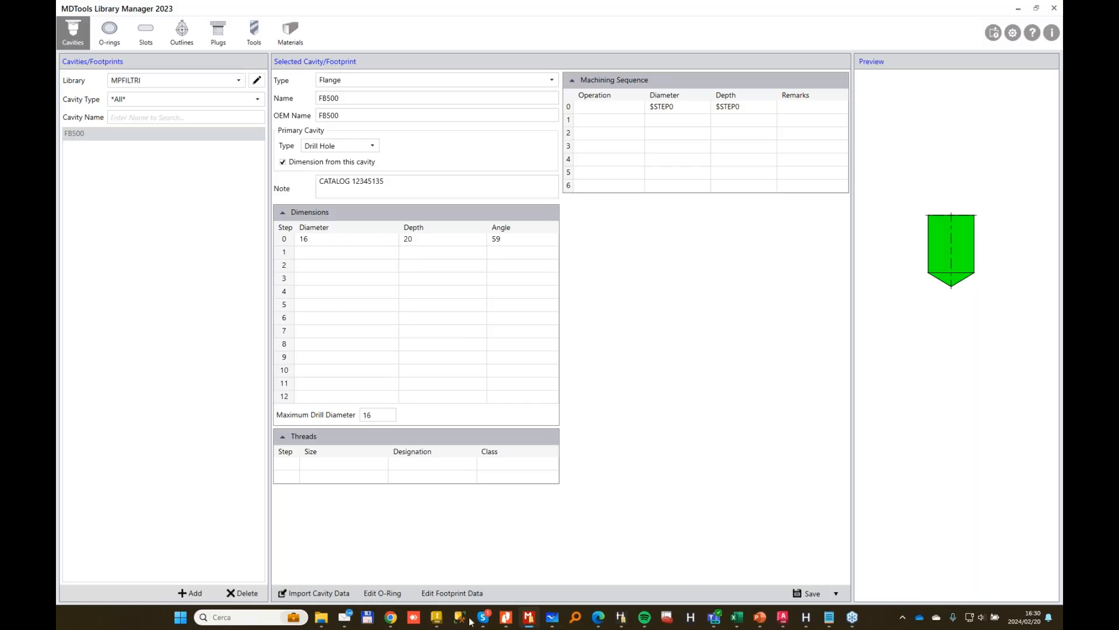
pyautogui.click(436, 616)
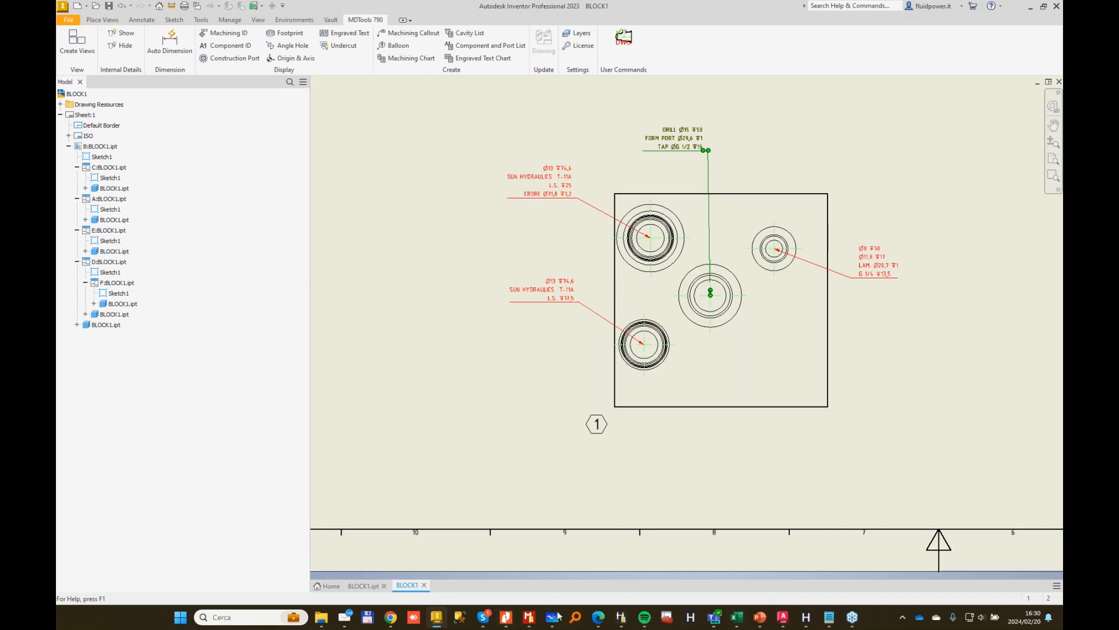
pyautogui.click(529, 617)
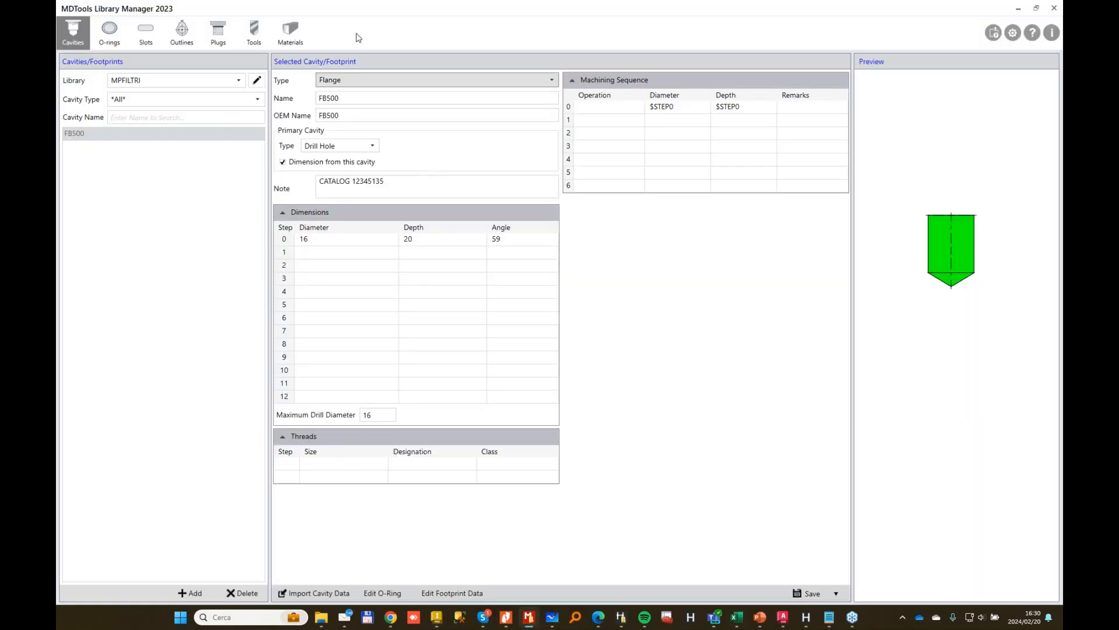
# Start a cavity import and set its Access source library path to C:\VEST\MDTools Library.
pyautogui.click(991, 34)
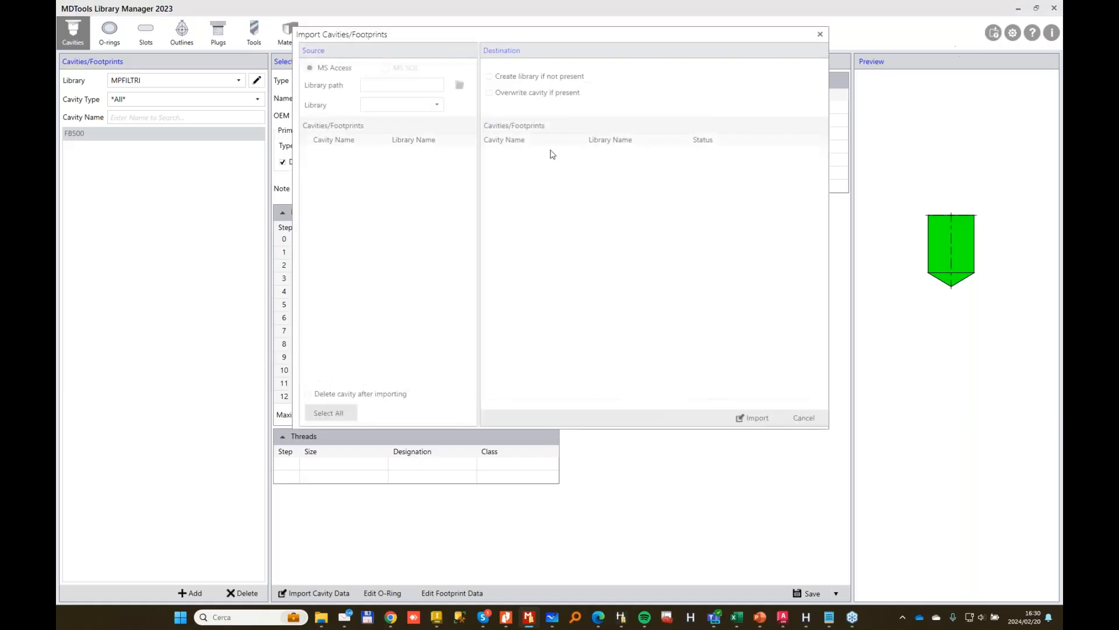
pyautogui.click(455, 85)
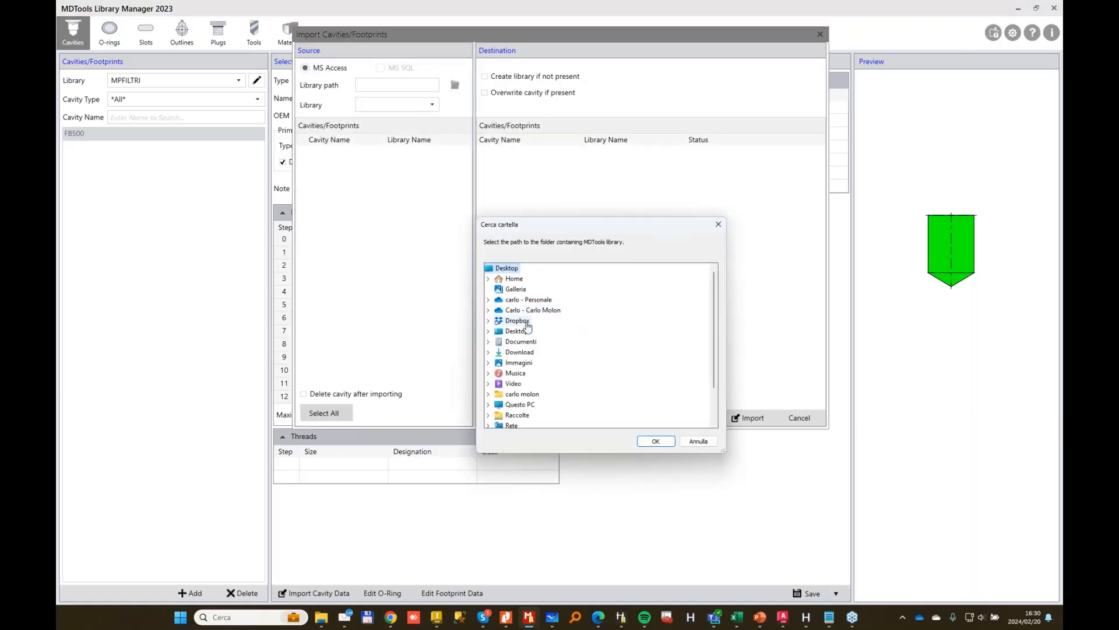
pyautogui.doubleClick(527, 404)
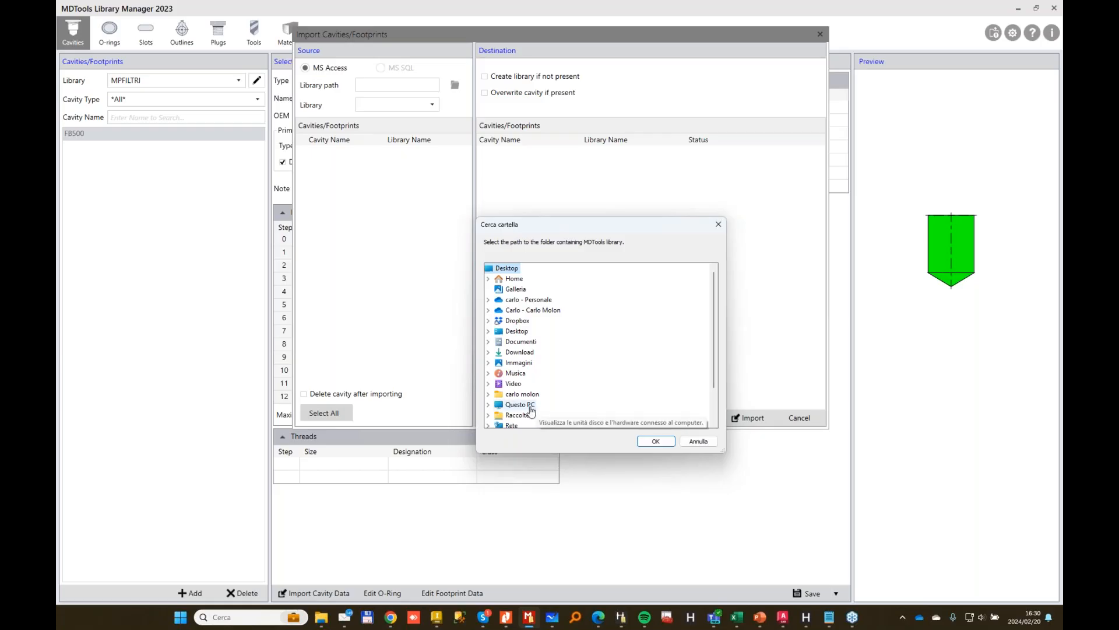
pyautogui.doubleClick(545, 357)
pyautogui.scroll(-2, 555, 366)
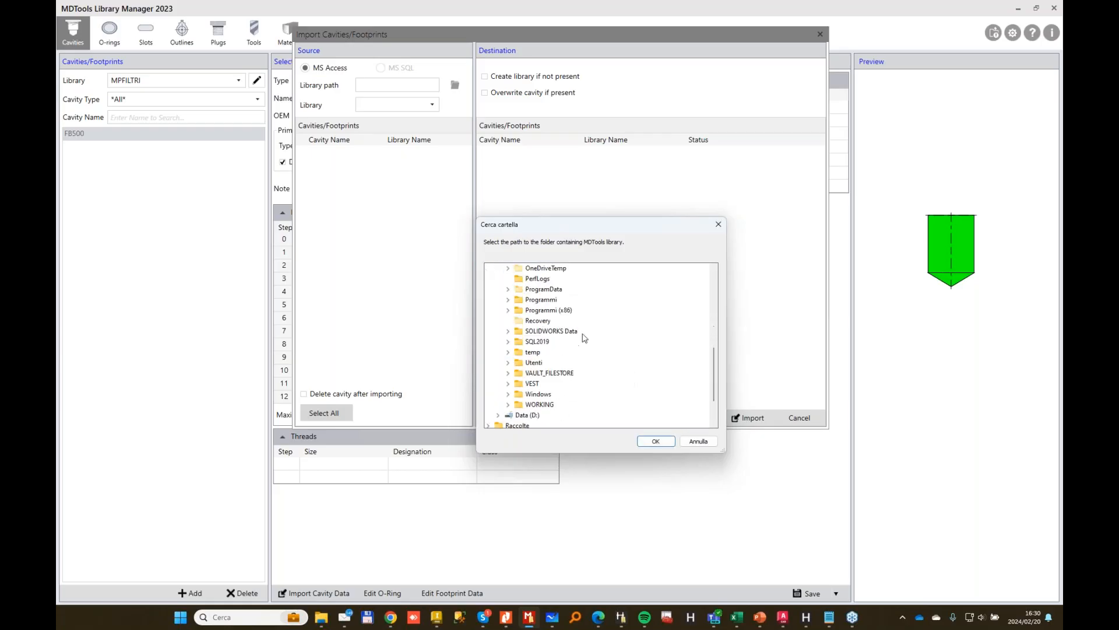
pyautogui.doubleClick(548, 373)
pyautogui.scroll(-9, 578, 364)
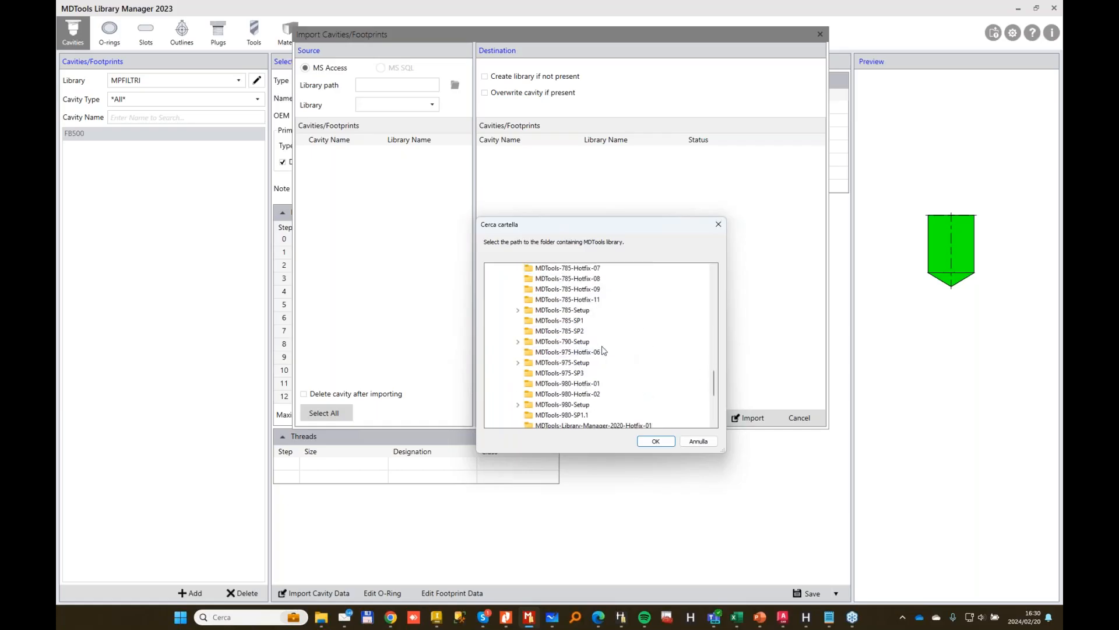
pyautogui.scroll(-2, 619, 331)
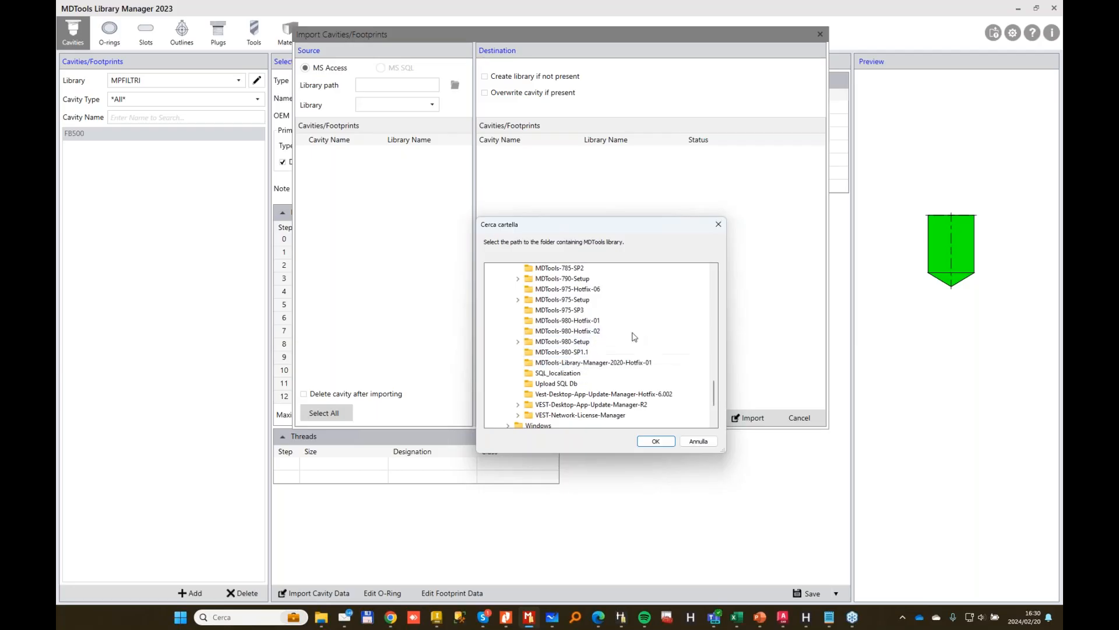
pyautogui.scroll(4, 634, 337)
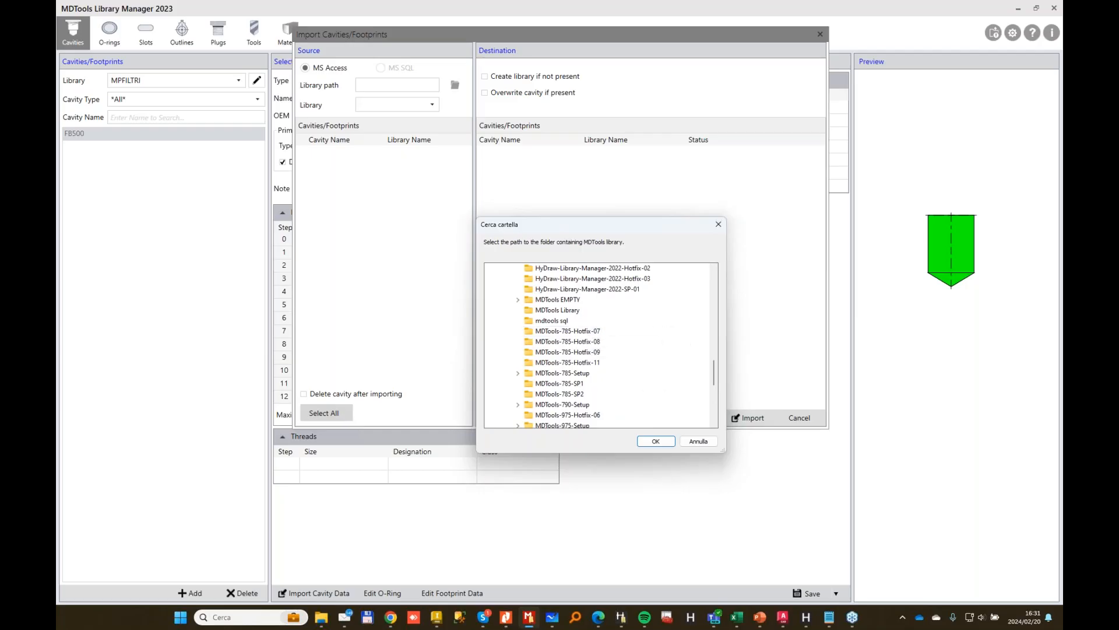
pyautogui.click(561, 312)
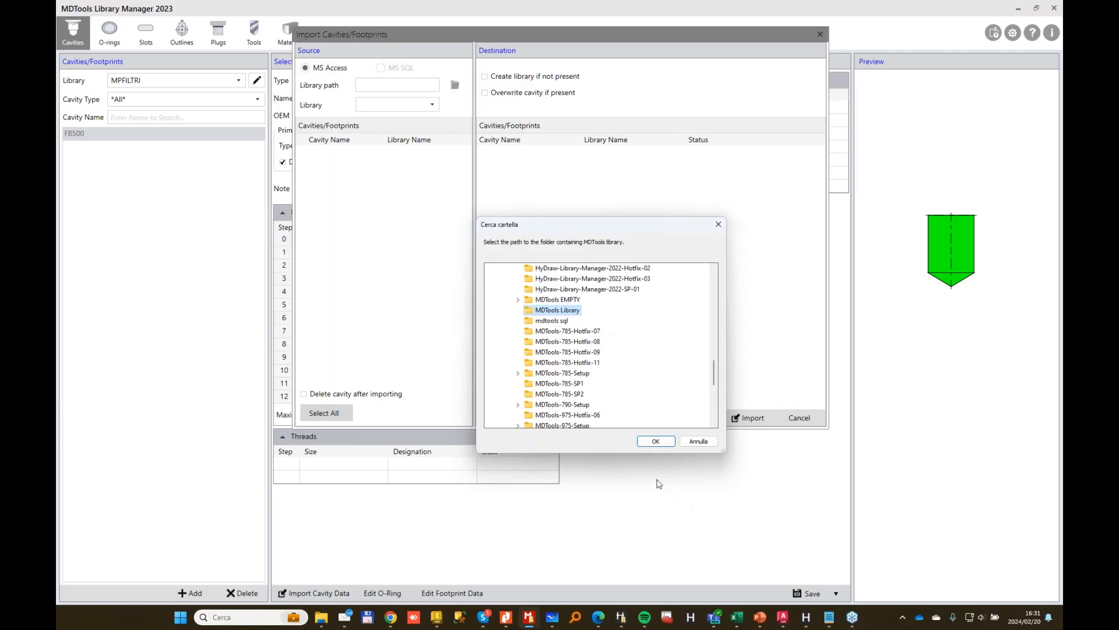
pyautogui.click(669, 443)
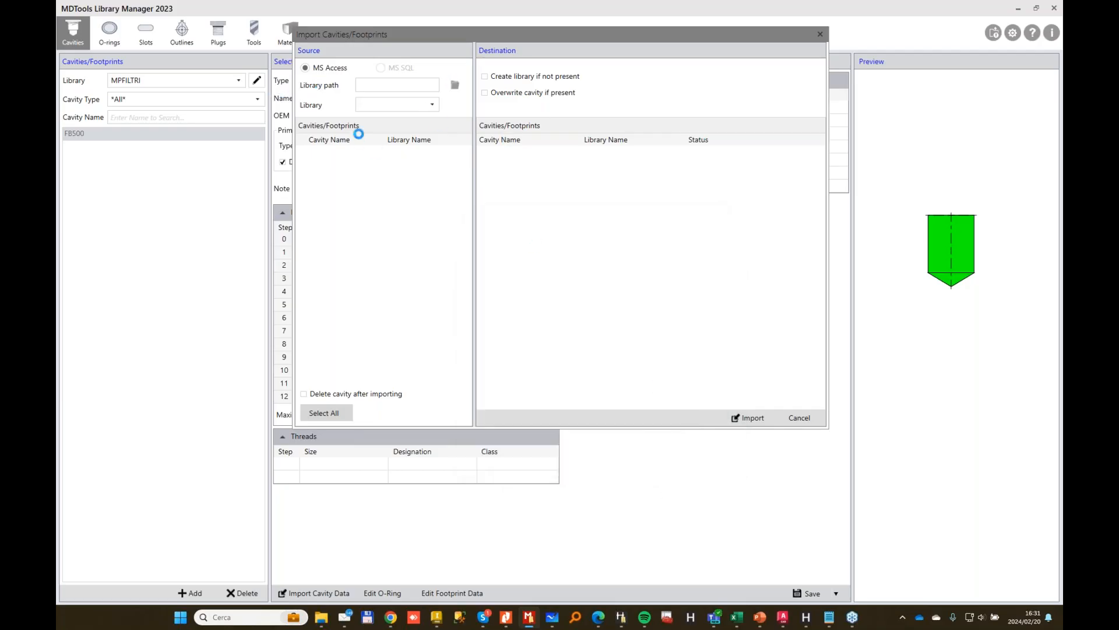
# Import all NPT Ports cavities from the source library, creating the destination library if not present.
pyautogui.click(435, 105)
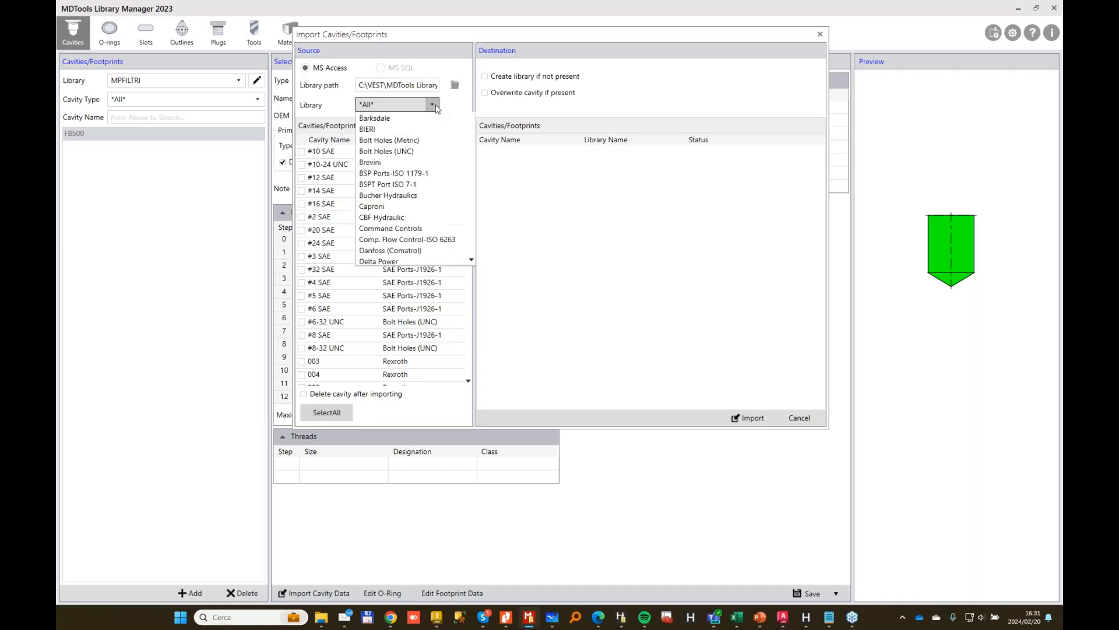
pyautogui.moveTo(474, 141); pyautogui.dragTo(477, 290)
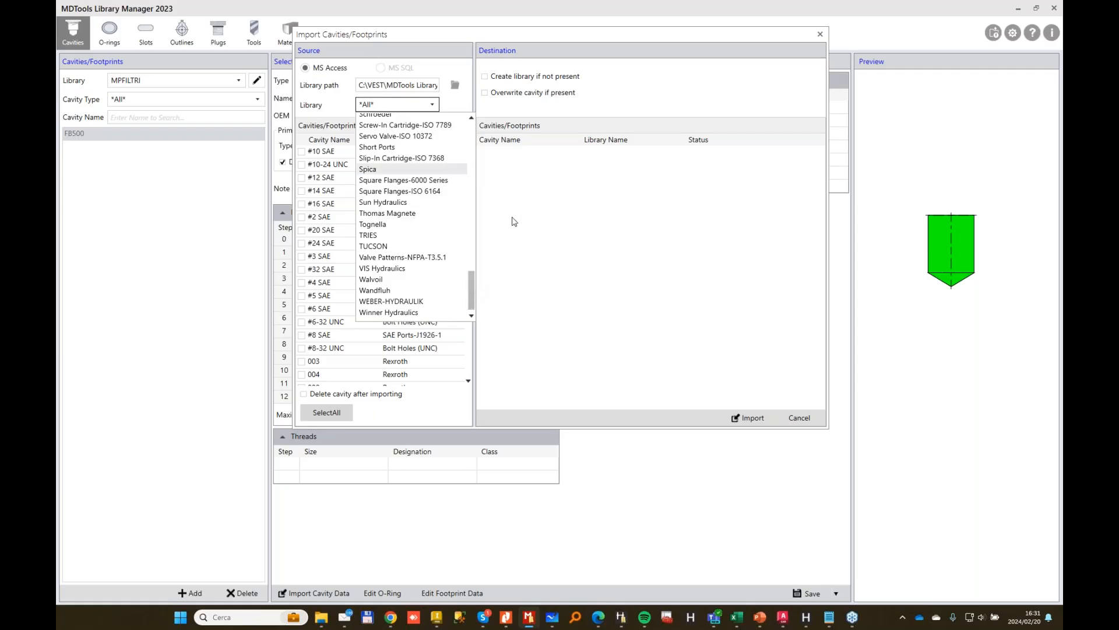
pyautogui.moveTo(474, 284); pyautogui.dragTo(475, 221)
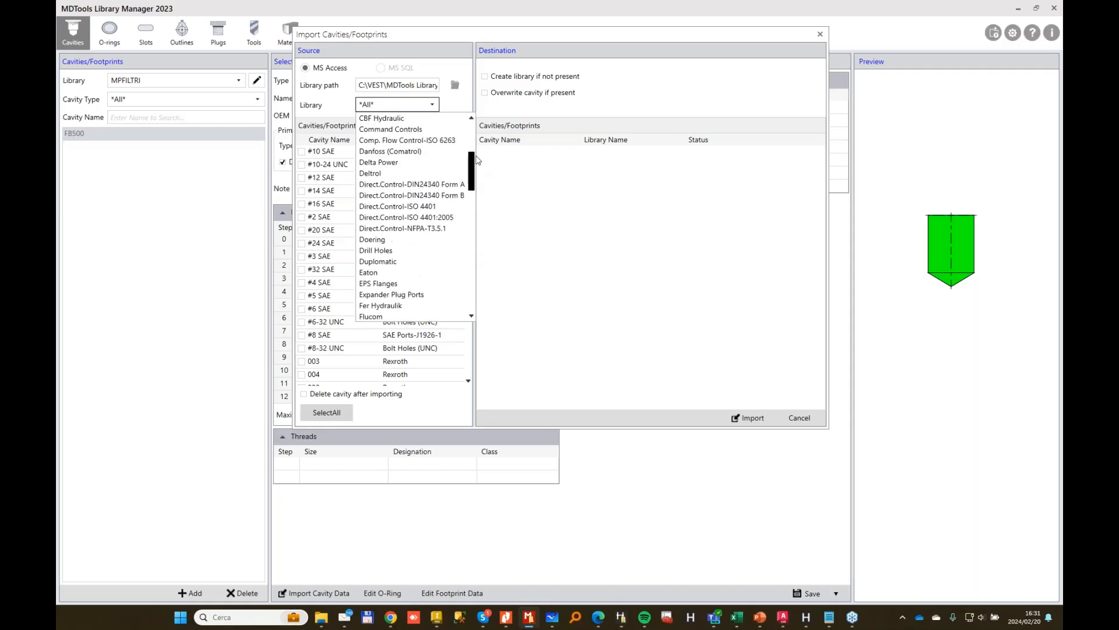
pyautogui.moveTo(477, 124); pyautogui.dragTo(473, 222)
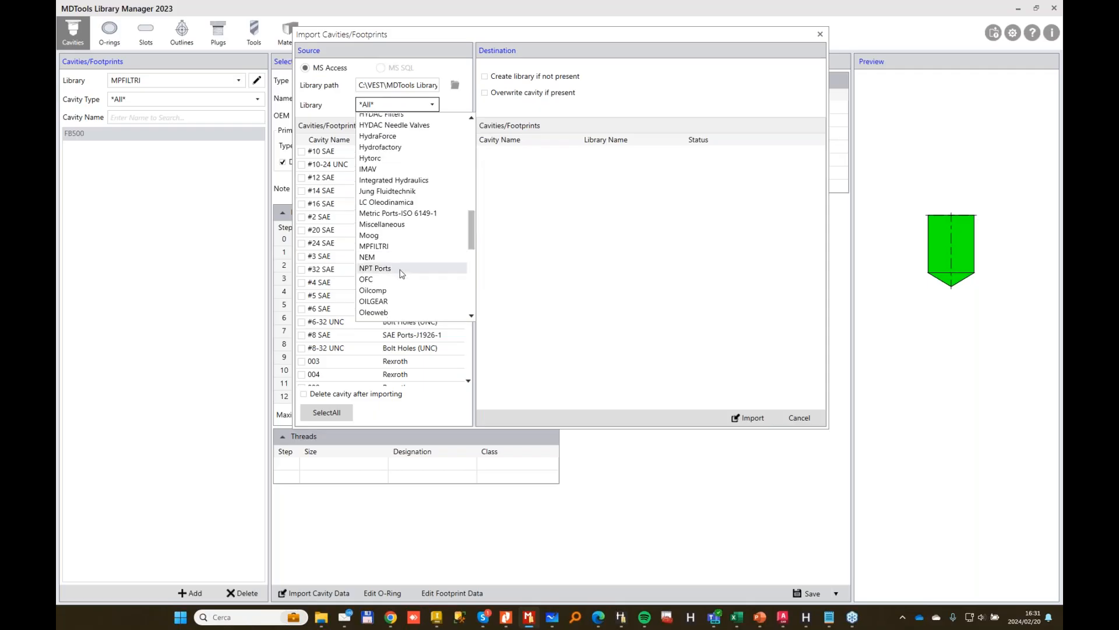
pyautogui.click(391, 272)
pyautogui.click(326, 416)
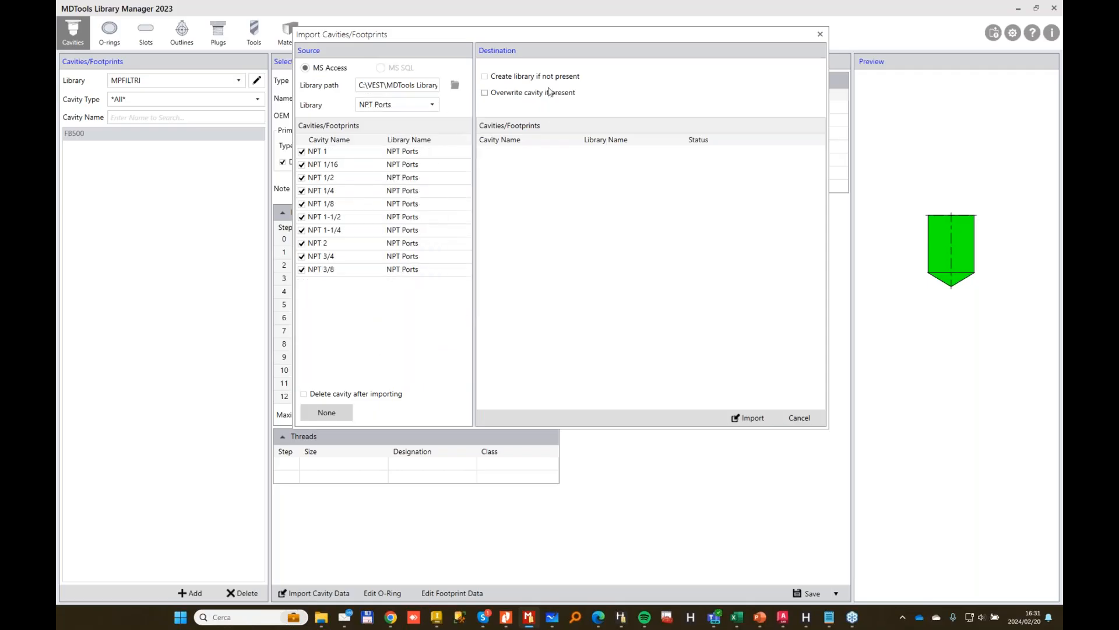
pyautogui.click(485, 76)
pyautogui.click(755, 418)
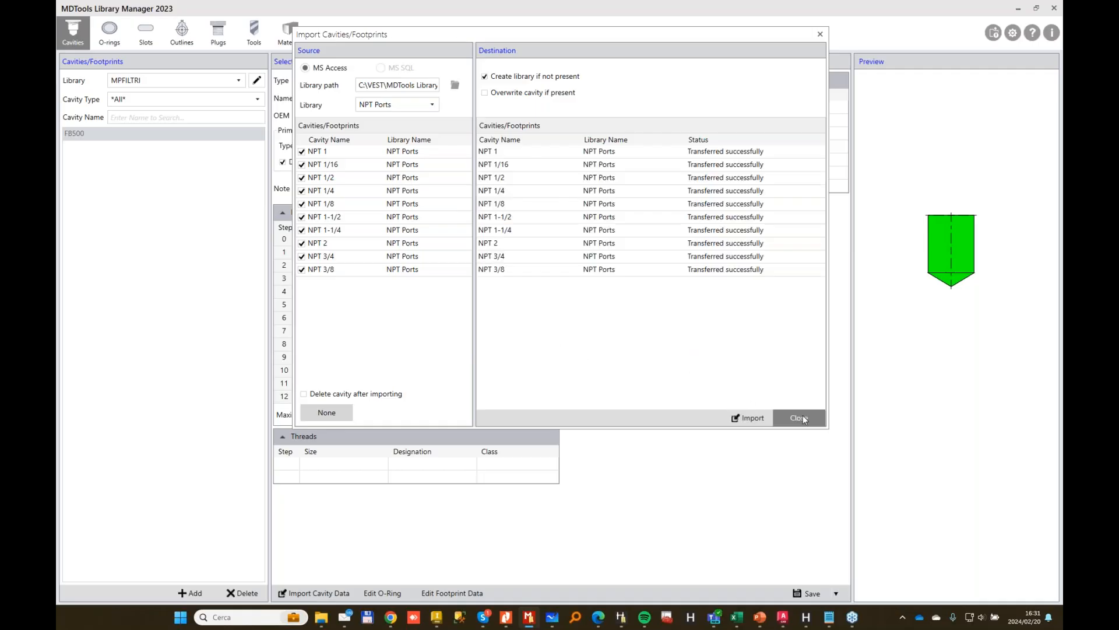
pyautogui.click(802, 417)
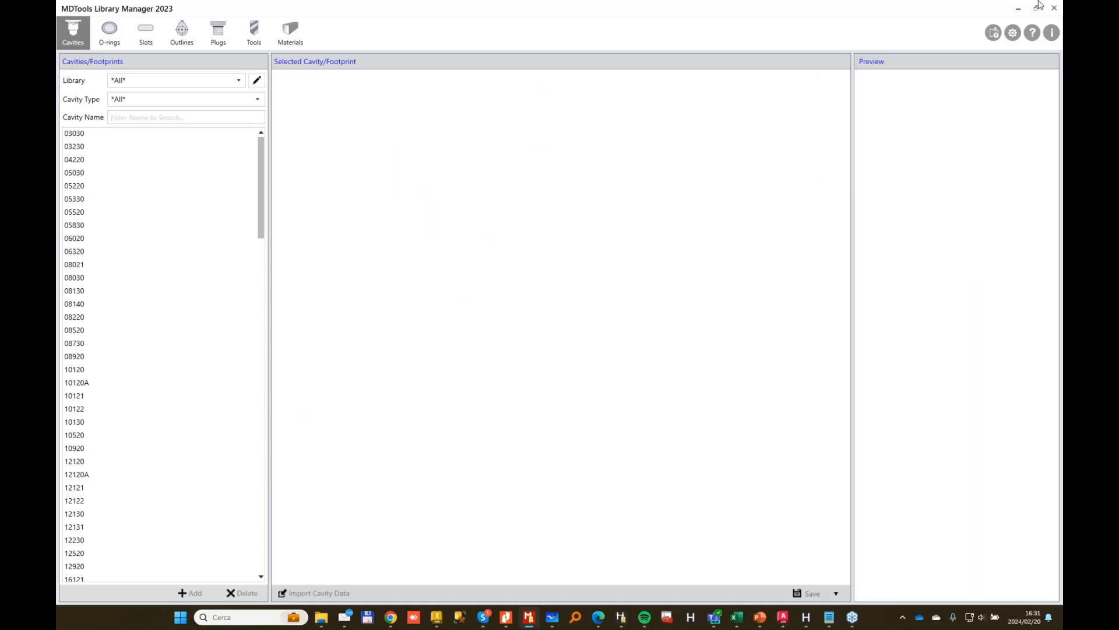
# Switch to the BLOCK1.ipt part in Inventor and choose cavity G 1/8 from the 1- BSP Ports-ISO 1179-1 library.
pyautogui.click(1018, 9)
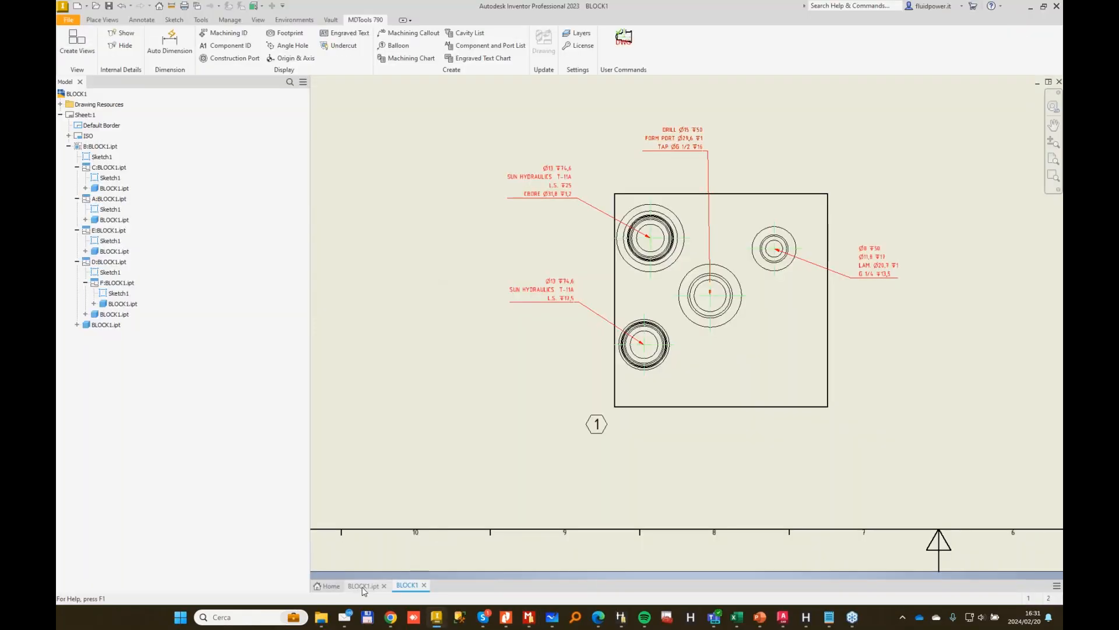
pyautogui.click(363, 586)
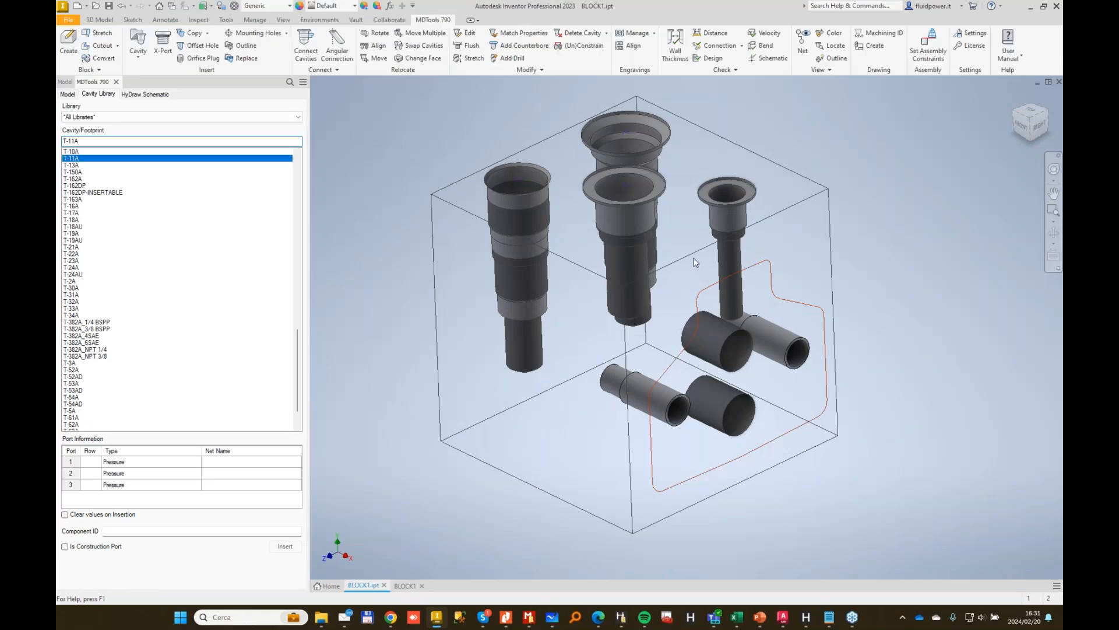
pyautogui.click(100, 116)
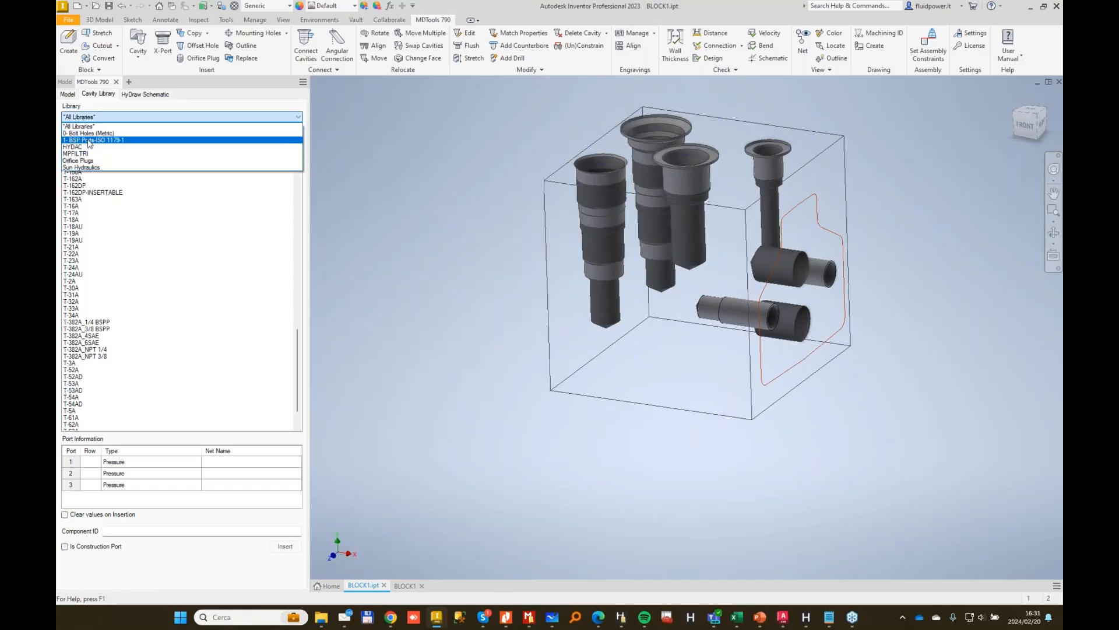
pyautogui.click(91, 132)
pyautogui.click(80, 185)
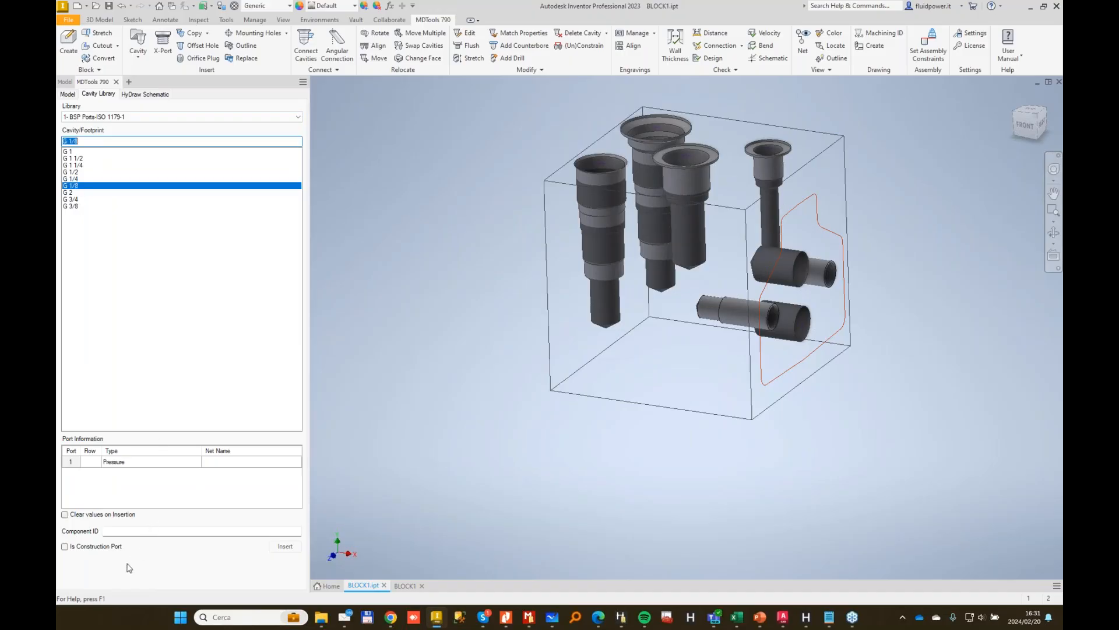
# Insert the G 1/8 cavity with component ID 245 on the block's front face at about X 37, Y 77.
pyautogui.click(125, 530)
pyautogui.write('2')
pyautogui.click(284, 546)
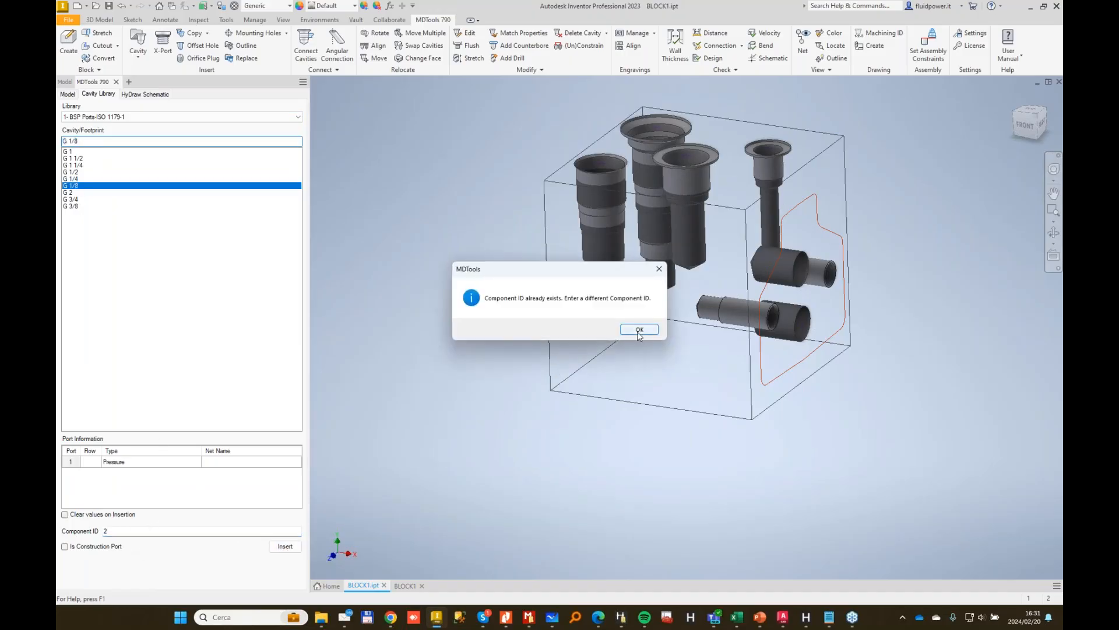
pyautogui.click(642, 327)
pyautogui.write('45')
pyautogui.click(284, 546)
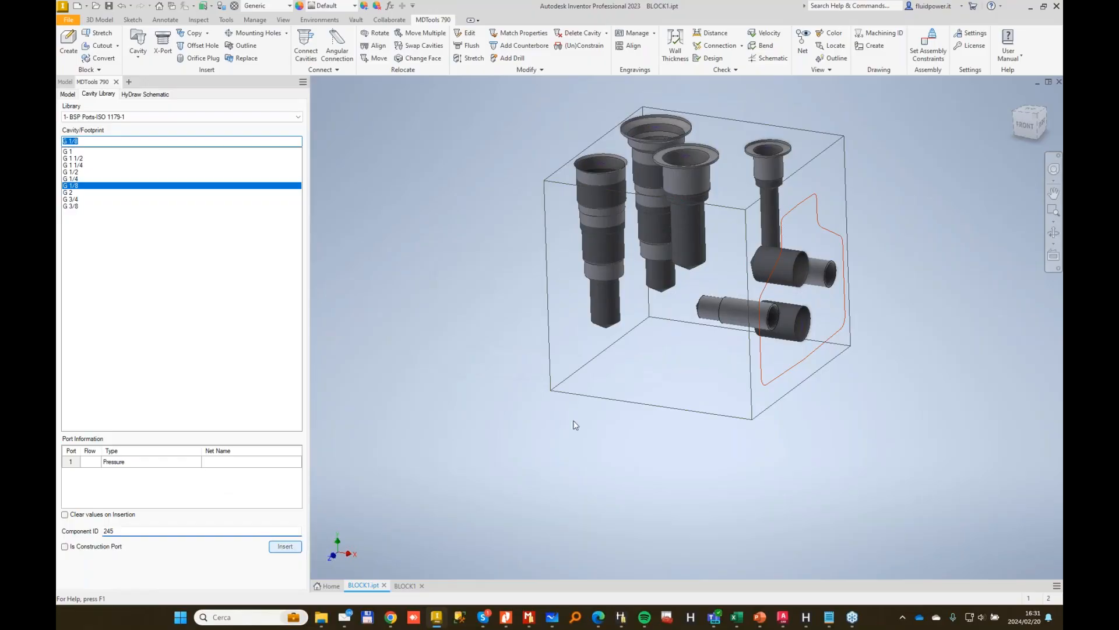
pyautogui.click(624, 353)
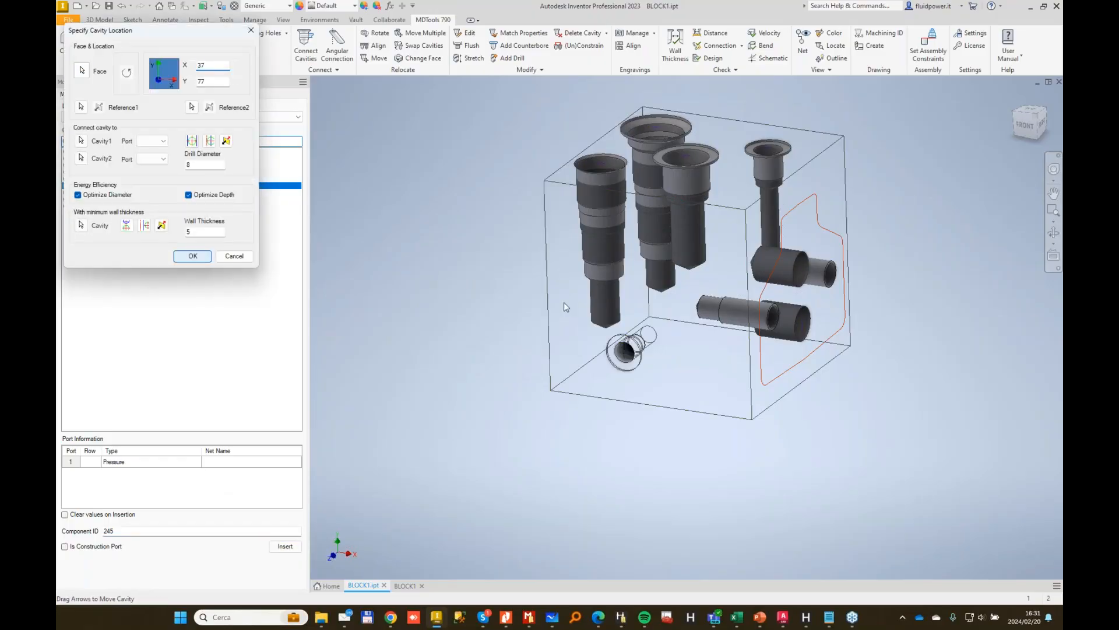
pyautogui.press('Return')
# Add an M6x1.0-6H orifice plug from the Orifice Plugs library to the G 1/8 cavity, merged with it, accepting the machining sequence.
pyautogui.keyDown('shift'); pyautogui.moveTo(565, 309); pyautogui.dragTo(555, 145, button='middle'); pyautogui.keyUp('shift')
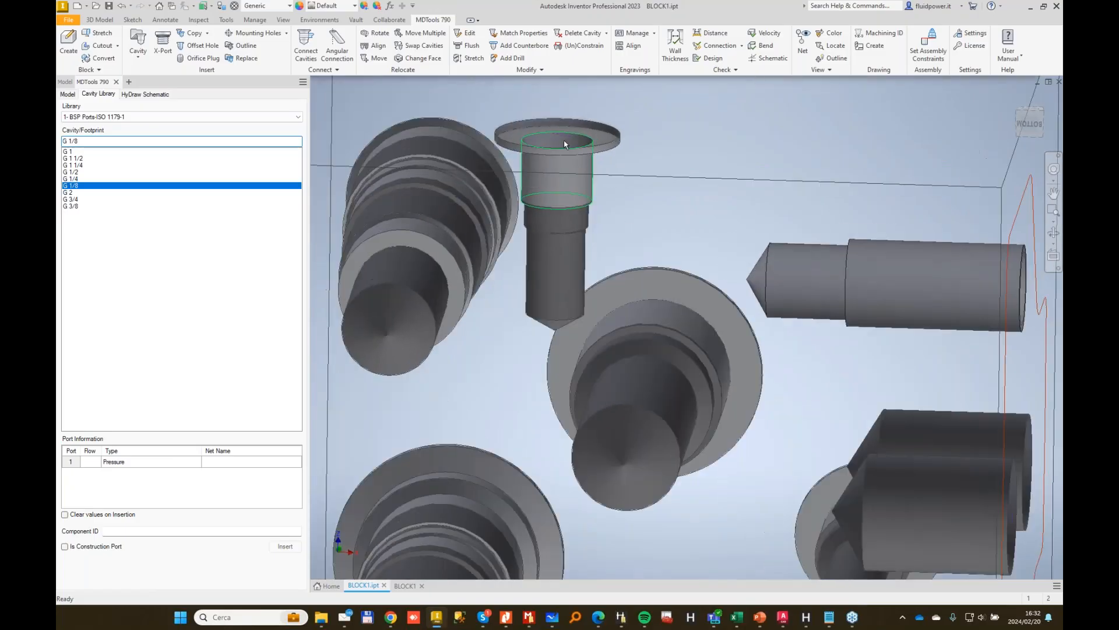
pyautogui.keyDown('shift'); pyautogui.moveTo(563, 150); pyautogui.dragTo(562, 128, button='middle'); pyautogui.keyUp('shift')
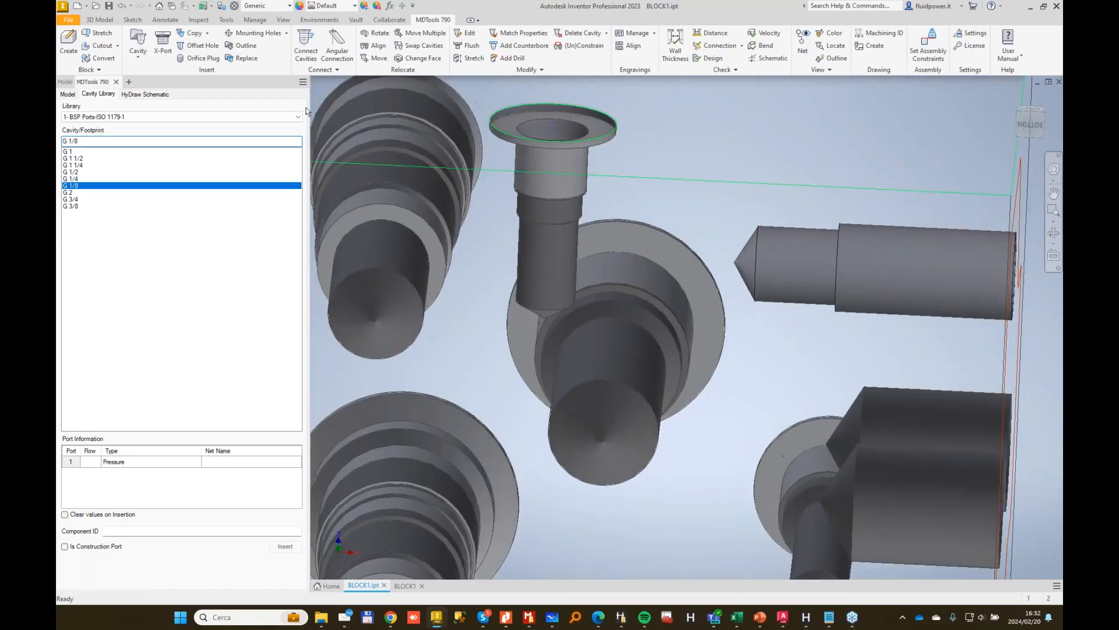
pyautogui.click(199, 59)
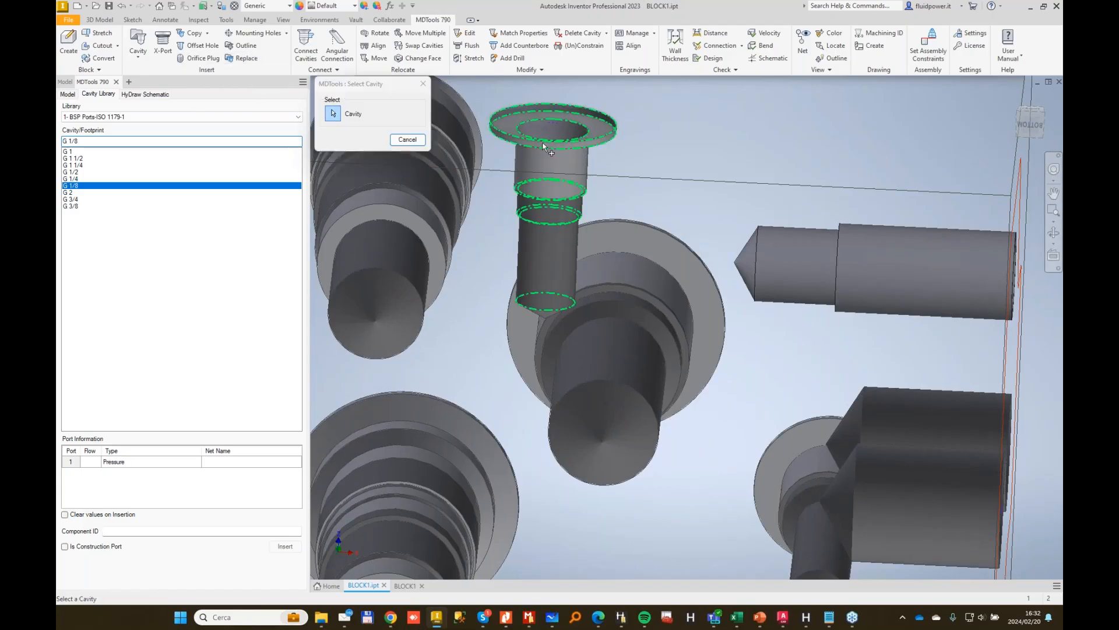
pyautogui.click(545, 147)
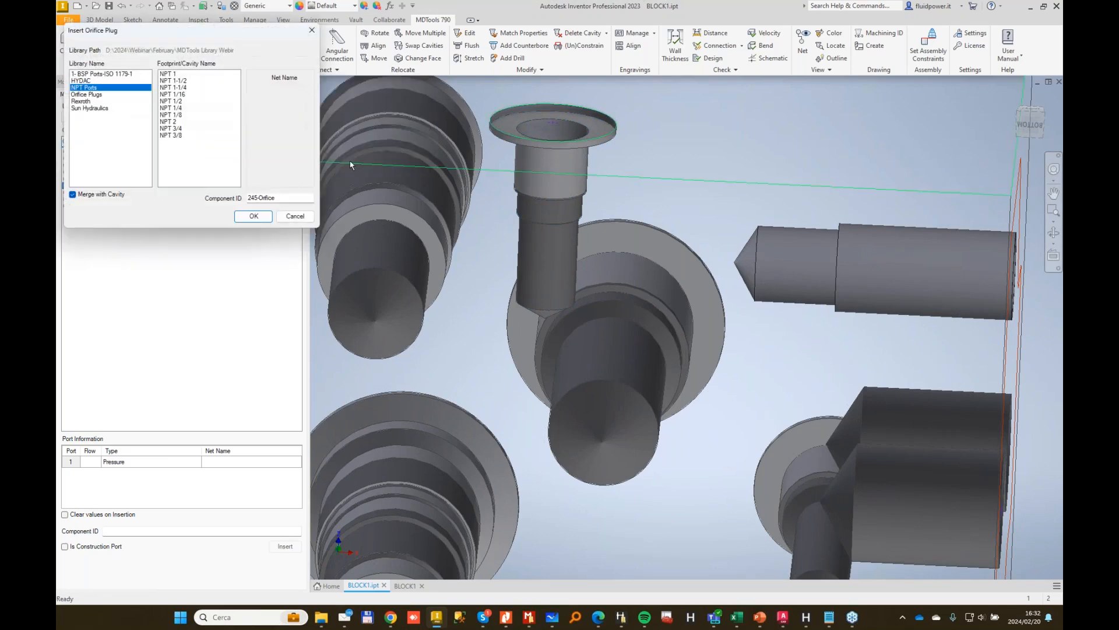
pyautogui.click(93, 95)
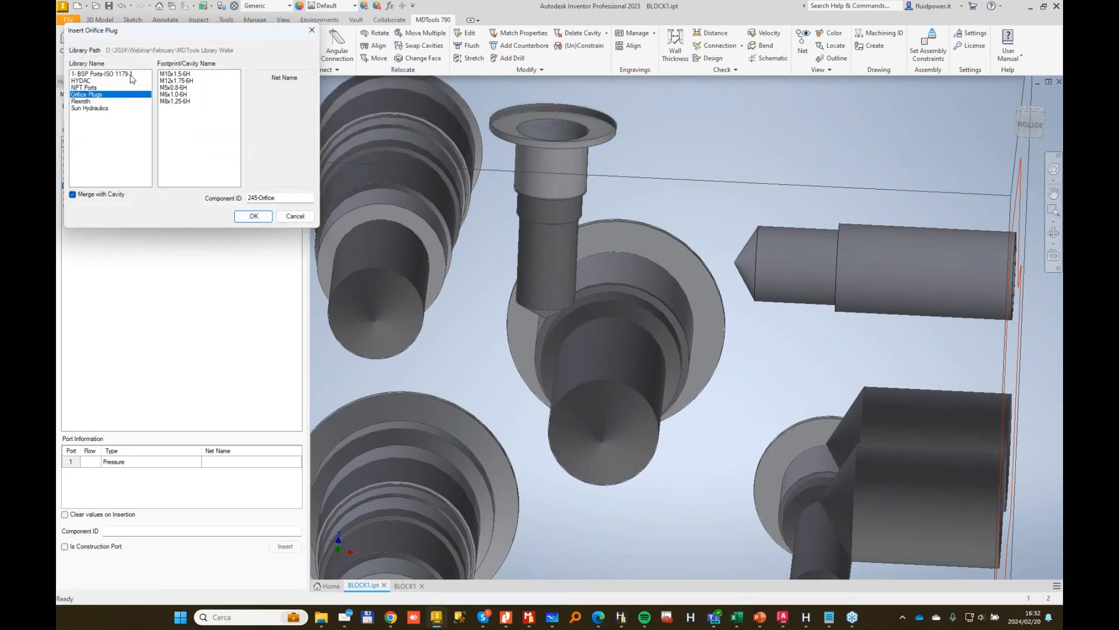
pyautogui.click(181, 94)
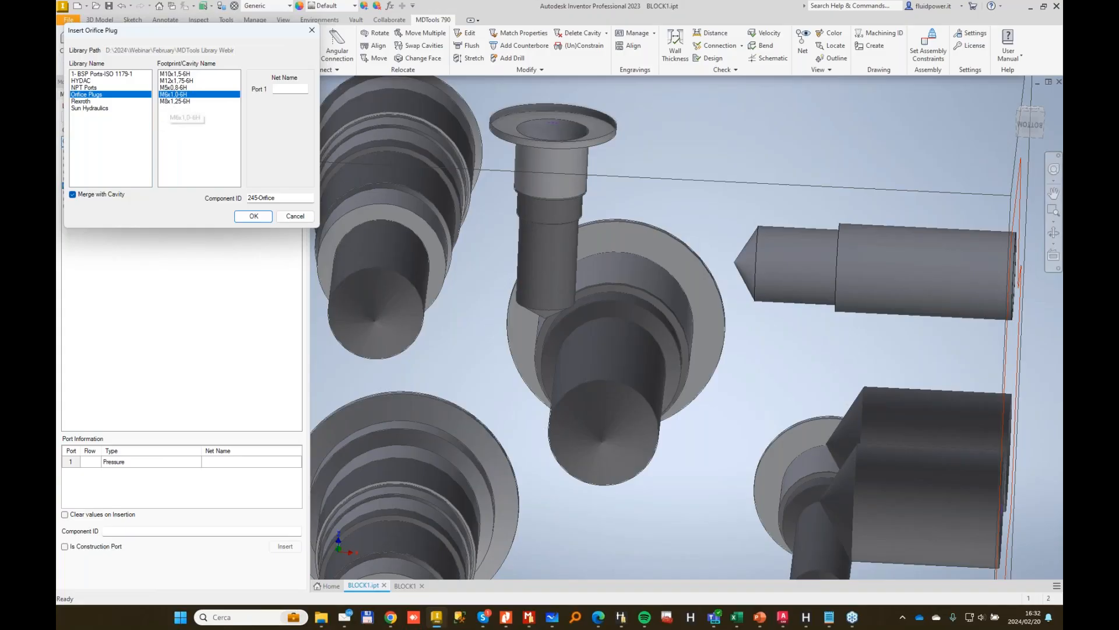
pyautogui.click(244, 217)
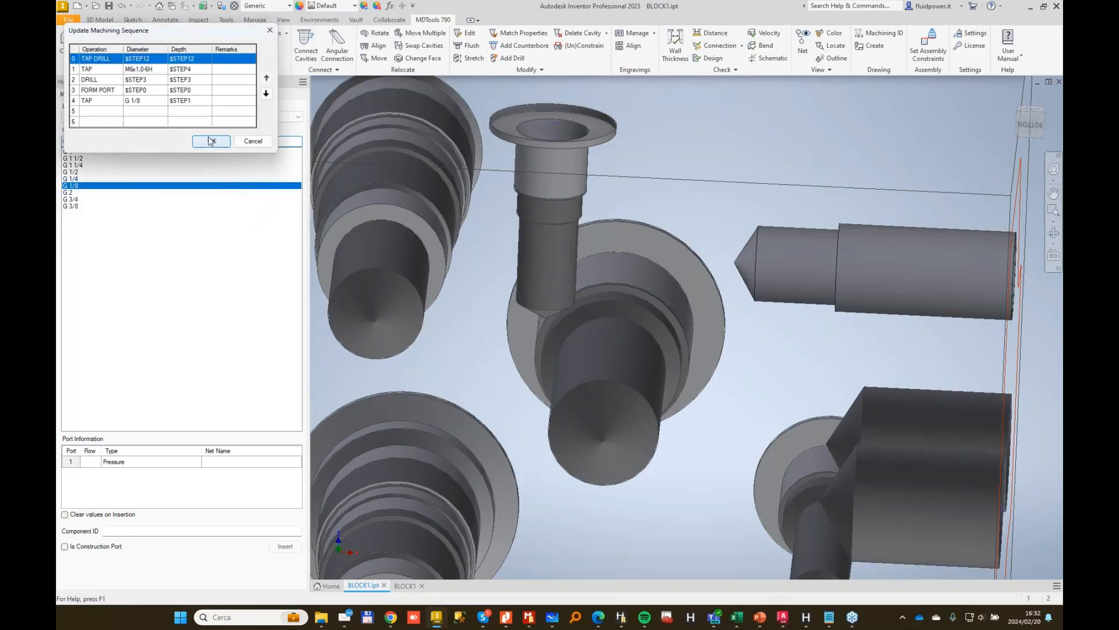
pyautogui.click(211, 142)
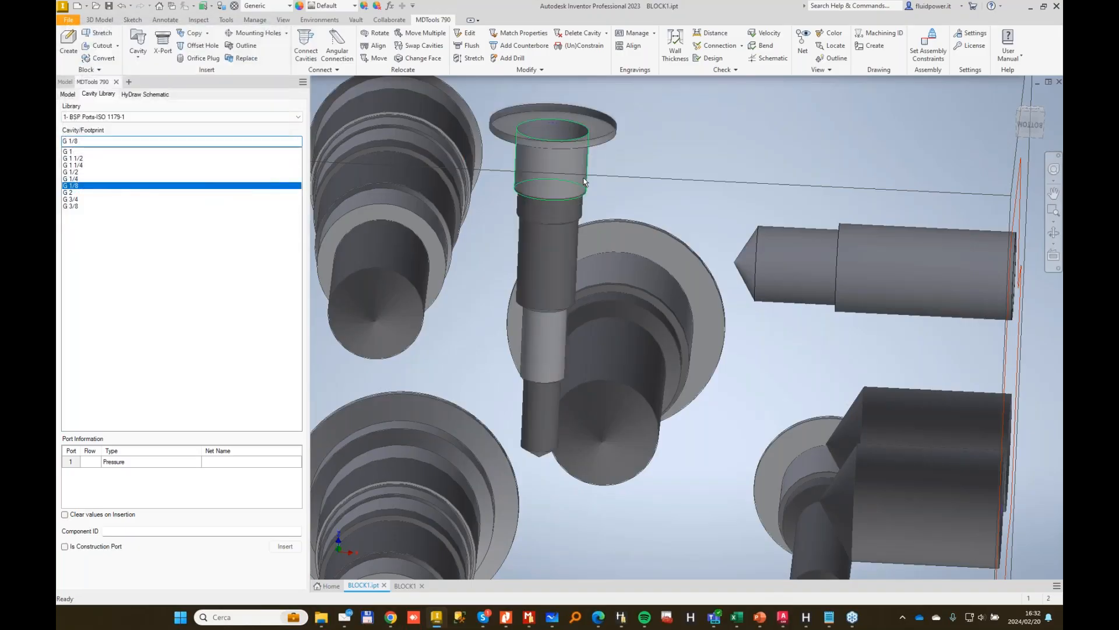
# Examine all parameters of the merged G 1/8 orifice cavity, including its port information and machining sequence, without changing anything.
pyautogui.click(565, 133)
pyautogui.doubleClick(593, 118)
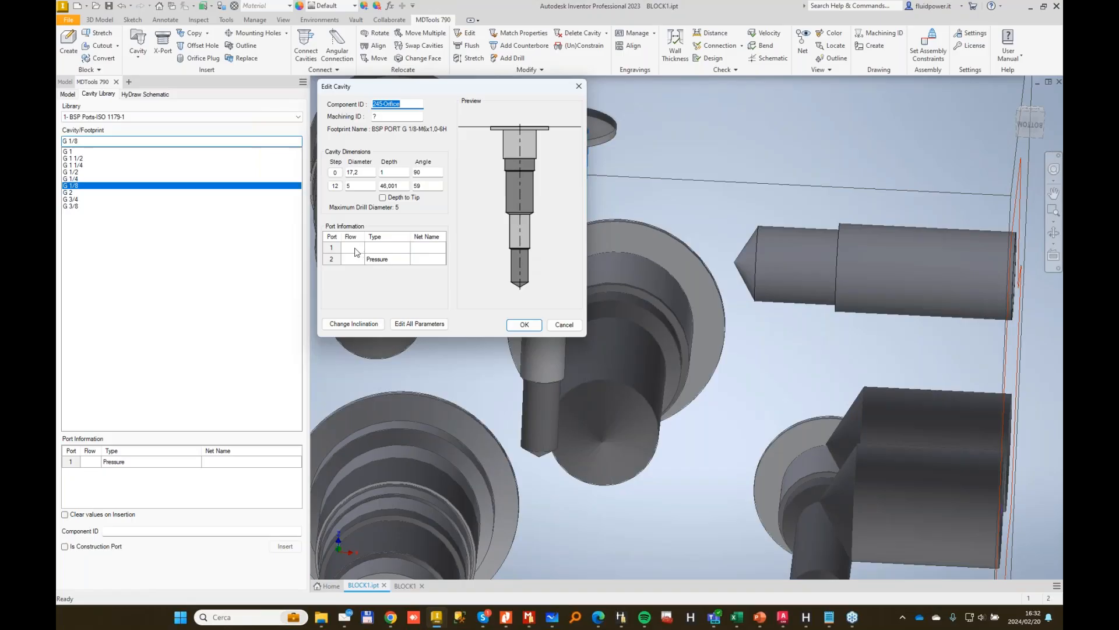
pyautogui.click(380, 259)
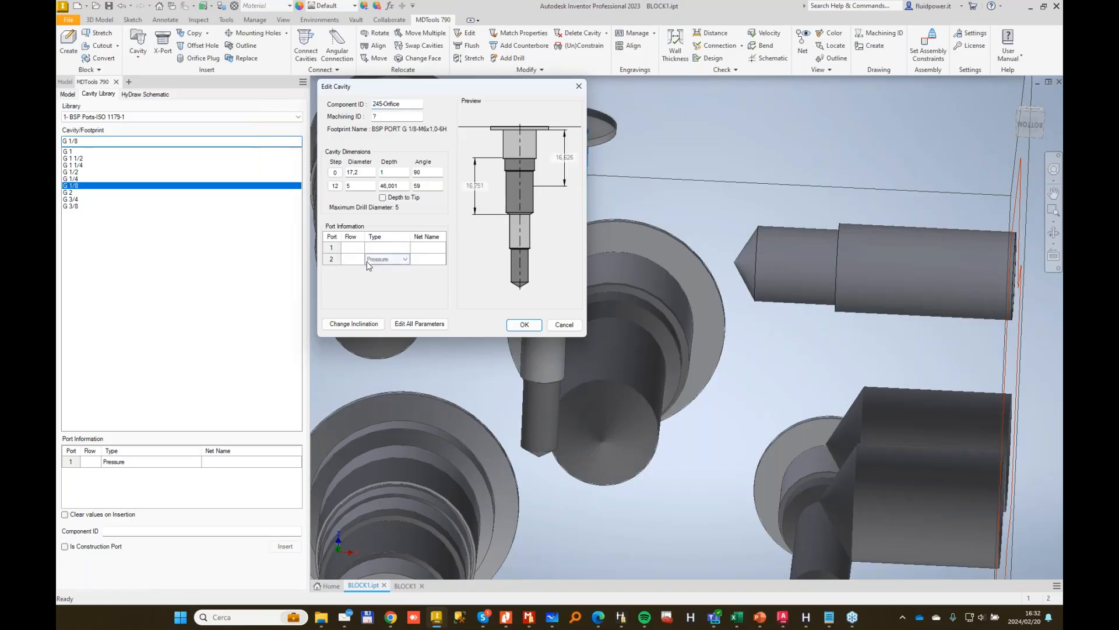
pyautogui.click(435, 325)
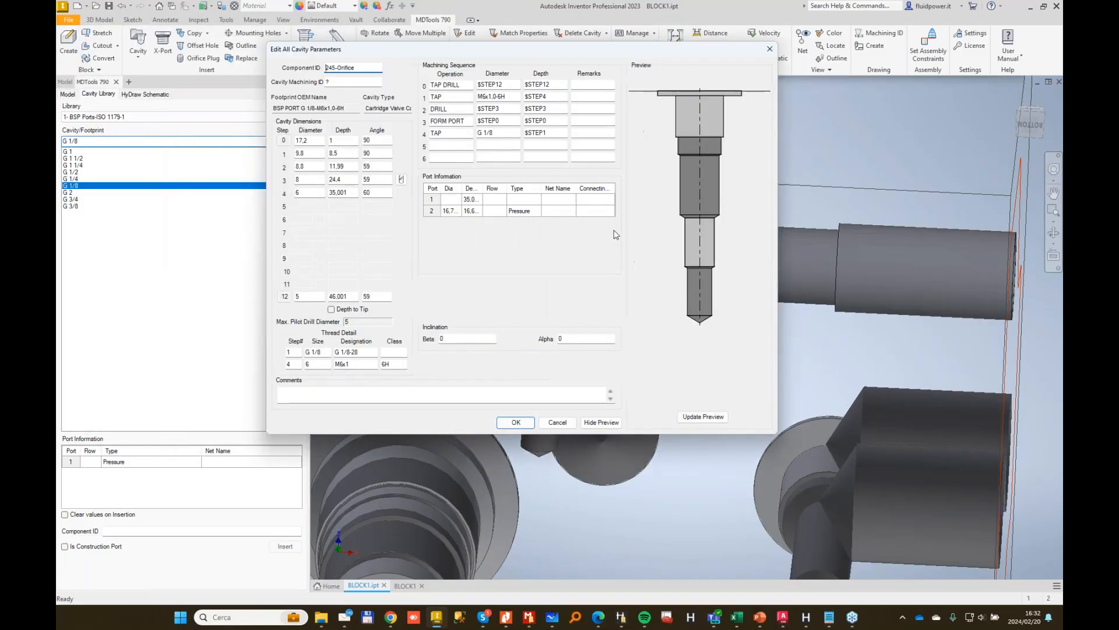
pyautogui.click(558, 422)
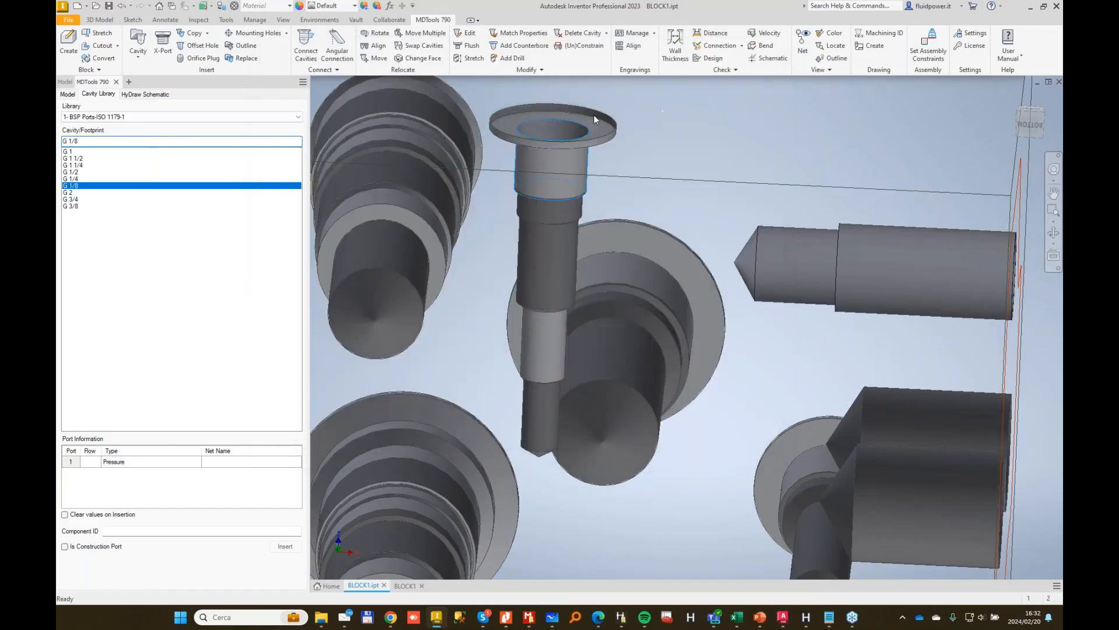
# Sink the orifice plug in the 245-Orifice cavity to a step 3 depth of 20.
pyautogui.click(438, 325)
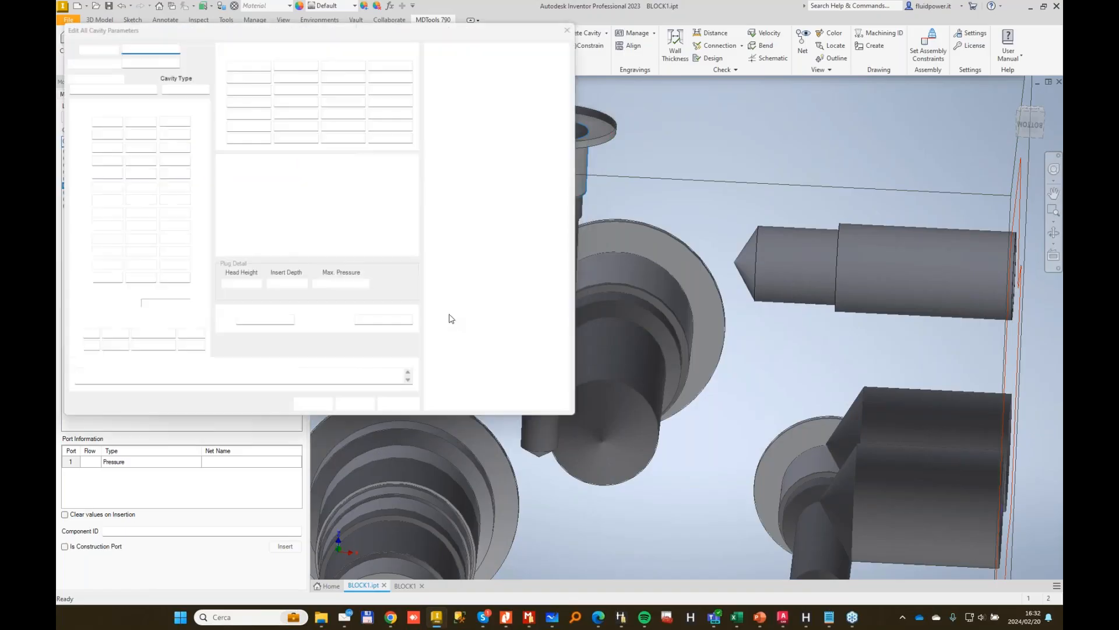
pyautogui.click(199, 161)
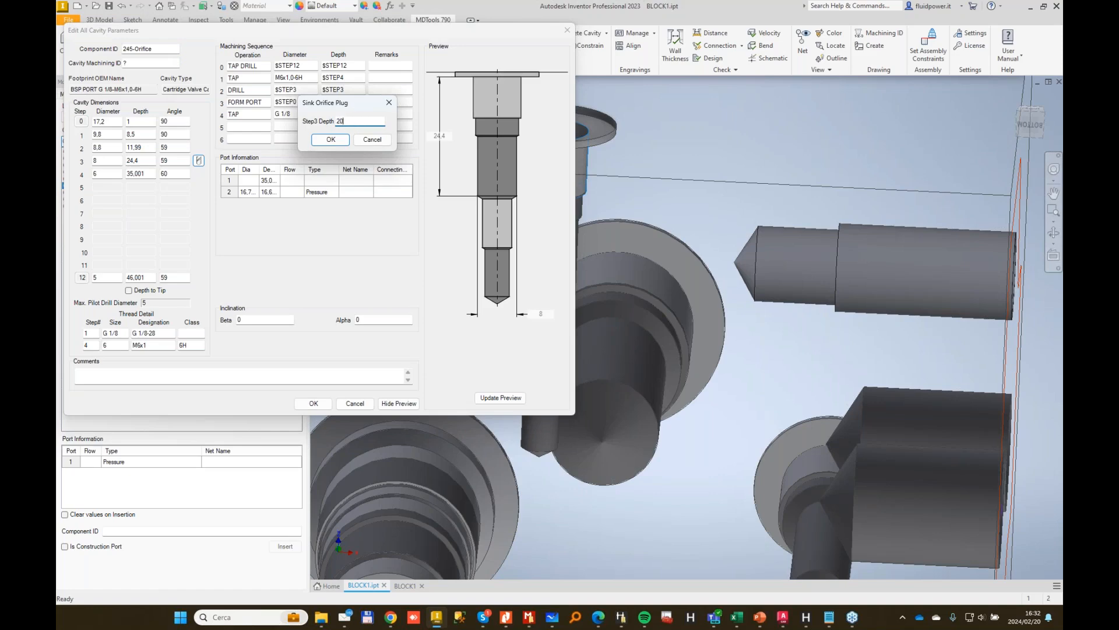
pyautogui.write('20')
pyautogui.press('Return')
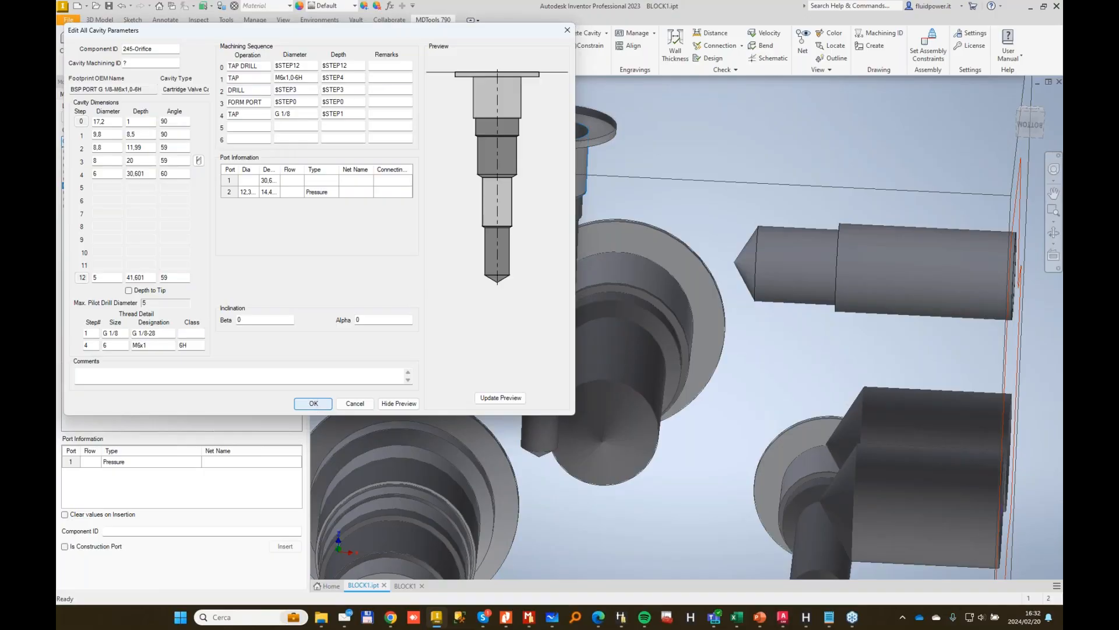
pyautogui.click(313, 404)
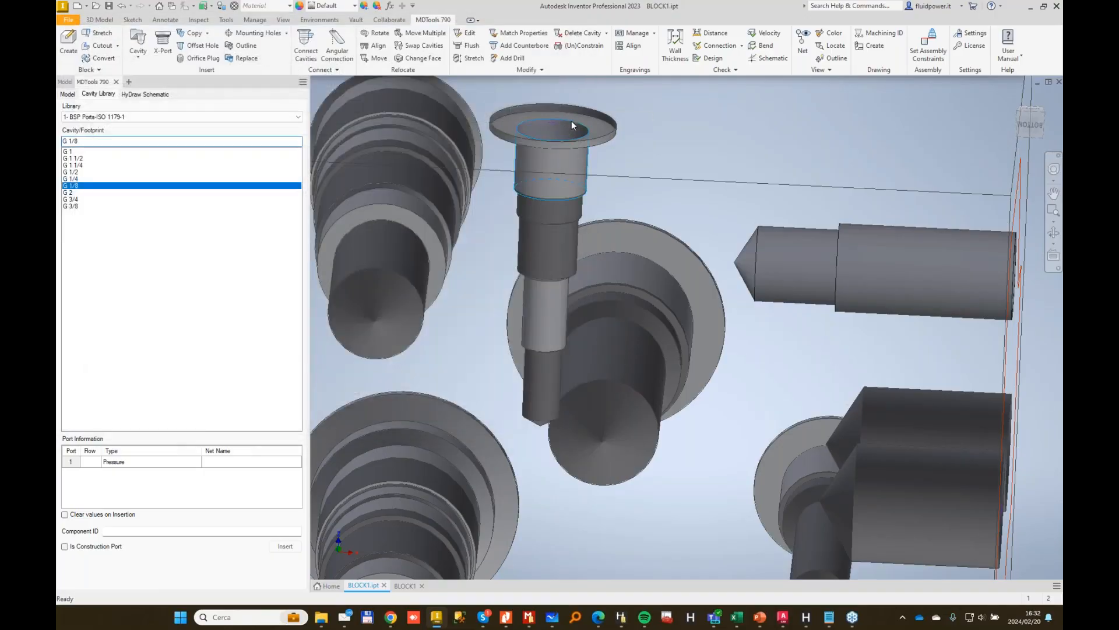
# Sink the orifice plug in the 245-Orifice cavity to a step 3 depth of 40.
pyautogui.click(418, 325)
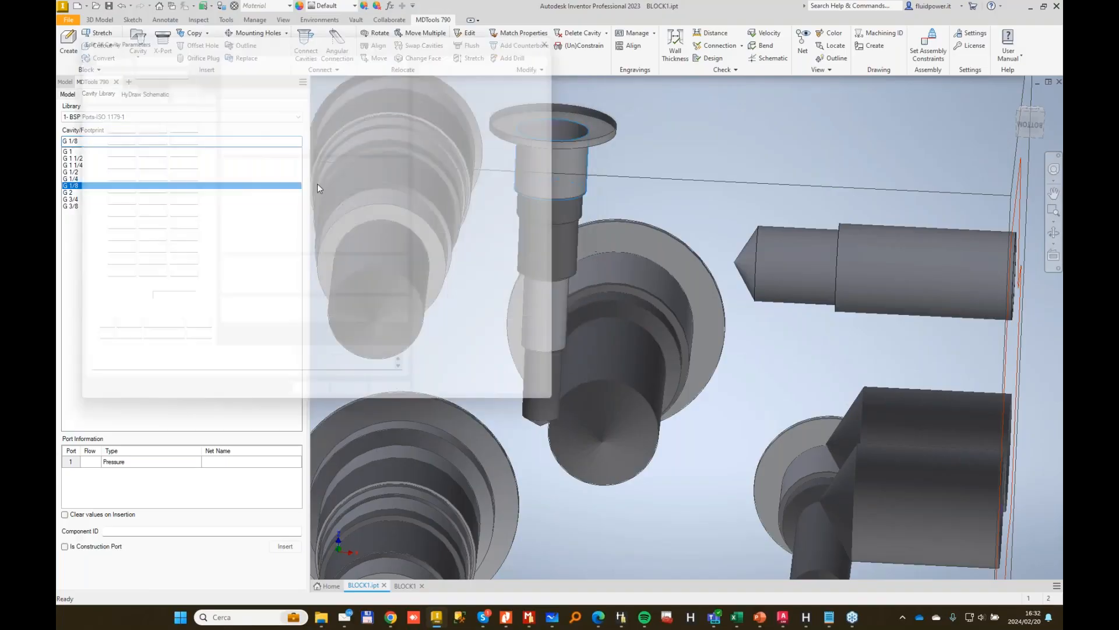
pyautogui.click(198, 161)
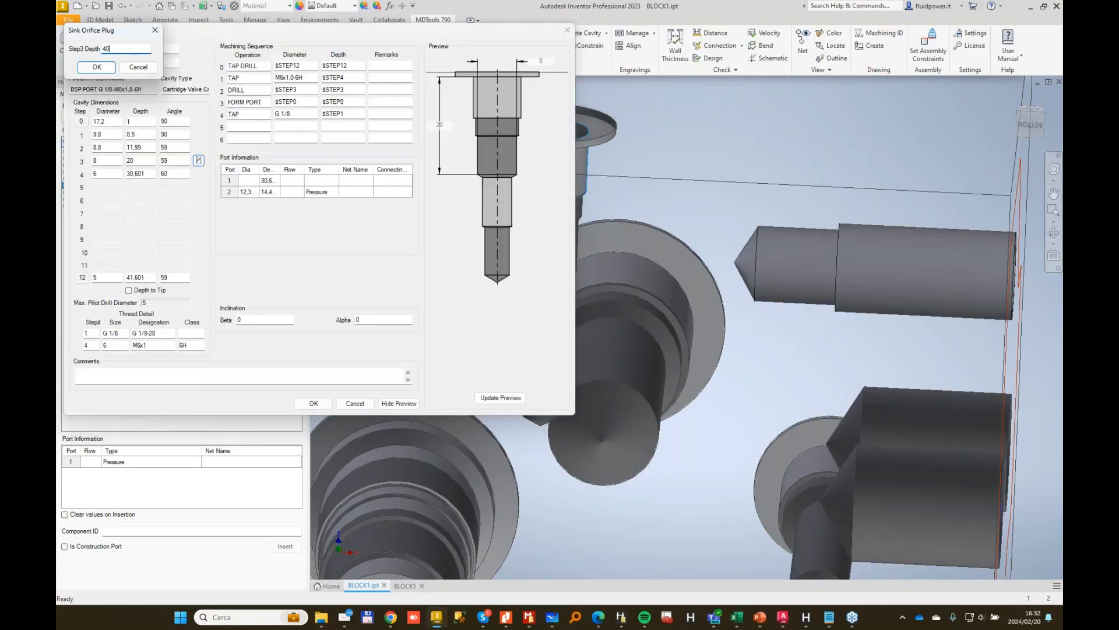
pyautogui.write('40')
pyautogui.press('Return')
pyautogui.click(331, 403)
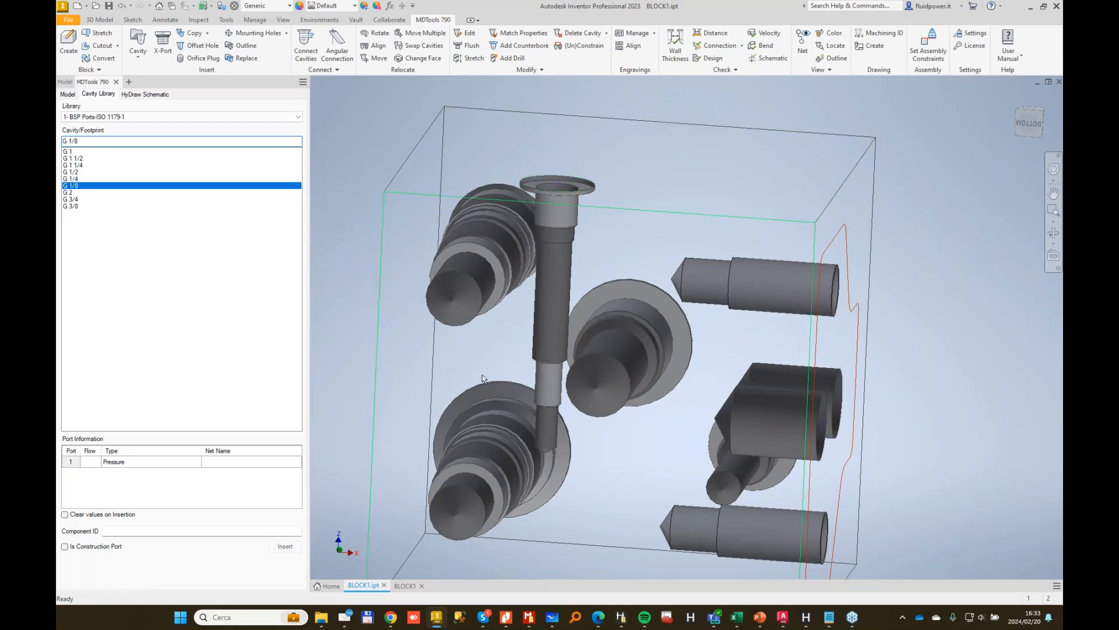
# Insert another G 1/8 cavity with component ID 4 beside the merged cavity on the same face, at X 53, Y 51.
pyautogui.click(248, 531)
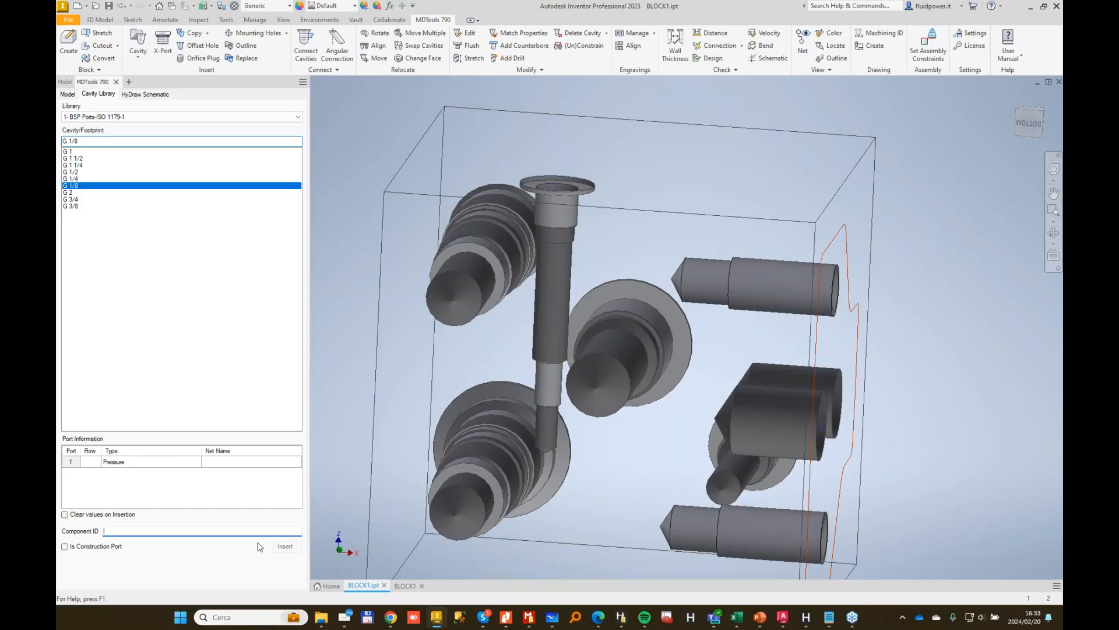
pyautogui.write('4')
pyautogui.click(284, 546)
pyautogui.click(641, 167)
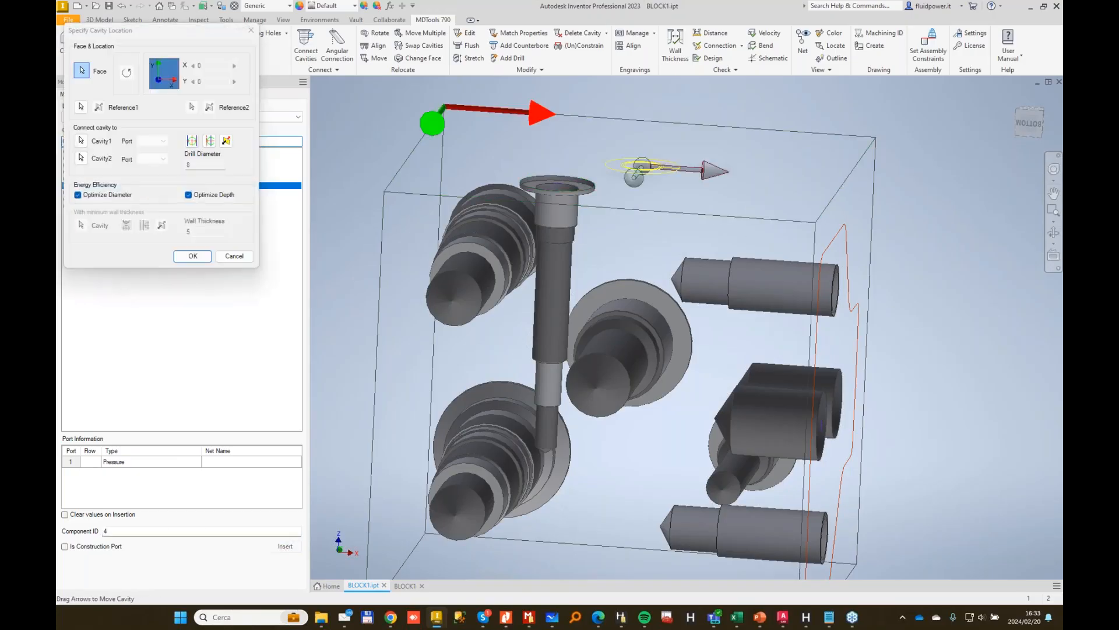
pyautogui.press('Return')
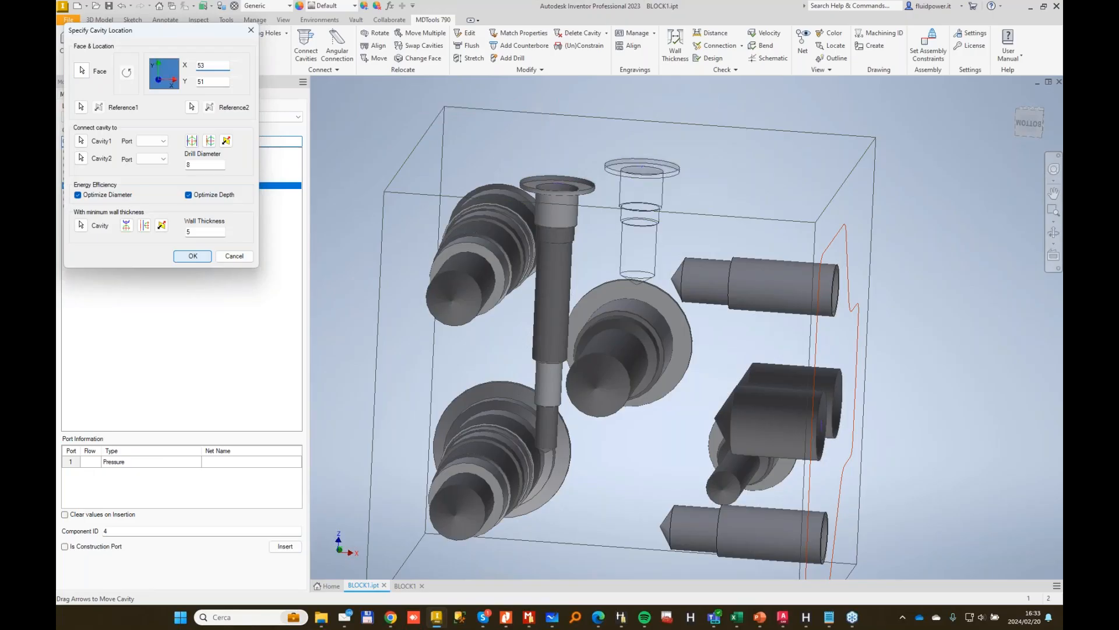
# Try to add an NPT 1/16 orifice plug from the NPT Ports library to cavity 4, merged with it, accepting the machining sequence.
pyautogui.click(205, 59)
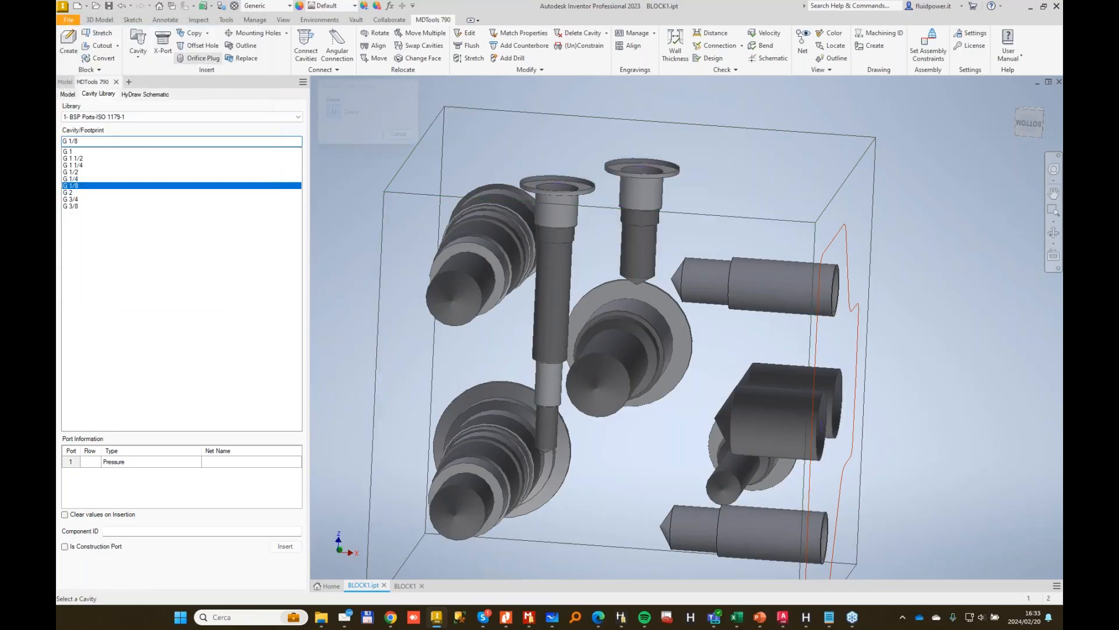
pyautogui.click(642, 169)
pyautogui.click(92, 88)
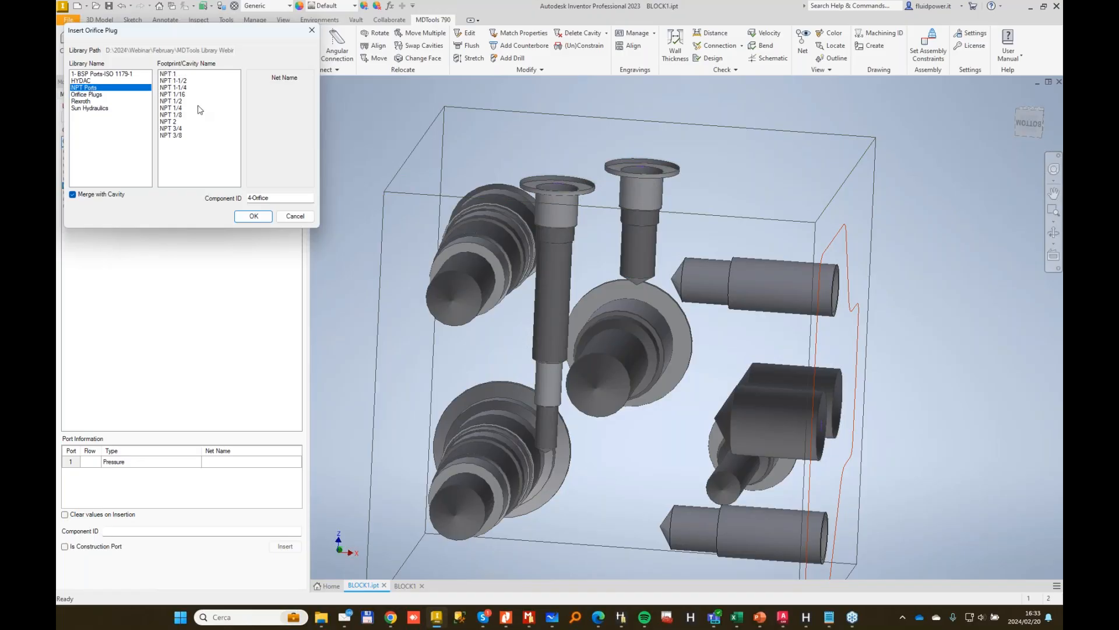
pyautogui.click(180, 95)
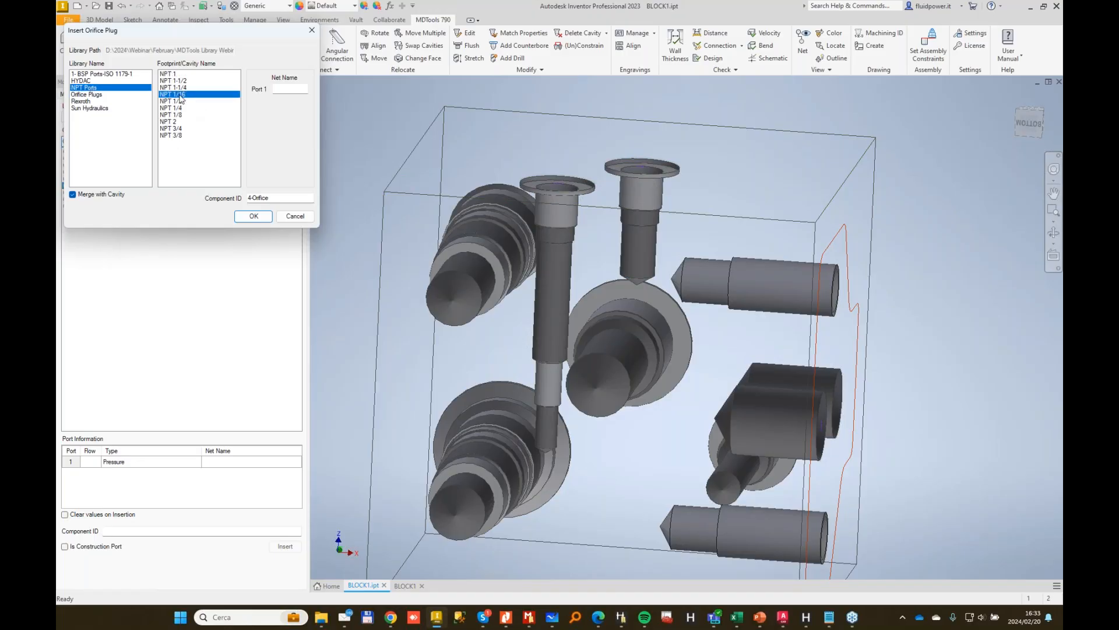
pyautogui.click(251, 216)
pyautogui.click(211, 142)
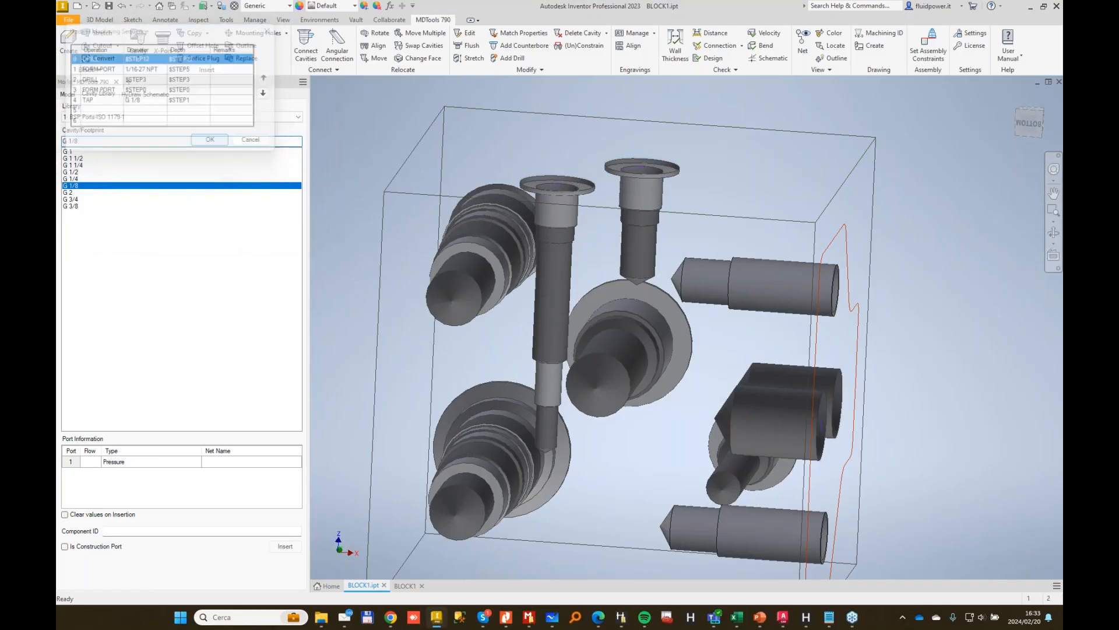
pyautogui.click(619, 325)
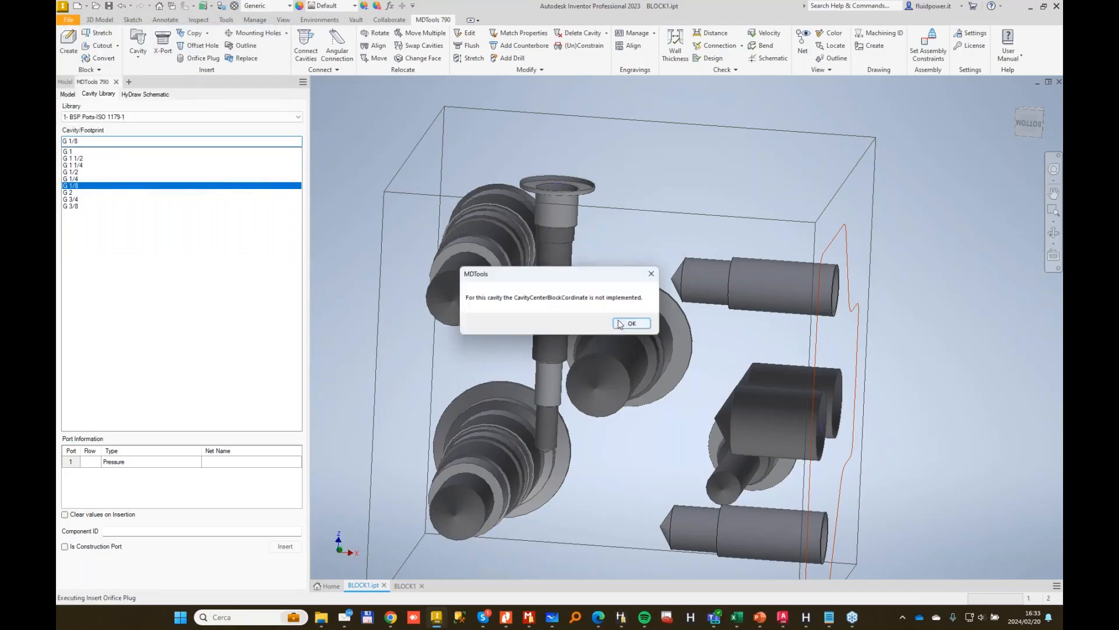
pyautogui.click(634, 324)
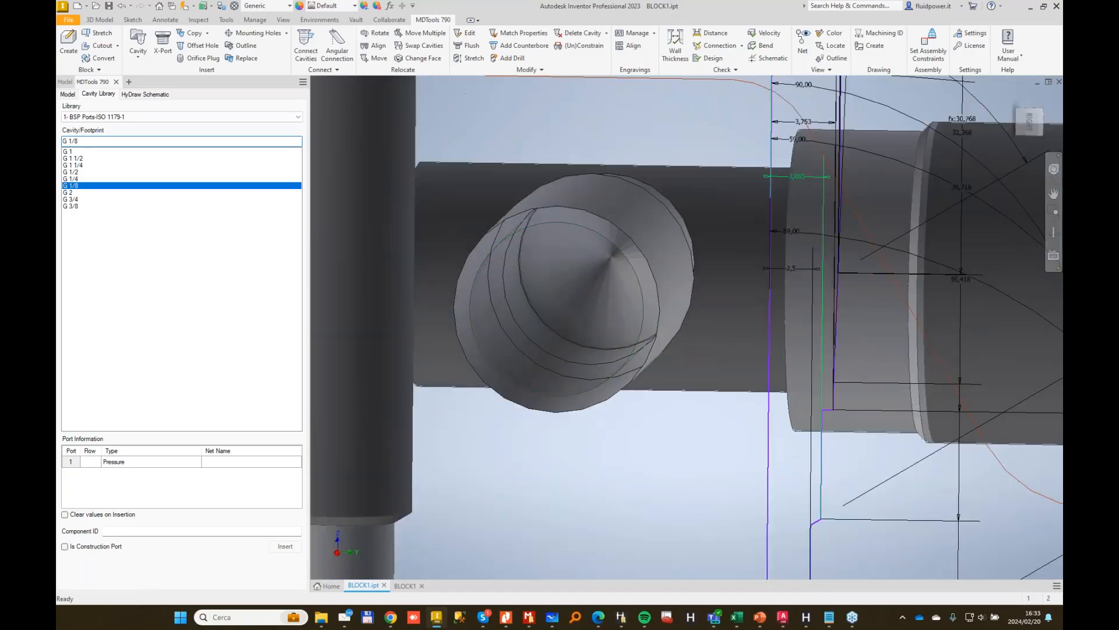
# Edit cavity 4 and set the angle of its step 12 drill to 90.
pyautogui.scroll(-5, 856, 169)
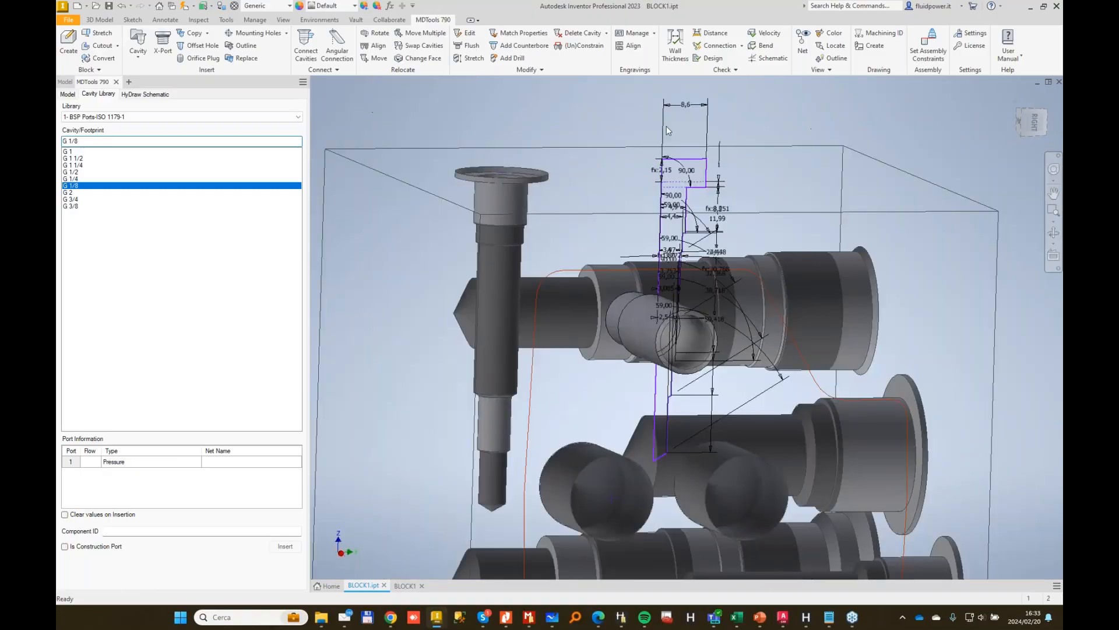
pyautogui.moveTo(666, 126)
pyautogui.keyDown('shift'); pyautogui.mouseDown(button='middle')
pyautogui.moveTo(779, 178)
pyautogui.moveTo(833, 155)
pyautogui.mouseUp(button='middle'); pyautogui.keyUp('shift')
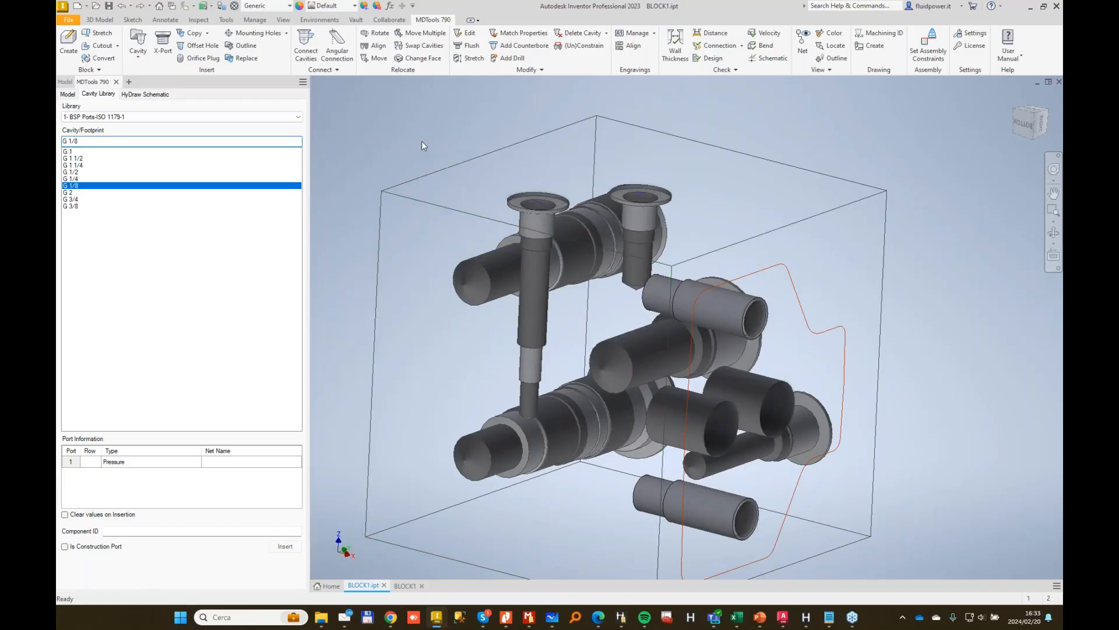
pyautogui.scroll(5, 577, 381)
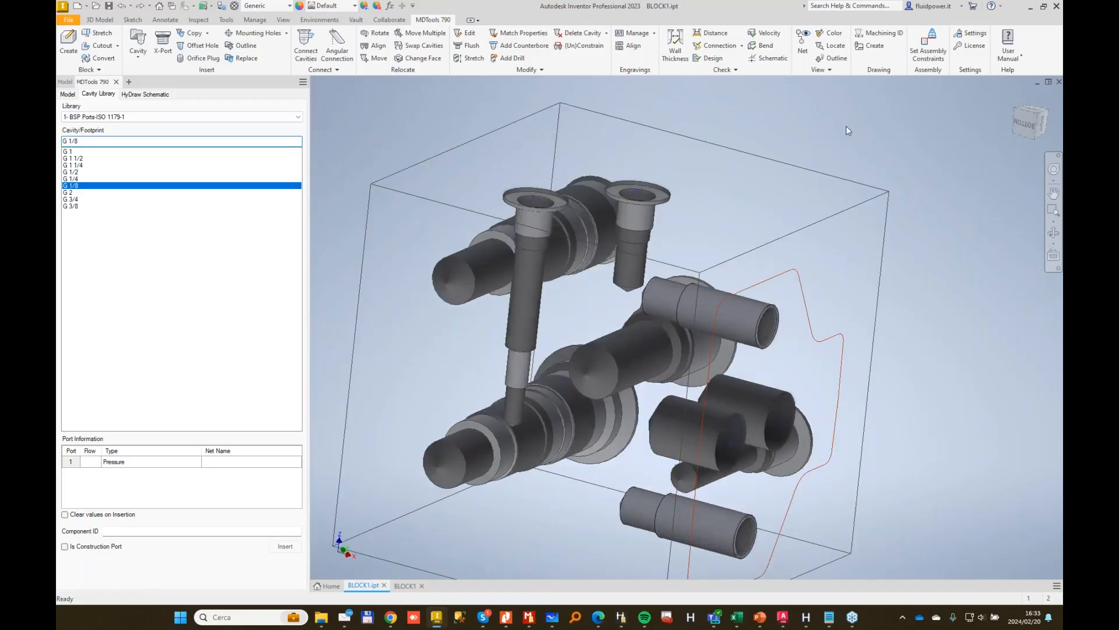
pyautogui.keyDown('shift'); pyautogui.moveTo(576, 376); pyautogui.dragTo(573, 425, button='middle'); pyautogui.keyUp('shift')
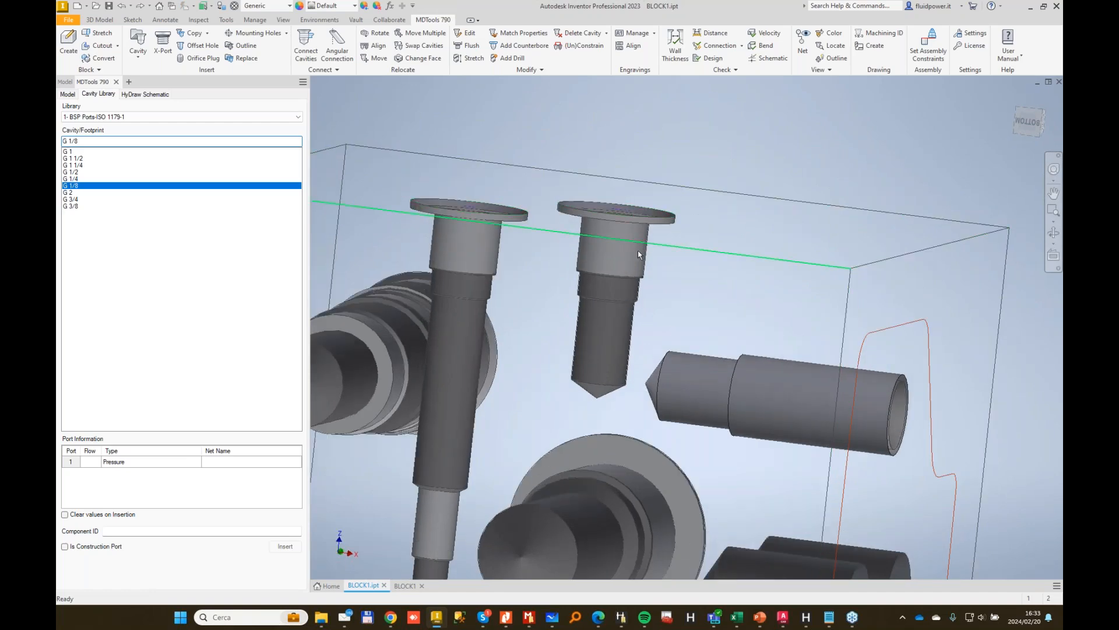
pyautogui.keyDown('shift'); pyautogui.moveTo(638, 250); pyautogui.dragTo(558, 183, button='middle'); pyautogui.keyUp('shift')
pyautogui.click(468, 35)
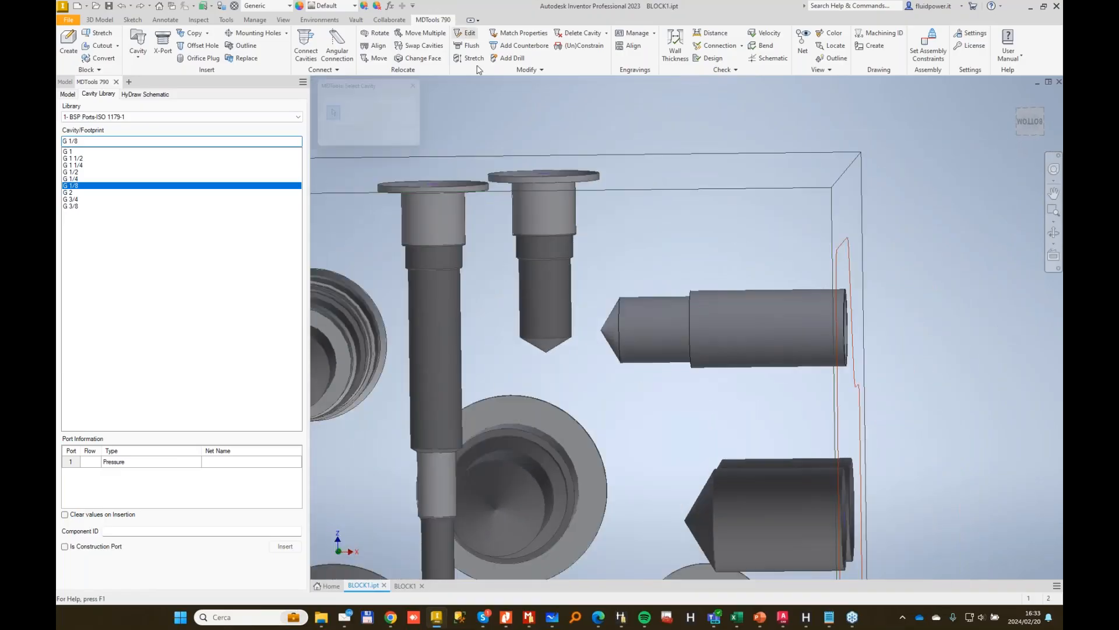
pyautogui.click(565, 226)
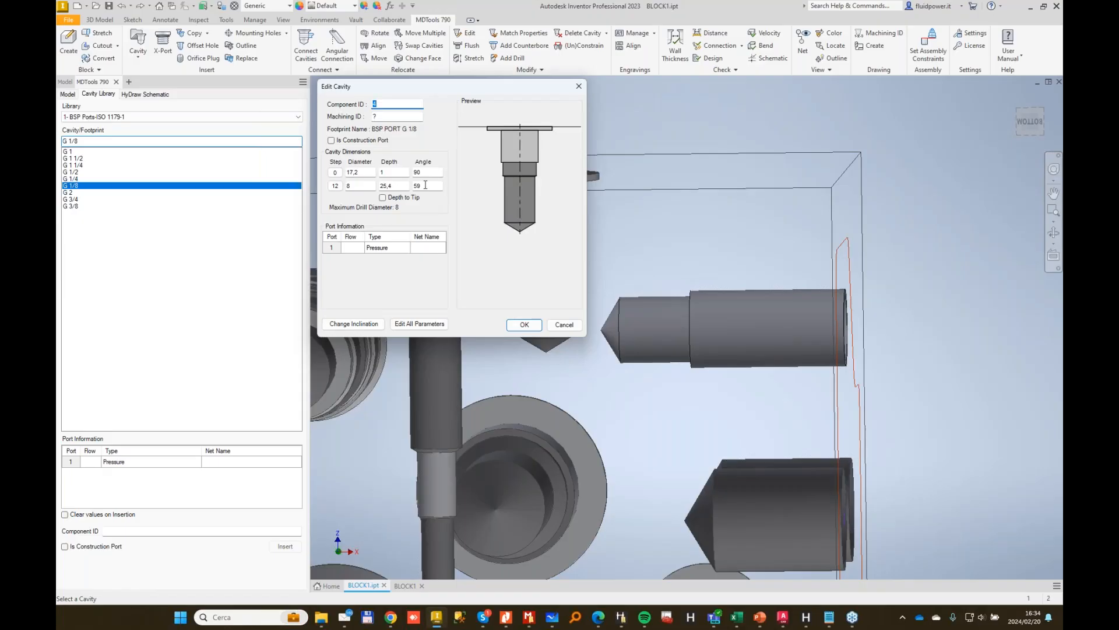
pyautogui.write('90')
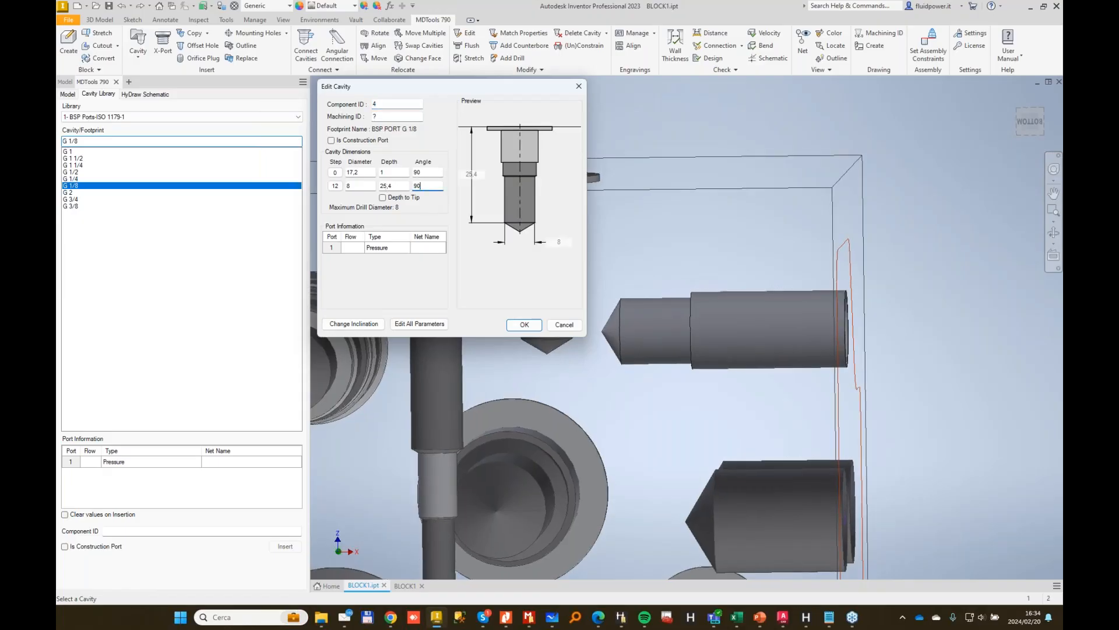
pyautogui.press('Return')
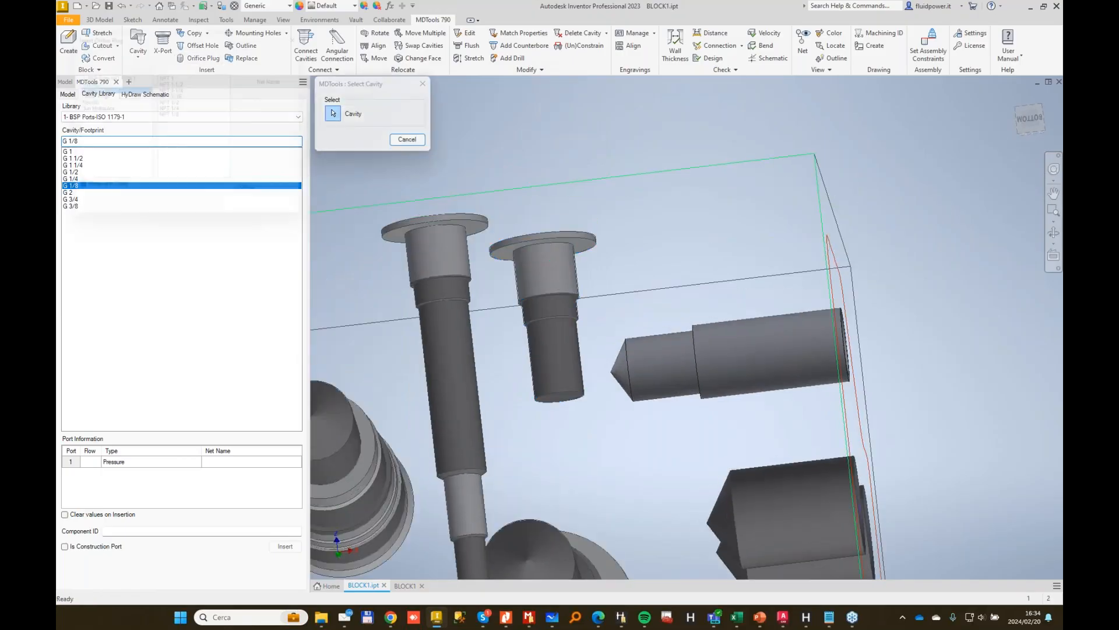
# Merge an NPT 1/16 orifice plug into cavity 4 with its flat-bottomed drill, accepting the machining sequence.
pyautogui.click(554, 281)
pyautogui.click(255, 216)
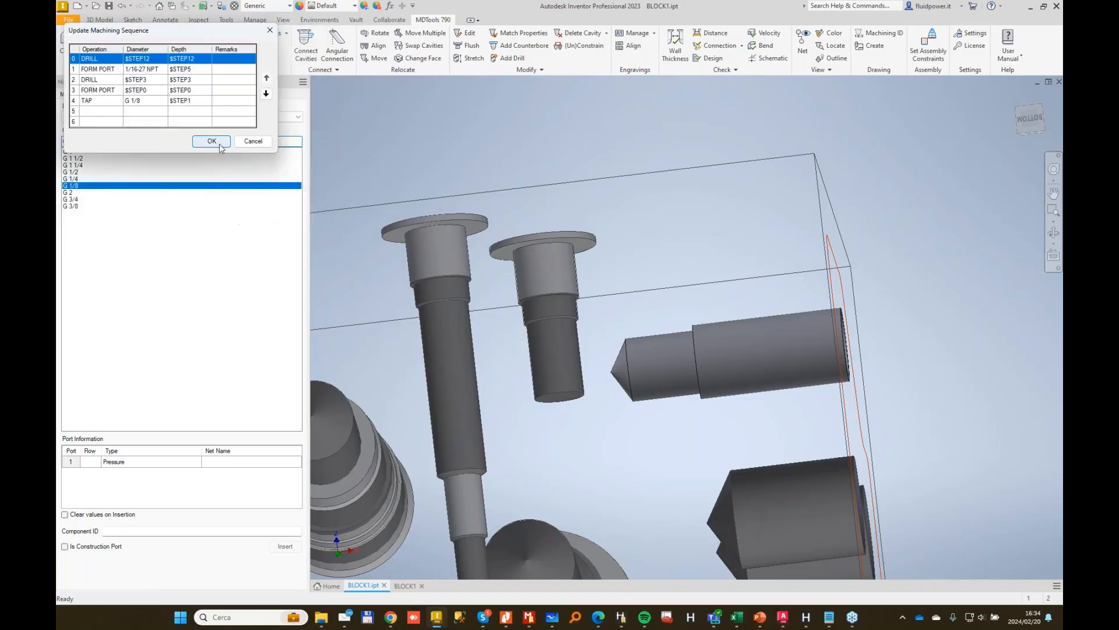
pyautogui.click(212, 142)
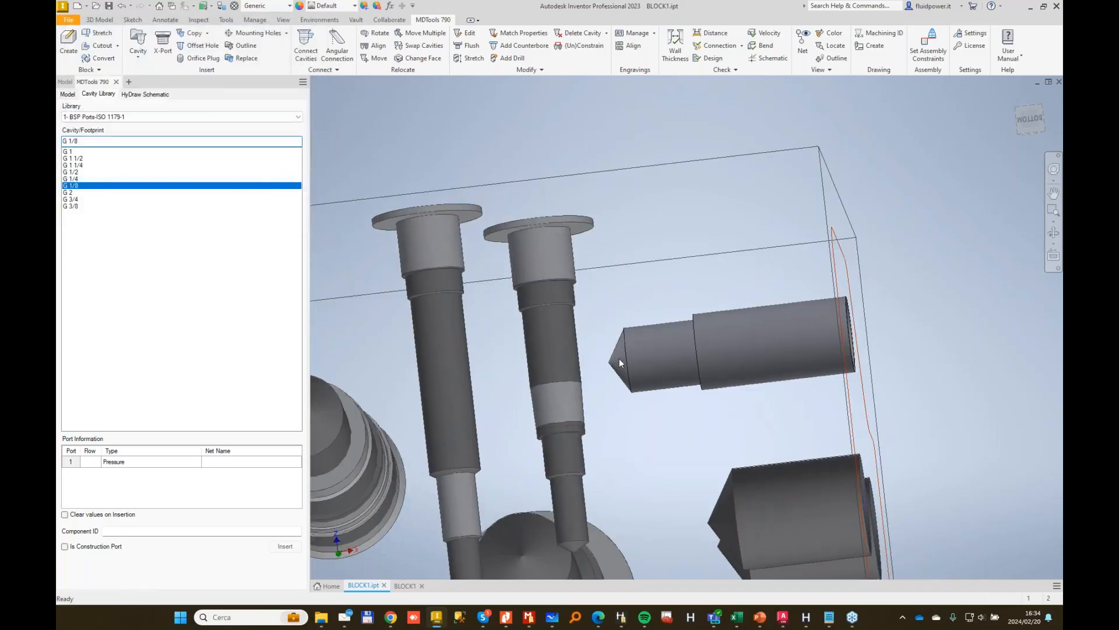
# Sink the NPT 1/16 orifice plug in the 4-Orifice cavity to a step 3 depth of 30.
pyautogui.keyDown('shift'); pyautogui.moveTo(619, 358); pyautogui.dragTo(628, 291, button='middle'); pyautogui.keyUp('shift')
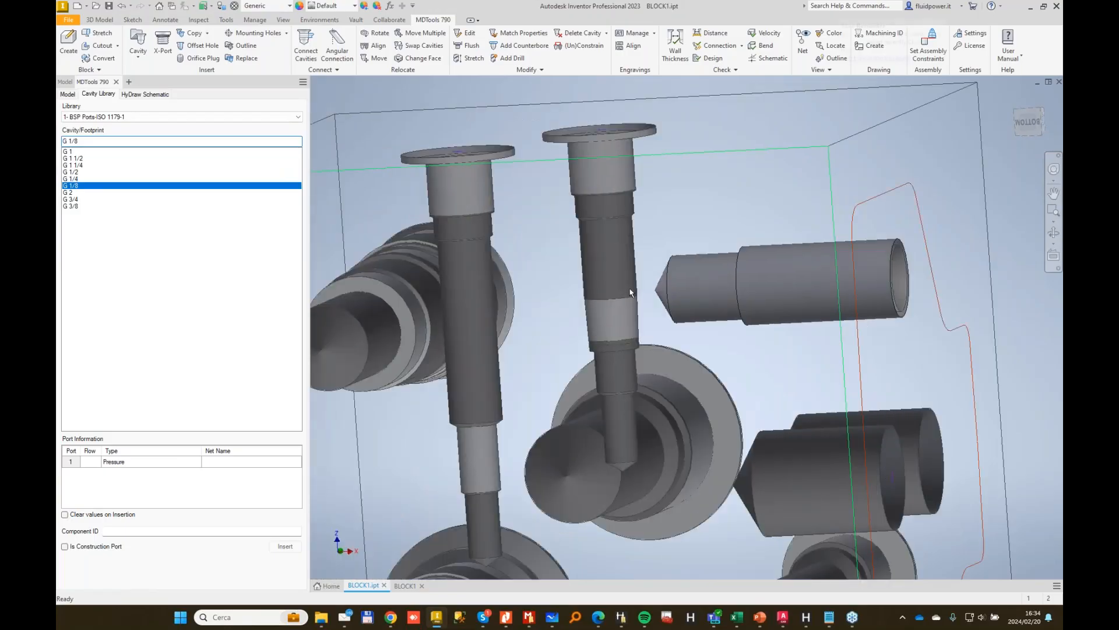
pyautogui.click(469, 46)
pyautogui.click(632, 241)
pyautogui.click(419, 323)
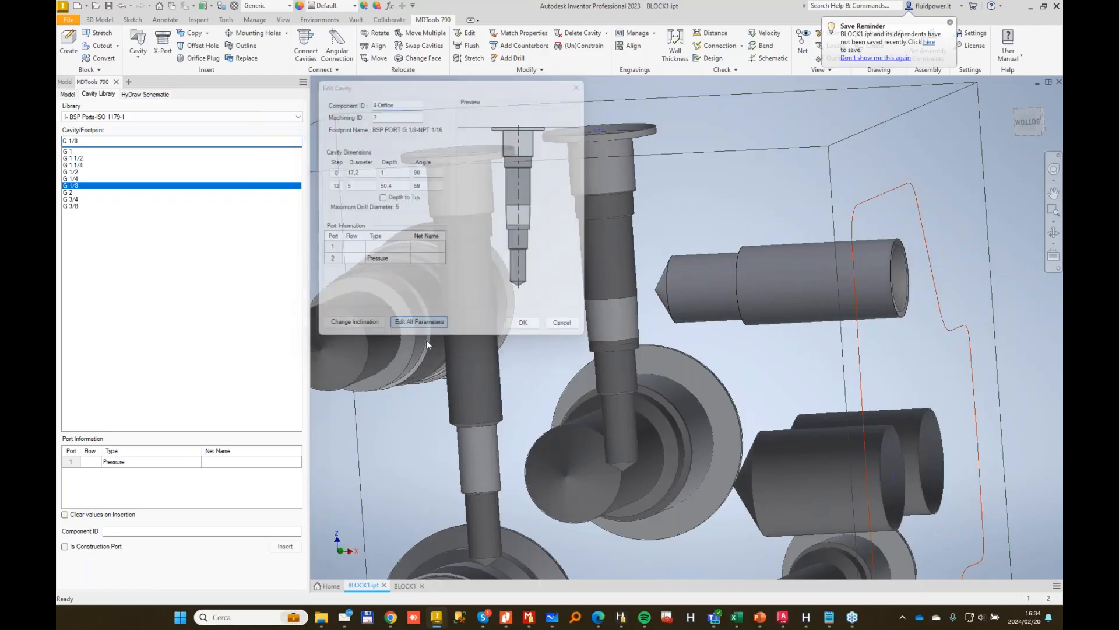
pyautogui.click(142, 160)
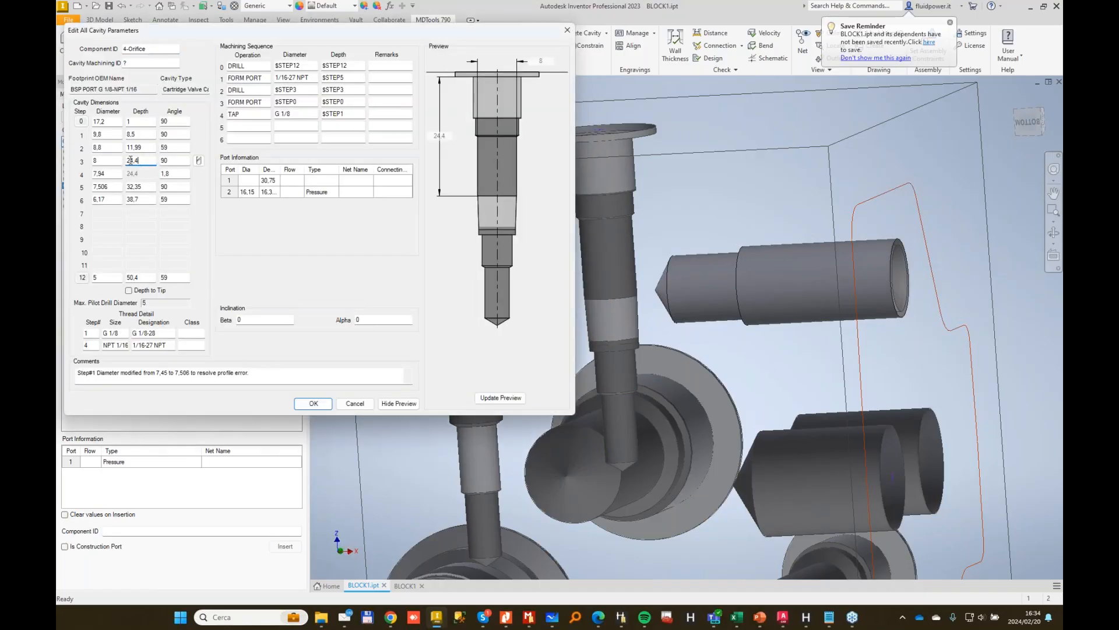
pyautogui.click(199, 160)
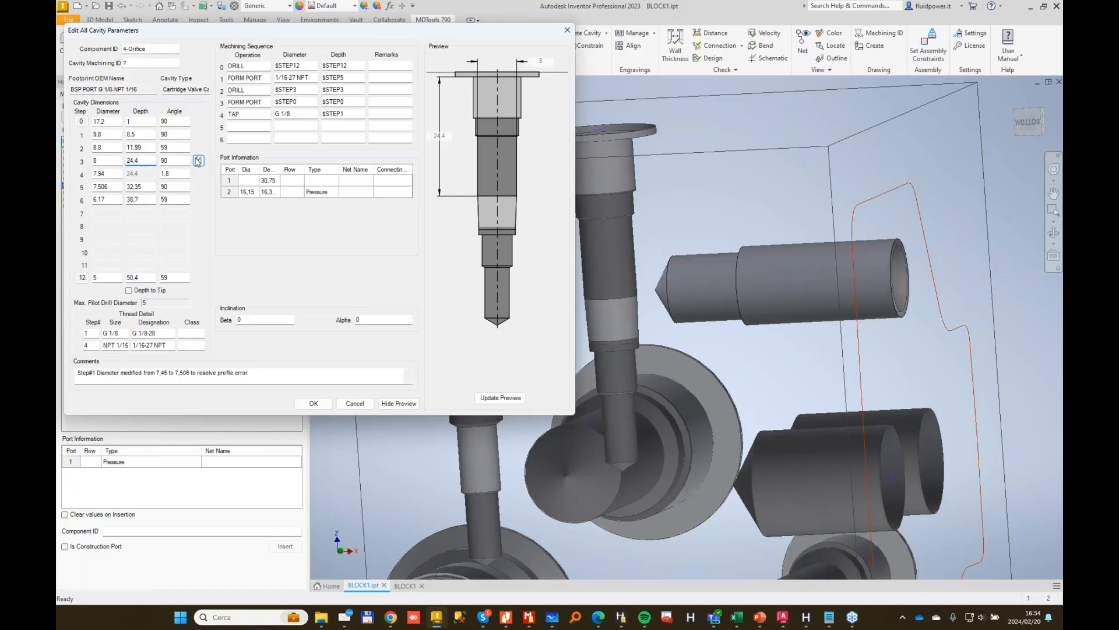
pyautogui.write('30')
pyautogui.press('Return')
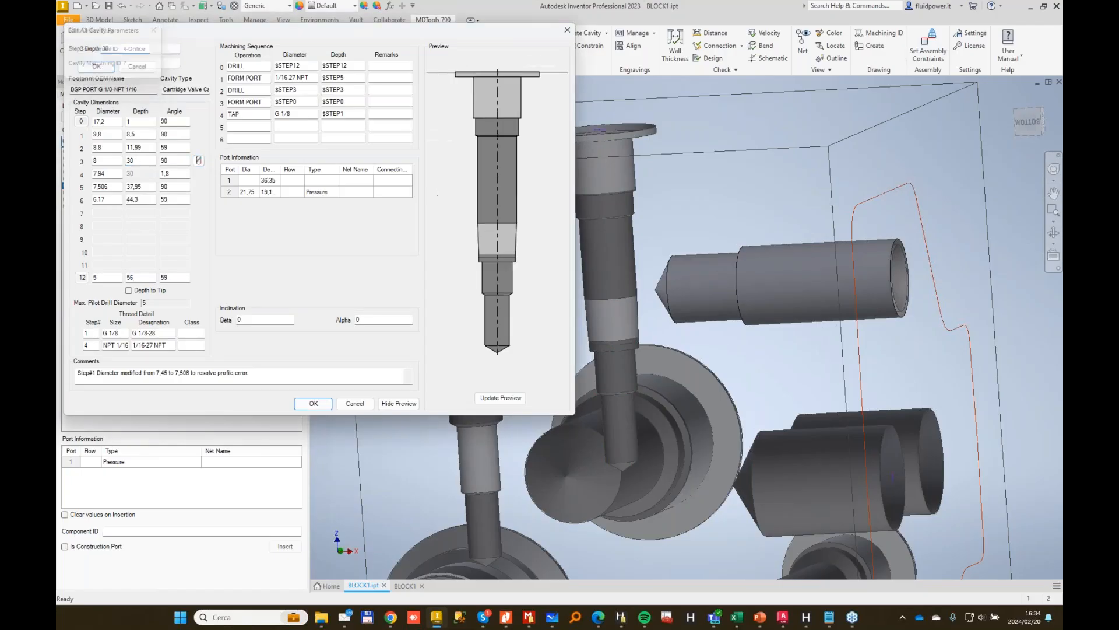
pyautogui.click(313, 404)
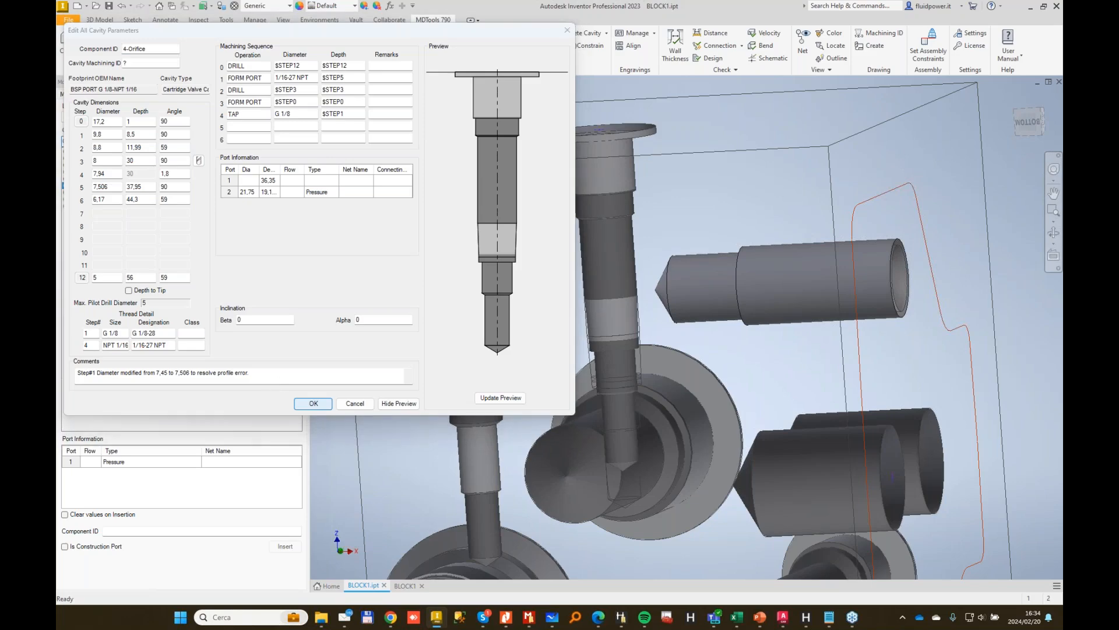
# Examine the stepped profiles of the two merged orifice cavities inside the block.
pyautogui.keyDown('shift'); pyautogui.moveTo(519, 433); pyautogui.dragTo(467, 445, button='middle'); pyautogui.keyUp('shift')
pyautogui.keyDown('shift'); pyautogui.moveTo(491, 333); pyautogui.dragTo(543, 352, button='middle'); pyautogui.keyUp('shift')
pyautogui.scroll(-3, 543, 352)
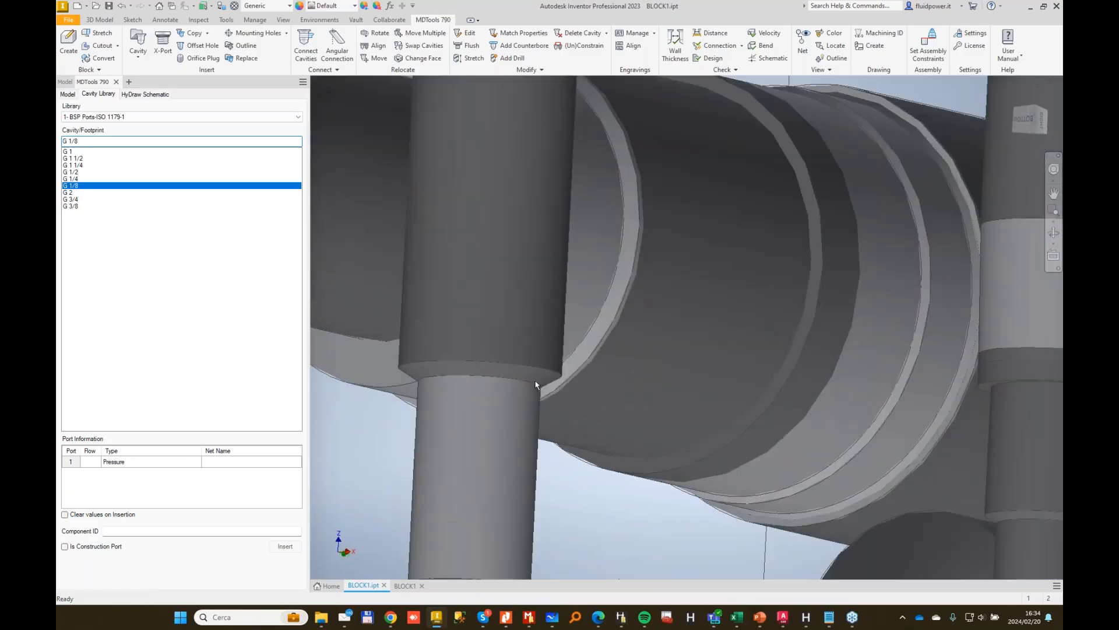
pyautogui.scroll(3, 540, 382)
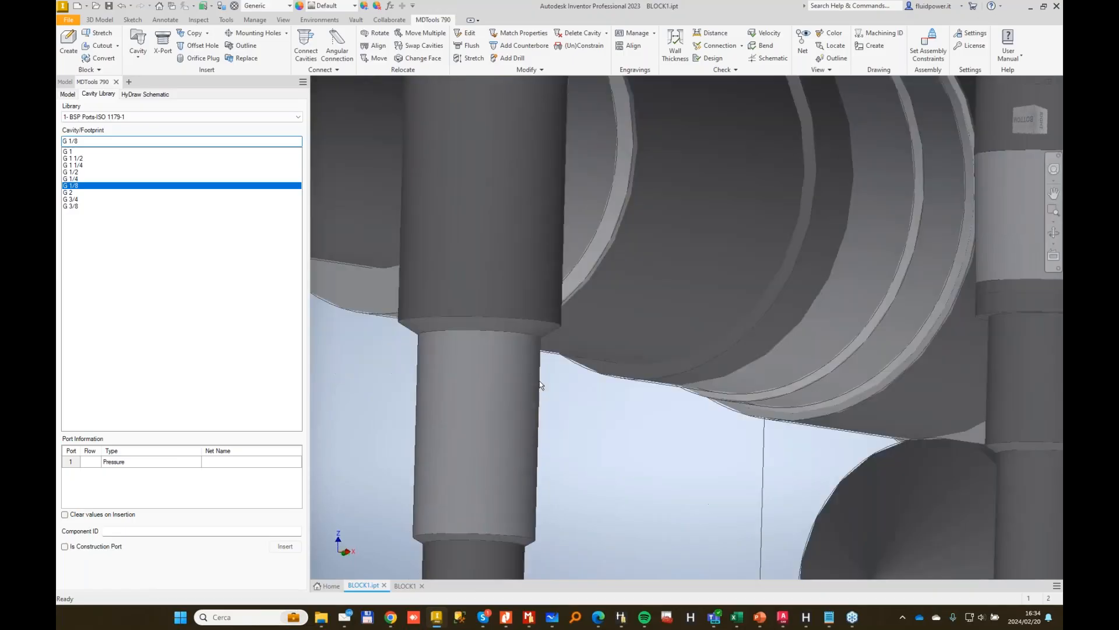
pyautogui.scroll(2, 555, 475)
pyautogui.scroll(2, 557, 476)
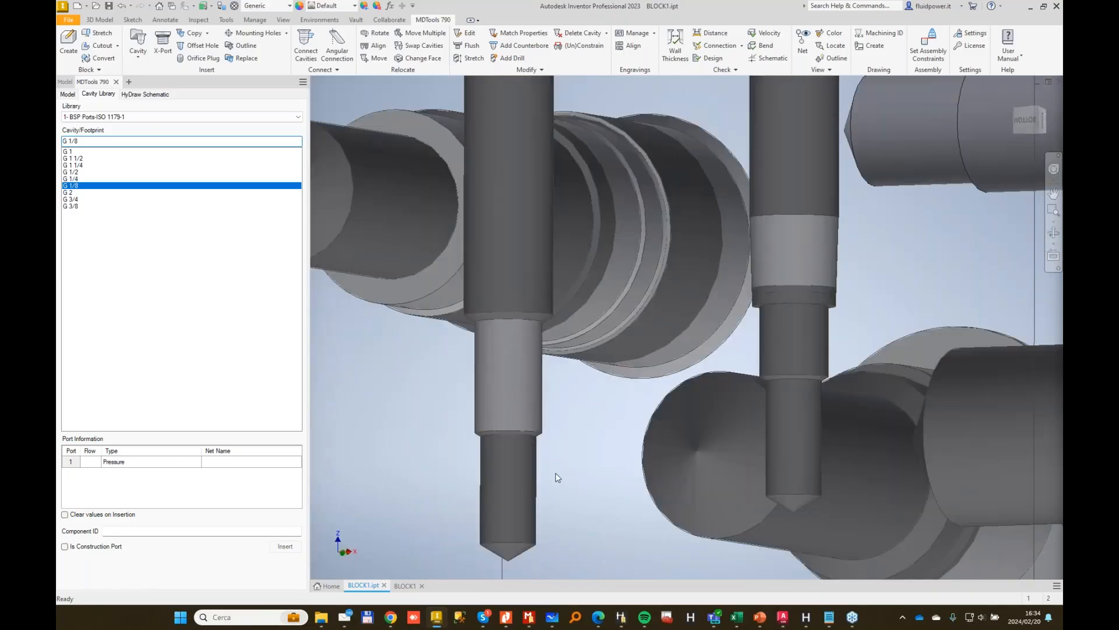
# Examine the two merged orifice cavities in the block and view the 4-Orifice cavity's dimensions without changing them.
pyautogui.scroll(3, 557, 477)
pyautogui.keyDown('shift'); pyautogui.moveTo(555, 474); pyautogui.dragTo(554, 464, button='middle'); pyautogui.keyUp('shift')
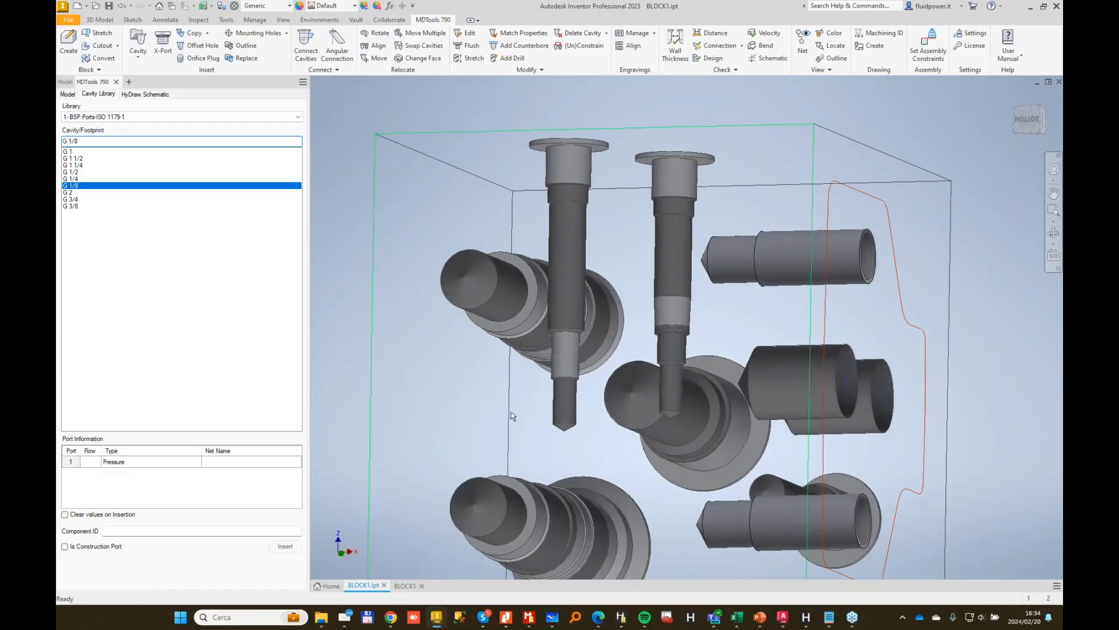
pyautogui.keyDown('shift'); pyautogui.moveTo(386, 177); pyautogui.dragTo(644, 332, button='middle'); pyautogui.keyUp('shift')
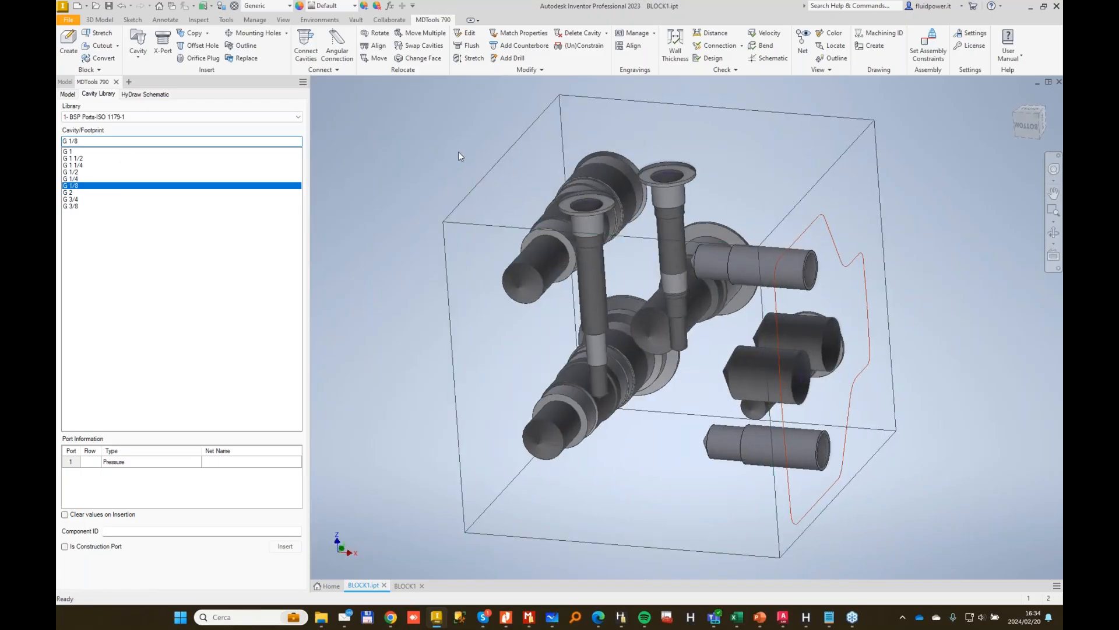
pyautogui.doubleClick(675, 180)
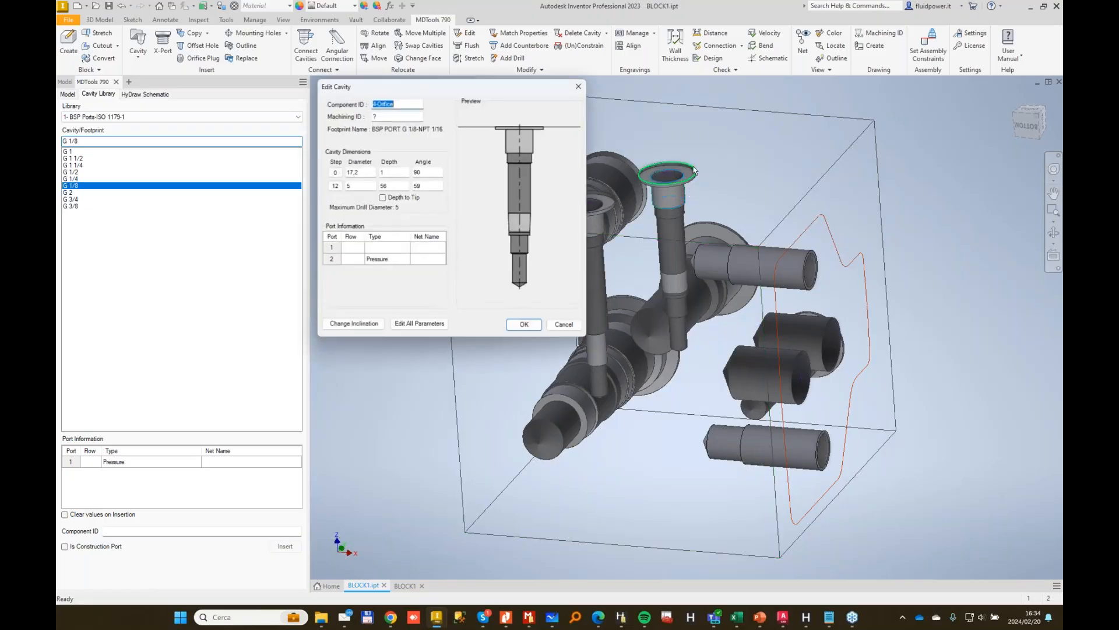
pyautogui.click(565, 325)
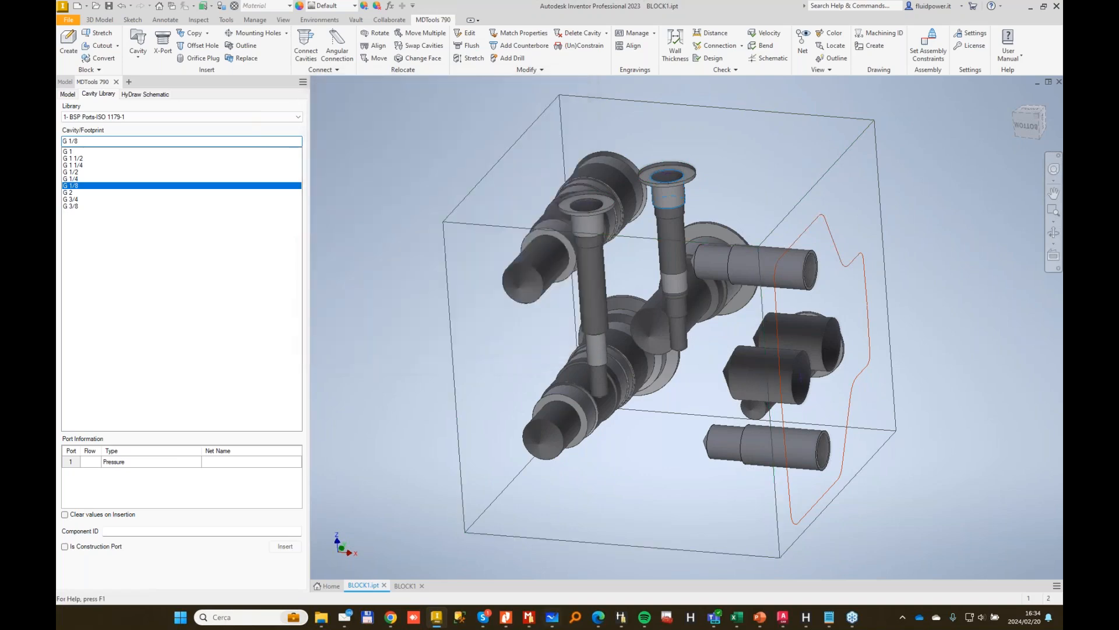
# Switch to MDTools Library Manager and examine the M5x0.8-6H port in the Orifice Plugs library.
pyautogui.click(529, 617)
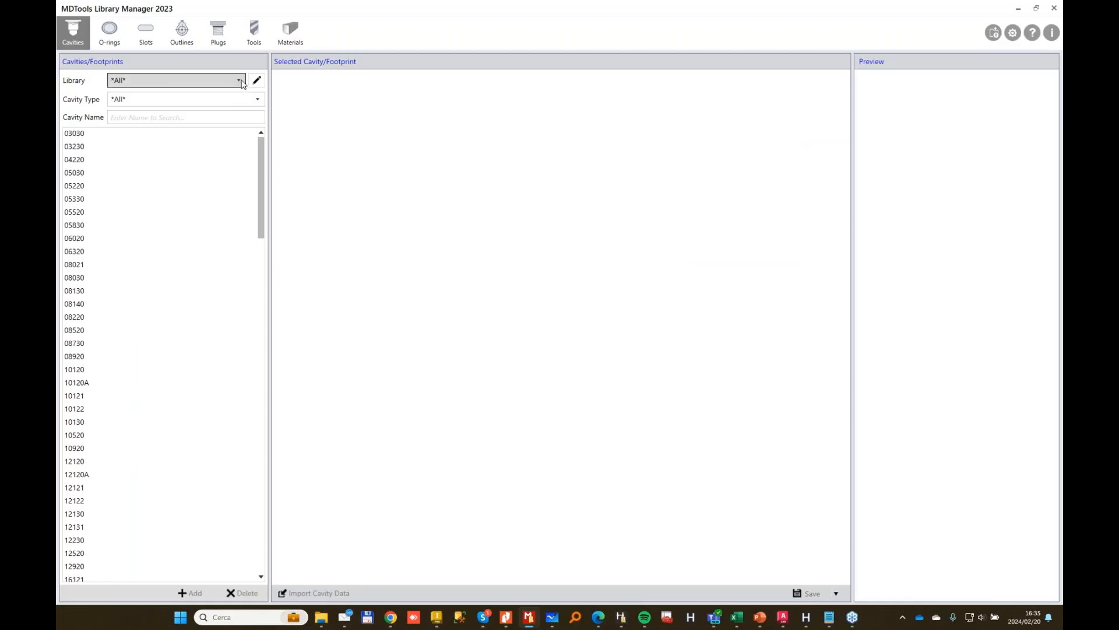
pyautogui.click(241, 82)
pyautogui.click(142, 163)
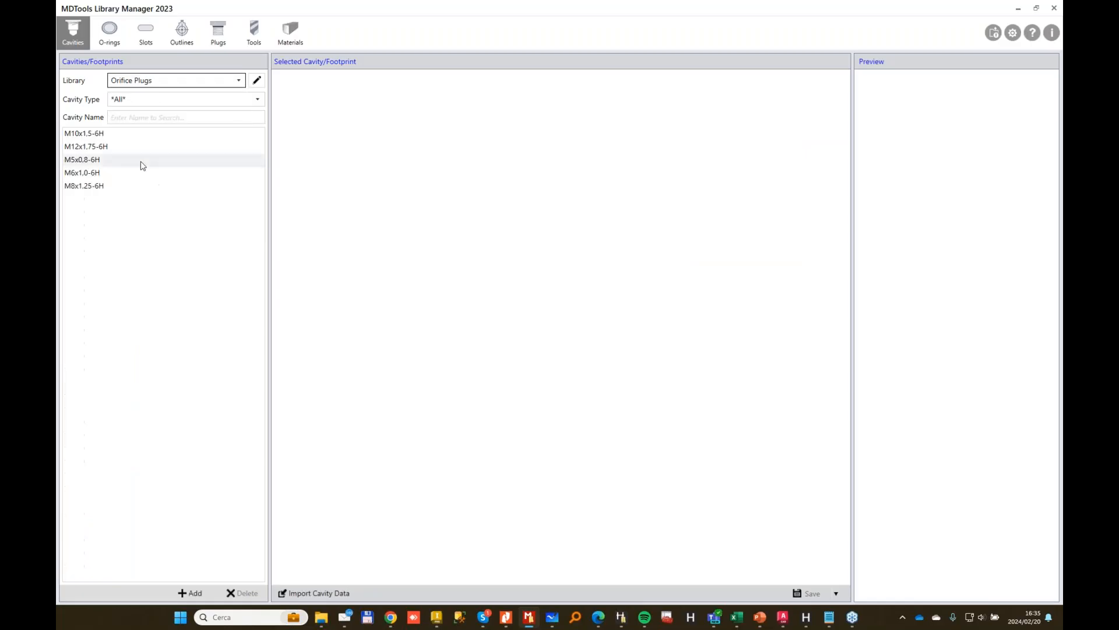
pyautogui.click(112, 162)
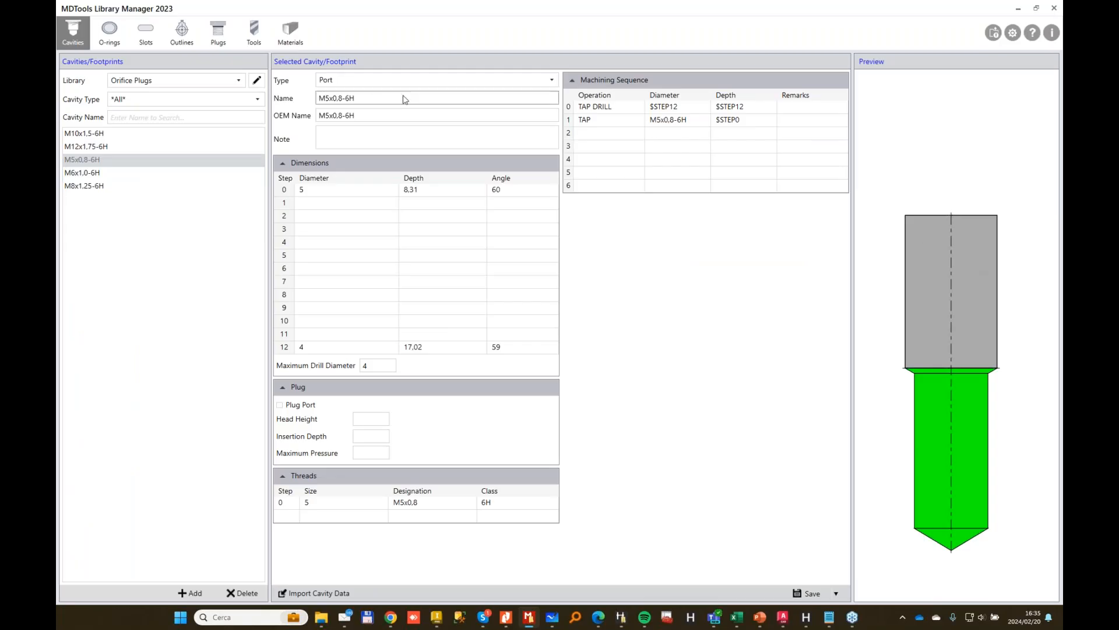
pyautogui.click(335, 81)
pyautogui.click(336, 82)
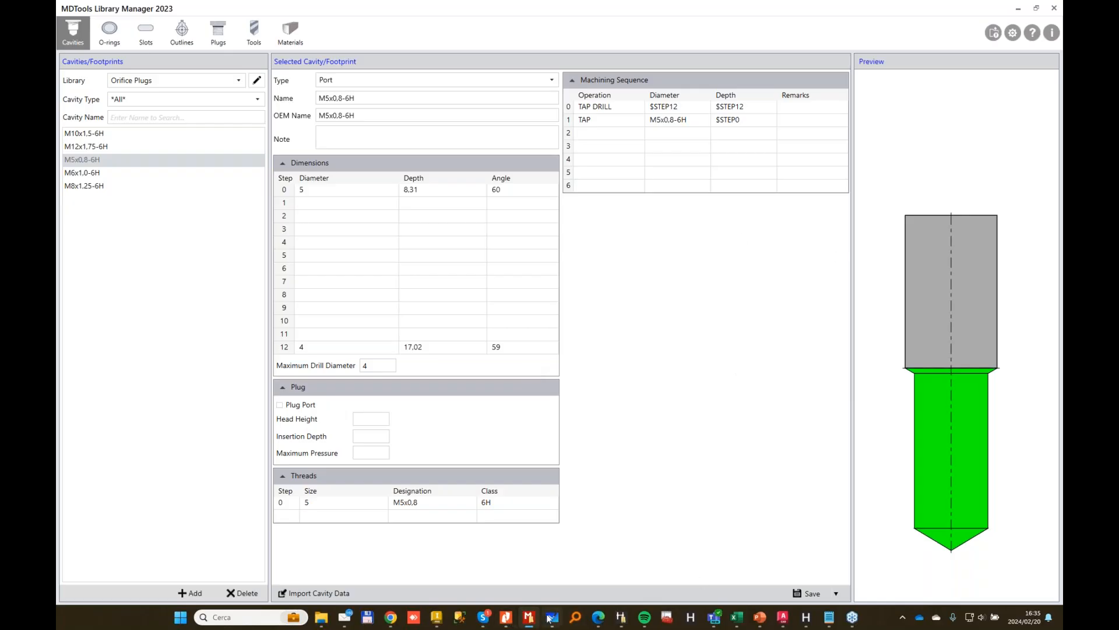
# Switch to Microsoft Whiteboard and examine the catalogue page for the RK and RB threaded check valves.
pyautogui.click(556, 560)
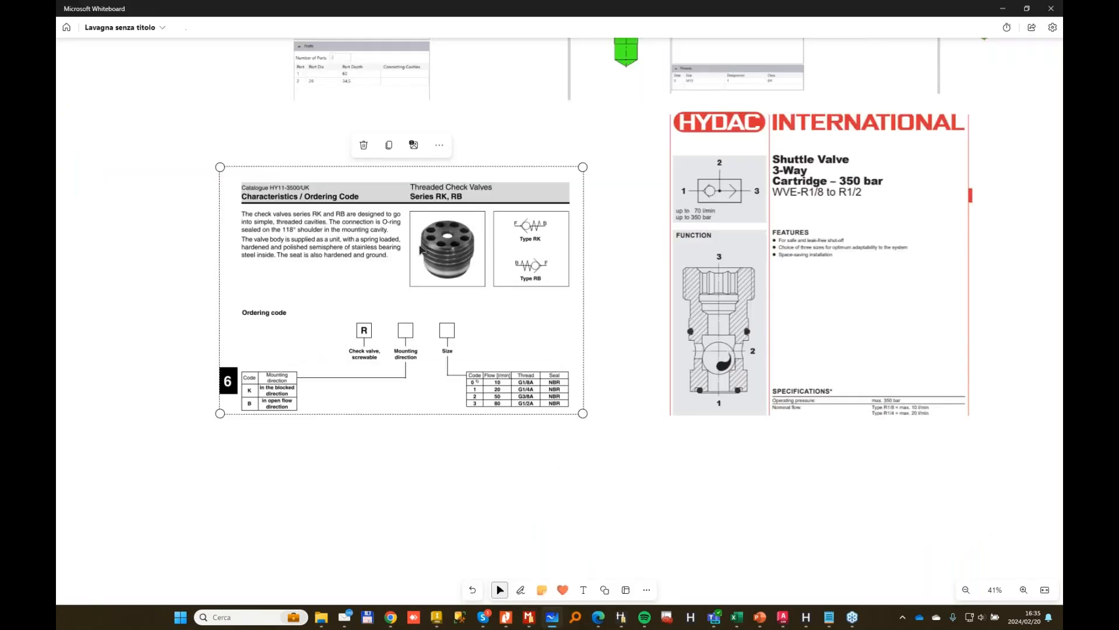
pyautogui.keyDown('ctrl'); pyautogui.scroll(1, 420, 250); pyautogui.keyUp('ctrl')
pyautogui.keyDown('ctrl'); pyautogui.scroll(4, 420, 249); pyautogui.keyUp('ctrl')
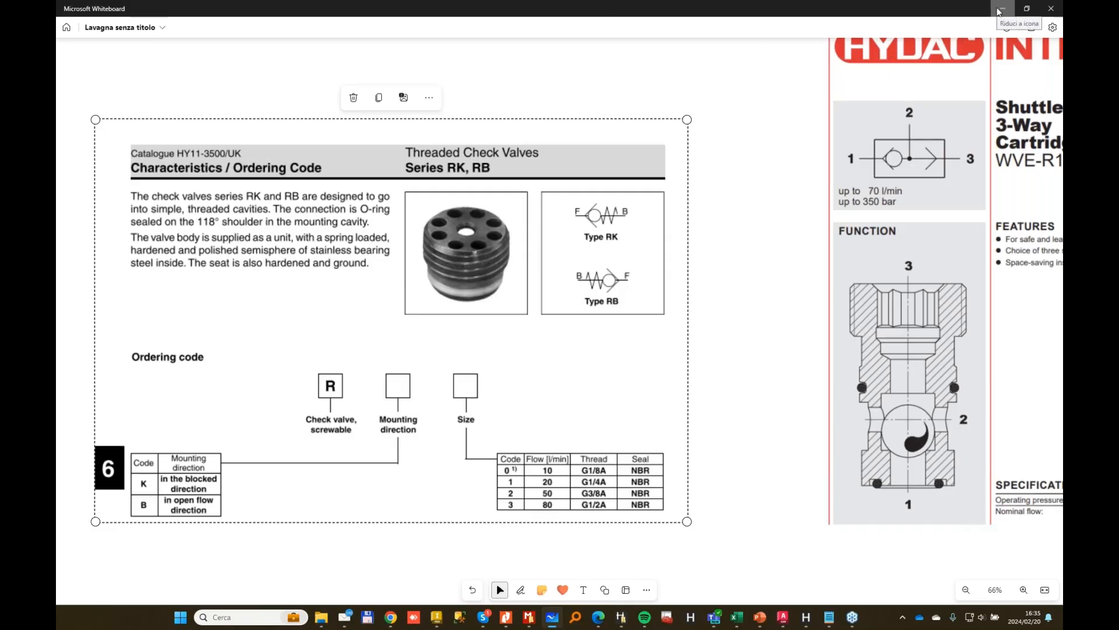
pyautogui.click(733, 276)
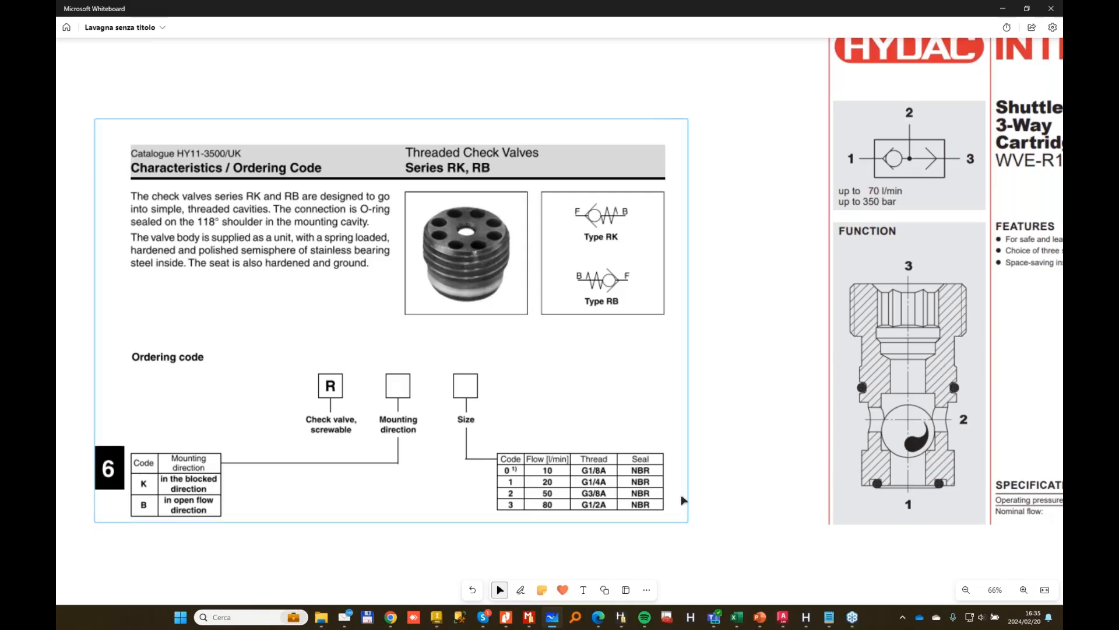
# Sketch a stepped cavity profile in blue pen below the check valve page, with a line across its shoulder.
pyautogui.moveTo(725, 532); pyautogui.dragTo(754, 303)
pyautogui.click(521, 589)
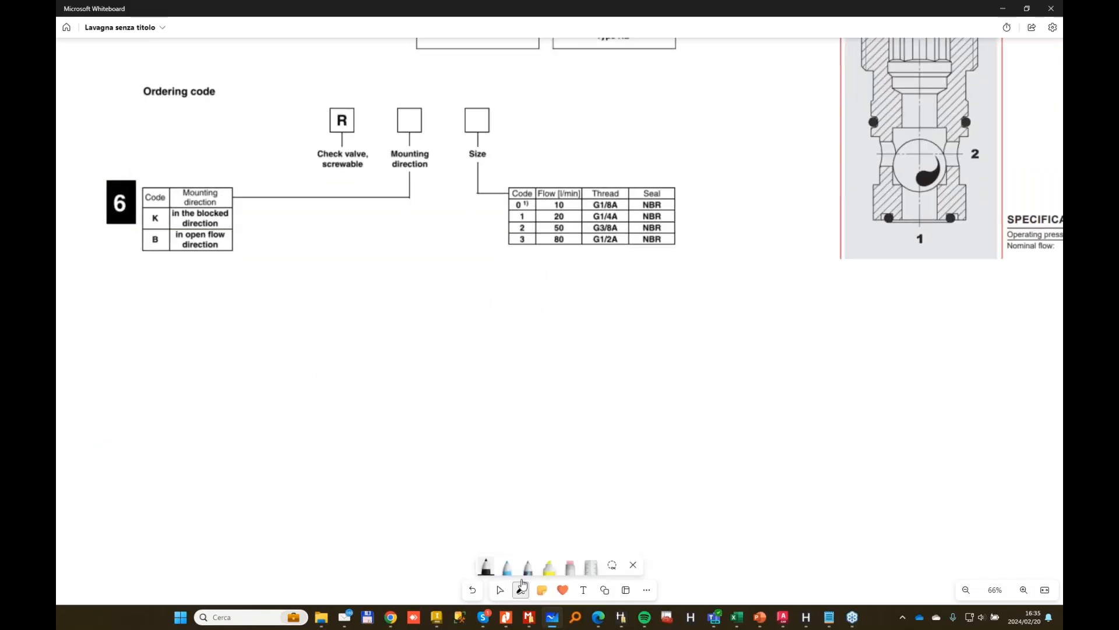
pyautogui.click(507, 566)
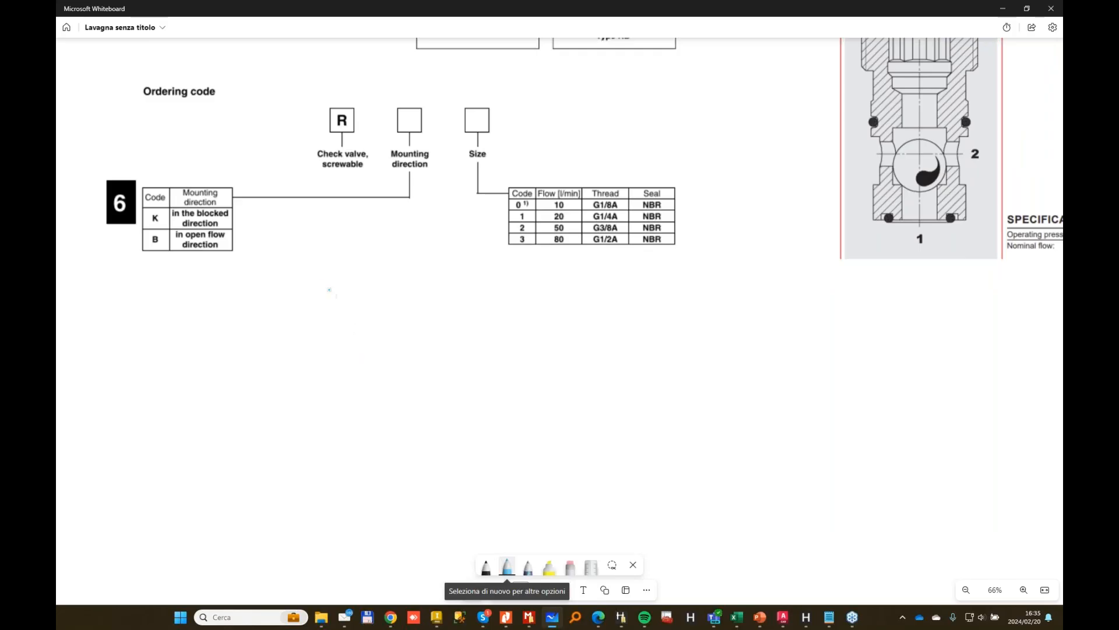
pyautogui.moveTo(321, 282)
pyautogui.mouseDown()
pyautogui.moveTo(341, 281)
pyautogui.moveTo(346, 463)
pyautogui.moveTo(390, 604)
pyautogui.moveTo(423, 548)
pyautogui.moveTo(450, 460)
pyautogui.mouseUp()
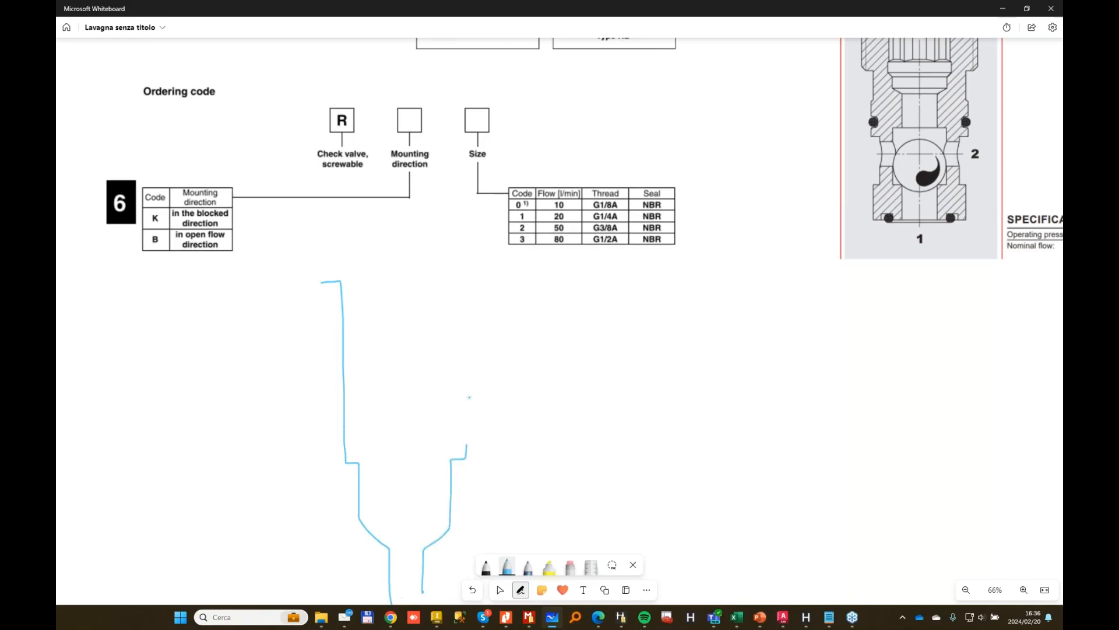
pyautogui.moveTo(470, 397); pyautogui.dragTo(470, 269)
pyautogui.moveTo(345, 465); pyautogui.dragTo(466, 457)
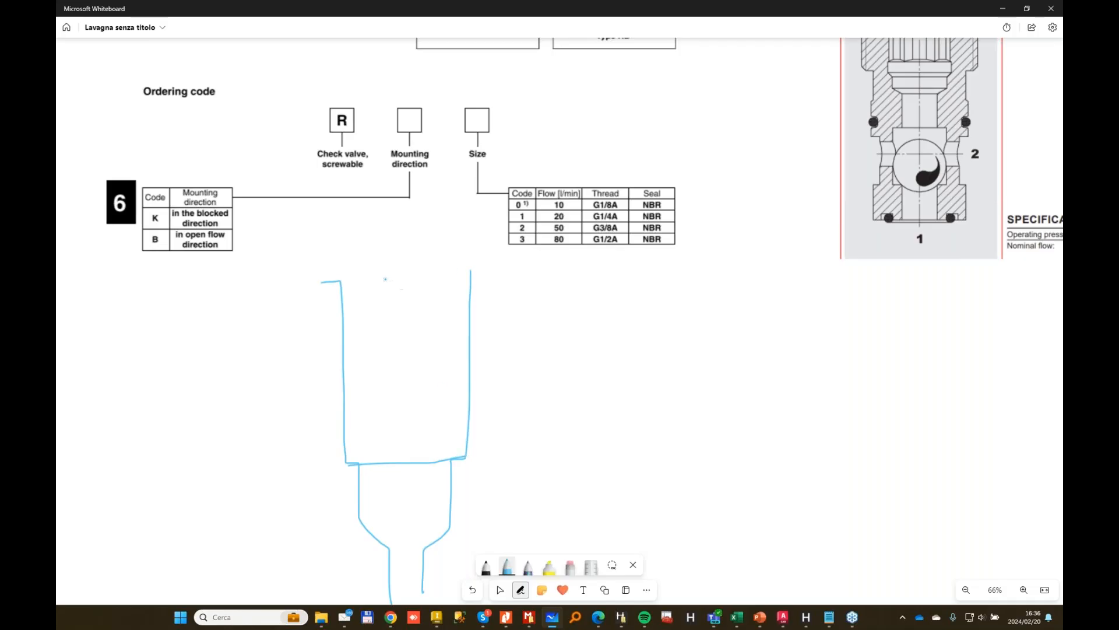
# Draw the block surface on both sides of the sketched cavity and hatch the material beneath it.
pyautogui.moveTo(470, 270); pyautogui.dragTo(593, 274)
pyautogui.moveTo(337, 281)
pyautogui.mouseDown()
pyautogui.moveTo(196, 281)
pyautogui.moveTo(149, 314)
pyautogui.mouseUp()
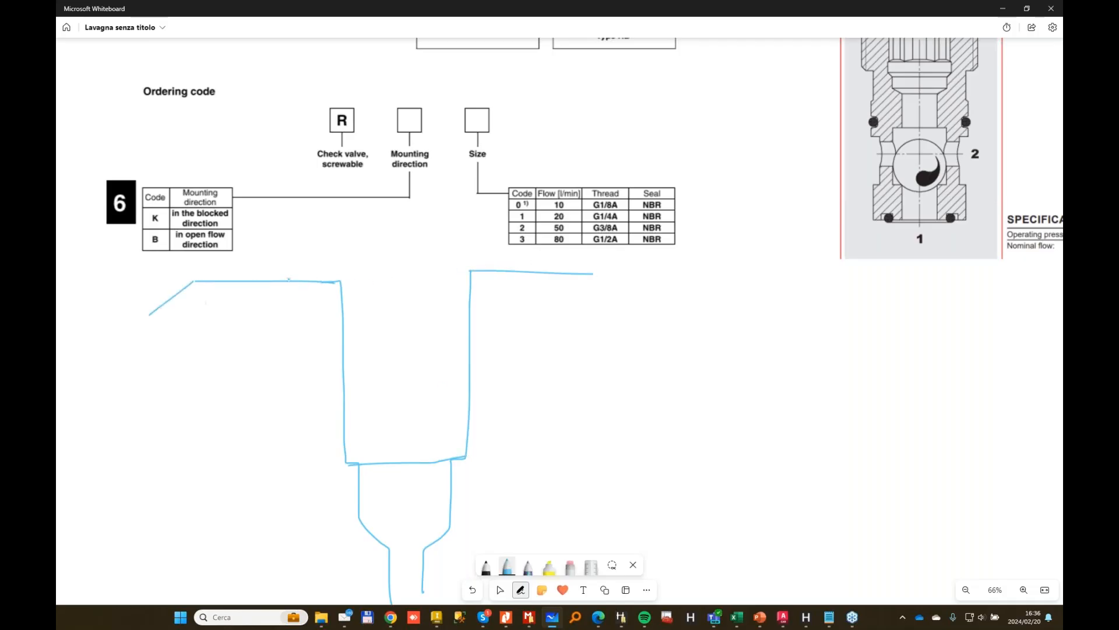
pyautogui.moveTo(288, 280); pyautogui.dragTo(230, 320)
pyautogui.moveTo(332, 282); pyautogui.dragTo(269, 338)
pyautogui.moveTo(547, 271); pyautogui.dragTo(472, 315)
pyautogui.moveTo(600, 283); pyautogui.dragTo(543, 325)
pyautogui.moveTo(664, 274); pyautogui.dragTo(576, 347)
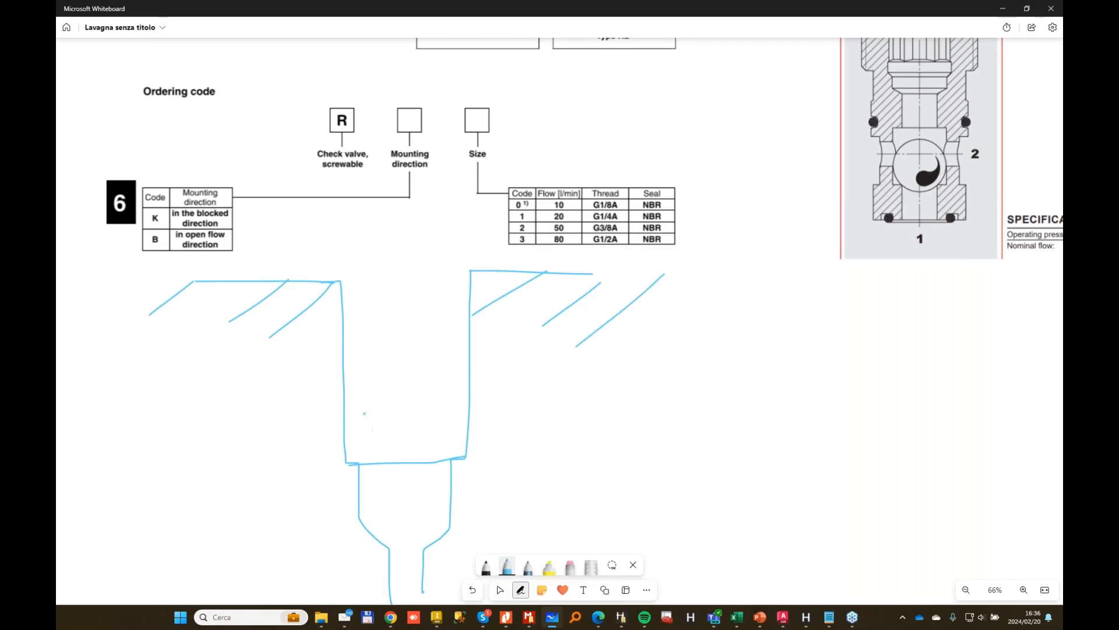
# Sketch the check valve seated on the cavity shoulder, a plug above it and a side passage, with hatching on the valve.
pyautogui.moveTo(346, 394)
pyautogui.mouseDown()
pyautogui.moveTo(475, 408)
pyautogui.moveTo(381, 458)
pyautogui.moveTo(340, 394)
pyautogui.moveTo(473, 413)
pyautogui.moveTo(429, 453)
pyautogui.mouseUp()
pyautogui.moveTo(324, 237)
pyautogui.mouseDown()
pyautogui.moveTo(336, 288)
pyautogui.moveTo(462, 336)
pyautogui.moveTo(481, 222)
pyautogui.moveTo(413, 193)
pyautogui.moveTo(324, 217)
pyautogui.mouseUp()
pyautogui.moveTo(480, 347); pyautogui.dragTo(675, 345)
pyautogui.moveTo(460, 392); pyautogui.dragTo(771, 379)
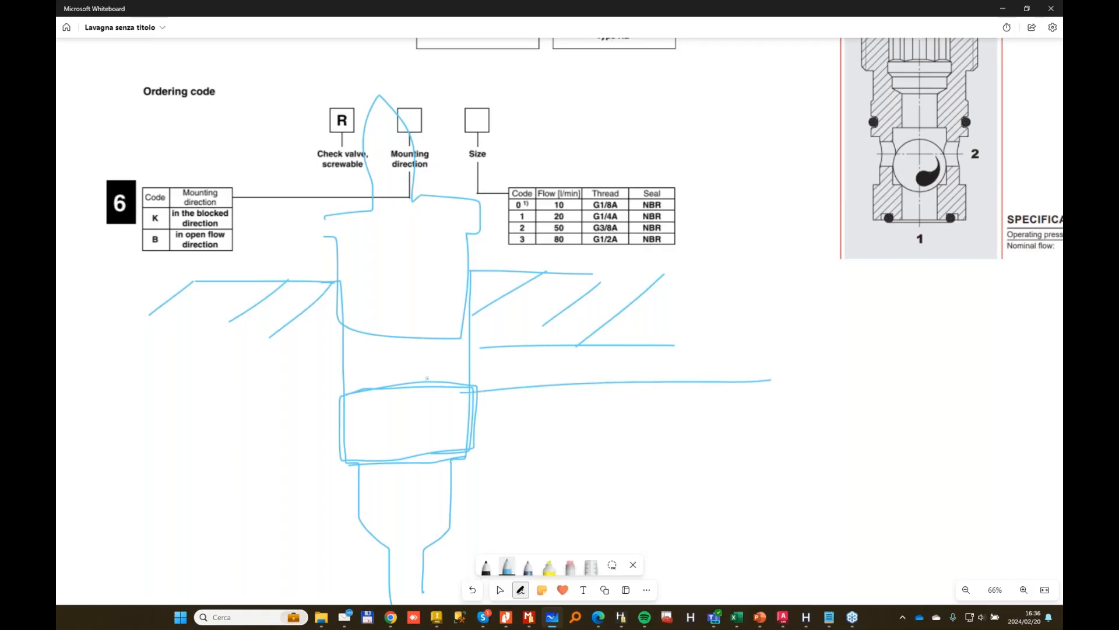
pyautogui.moveTo(373, 405)
pyautogui.mouseDown()
pyautogui.moveTo(343, 446)
pyautogui.moveTo(378, 439)
pyautogui.mouseUp()
pyautogui.moveTo(427, 412)
pyautogui.mouseDown()
pyautogui.moveTo(415, 436)
pyautogui.moveTo(397, 428)
pyautogui.mouseUp()
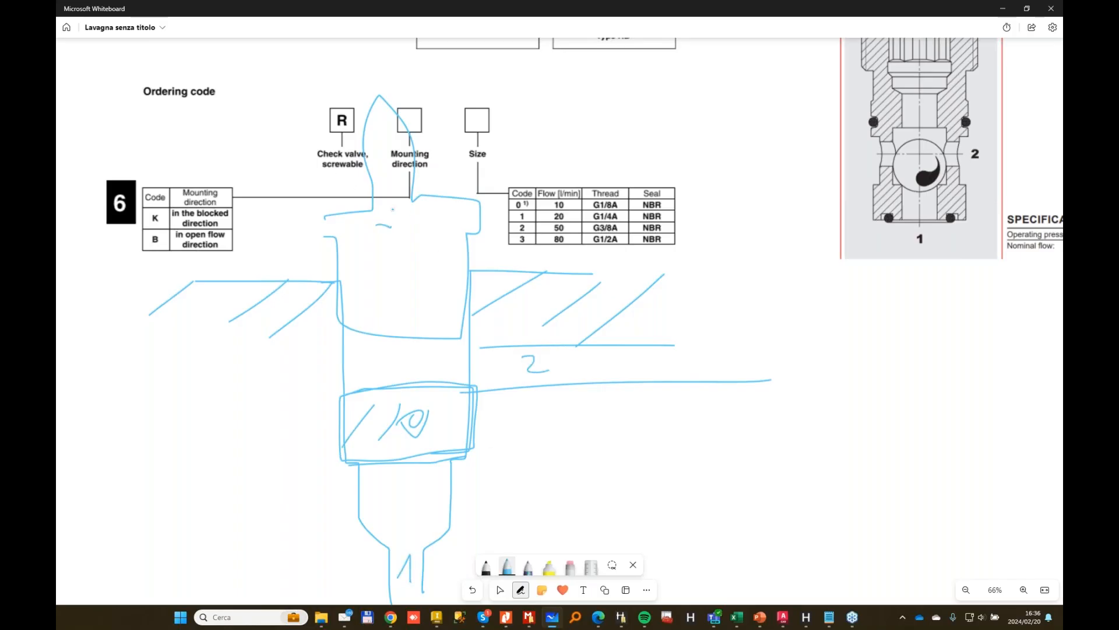
# Add a flow line and the label 2 at the upper valve, and write "2 way" beside the cavity sketch.
pyautogui.moveTo(393, 209)
pyautogui.mouseDown()
pyautogui.moveTo(382, 89)
pyautogui.moveTo(402, 79)
pyautogui.mouseUp()
pyautogui.moveTo(699, 403)
pyautogui.mouseDown()
pyautogui.moveTo(684, 457)
pyautogui.moveTo(723, 452)
pyautogui.mouseUp()
pyautogui.moveTo(739, 428)
pyautogui.mouseDown()
pyautogui.moveTo(749, 453)
pyautogui.moveTo(771, 418)
pyautogui.mouseUp()
pyautogui.moveTo(760, 429)
pyautogui.mouseDown()
pyautogui.moveTo(774, 448)
pyautogui.moveTo(798, 421)
pyautogui.moveTo(844, 444)
pyautogui.moveTo(848, 481)
pyautogui.mouseUp()
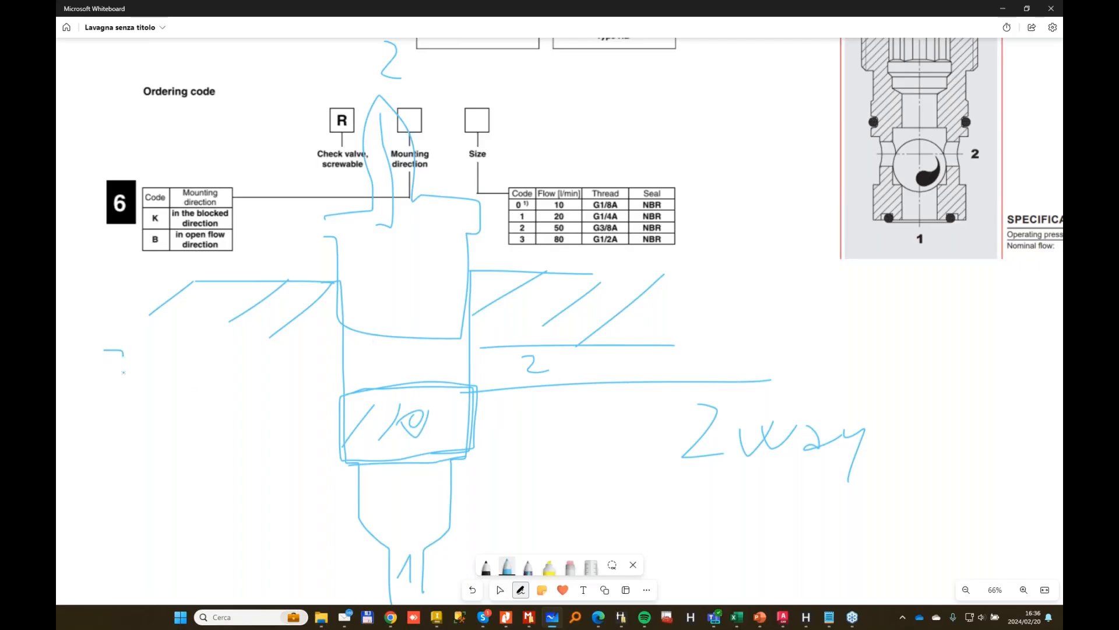
# Sketch a second, smaller cavity beside the first, with an orifice plug in its lower drill.
pyautogui.moveTo(123, 372)
pyautogui.mouseDown()
pyautogui.moveTo(123, 426)
pyautogui.moveTo(152, 445)
pyautogui.mouseUp()
pyautogui.moveTo(123, 410); pyautogui.dragTo(120, 340)
pyautogui.moveTo(123, 409)
pyautogui.mouseDown()
pyautogui.moveTo(213, 413)
pyautogui.moveTo(229, 355)
pyautogui.moveTo(232, 405)
pyautogui.moveTo(182, 449)
pyautogui.moveTo(210, 433)
pyautogui.mouseUp()
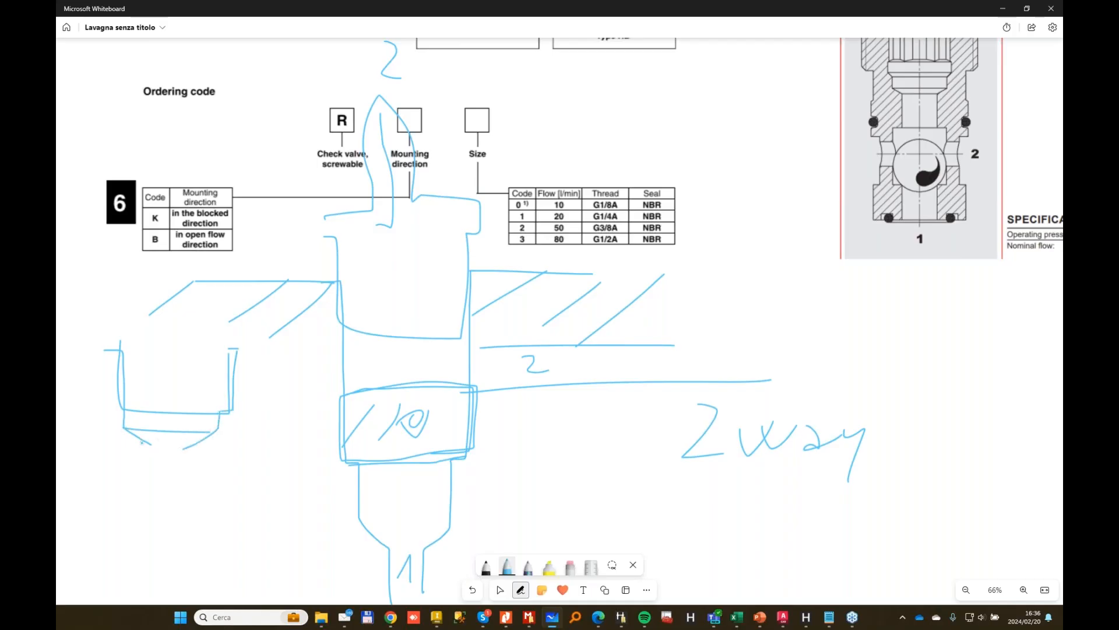
pyautogui.moveTo(142, 441); pyautogui.dragTo(140, 501)
pyautogui.moveTo(194, 447); pyautogui.dragTo(187, 506)
pyautogui.moveTo(142, 450)
pyautogui.mouseDown()
pyautogui.moveTo(201, 469)
pyautogui.moveTo(142, 467)
pyautogui.moveTo(175, 477)
pyautogui.mouseUp()
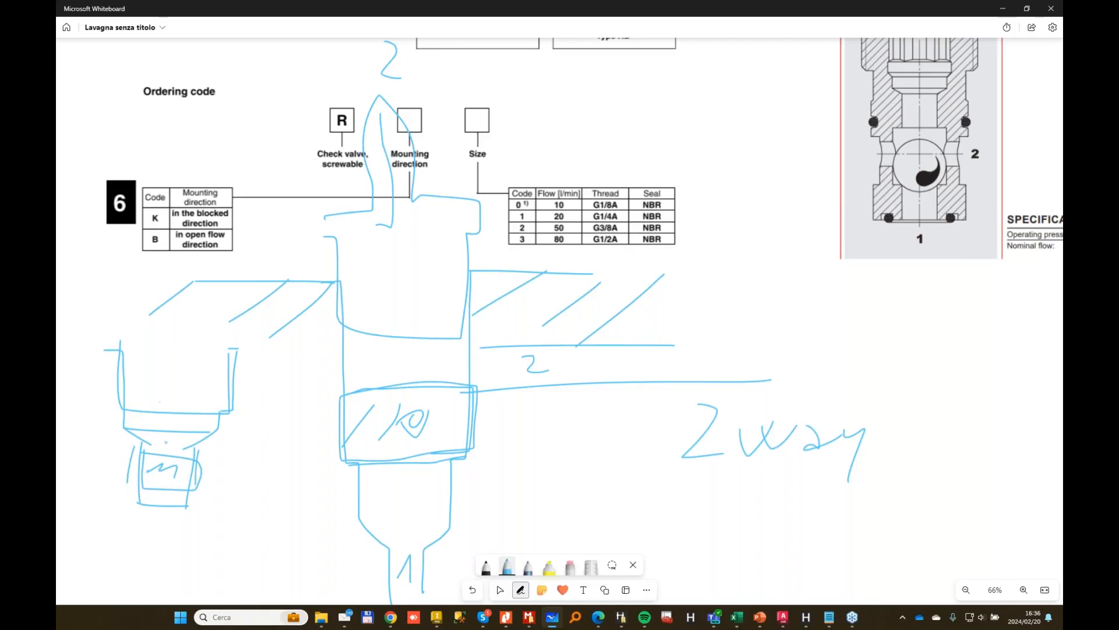
# Label the small plug sketch "ORIF", stop inking and return to MDTools Library Manager.
pyautogui.moveTo(257, 458)
pyautogui.mouseDown()
pyautogui.moveTo(218, 483)
pyautogui.moveTo(248, 495)
pyautogui.moveTo(261, 483)
pyautogui.mouseUp()
pyautogui.moveTo(273, 500); pyautogui.dragTo(275, 485)
pyautogui.press('Escape')
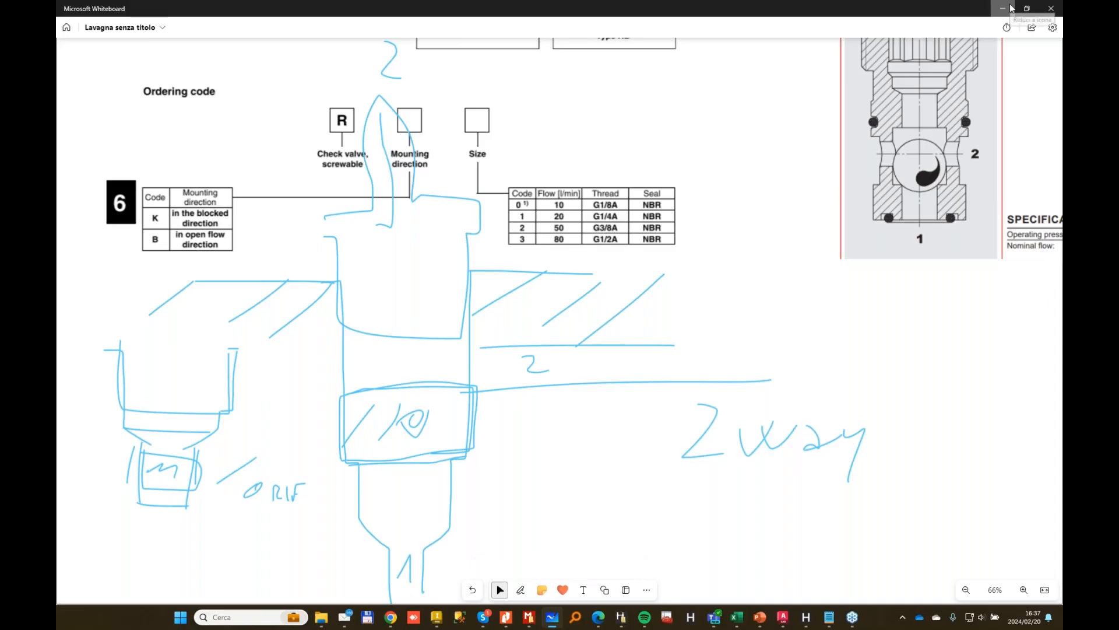
pyautogui.click(1011, 8)
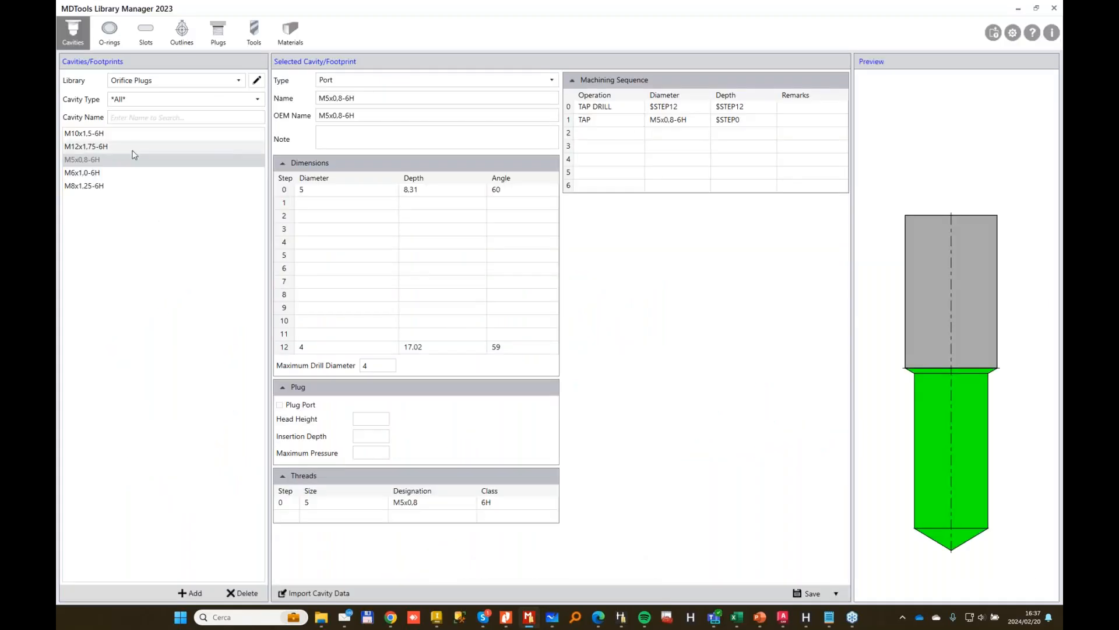
# View the cavities in the 1- BSP Ports-ISO 1179-1 library and return to the Orifice Plugs library.
pyautogui.click(239, 80)
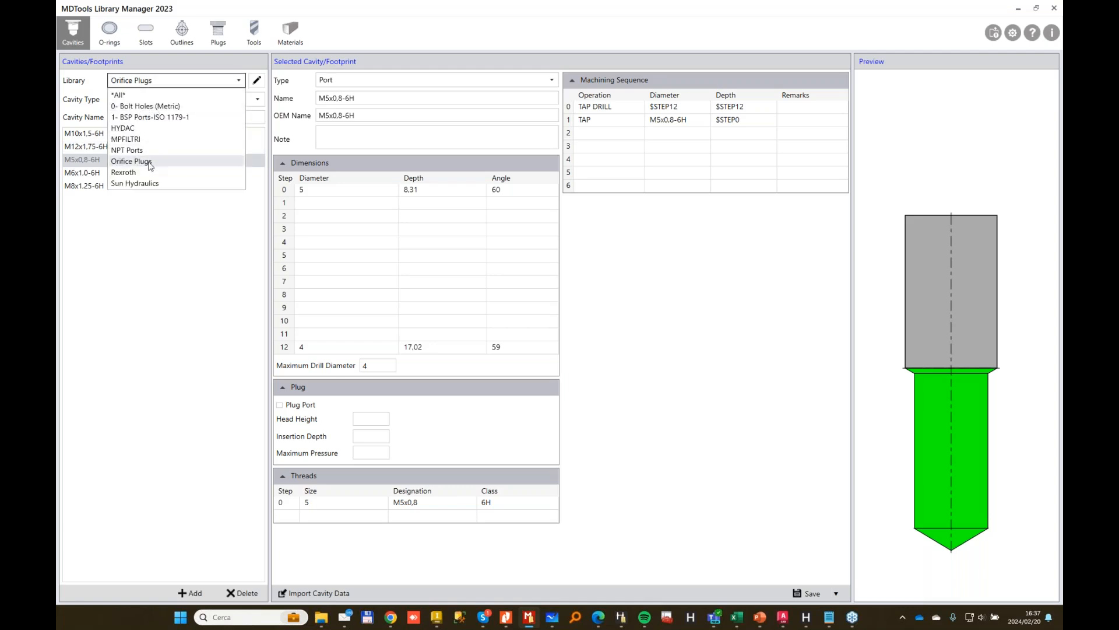
pyautogui.click(153, 117)
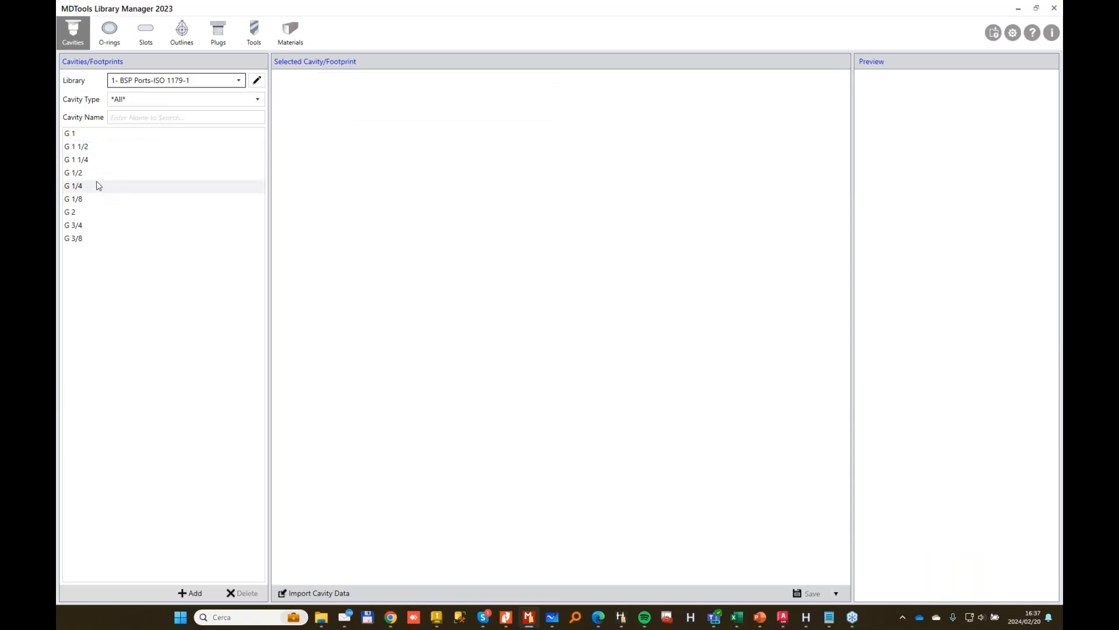
pyautogui.click(243, 82)
pyautogui.click(149, 163)
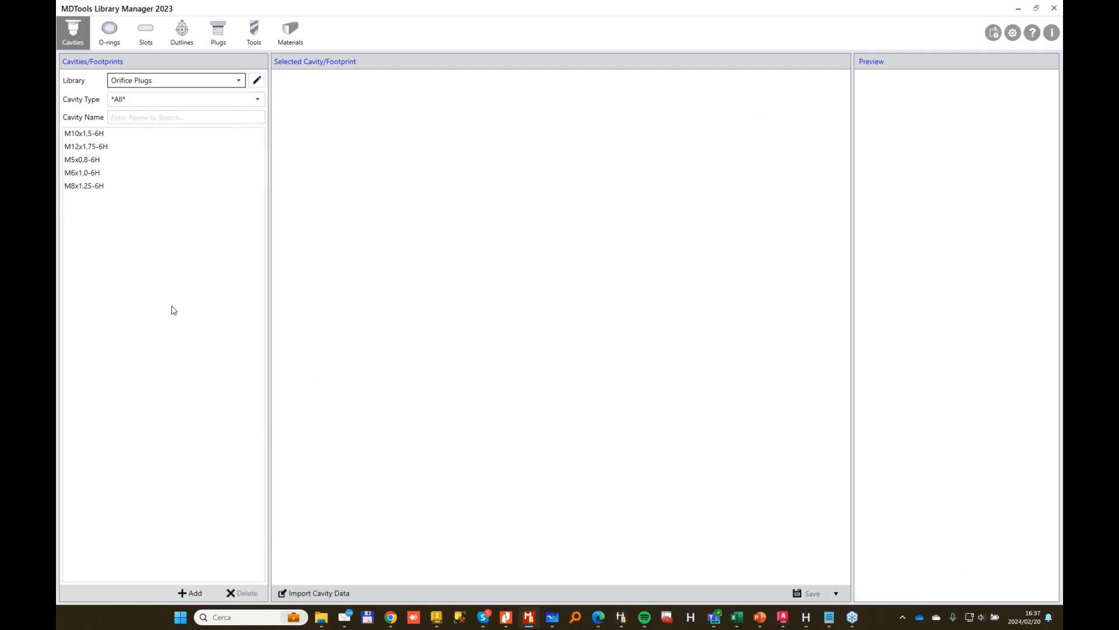
# Add a new cavity to the Orifice Plugs library and import the G 1/4 data from 1- BSP Ports-ISO 1179-1.
pyautogui.click(198, 592)
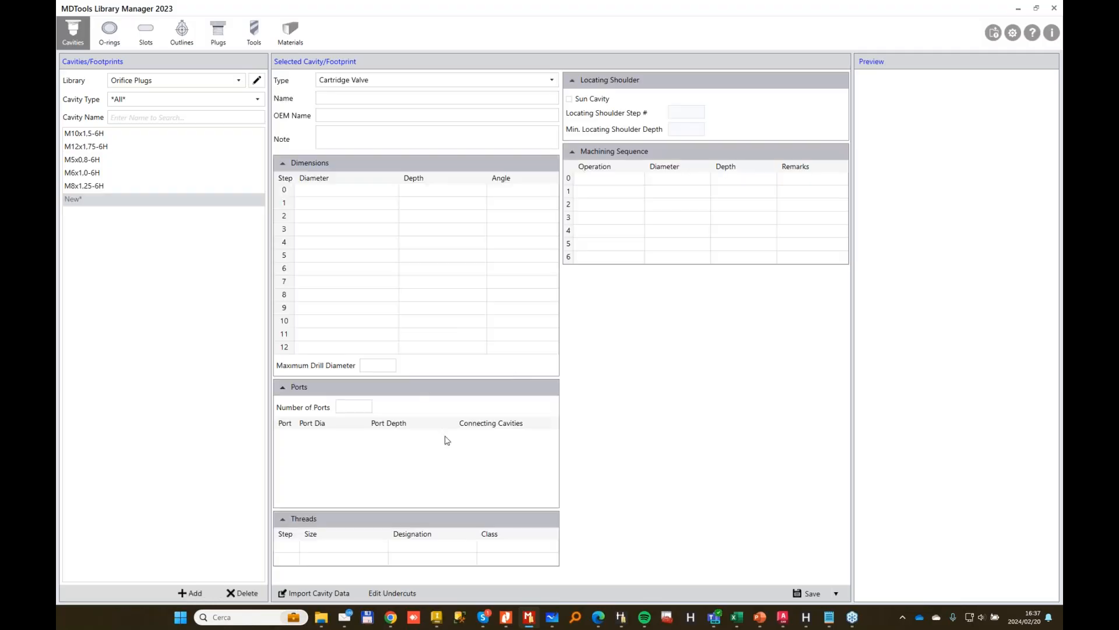
pyautogui.click(335, 591)
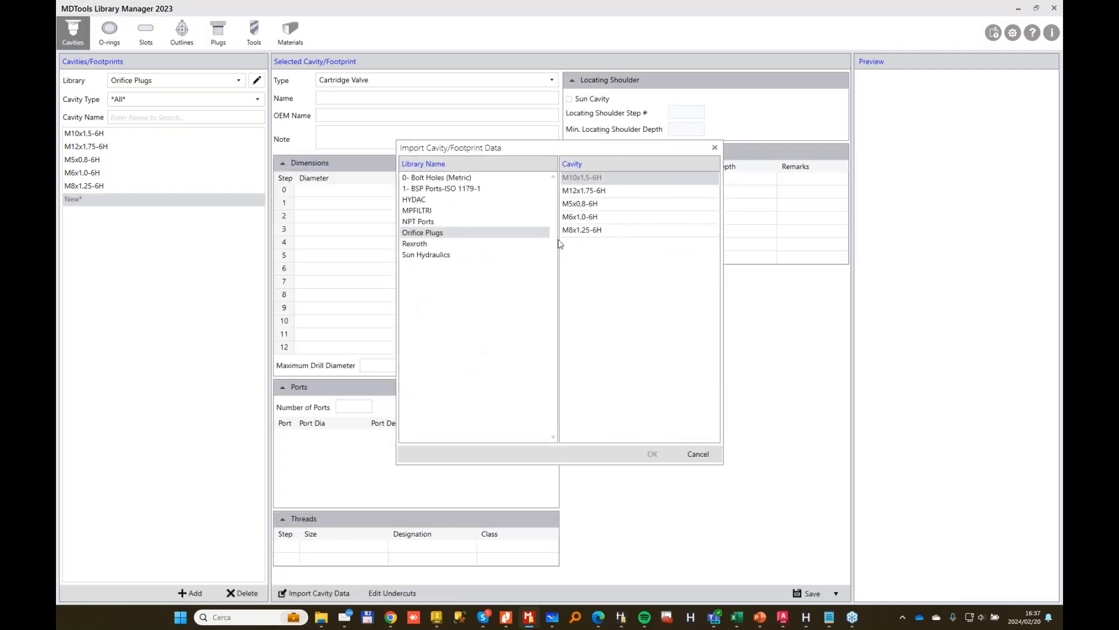
pyautogui.click(442, 188)
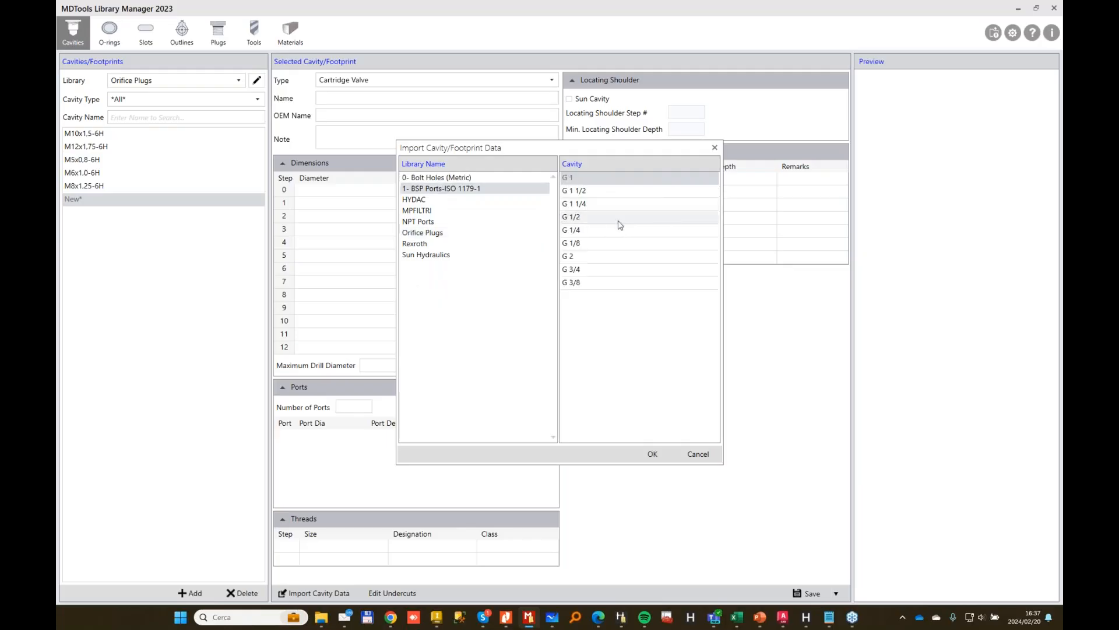
pyautogui.click(641, 229)
pyautogui.click(669, 454)
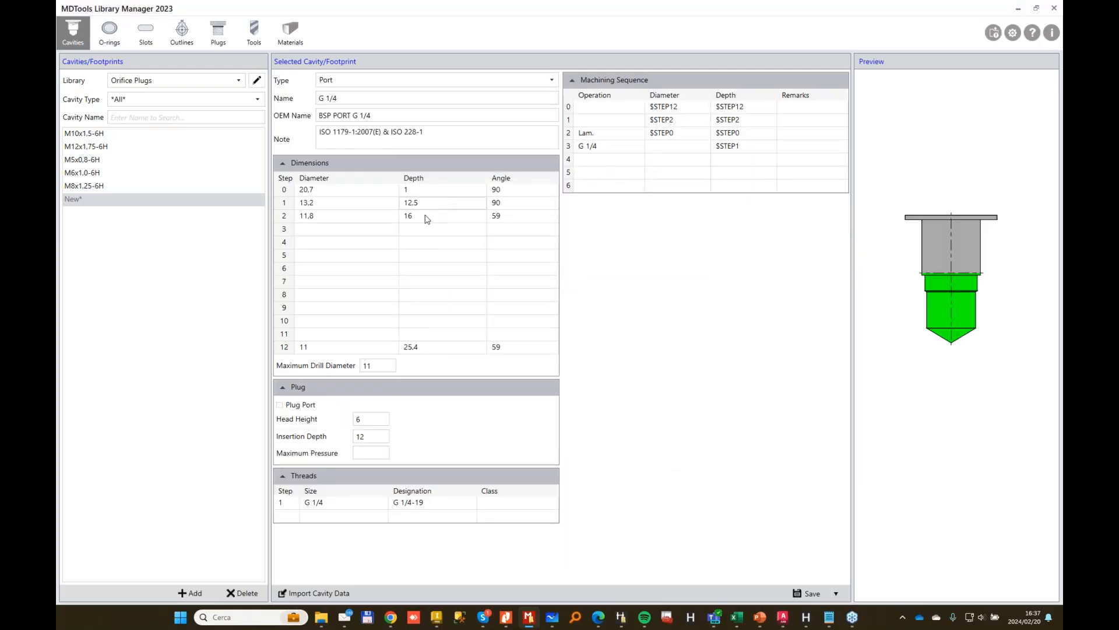
# Move the 13.2 diameter from step 1 to step 0 of the new cavity, replacing the spotface diameter.
pyautogui.click(328, 189)
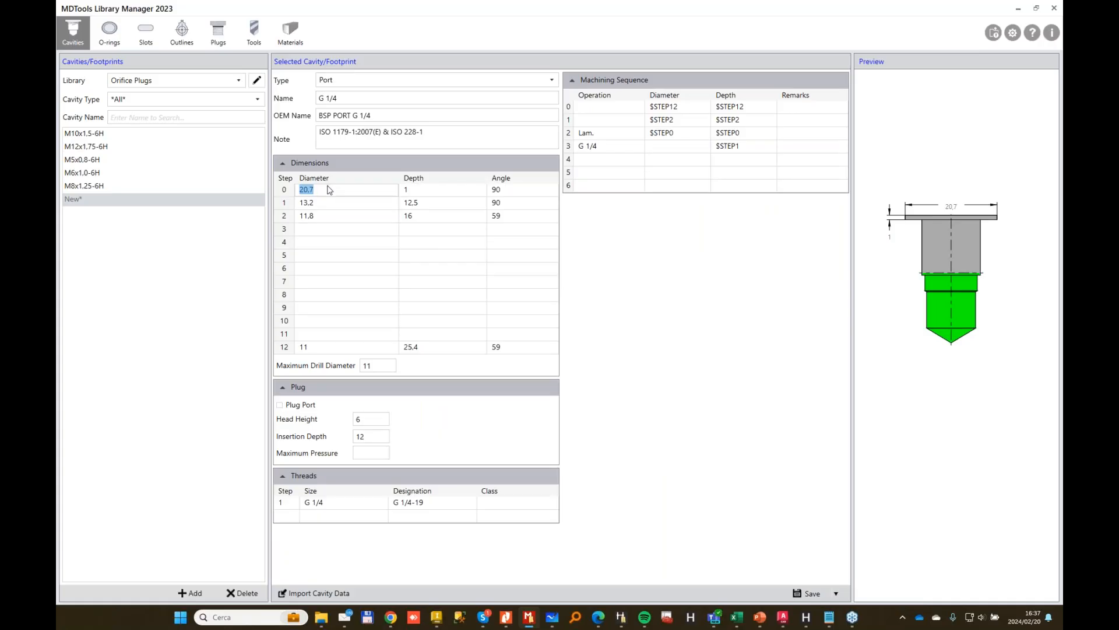
pyautogui.click(330, 203)
pyautogui.hotkey('ctrl', 'x')
pyautogui.click(338, 190)
pyautogui.hotkey('ctrl', 'v')
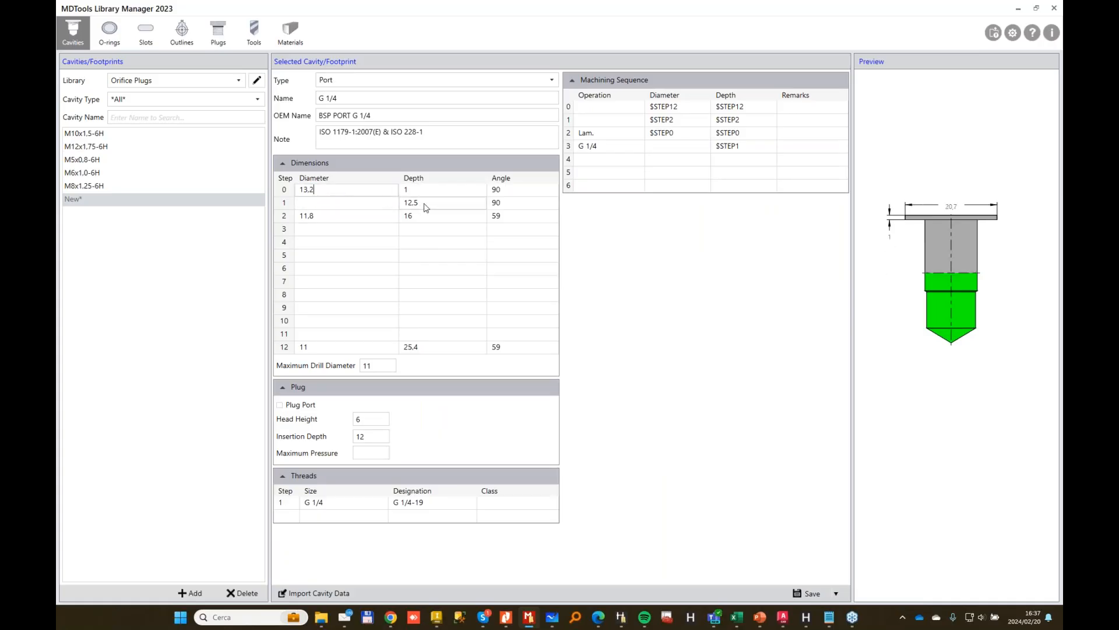
# Move the 12.5 depth and 90 angle from step 1 to step 0 of the new cavity.
pyautogui.click(424, 204)
pyautogui.hotkey('ctrl', 'x')
pyautogui.click(424, 190)
pyautogui.hotkey('ctrl', 'v')
pyautogui.click(525, 203)
pyautogui.hotkey('ctrl', 'x')
pyautogui.click(522, 190)
pyautogui.hotkey('ctrl', 'v')
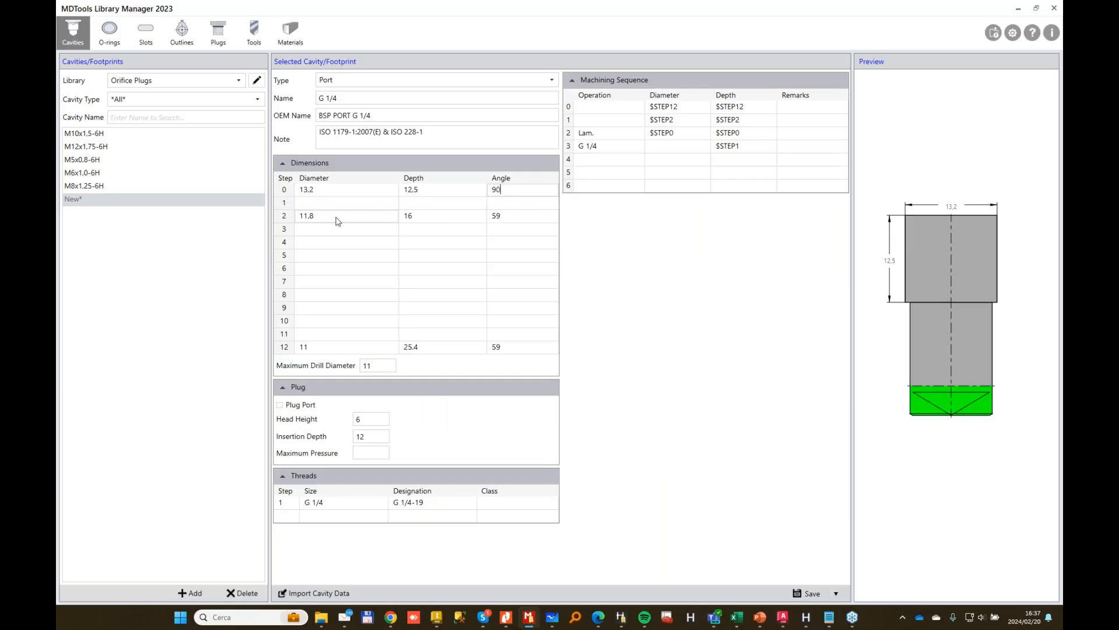
# Move the 11.8 diameter from step 2 to step 1 of the new cavity, with depth 4 and angle 59.
pyautogui.click(337, 217)
pyautogui.hotkey('ctrl', 'x')
pyautogui.click(344, 203)
pyautogui.hotkey('ctrl', 'v')
pyautogui.click(421, 203)
pyautogui.write('4')
pyautogui.click(518, 205)
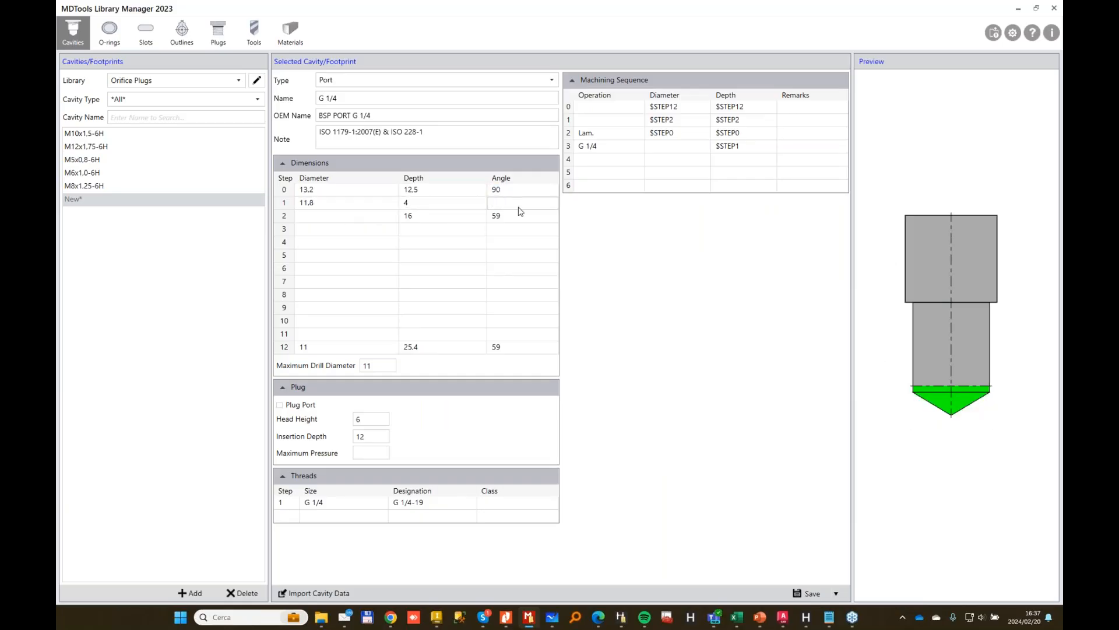
pyautogui.write('59')
# Clear the remaining depth and angle from step 2 of the new cavity's dimensions.
pyautogui.click(435, 213)
pyautogui.press('Delete')
pyautogui.click(518, 216)
pyautogui.press('Delete')
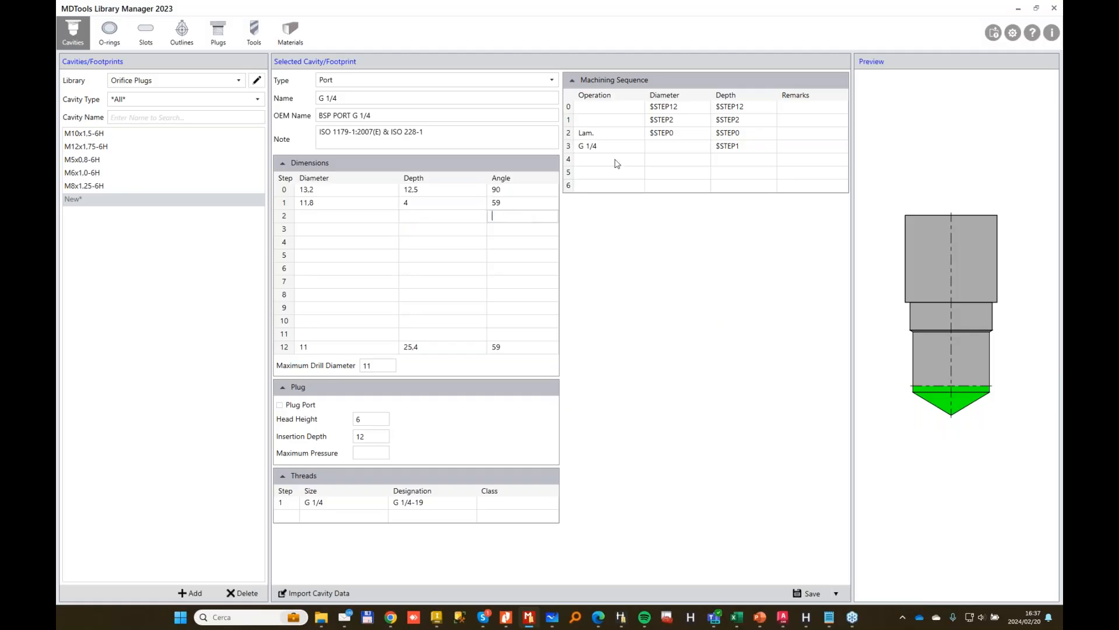
# Set the plug's insertion depth to 4 for the new cavity.
pyautogui.doubleClick(685, 108)
pyautogui.doubleClick(375, 442)
pyautogui.write('4')
pyautogui.press('Tab')
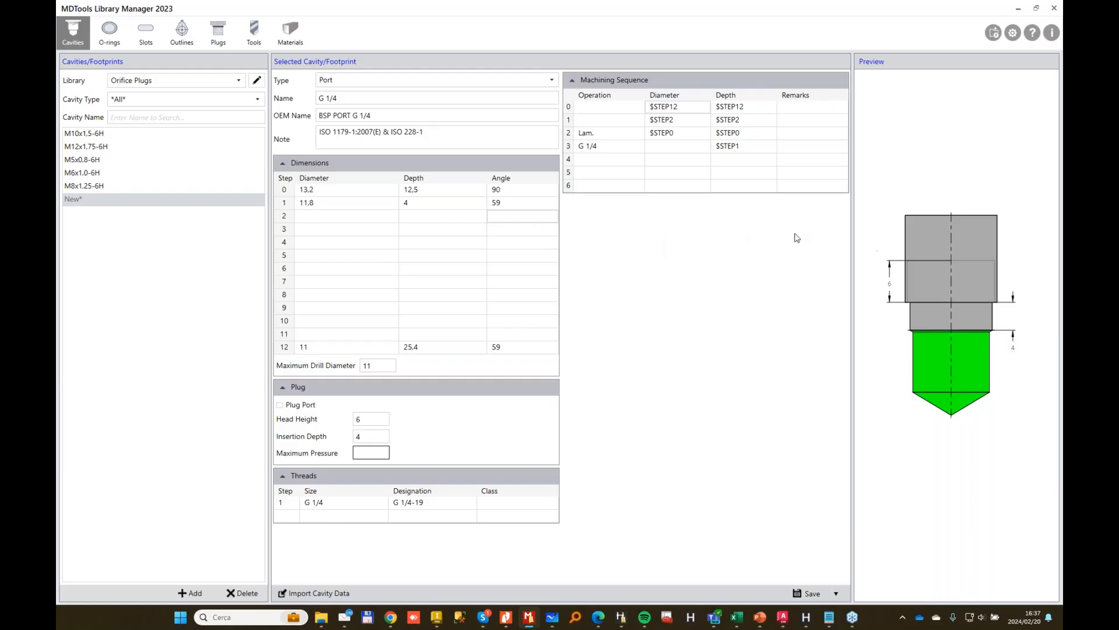
# Set both the step 12 diameter and the maximum drill diameter to 6.
pyautogui.click(351, 349)
pyautogui.write('6')
pyautogui.click(375, 365)
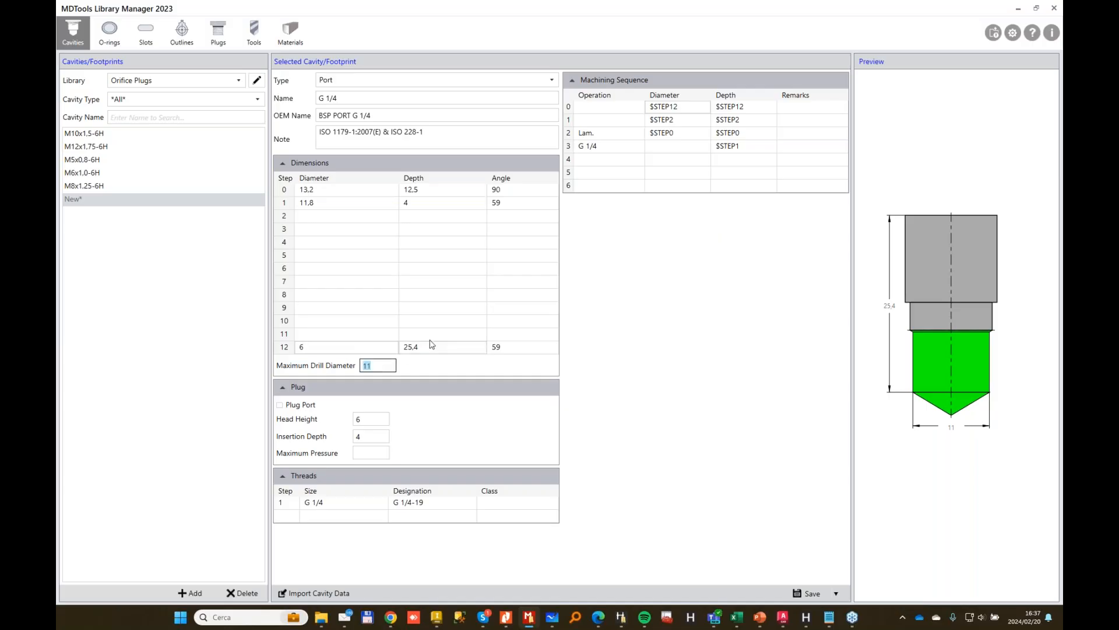
pyautogui.write('6')
pyautogui.click(444, 295)
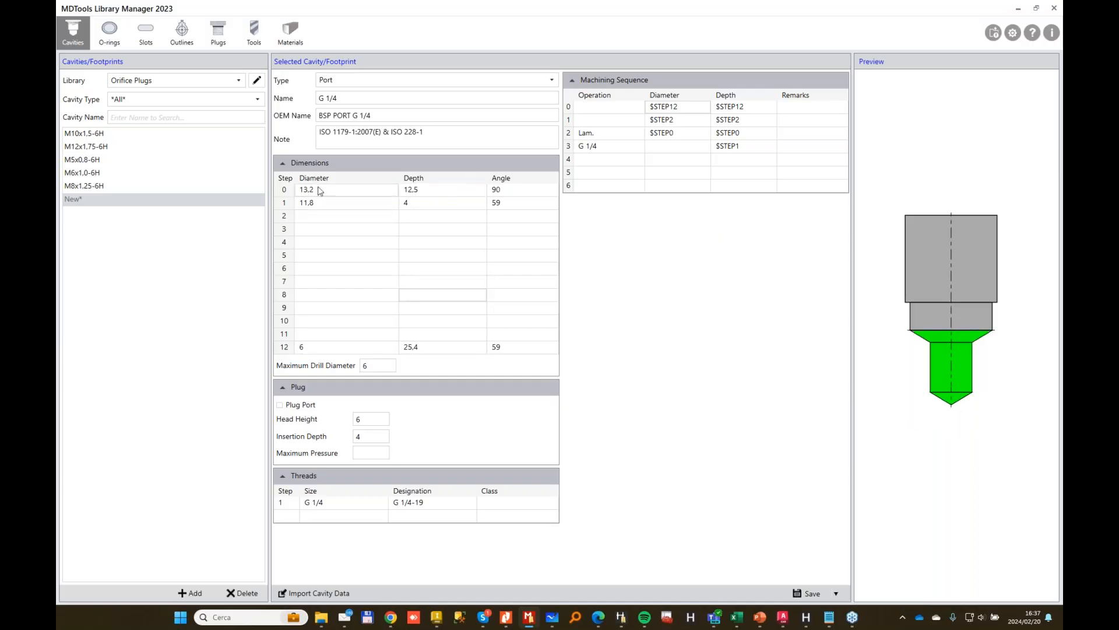
pyautogui.click(328, 190)
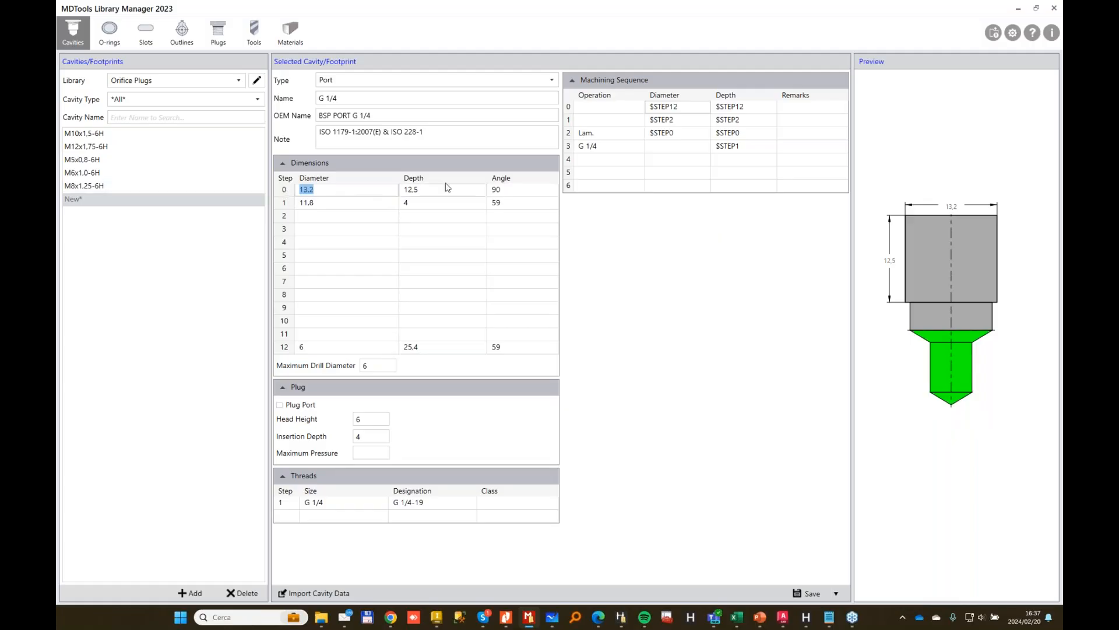
pyautogui.click(516, 191)
pyautogui.click(295, 204)
pyautogui.click(315, 349)
pyautogui.press('Tab')
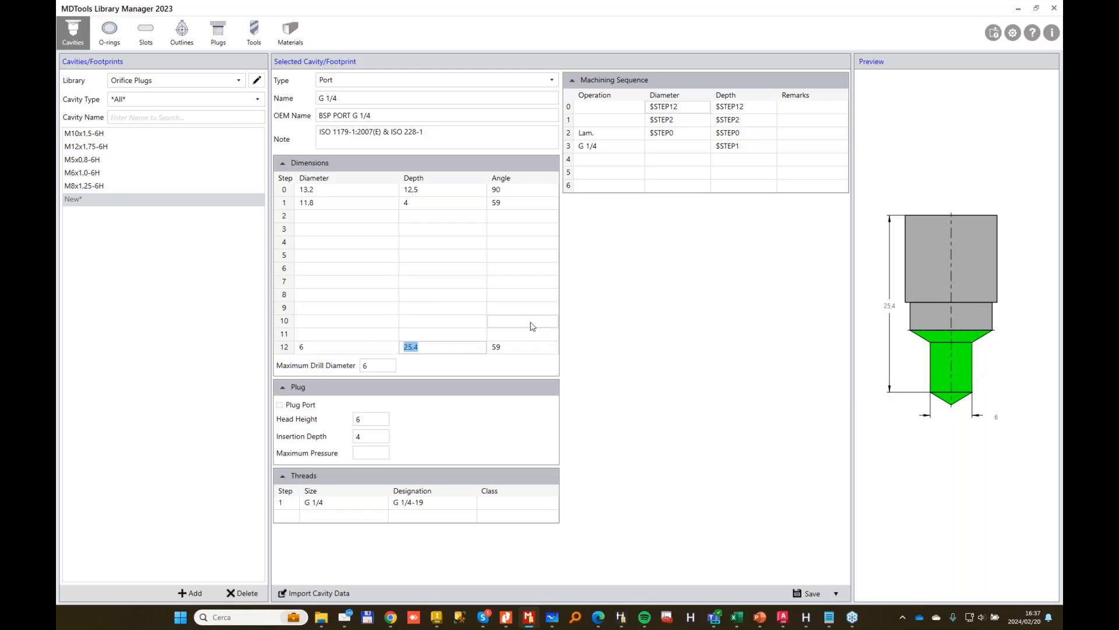
# Assign the G 1/4 thread of the new cavity to step 0.
pyautogui.click(281, 502)
pyautogui.write('0')
pyautogui.press('Tab')
# Clear the $STEP2 entries from machining sequence row 1 and the Lam. operation with its $STEP0 entries from row 2.
pyautogui.click(670, 107)
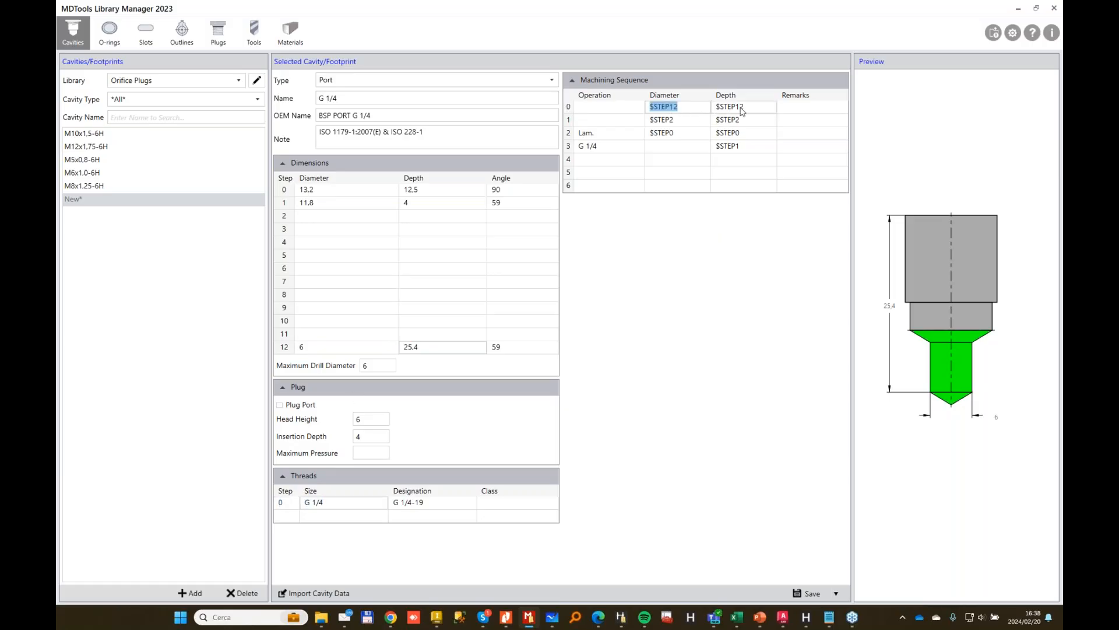
pyautogui.click(741, 108)
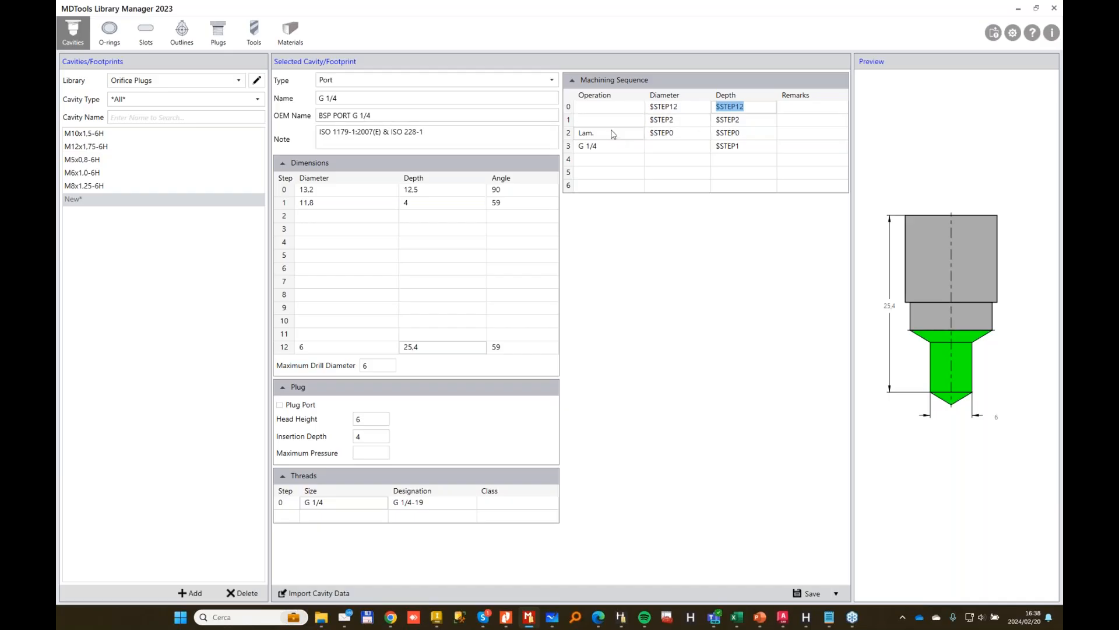
pyautogui.click(680, 121)
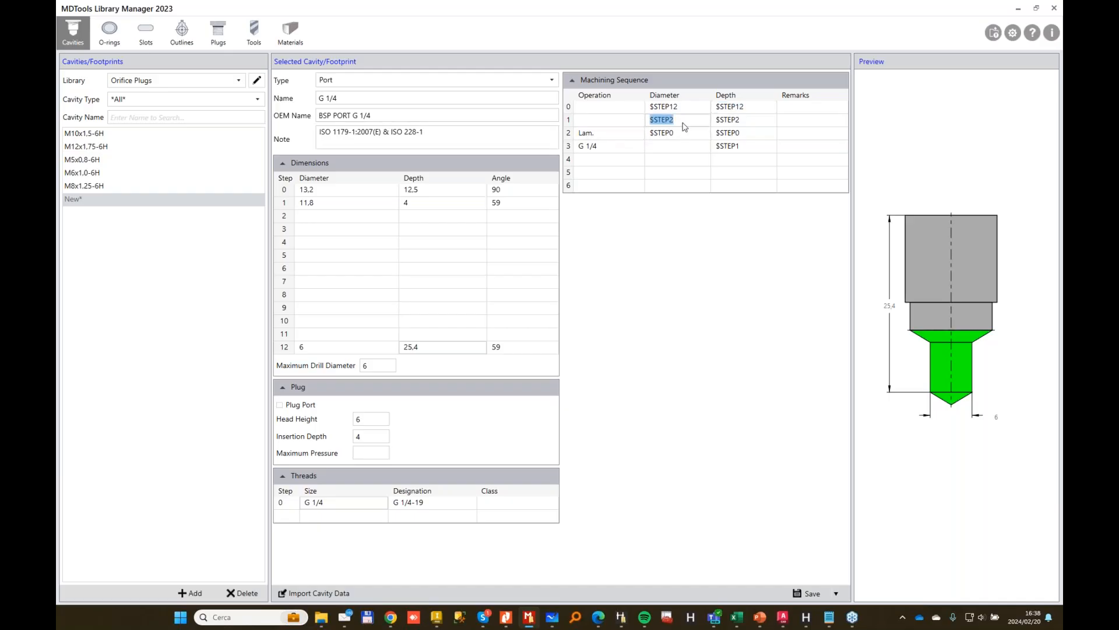
pyautogui.click(749, 121)
pyautogui.click(596, 134)
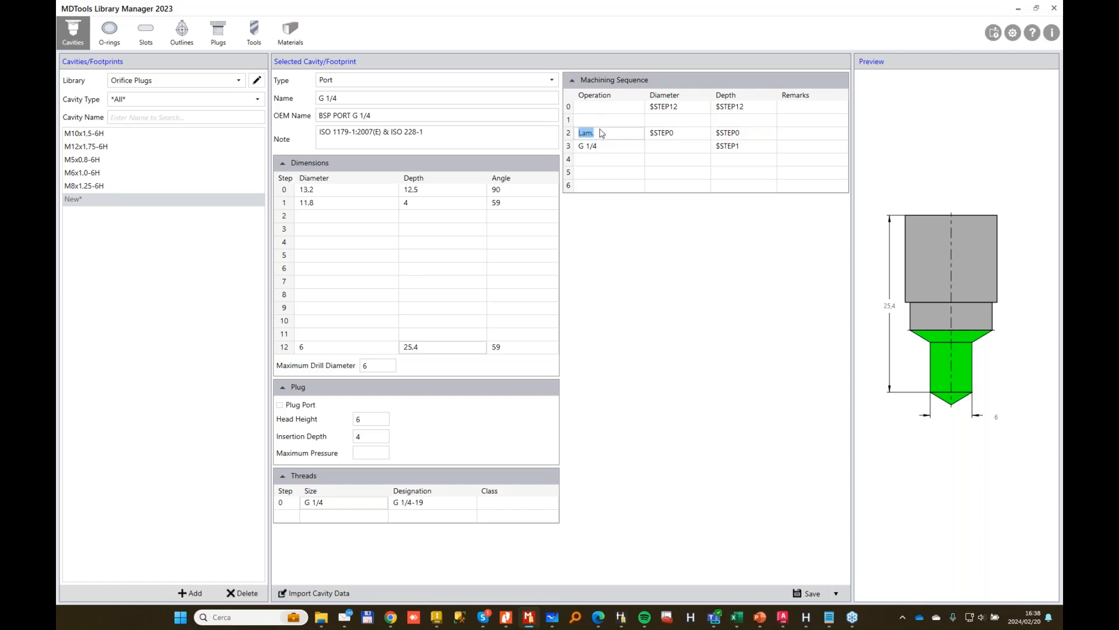
pyautogui.press('Delete')
pyautogui.click(695, 132)
pyautogui.press('Delete')
pyautogui.click(714, 133)
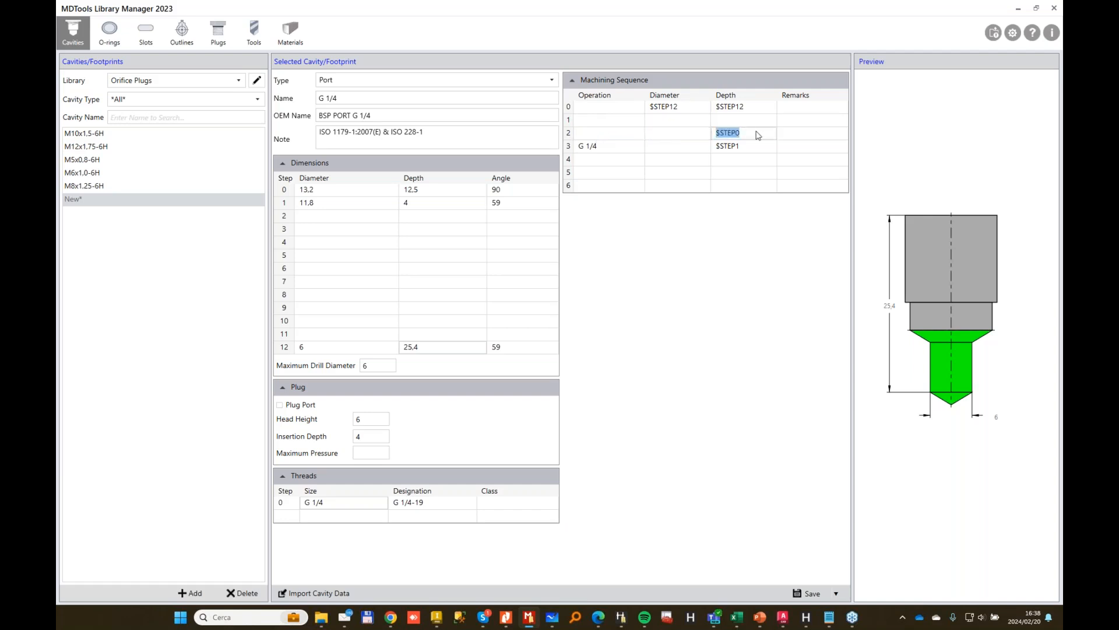
pyautogui.press('Delete')
# Fill the diameter and depth of machining sequence row 1 with $STEP1.
pyautogui.click(686, 109)
pyautogui.hotkey('ctrl', 'c')
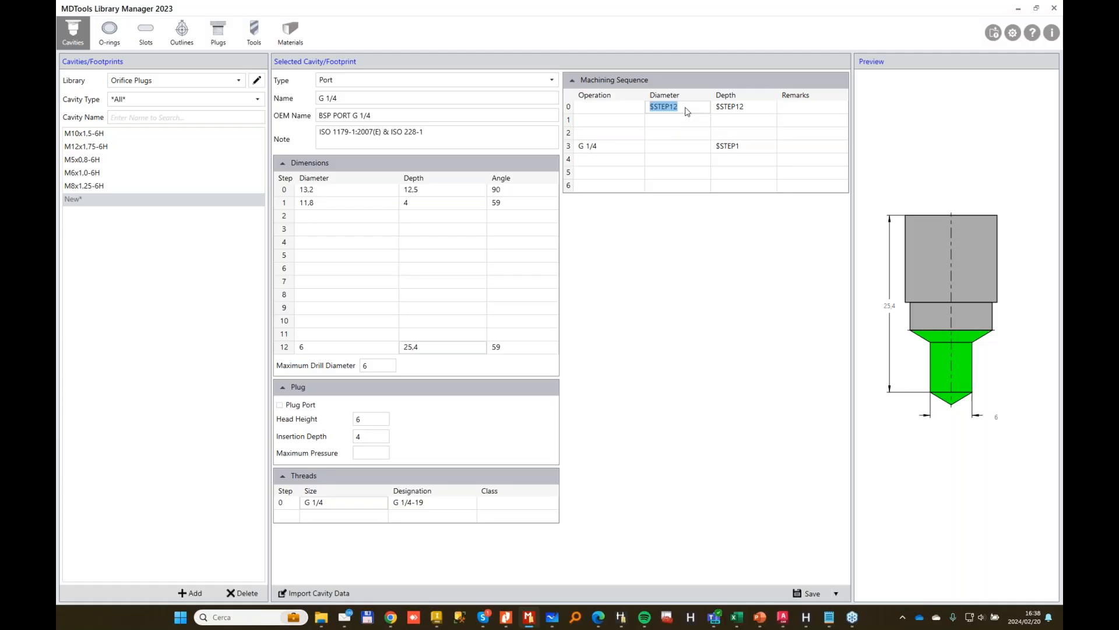
pyautogui.click(673, 120)
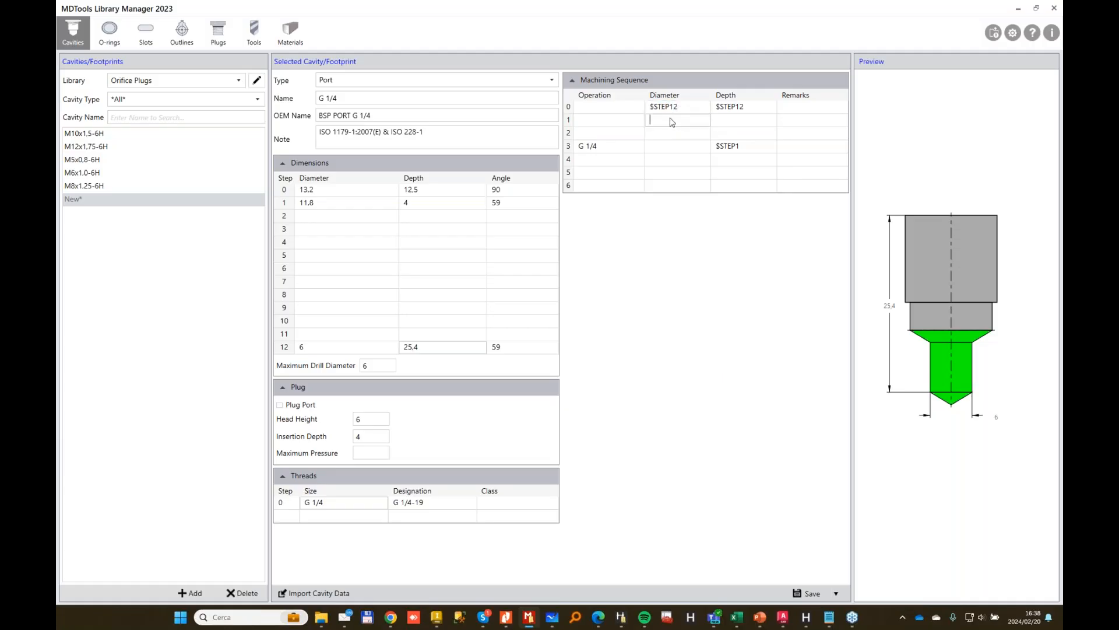
pyautogui.hotkey('ctrl', 'v')
pyautogui.press('Tab')
pyautogui.hotkey('ctrl', 'v')
# Move the G 1/4 operation and its $STEP1 depth from machining sequence row 3 to row 2.
pyautogui.doubleClick(606, 146)
pyautogui.hotkey('ctrl', 'x')
pyautogui.click(602, 135)
pyautogui.hotkey('ctrl', 'v')
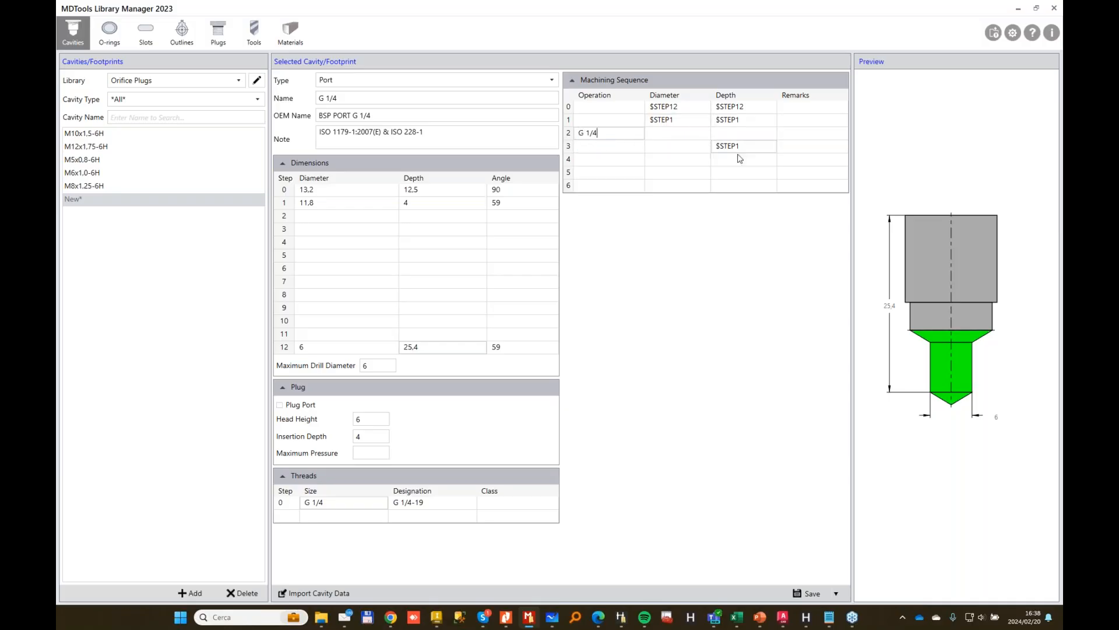
pyautogui.doubleClick(742, 147)
pyautogui.hotkey('ctrl', 'x')
pyautogui.click(744, 133)
pyautogui.hotkey('ctrl', 'v')
# Name the new cavity G 1/4 INSERT and save it in the Orifice Plugs library.
pyautogui.moveTo(829, 617)
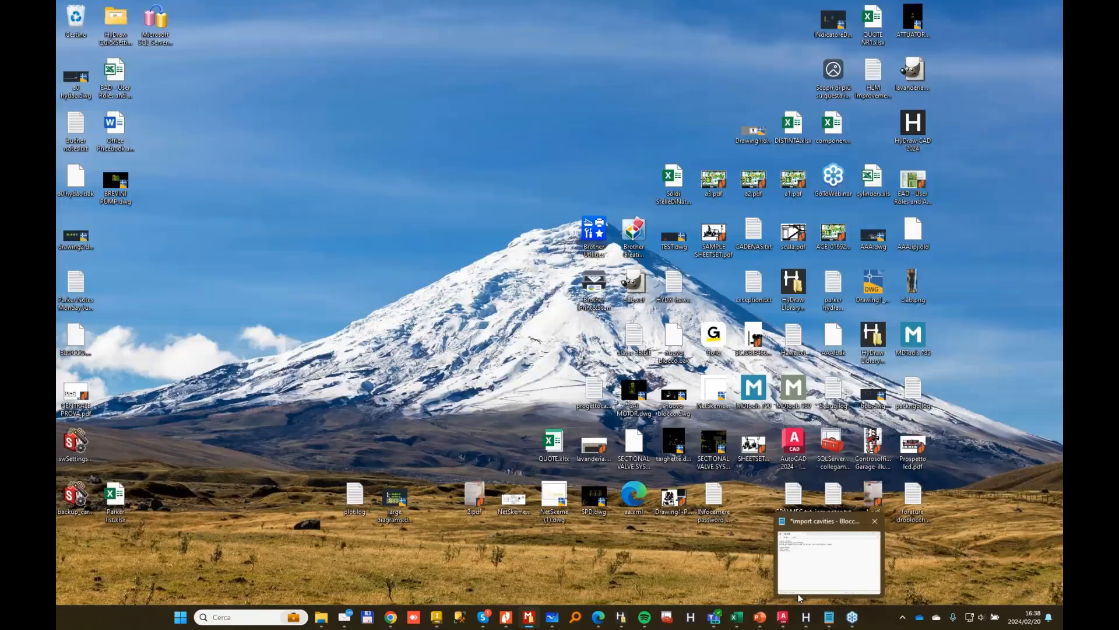
pyautogui.click(392, 100)
pyautogui.click(393, 100)
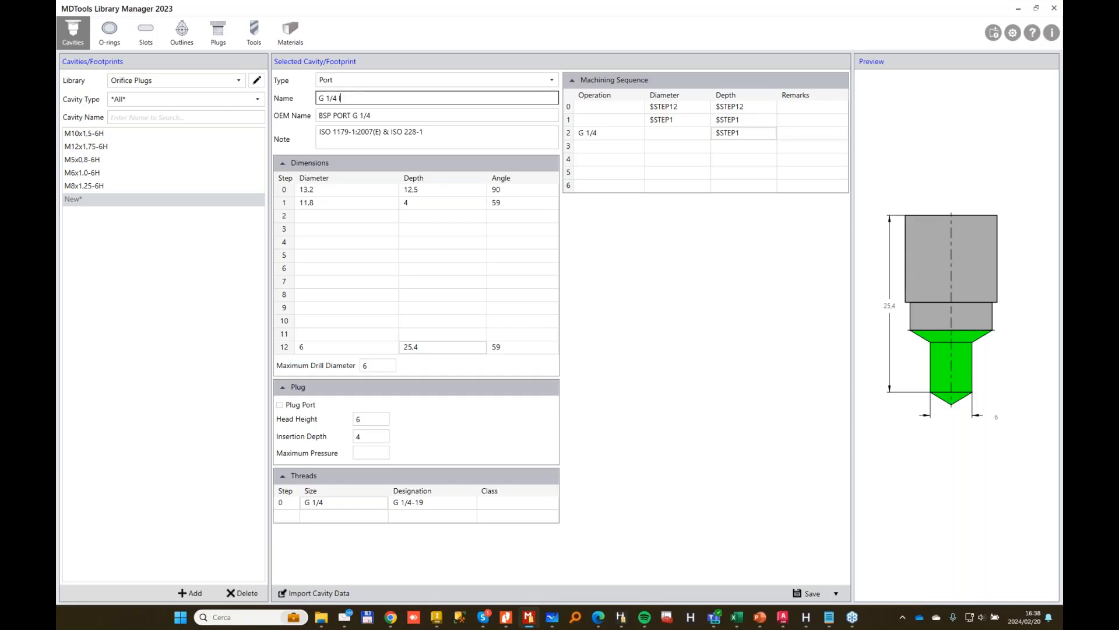
pyautogui.write('INSERT')
pyautogui.click(809, 593)
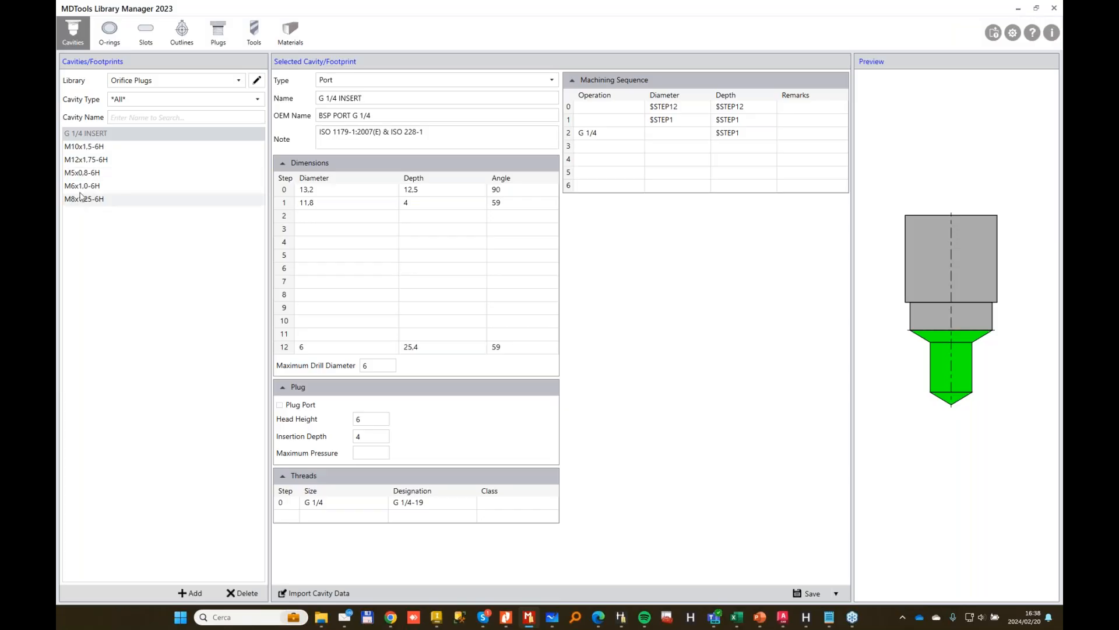
# Switch to Inventor and insert a G 1/2 BSP port with component ID A1 on the block's upper face at about X 73, Y 18.
pyautogui.click(233, 172)
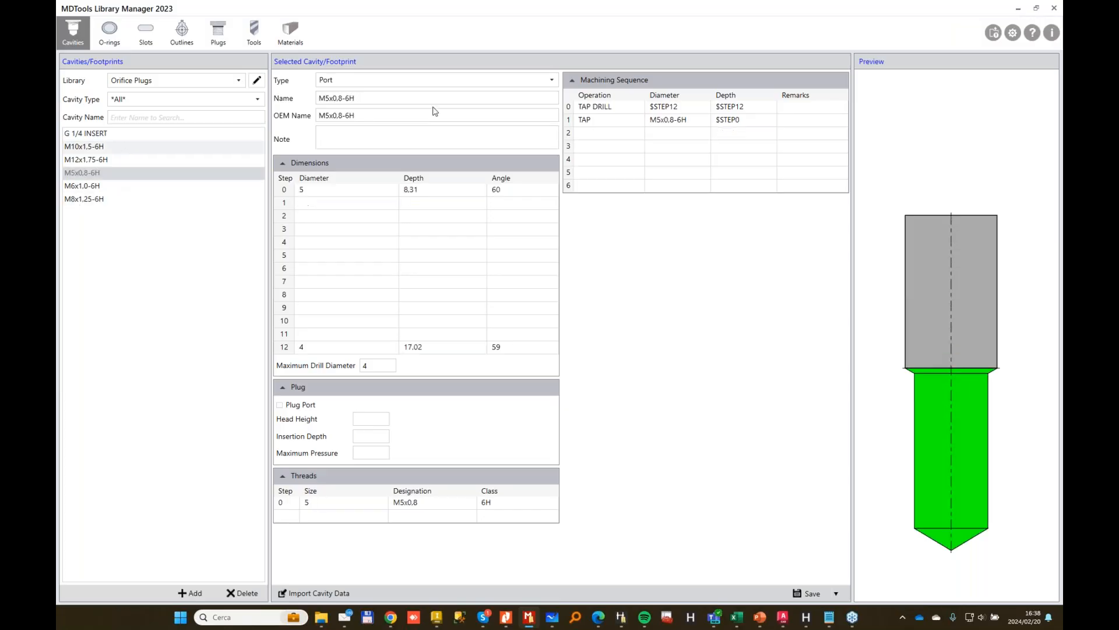
pyautogui.click(1017, 8)
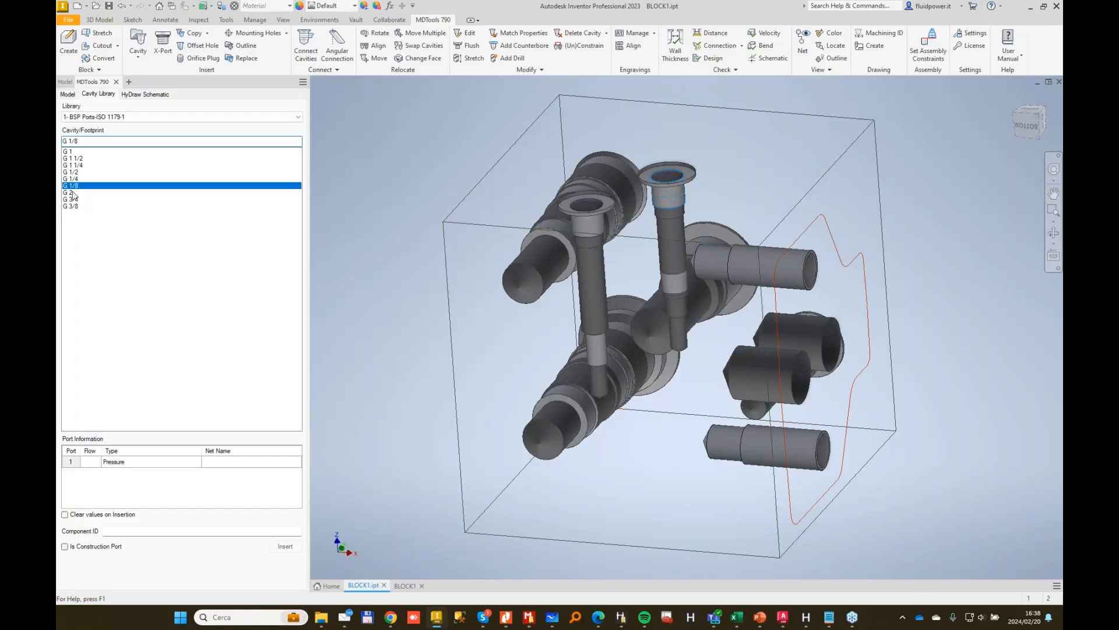
pyautogui.click(78, 173)
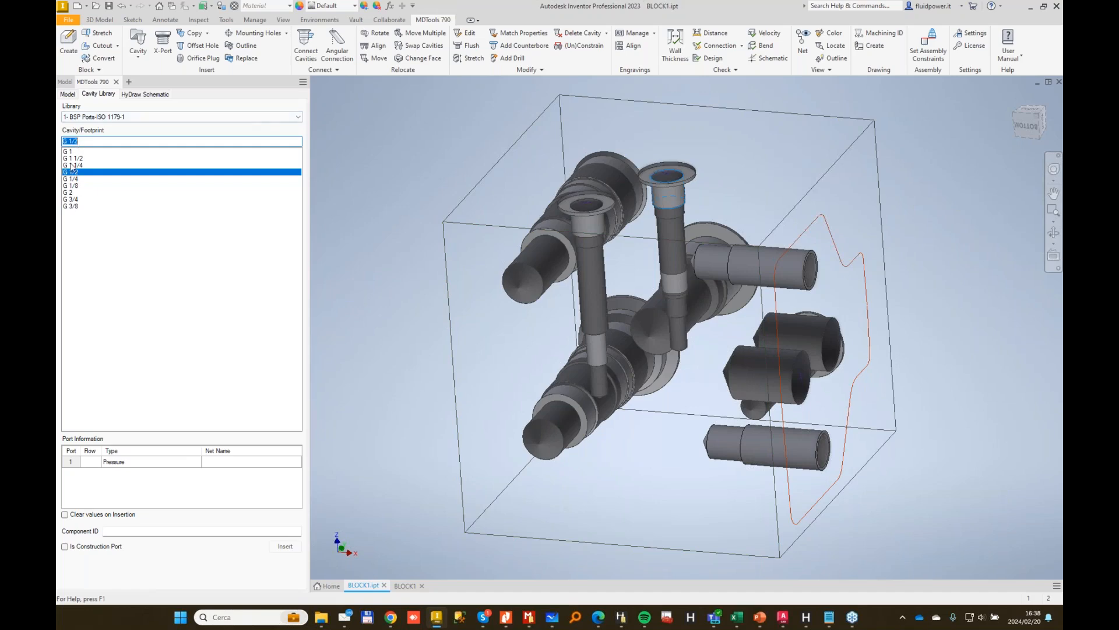
pyautogui.click(135, 530)
pyautogui.click(285, 546)
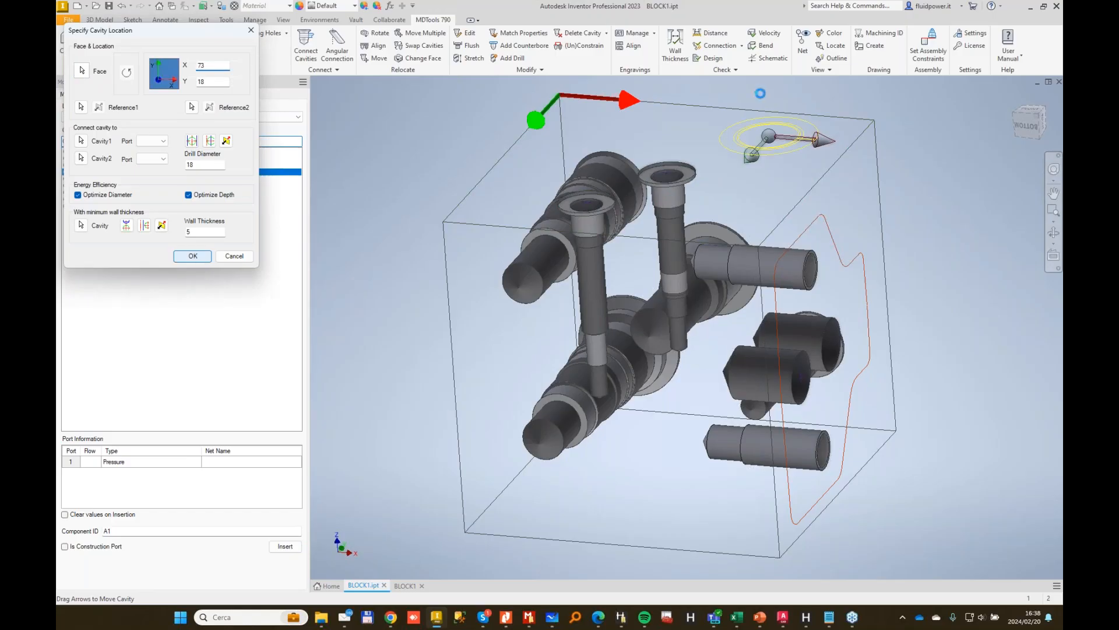
pyautogui.click(768, 136)
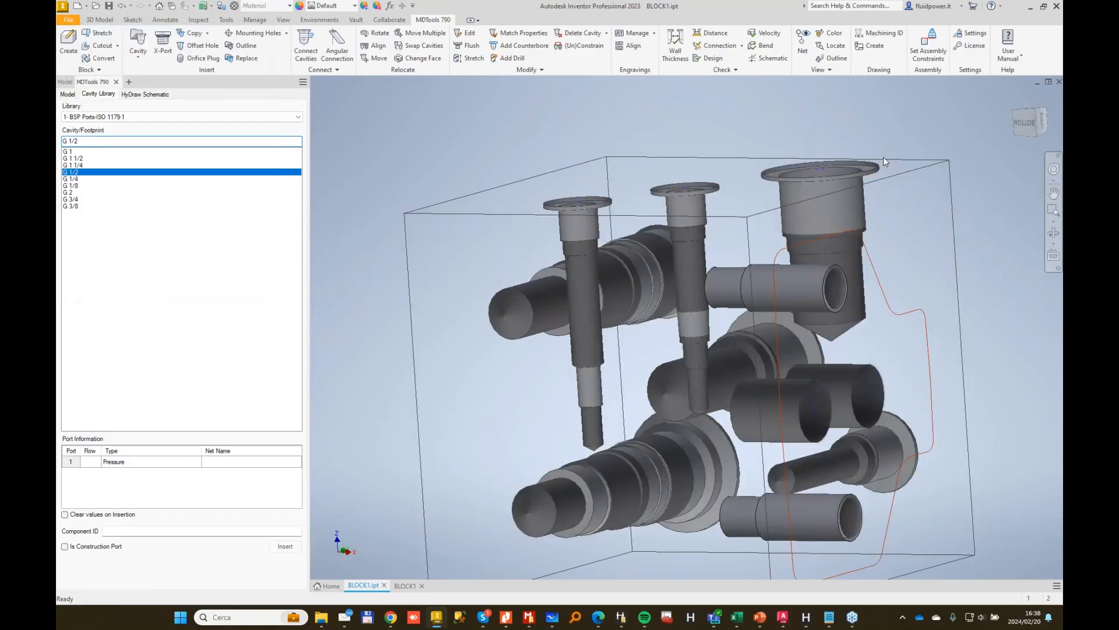
# Shorten the drill of the G 1/2 port with the Stretch command.
pyautogui.click(475, 57)
pyautogui.click(587, 327)
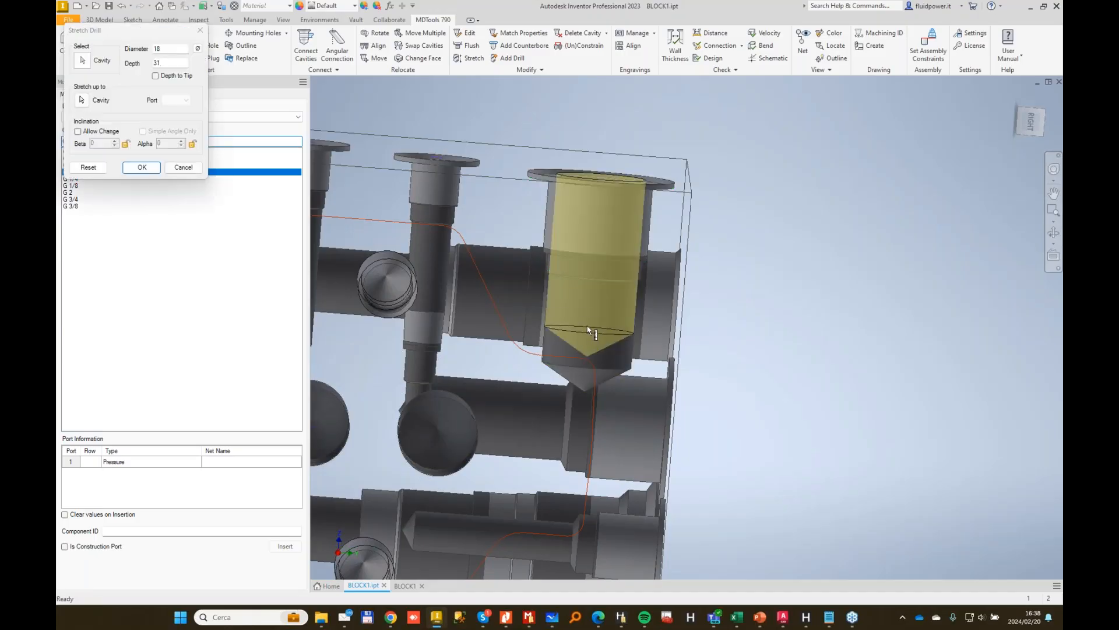
pyautogui.click(590, 304)
pyautogui.click(143, 167)
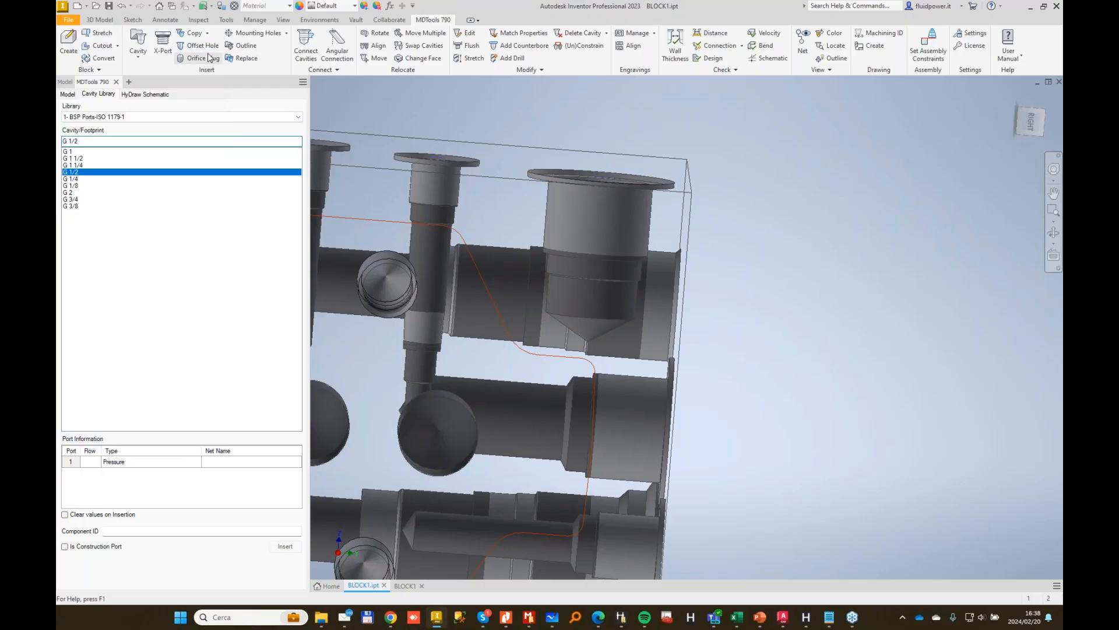
# Insert the G 1/4 INSERT orifice plug from the Orifice Plugs library into the G 1/2 port, merged with the cavity, and accept the machining sequence.
pyautogui.click(195, 59)
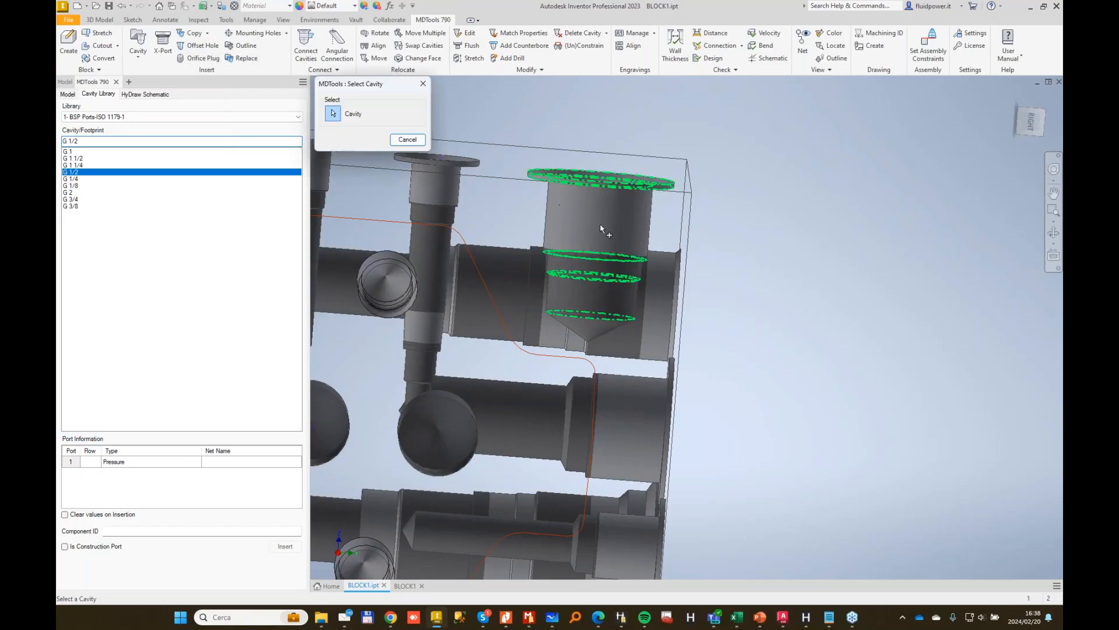
pyautogui.click(499, 200)
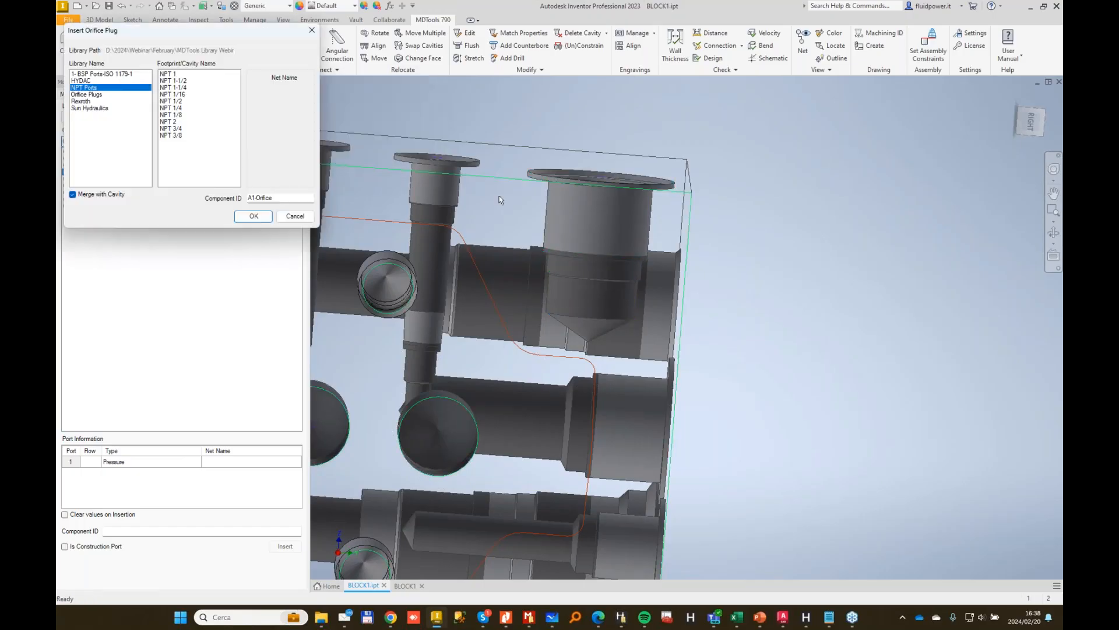
pyautogui.click(90, 95)
pyautogui.click(176, 74)
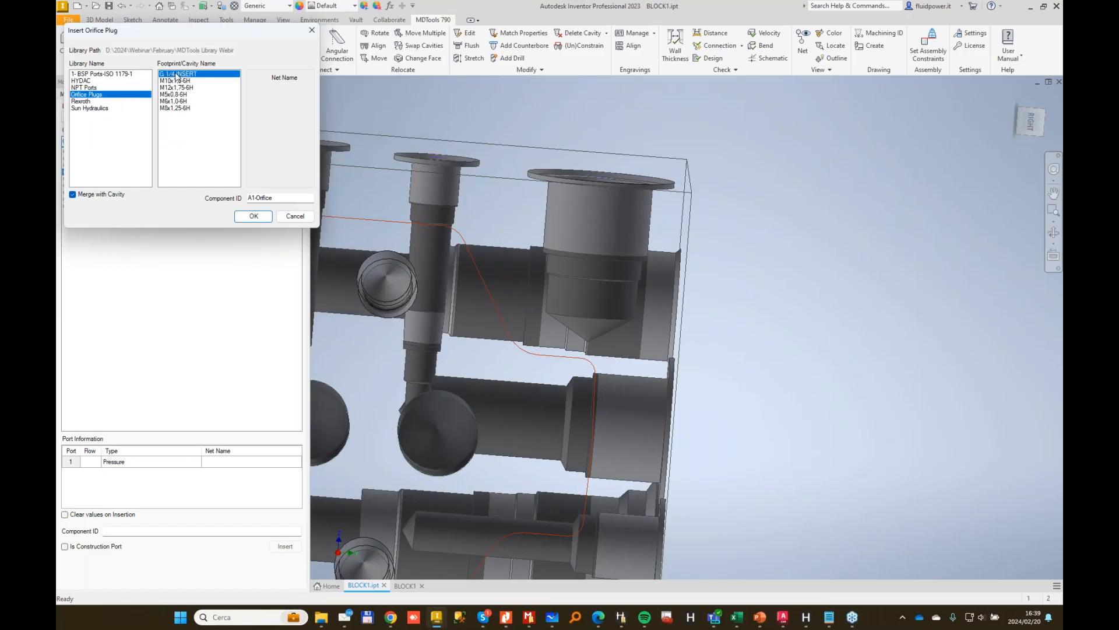
pyautogui.click(249, 218)
pyautogui.click(209, 141)
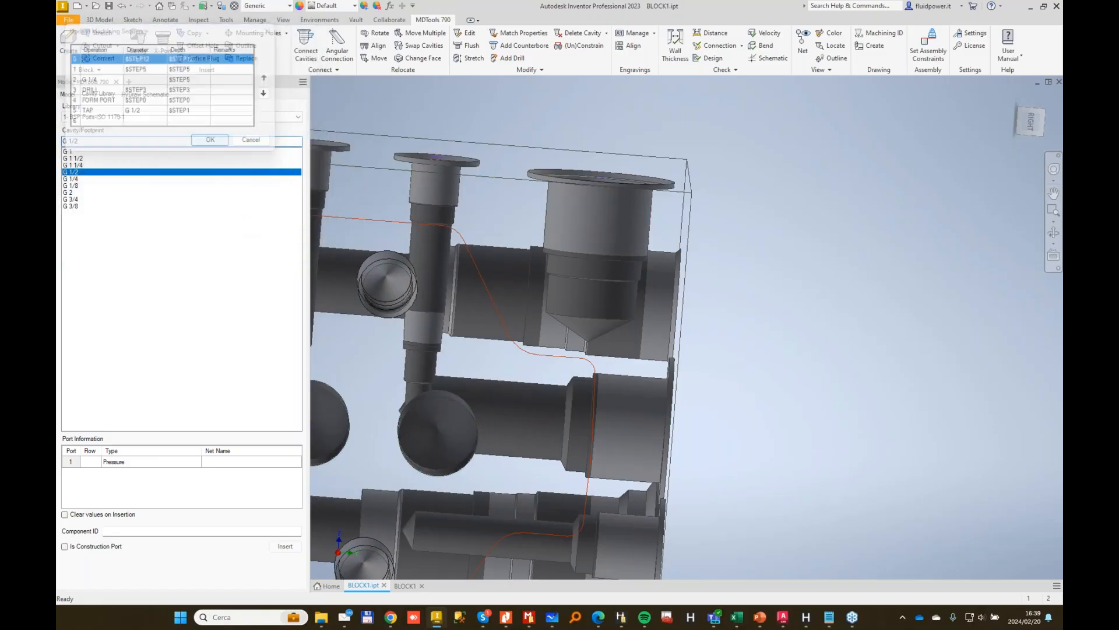
# Edit the merged orifice plug cavity to give port 1 the net name A and port 2 the net name B.
pyautogui.keyDown('shift'); pyautogui.moveTo(866, 246); pyautogui.dragTo(695, 268, button='middle'); pyautogui.keyUp('shift')
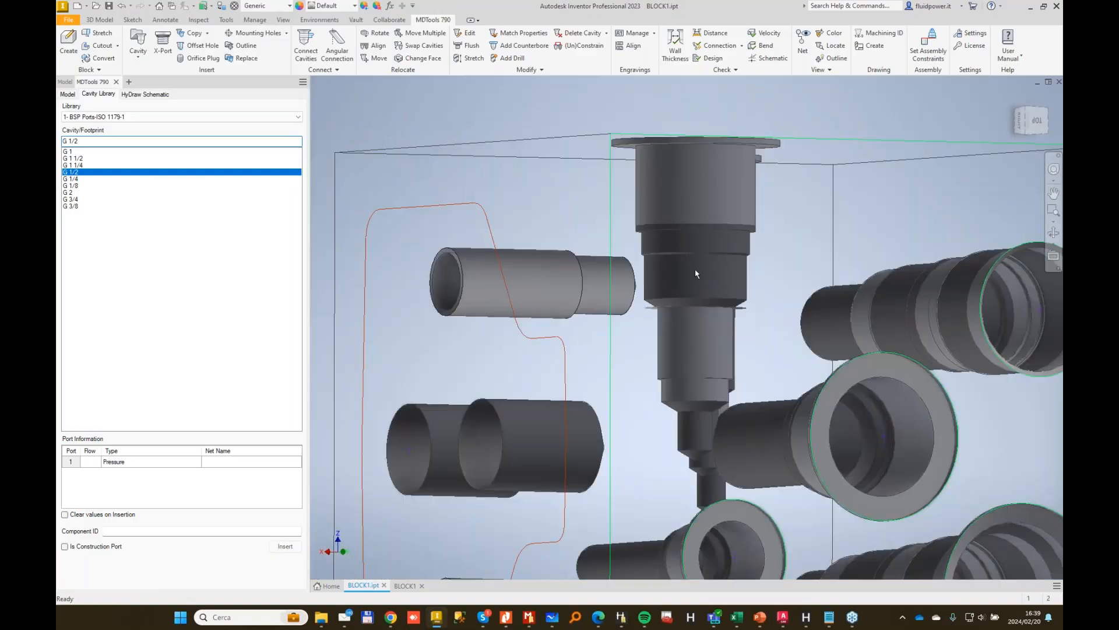
pyautogui.click(472, 36)
pyautogui.click(691, 192)
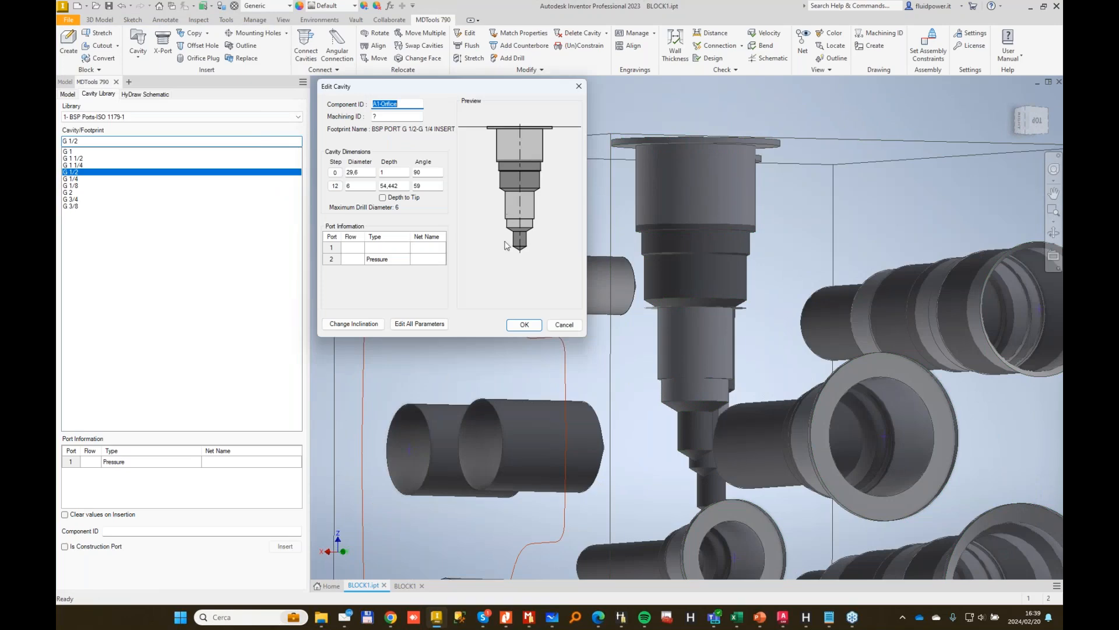
pyautogui.click(435, 259)
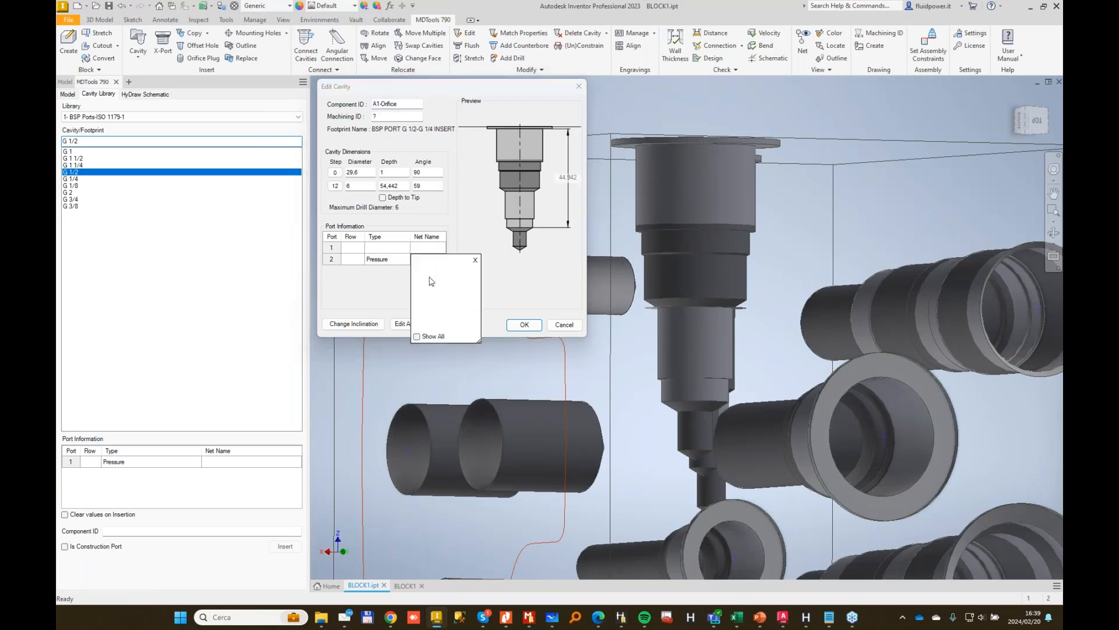
pyautogui.write('A')
pyautogui.click(427, 260)
pyautogui.write('B')
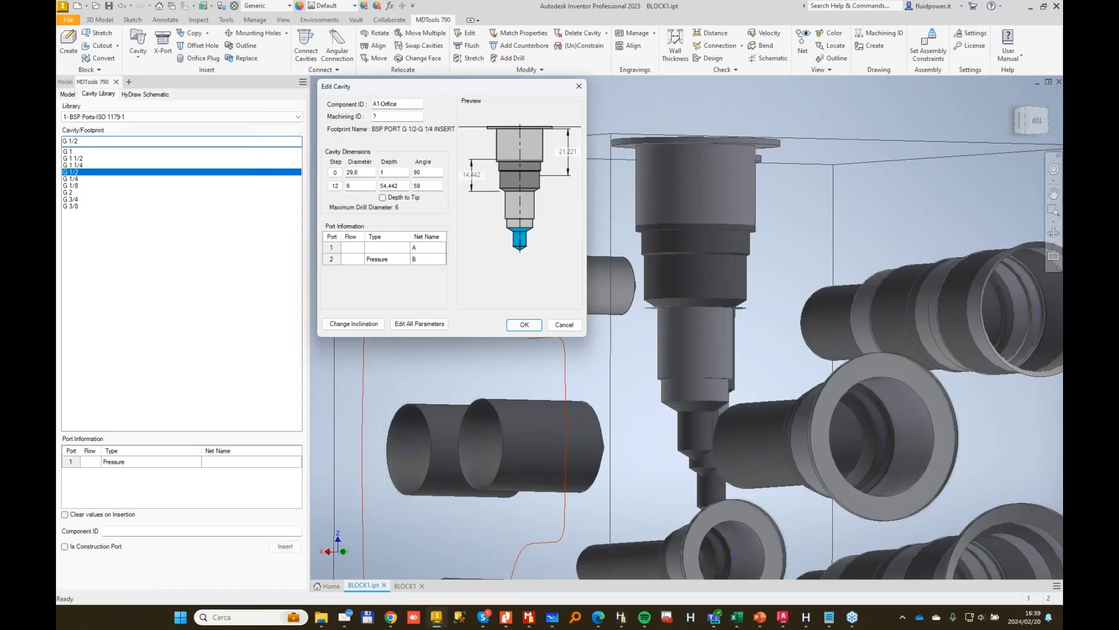
pyautogui.press('Return')
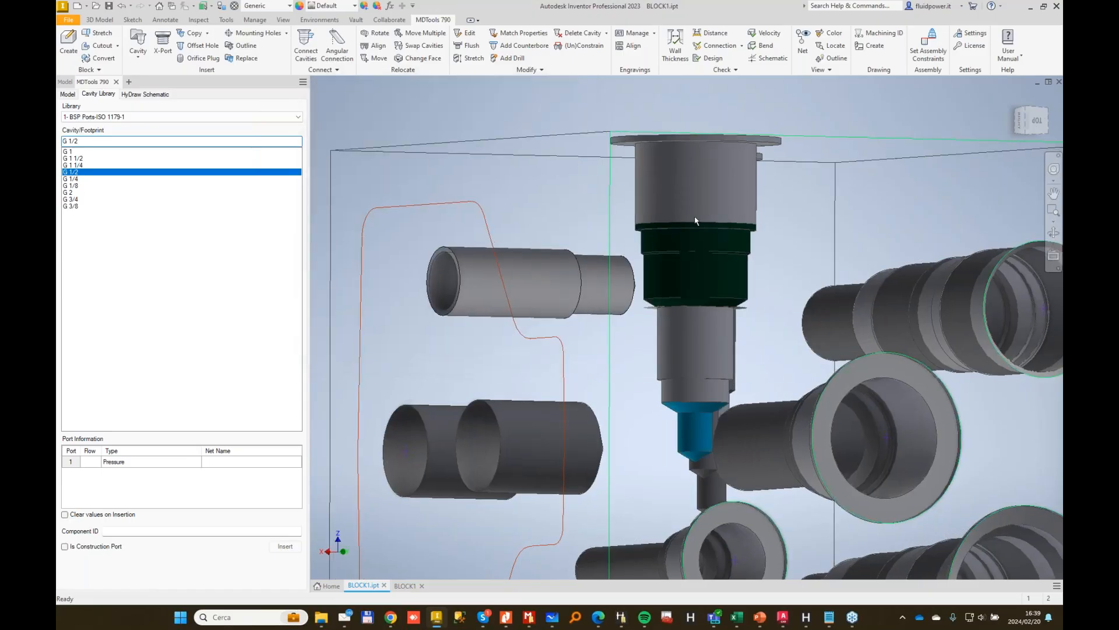
pyautogui.press('F6')
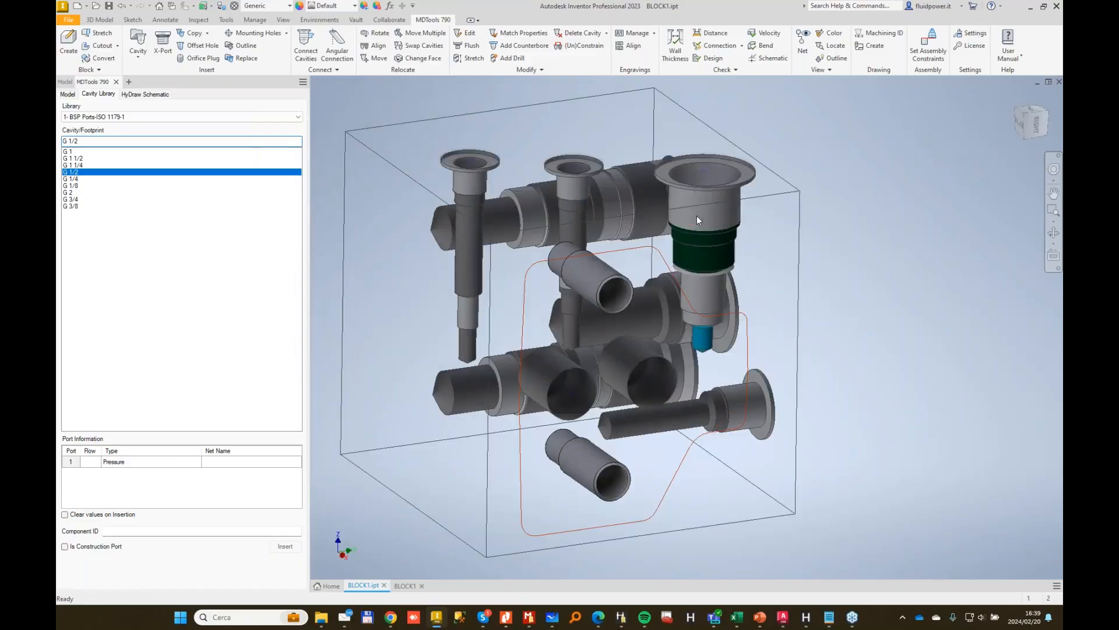
# Edit all parameters of the merged A1 orifice plug cavity and sink the orifice plug to a step 3 depth of 22.
pyautogui.click(461, 35)
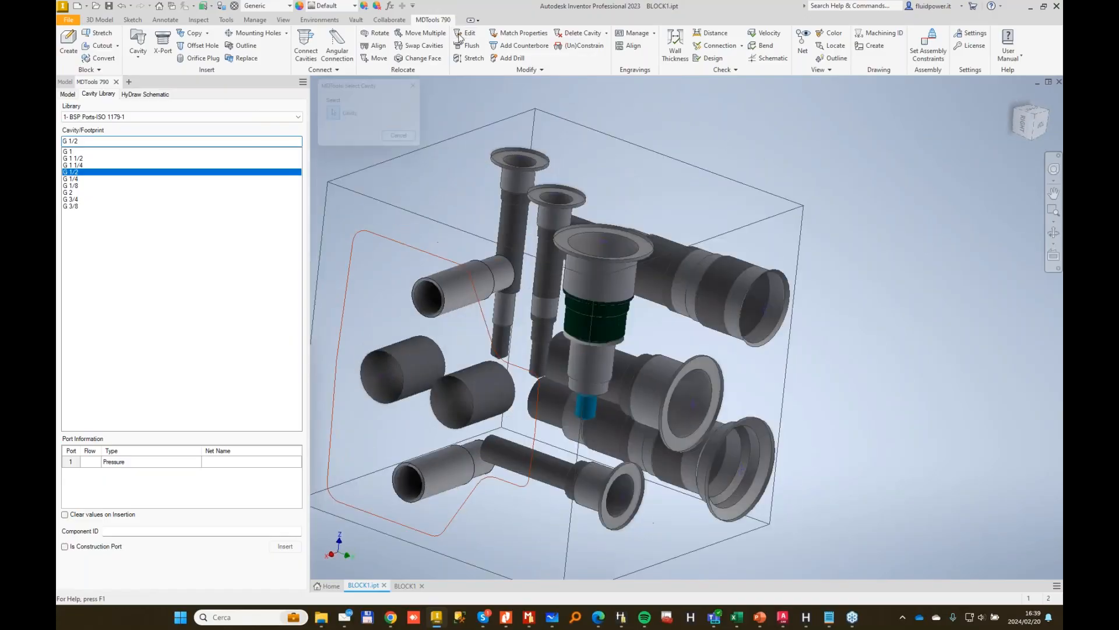
pyautogui.click(606, 259)
pyautogui.click(421, 324)
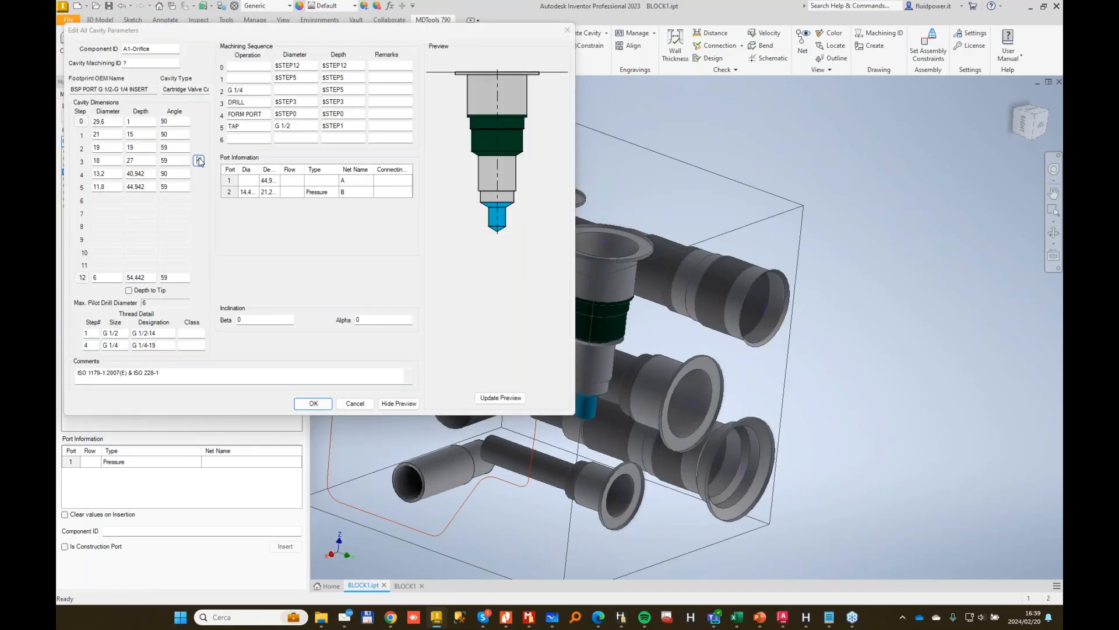
pyautogui.click(199, 161)
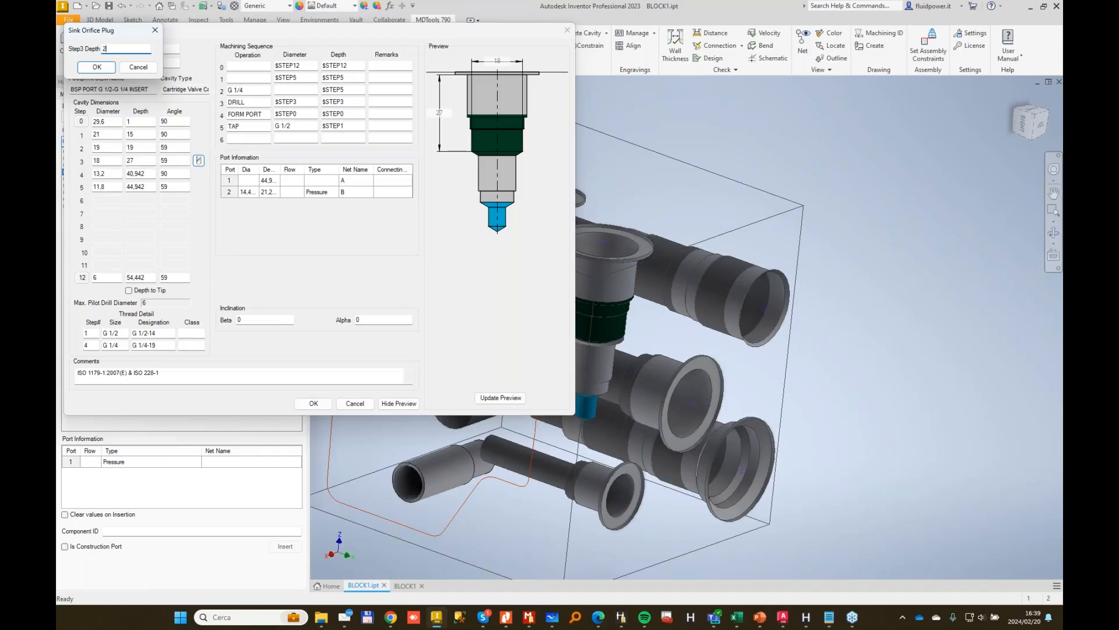
pyautogui.write('22')
pyautogui.press('Return')
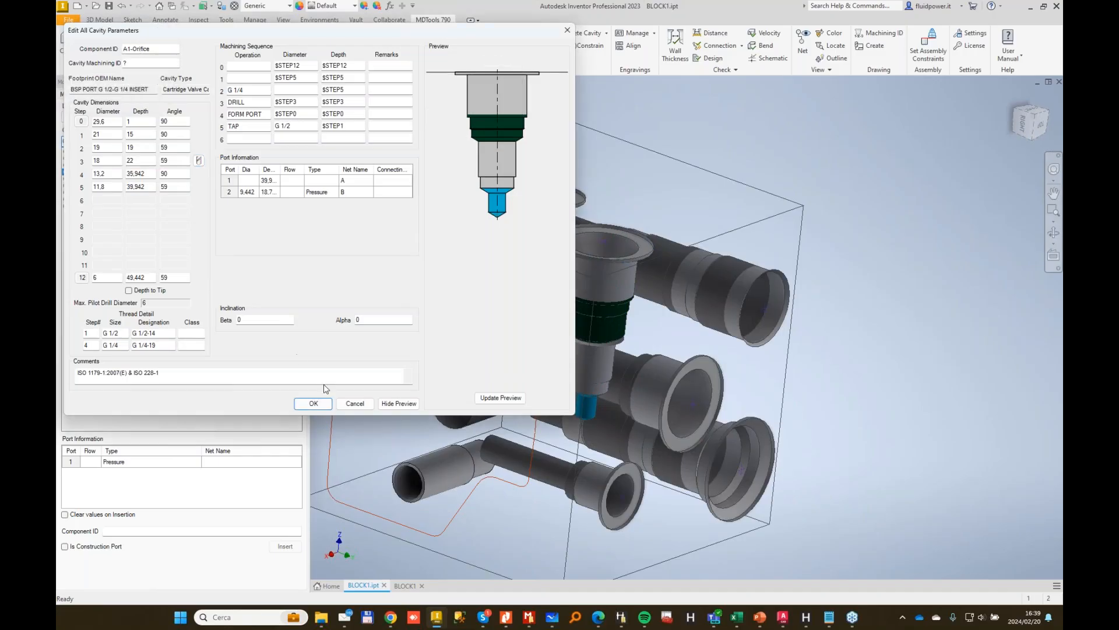
pyautogui.click(313, 403)
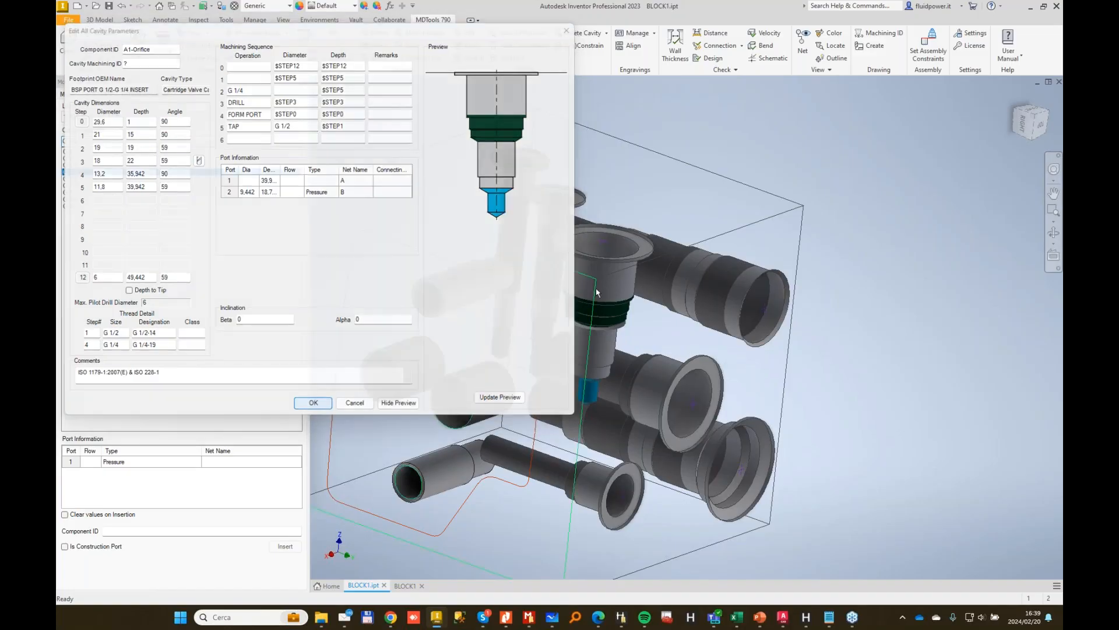
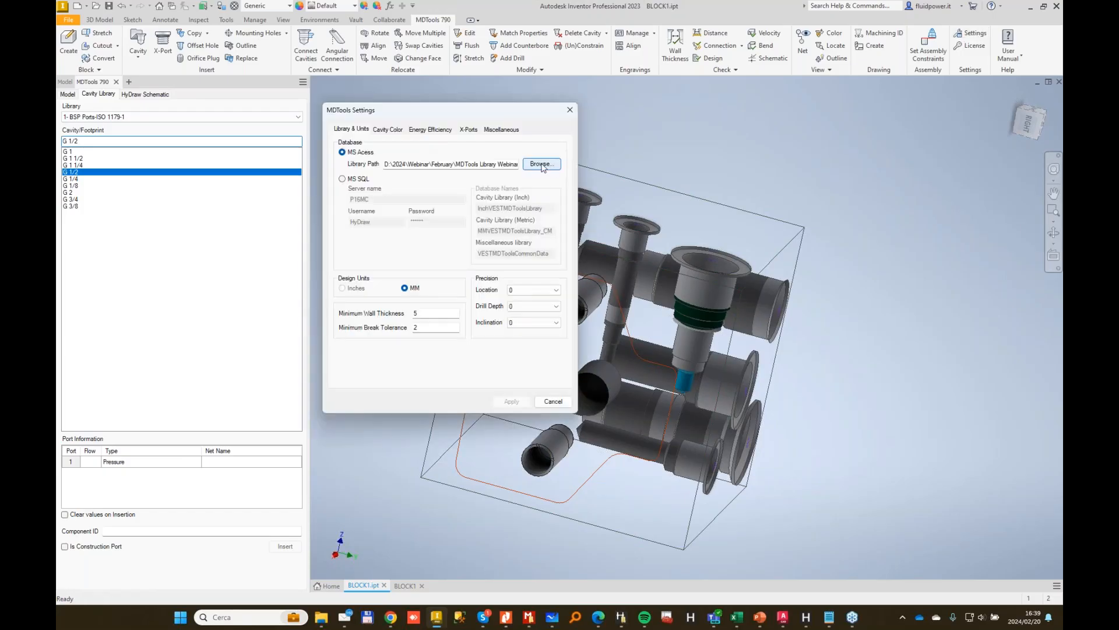
# Change the MDTools library database from MS Access to MS SQL and apply the settings.
pyautogui.click(357, 179)
pyautogui.click(516, 401)
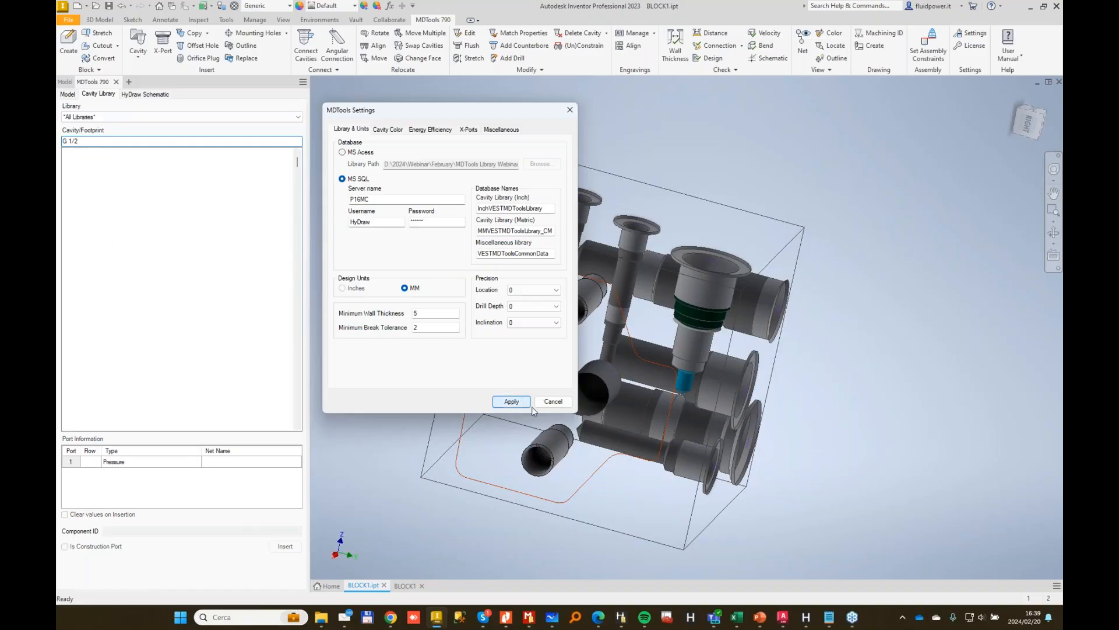
pyautogui.click(553, 402)
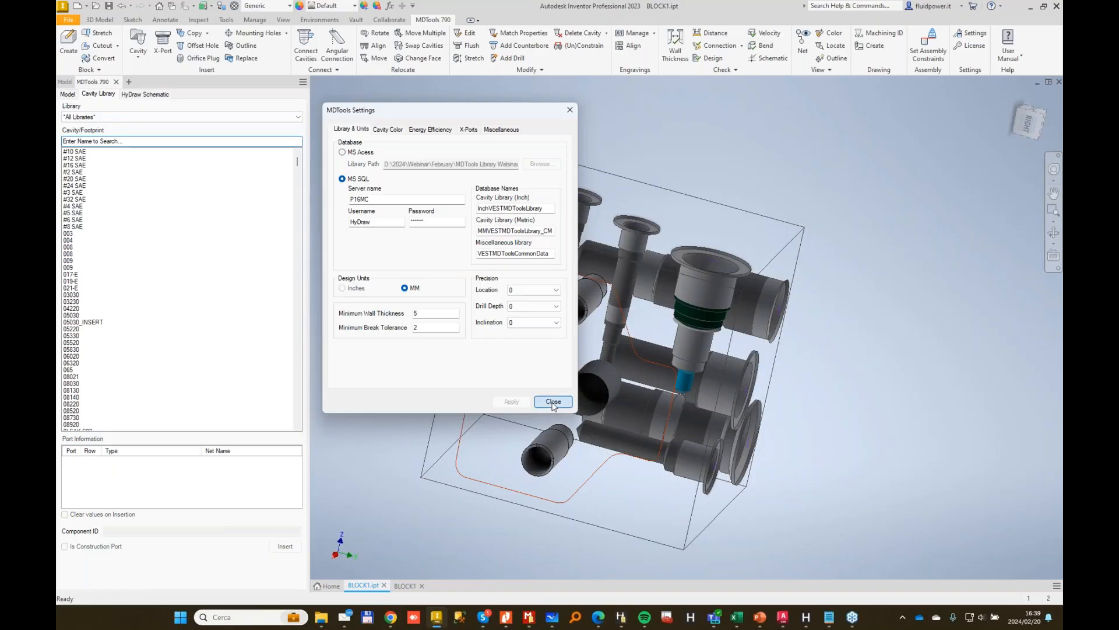
# Insert the VUI14X cavity from the 0-BSP PLUGS library with component ID CV on the block's upper face.
pyautogui.click(140, 117)
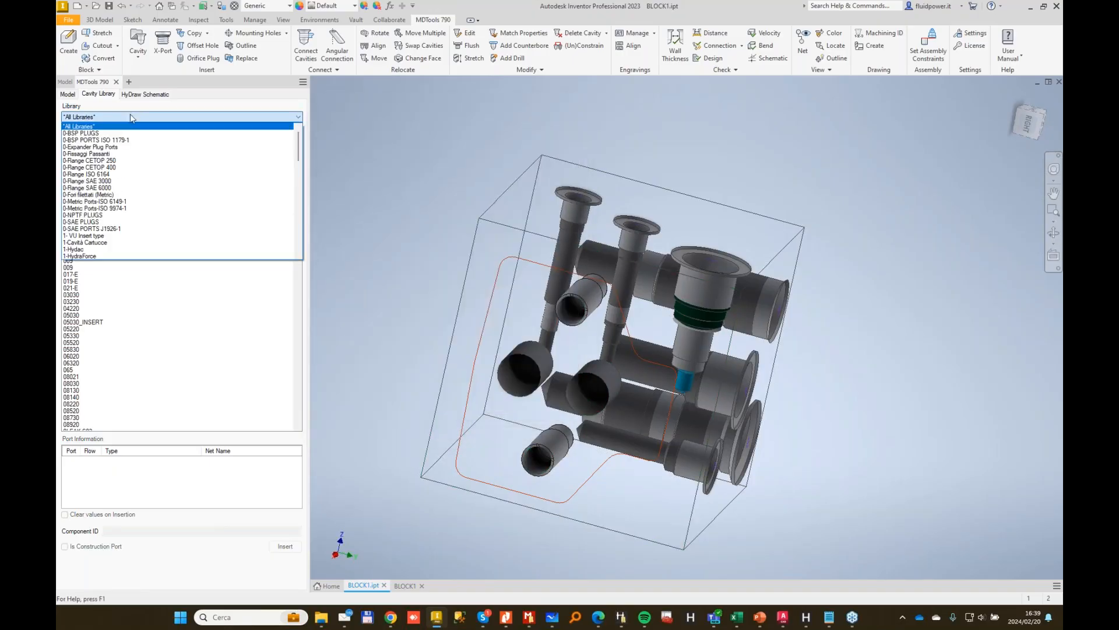
pyautogui.click(97, 134)
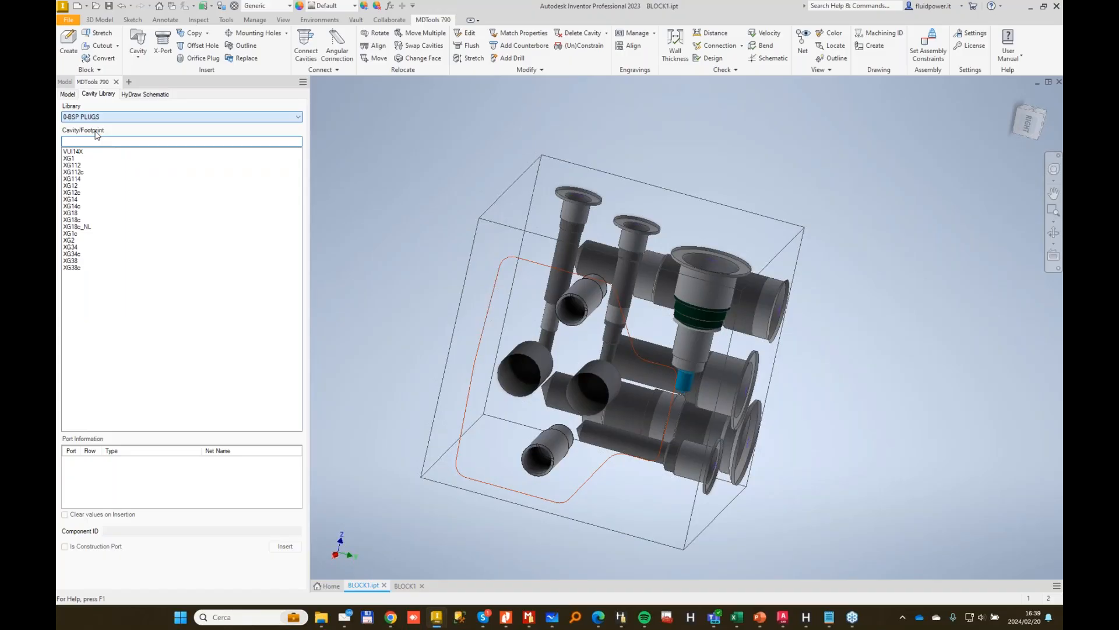
pyautogui.click(77, 151)
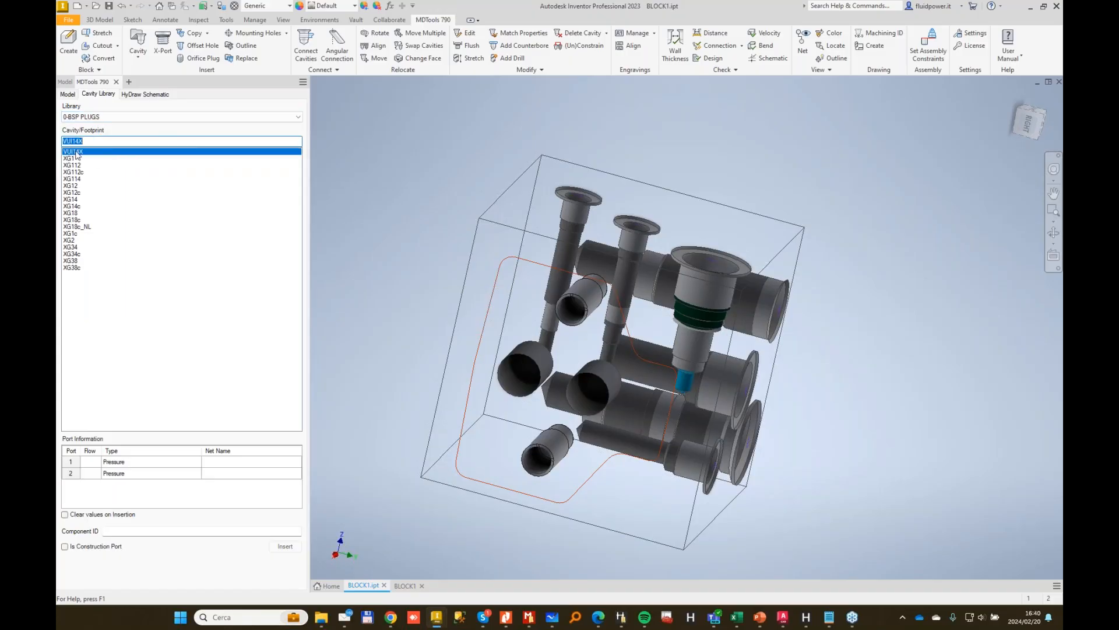
pyautogui.click(131, 531)
pyautogui.write('CV')
pyautogui.click(285, 546)
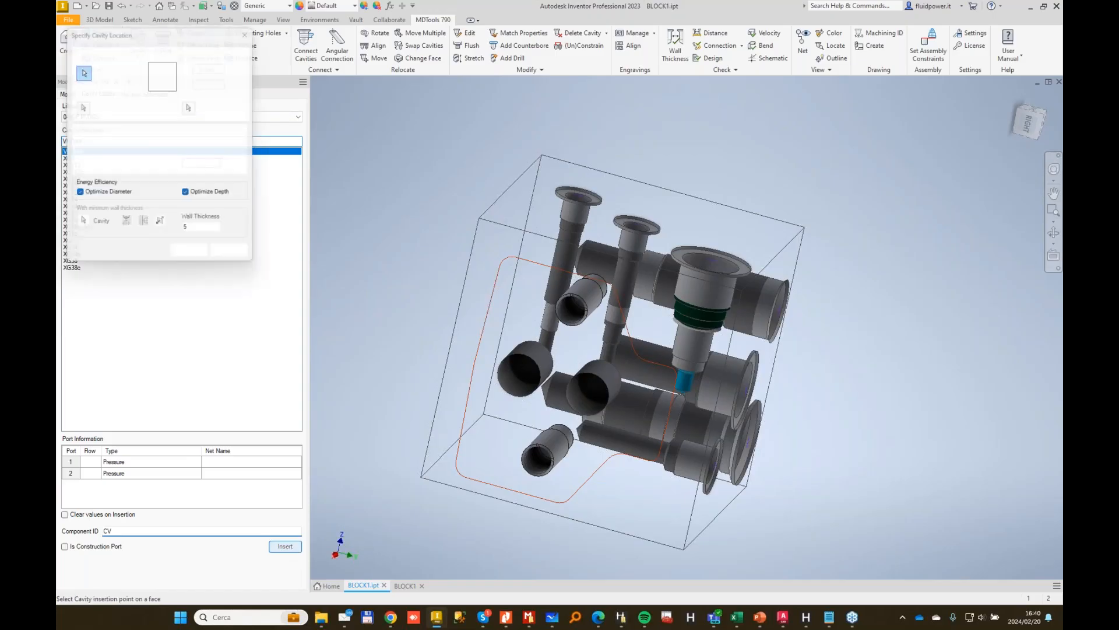
pyautogui.click(681, 218)
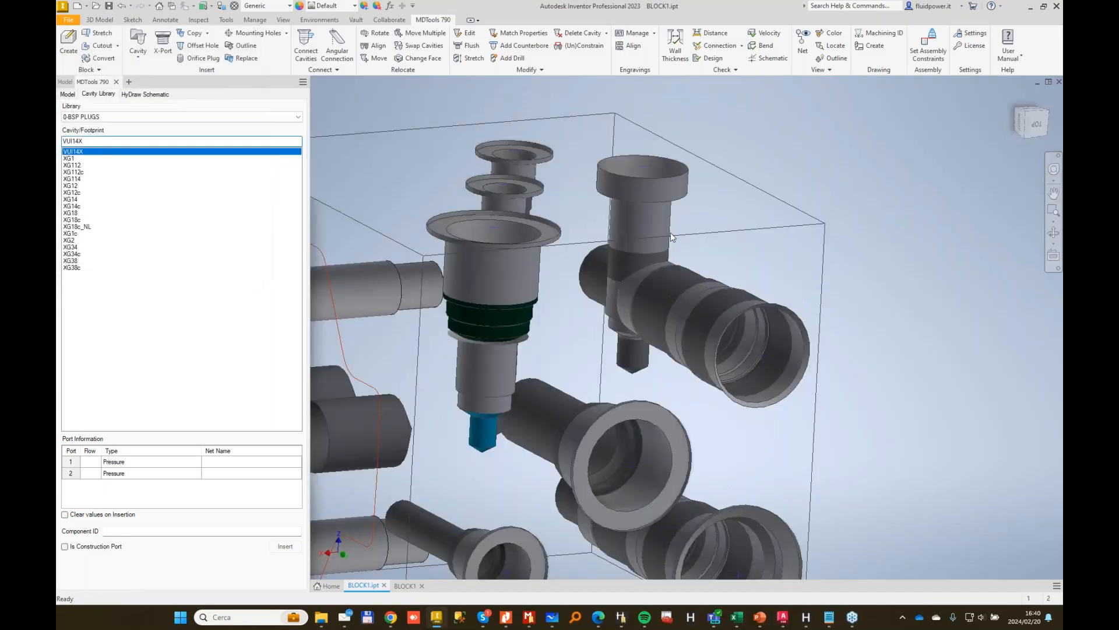
# Edit all parameters of the CV cavity to give port 1 the net name A and port 2 the net name B.
pyautogui.keyDown('shift'); pyautogui.moveTo(766, 259); pyautogui.dragTo(935, 205, button='middle'); pyautogui.keyUp('shift')
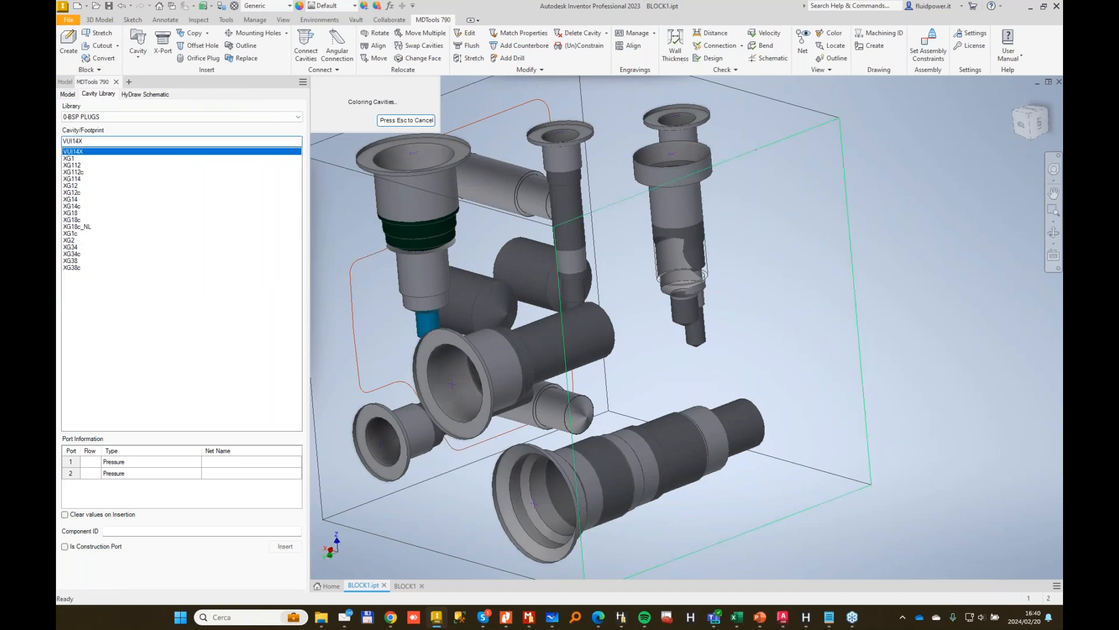
pyautogui.scroll(3, 684, 244)
pyautogui.keyDown('shift'); pyautogui.moveTo(752, 228); pyautogui.dragTo(652, 239, button='middle'); pyautogui.keyUp('shift')
pyautogui.scroll(-2, 747, 229)
pyautogui.scroll(-2, 695, 229)
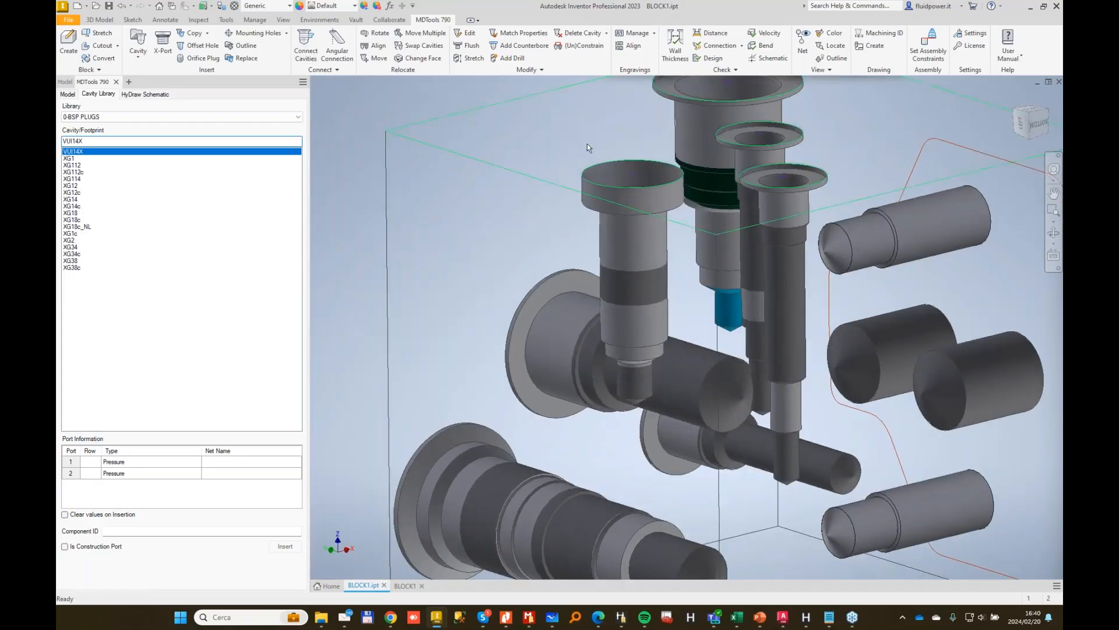
pyautogui.keyDown('shift'); pyautogui.moveTo(586, 143); pyautogui.dragTo(529, 435, button='middle'); pyautogui.keyUp('shift')
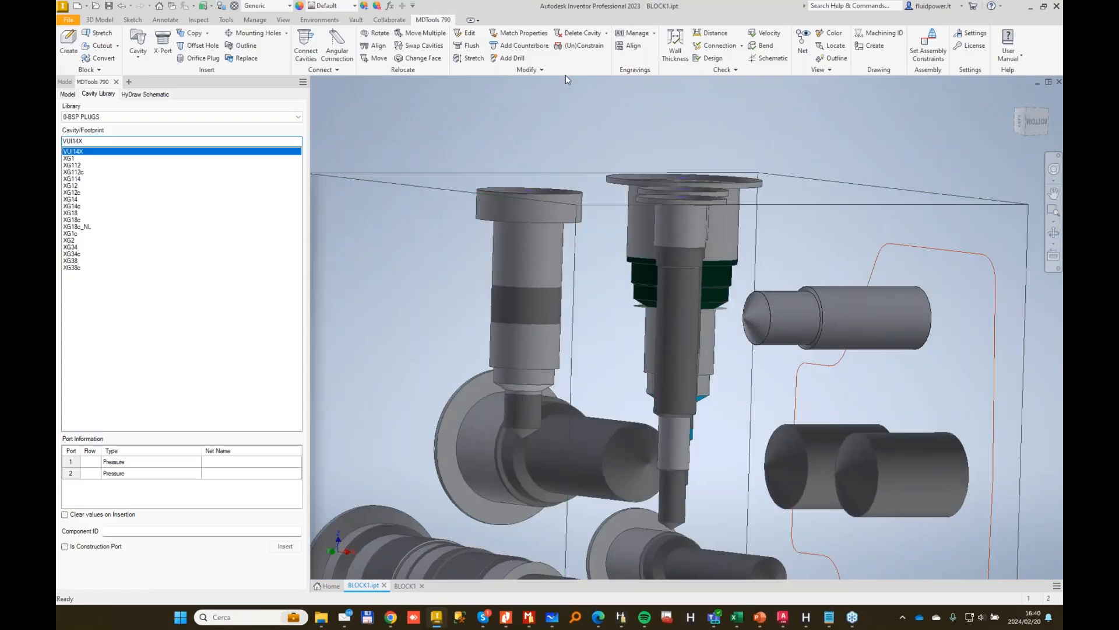
pyautogui.click(468, 33)
pyautogui.click(519, 239)
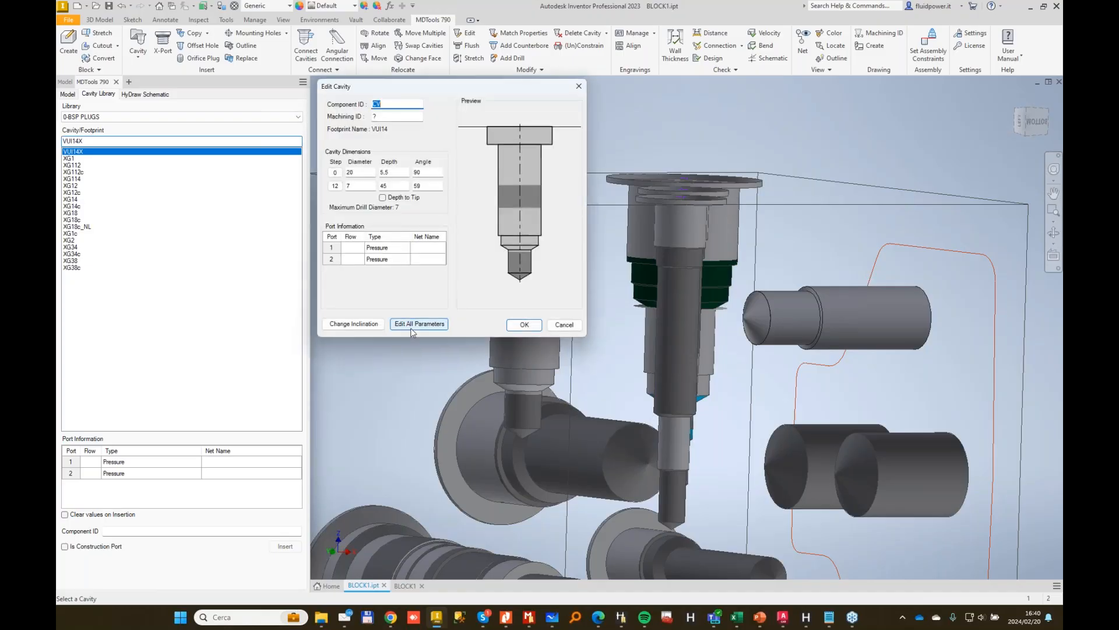
pyautogui.click(416, 327)
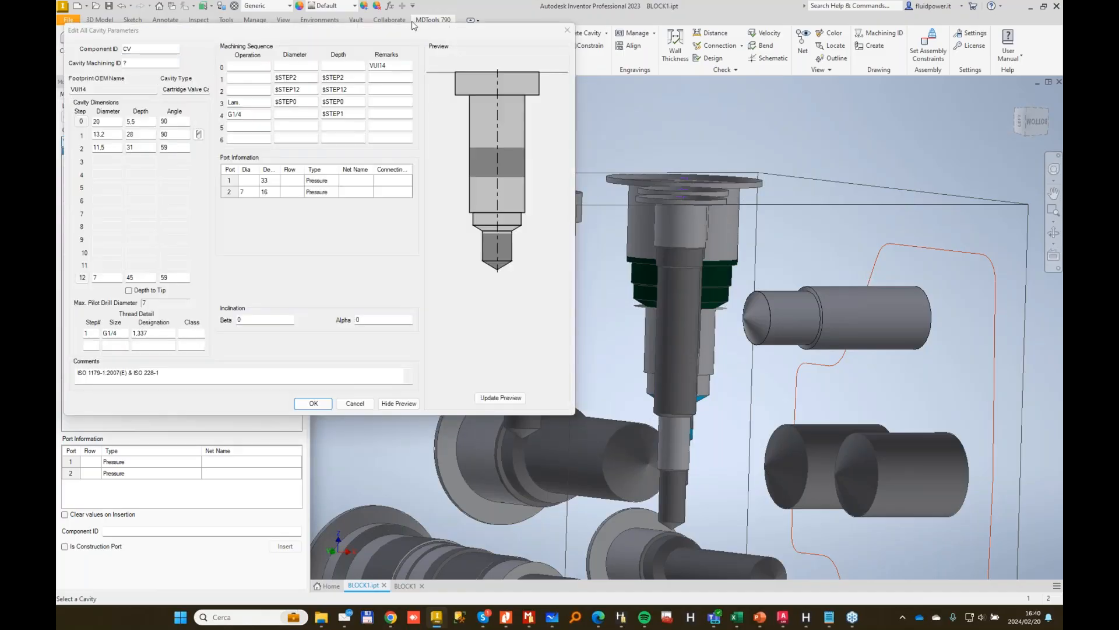
pyautogui.moveTo(416, 31); pyautogui.dragTo(798, 56)
pyautogui.click(1039, 416)
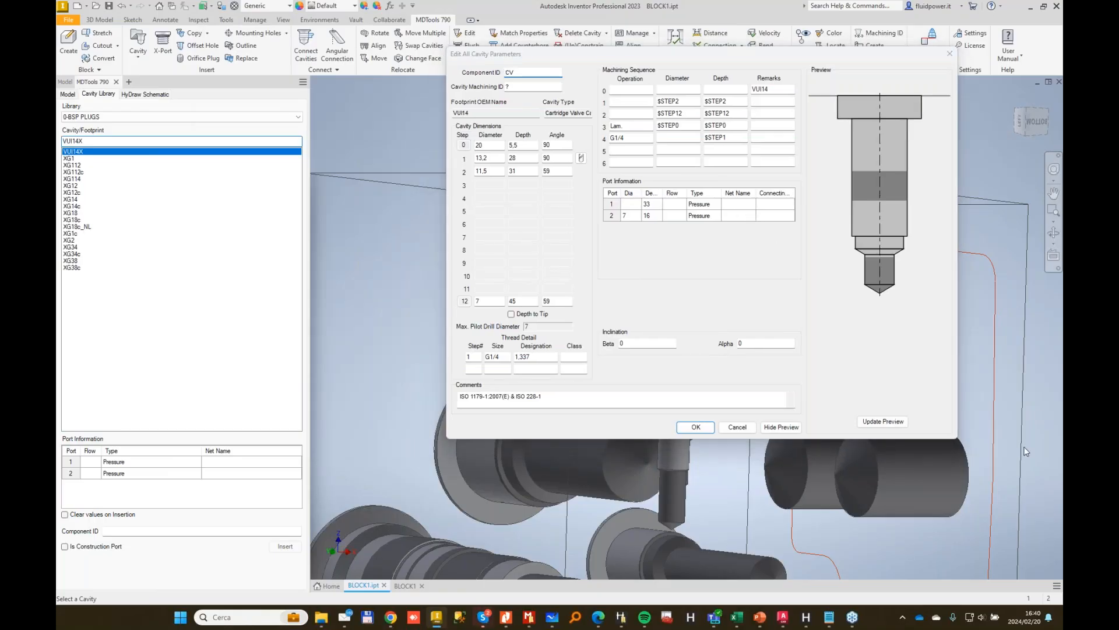
pyautogui.click(735, 204)
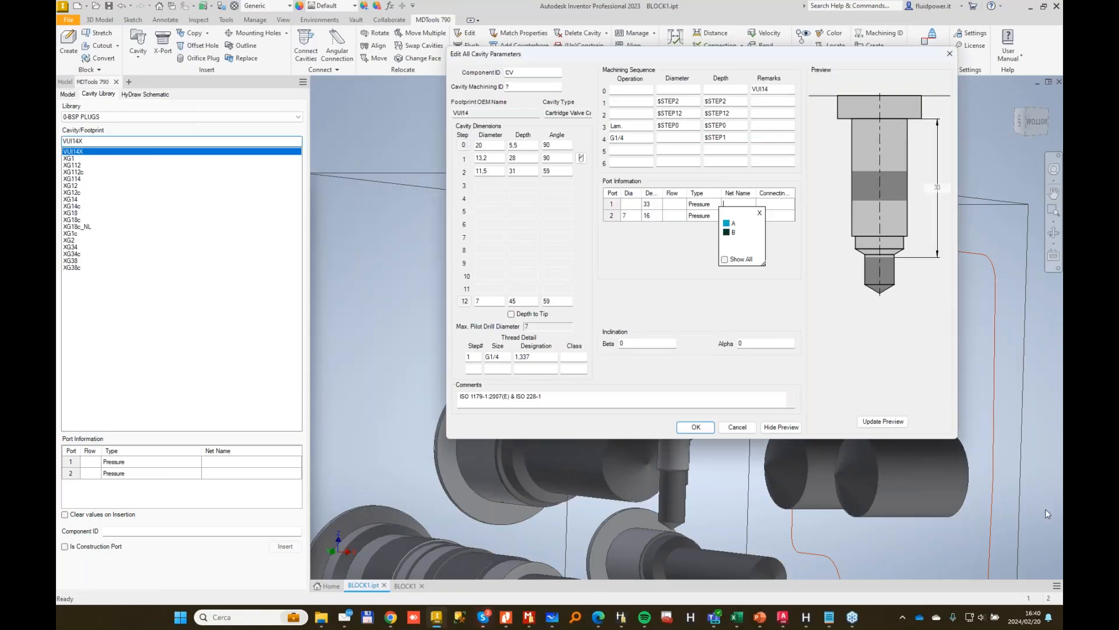
pyautogui.click(732, 223)
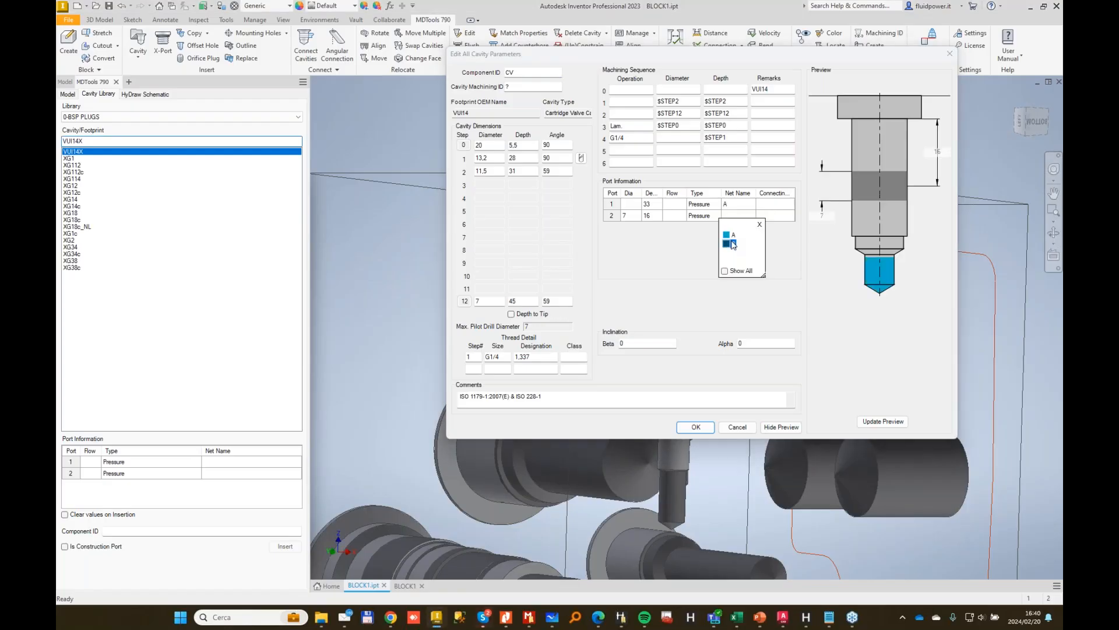
pyautogui.click(733, 243)
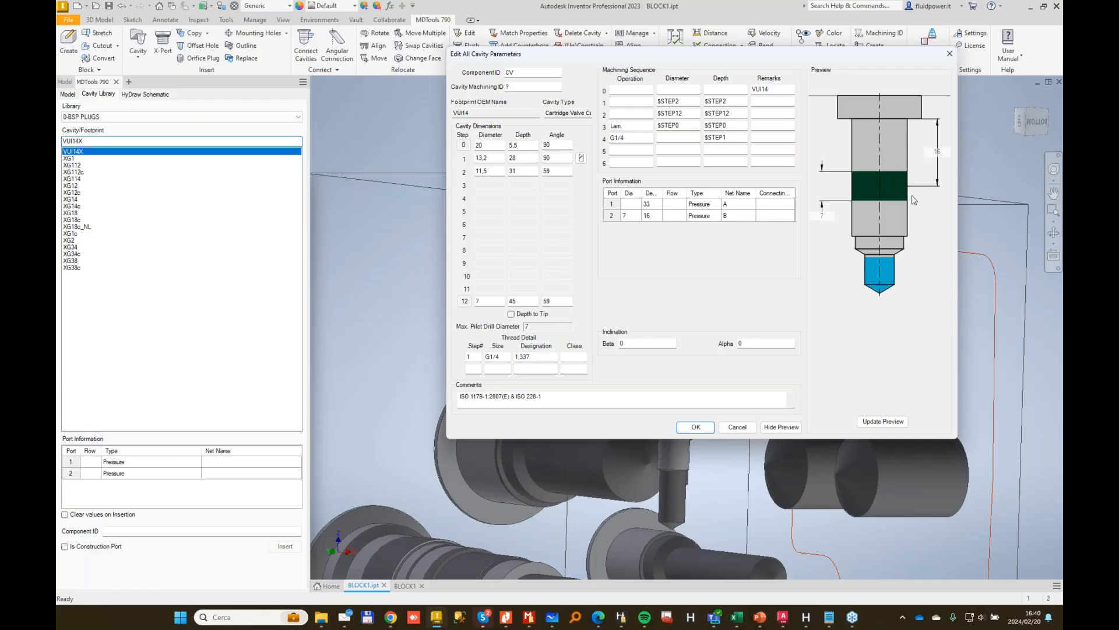
# Stretch step 1 of the CV cavity to a depth of 50.
pyautogui.click(582, 159)
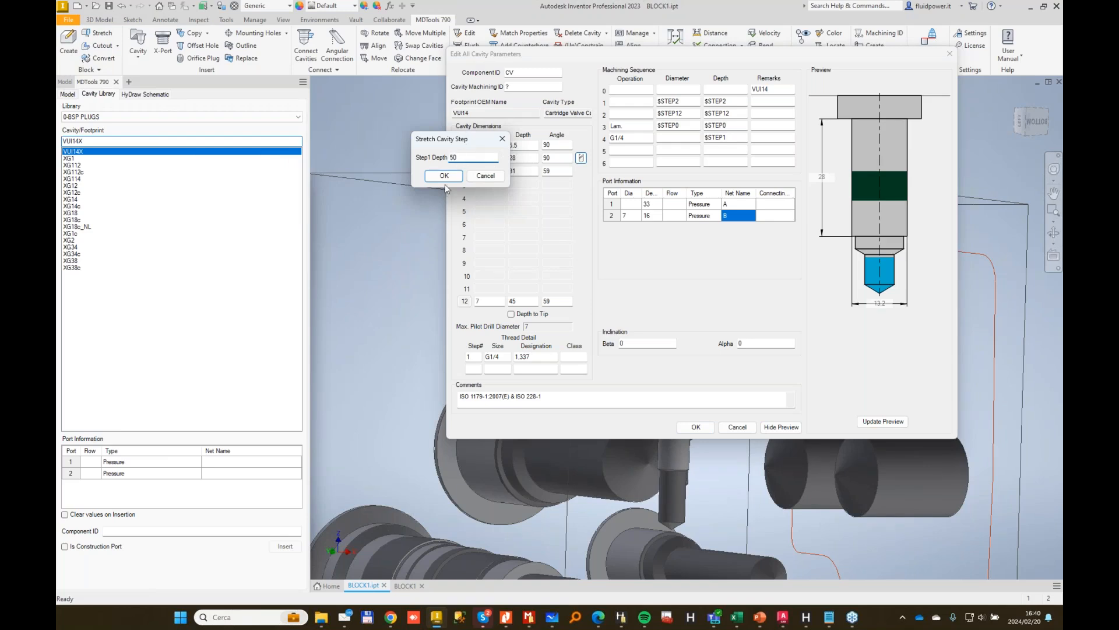
pyautogui.write('50')
pyautogui.click(444, 175)
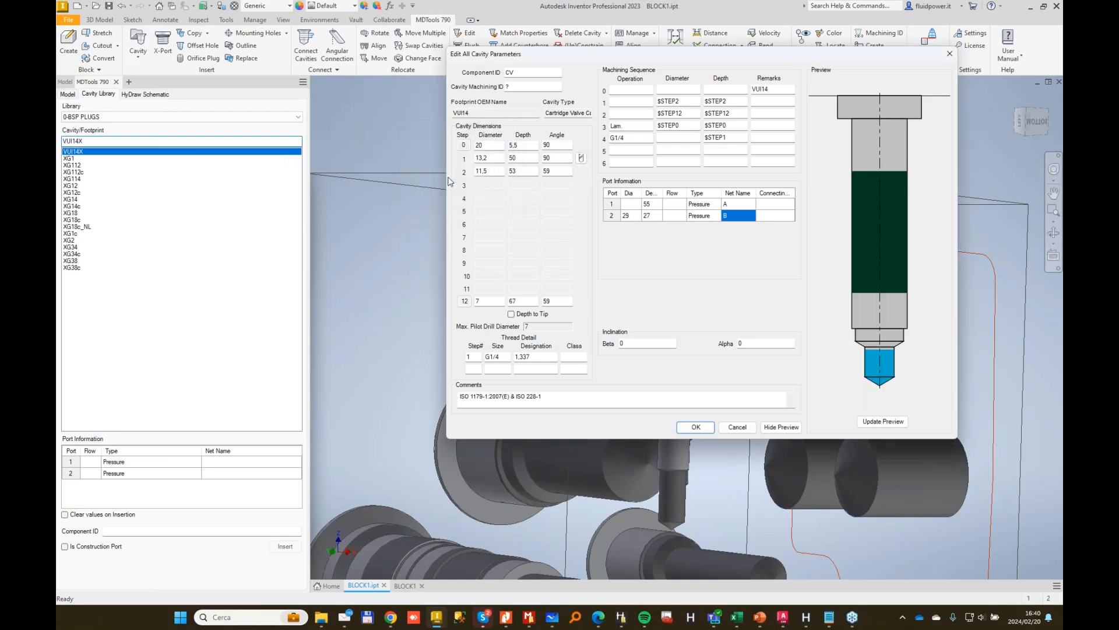
# Stretch step 1 of the CV cavity to a depth of 35 and accept the cavity parameters.
pyautogui.click(581, 158)
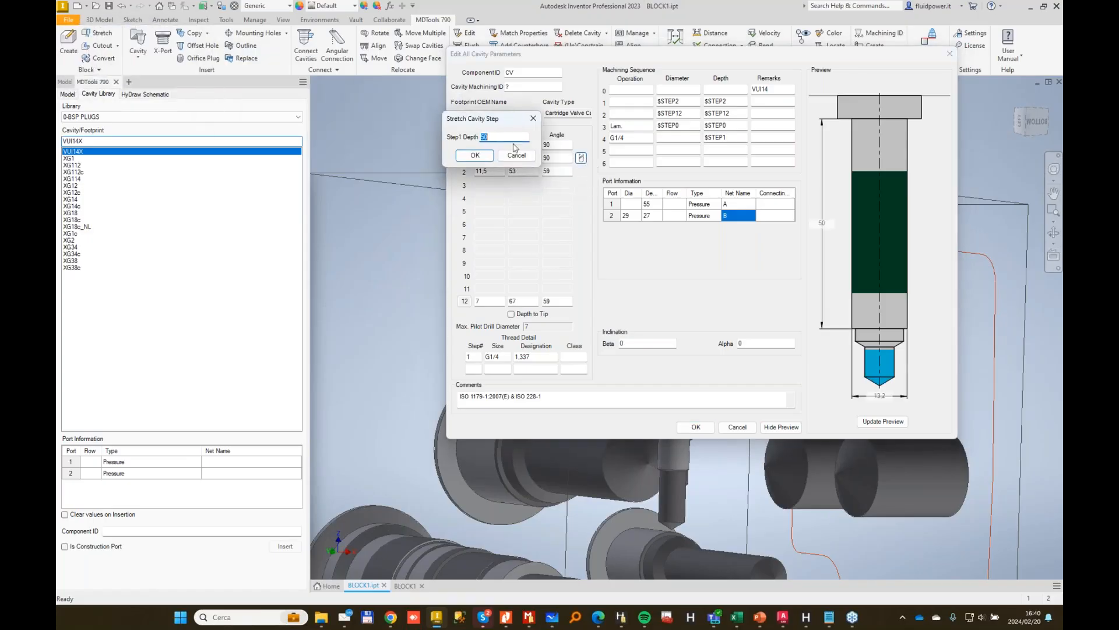
pyautogui.write('35')
pyautogui.press('Return')
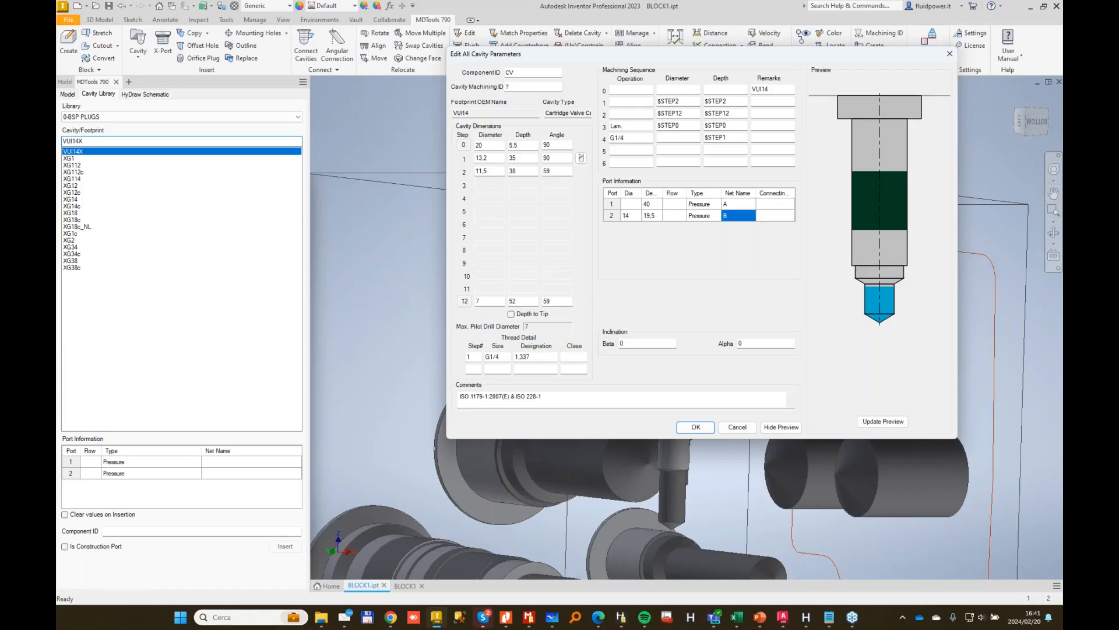
pyautogui.click(691, 430)
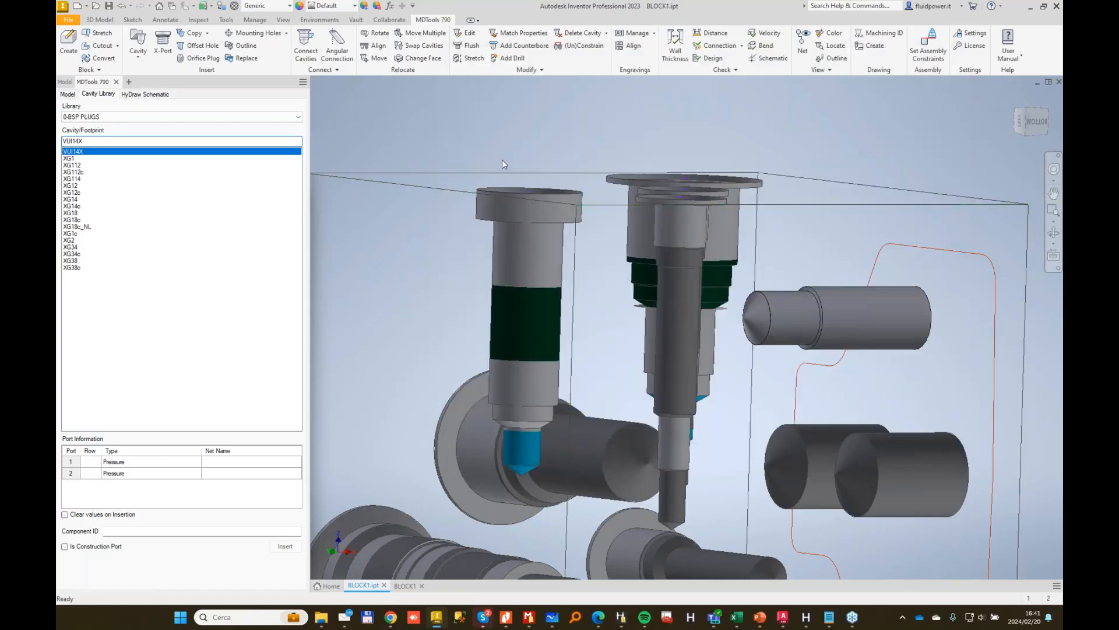
pyautogui.scroll(-3, 527, 170)
pyautogui.keyDown('shift'); pyautogui.moveTo(527, 170); pyautogui.dragTo(774, 186, button='middle'); pyautogui.keyUp('shift')
pyautogui.keyDown('shift'); pyautogui.moveTo(764, 241); pyautogui.dragTo(752, 254, button='middle'); pyautogui.keyUp('shift')
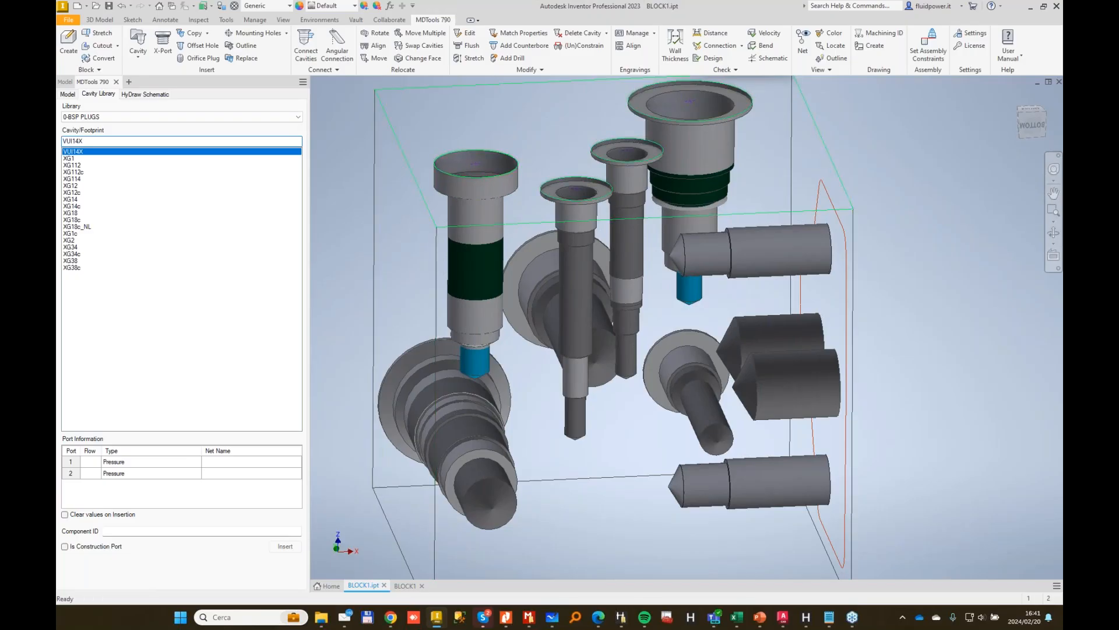
pyautogui.scroll(-2, 865, 152)
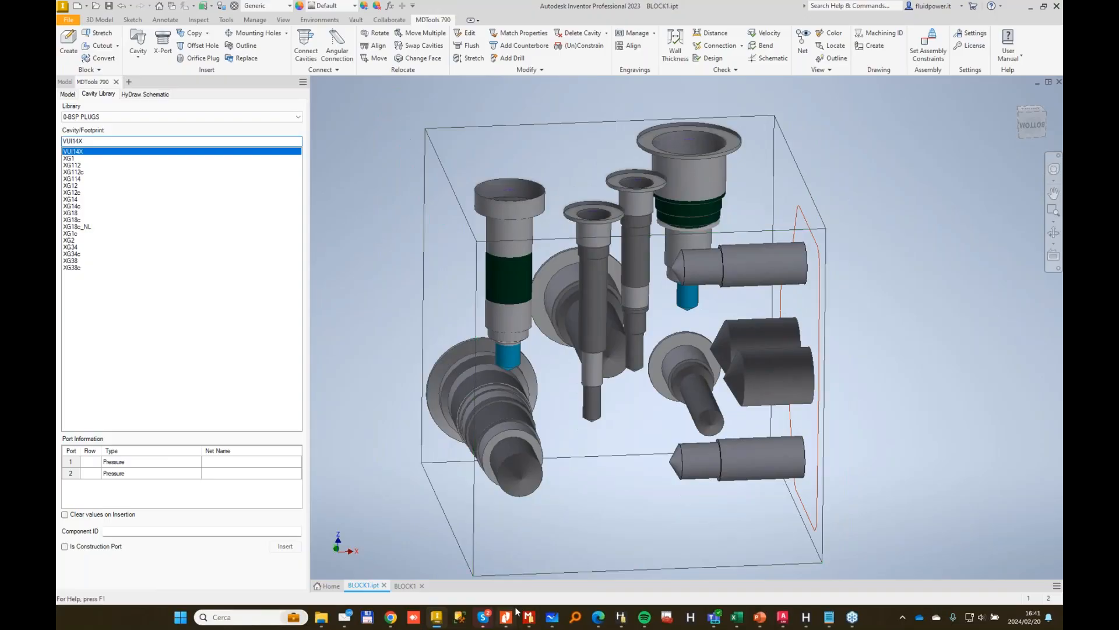
pyautogui.keyDown('shift'); pyautogui.moveTo(852, 250); pyautogui.dragTo(583, 186, button='middle'); pyautogui.keyUp('shift')
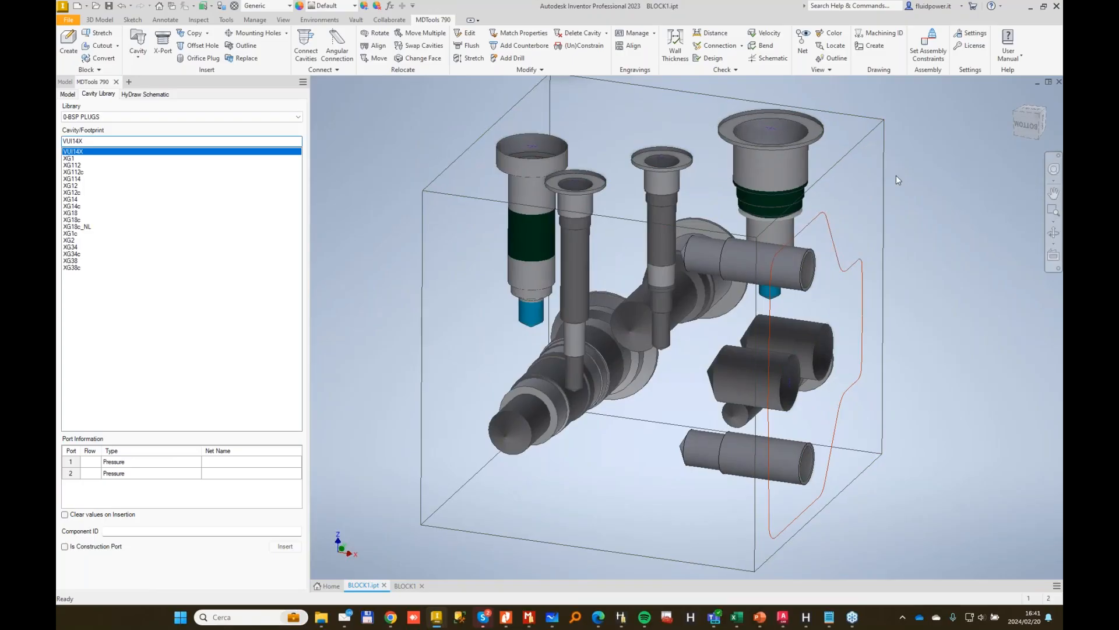
pyautogui.keyDown('shift'); pyautogui.moveTo(899, 180); pyautogui.dragTo(893, 195, button='middle'); pyautogui.keyUp('shift')
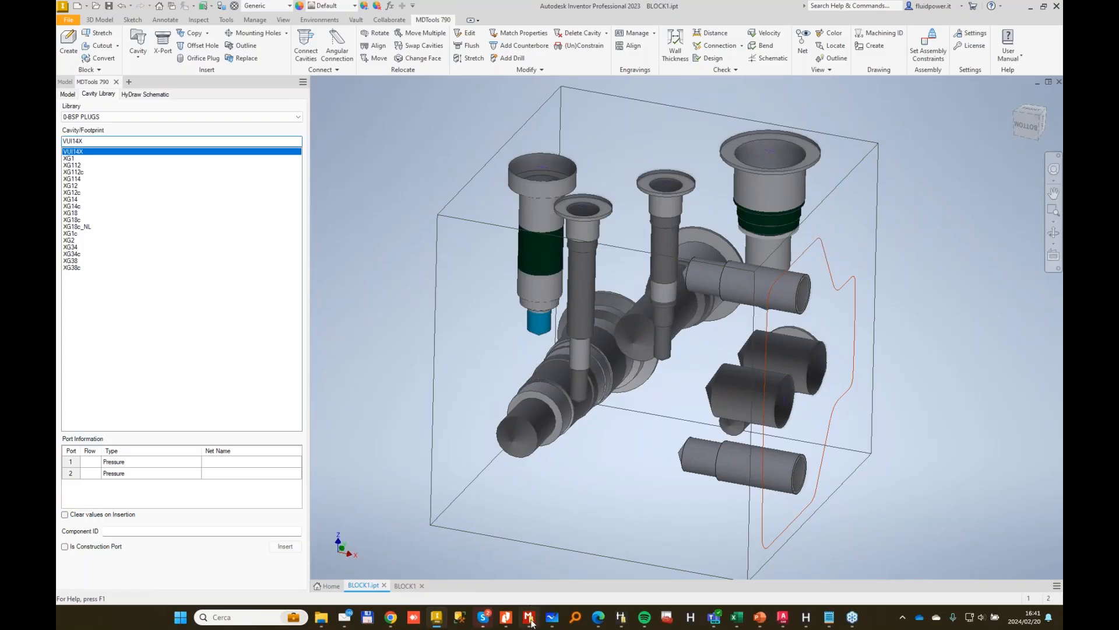
# Switch to MDTools Library Manager and change its database from MS Access to MS SQL.
pyautogui.moveTo(529, 616)
pyautogui.click(539, 561)
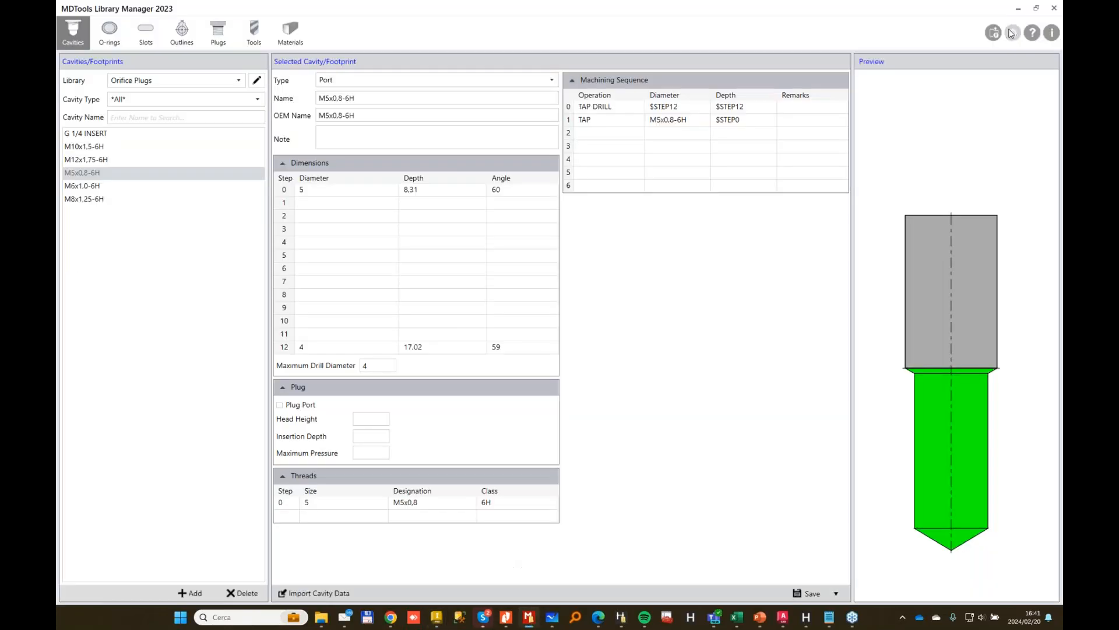
pyautogui.click(1012, 32)
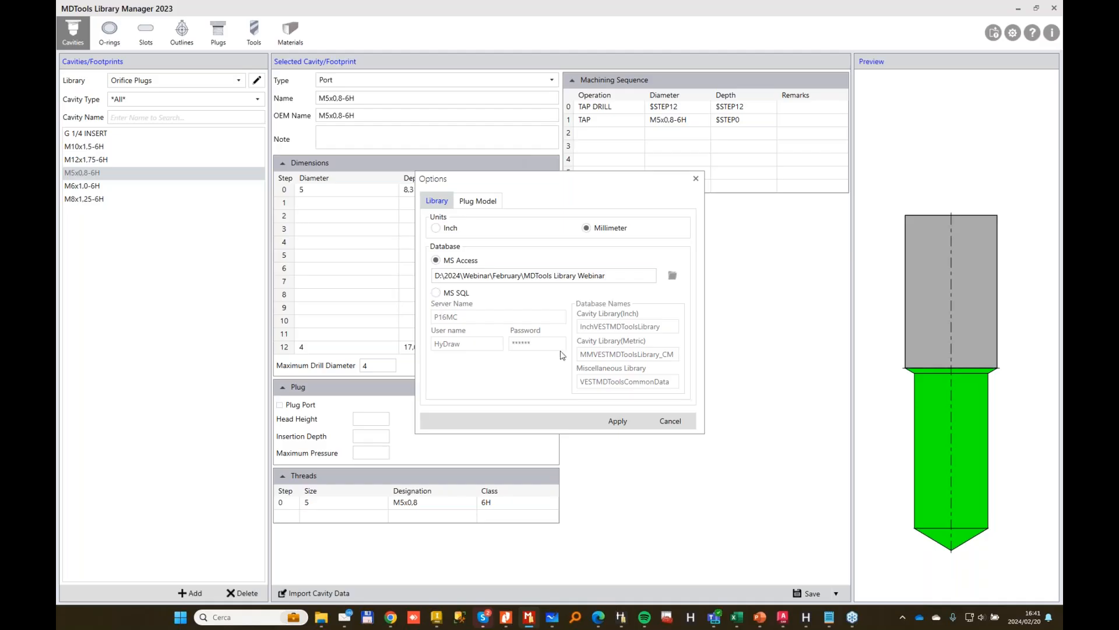
pyautogui.click(435, 292)
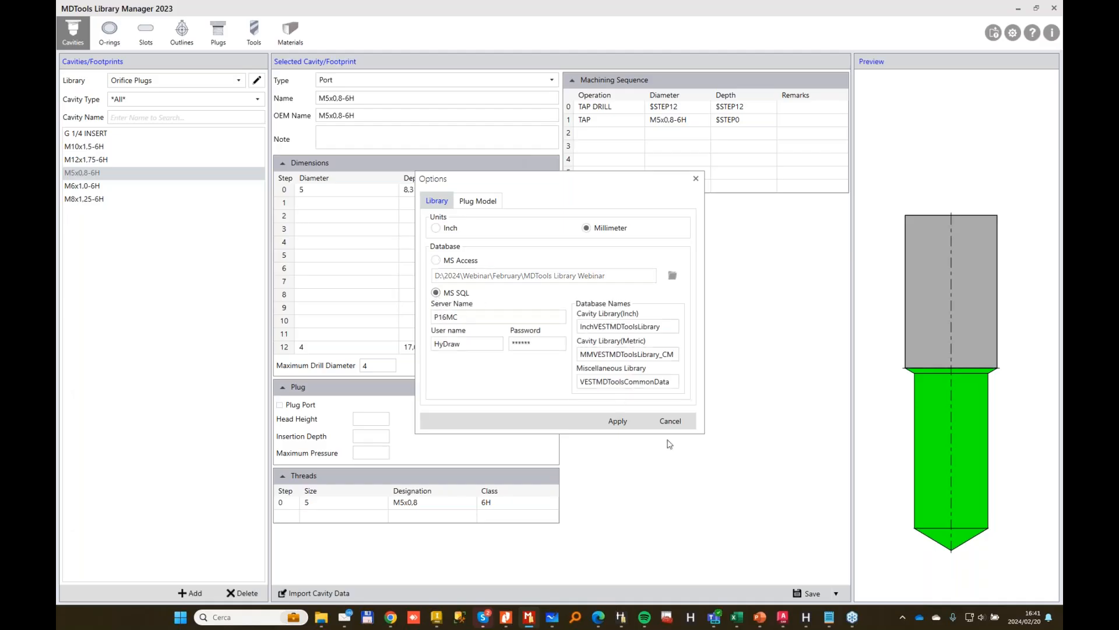
pyautogui.click(636, 426)
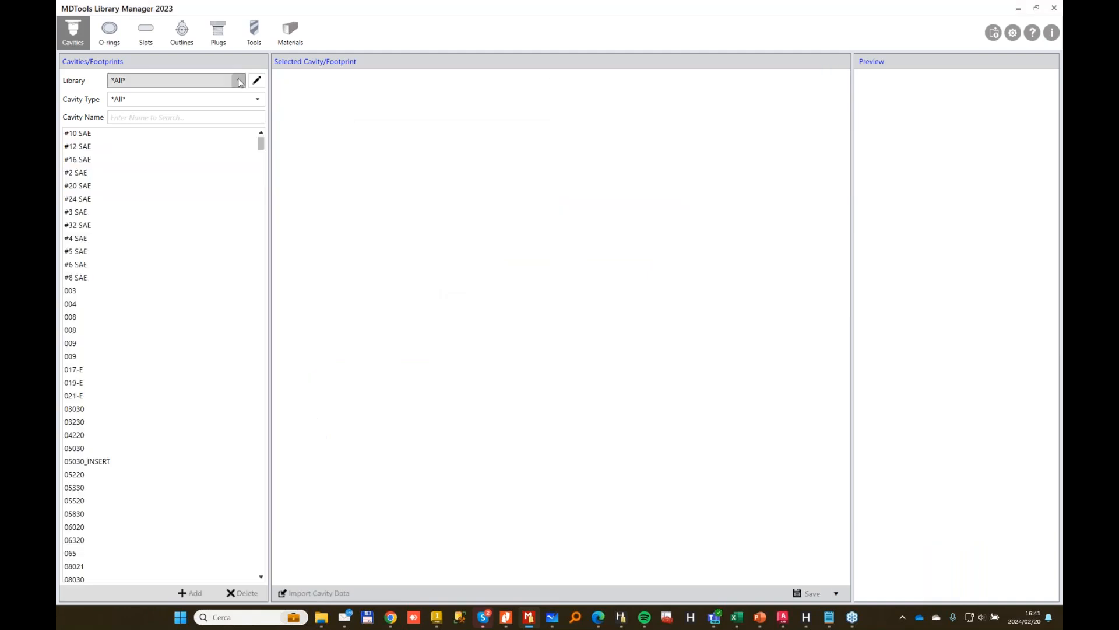
# Open the G 1/2+M6 cavity from the 0-BSP PORTS ISO 1179-1 library and examine its M6 machining operation.
pyautogui.click(188, 79)
pyautogui.click(190, 120)
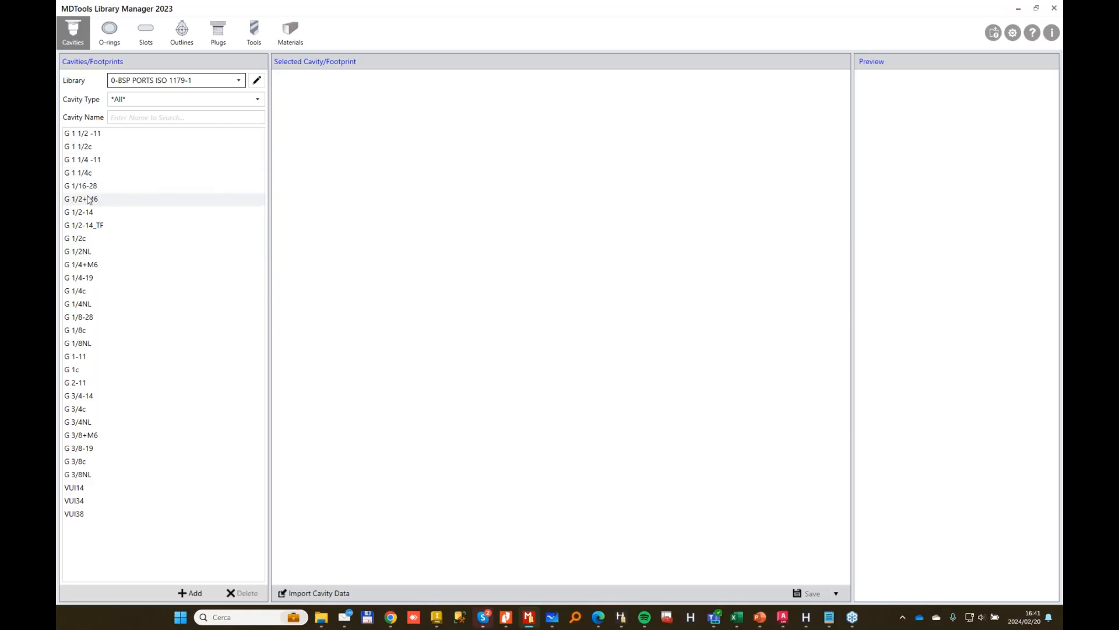
pyautogui.click(208, 198)
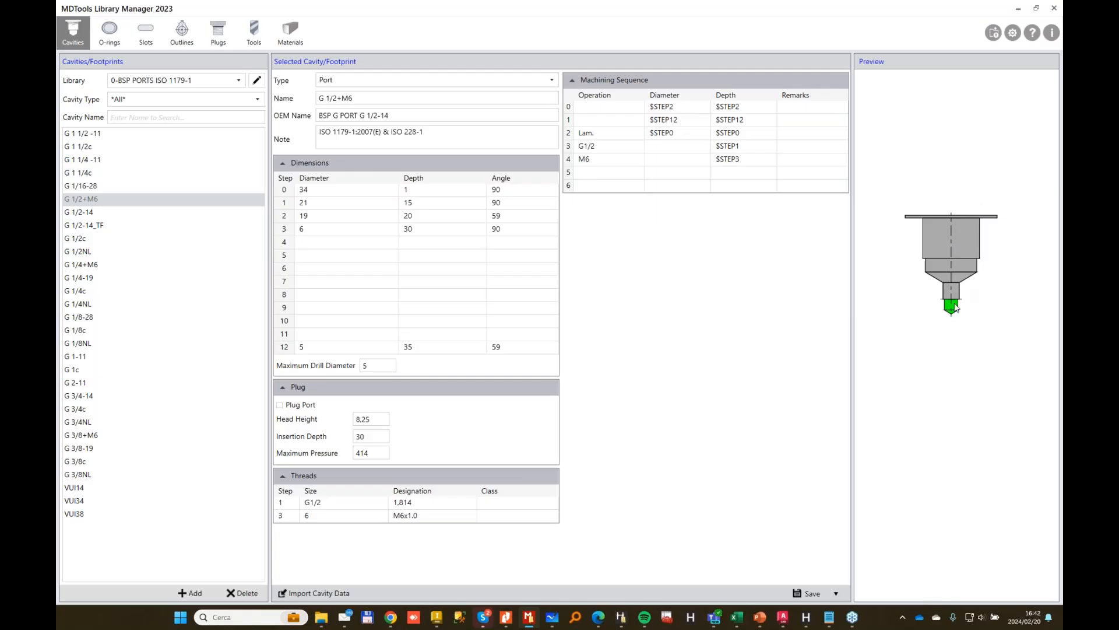
pyautogui.click(607, 163)
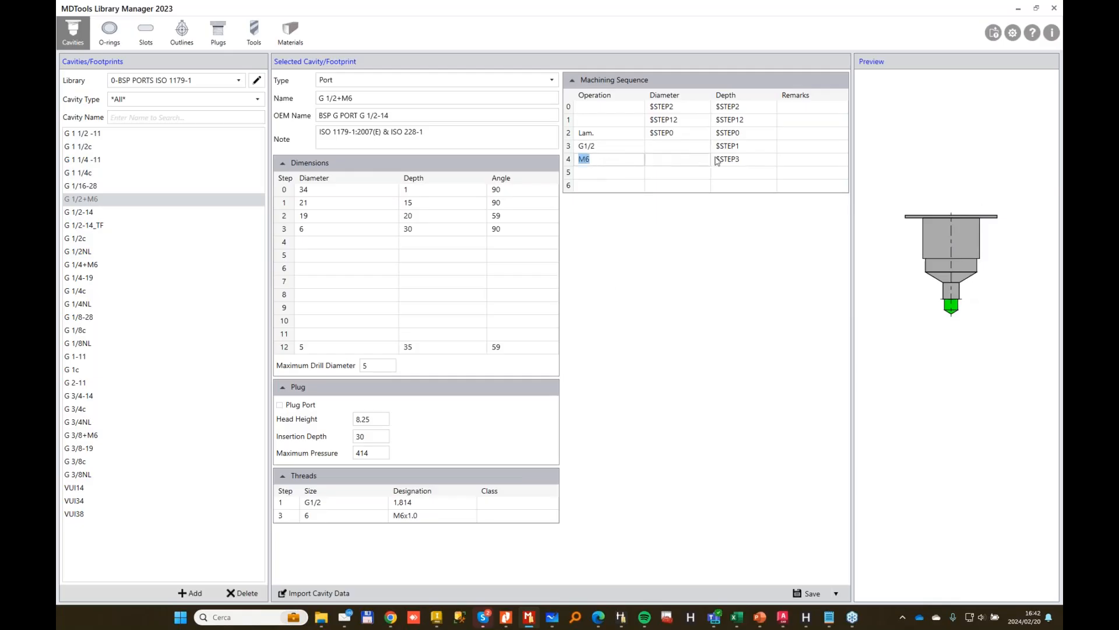
# Open the XG14+M8 cavity from the Orifice Plugs library to view its dimensions, ports and threads.
pyautogui.click(244, 81)
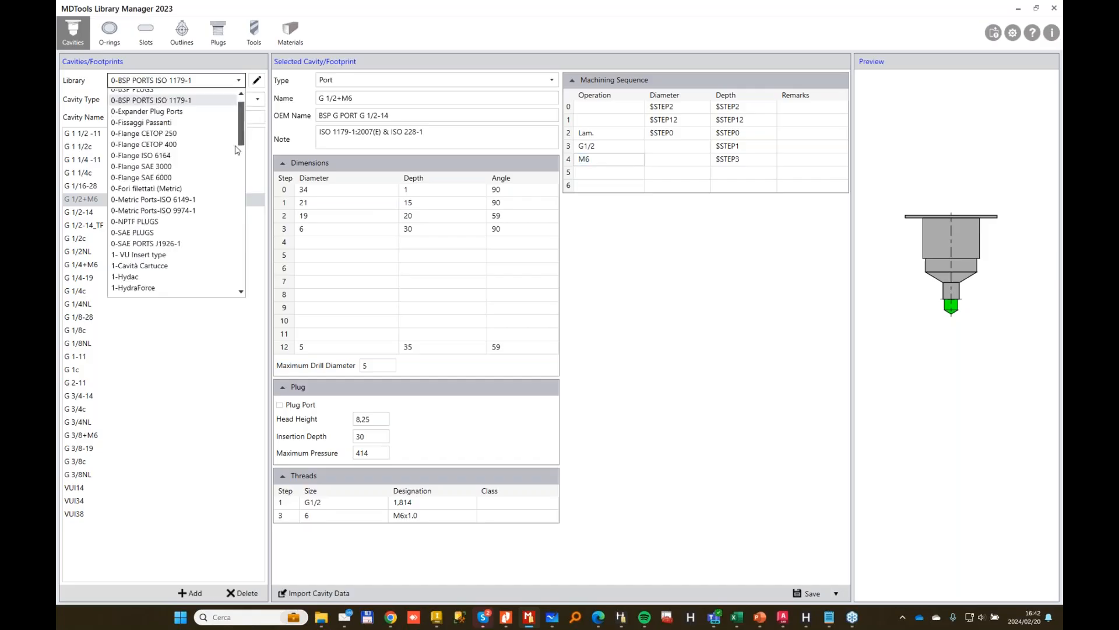
pyautogui.scroll(-3, 220, 204)
pyautogui.scroll(-7, 169, 230)
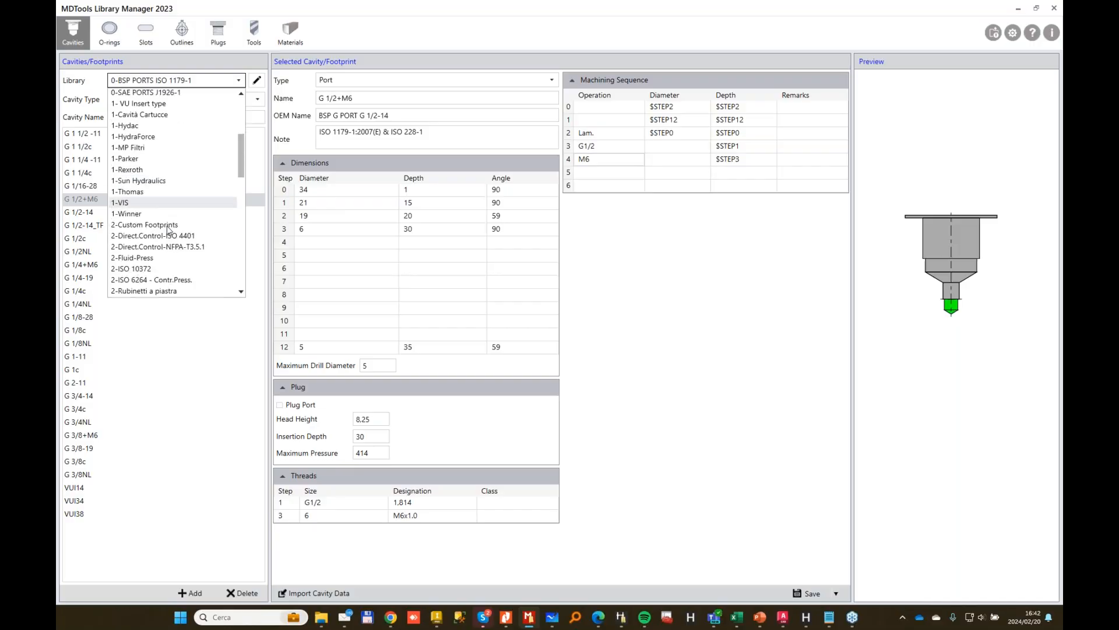
pyautogui.scroll(6, 169, 230)
pyautogui.scroll(-13, 168, 231)
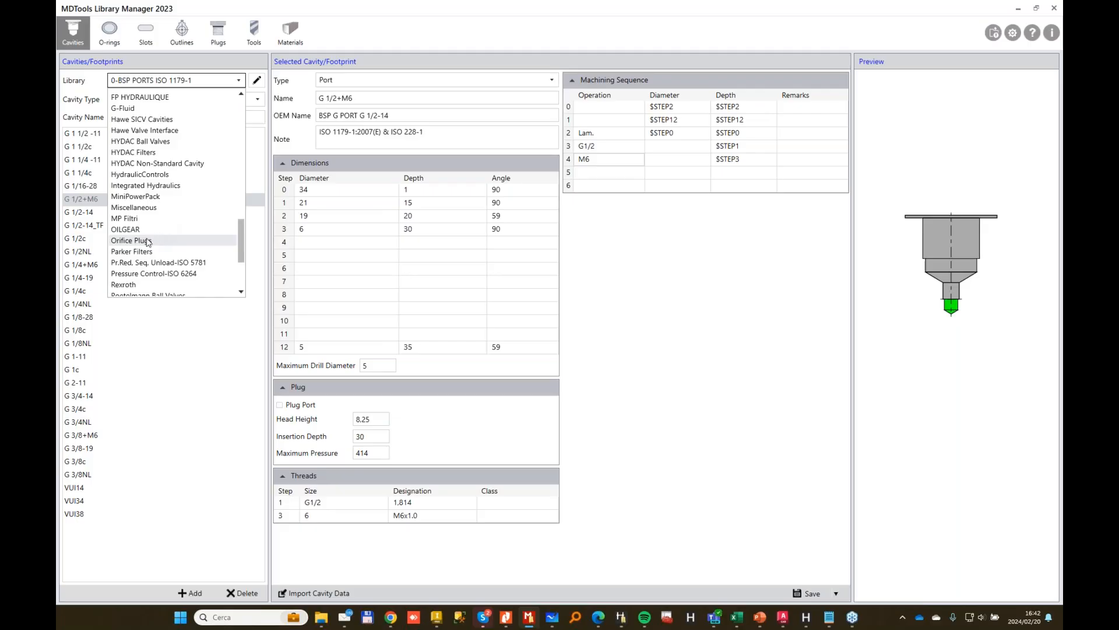
pyautogui.click(150, 240)
pyautogui.click(93, 282)
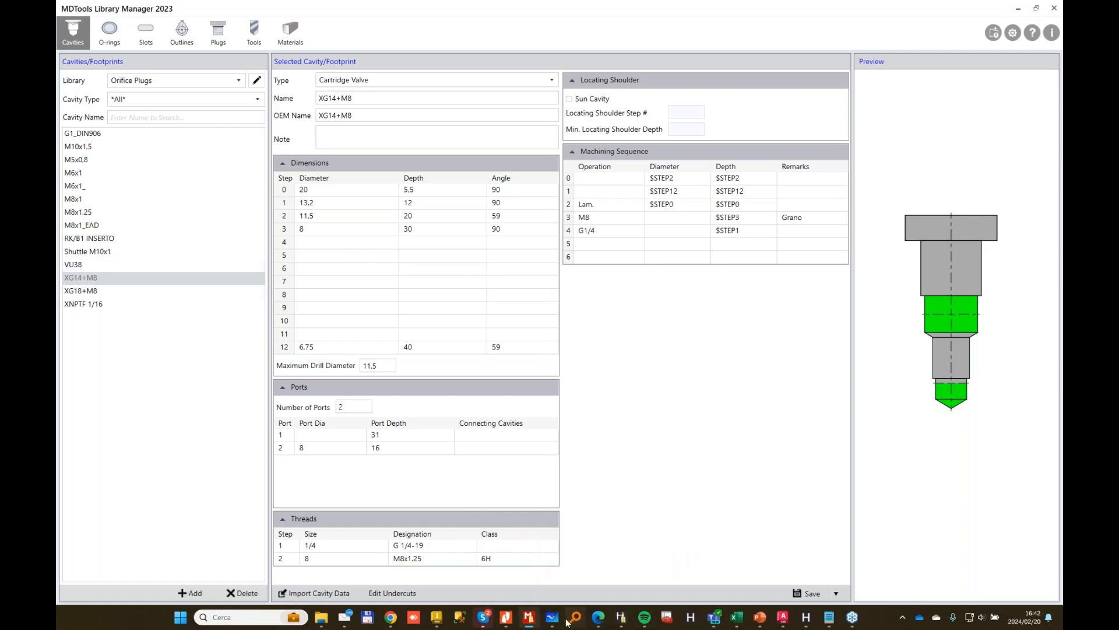
# Switch to Microsoft Whiteboard and bring the 3-way shuttle valve cartridge datasheet into view.
pyautogui.moveTo(549, 622)
pyautogui.click(551, 562)
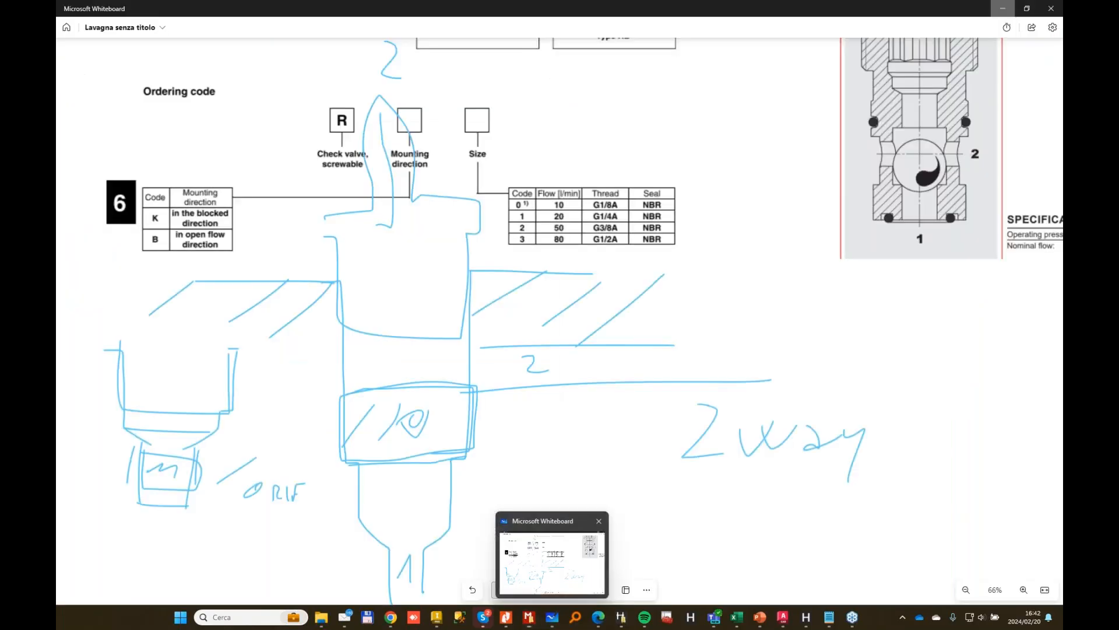
pyautogui.keyDown('ctrl'); pyautogui.scroll(5, 336, 455); pyautogui.keyUp('ctrl')
pyautogui.scroll(-2, 335, 456)
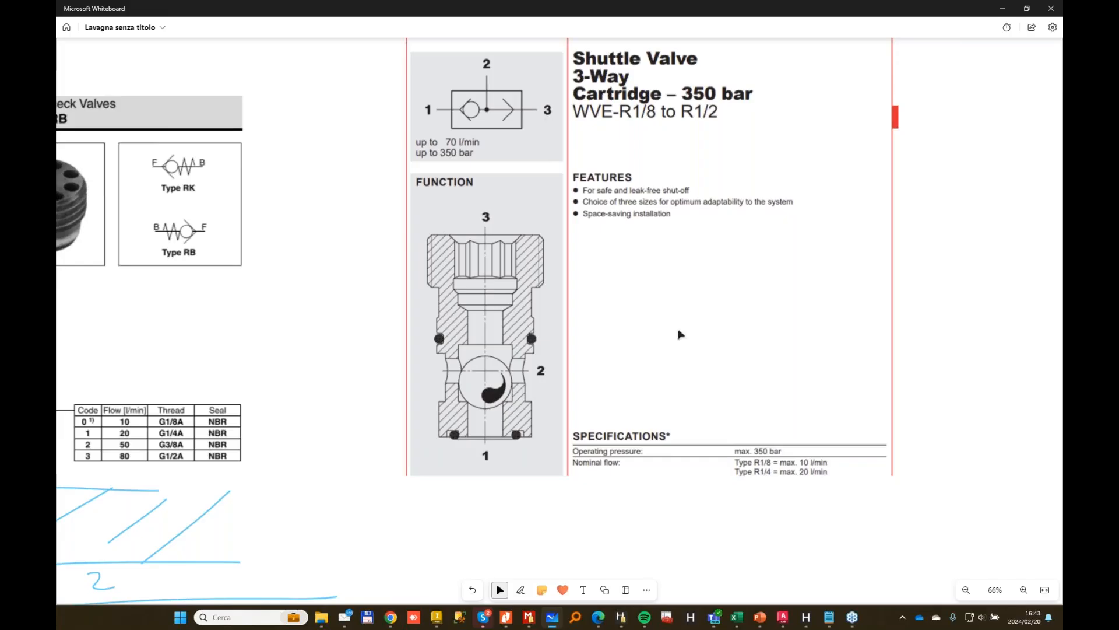
# Set the whiteboard pen color to red and start annotating beside the shuttle valve section drawing.
pyautogui.click(520, 590)
pyautogui.click(508, 565)
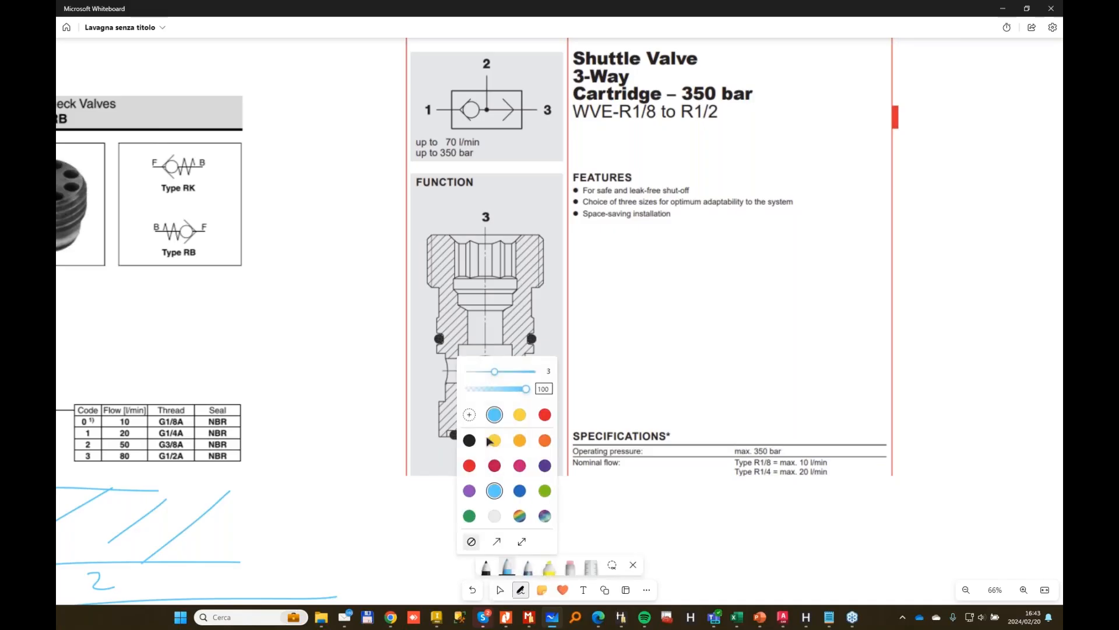
pyautogui.click(470, 465)
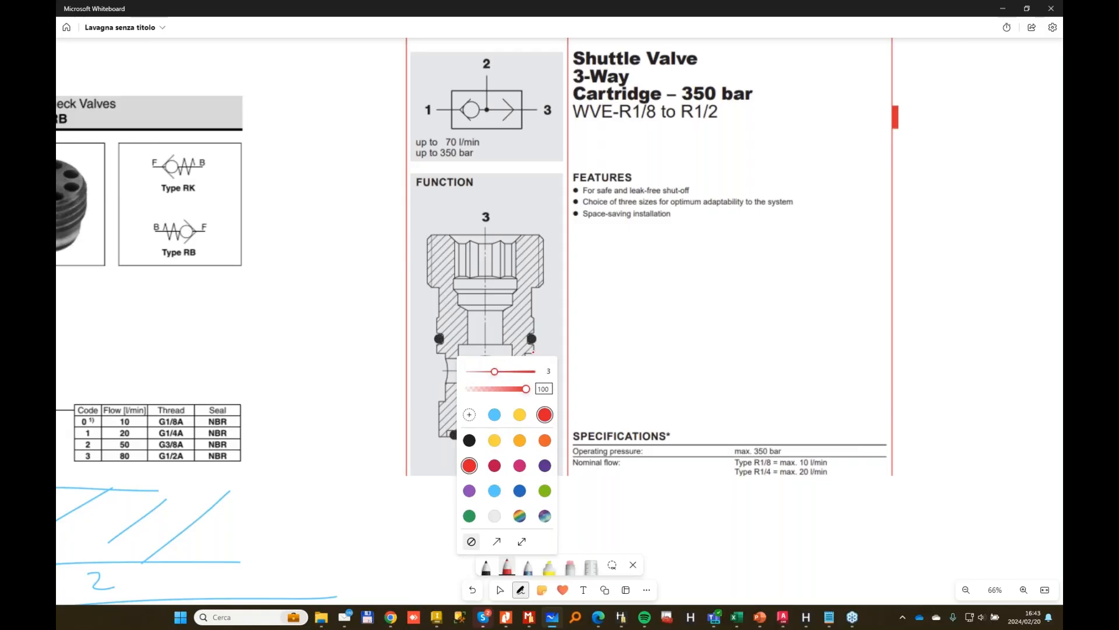
pyautogui.click(597, 294)
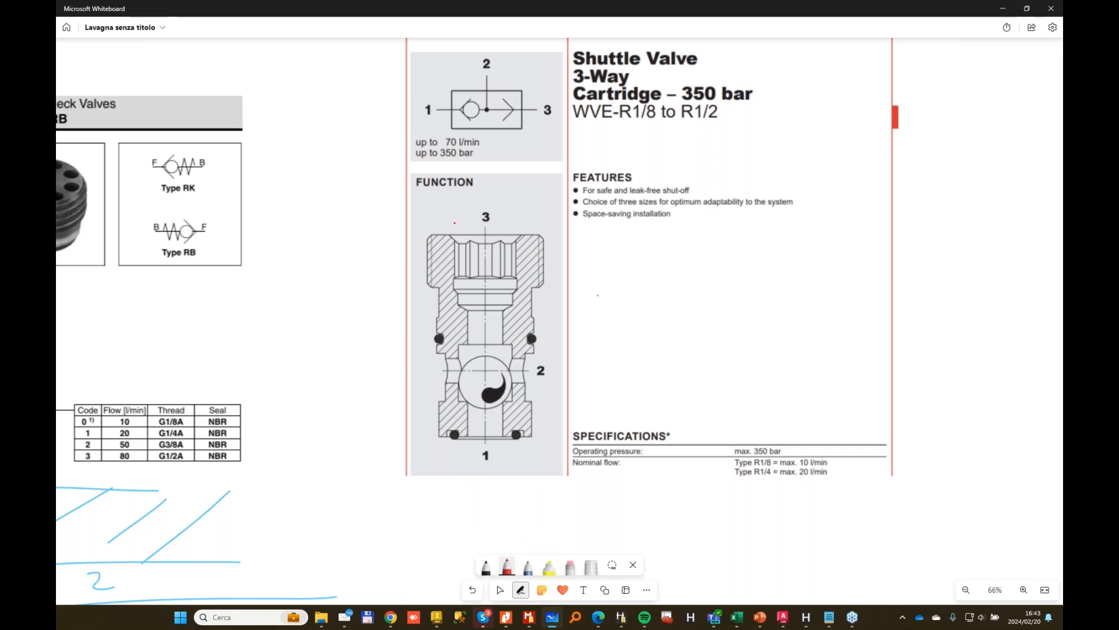